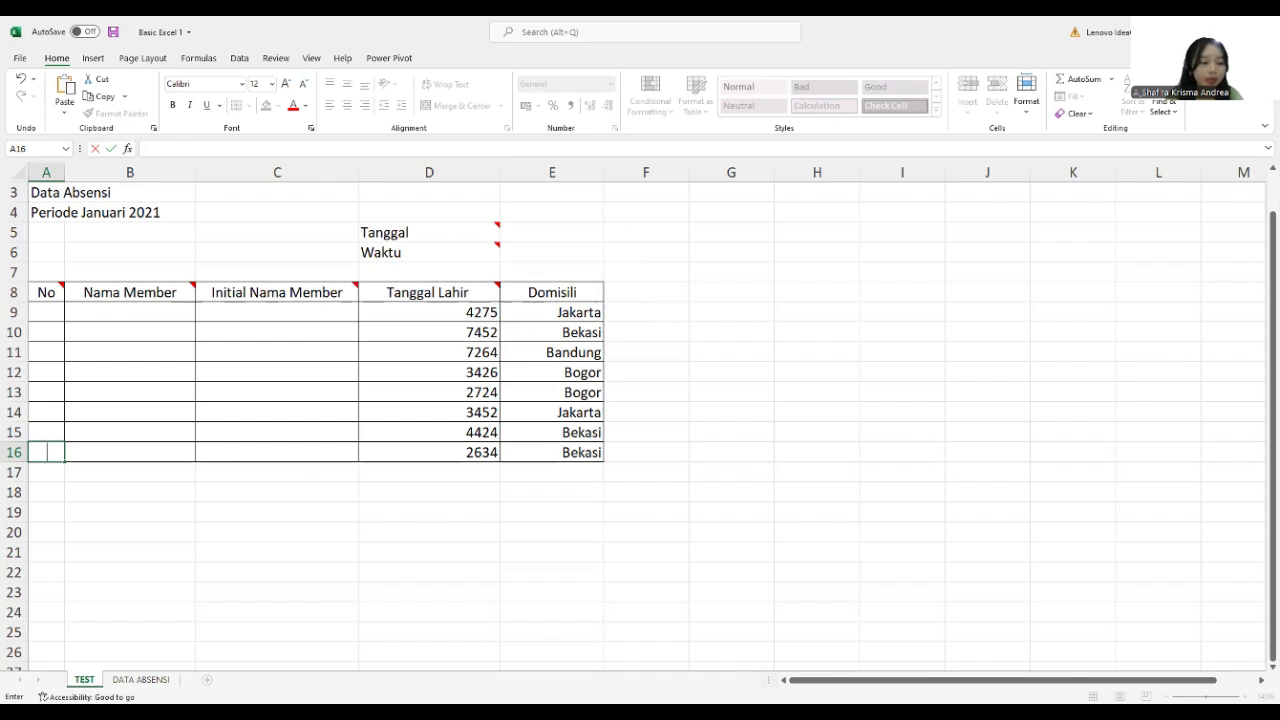
- Check the member list on the DATA ABSENSI sheet and the note attached to Tanggal on the TEST sheet
click(141, 679)
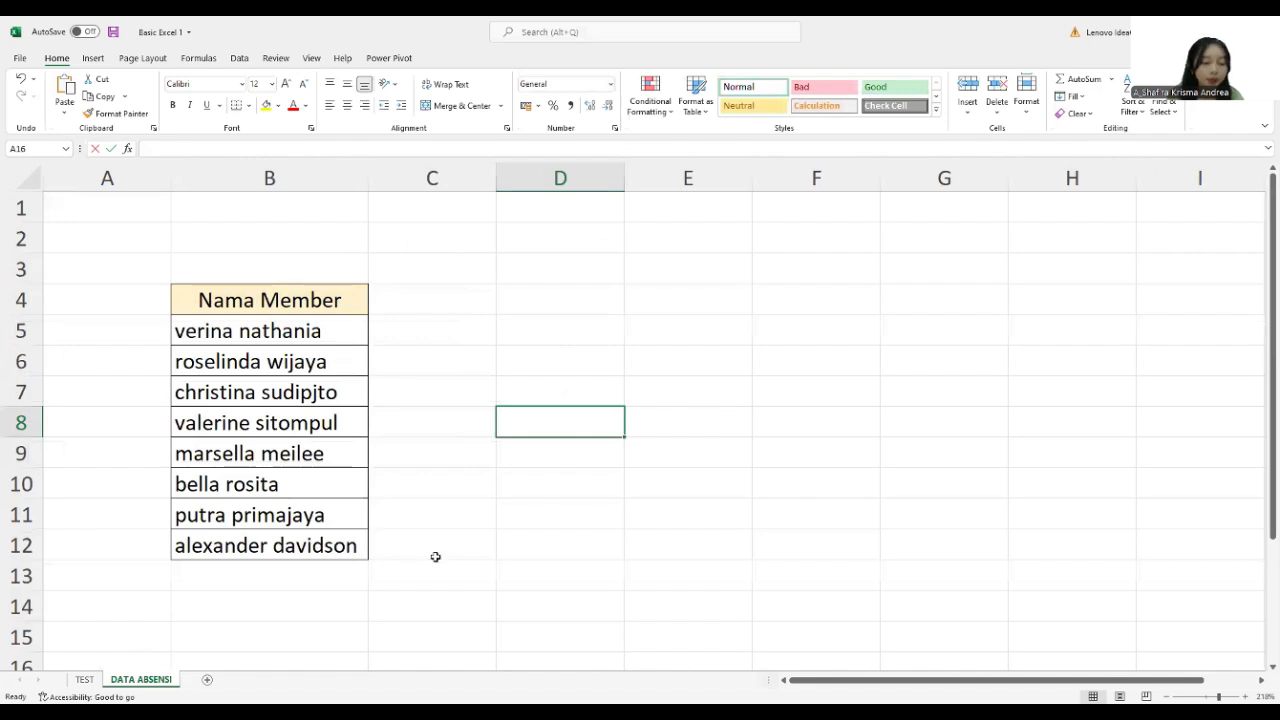
click(84, 679)
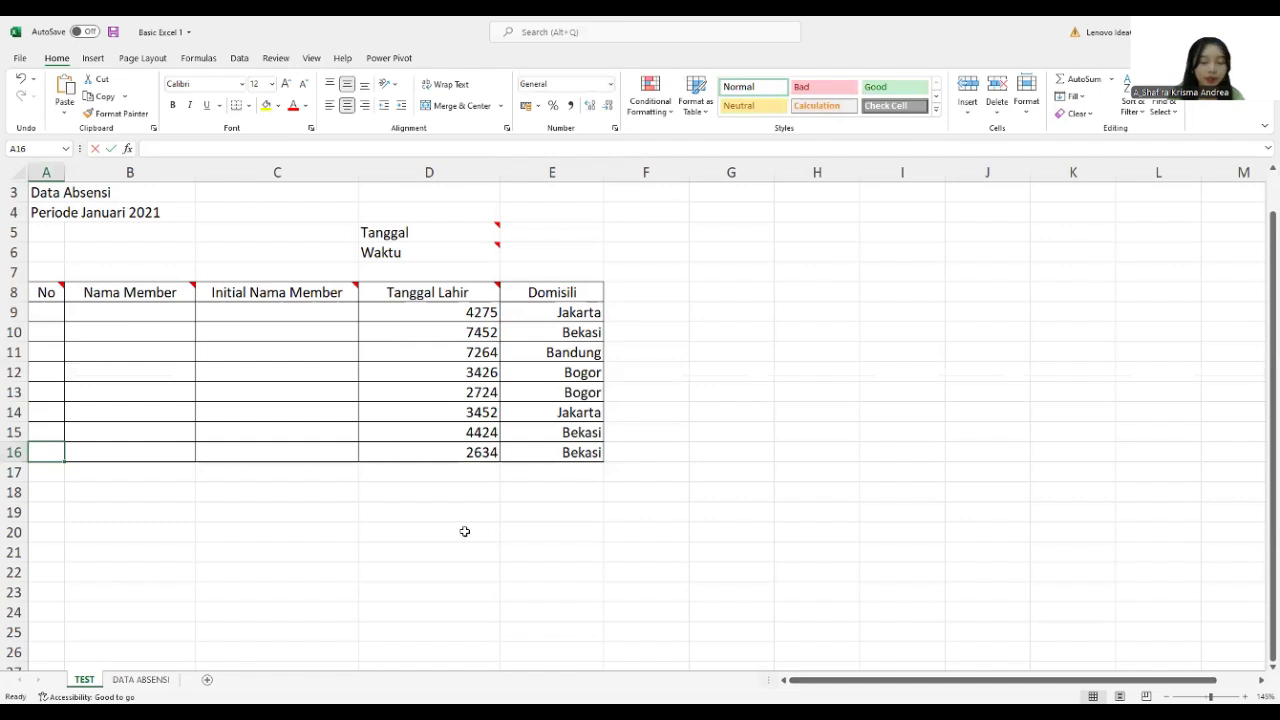
mouse_move(451, 233)
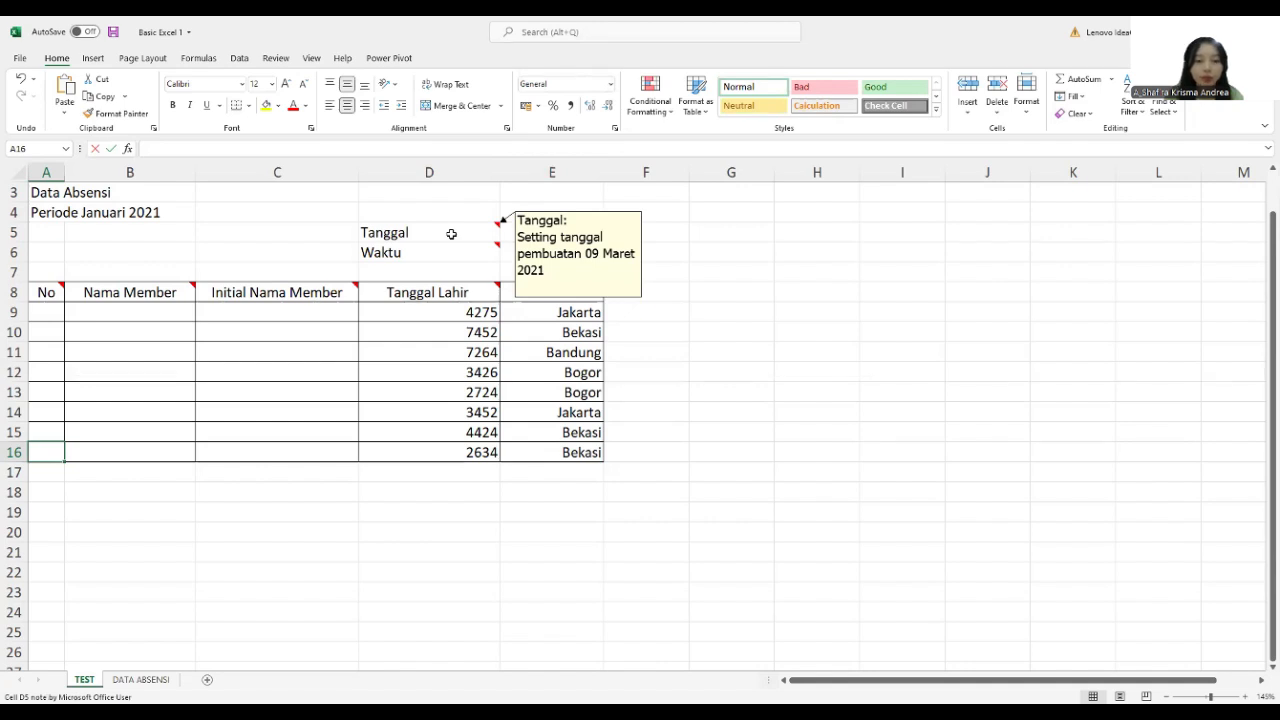
- Begin a TEXT formula in cell E5 beside Tanggal, with DATE(2021;3;9) as its value argument
click(523, 236)
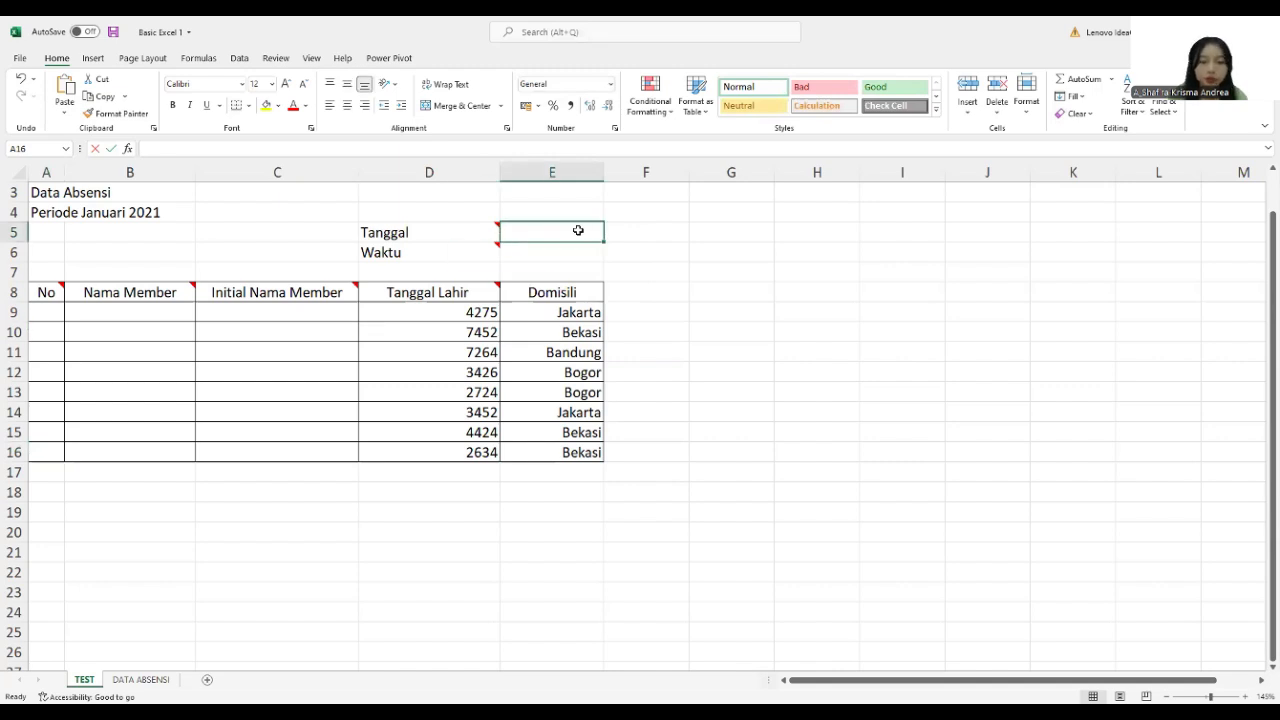
text(=)
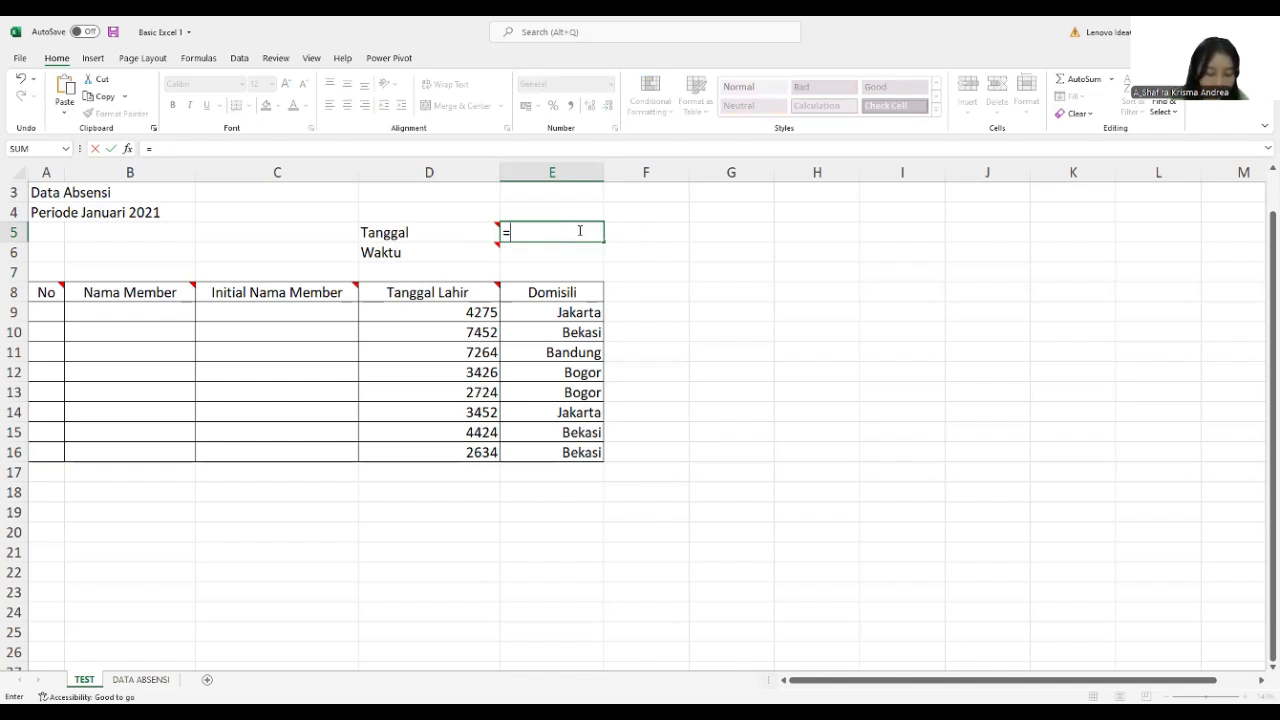
text(text)
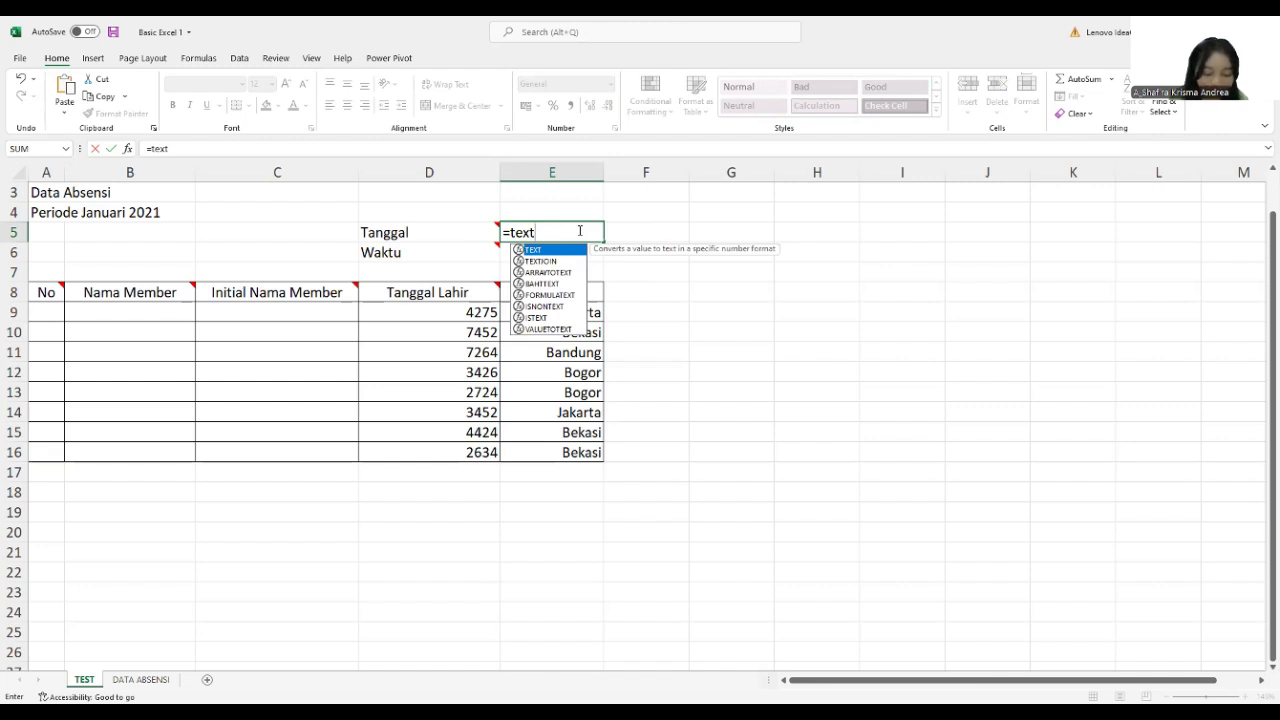
text(()
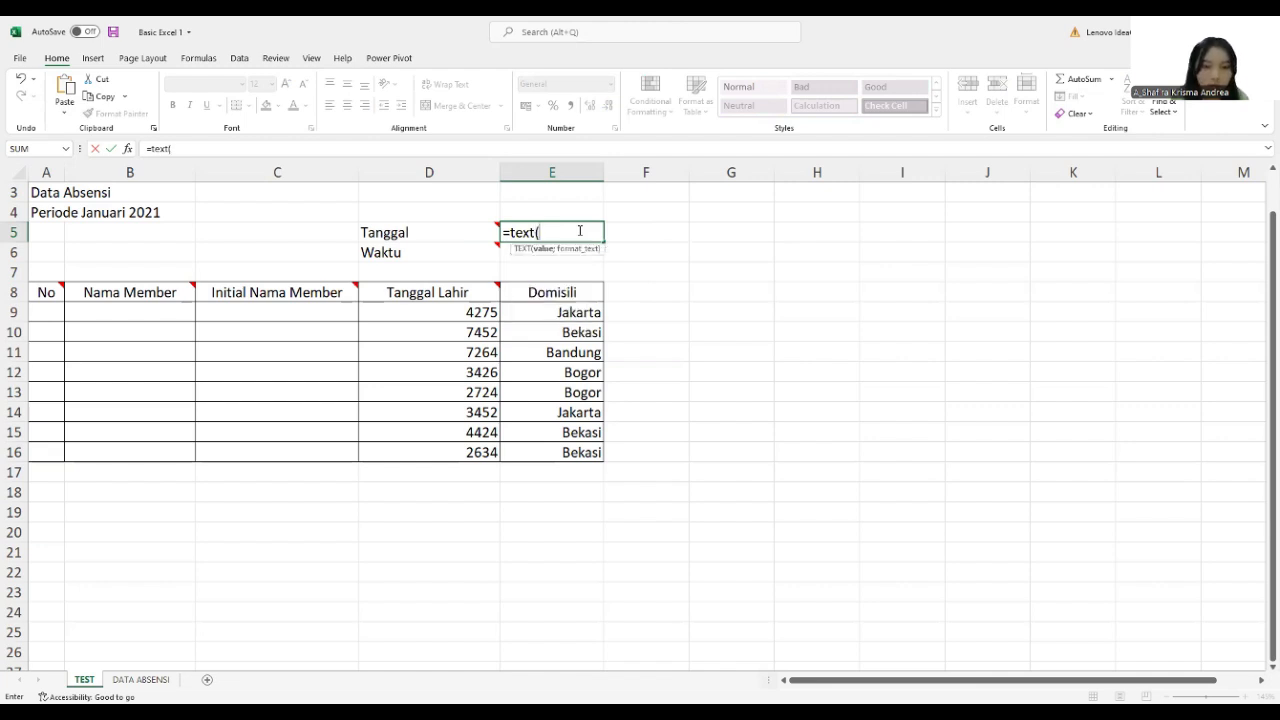
text(DATE)
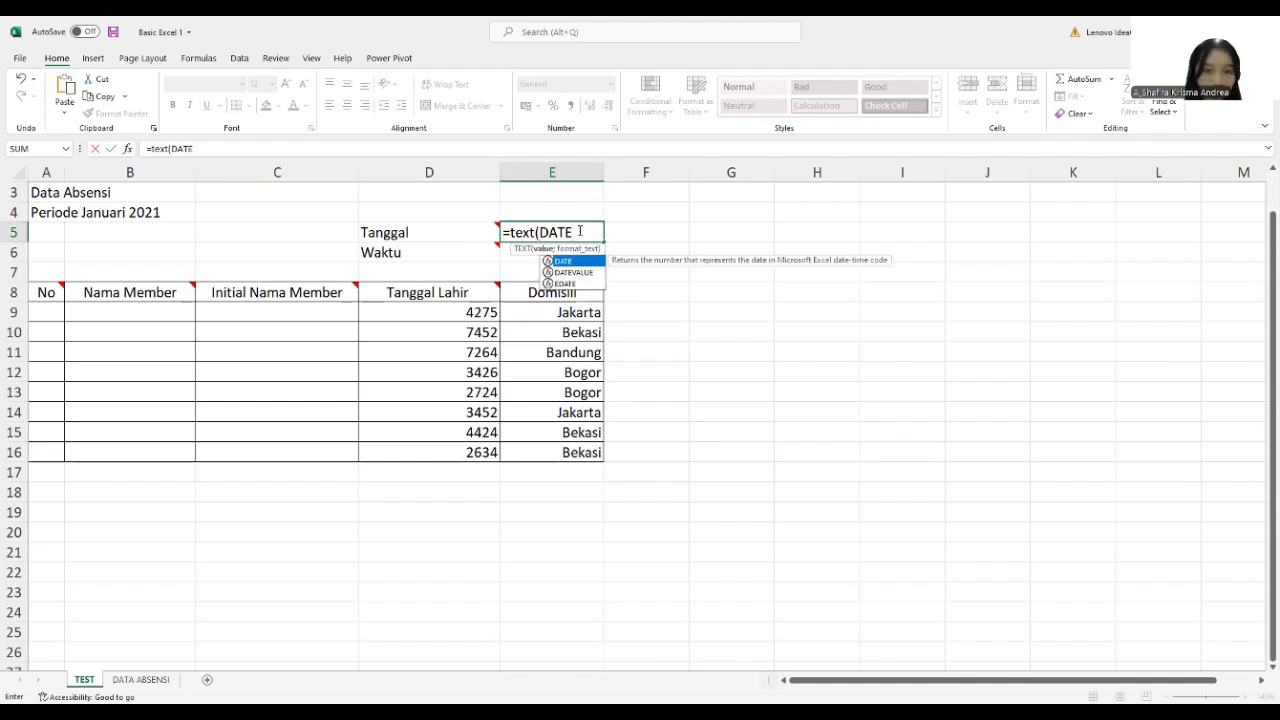
text(()
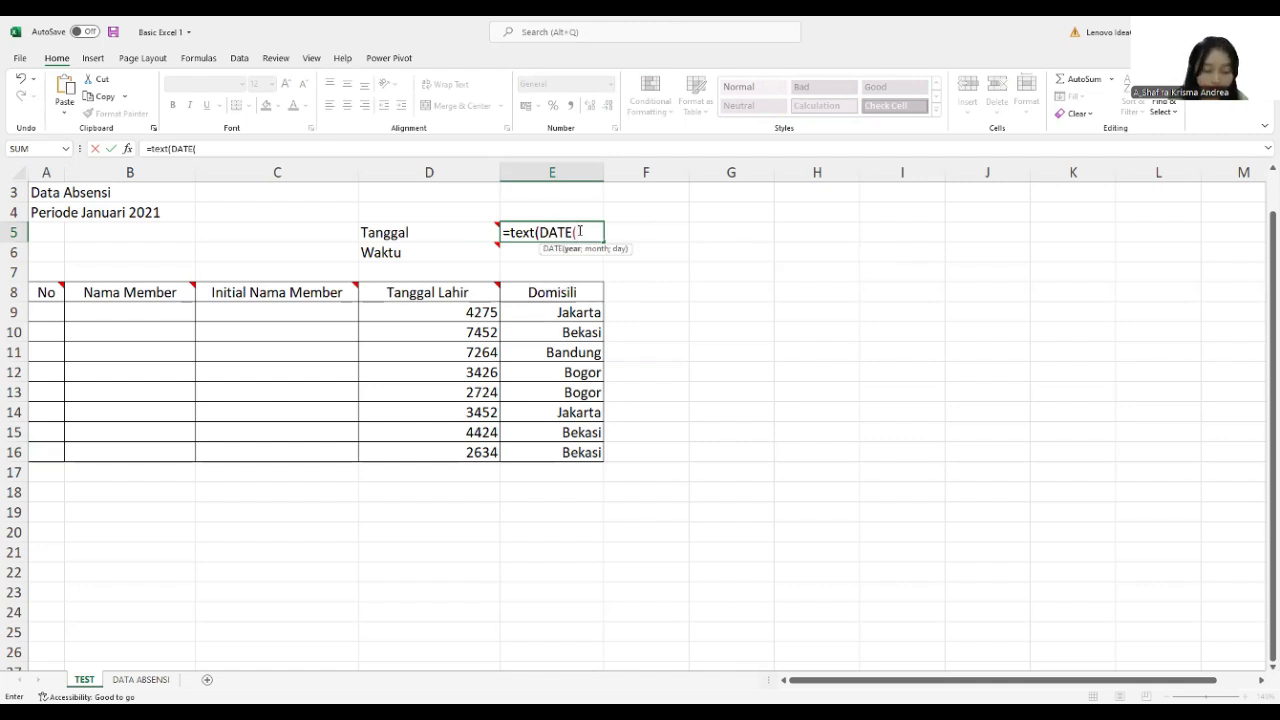
text(2021)
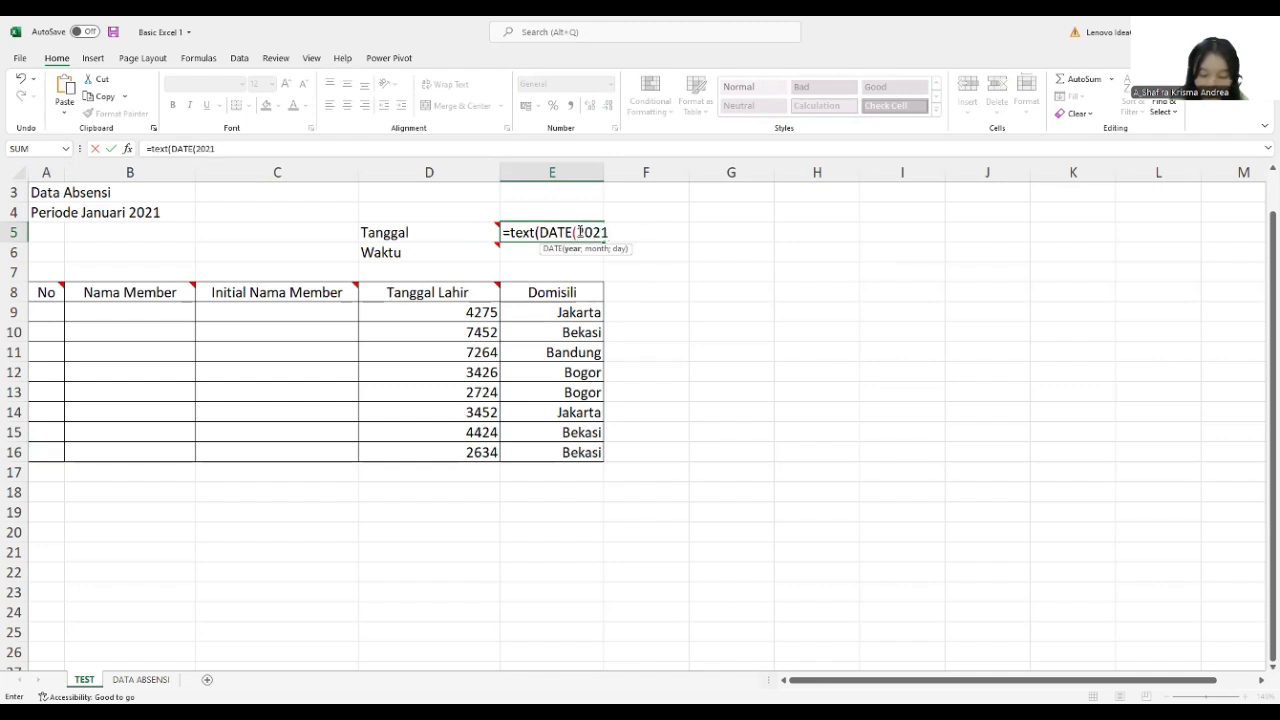
text(;)
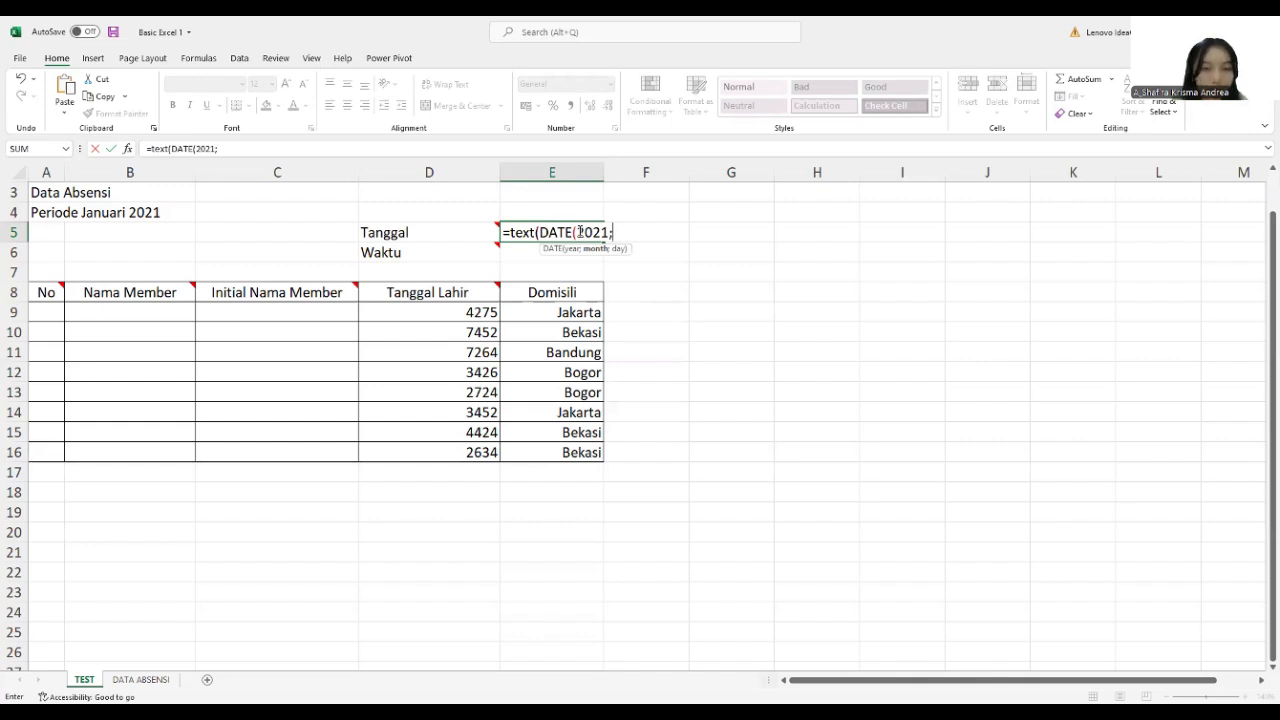
text(3)
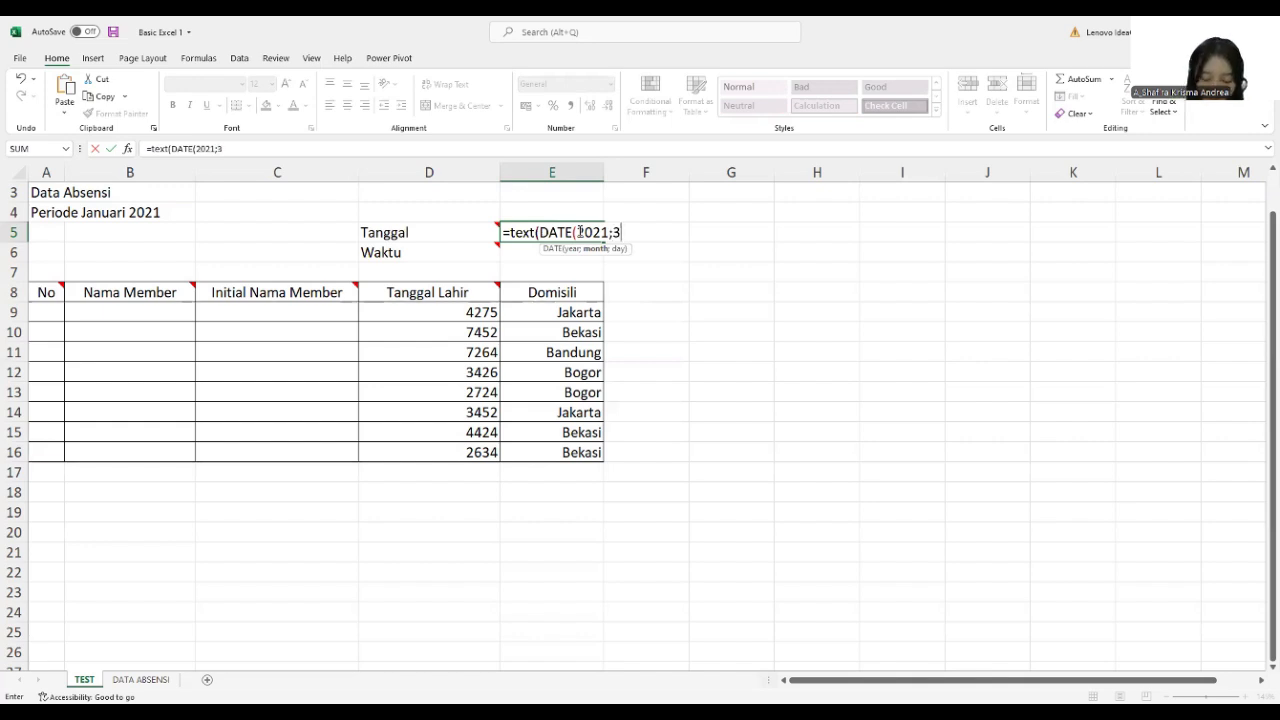
text(;9)
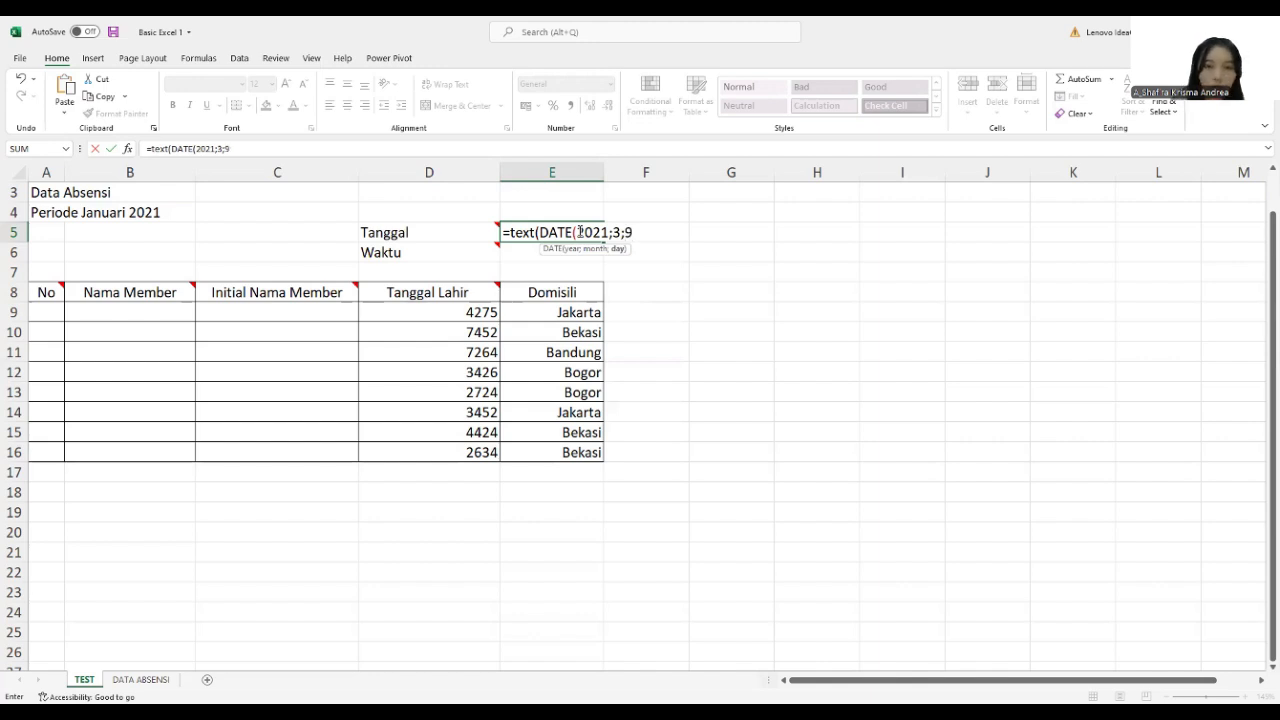
text())
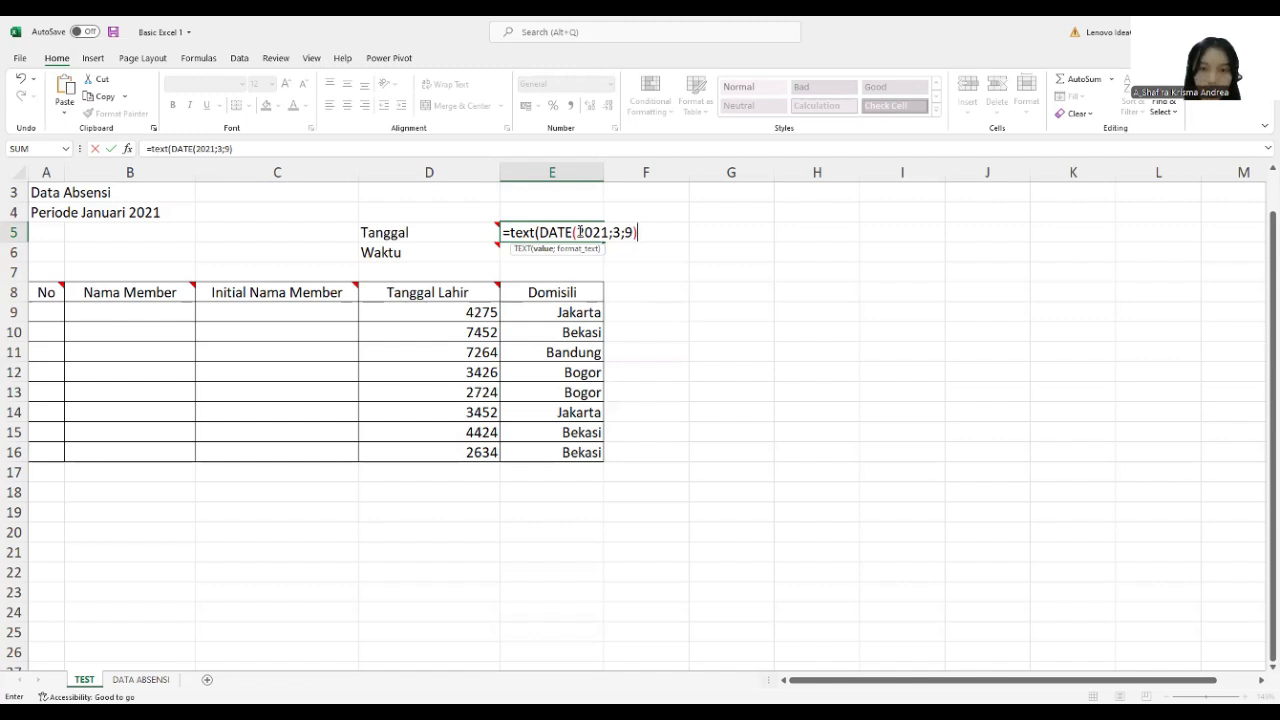
- Complete the TEXT formula in E5 with the format "DD MMMM YYYY" and commit it
text(;")
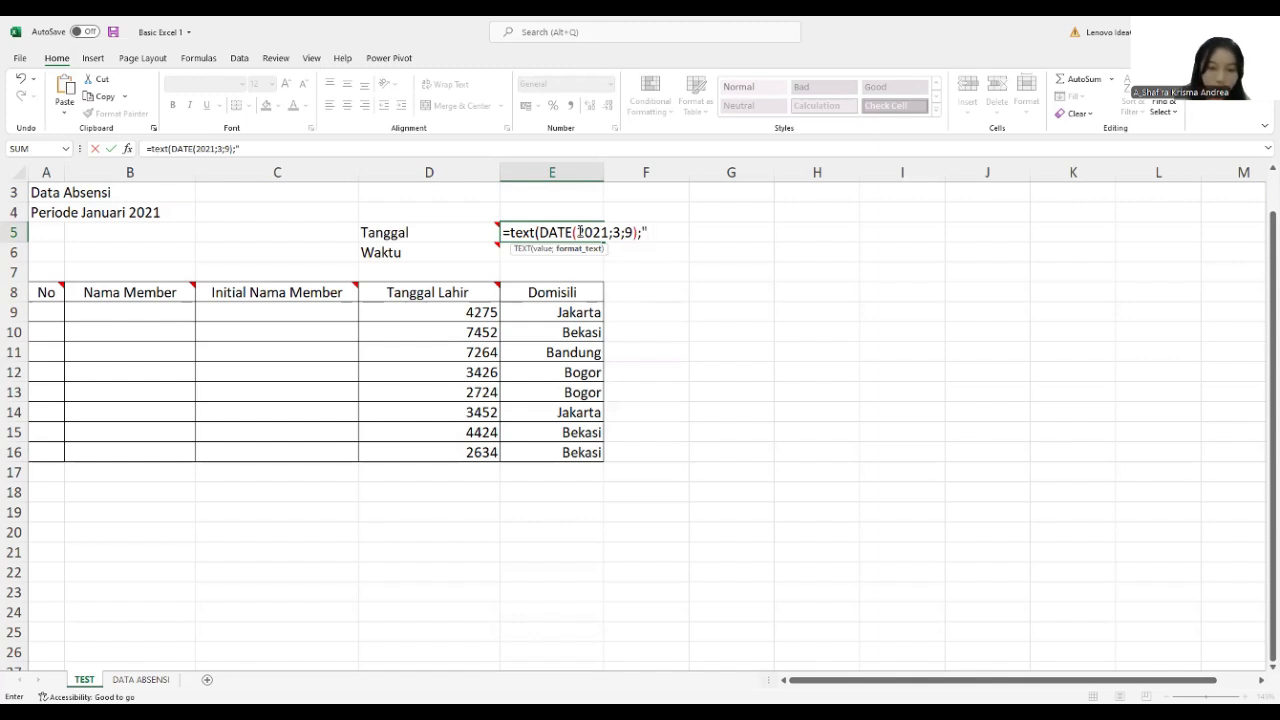
text(DD)
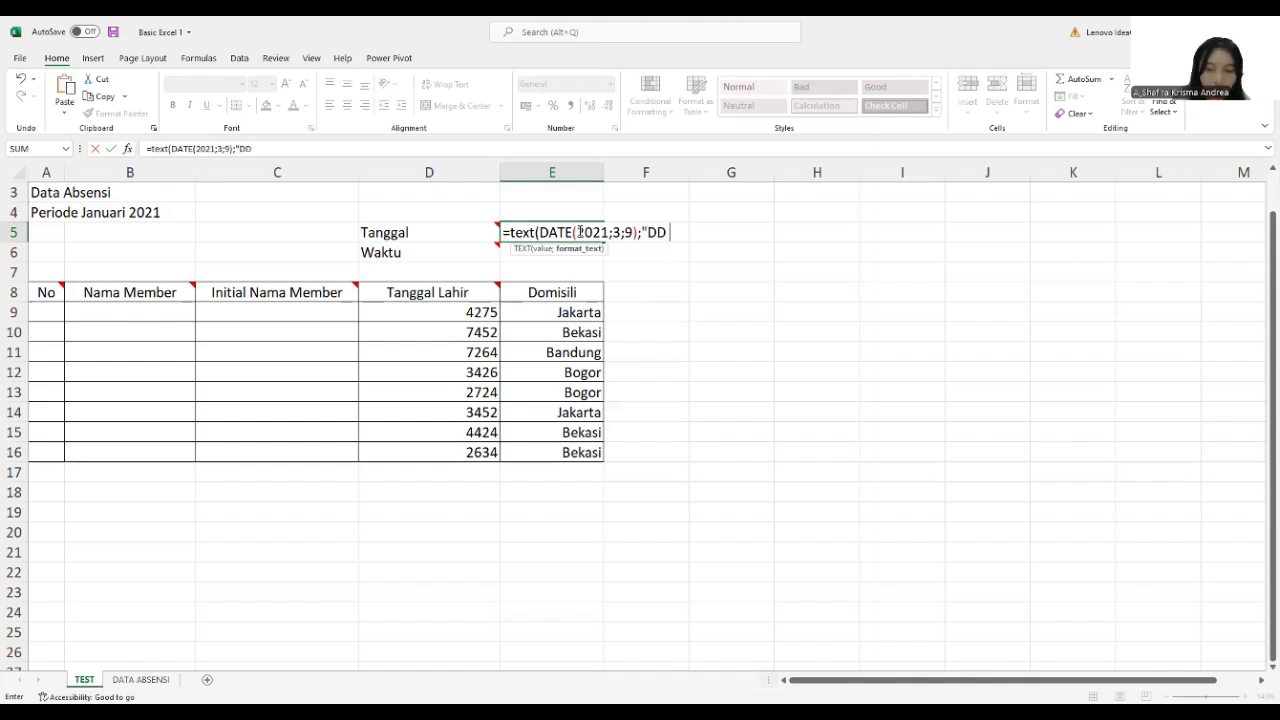
text( MMMM)
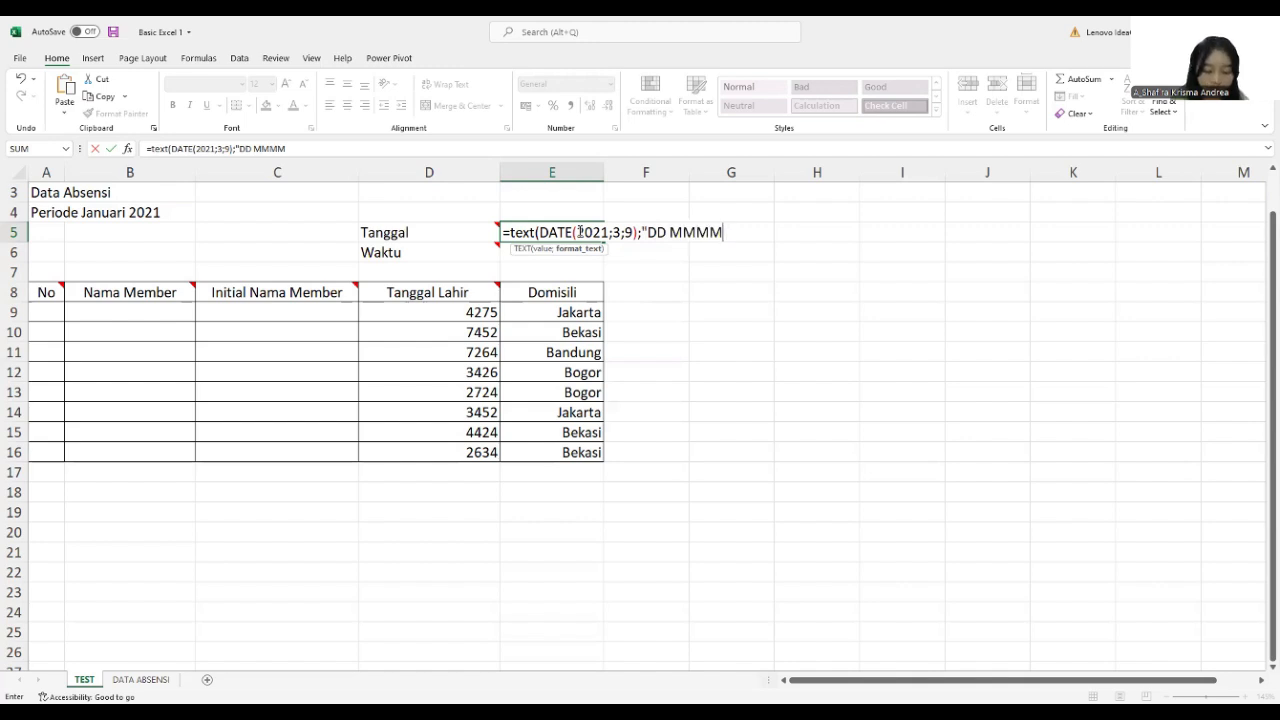
text( YYYY)
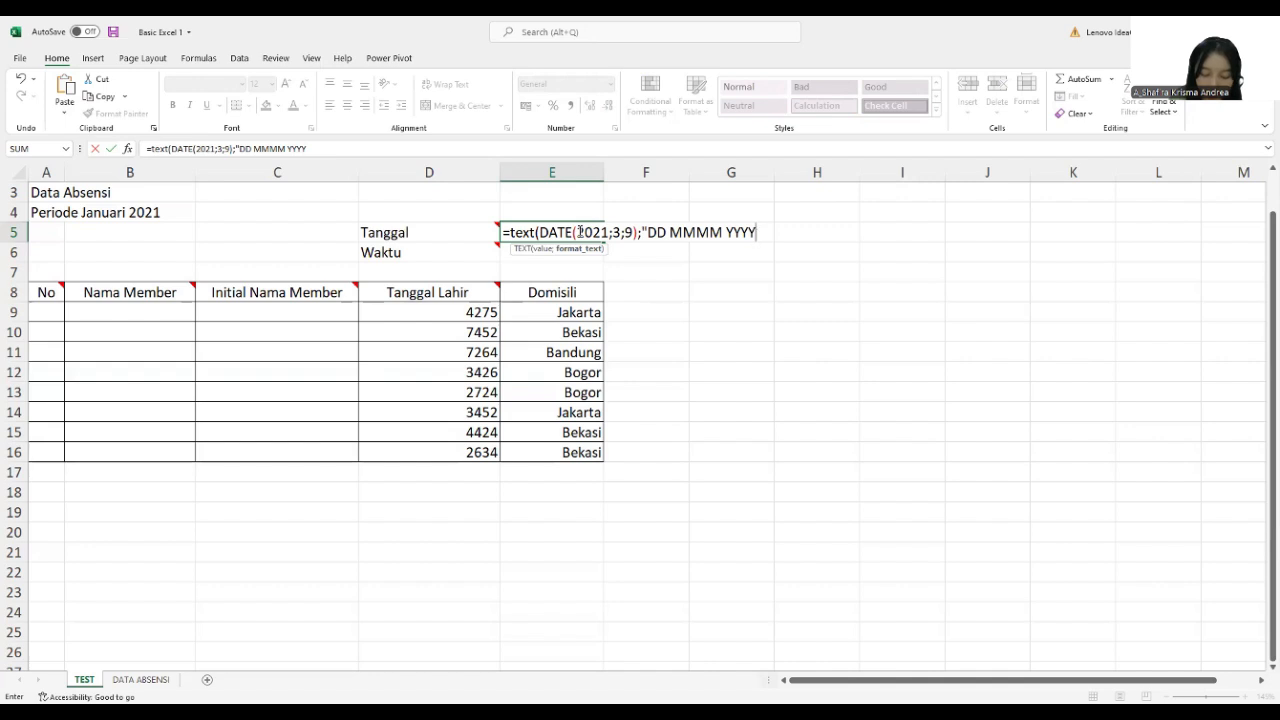
text(")
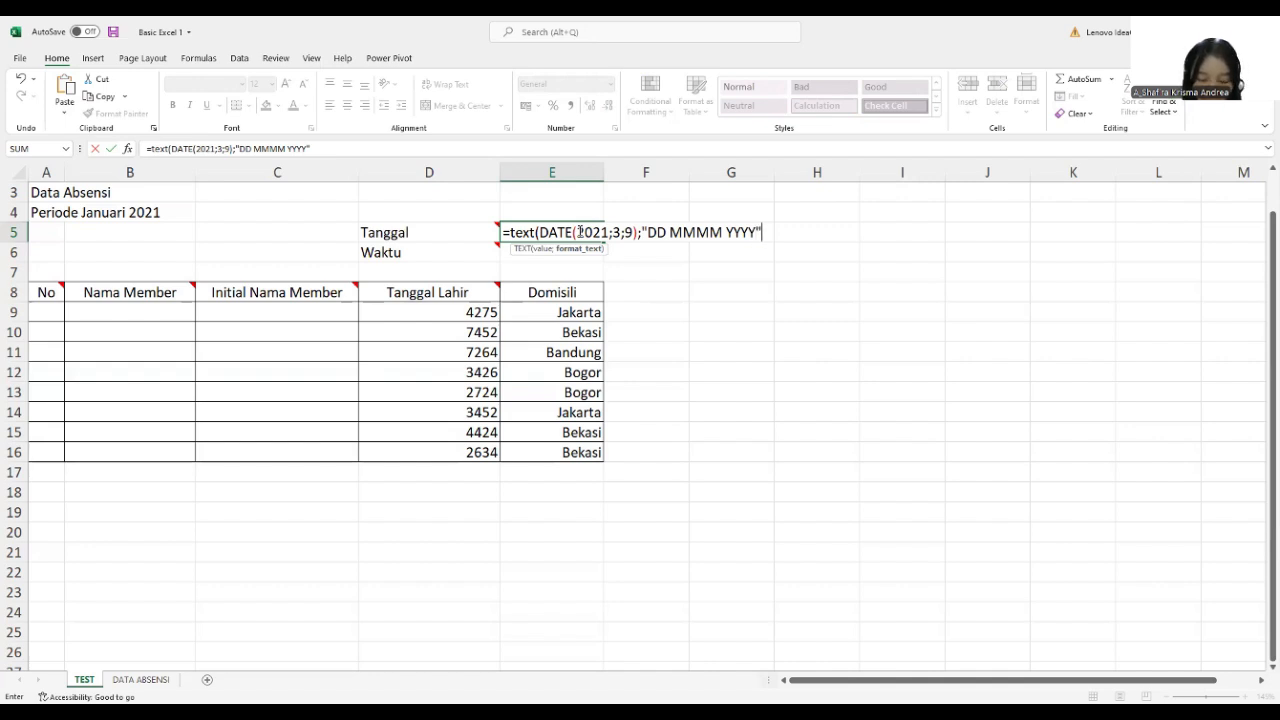
text())
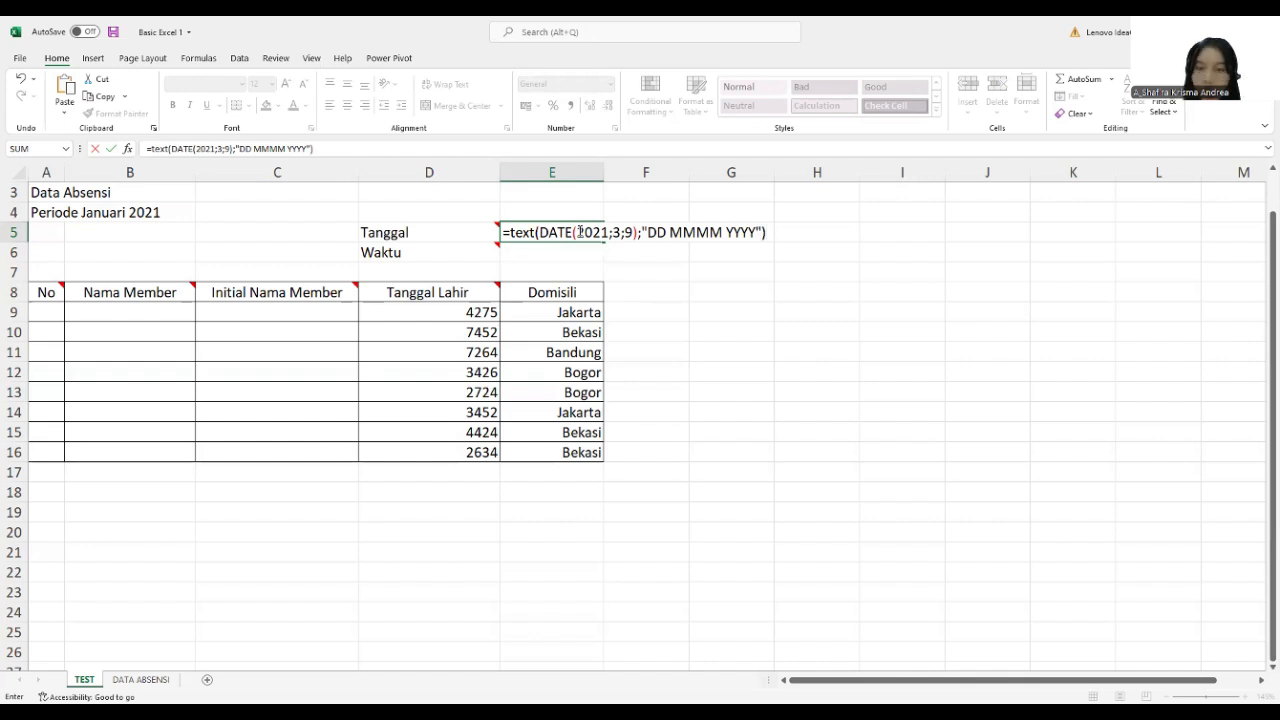
key(Return)
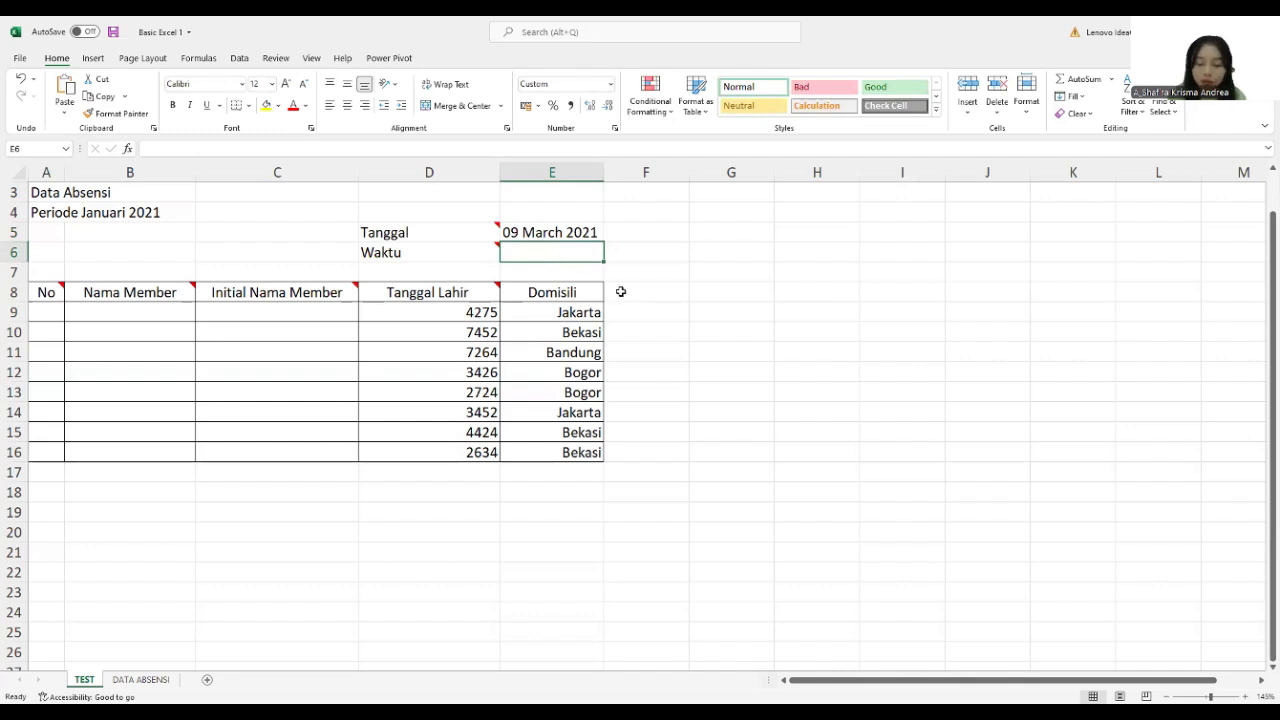
text(=)
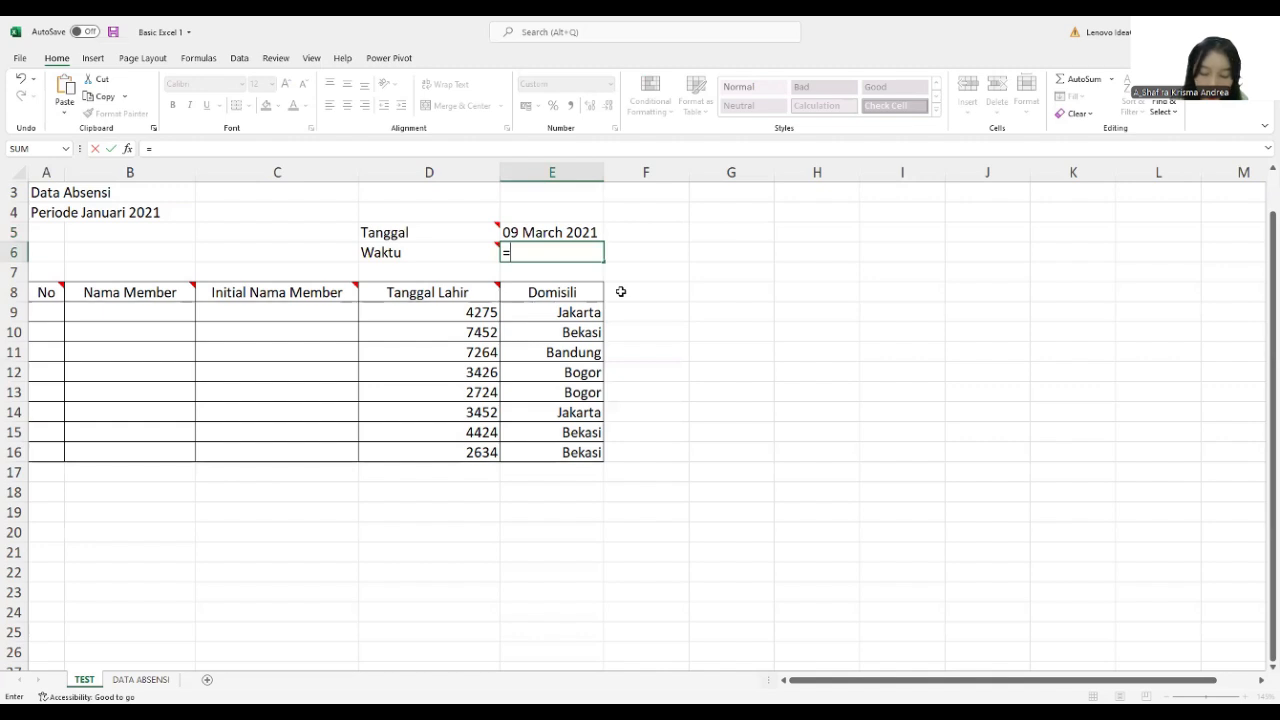
text(TIME)
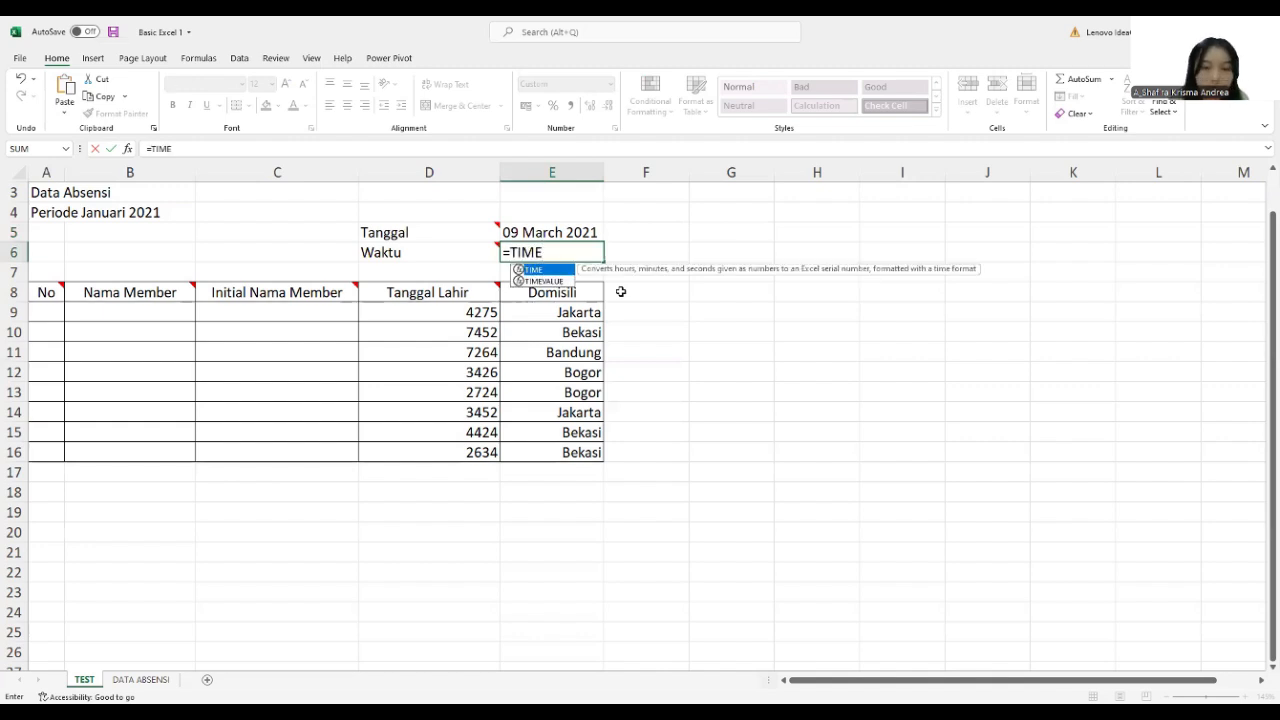
text(()
click(456, 255)
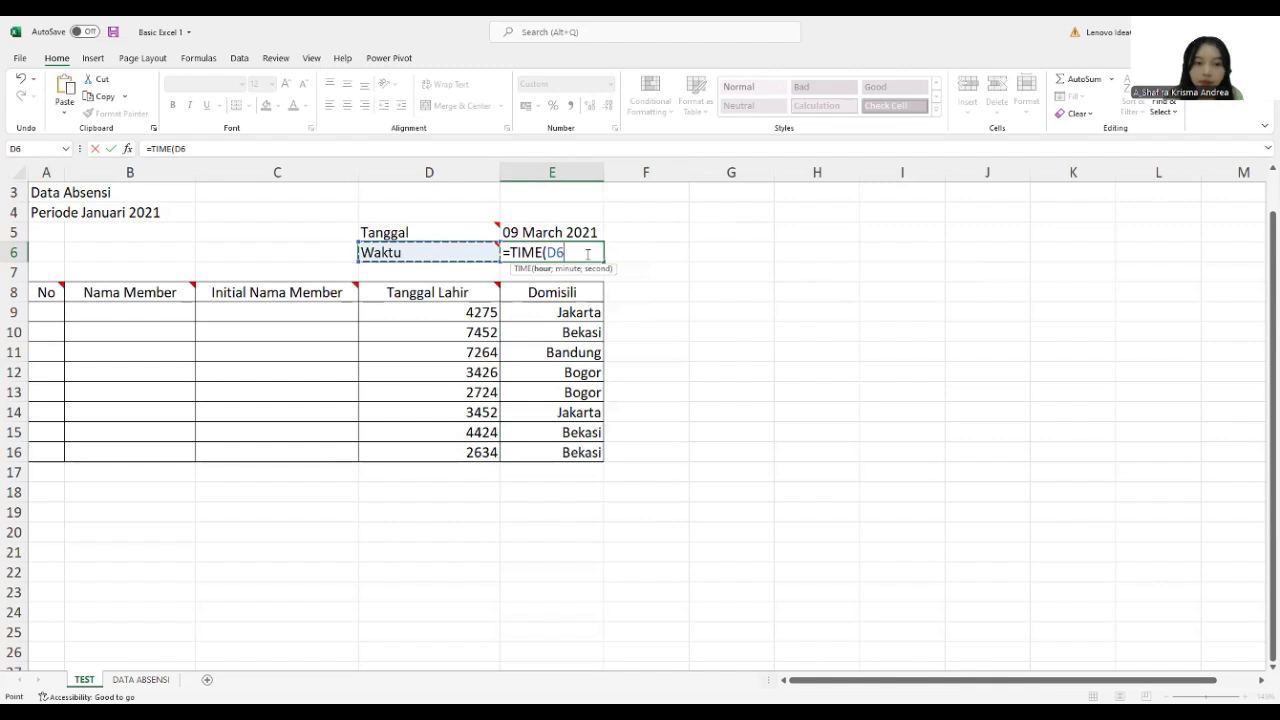
key(BackSpace)
key(BackSpace)
key(BackSpace)
click(446, 255)
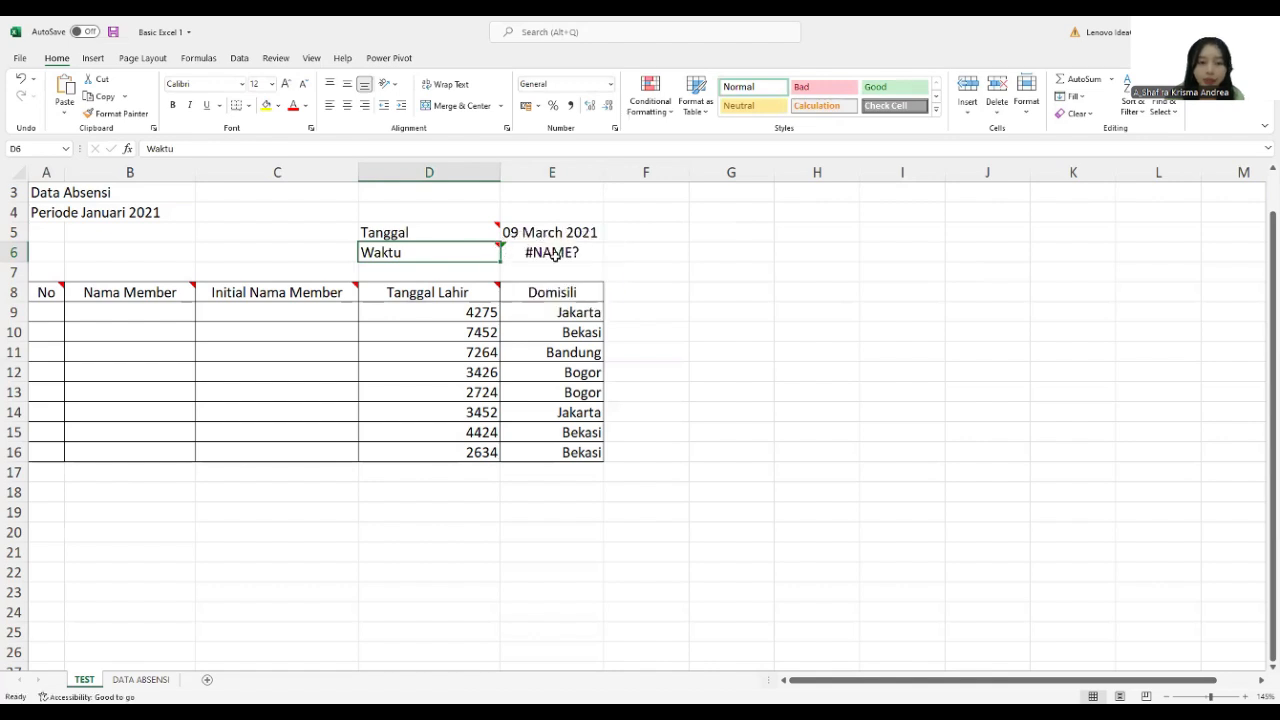
click(553, 254)
key(BackSpace)
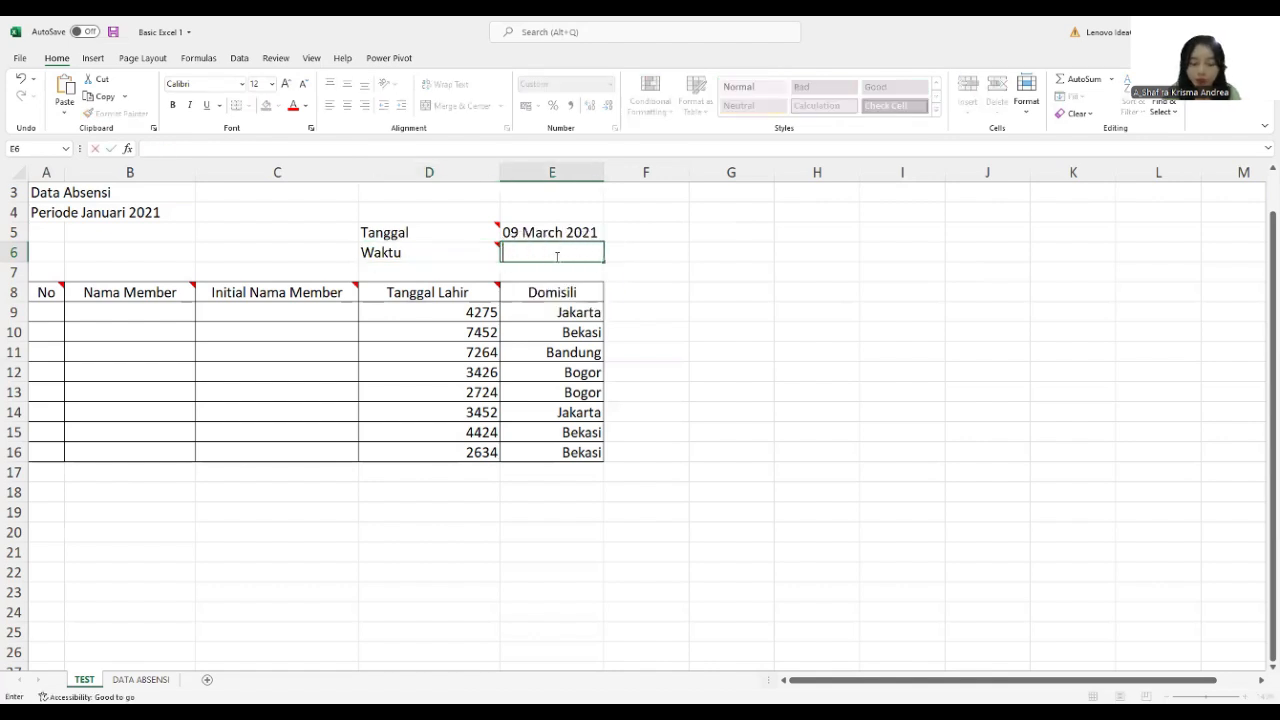
- Enter the formula =TIME(10;0;0) in cell E6 beside Waktu
text(=)
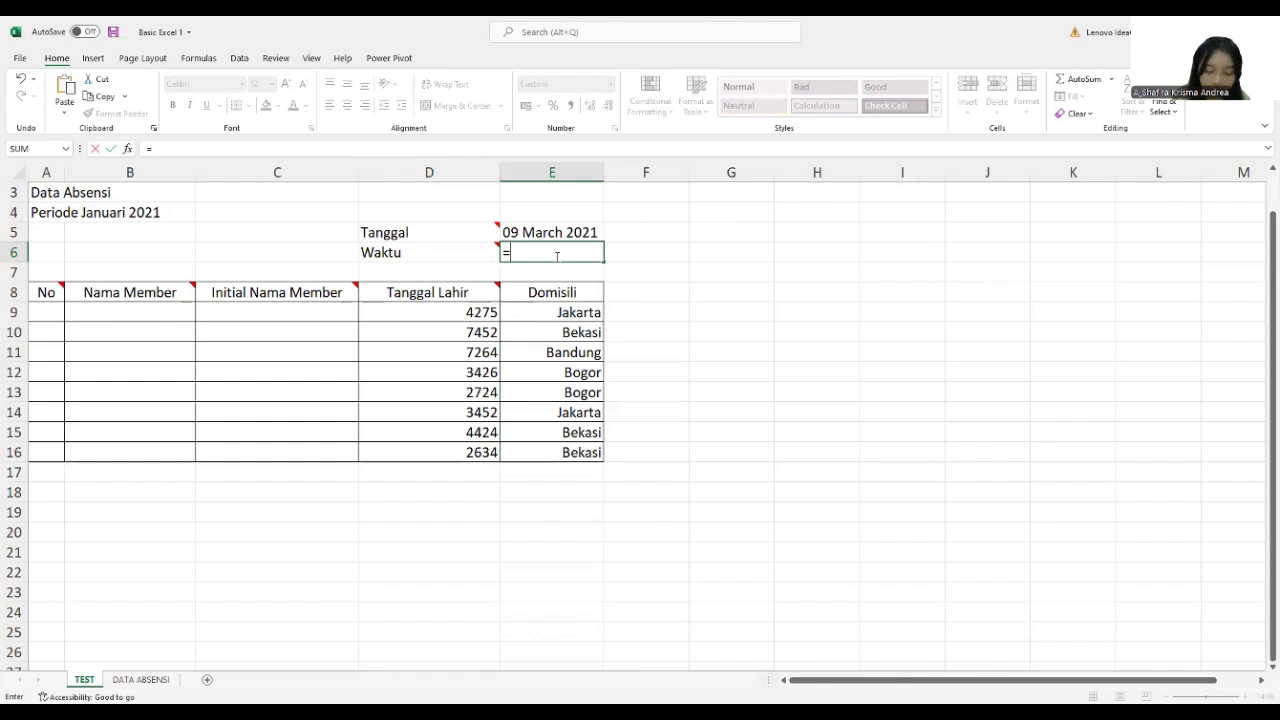
text(TIME()
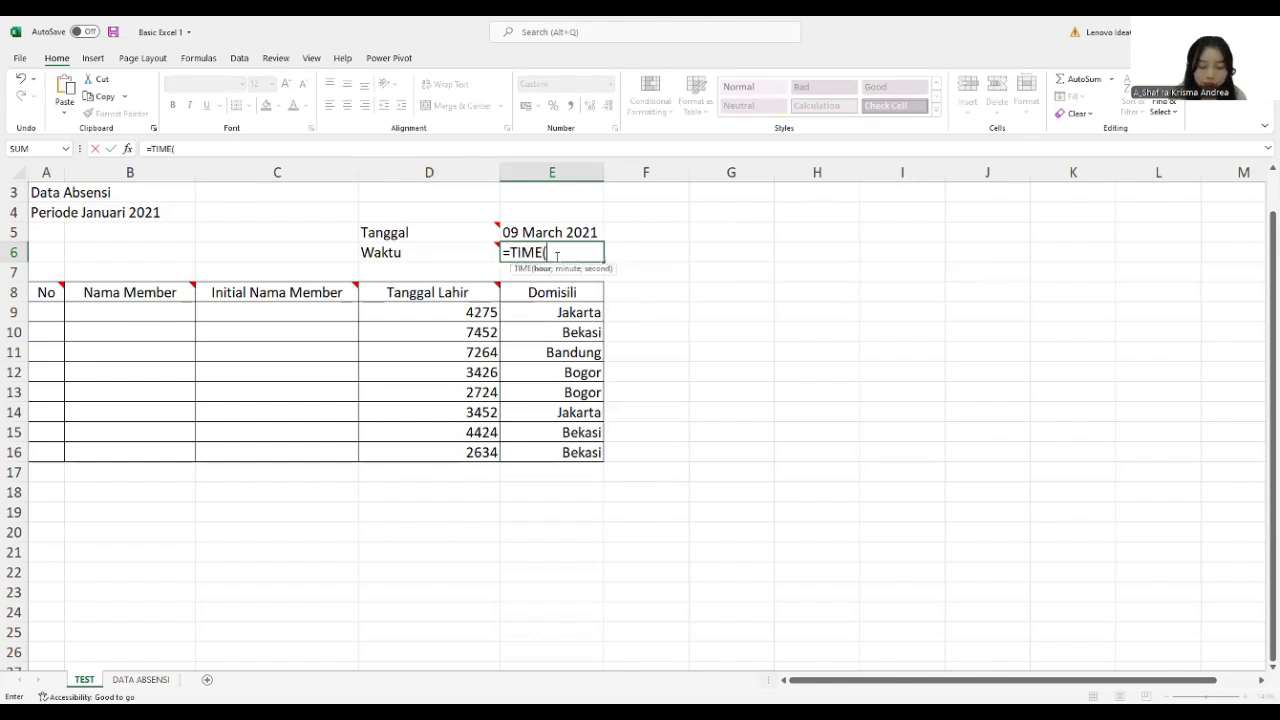
text(10)
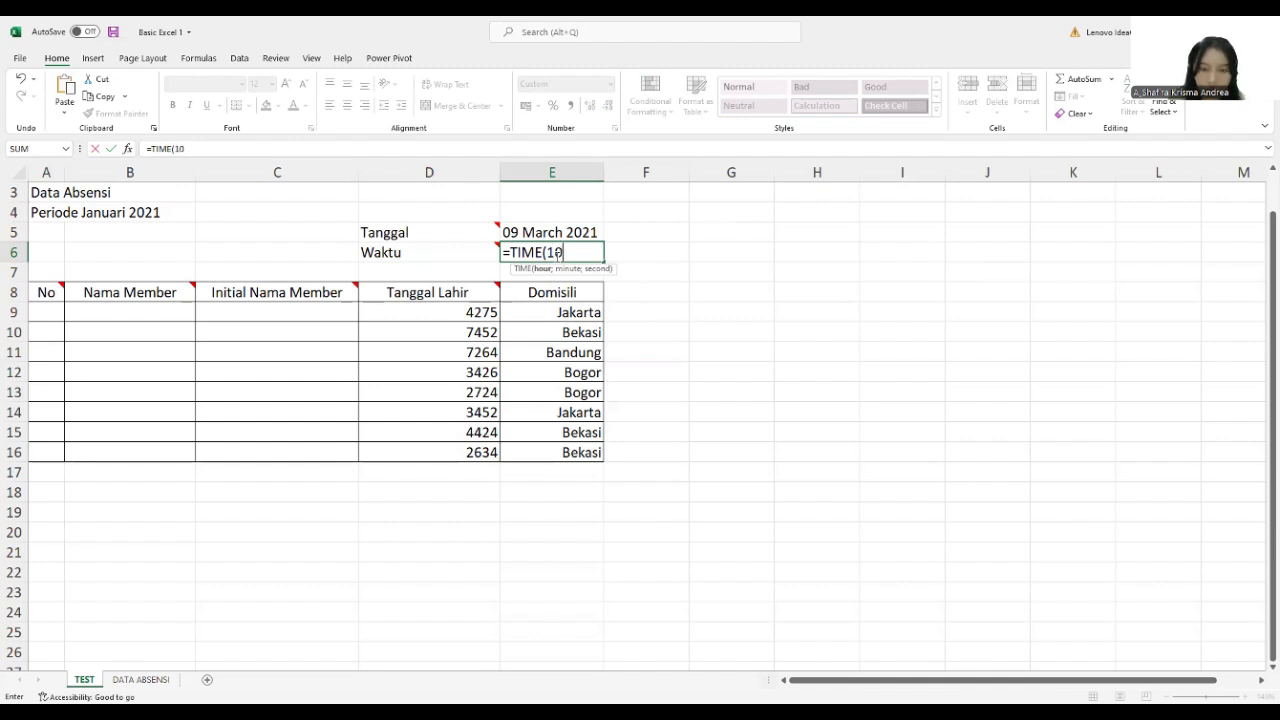
text(;0;0)
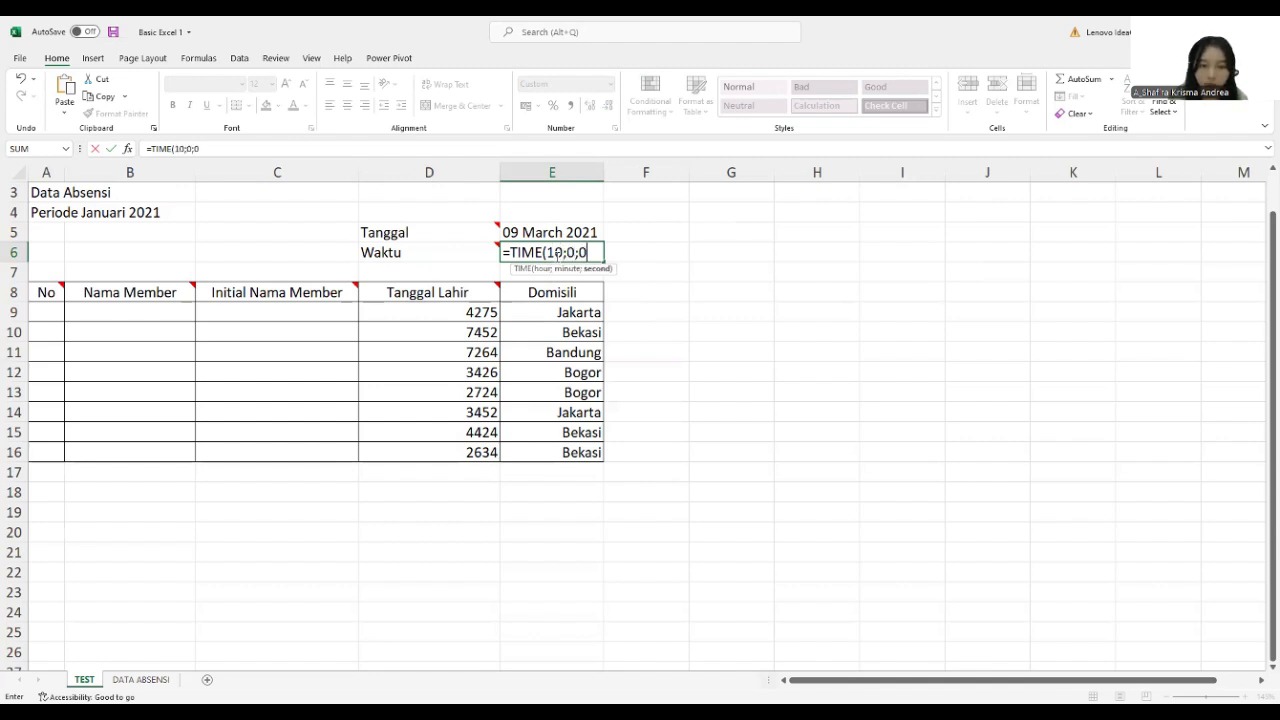
text())
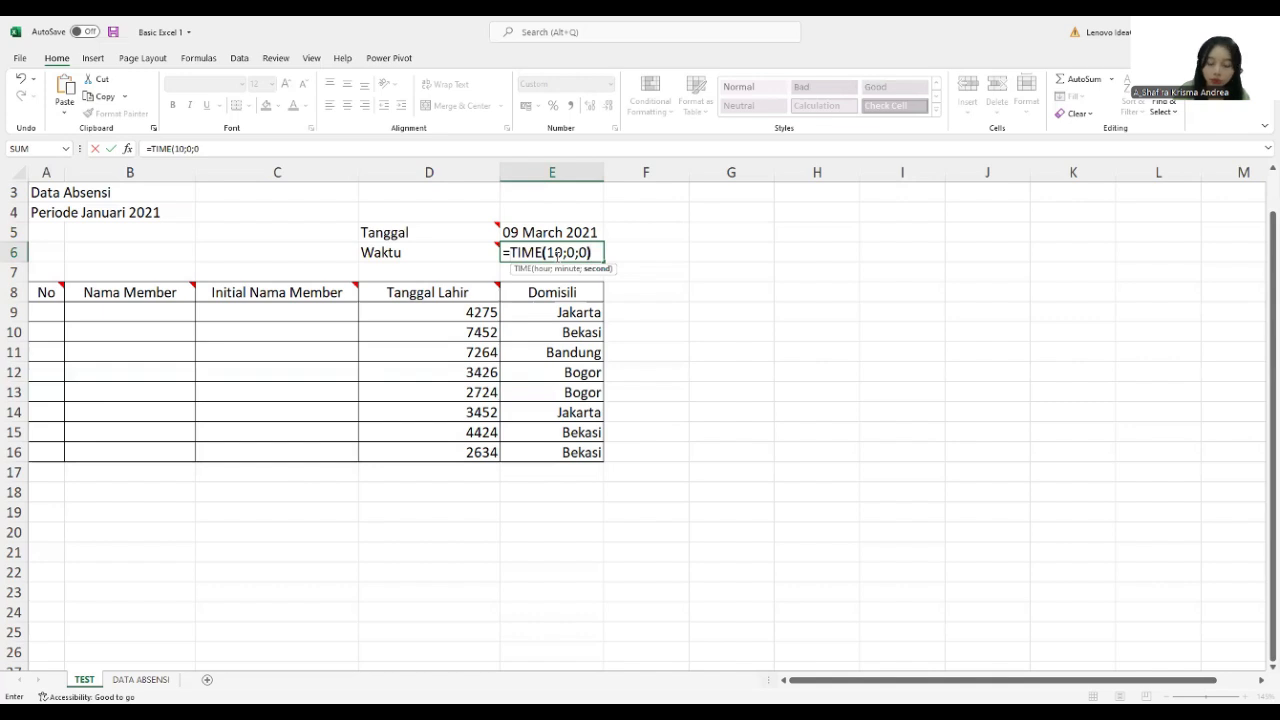
key(Return)
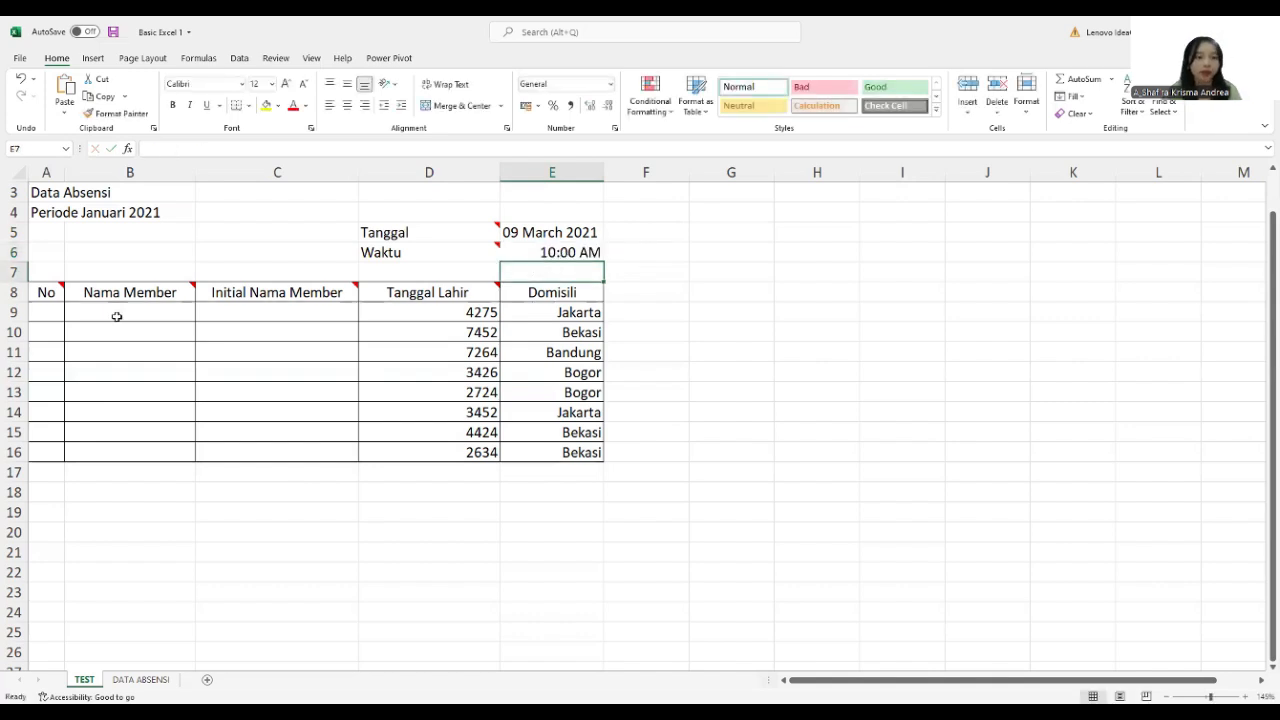
- Enter the numbers 1 and 2 in the first two rows of the No column, cells A9 and A10
click(45, 314)
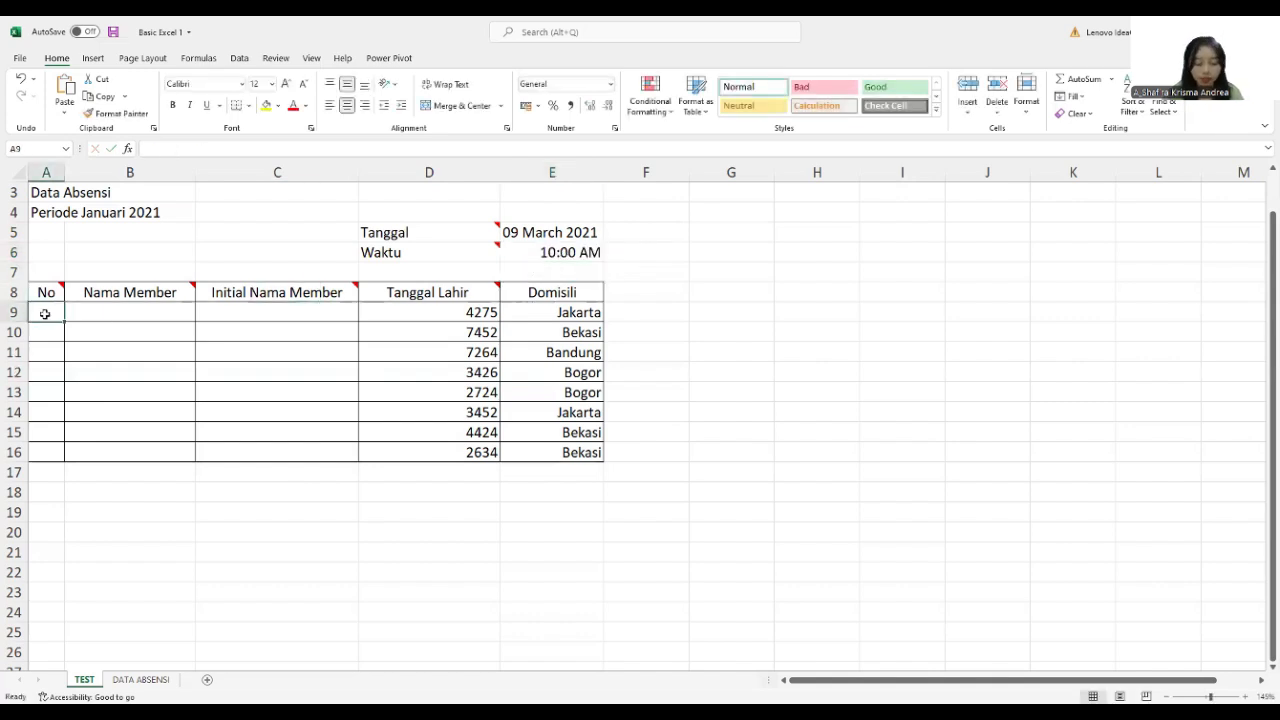
text(1)
click(45, 335)
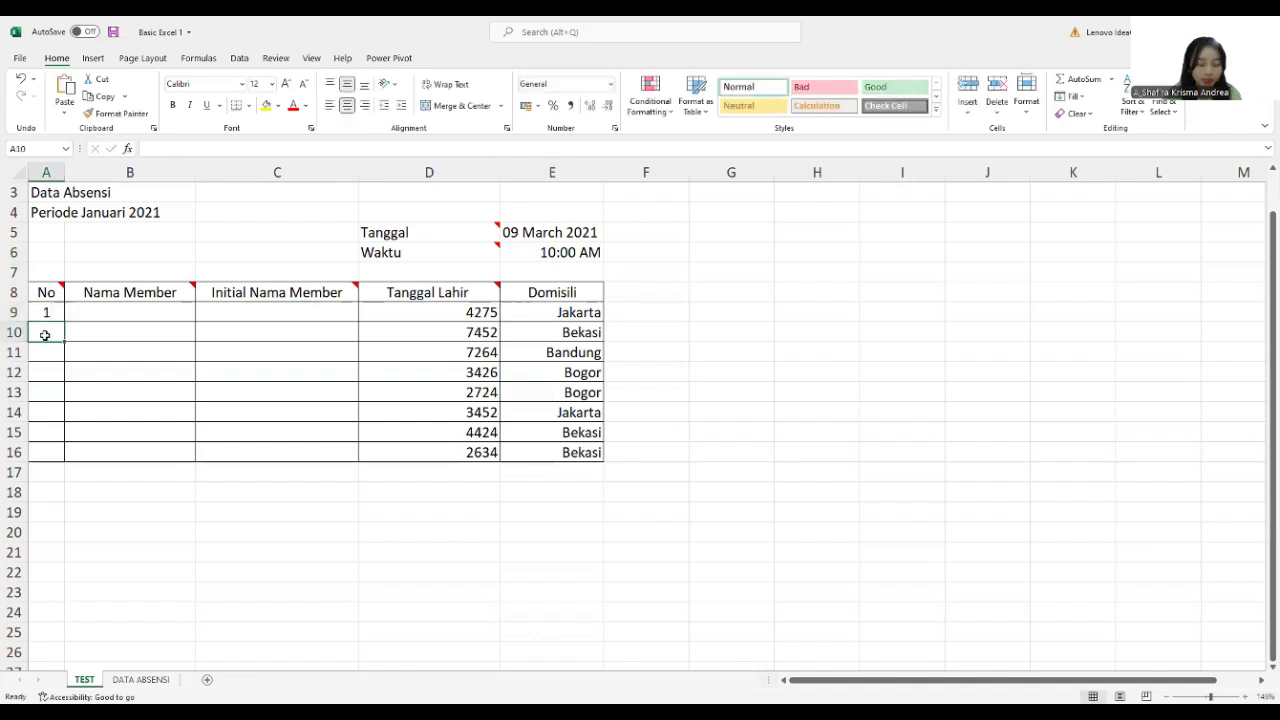
text(2)
click(47, 312)
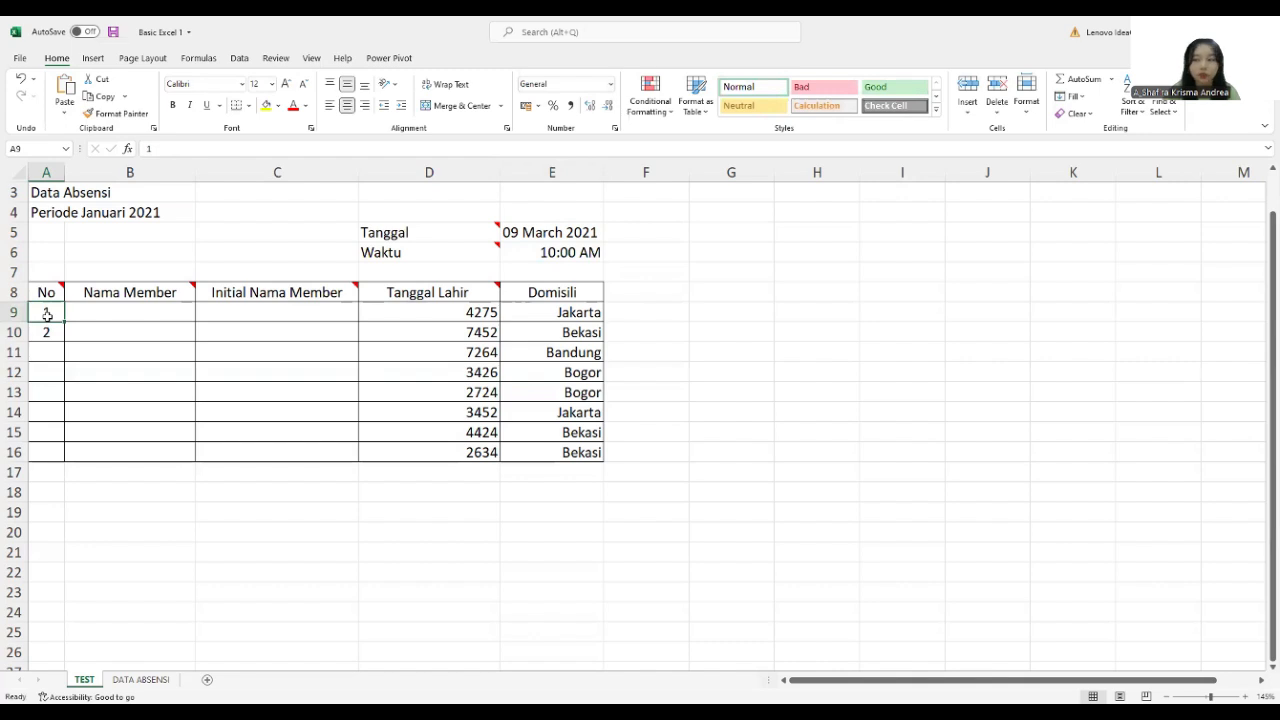
- Fill the number series from A9:A10 down the No column through cell A16
drag(47, 314, 46, 330)
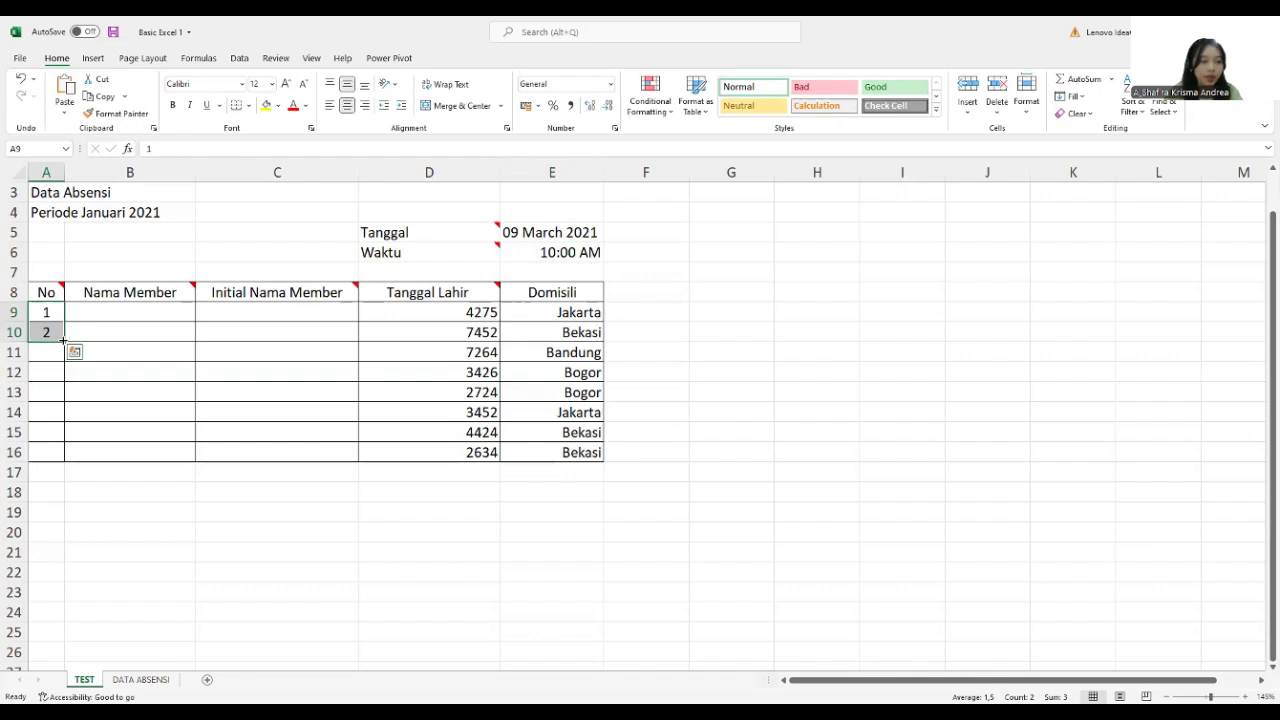
drag(62, 341, 59, 454)
- Begin a PROPER formula in cell B9, the first row of the Nama Member column
click(124, 315)
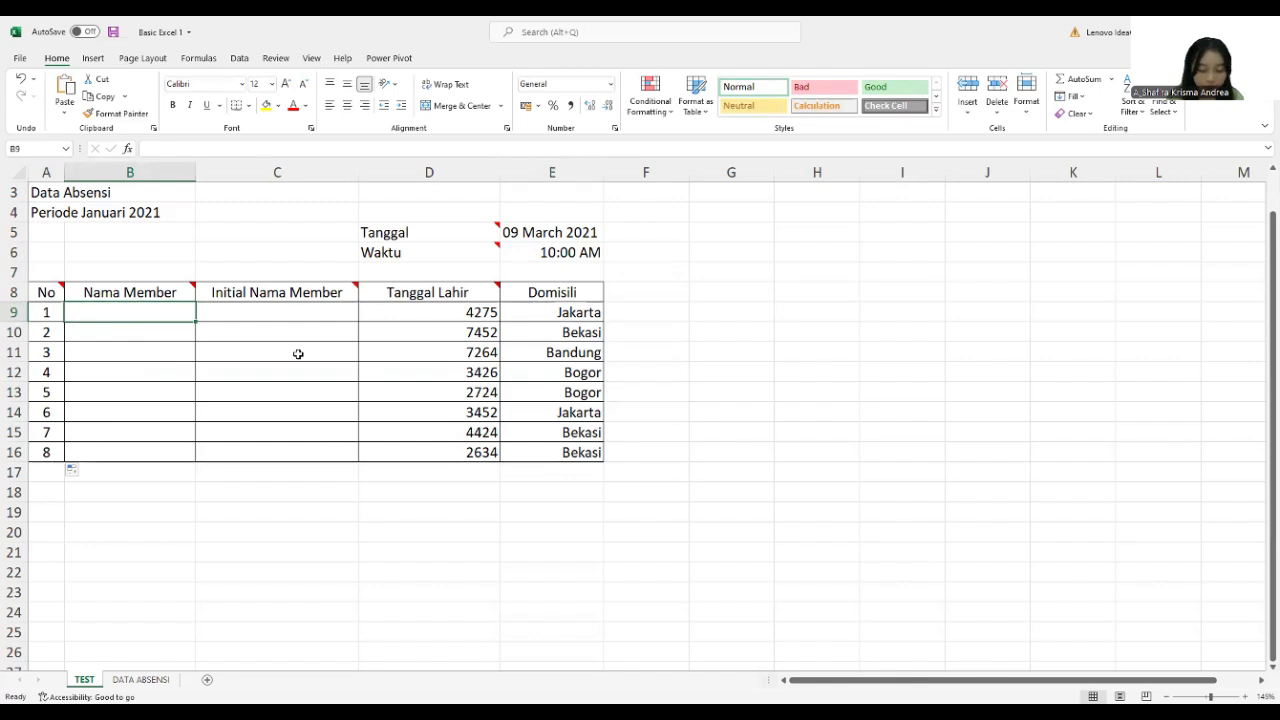
text(=)
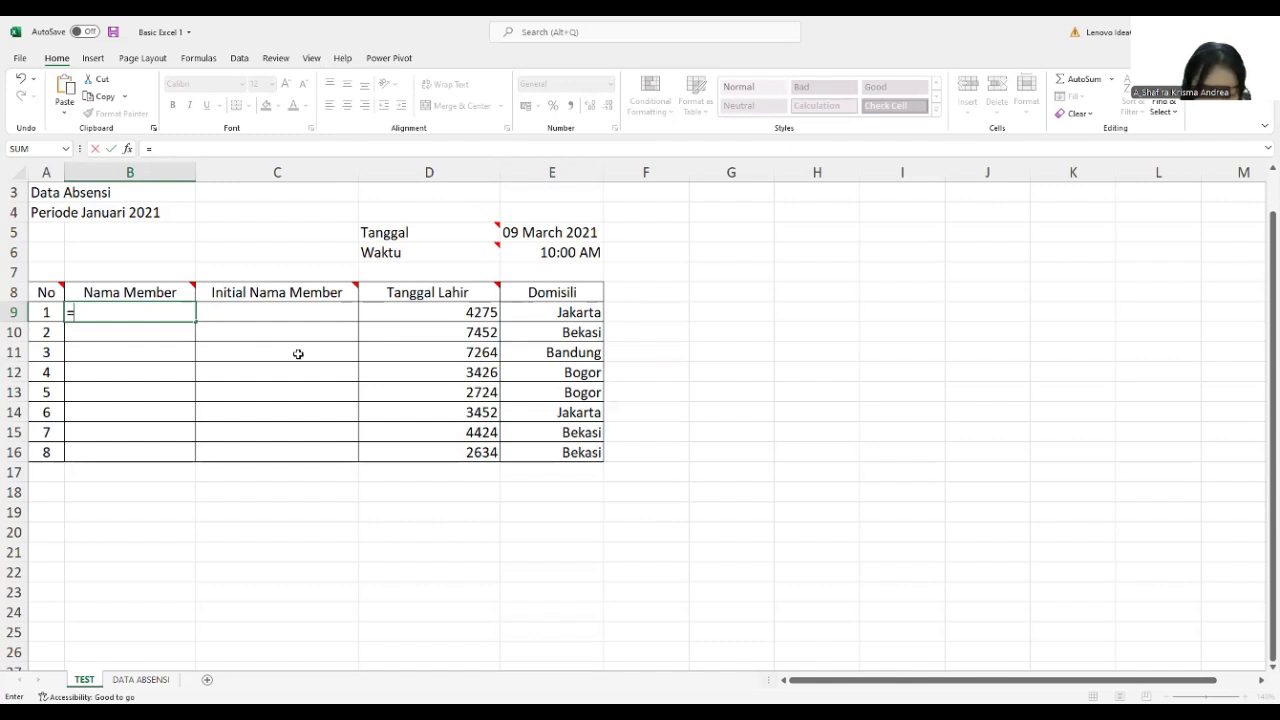
text(P)
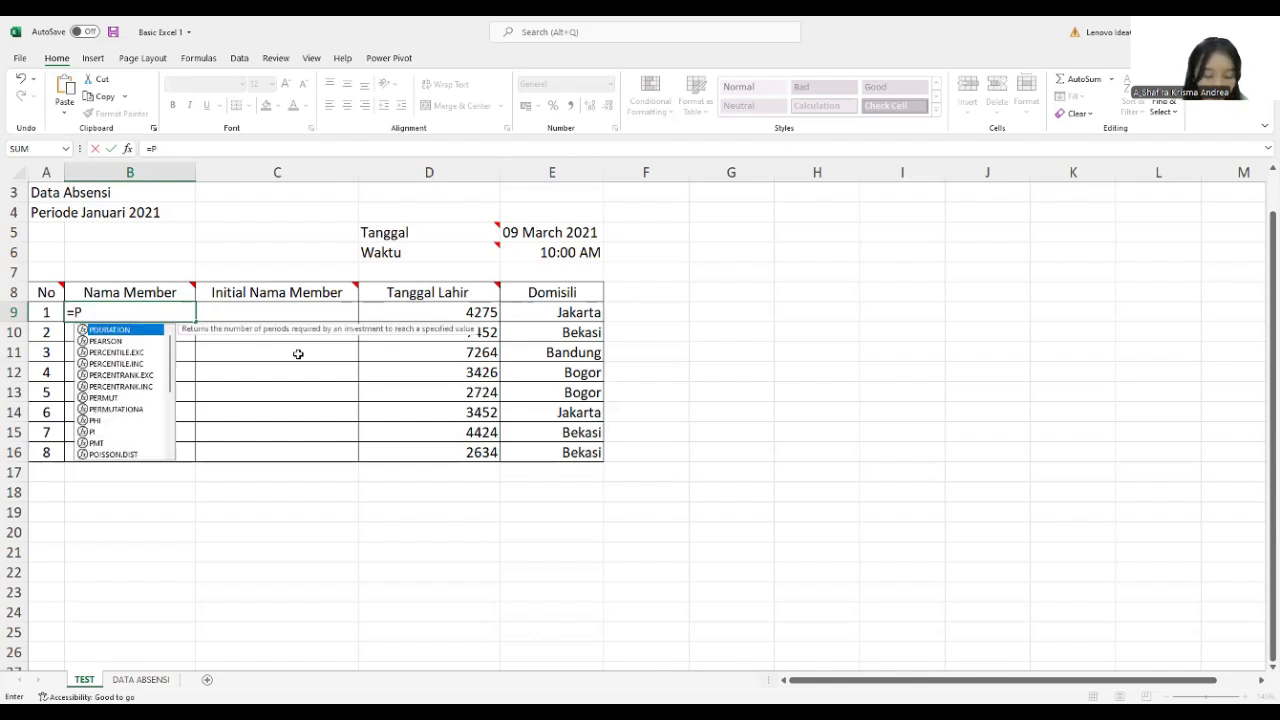
text(ROPER)
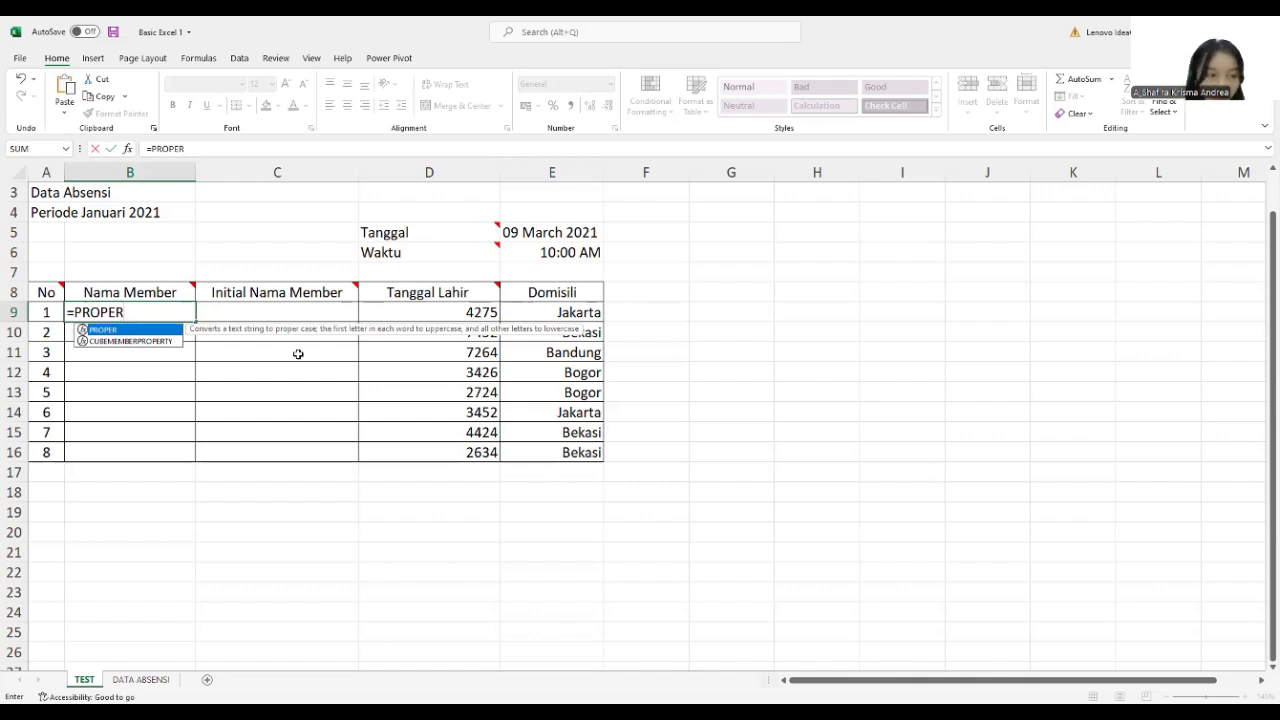
text(()
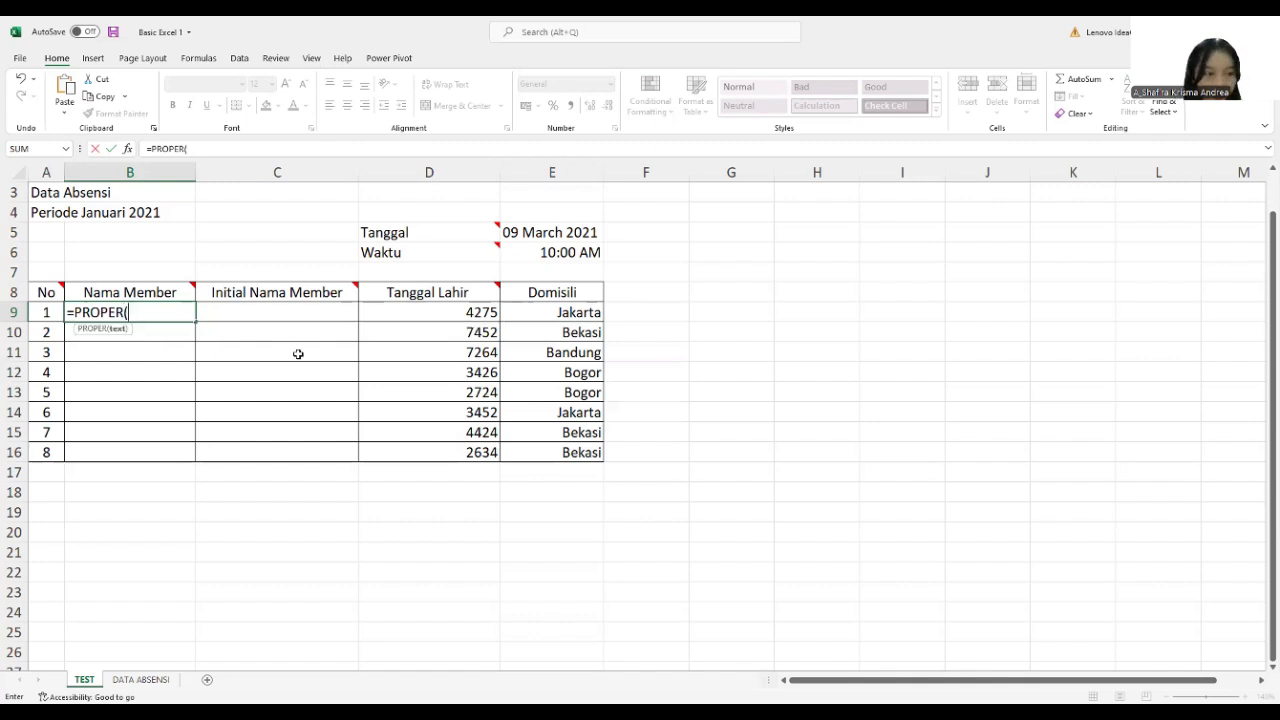
text("")
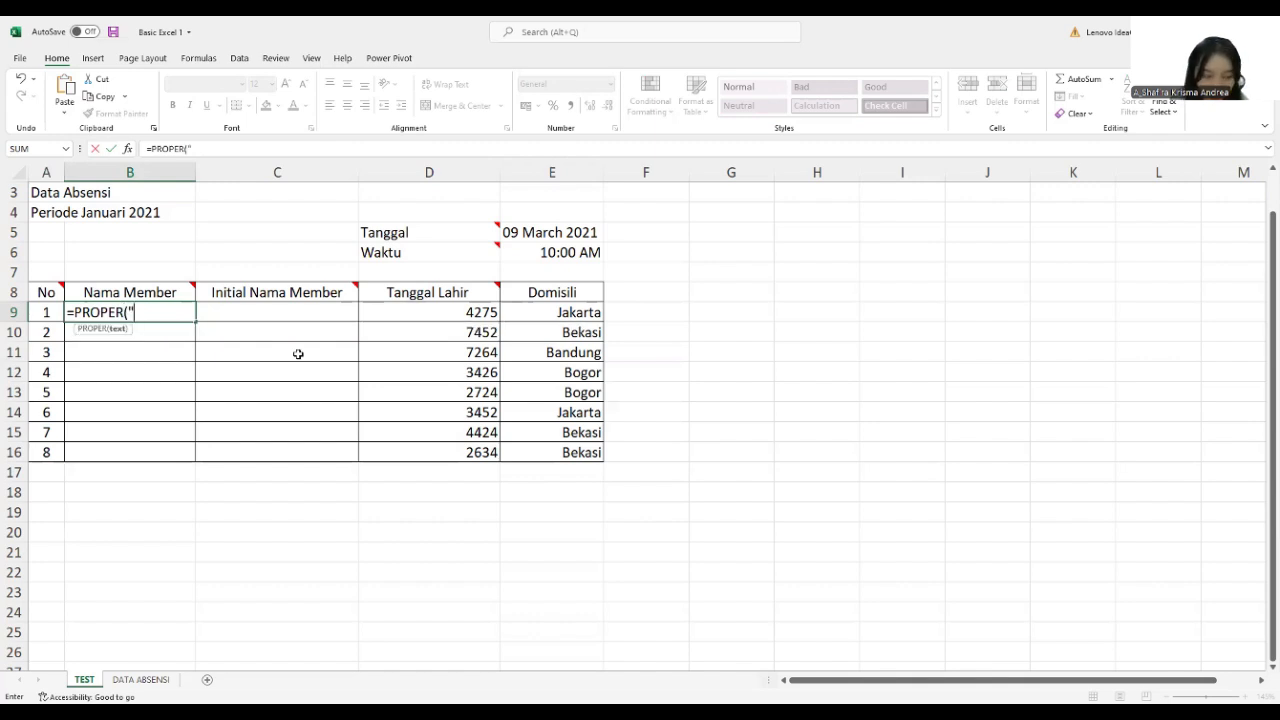
text(DA)
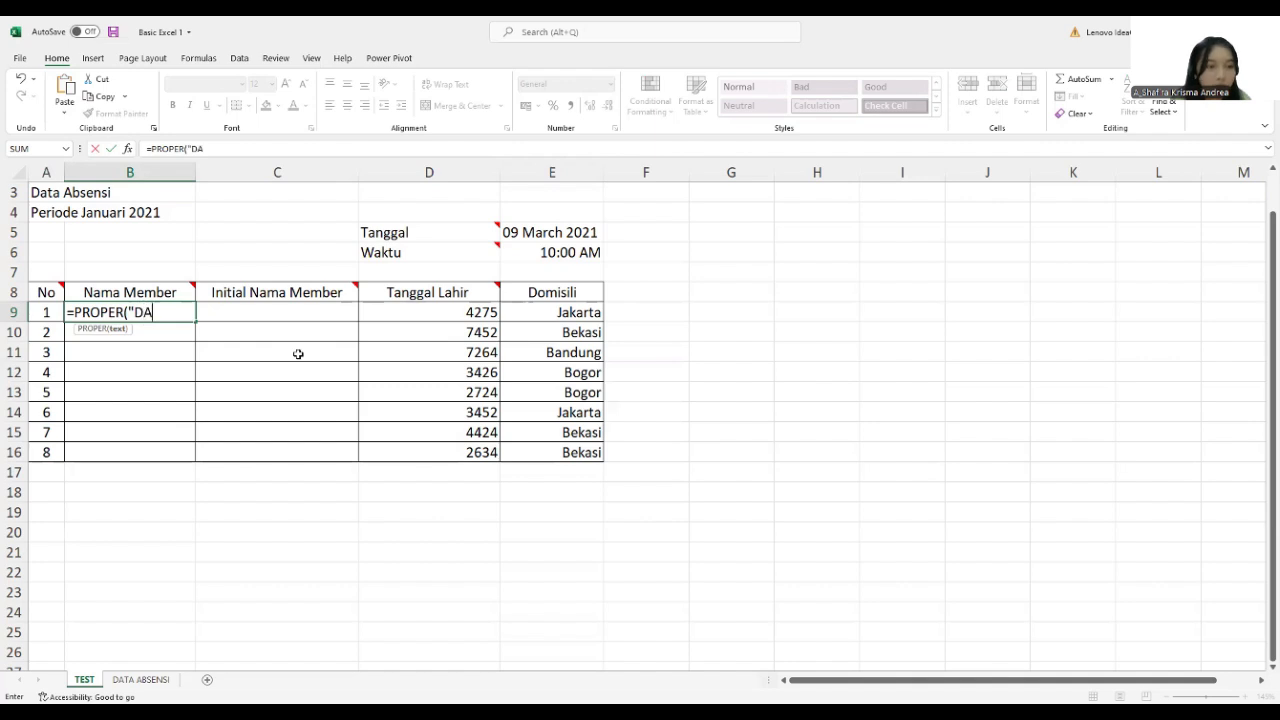
text(T ABSENSI)
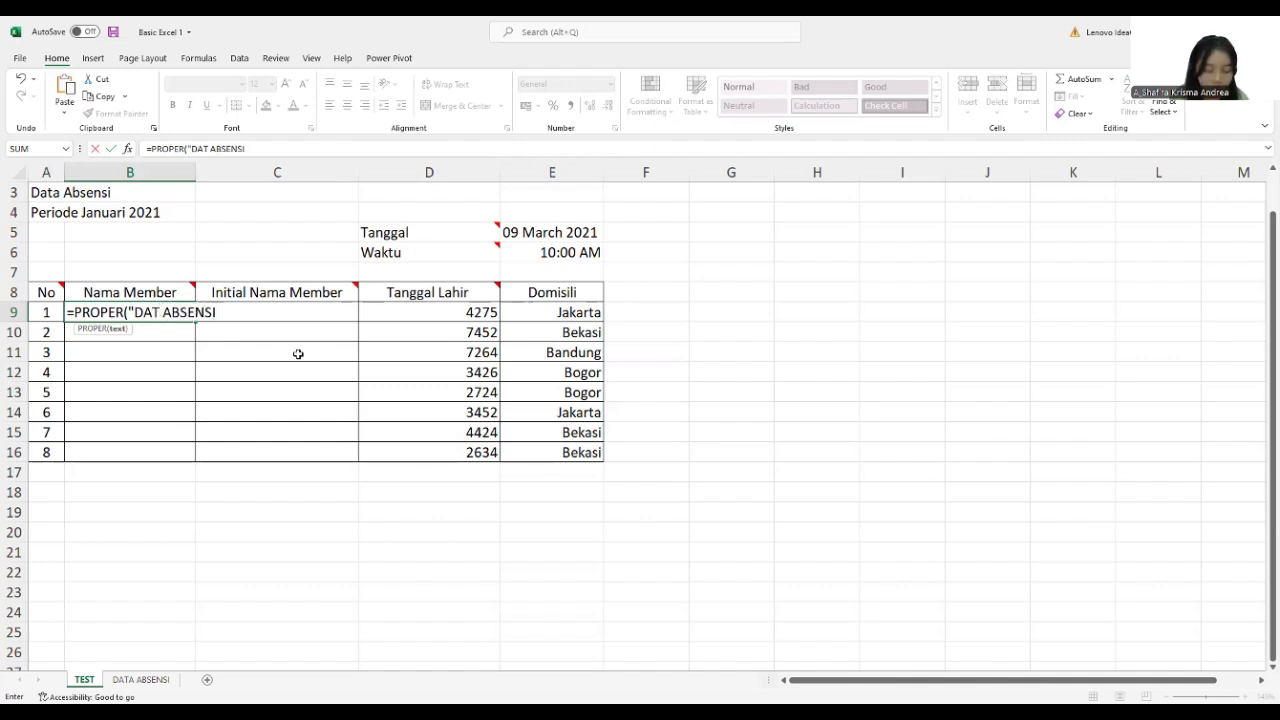
text(")
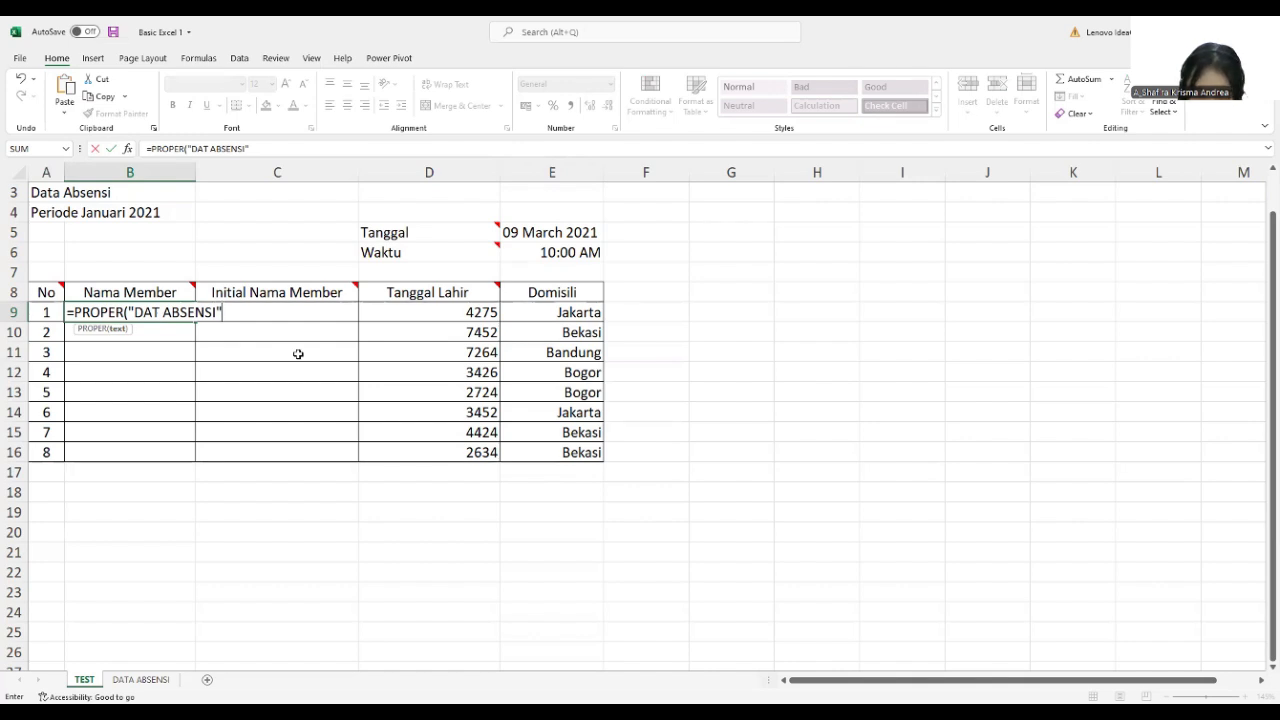
key(BackSpace)
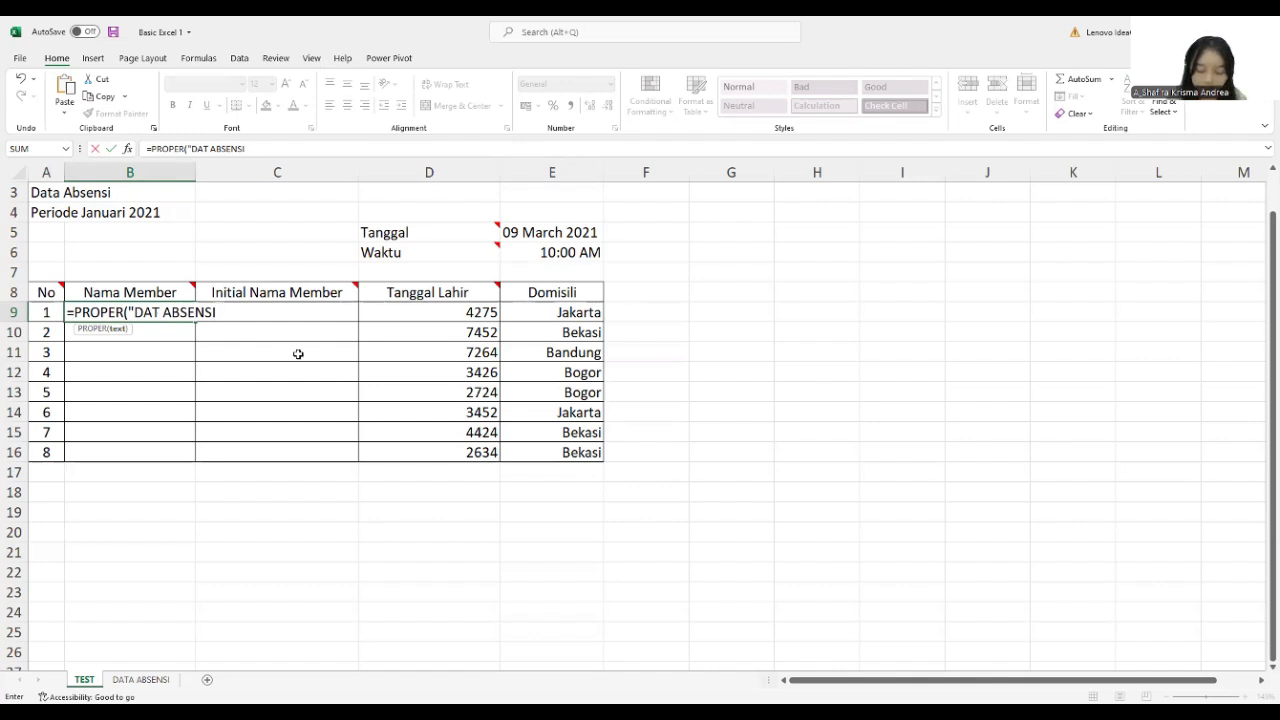
text(')
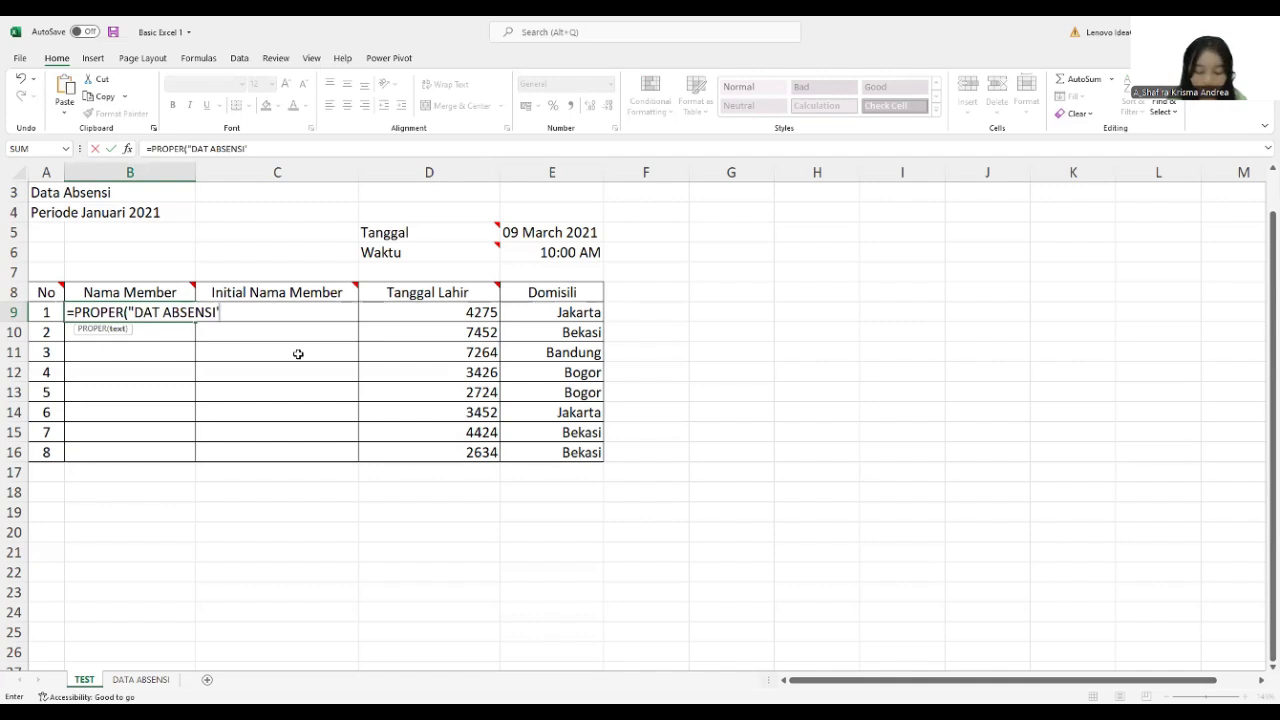
click(141, 679)
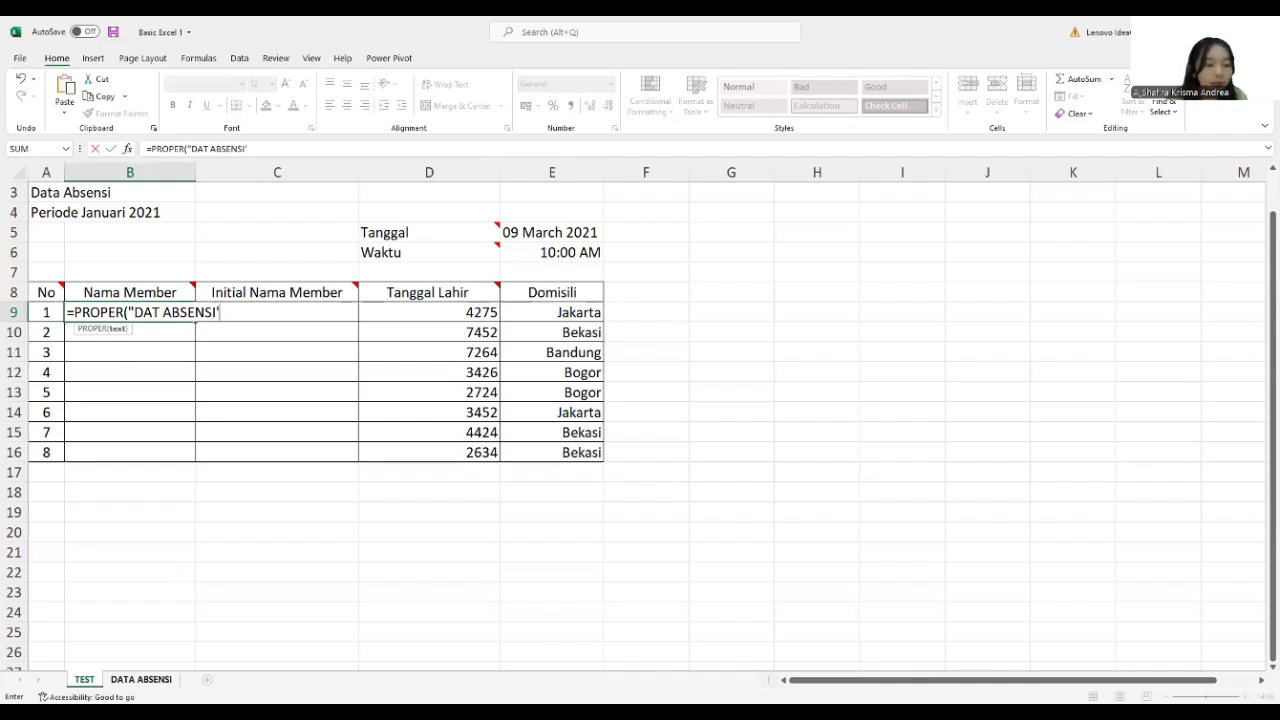
click(604, 455)
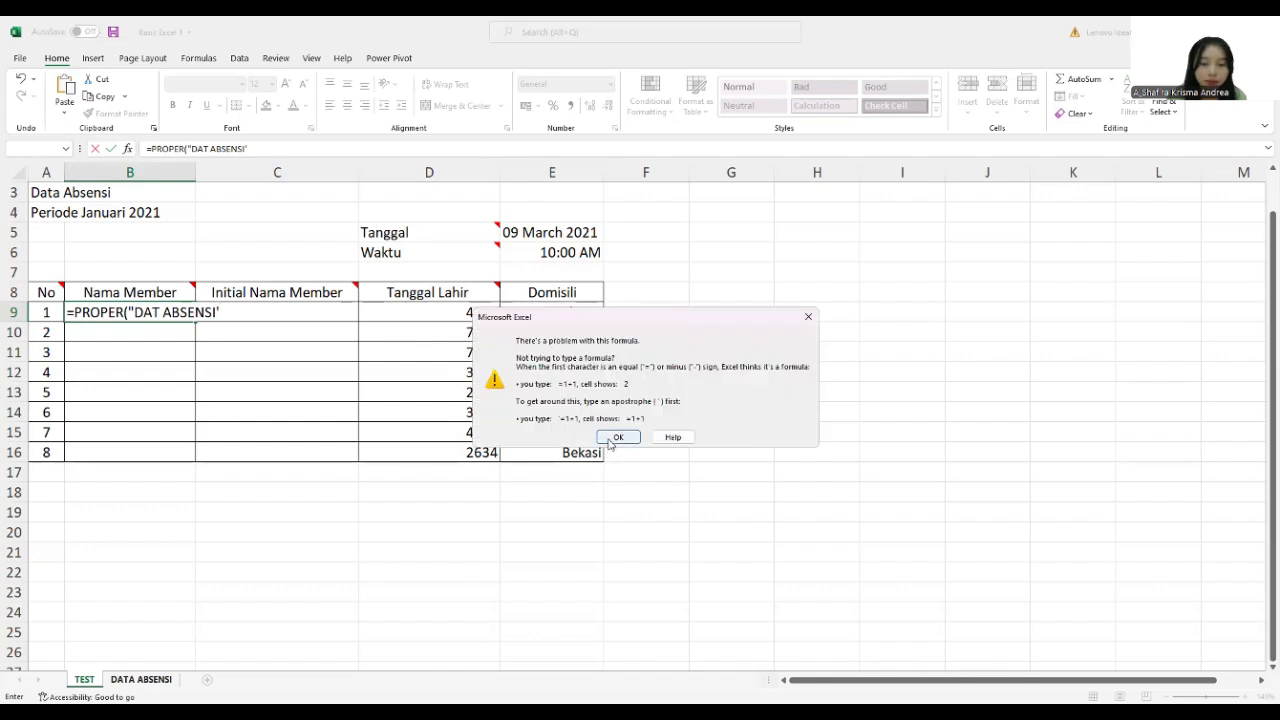
click(617, 437)
key(BackSpace)
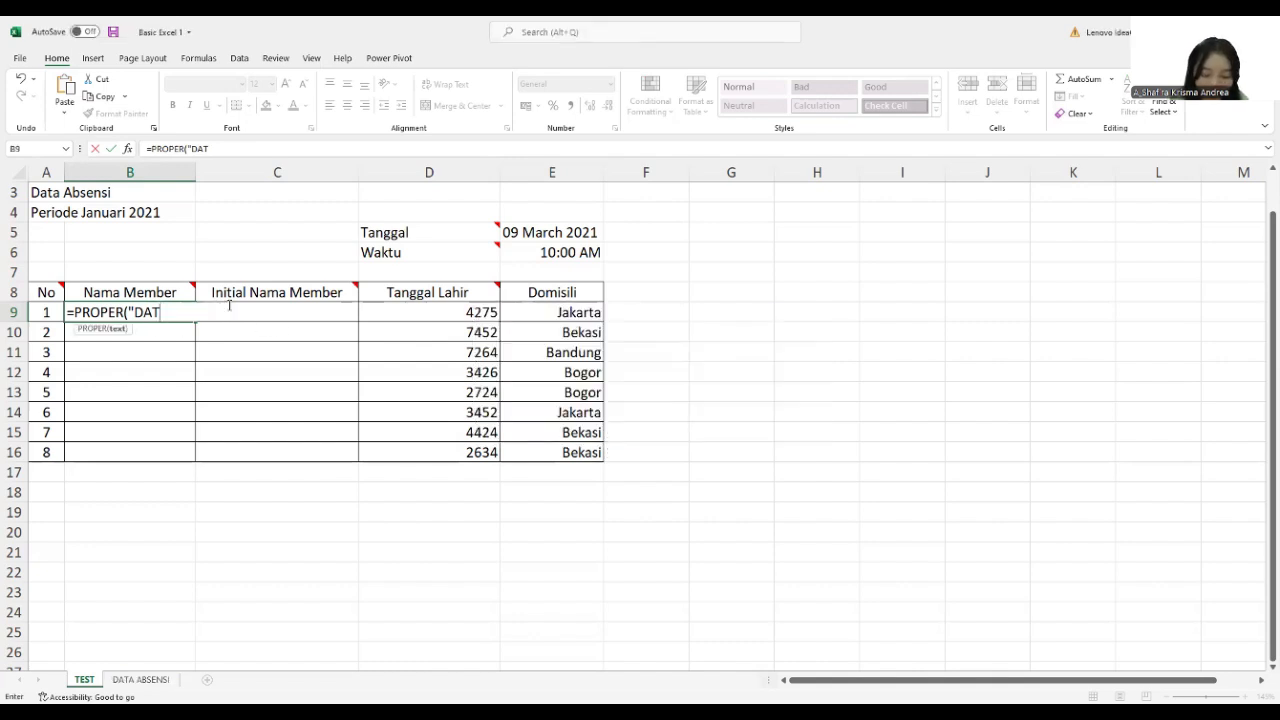
key(BackSpace)
key(BackSpace)
key(BackSpace)
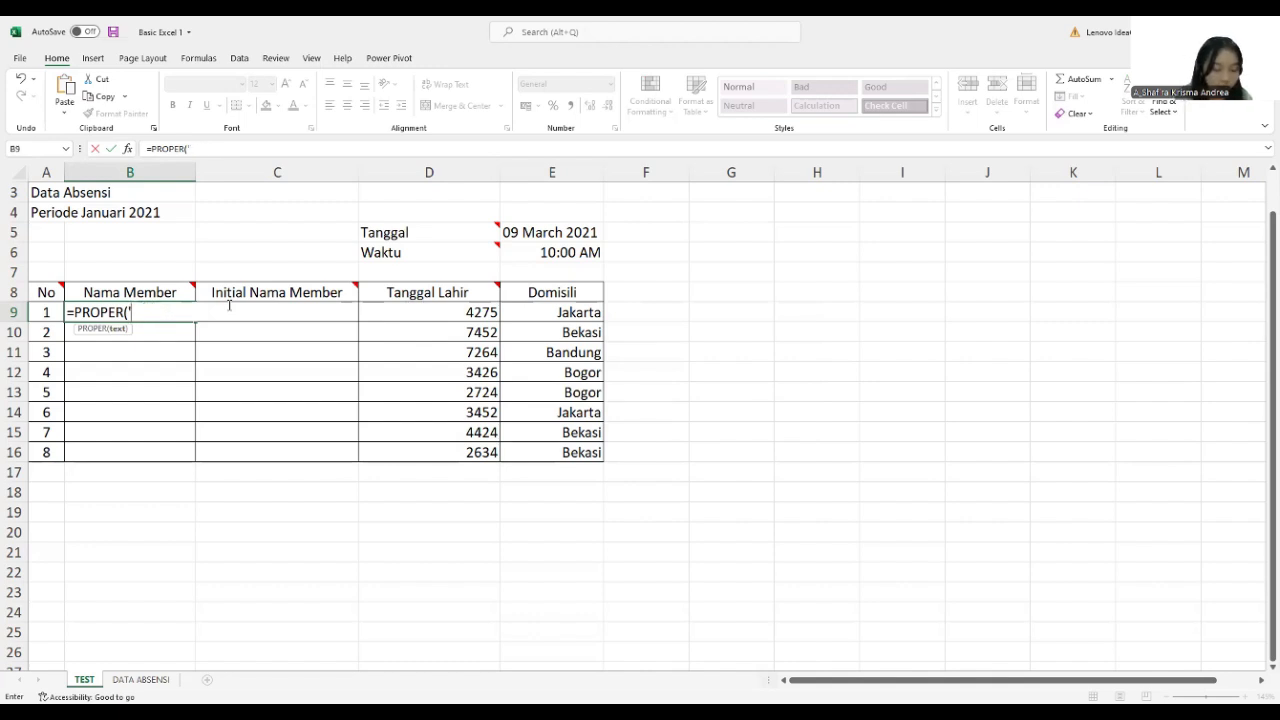
- Enter 'DATA ABSENSI'! as the sheet reference in B9's PROPER formula, pick that sheet's cell B5, and try to commit the formula
text(DATA)
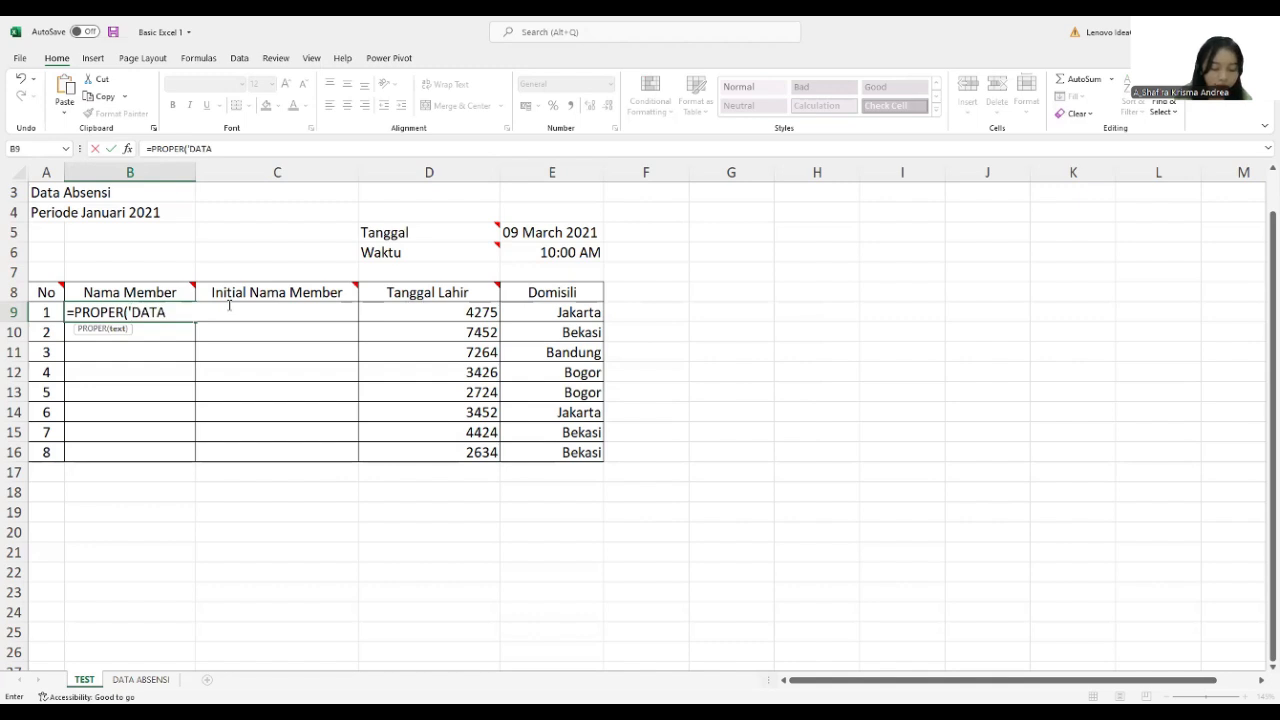
text( ABSENSI")
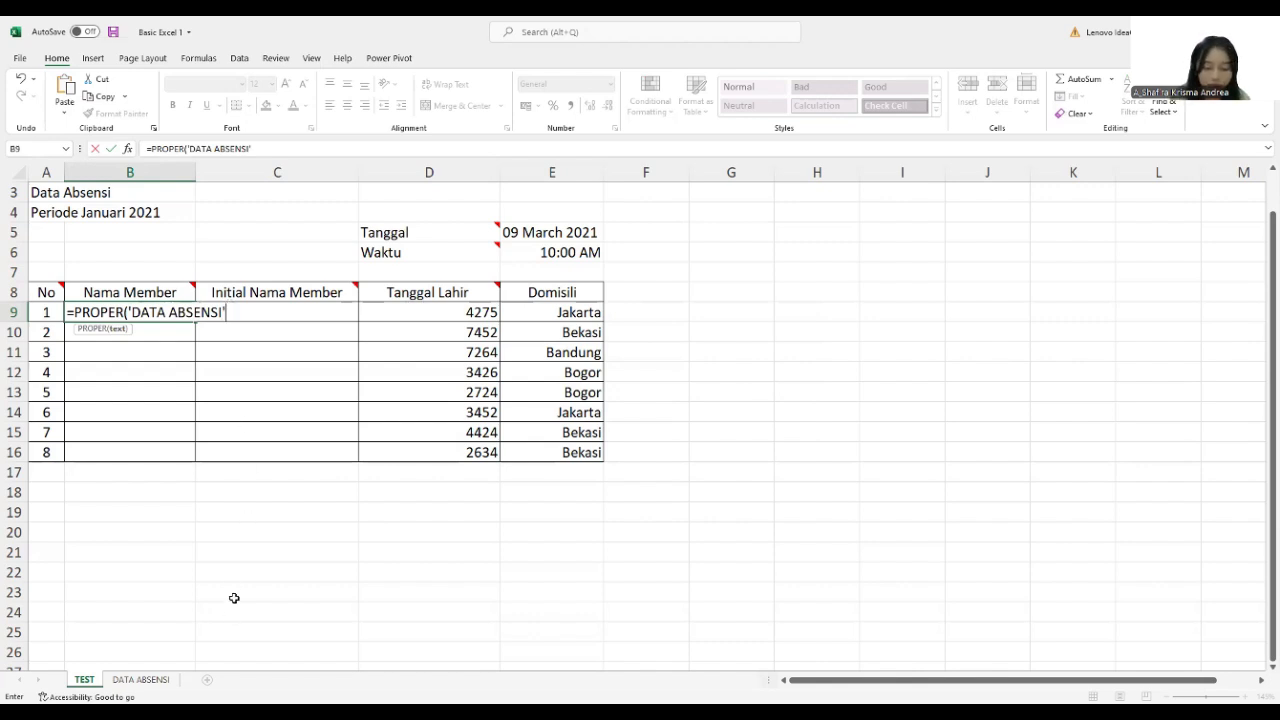
text(!)
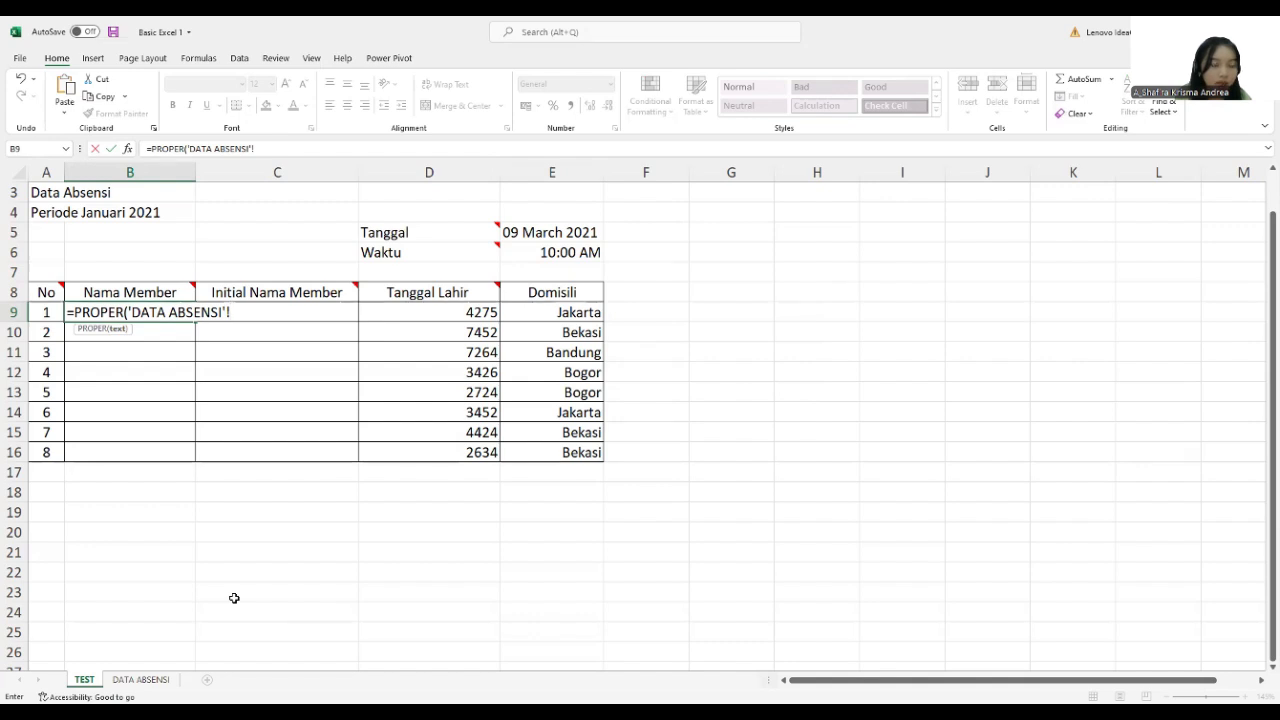
click(141, 679)
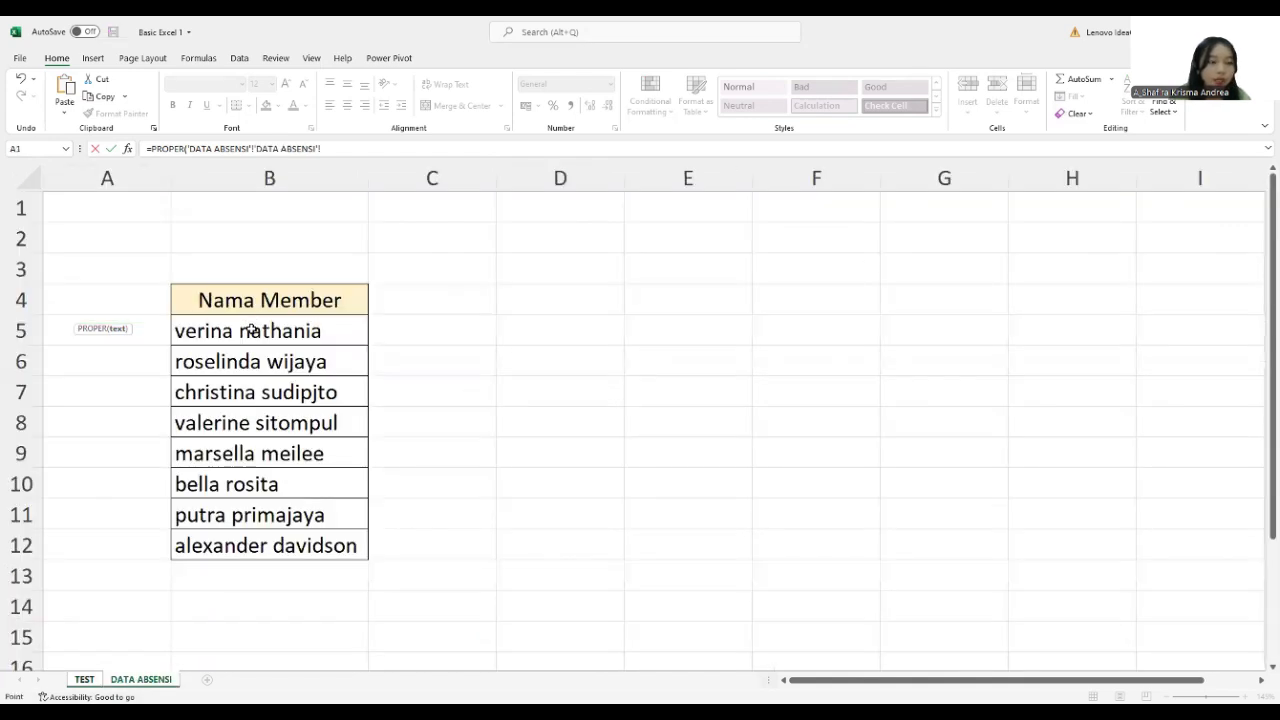
click(250, 330)
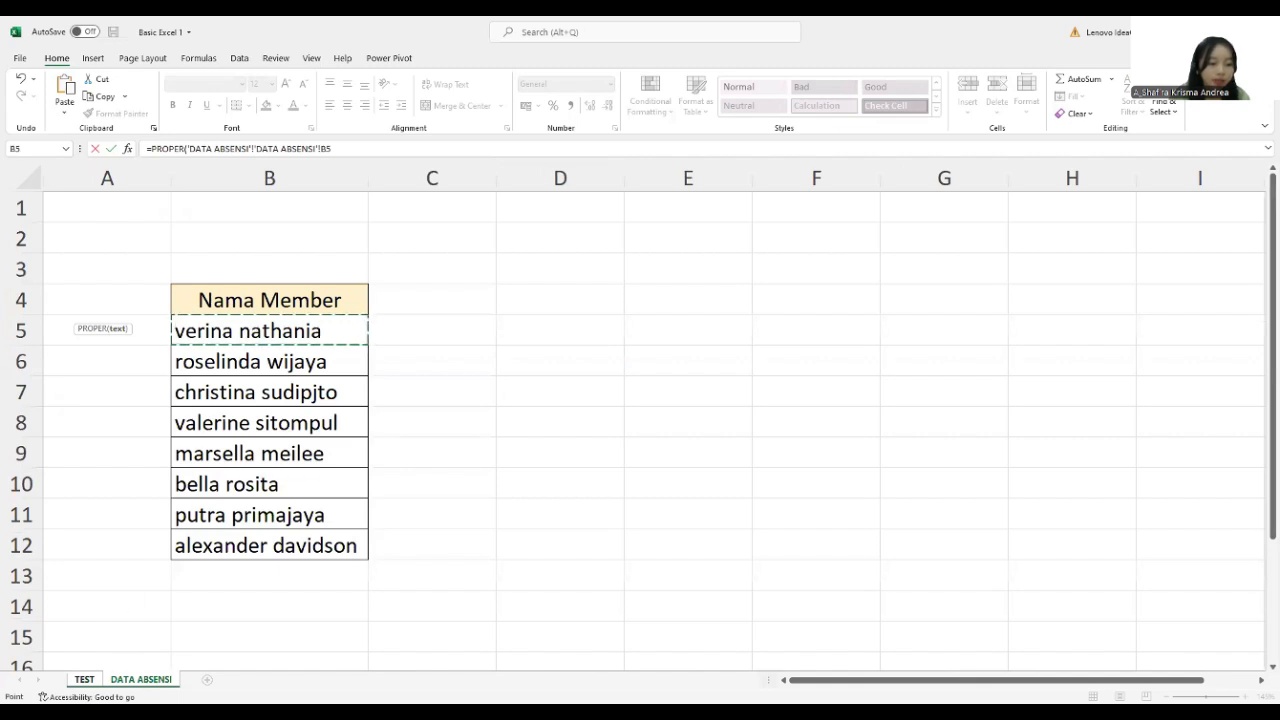
click(83, 679)
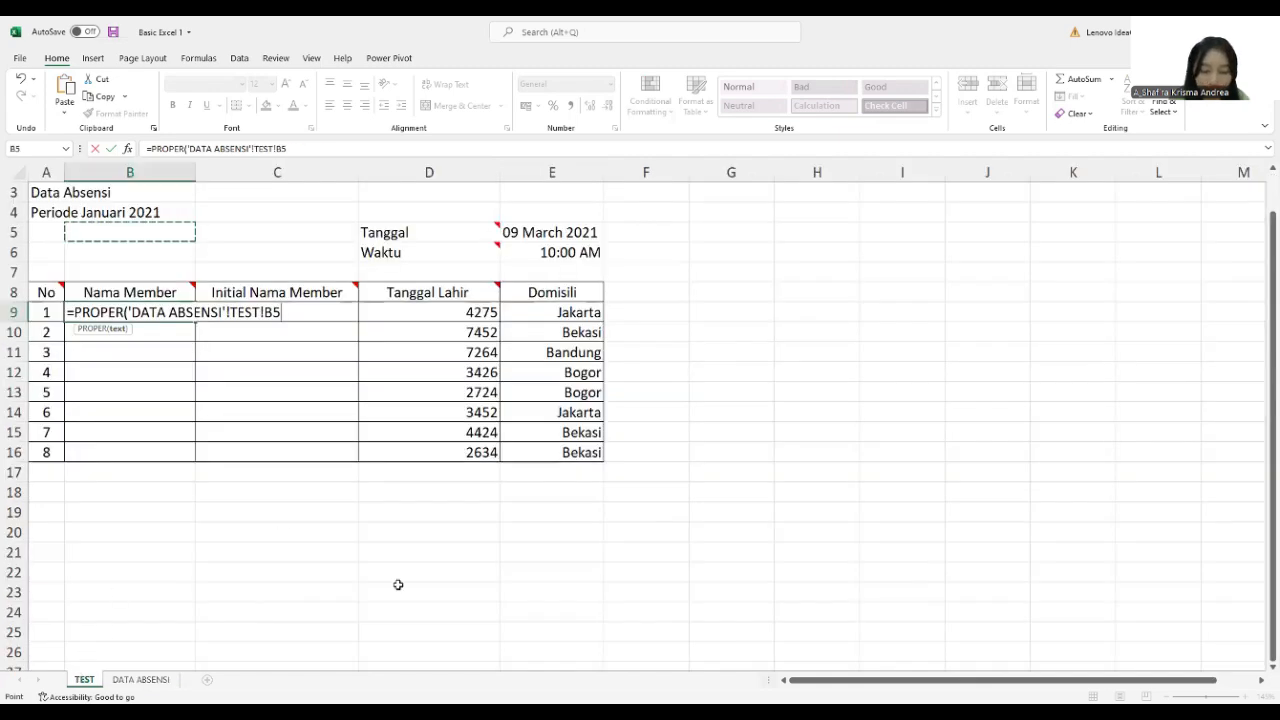
text())
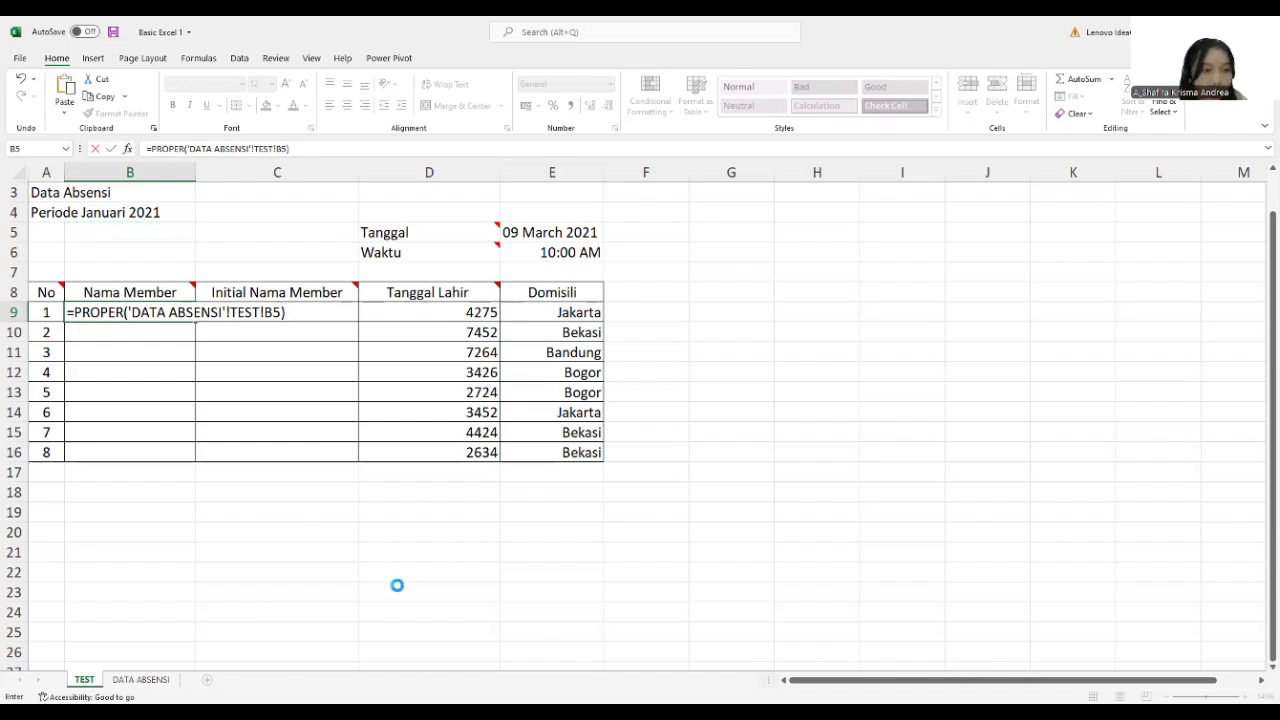
key(Return)
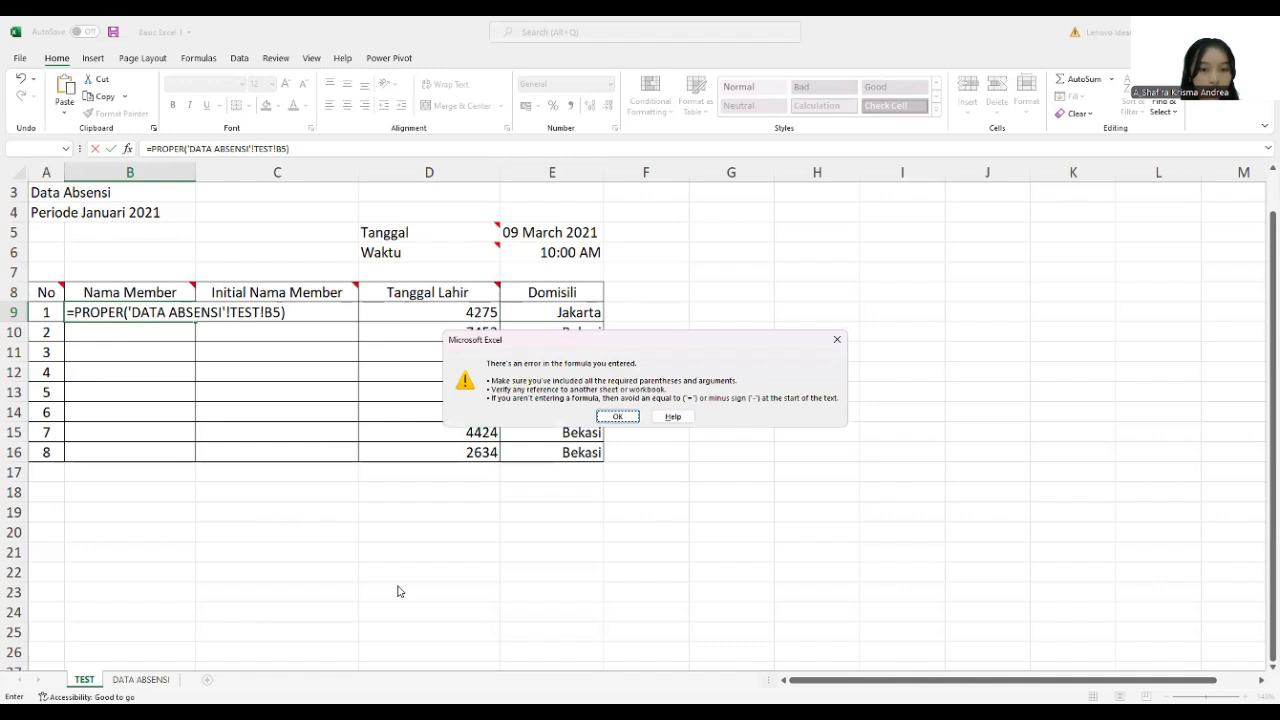
click(617, 416)
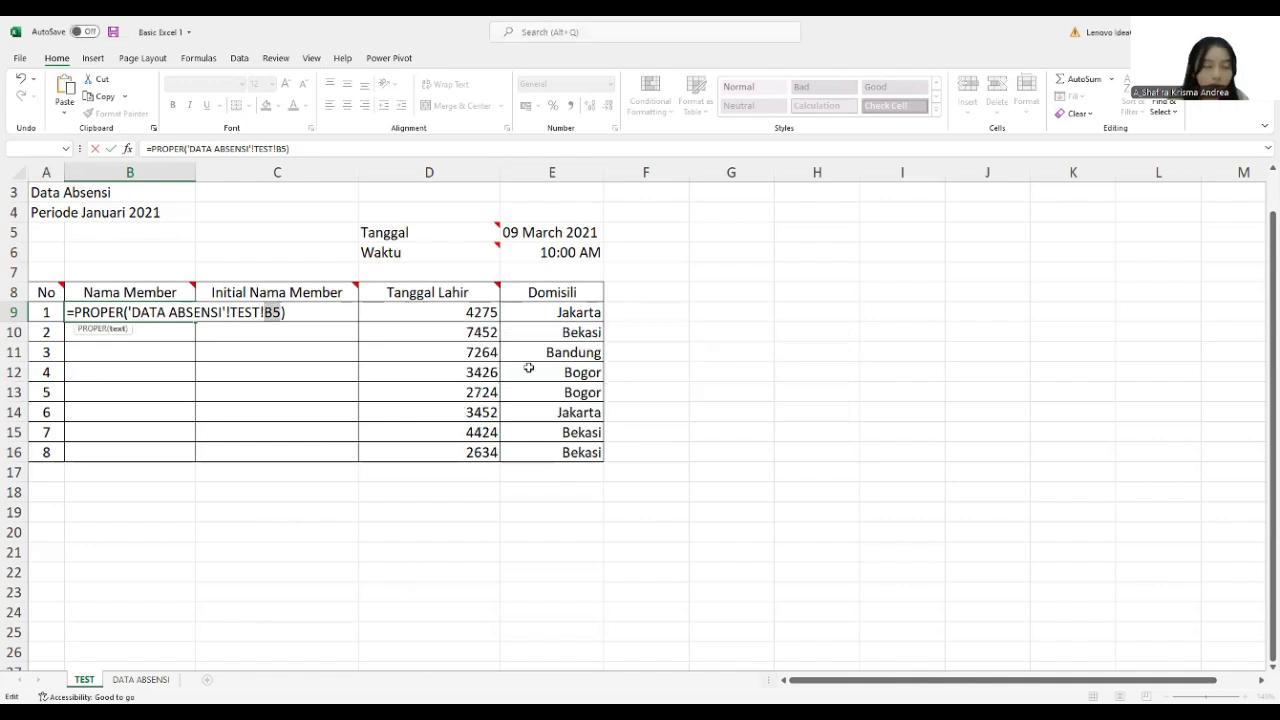
- Remove the extra TEST sheet reference from B9's formula, leaving =PROPER('DATA ABSENSI'!B5), and commit it
click(260, 314)
key(BackSpace)
key(BackSpace)
key(BackSpace)
key(BackSpace)
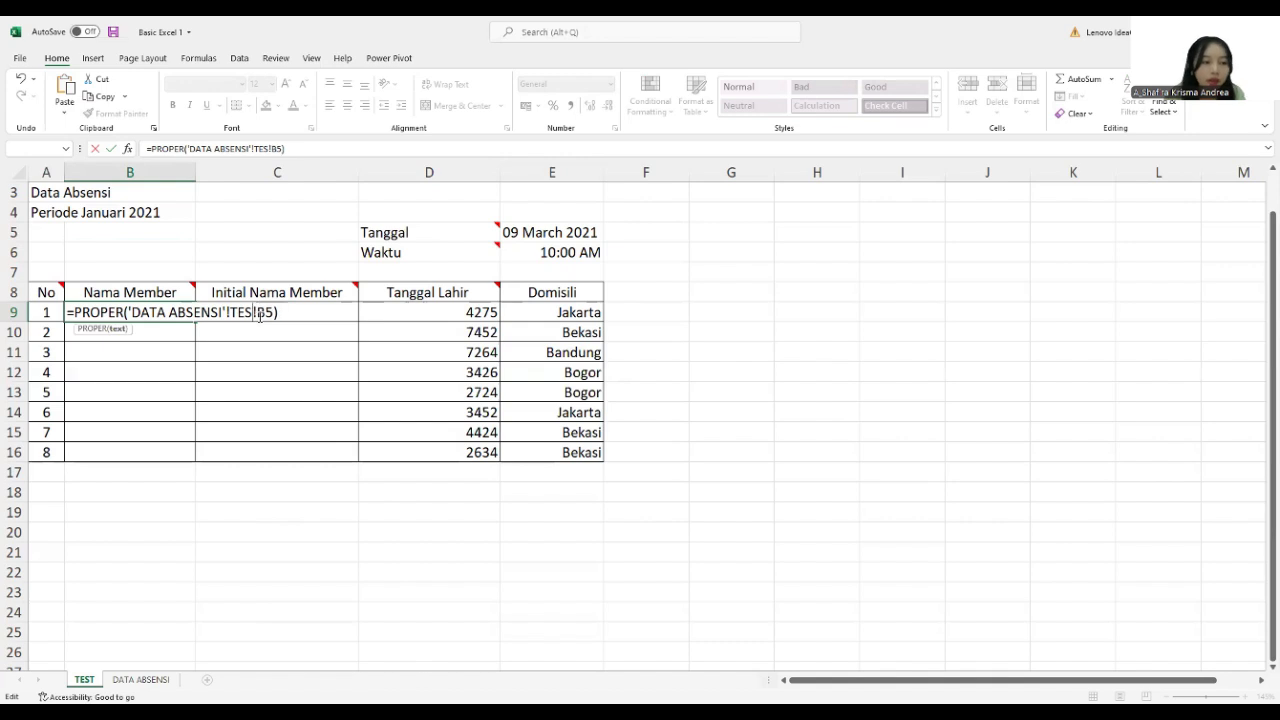
key(BackSpace)
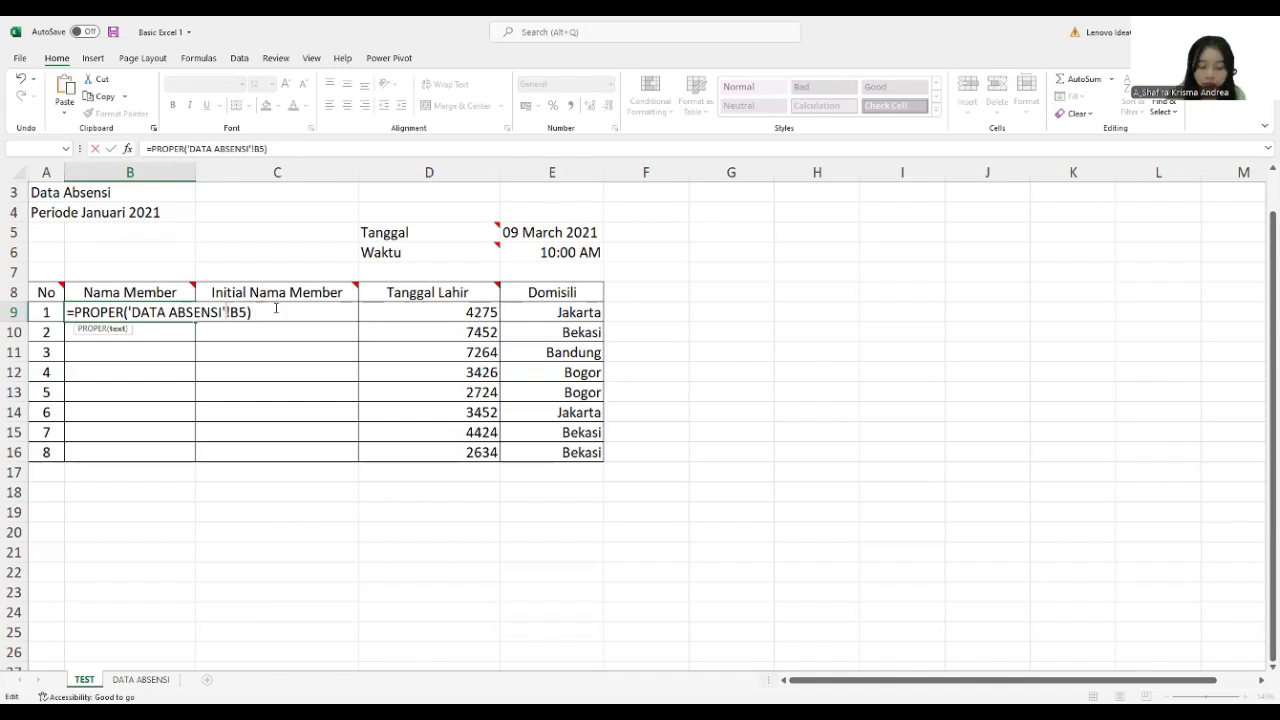
key(Return)
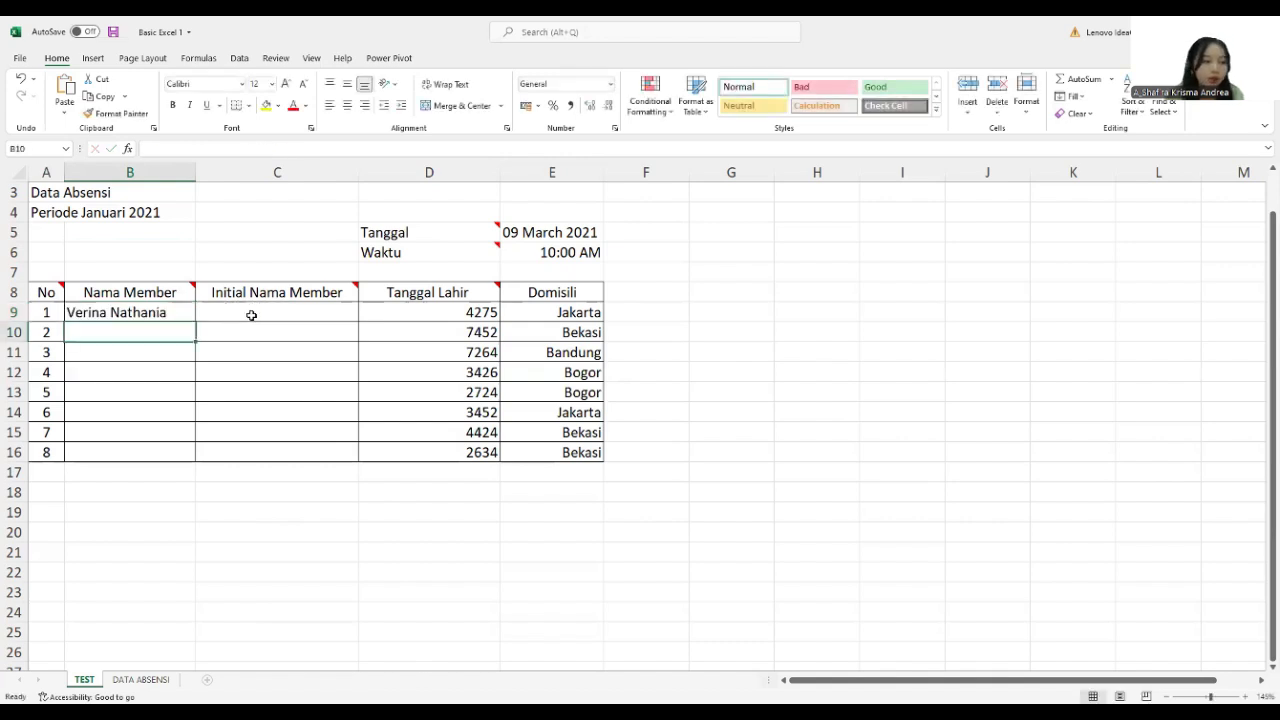
- Fill the PROPER formula from B9 down the Nama Member column through B16
click(166, 314)
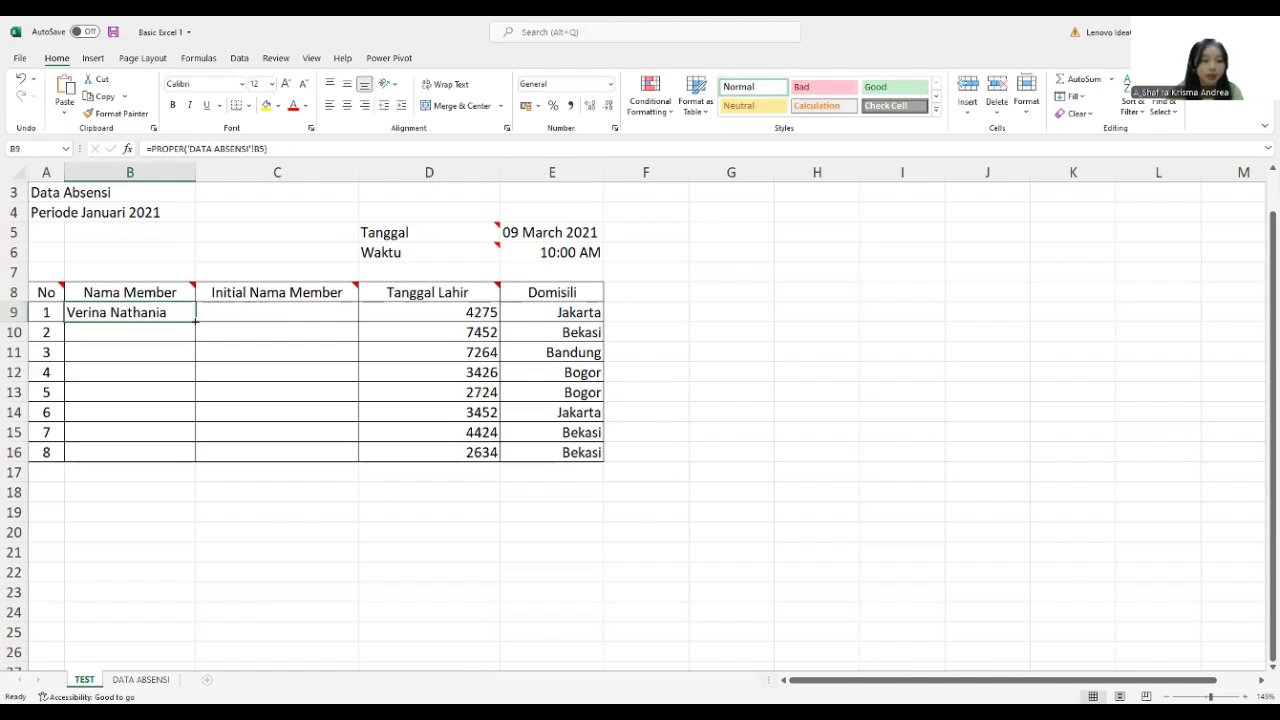
drag(195, 320, 200, 456)
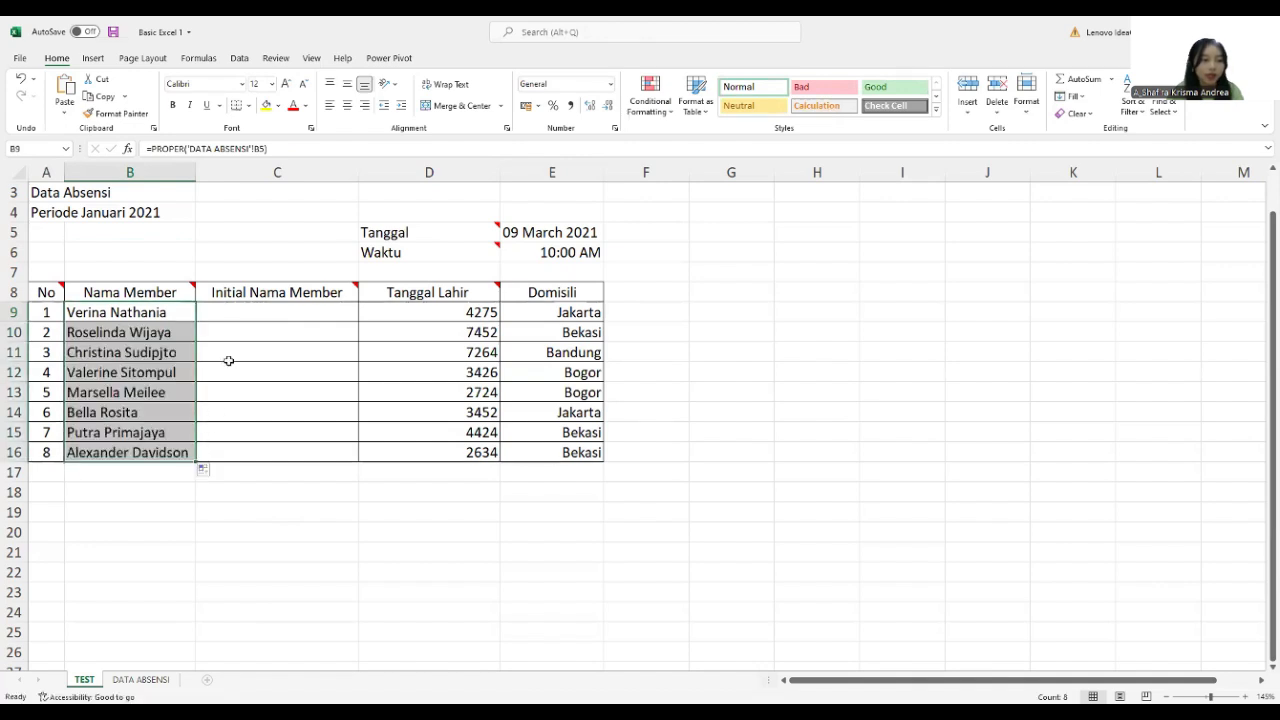
- Begin a formula in C9, the first row of Initial Nama Member, with RIGHT nested inside UPPER
click(211, 318)
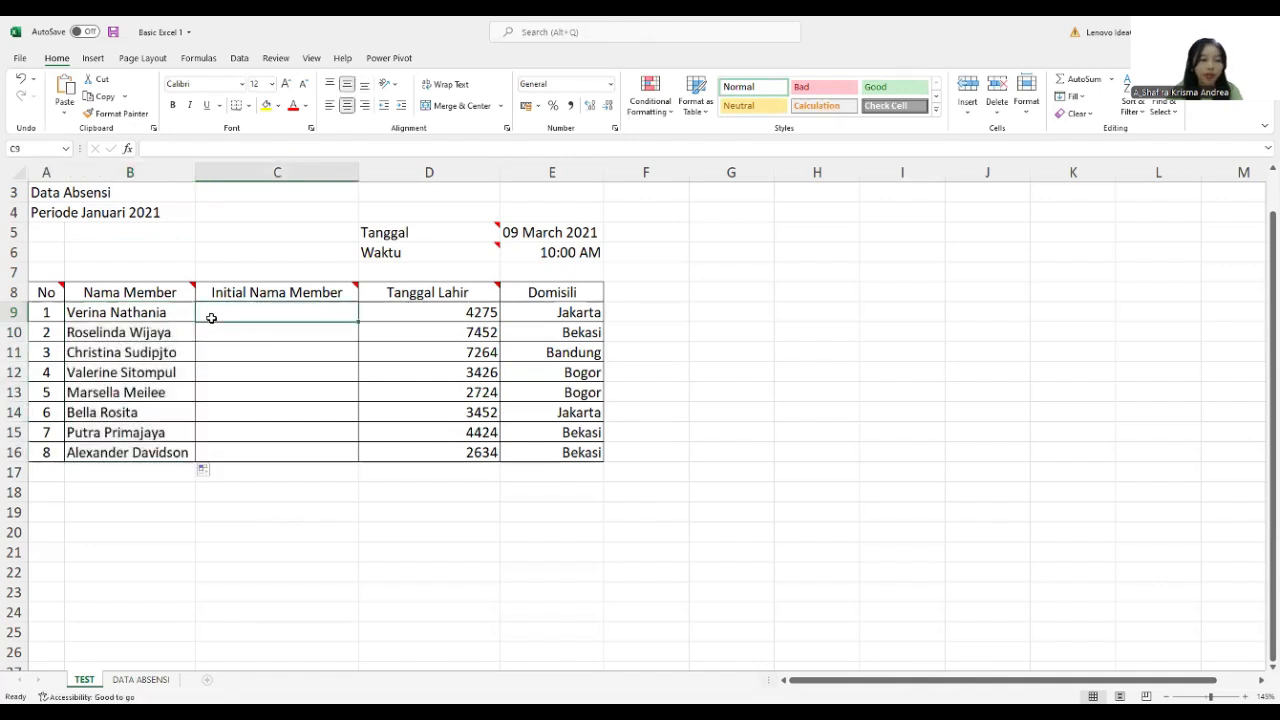
mouse_move(216, 295)
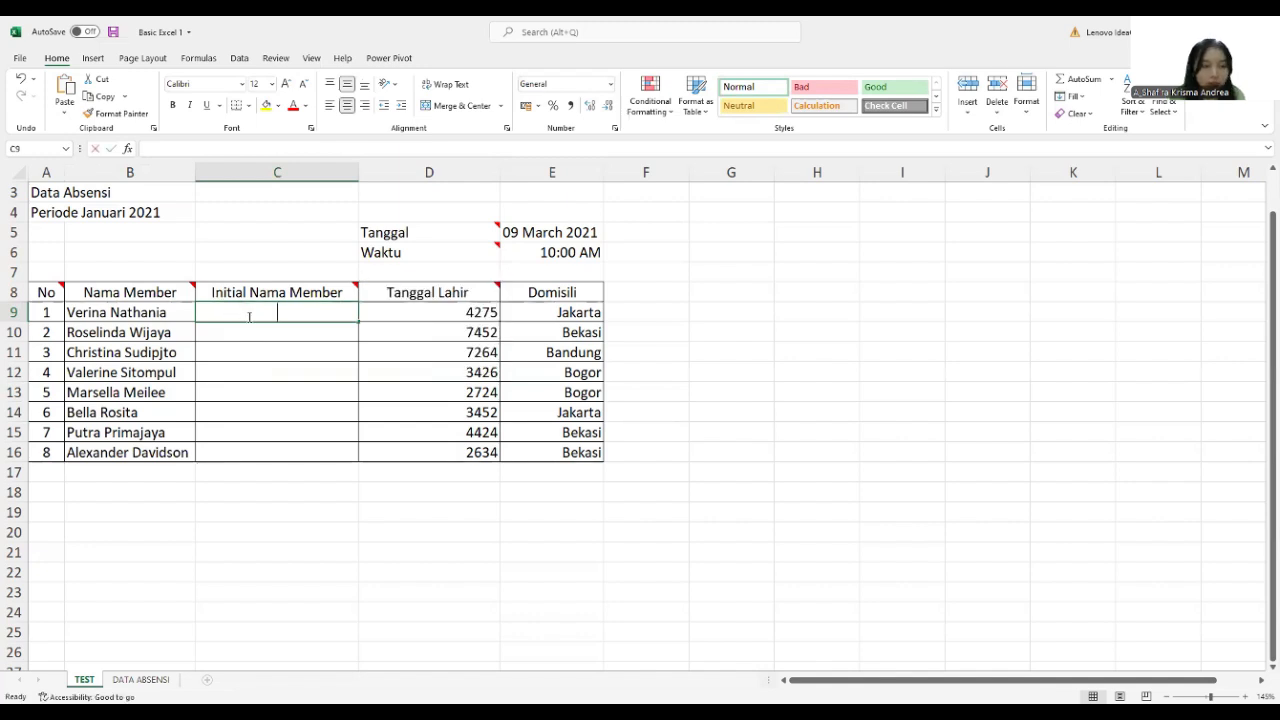
text(=)
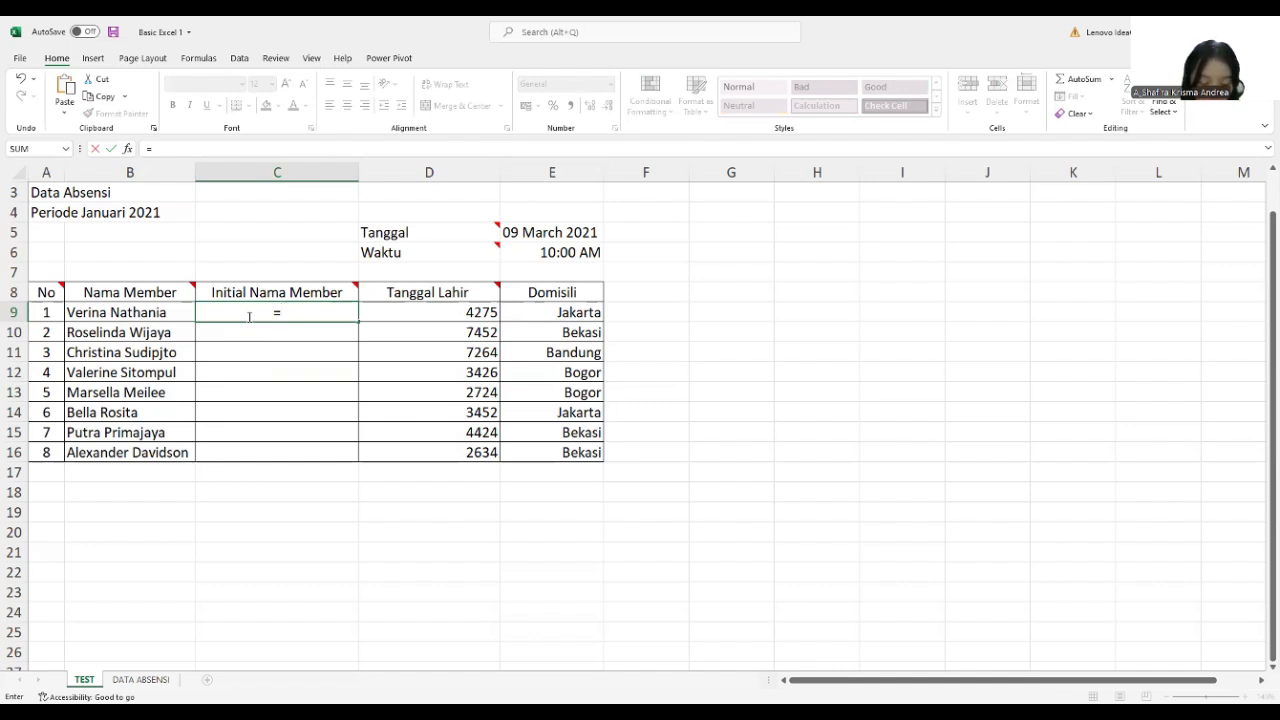
text(UPP)
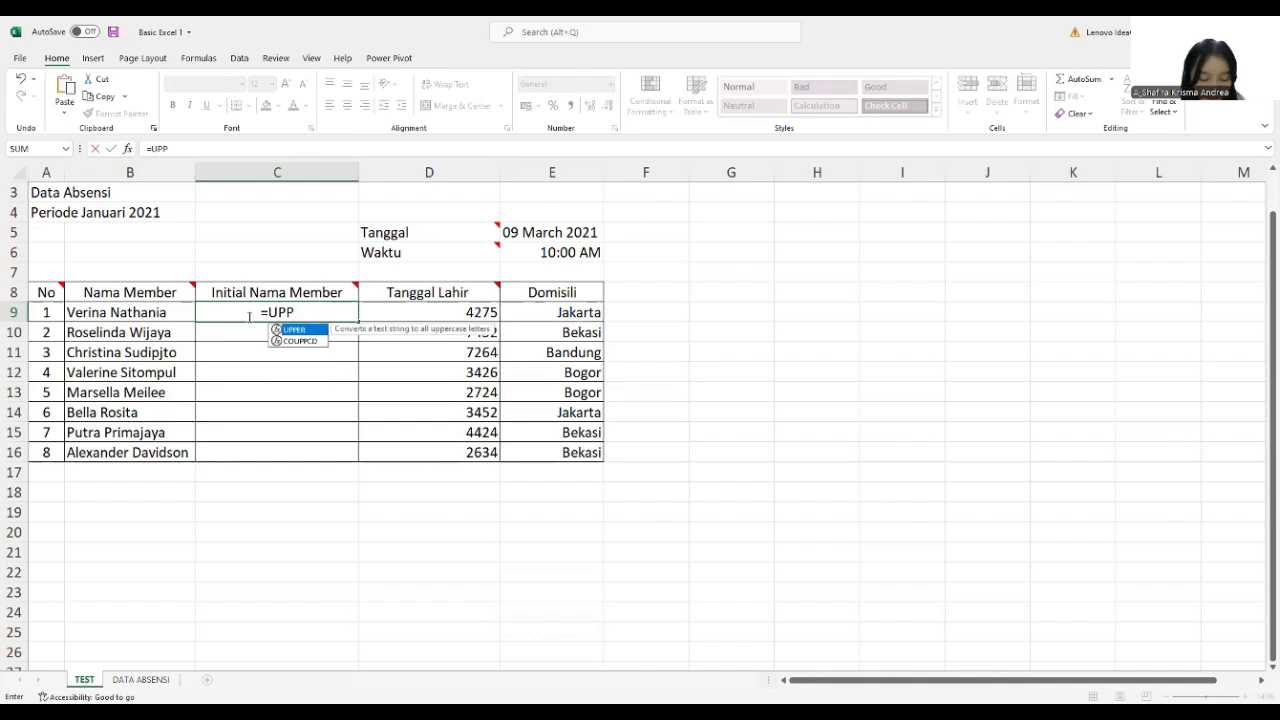
text(ER)
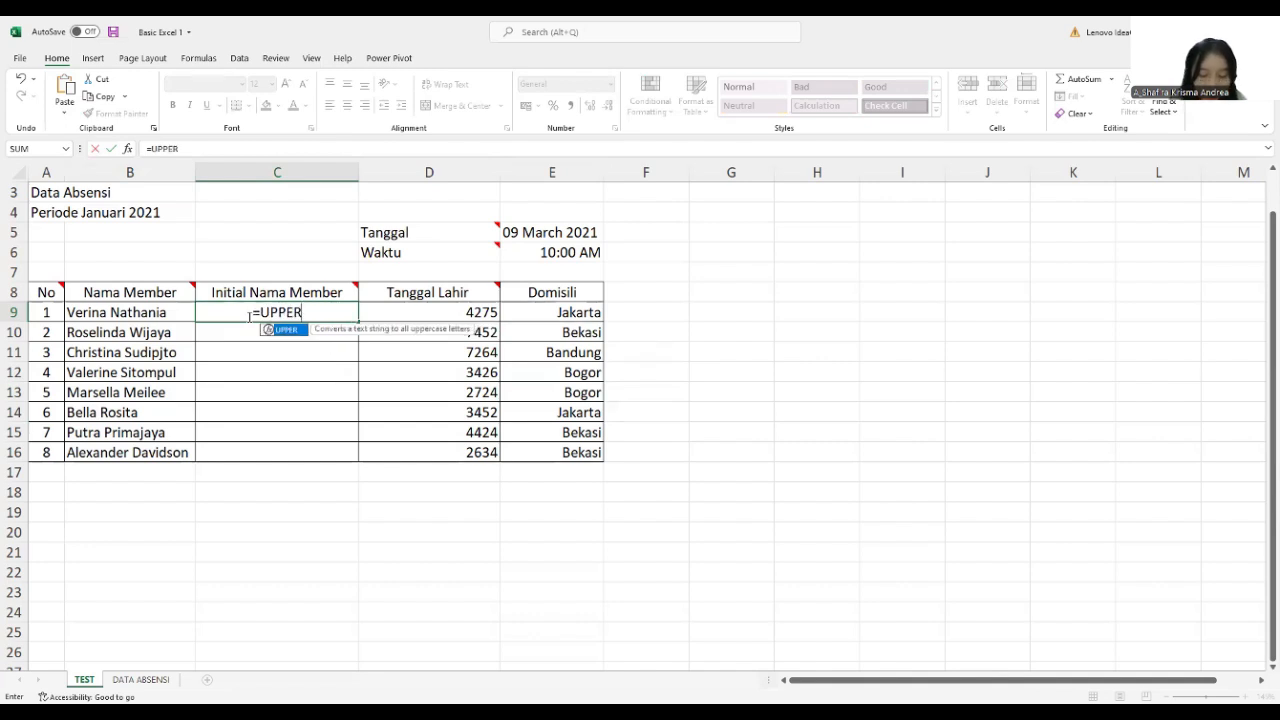
text(()
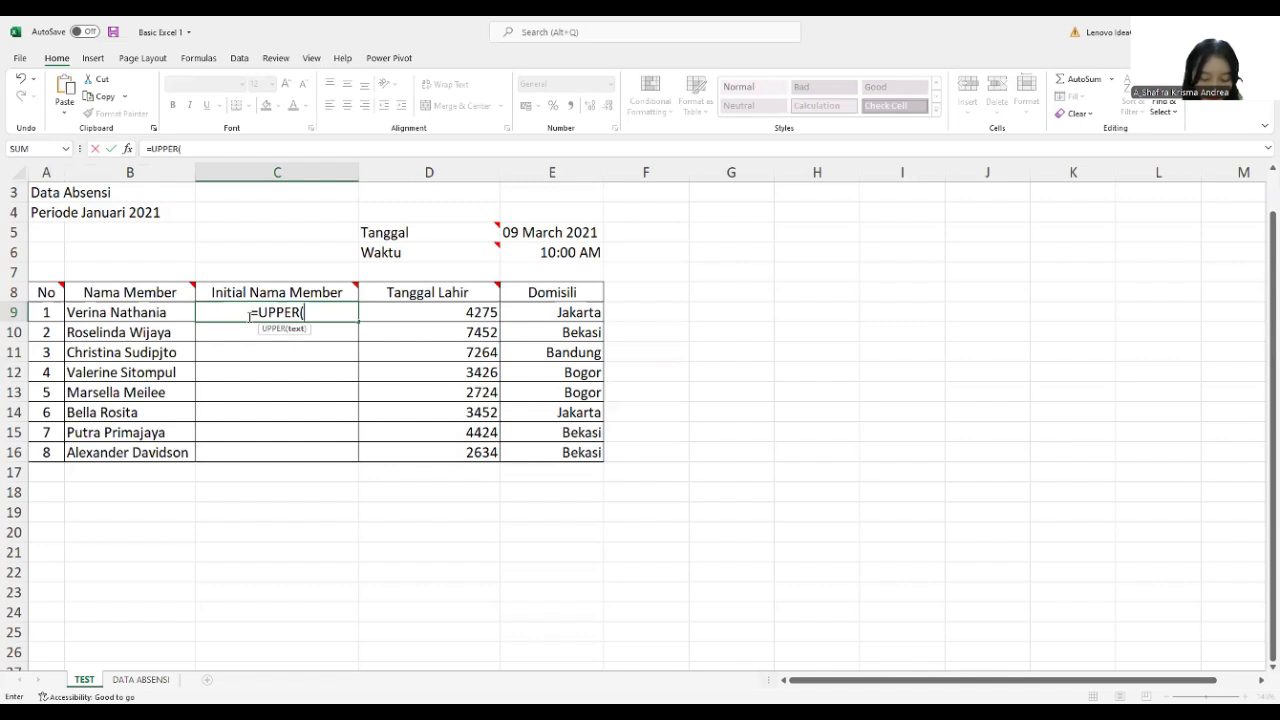
text(RIGHT)
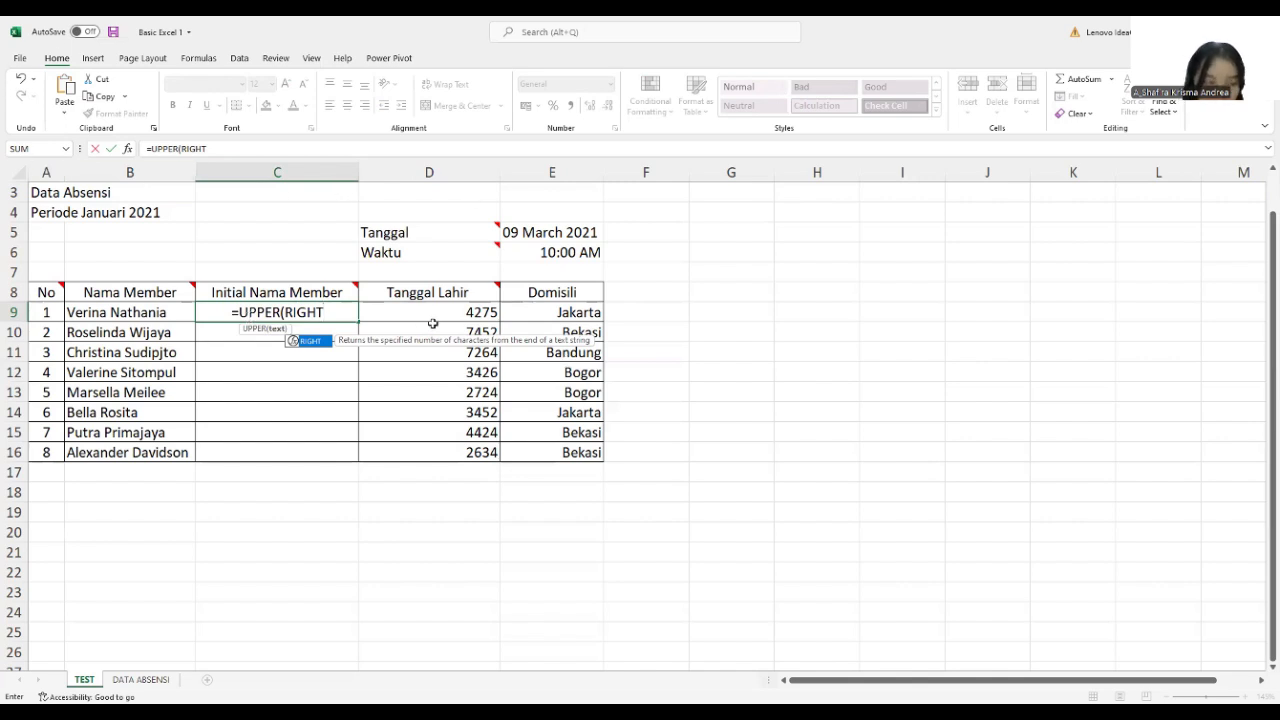
text(()
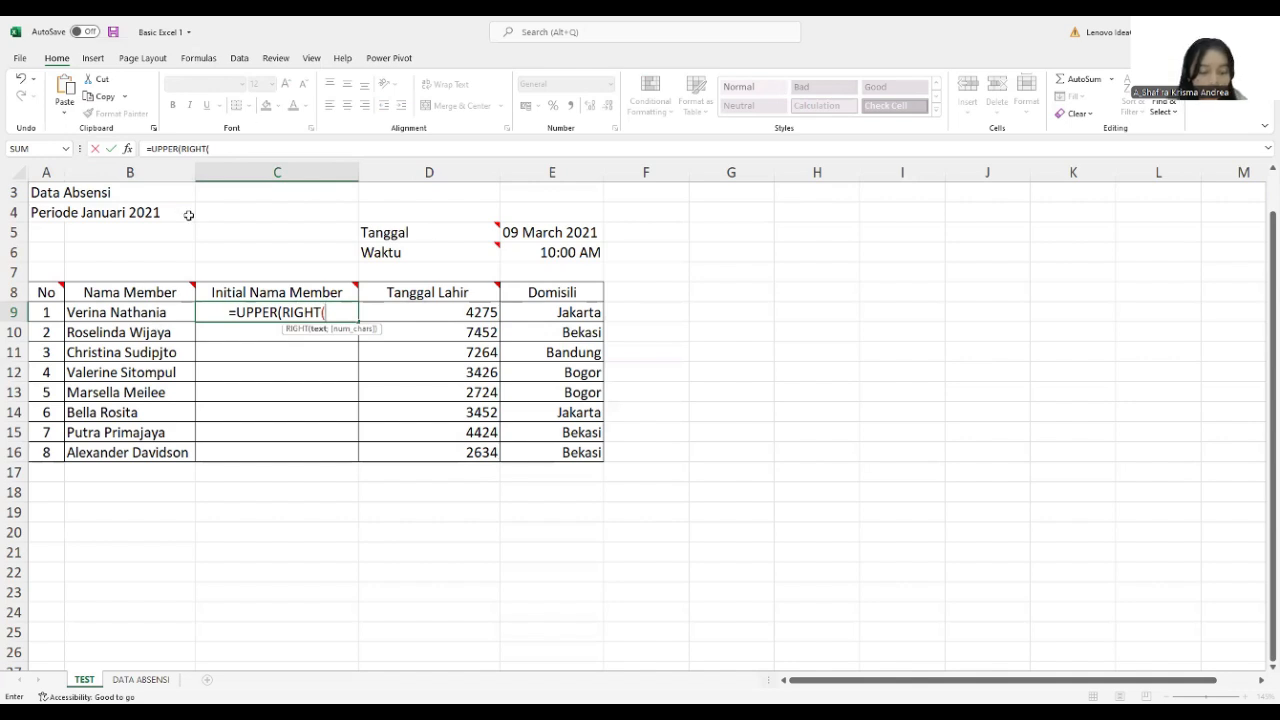
- Complete C9's formula as =UPPER(RIGHT(B9;2)) and fill it down the Initial Nama Member column through C16
click(148, 312)
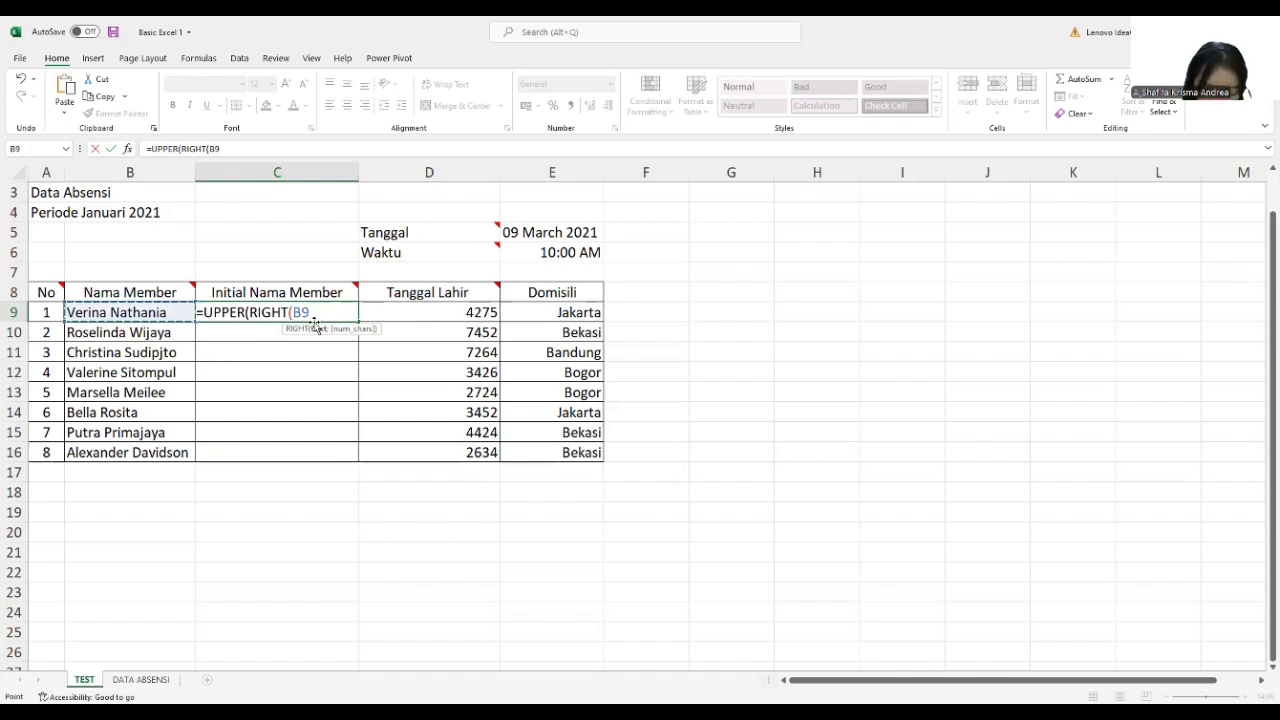
text(;)
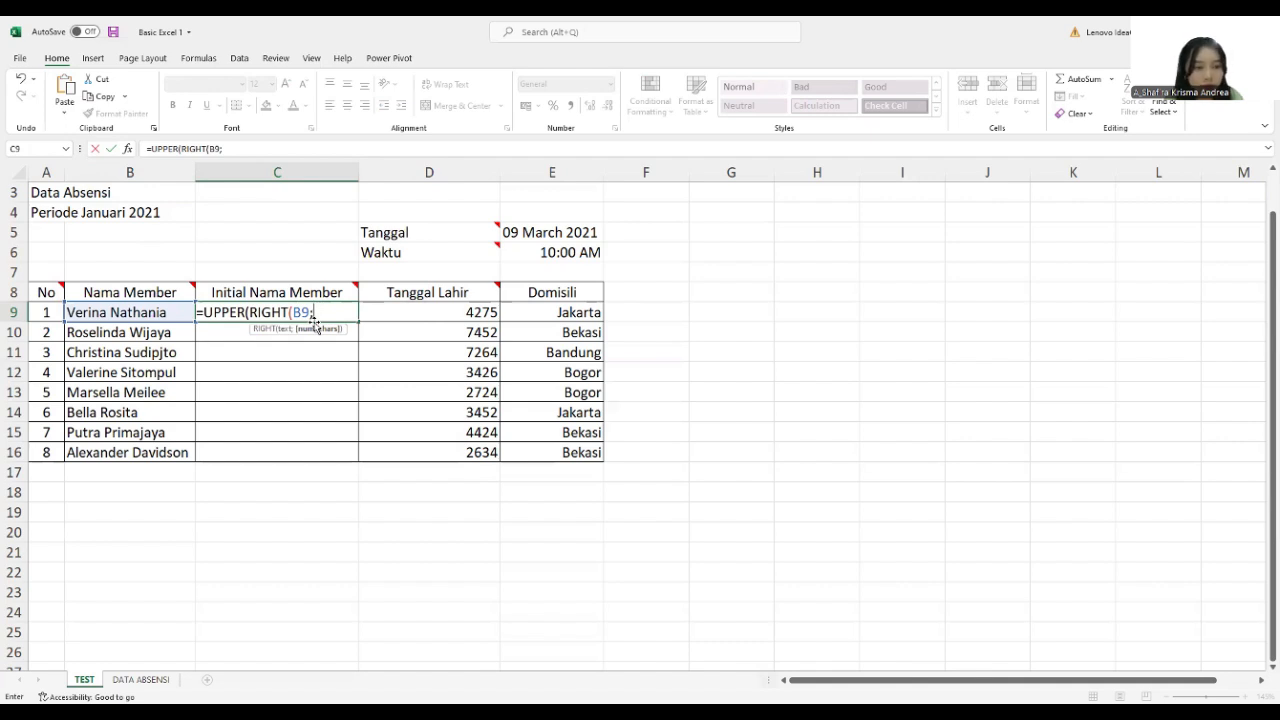
text(2)
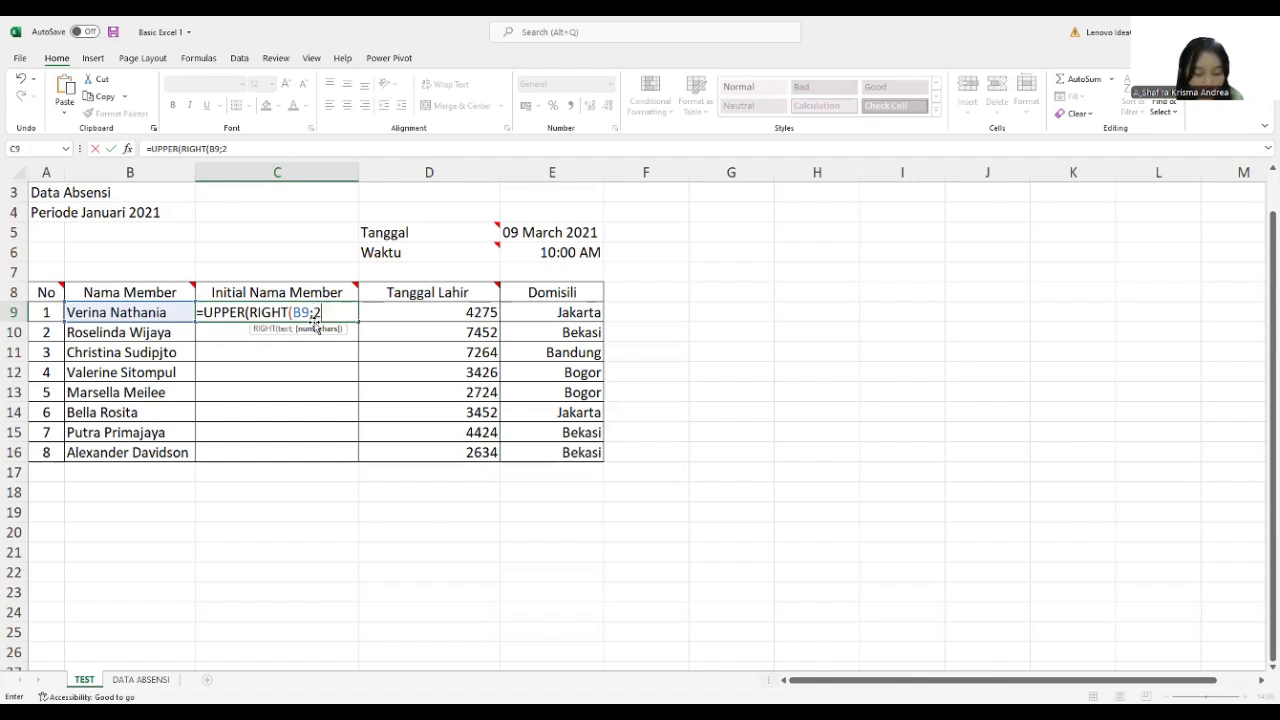
text())
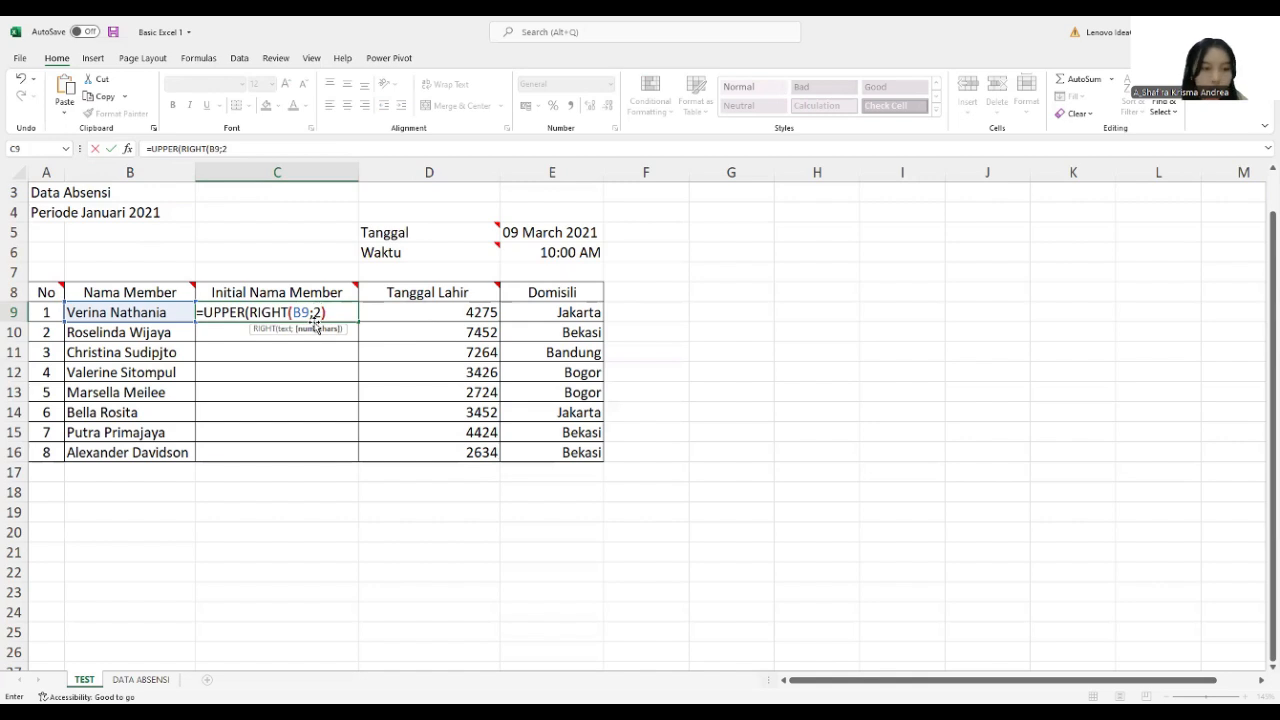
text())
key(Return)
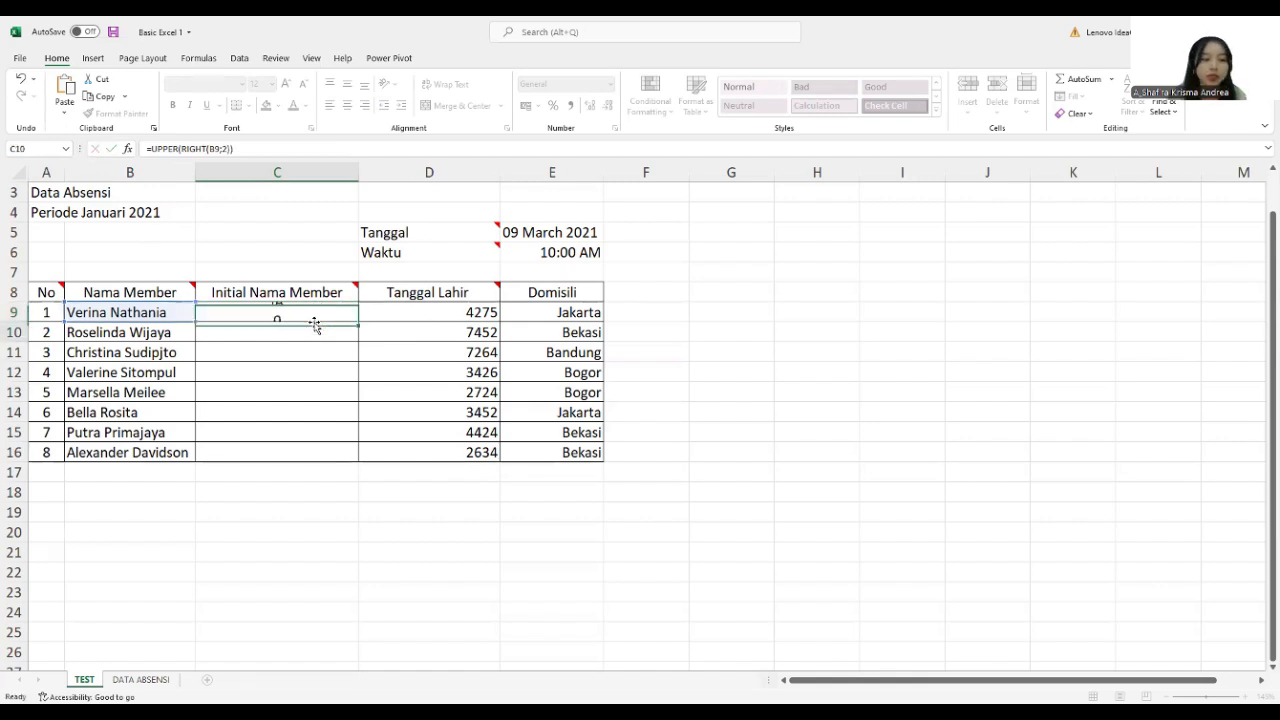
click(336, 311)
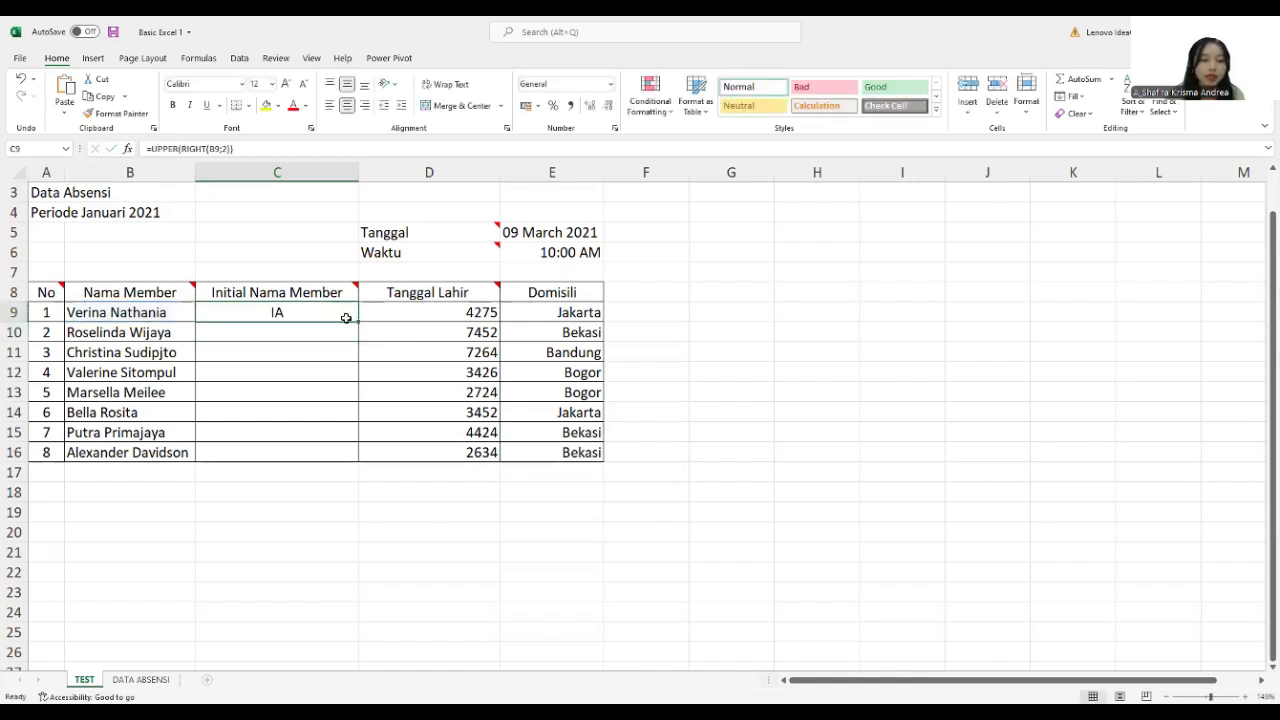
drag(358, 321, 366, 456)
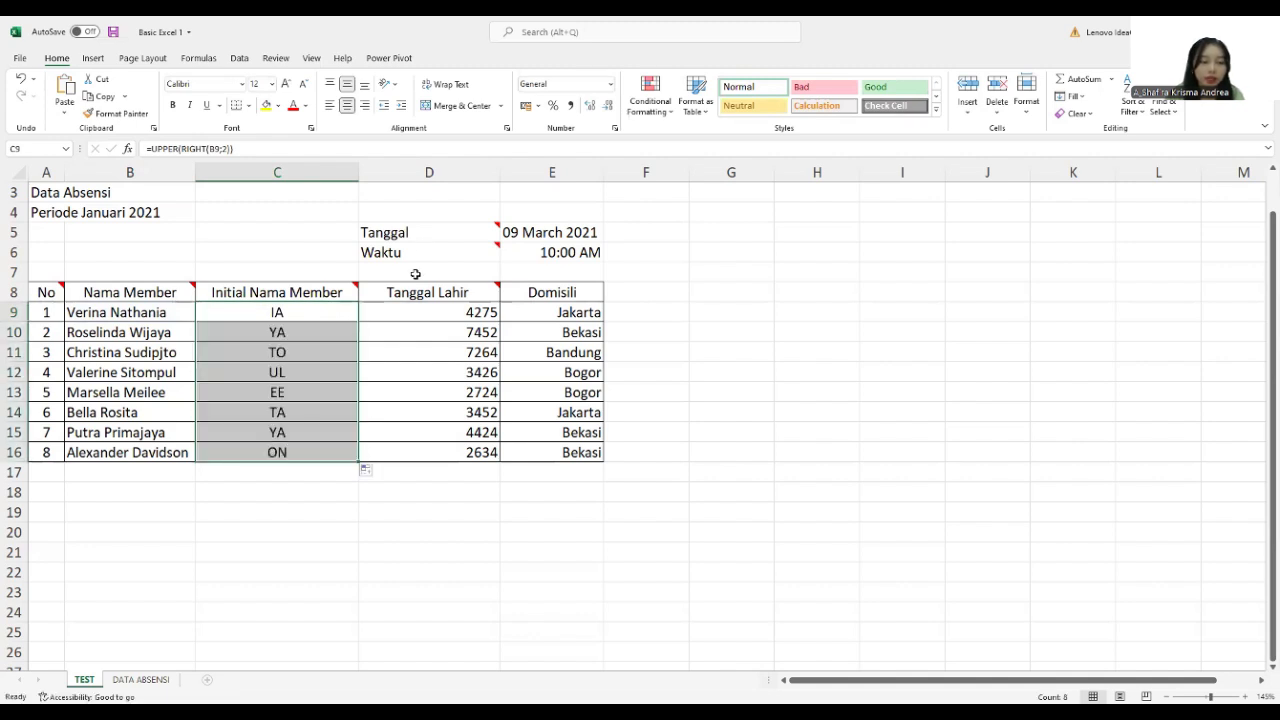
click(424, 311)
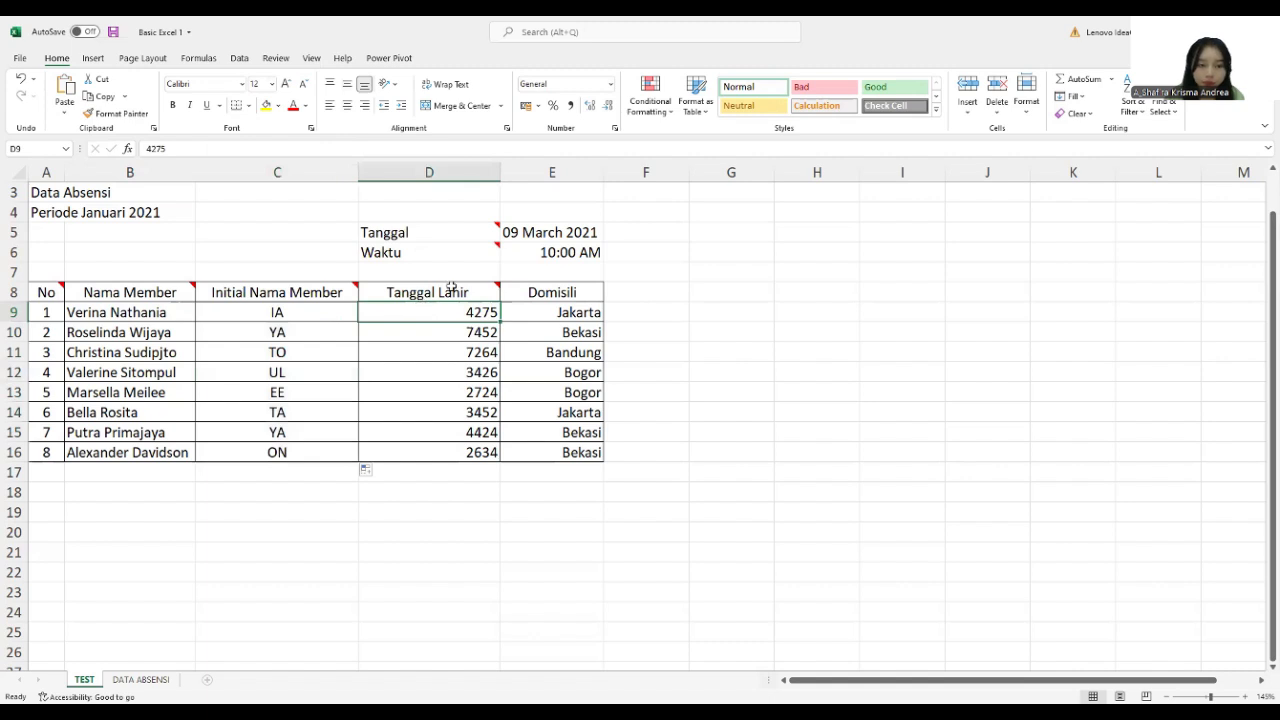
mouse_move(451, 291)
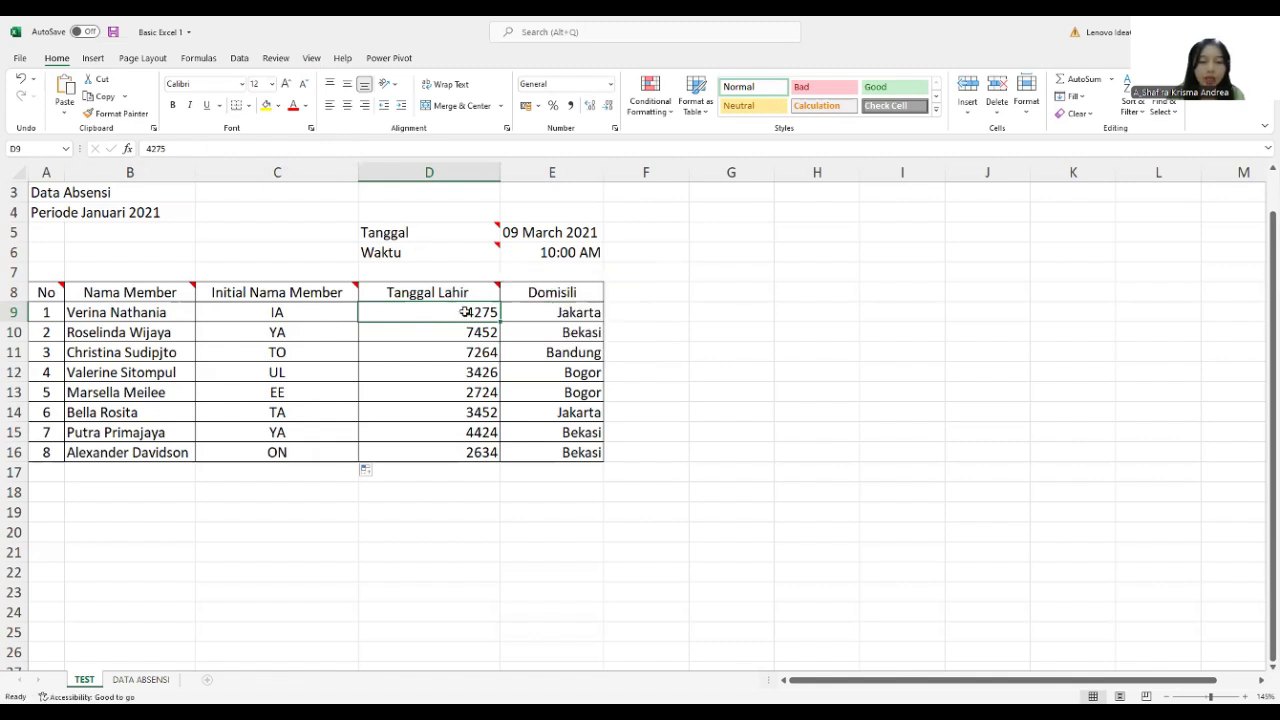
drag(465, 312, 439, 448)
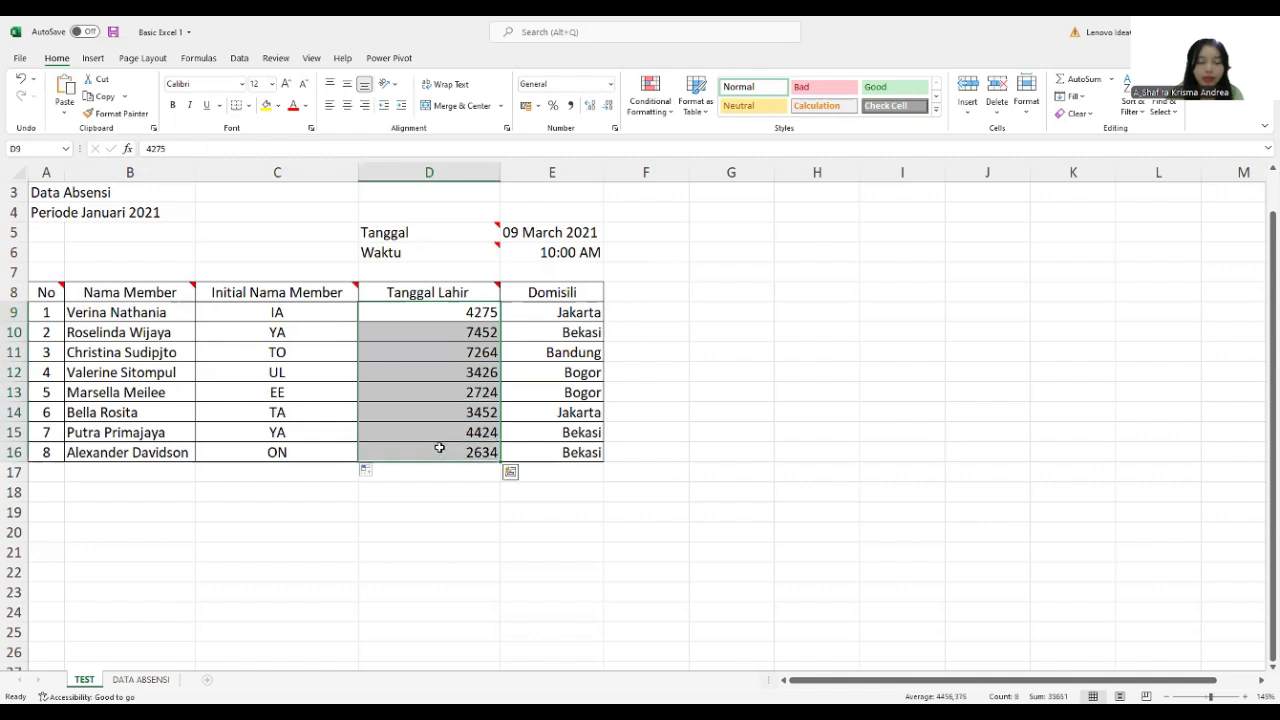
click(430, 307)
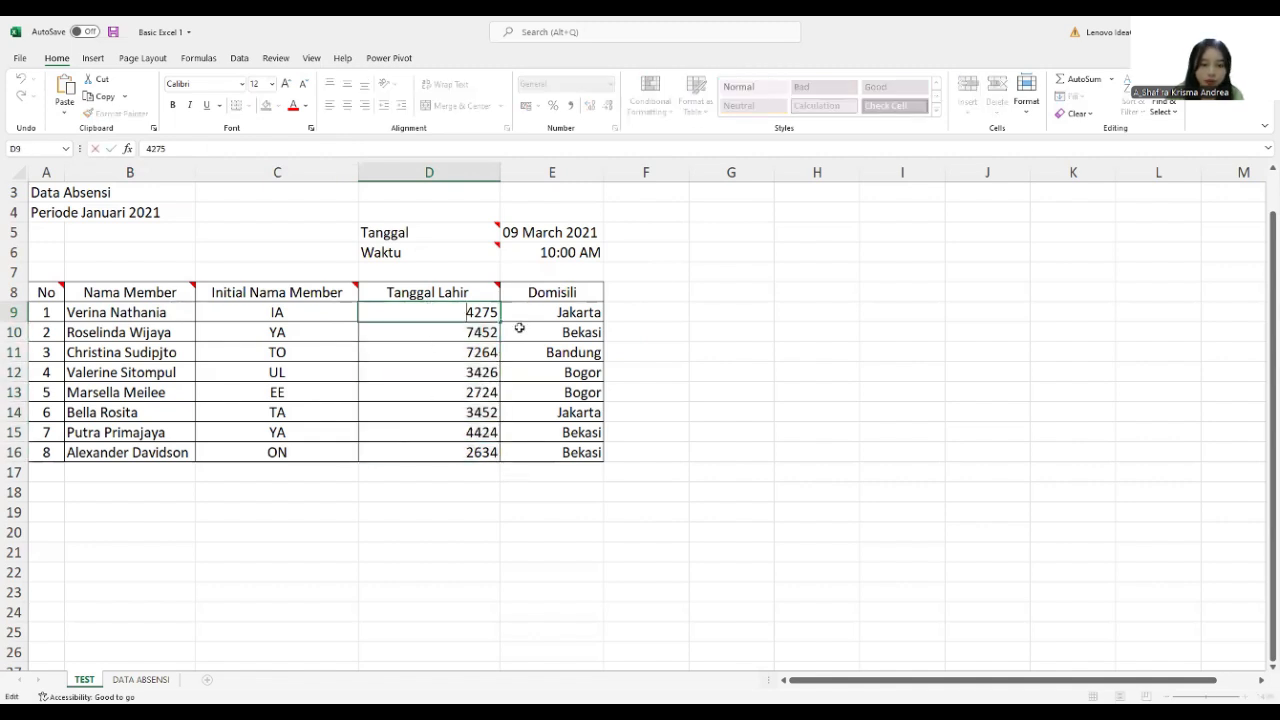
click(666, 289)
- Format the Tanggal Lahir values in D9:D16 as dates of the type "14 March 2012"
click(454, 315)
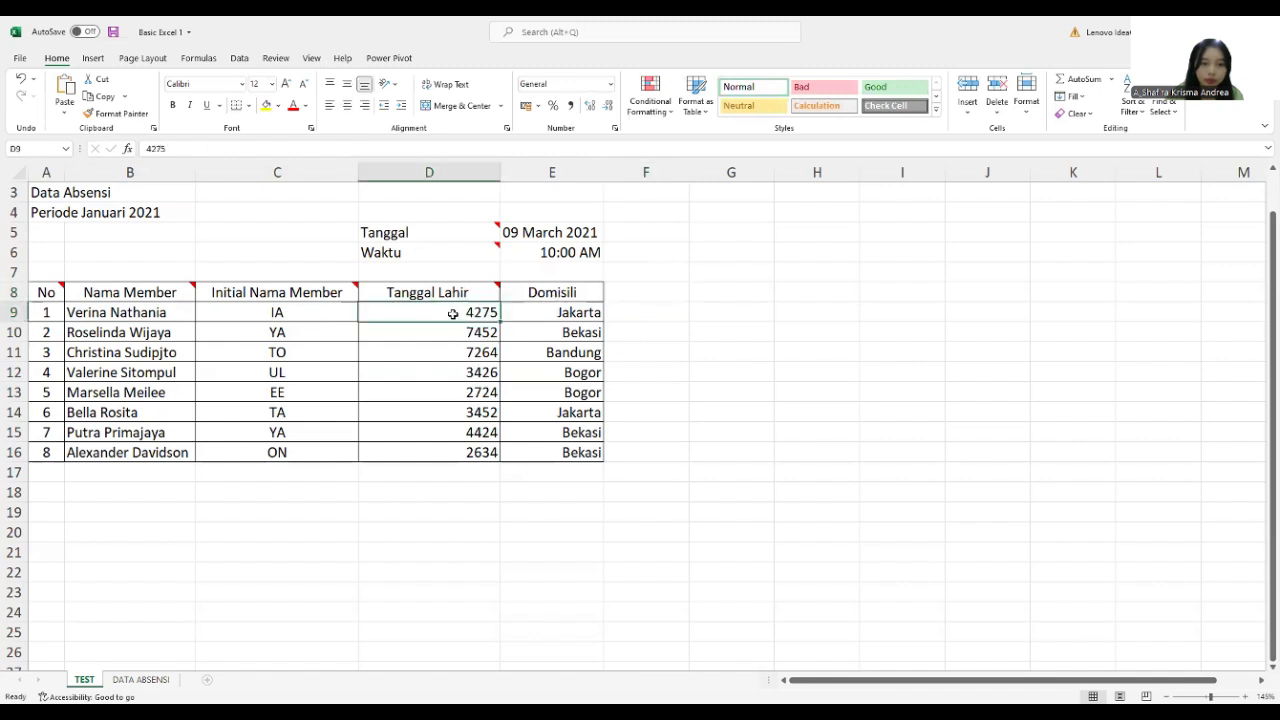
drag(454, 315, 454, 452)
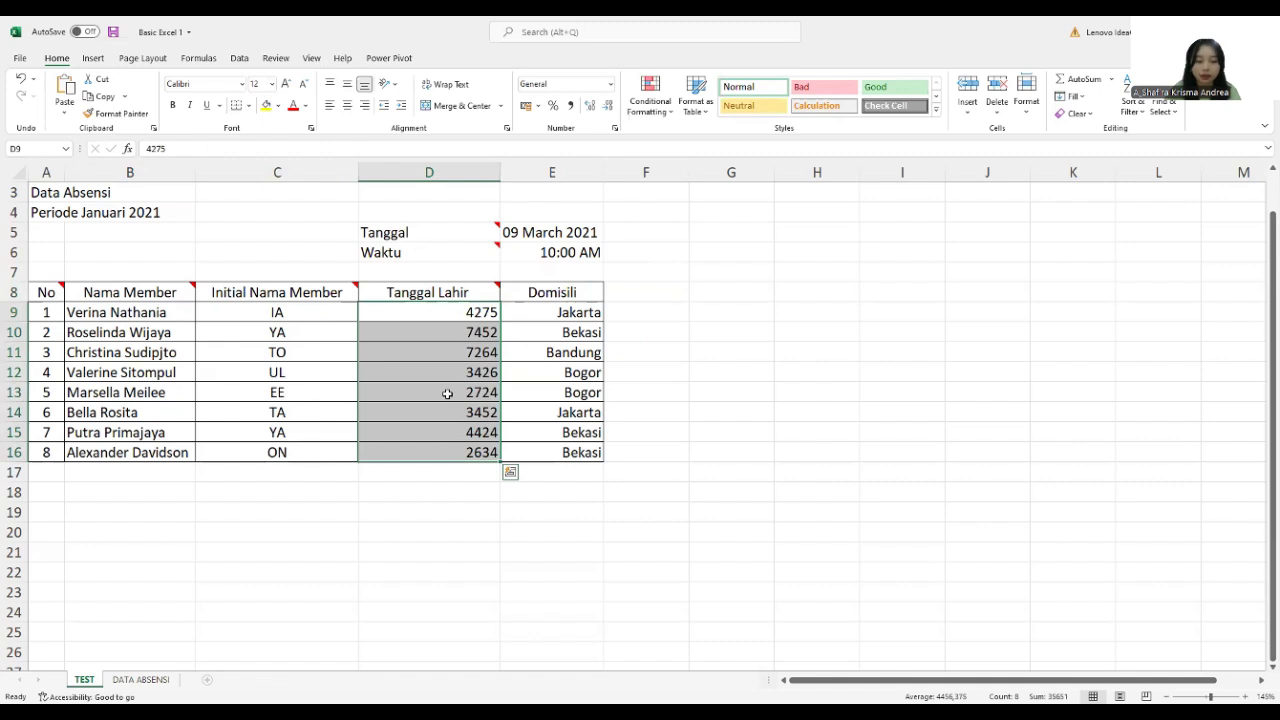
right_click(447, 394)
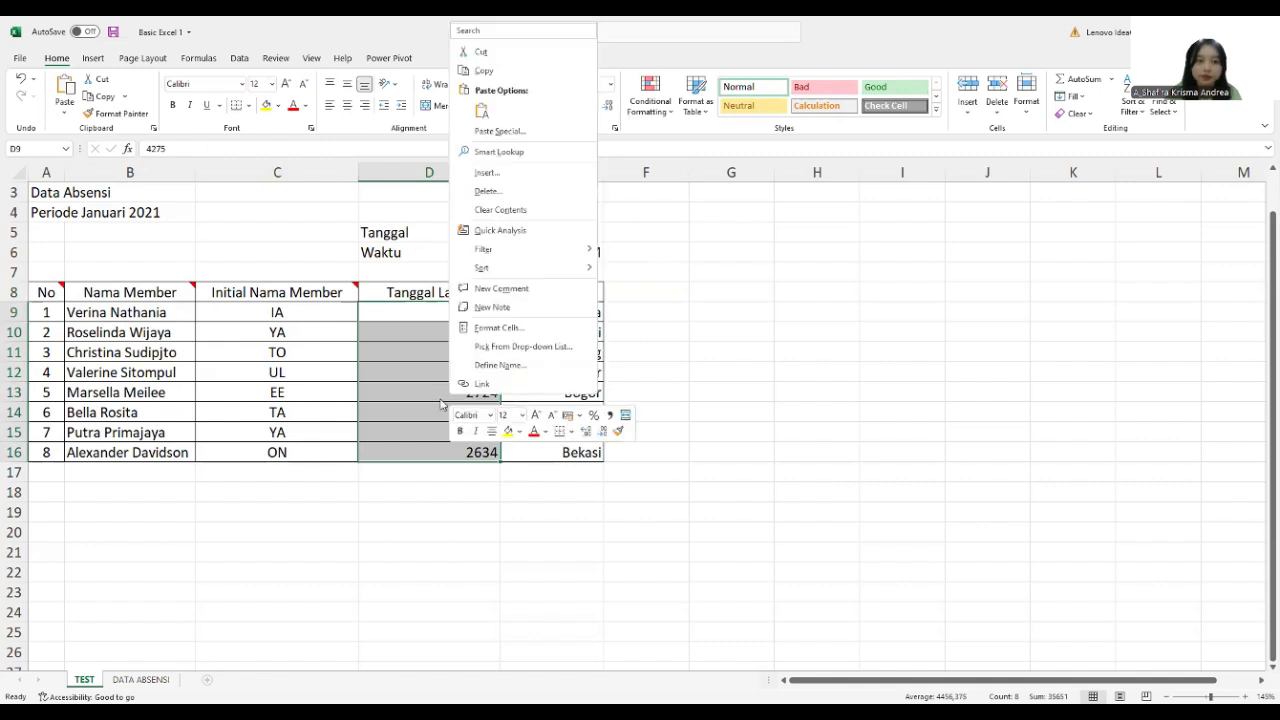
click(495, 328)
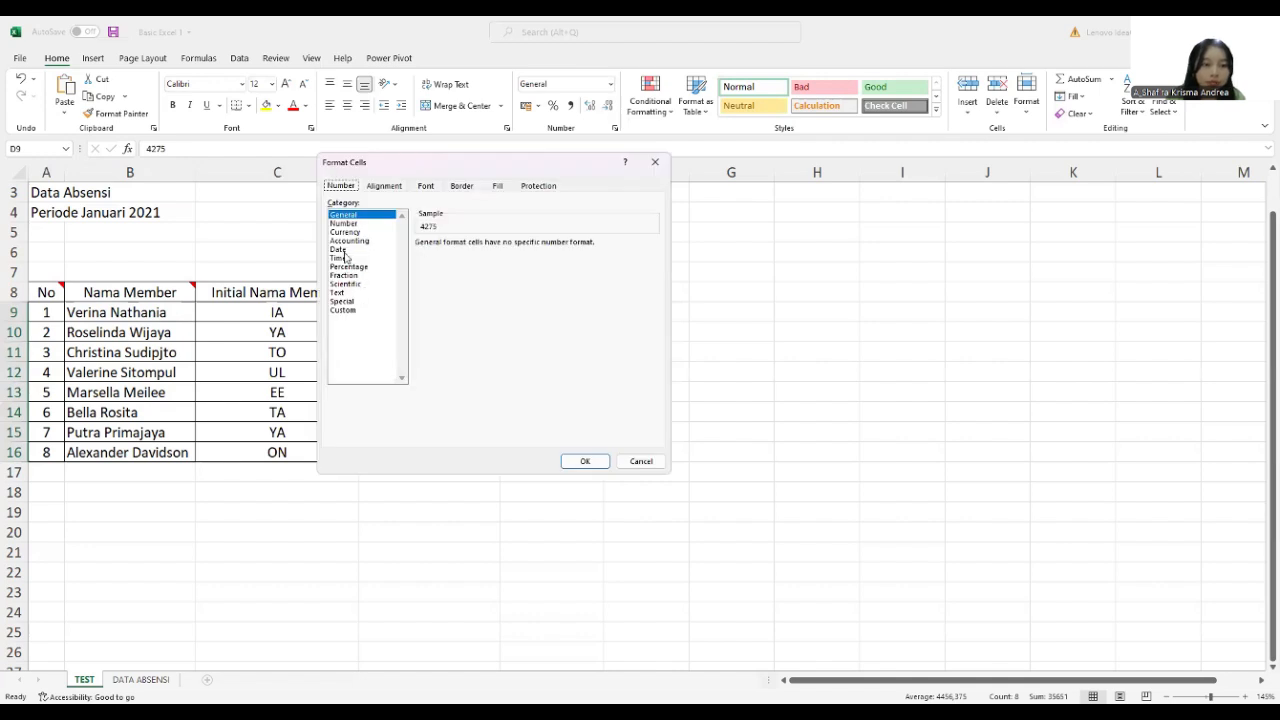
click(340, 250)
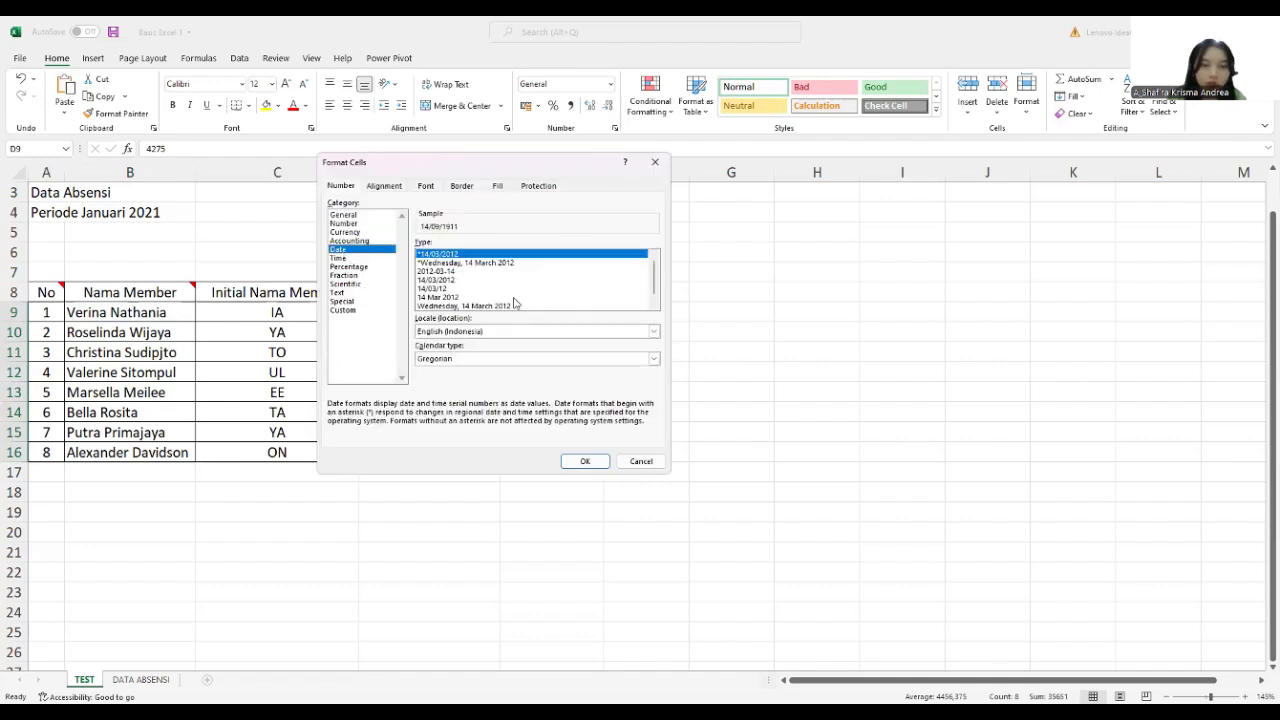
click(655, 304)
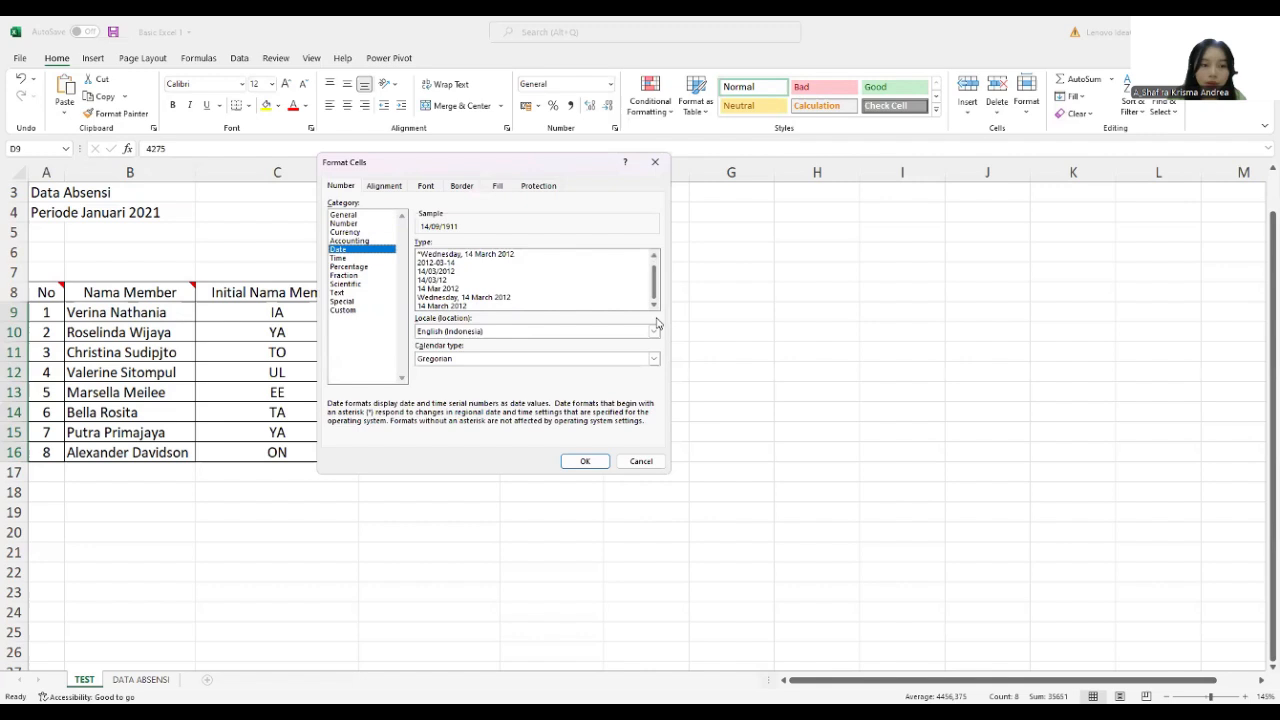
click(486, 306)
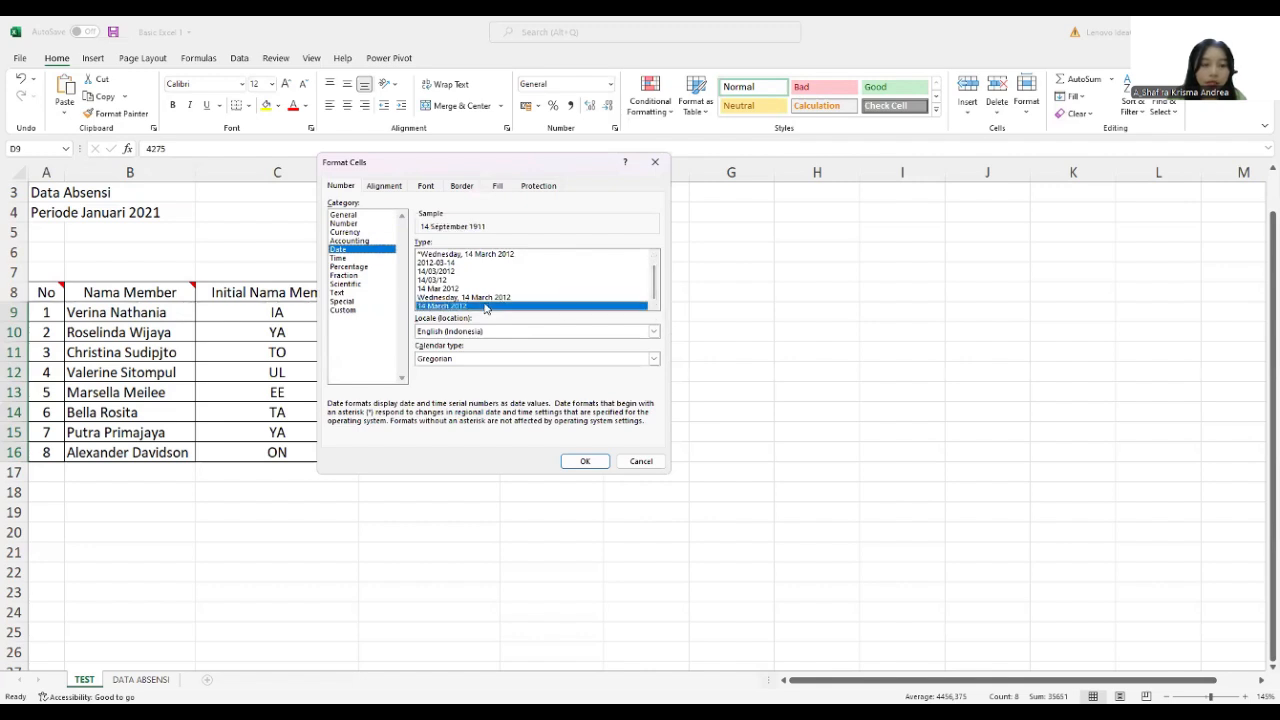
click(585, 461)
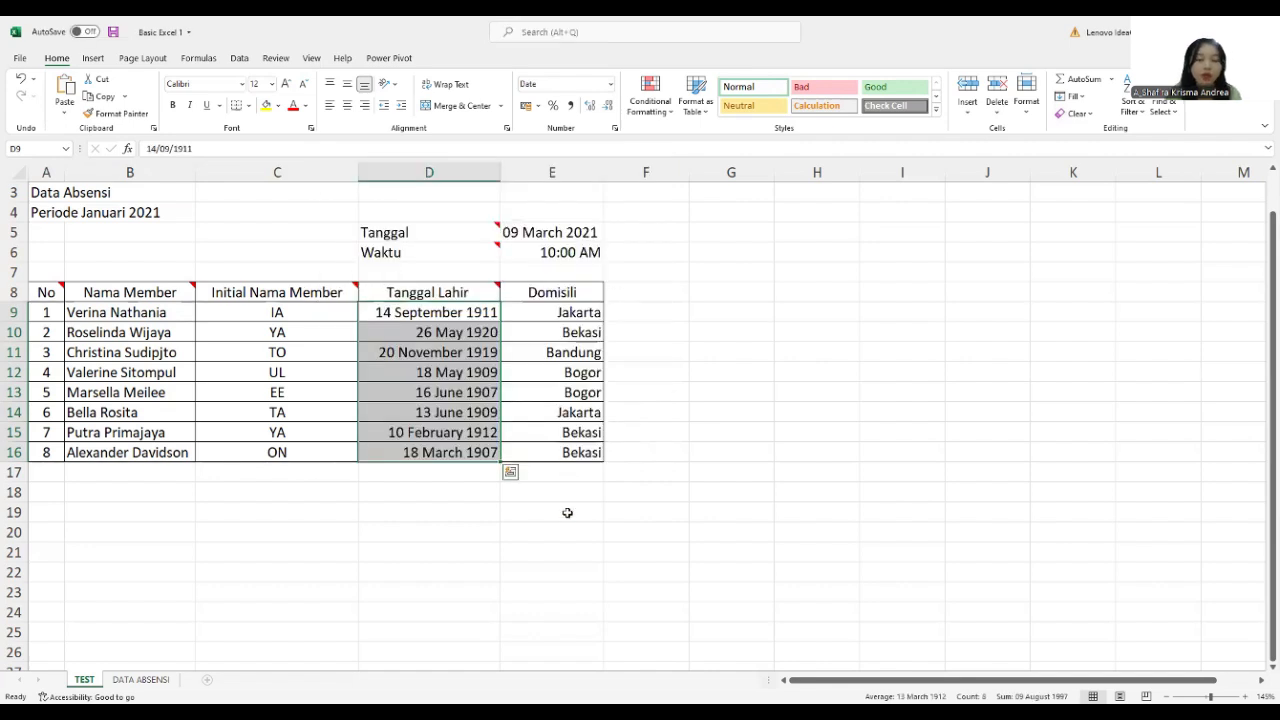
click(478, 492)
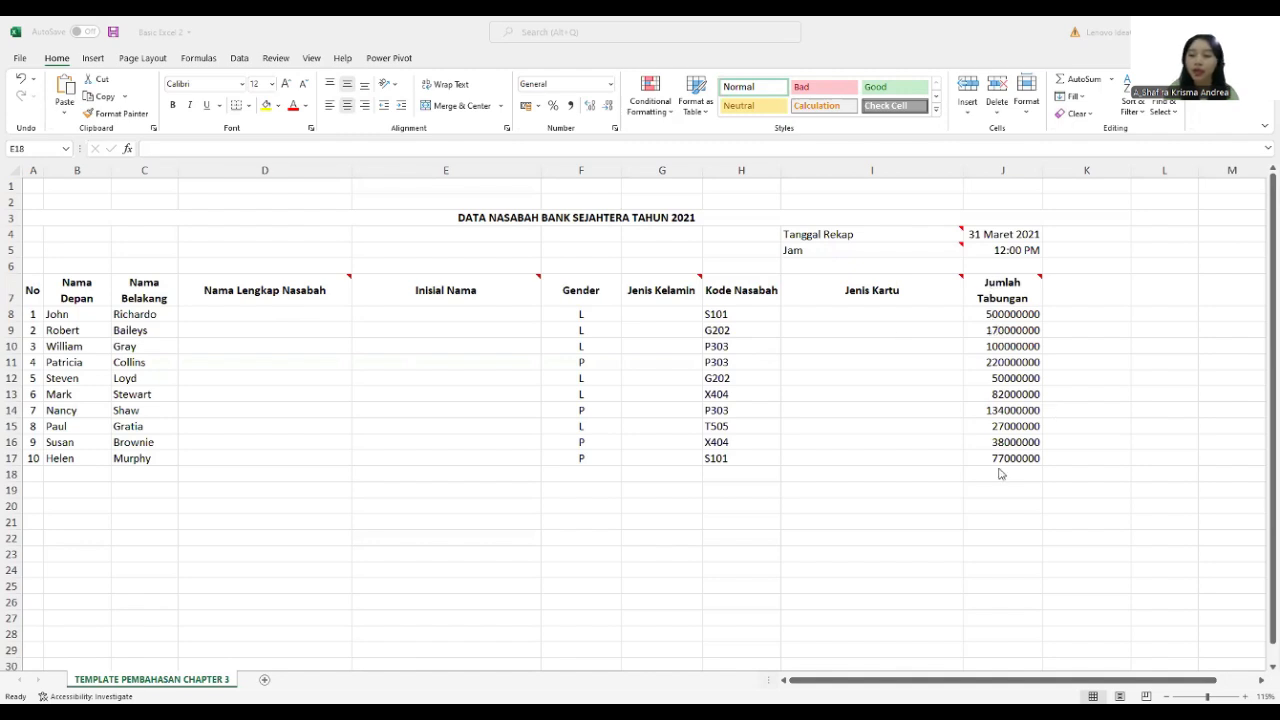
- Begin a formula in D8, the first row of Nama Lengkap Nasabah, with CONCATENATE nested inside PROPER
click(295, 319)
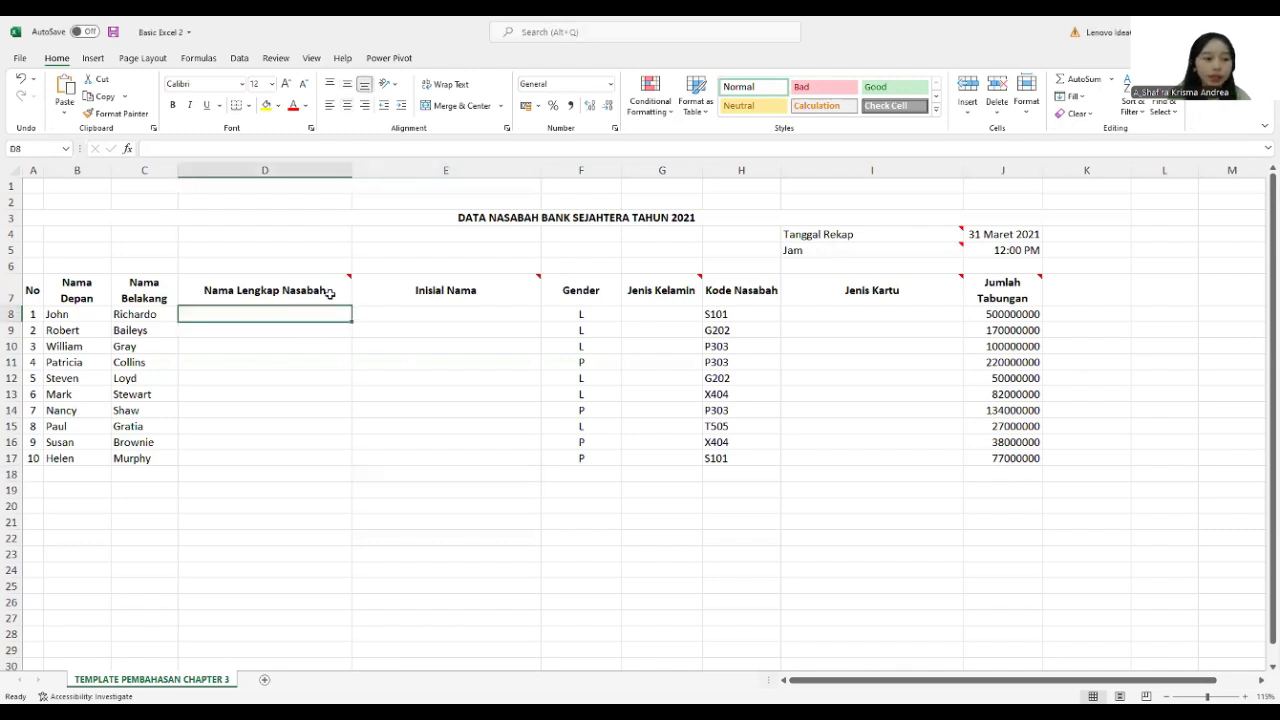
mouse_move(329, 291)
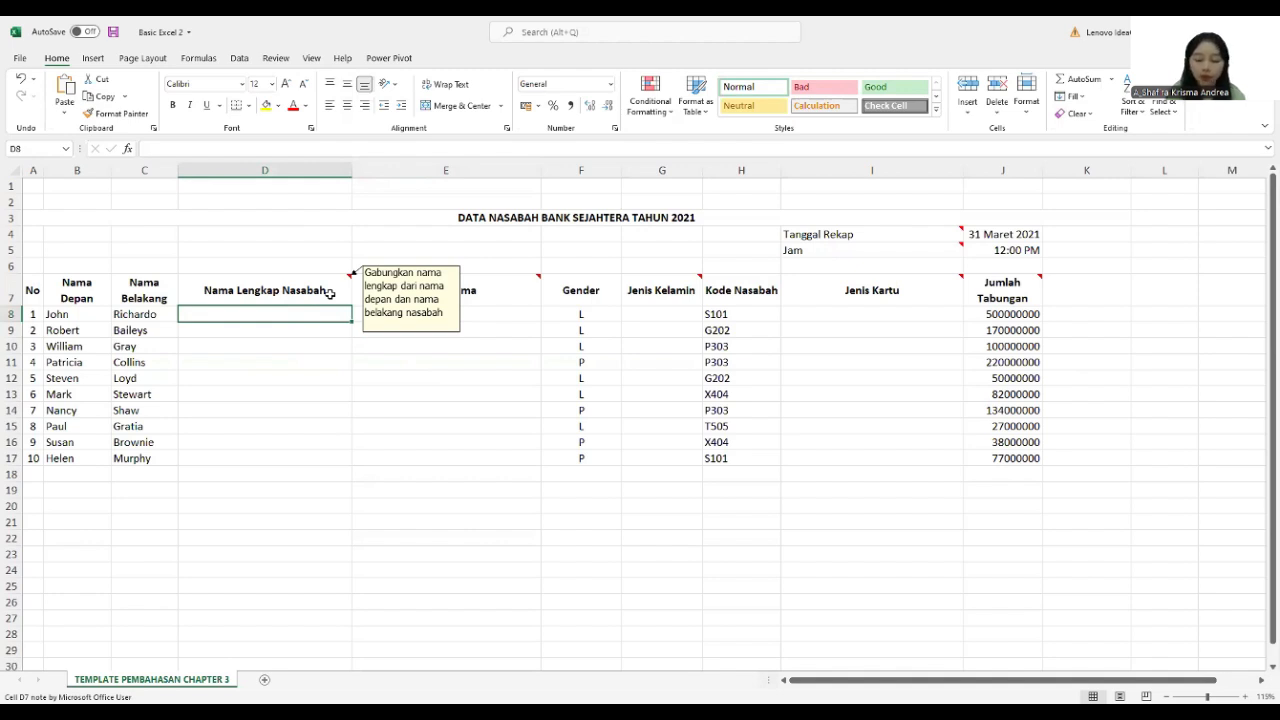
text(=)
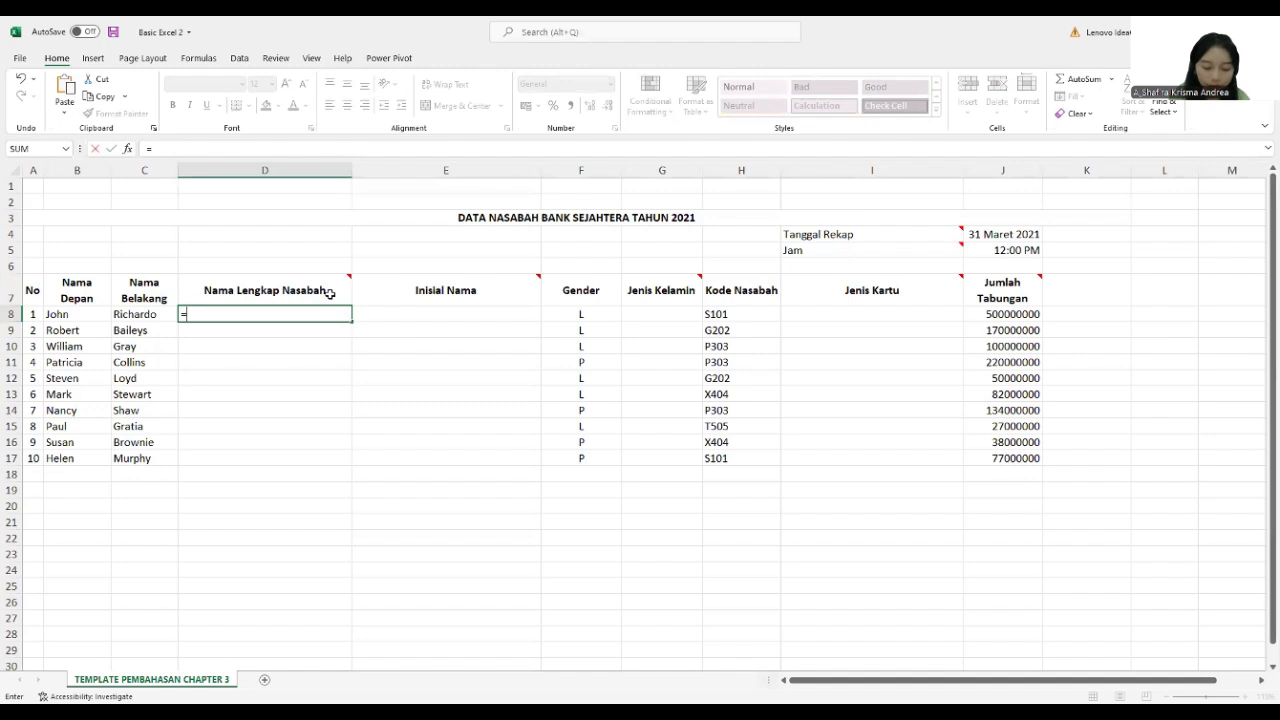
text(PROPER)
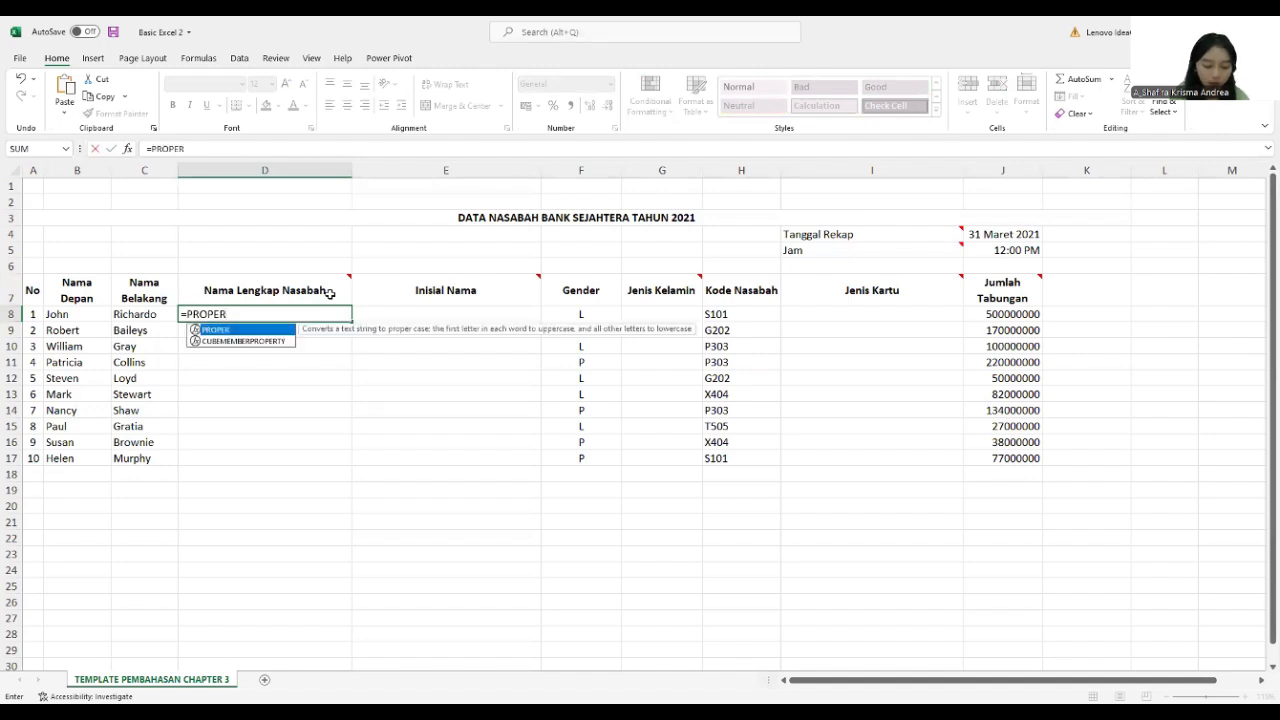
text(()
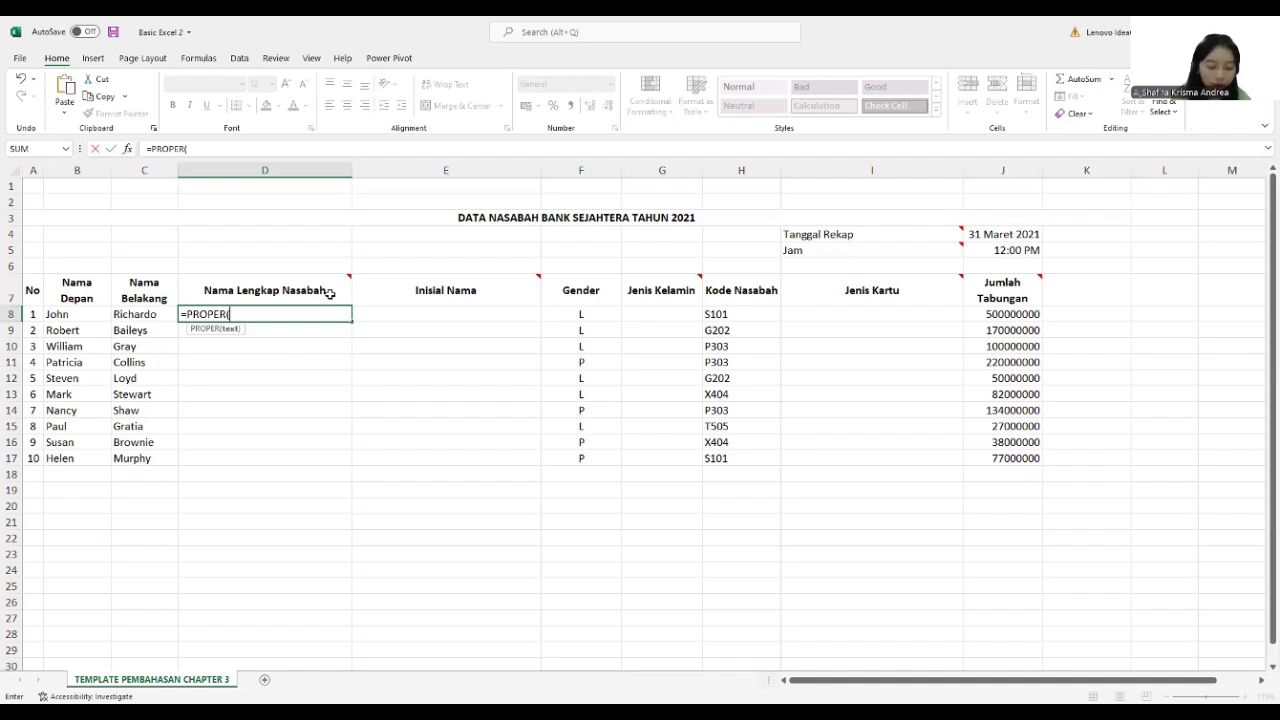
text(CONCATENATE)
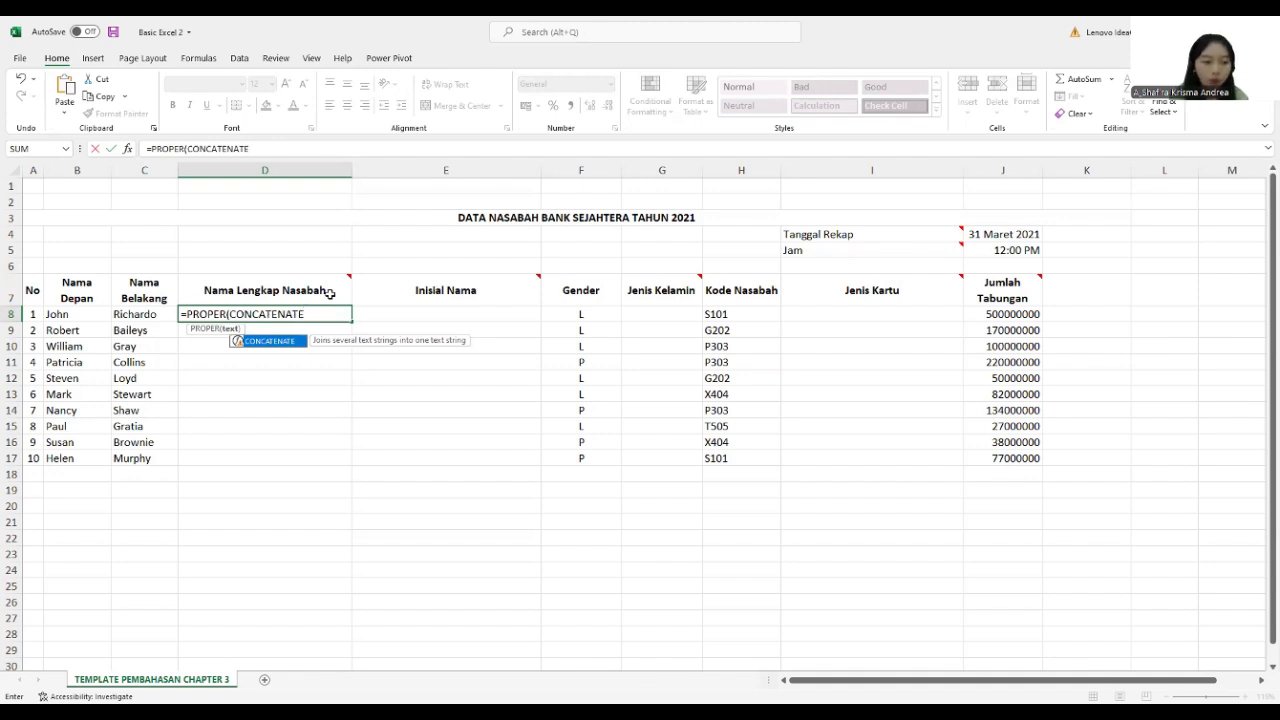
text(()
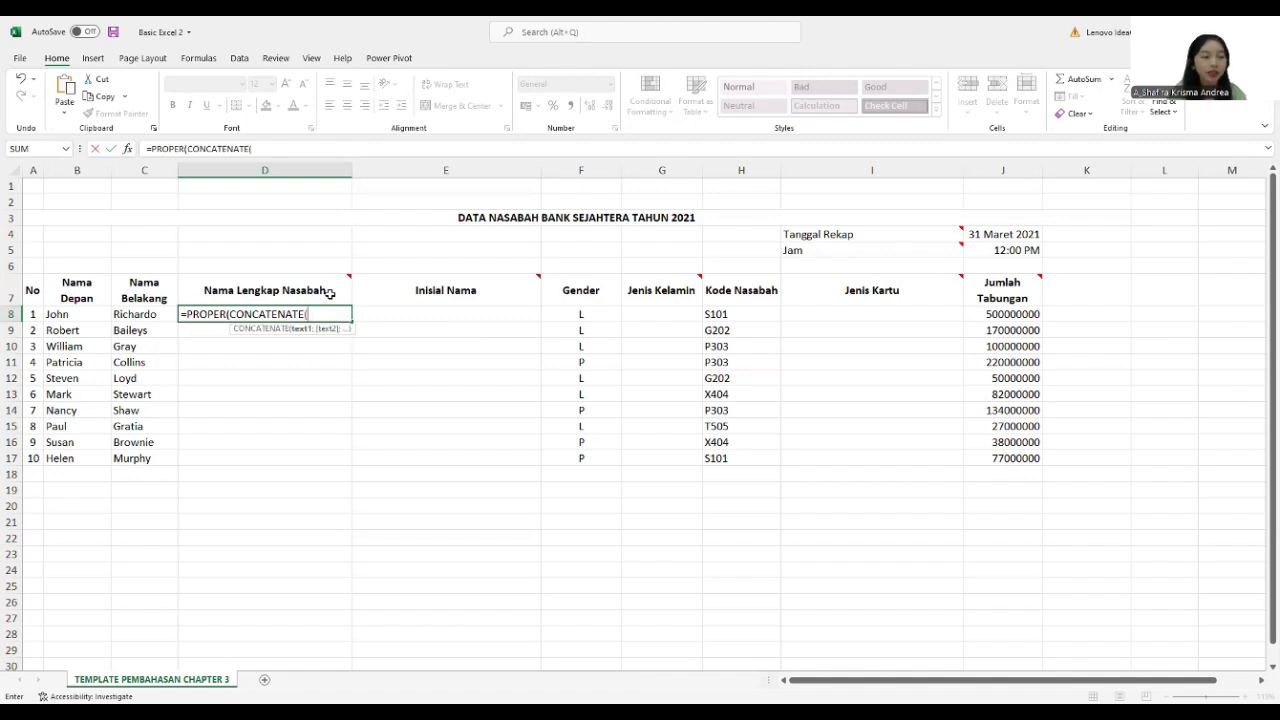
- Add B8, a quoted space and C8 as the first three CONCATENATE arguments in D8's formula
click(58, 316)
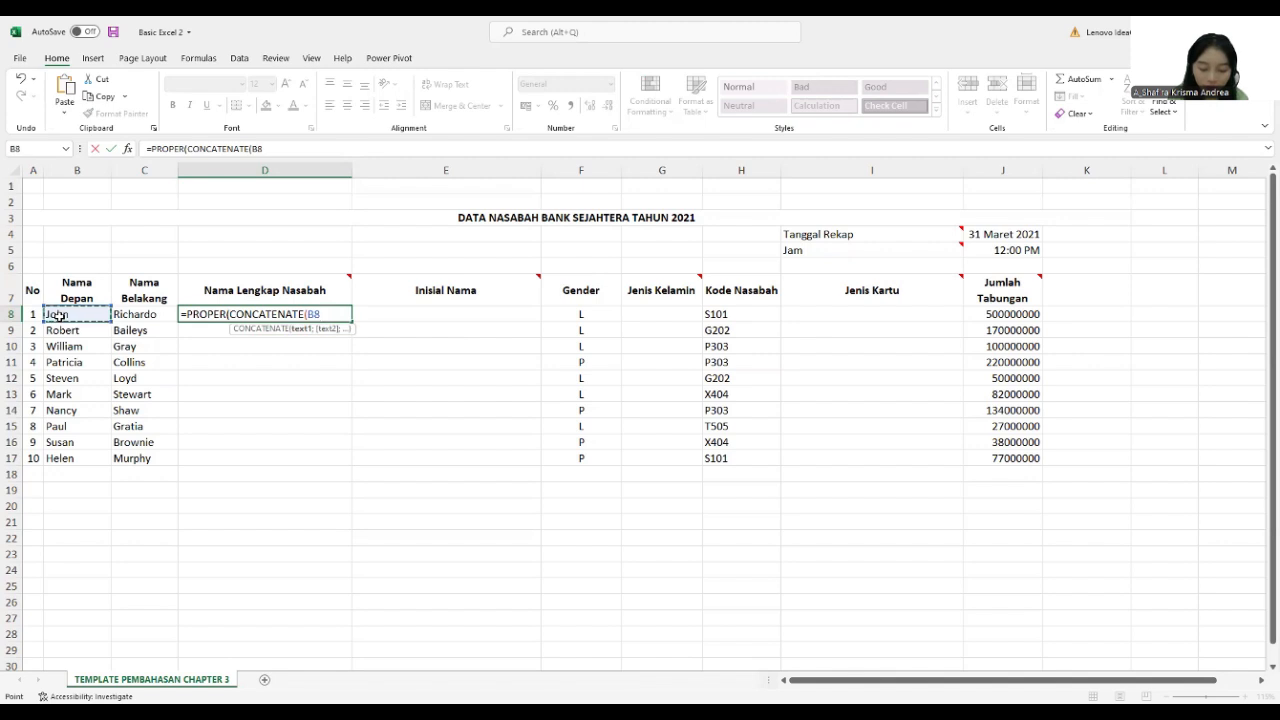
text(;)
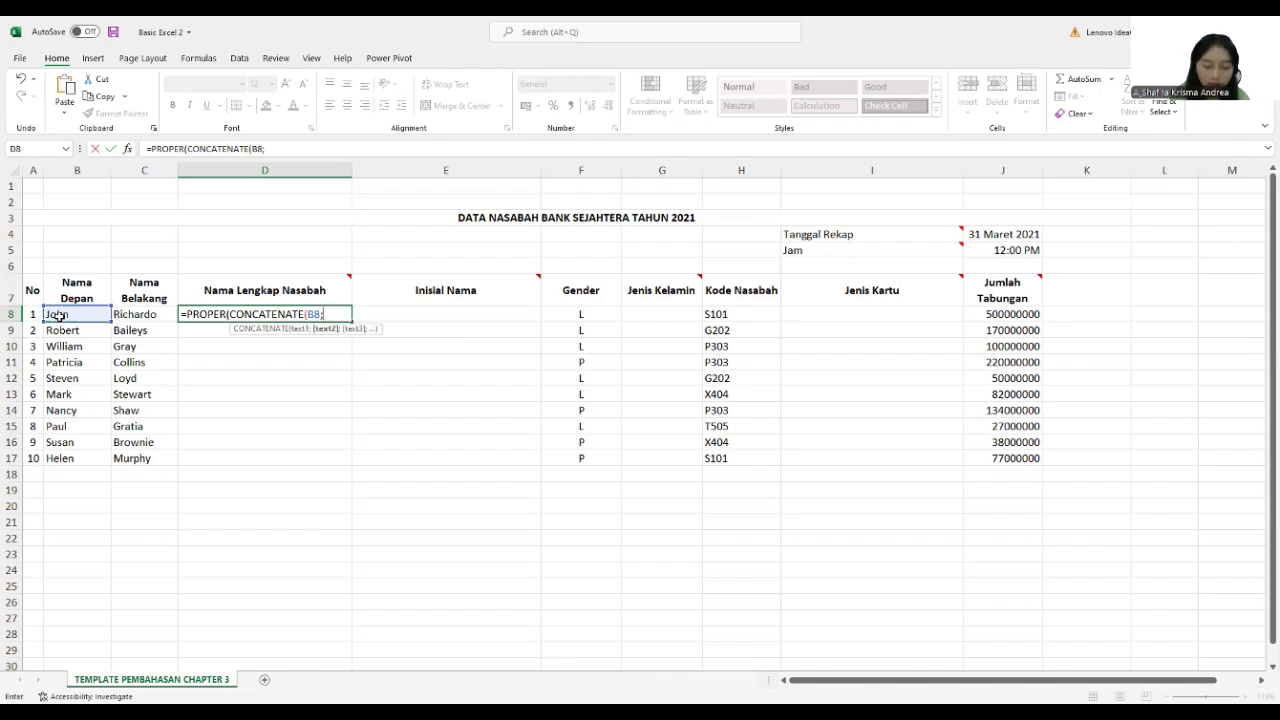
text(")
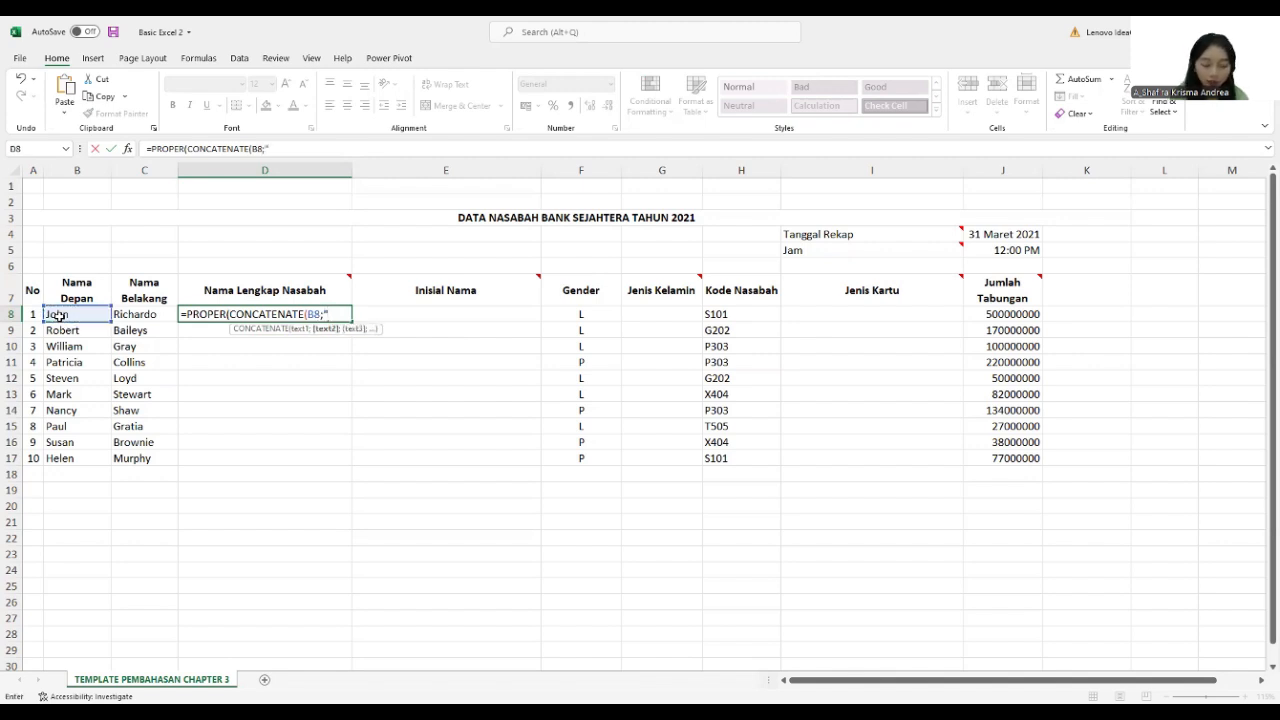
text( ";)
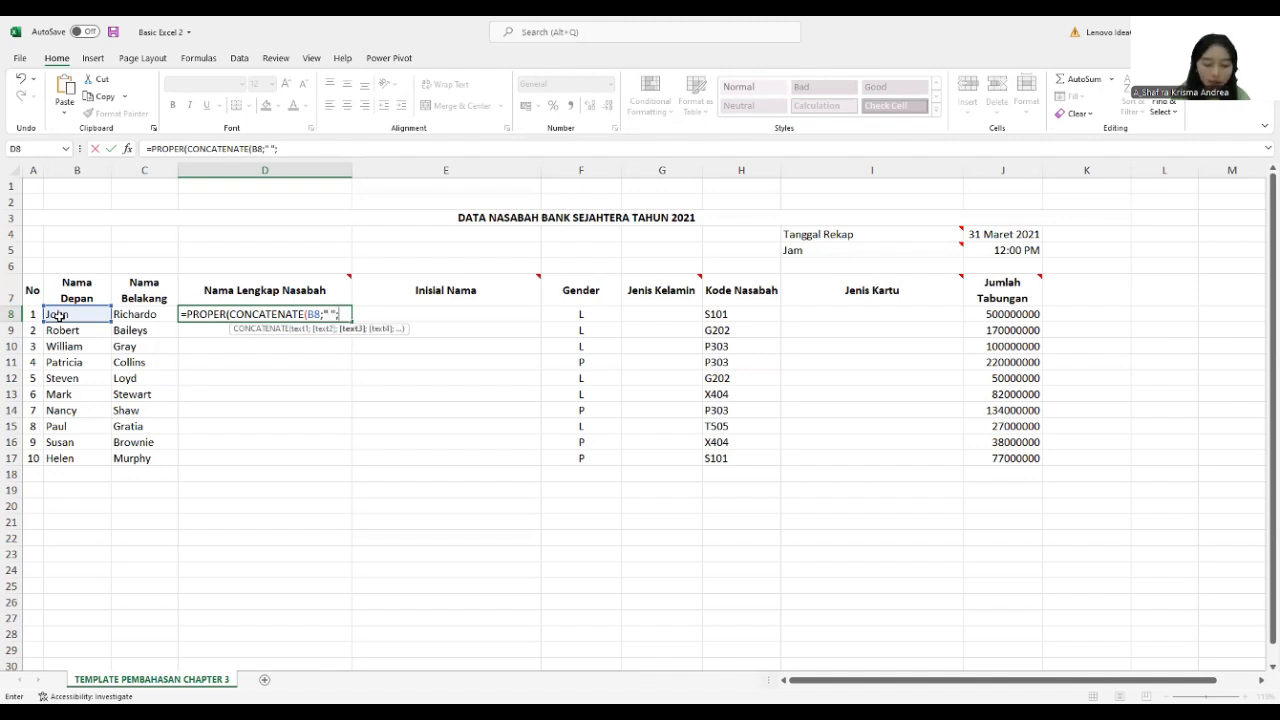
click(131, 315)
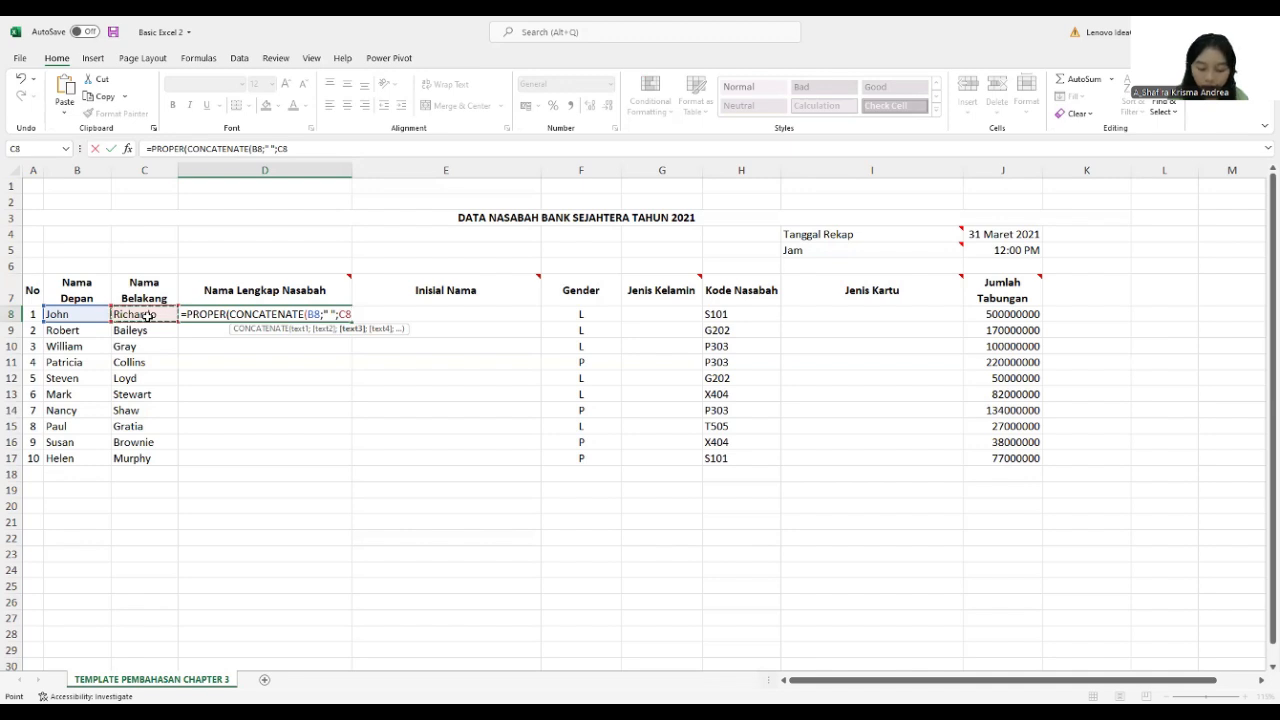
- Complete D8's formula as =PROPER(CONCATENATE(B8;" ";C8;" ")) and fill it down the Nama Lengkap Nasabah column through D17
text(:")
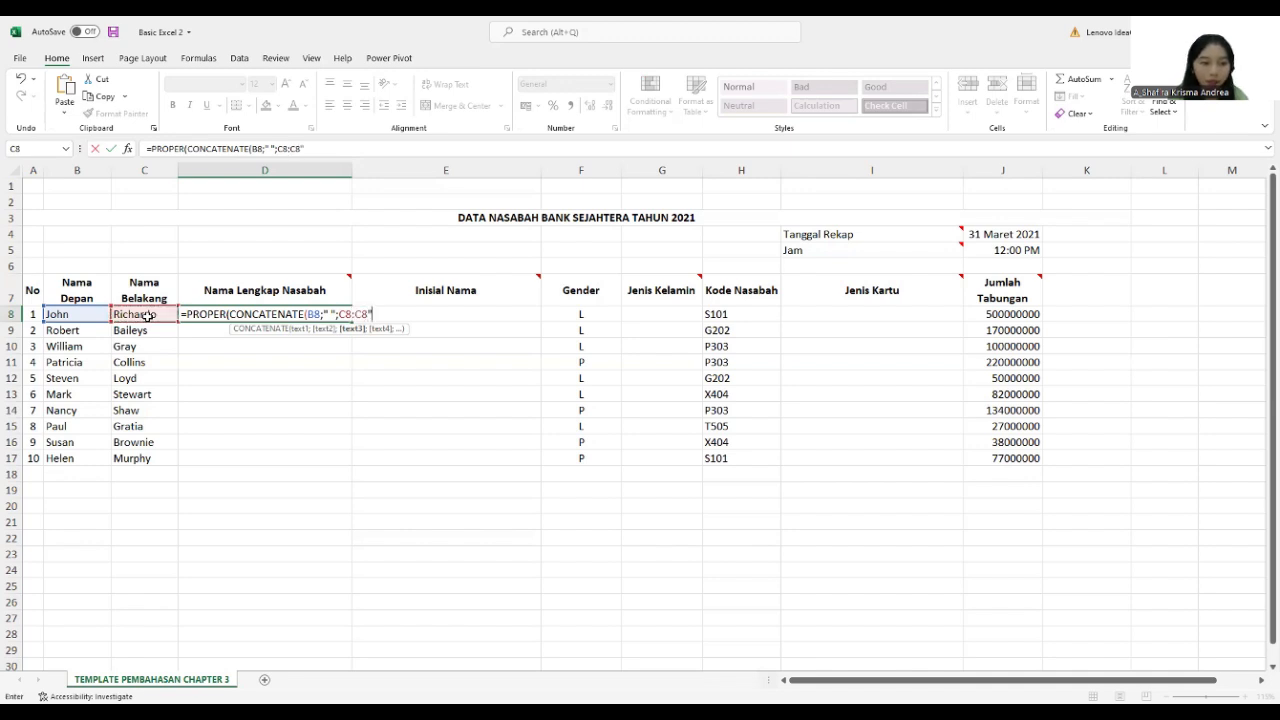
key(BackSpace)
key(BackSpace)
key(BackSpace)
key(BackSpace)
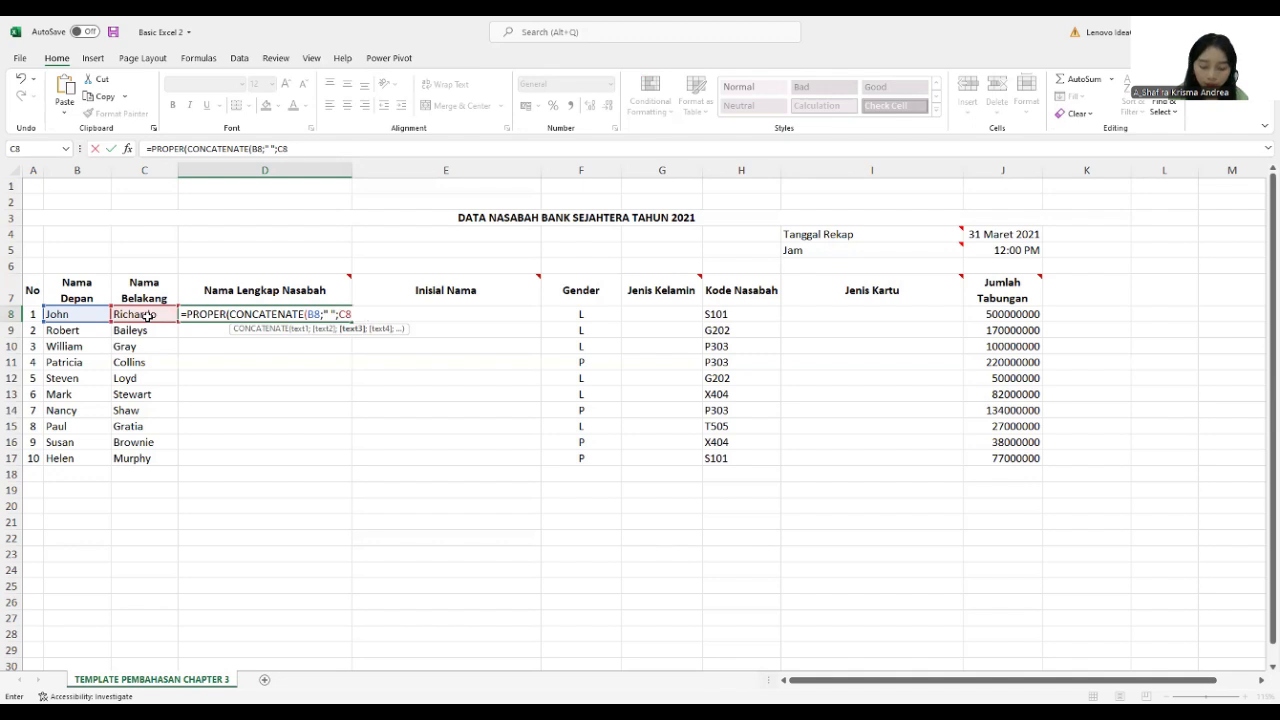
text(;)
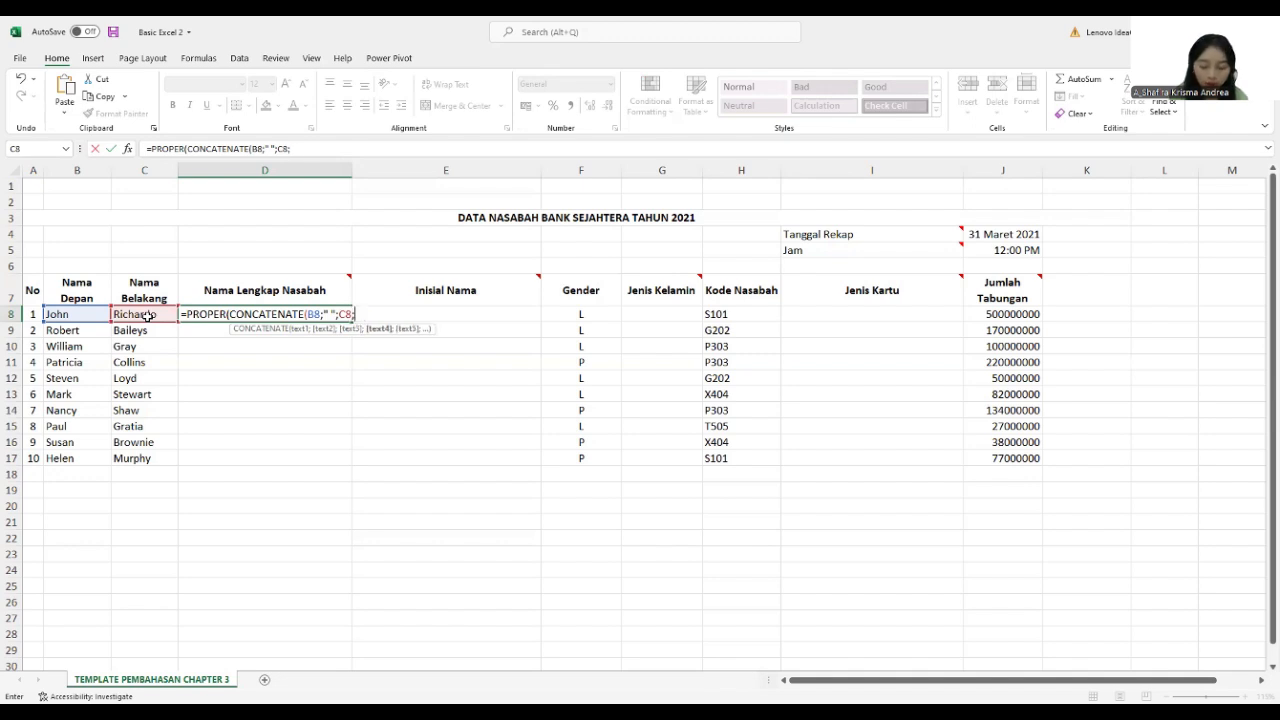
text(")
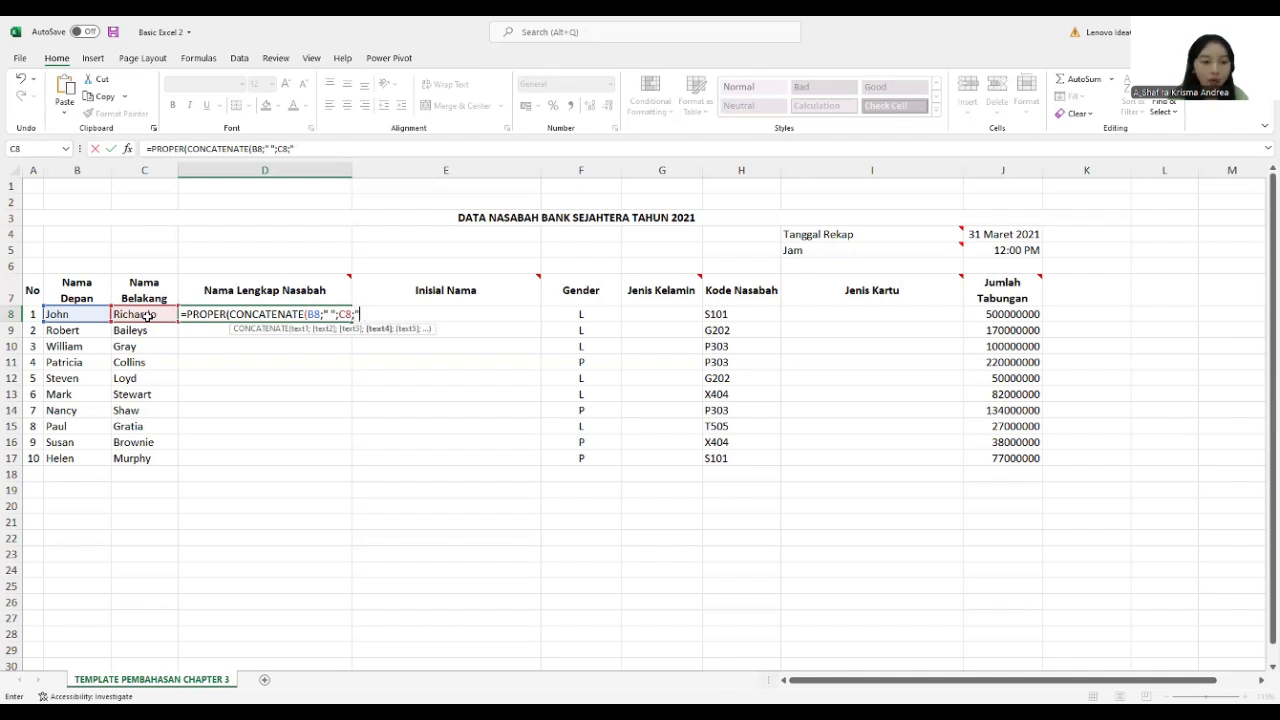
text( ")
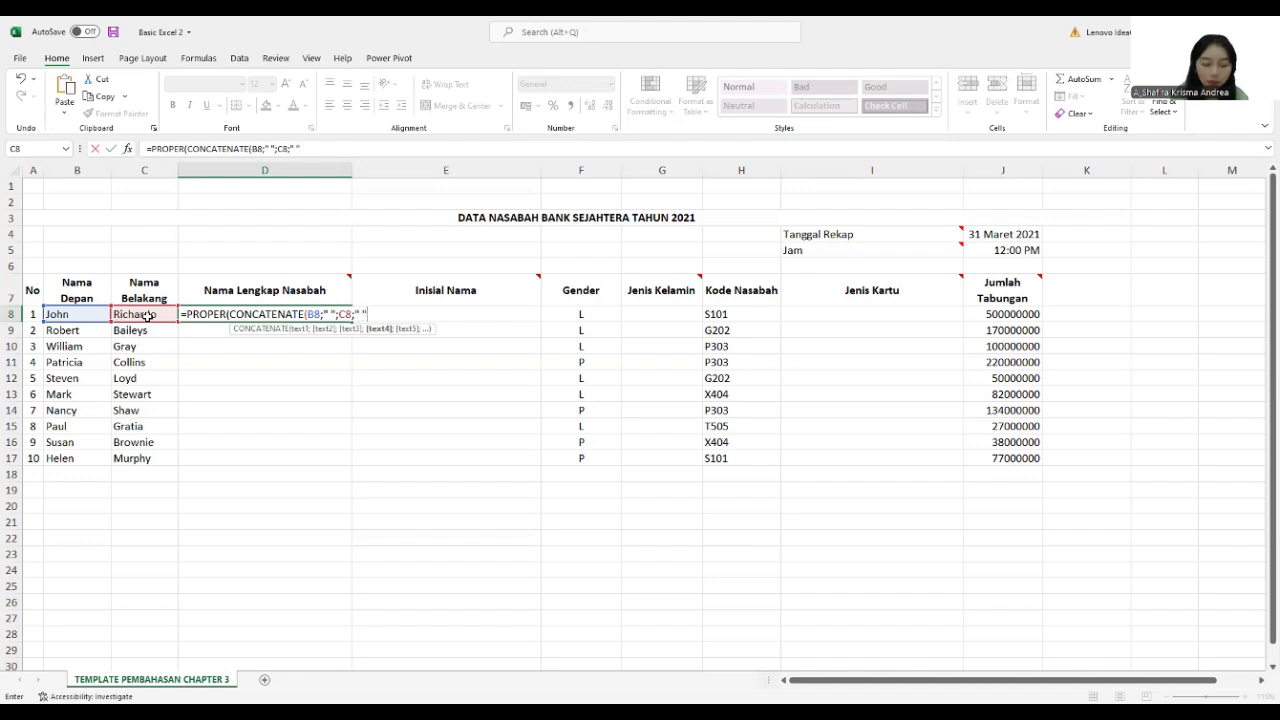
text())
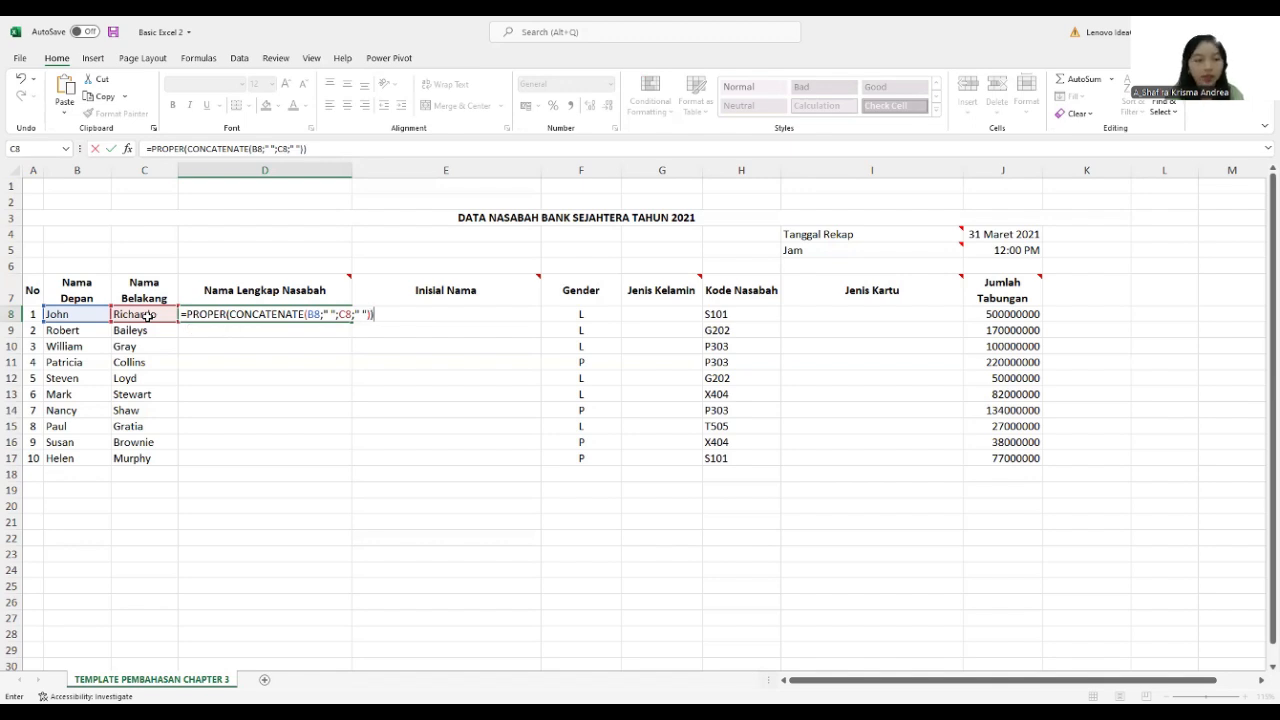
key(Return)
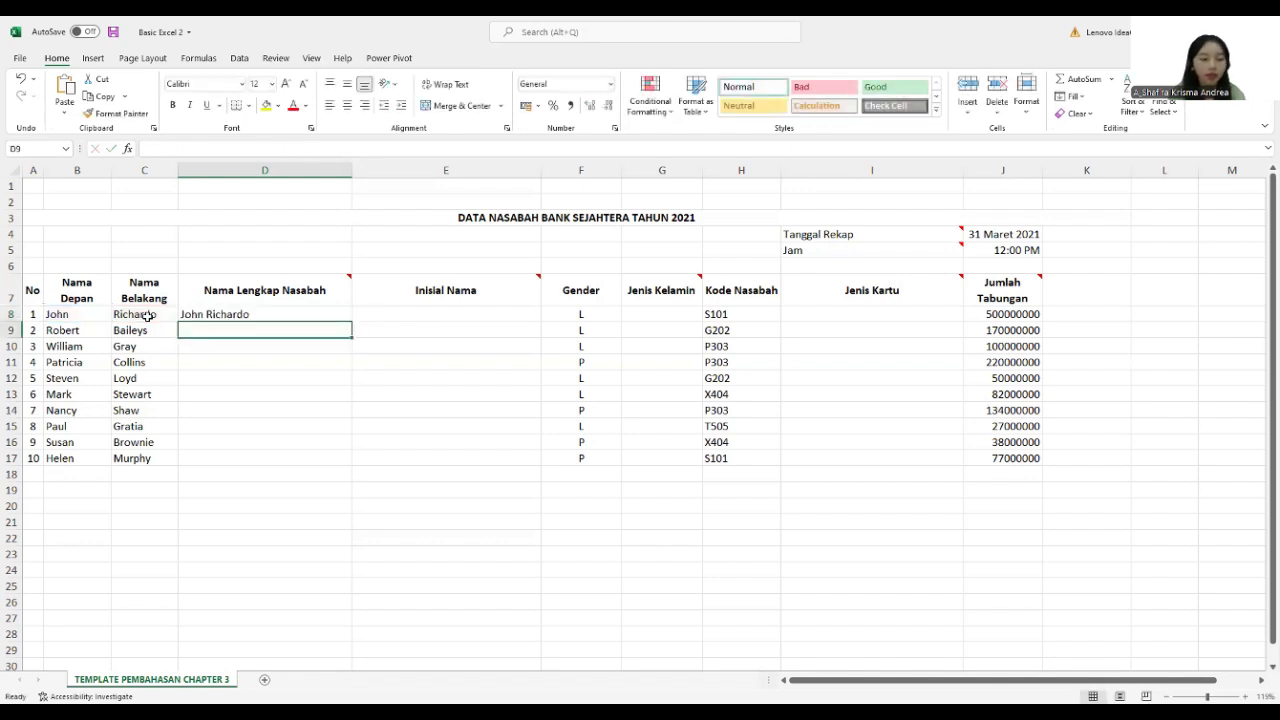
click(227, 313)
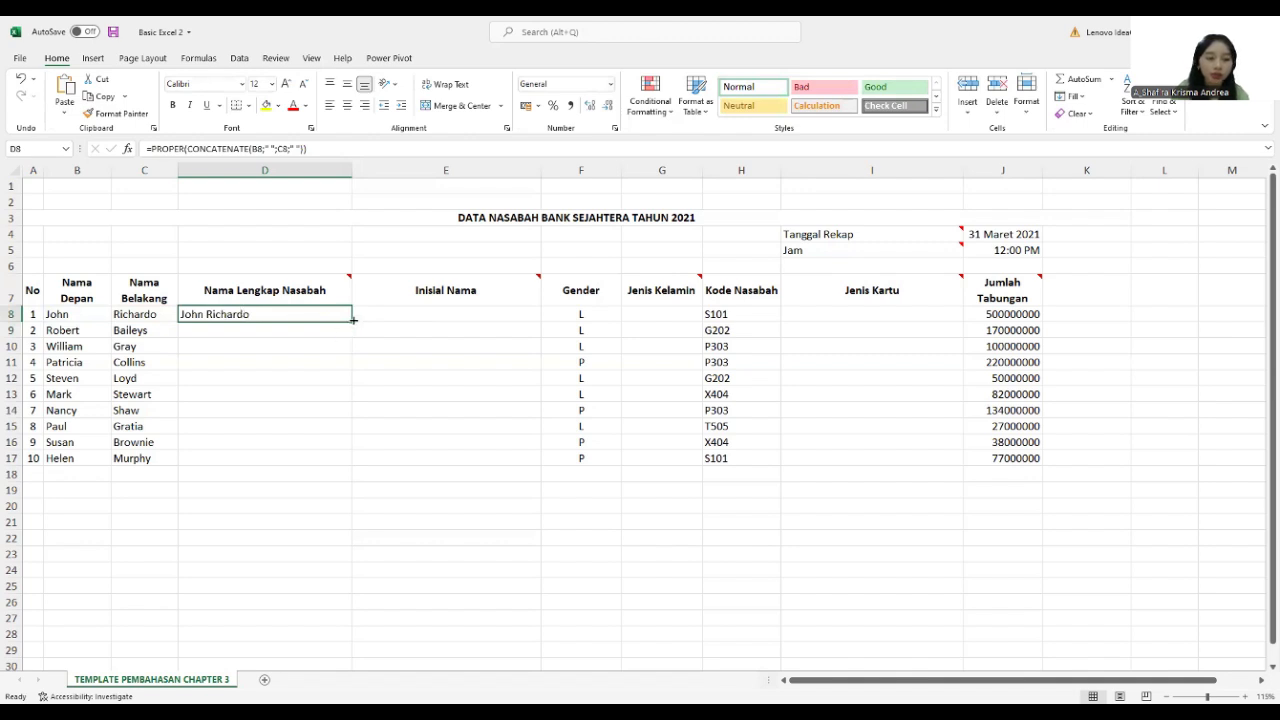
drag(350, 321, 315, 460)
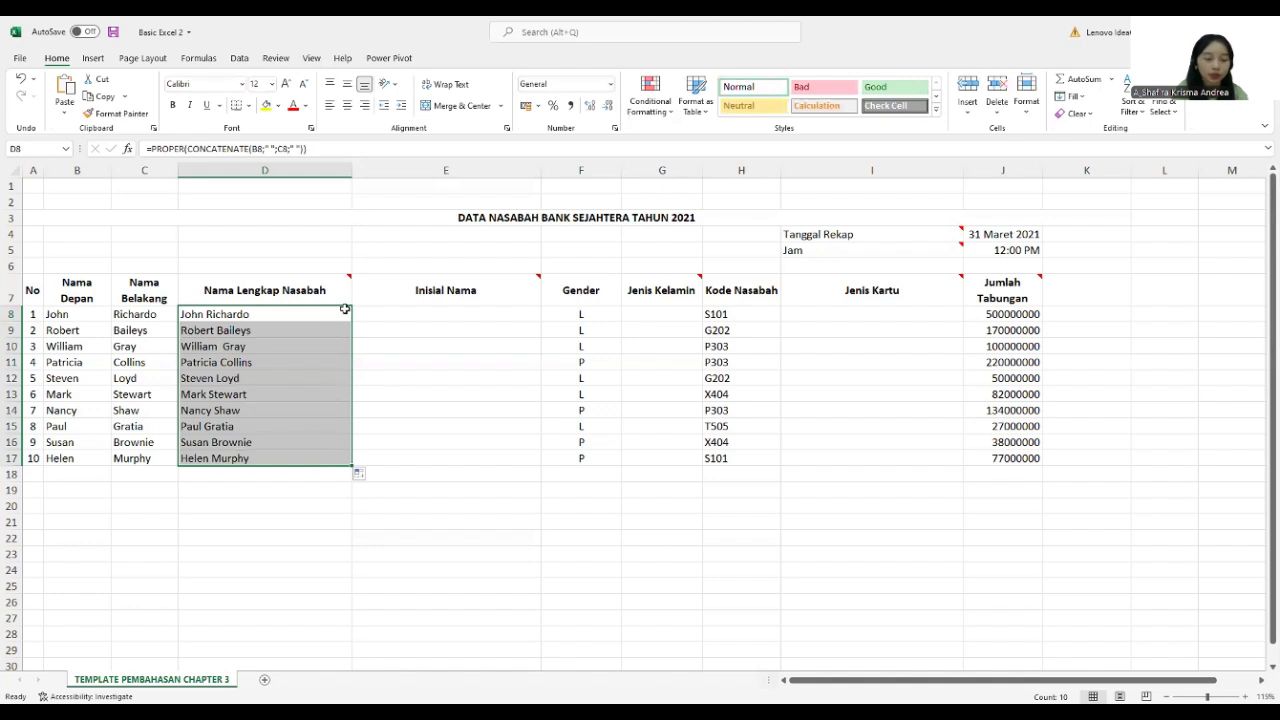
- Begin a formula in E8, the first row of Inisial Nama, with CONCATENATE nested inside UPPER
click(391, 314)
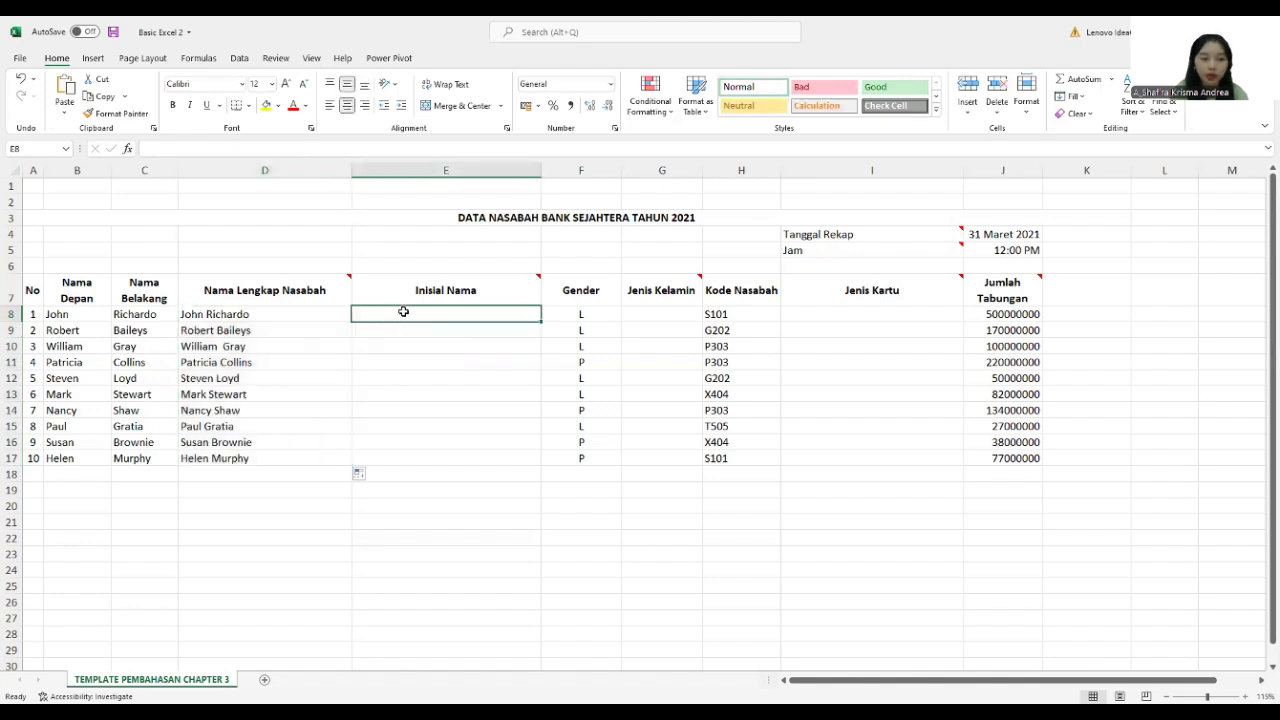
mouse_move(437, 290)
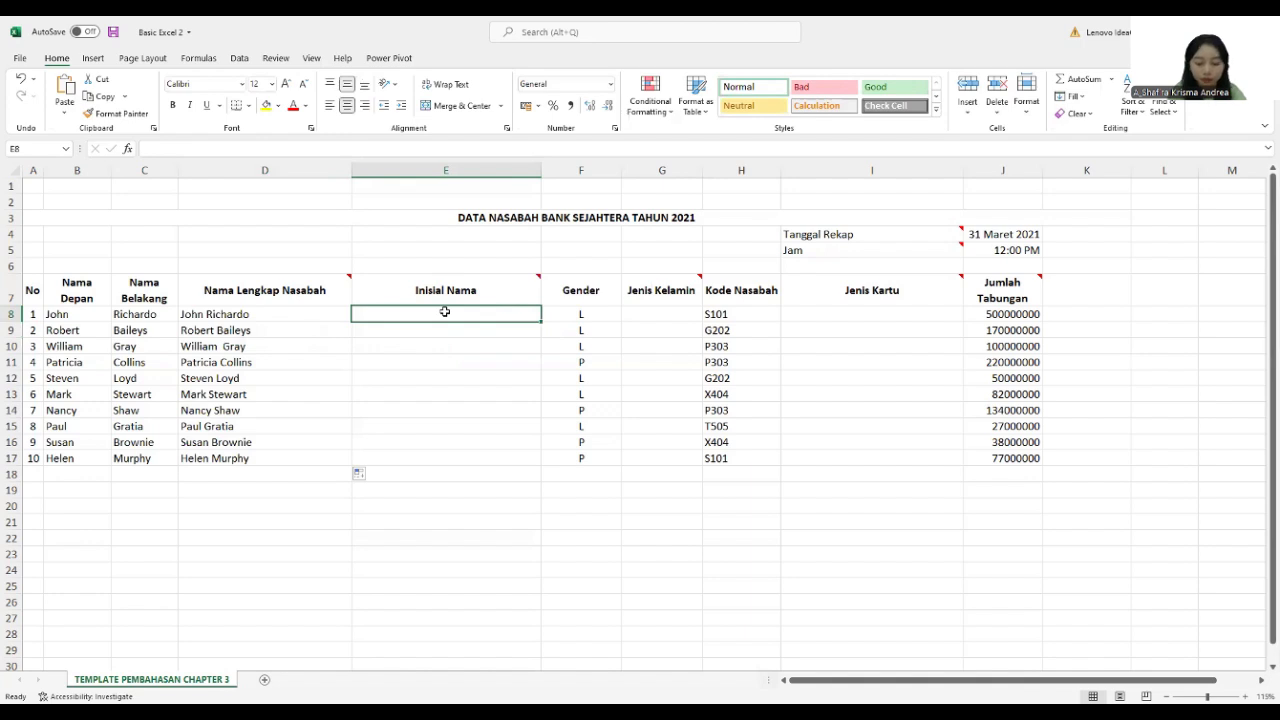
text(=)
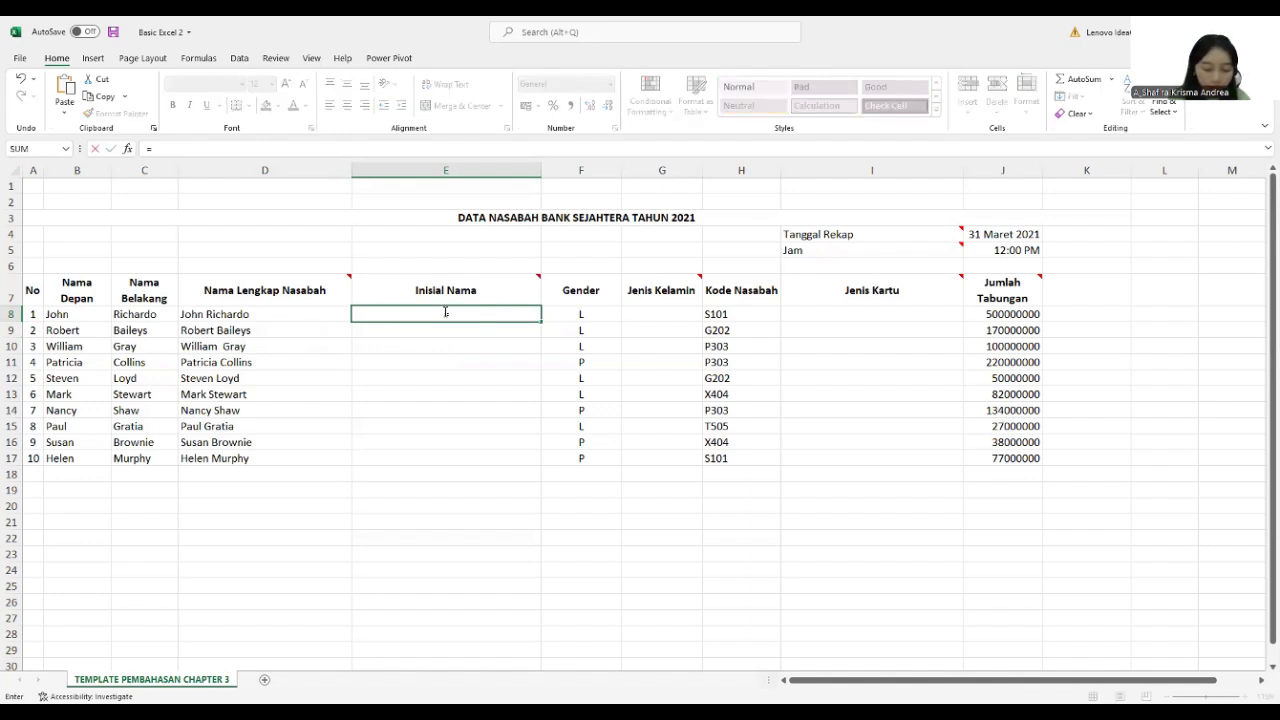
text(u)
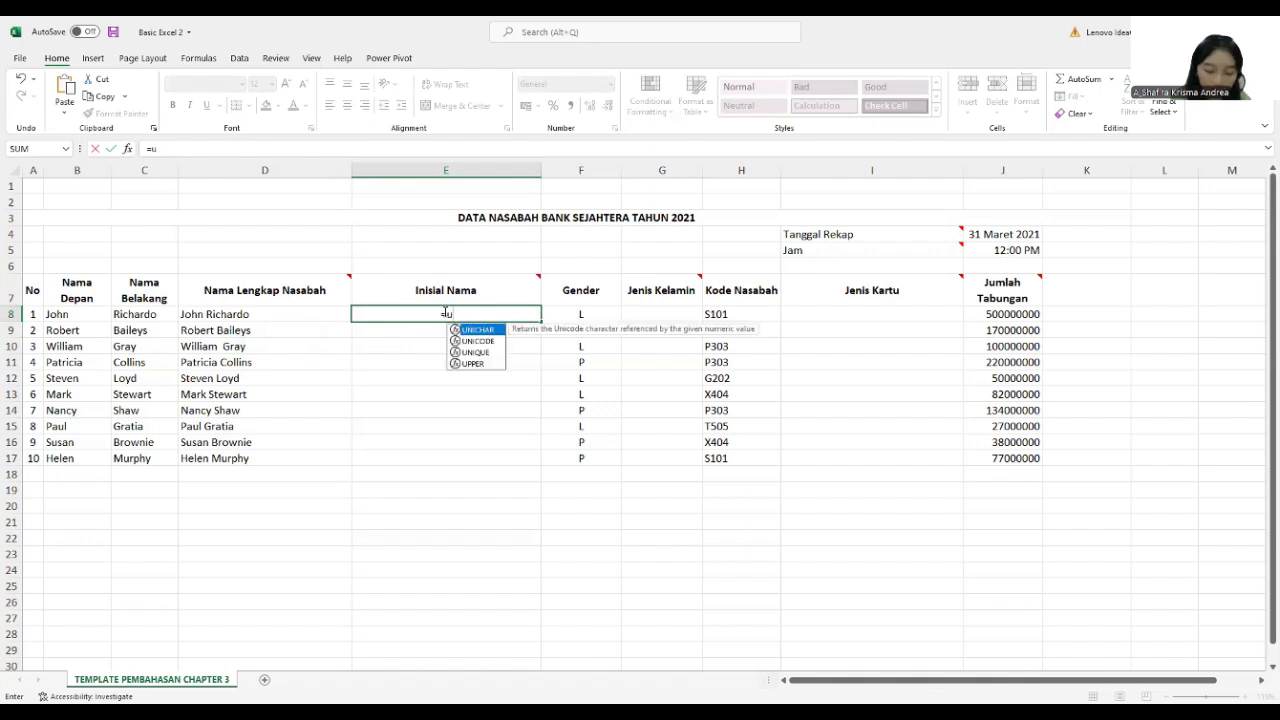
key(BackSpace)
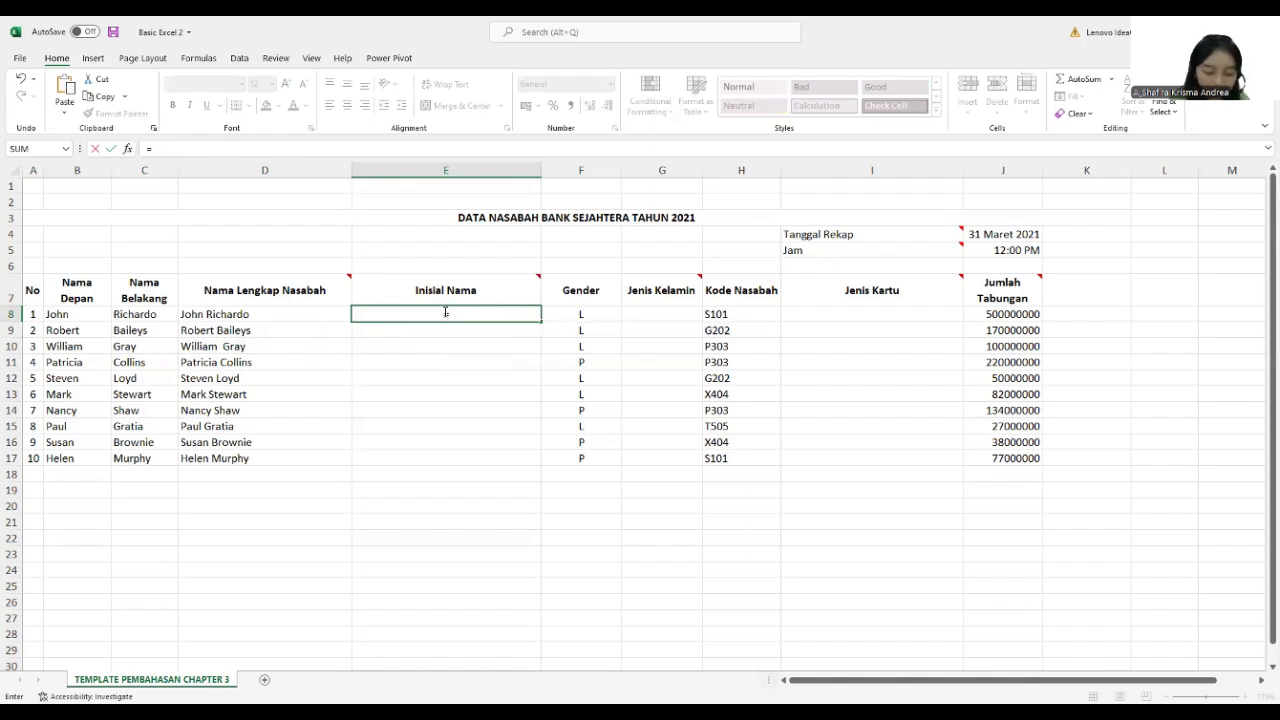
text(UPPER)
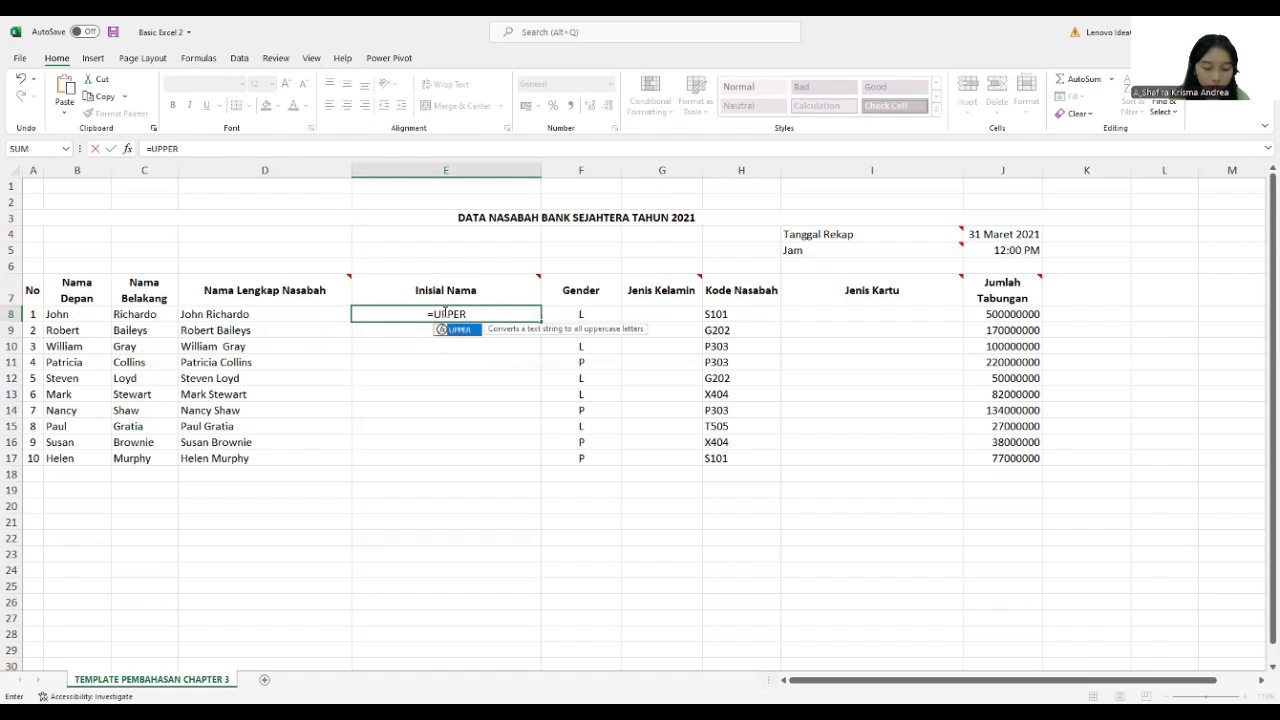
text(()
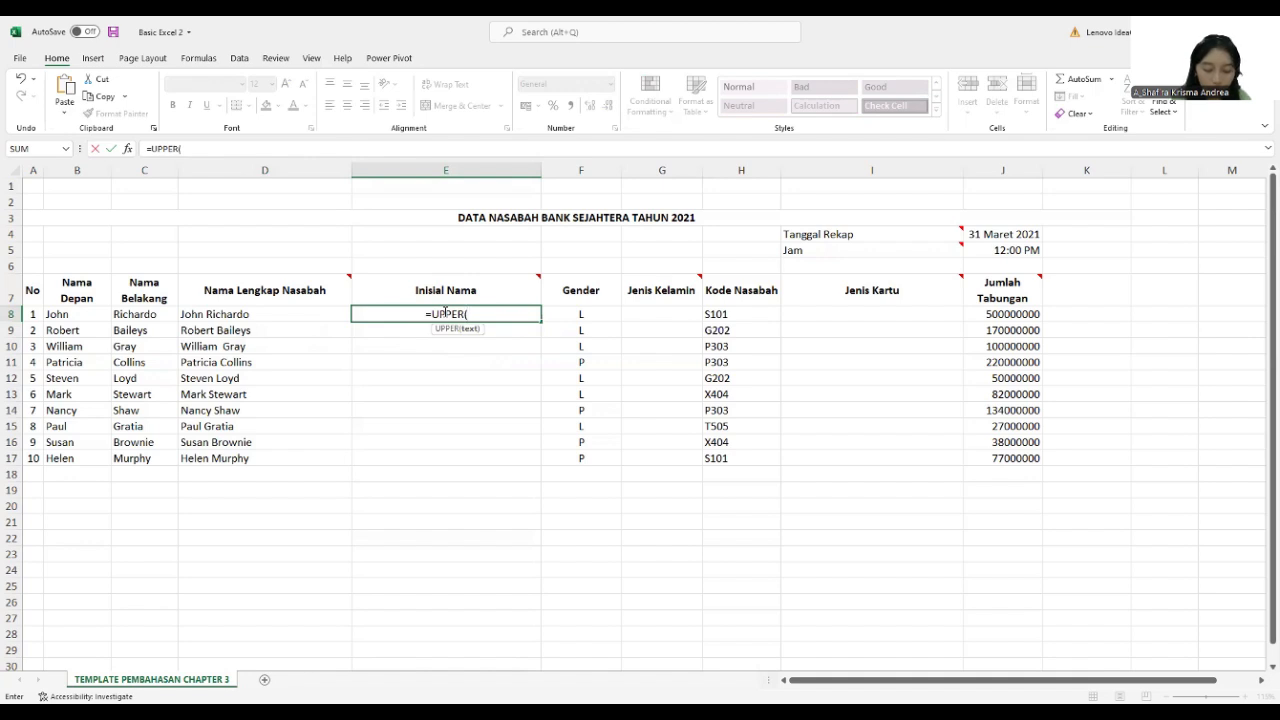
text(CON)
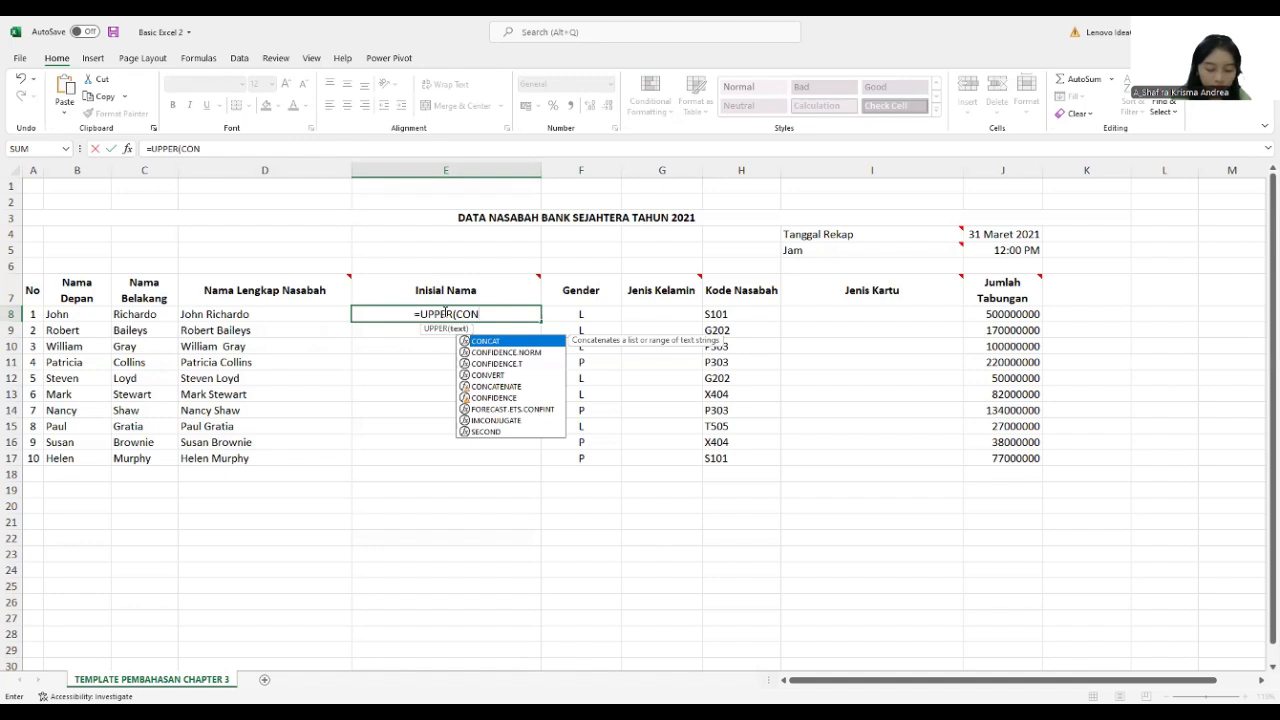
text(CATENATE)
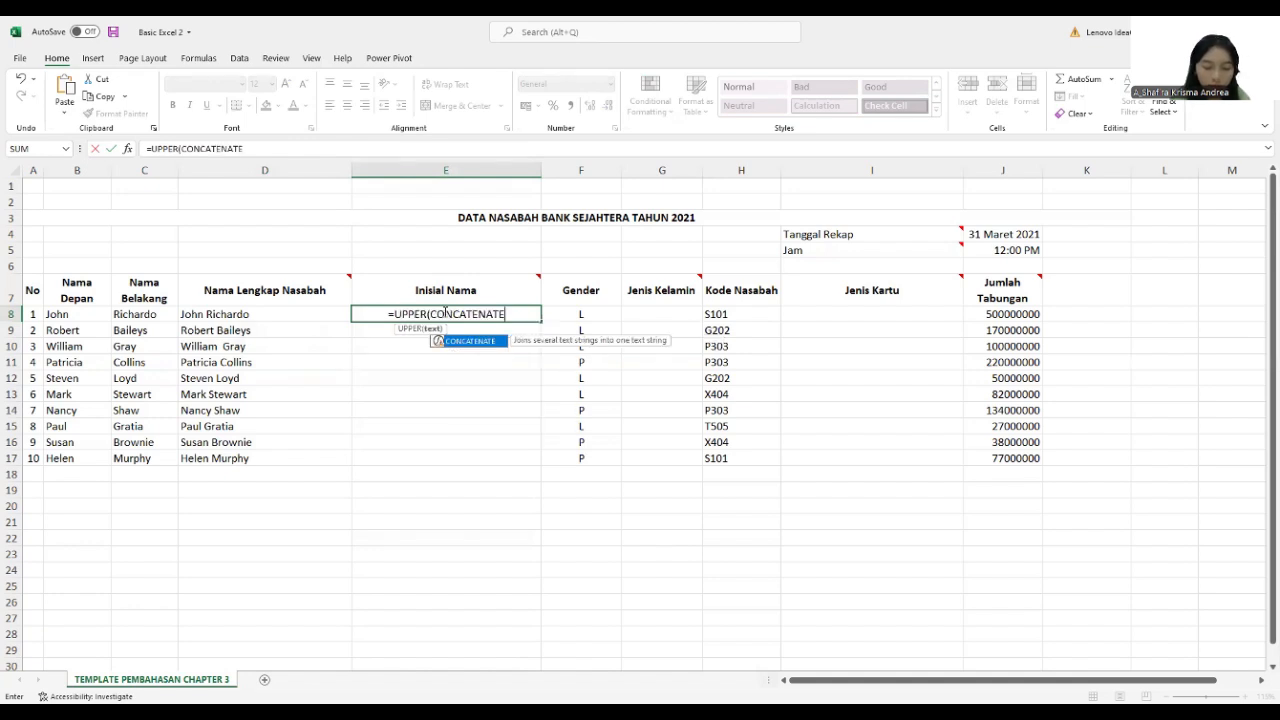
text(()
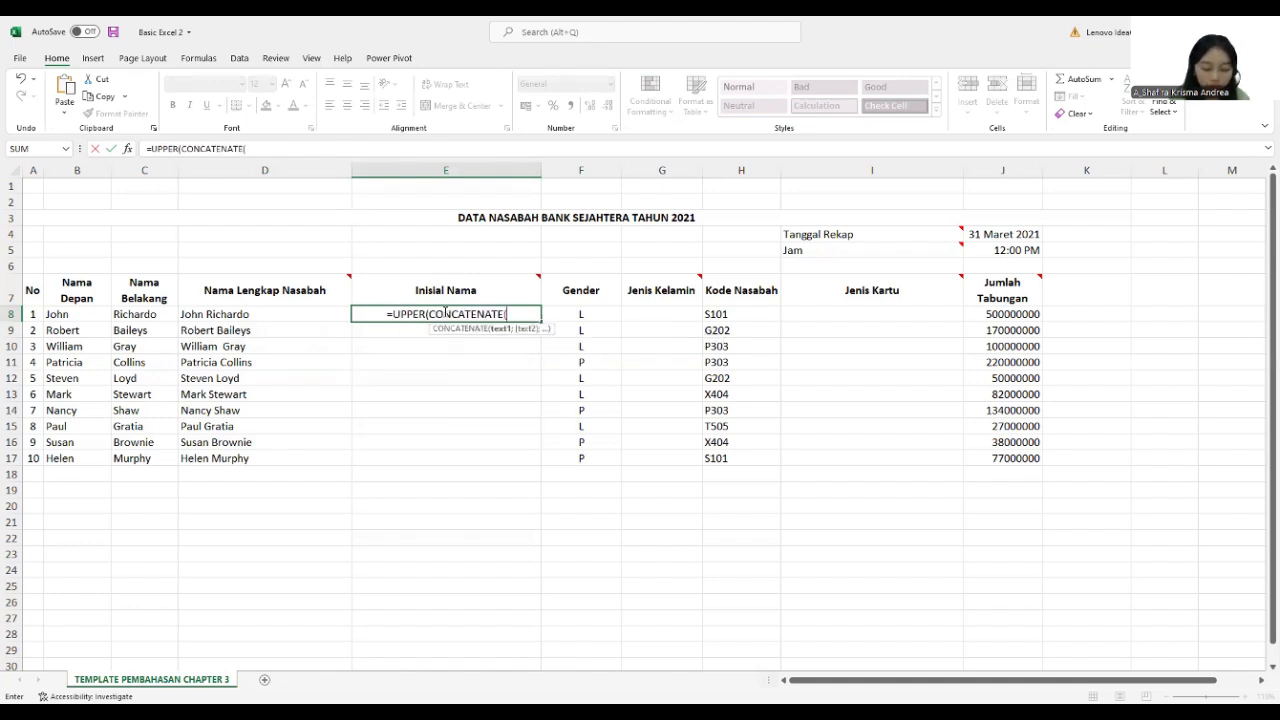
- Add LEFT(B8;1) as the first CONCATENATE argument in E8's formula
text(LEFT)
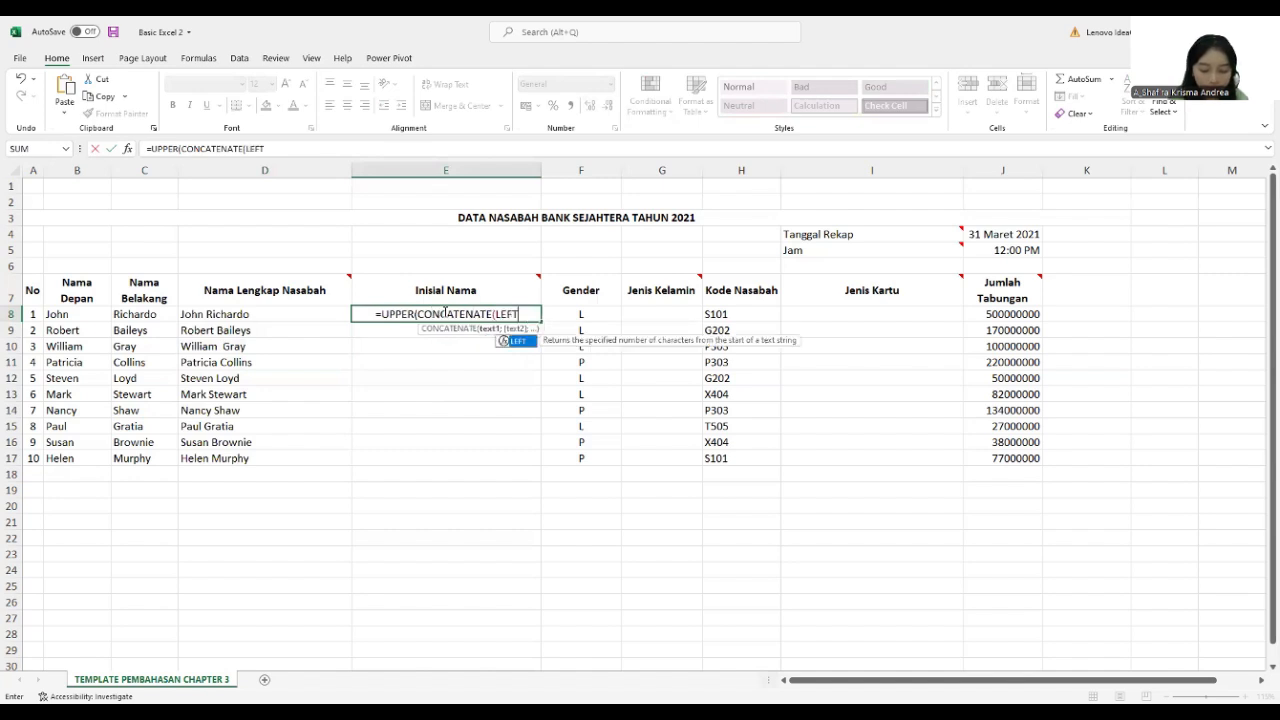
text(()
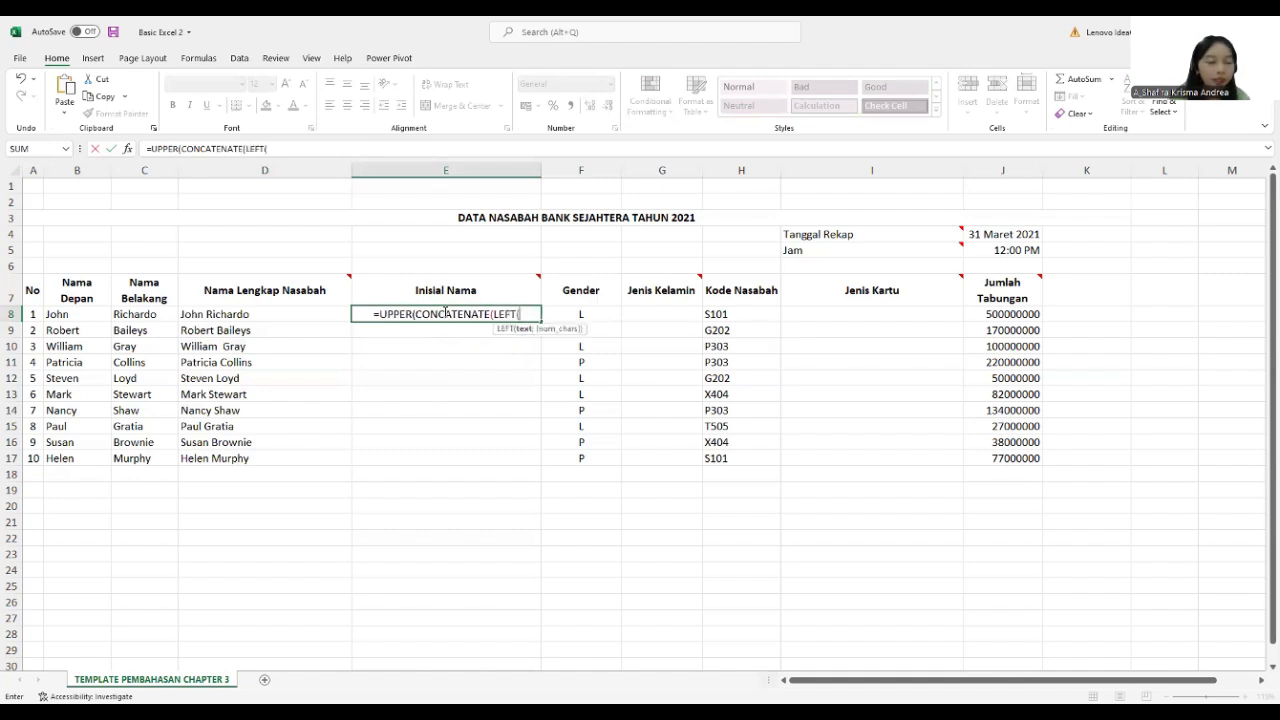
click(72, 316)
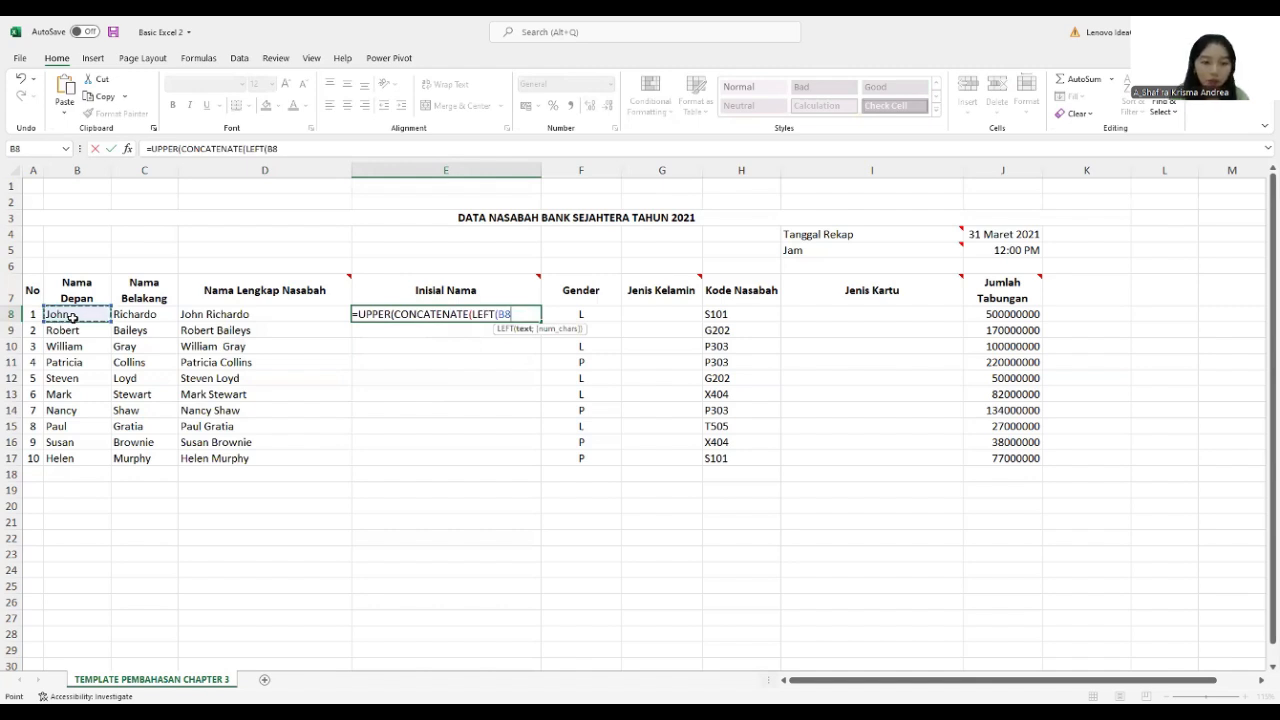
text(;1)
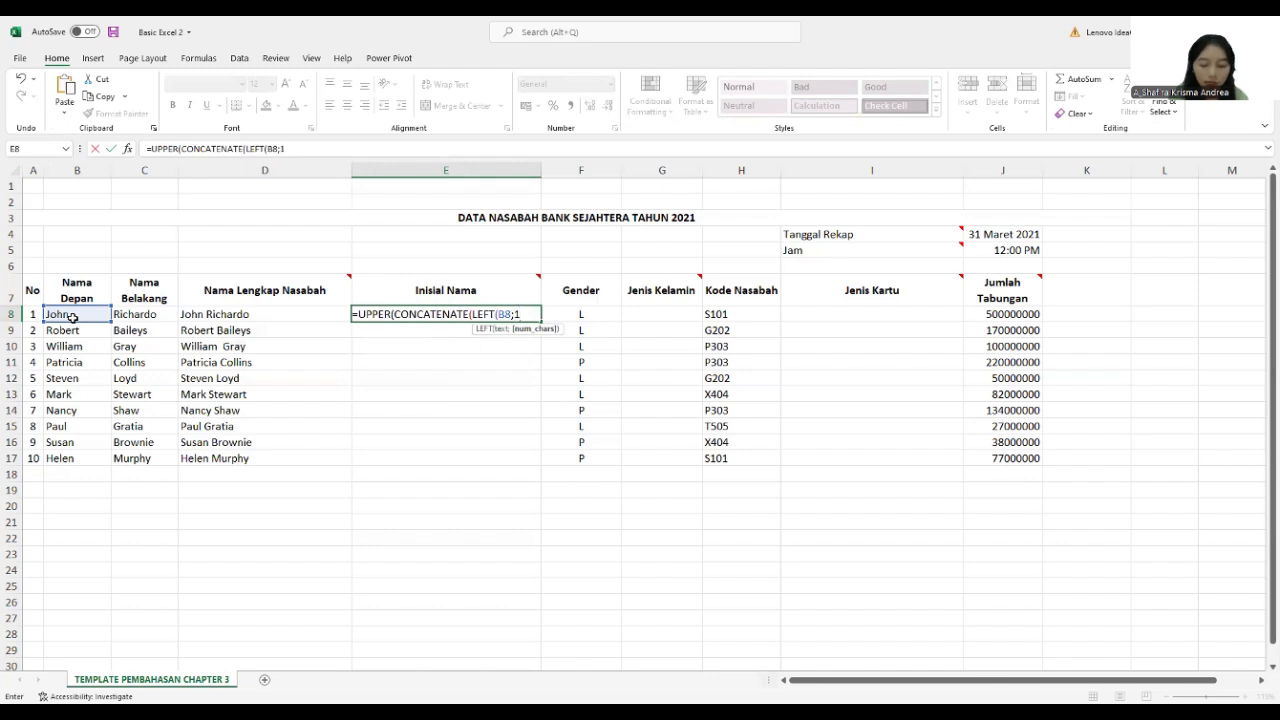
text())
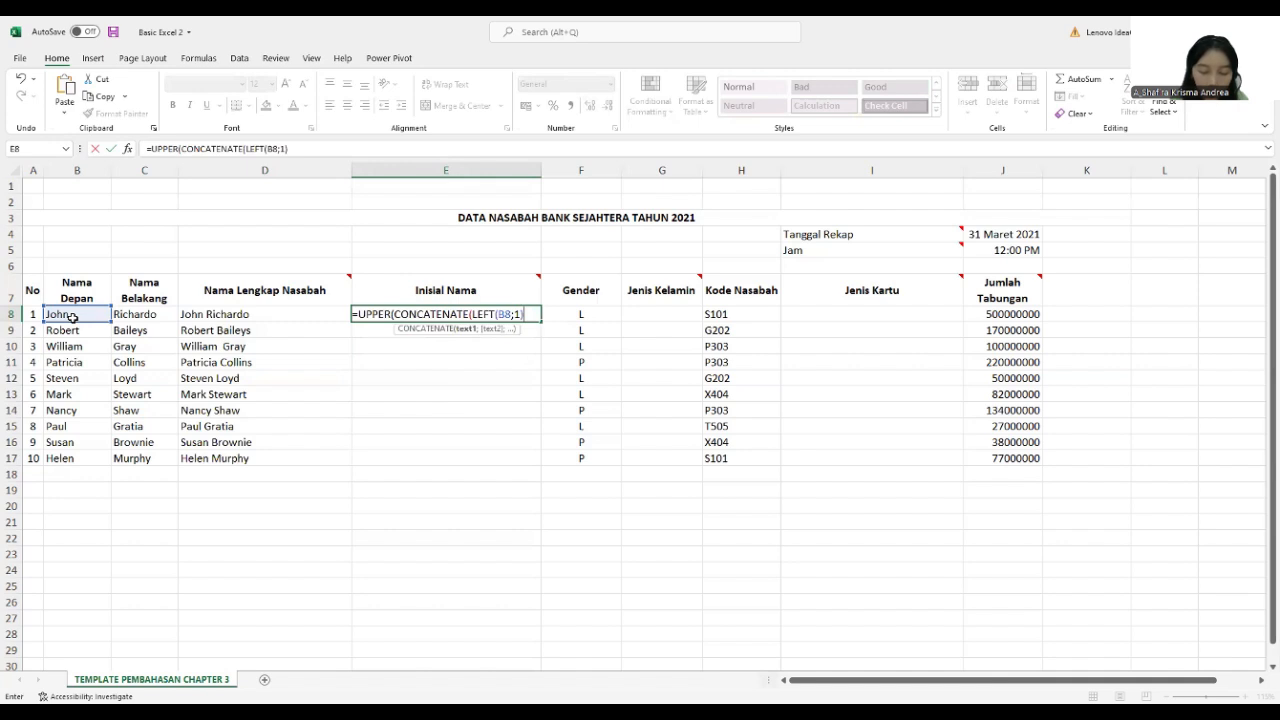
text(;)
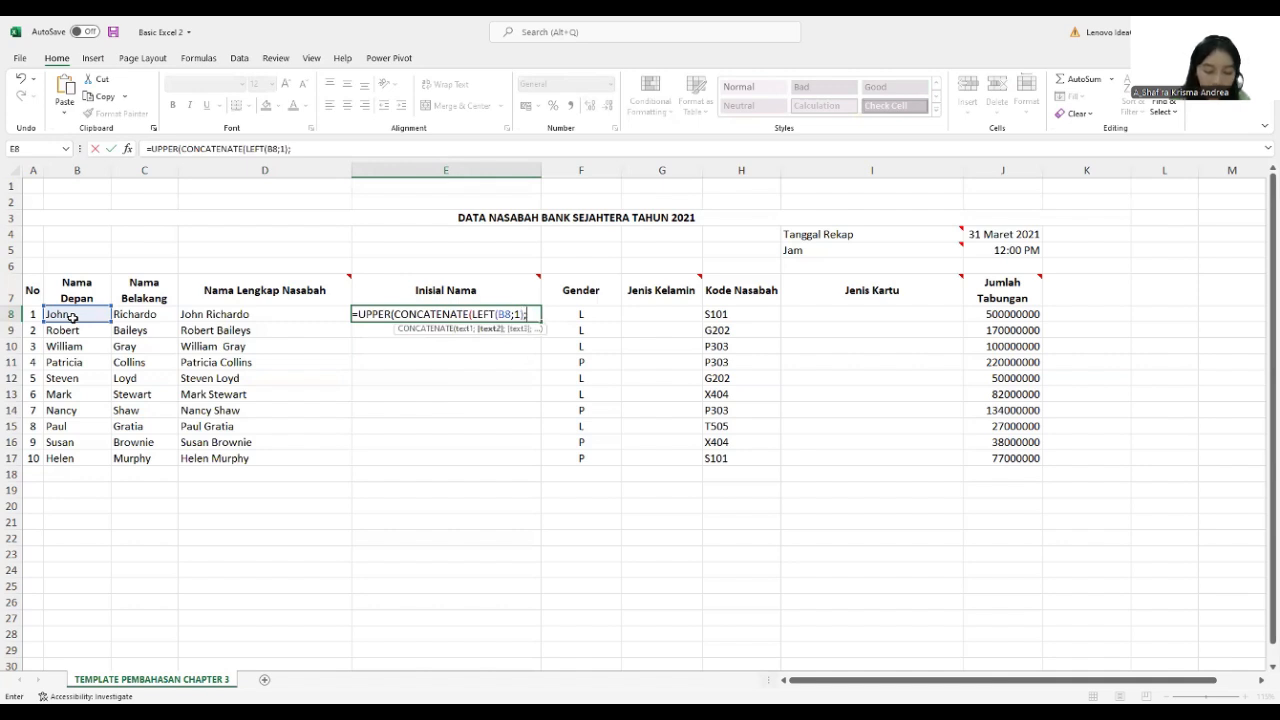
- Start the second CONCATENATE argument in E8 with a MID function that uses D8 as its text
text(MI)
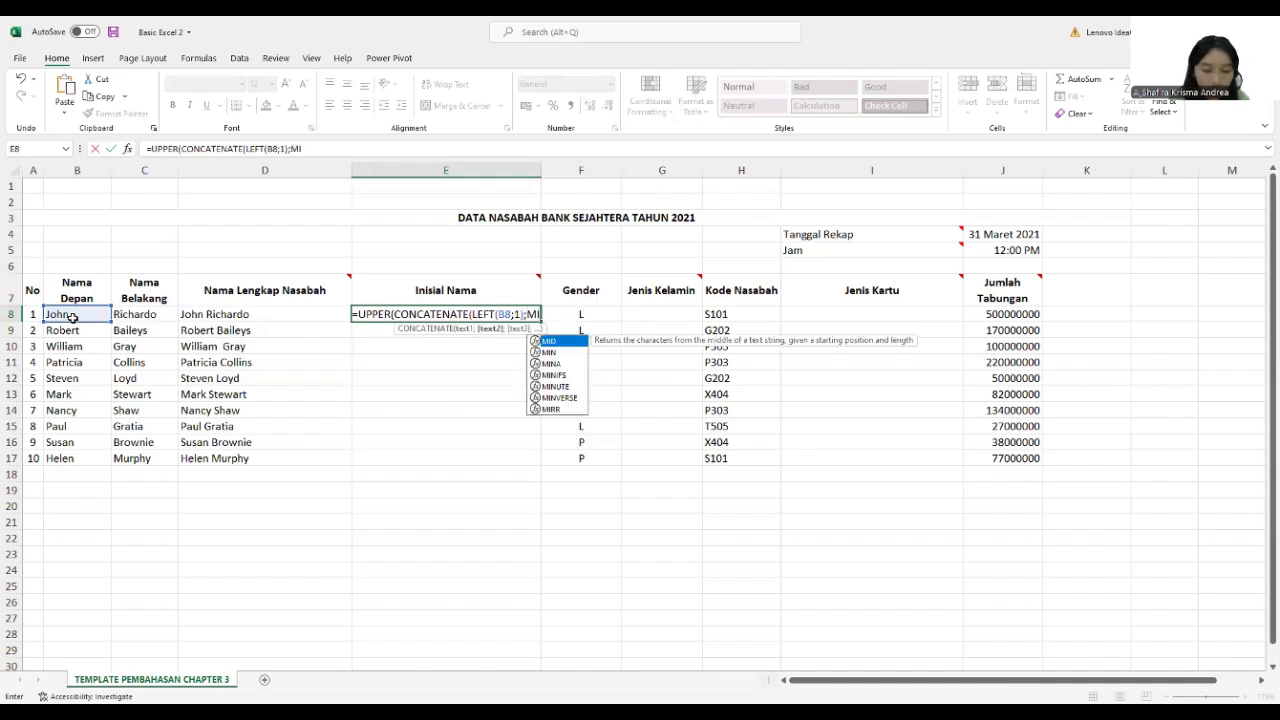
text(D)
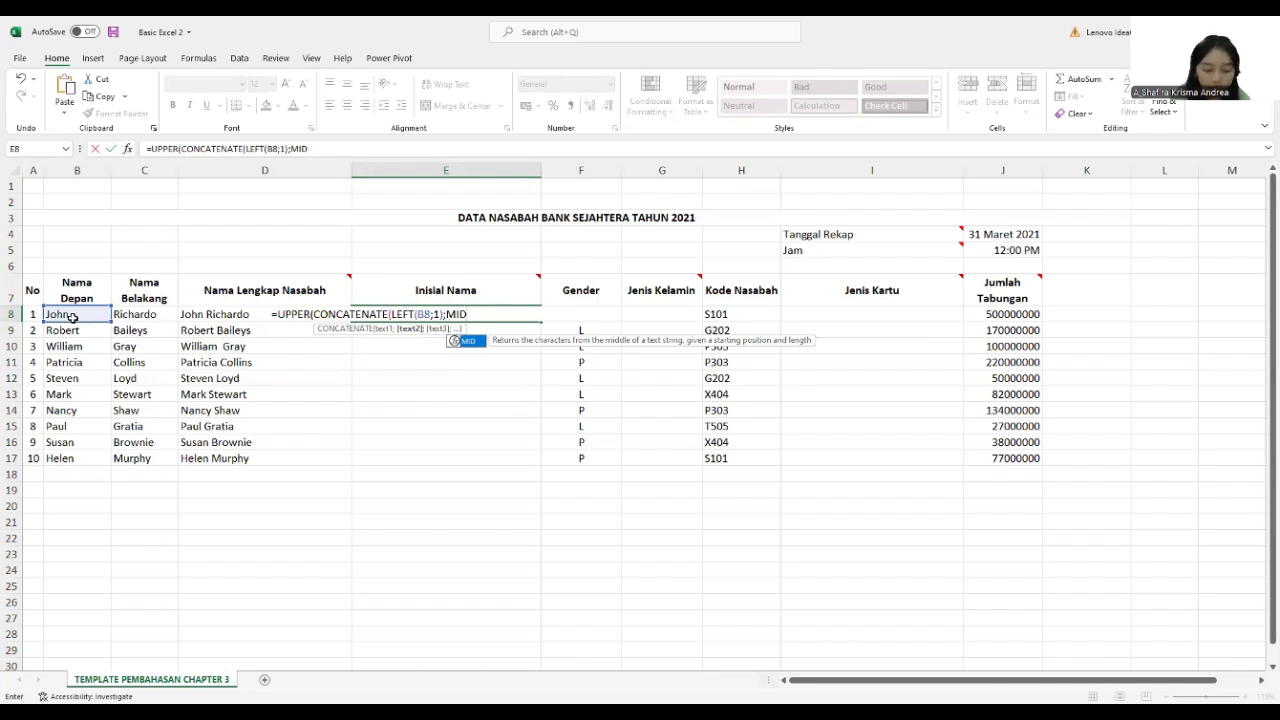
text(()
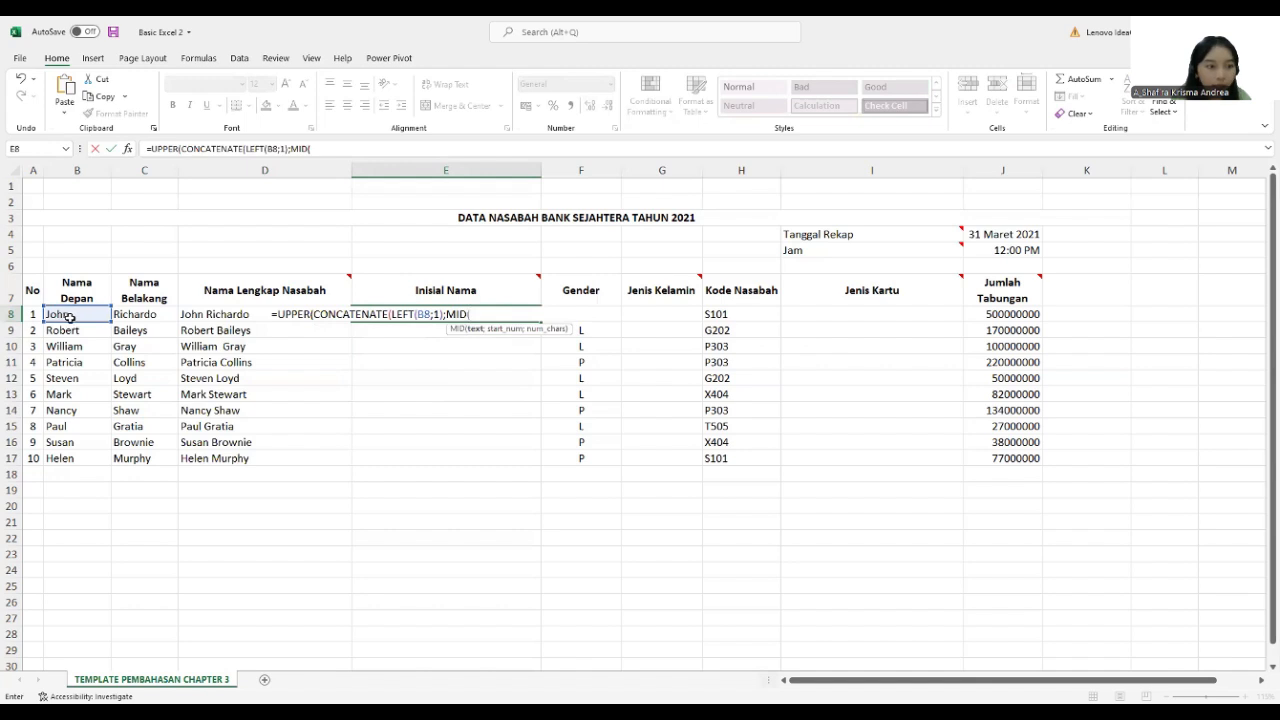
click(204, 318)
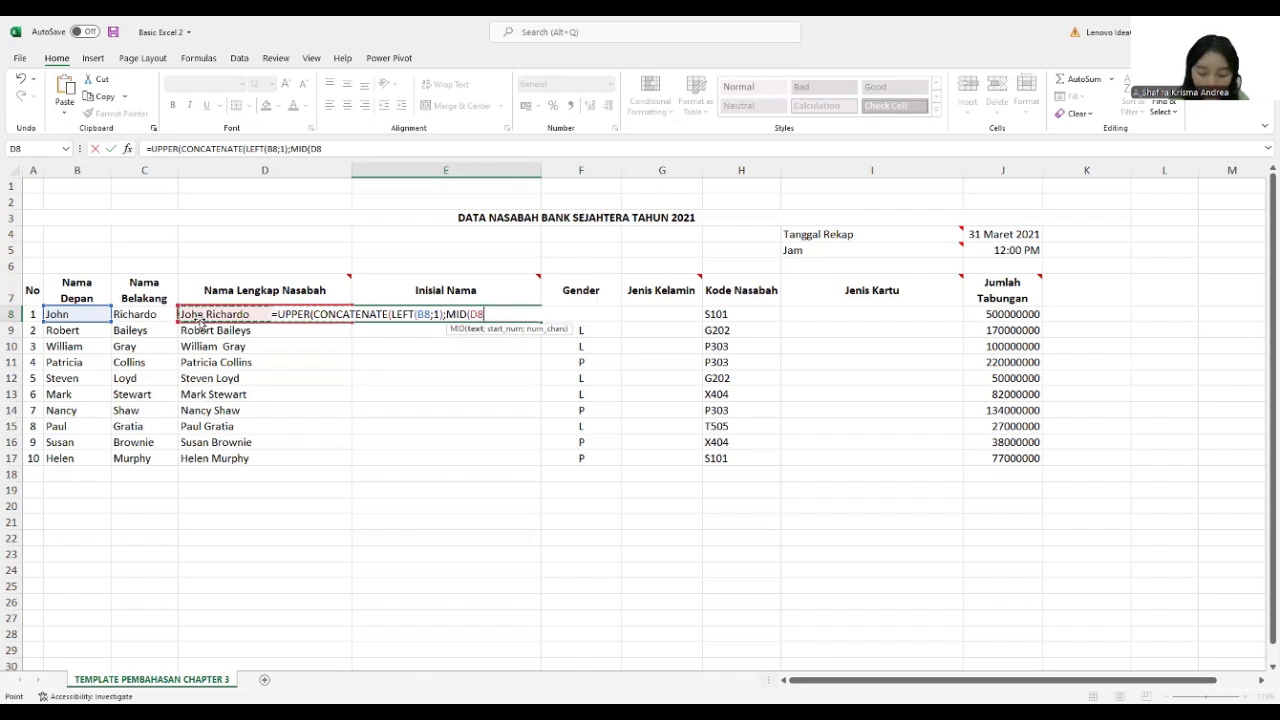
text(;)
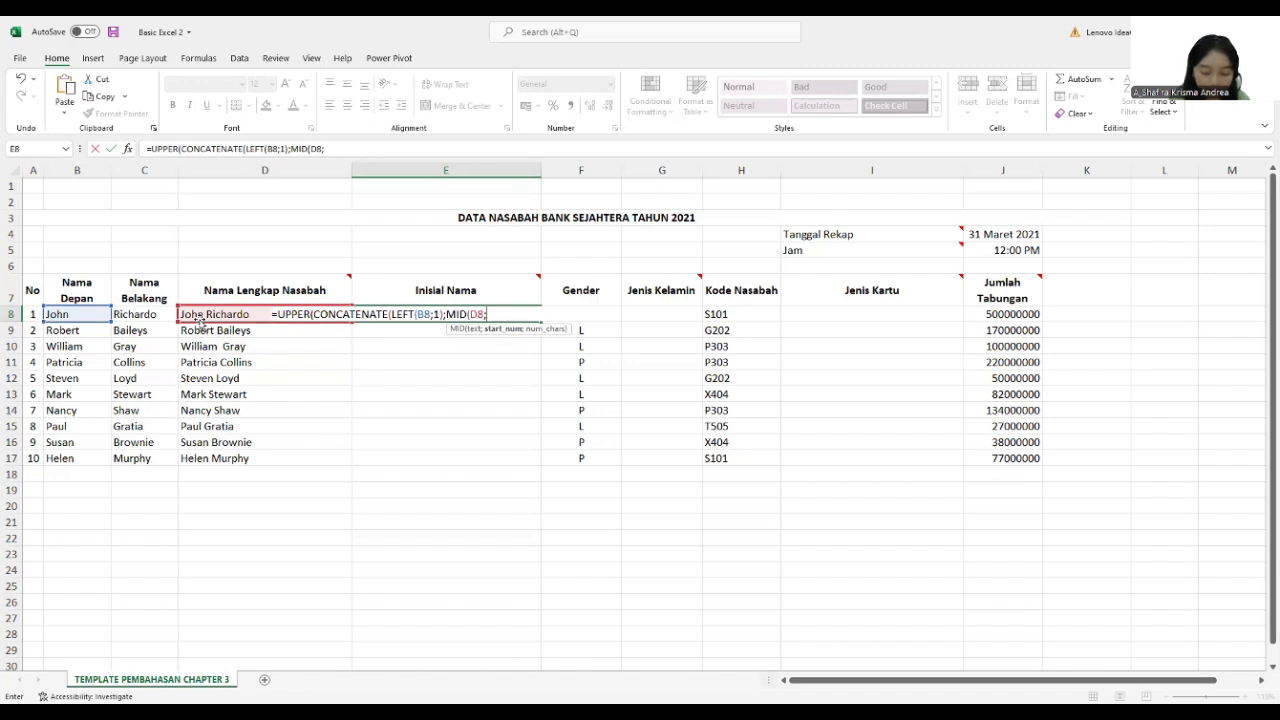
- Enter FIND(" ";D8;1)+1 as the start position of the MID function in E8
text(FIND(")
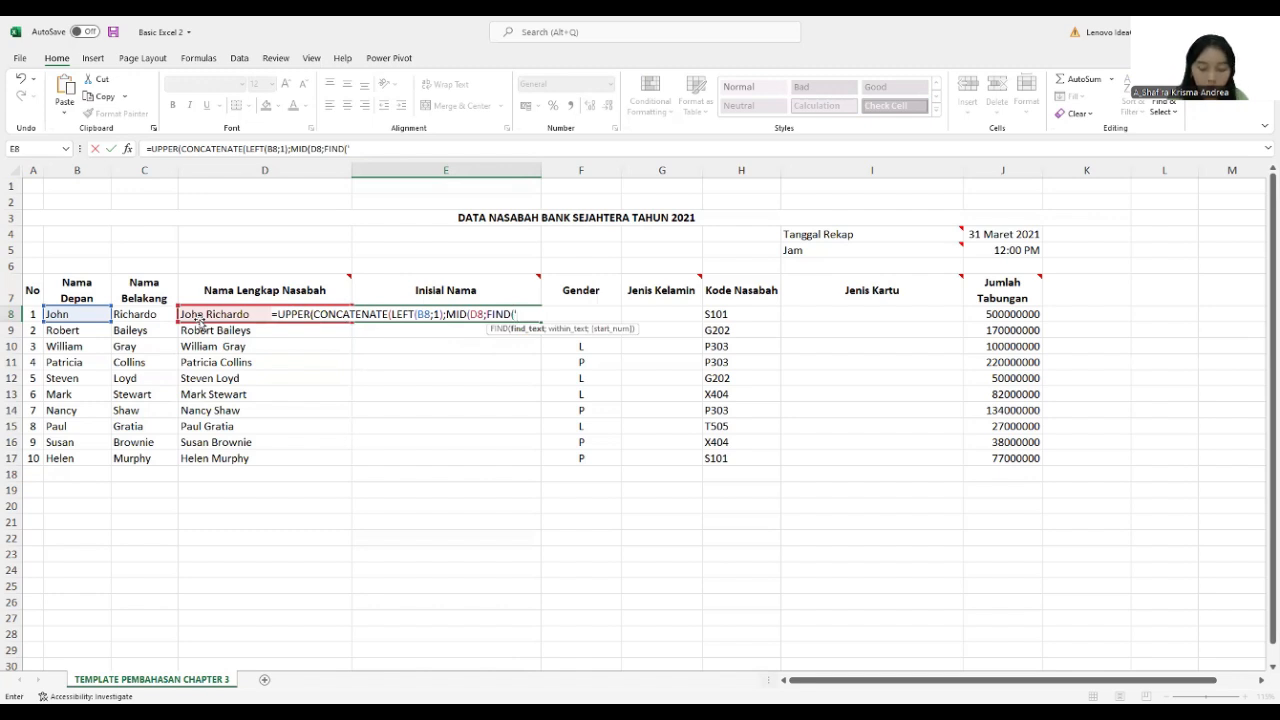
key(BackSpace)
text(")
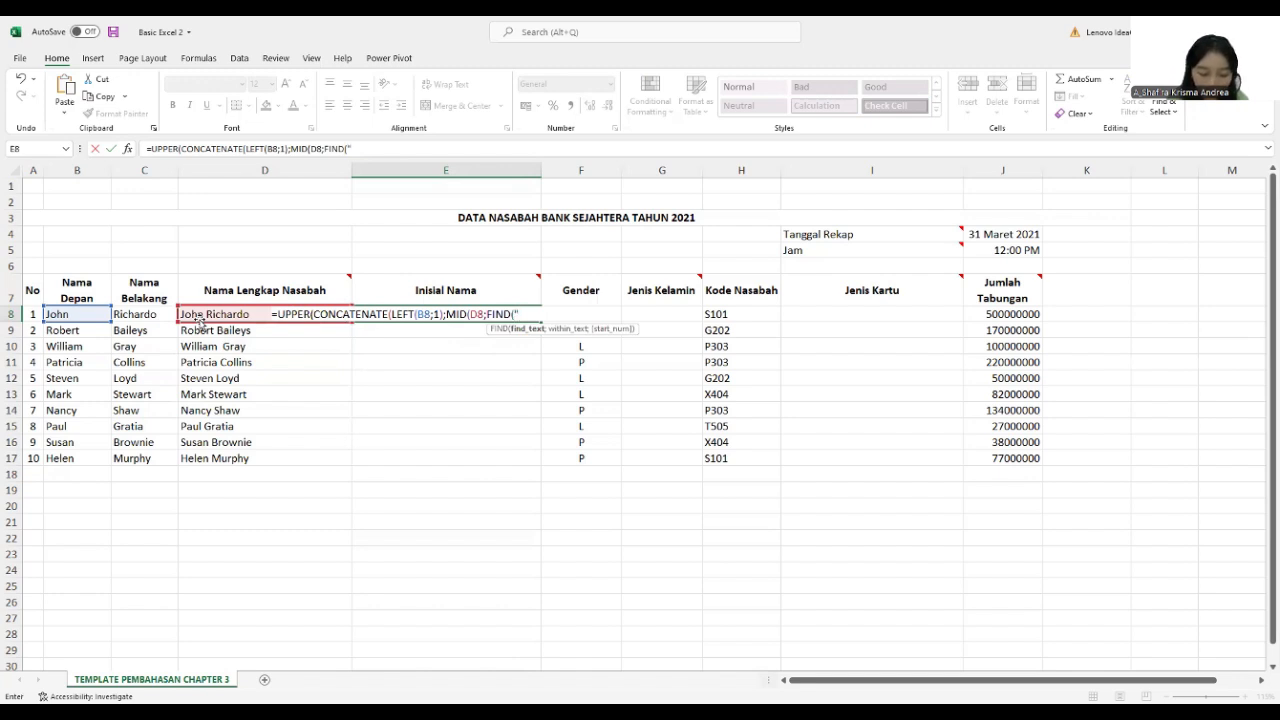
text( ")
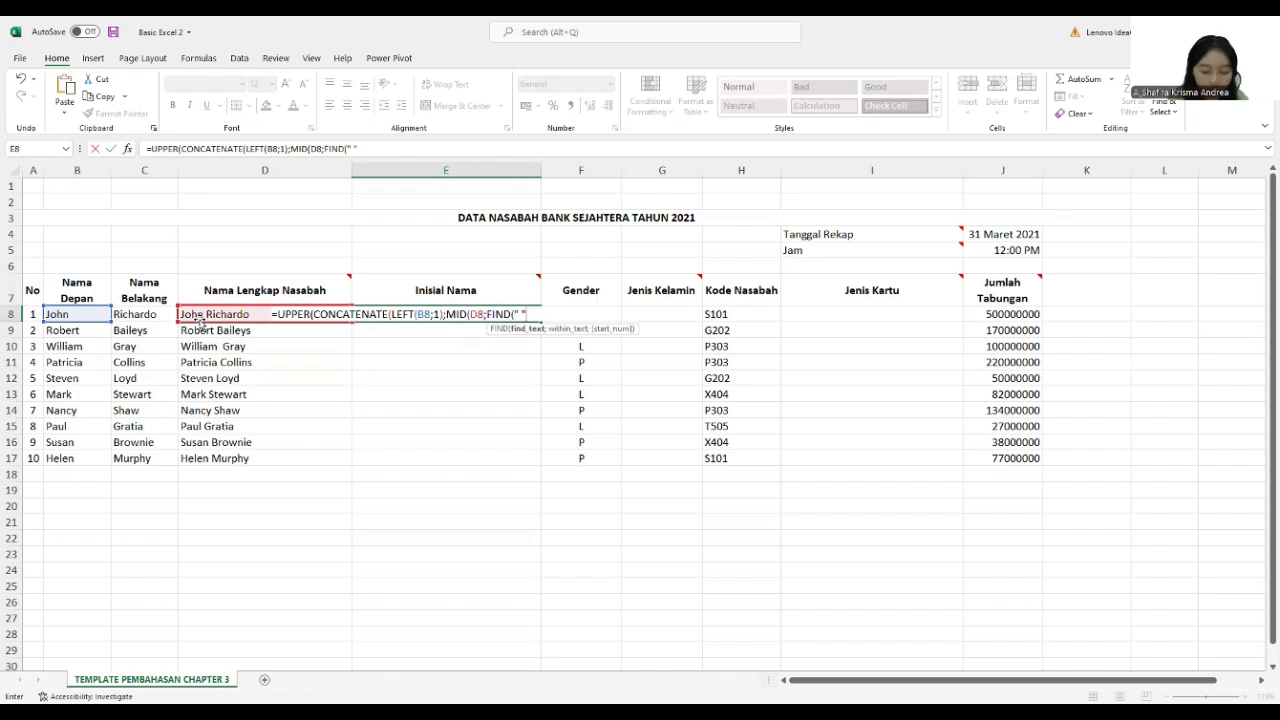
text(;)
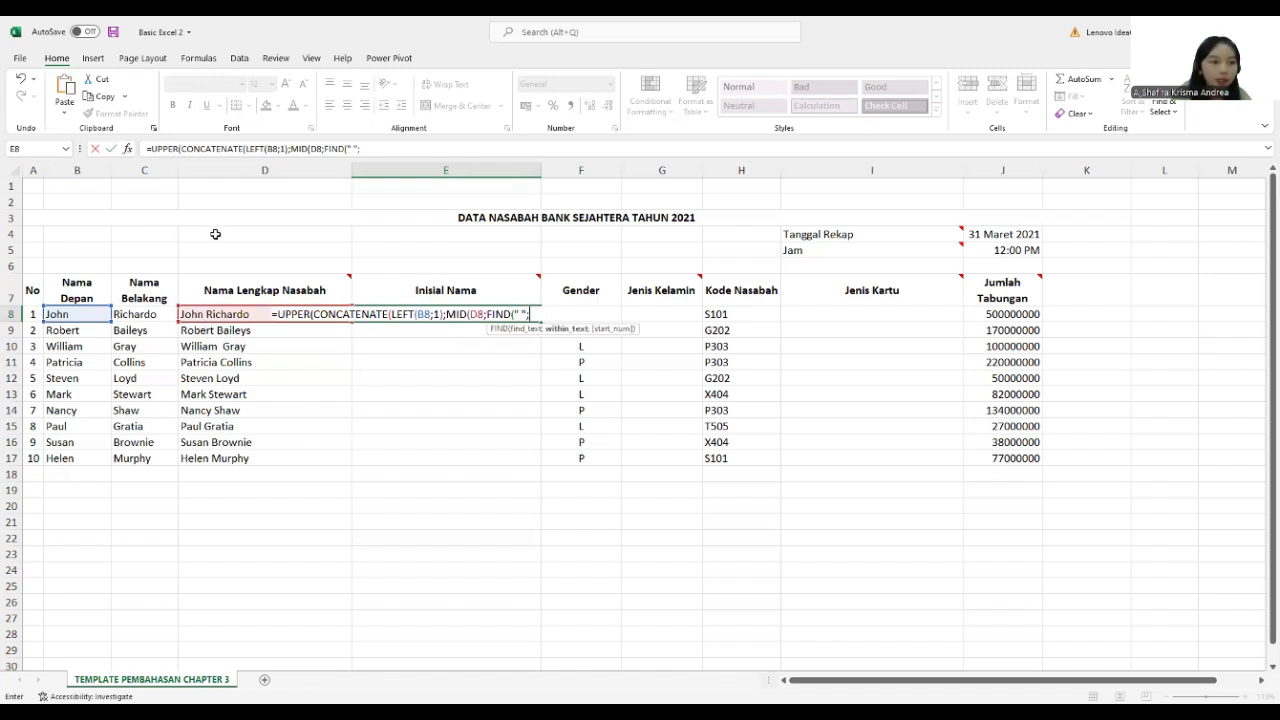
click(209, 315)
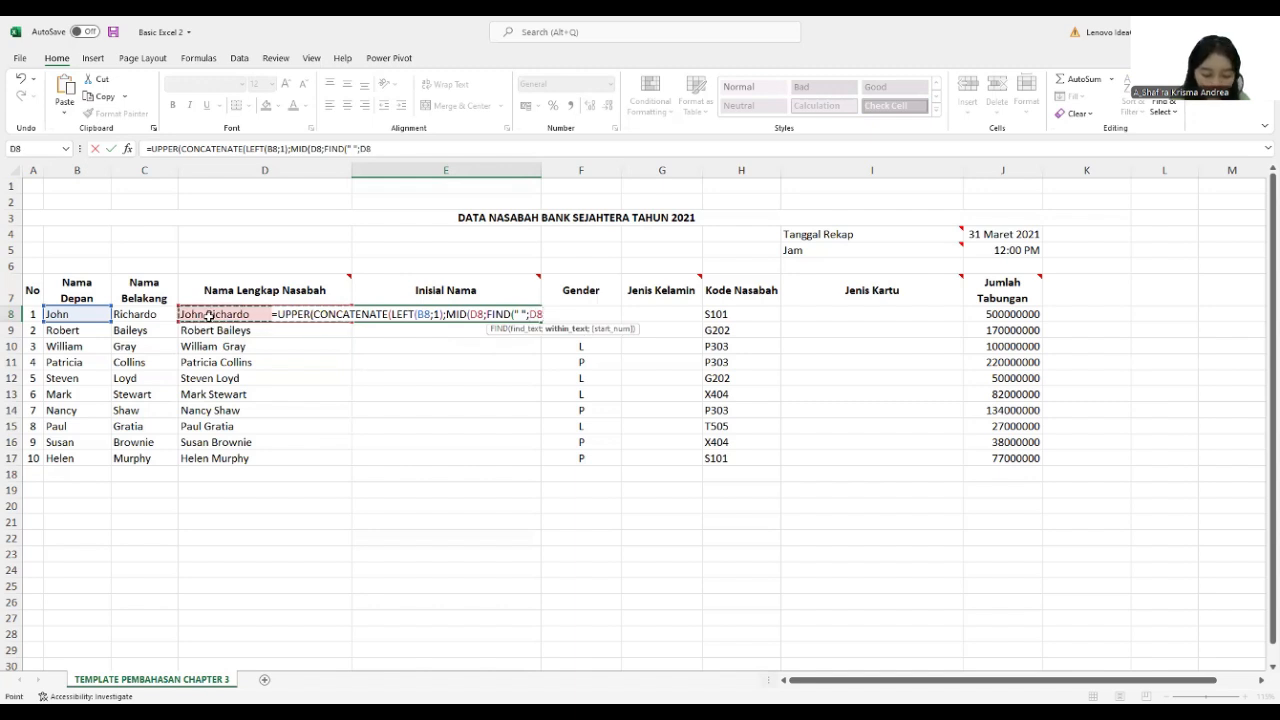
text(;1)
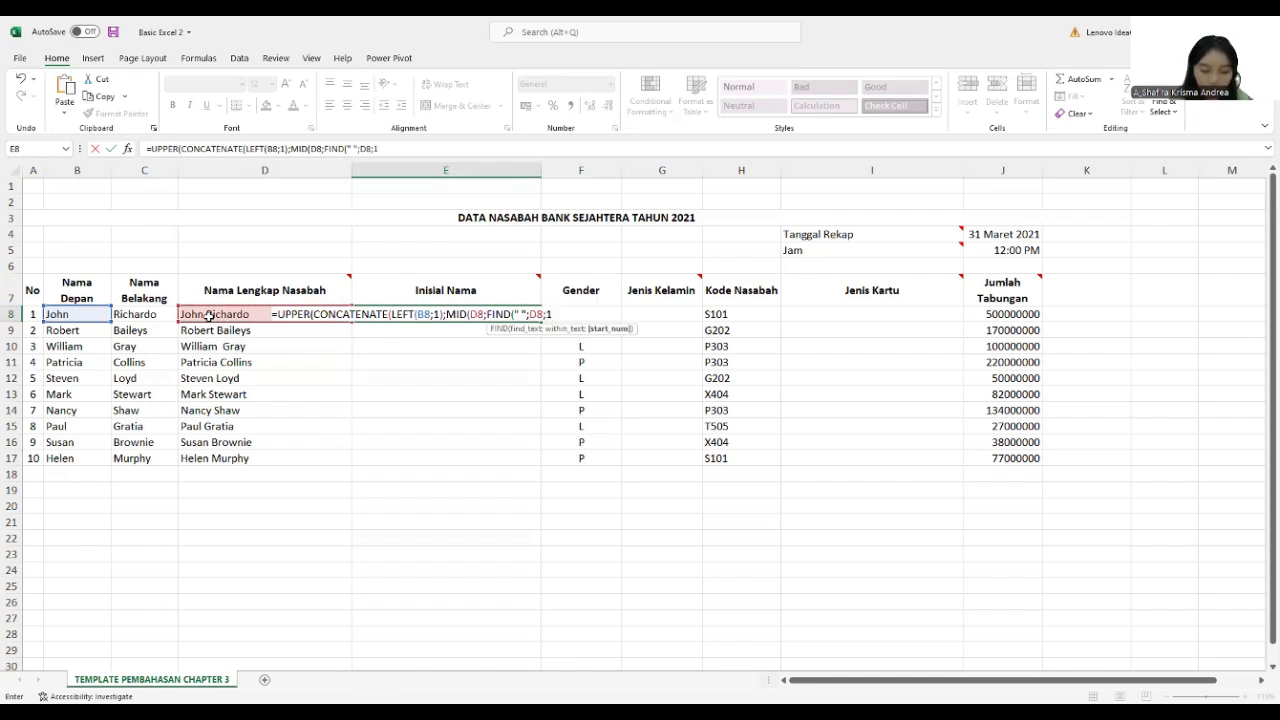
text())
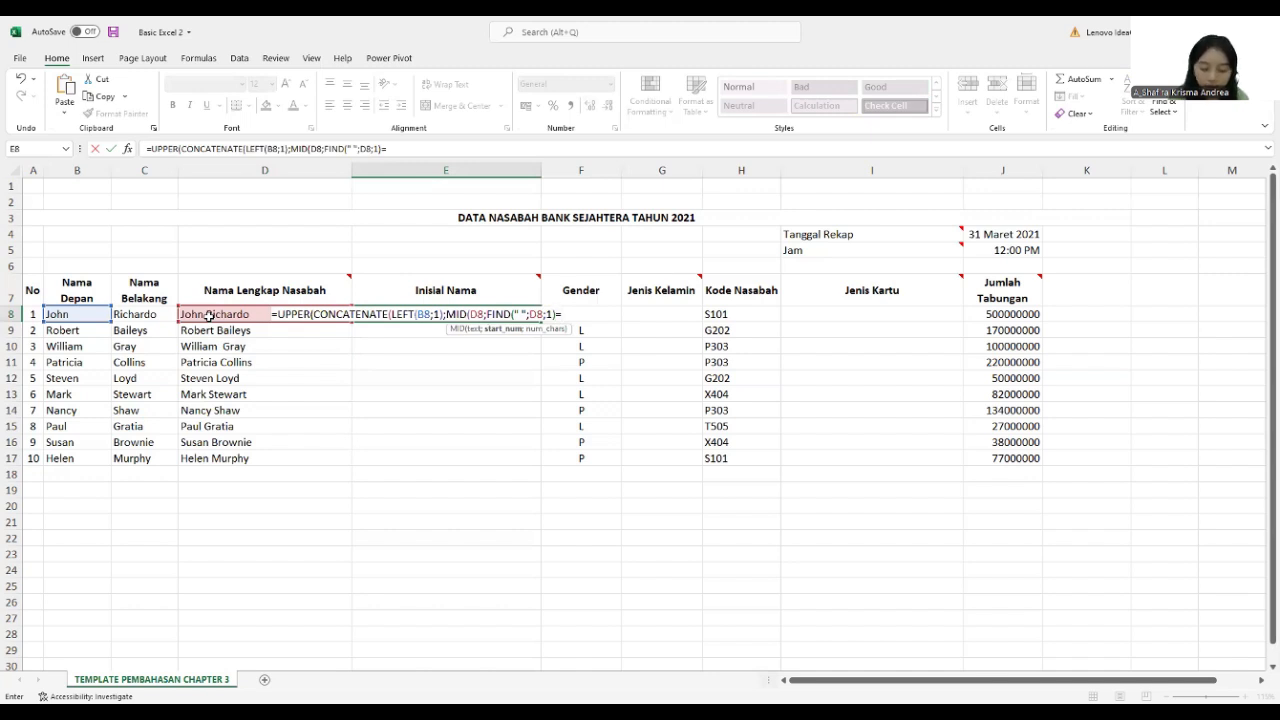
text(+)
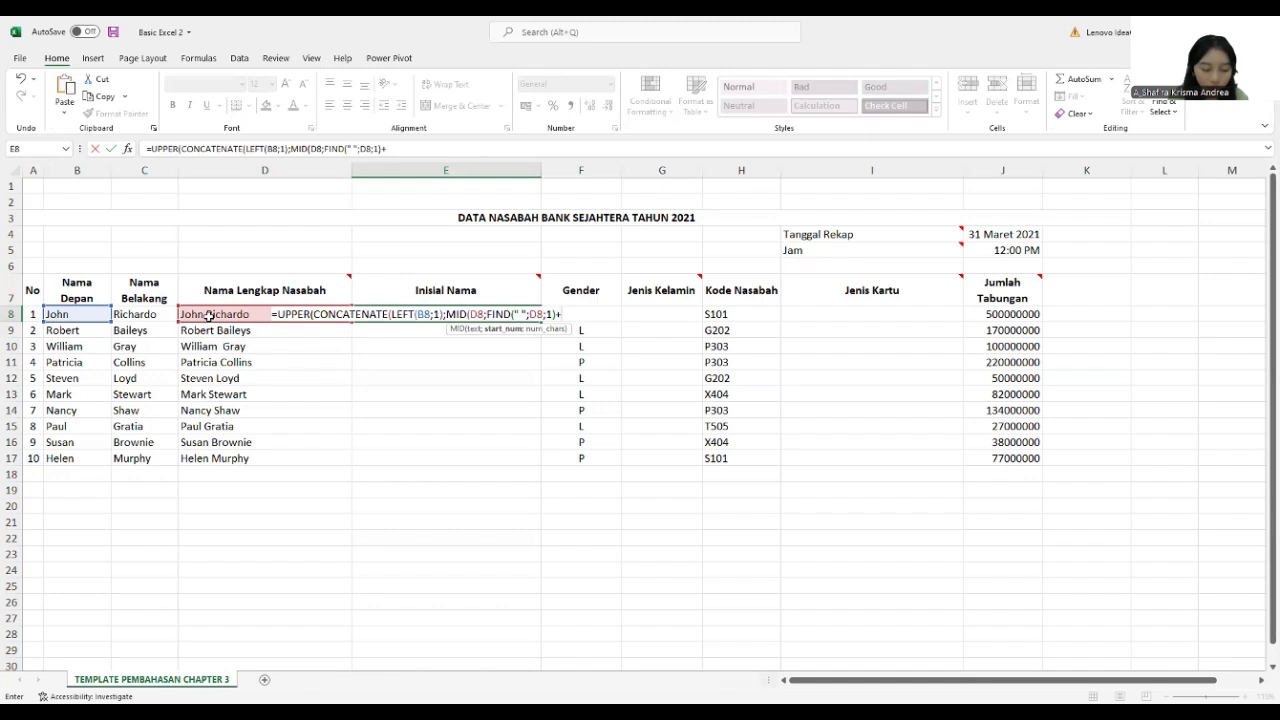
text(1)
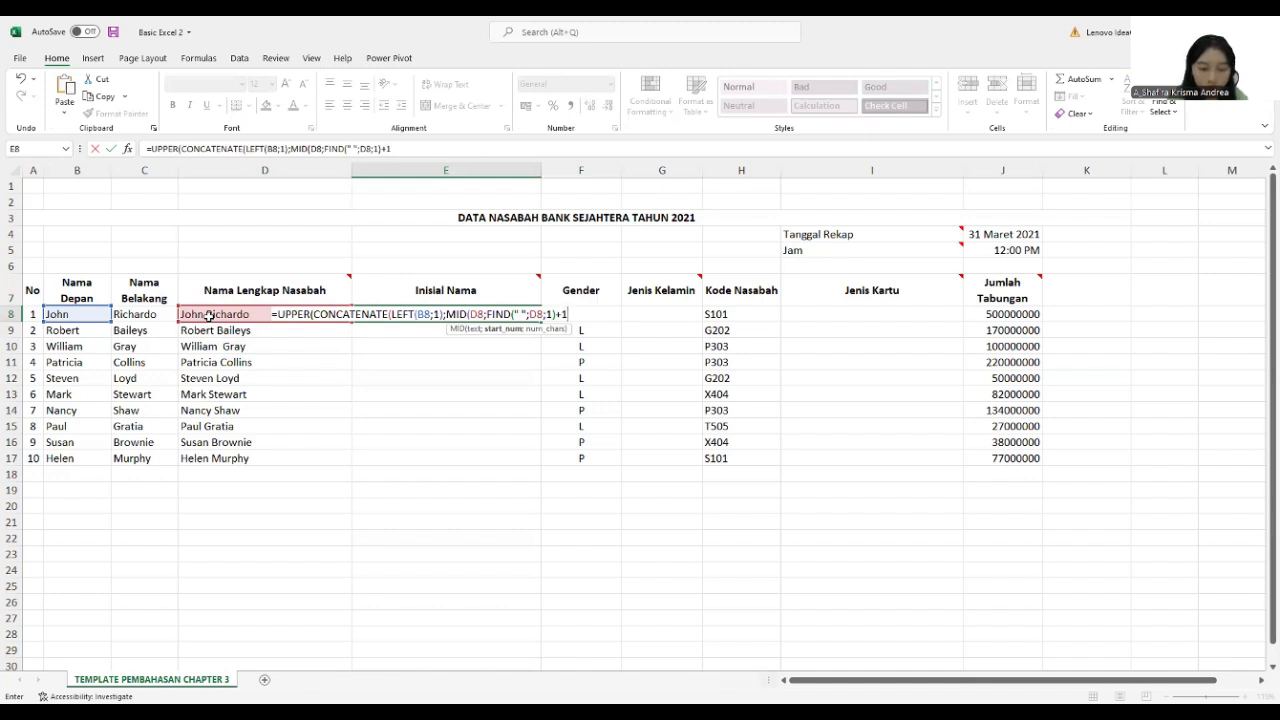
- Complete E8's formula with a MID length of 1 and all closing parentheses, and fill it down the Inisial Nama column through E17
text(;1)
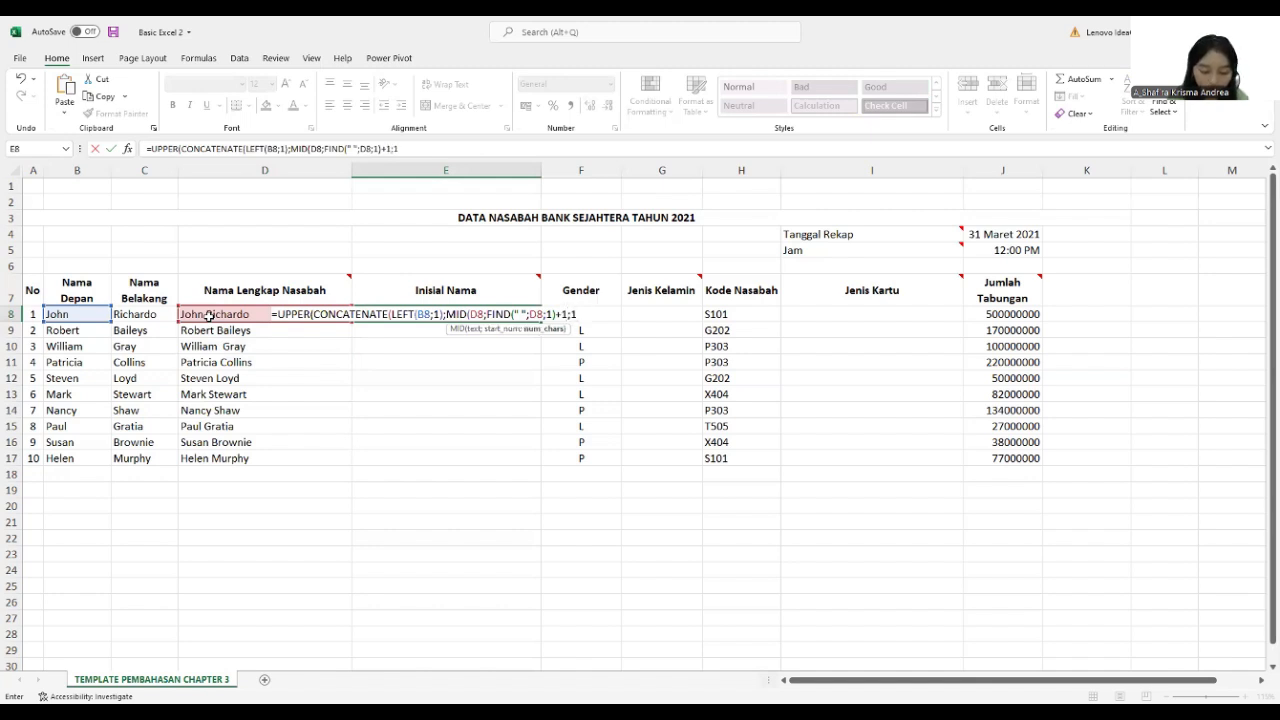
text())))
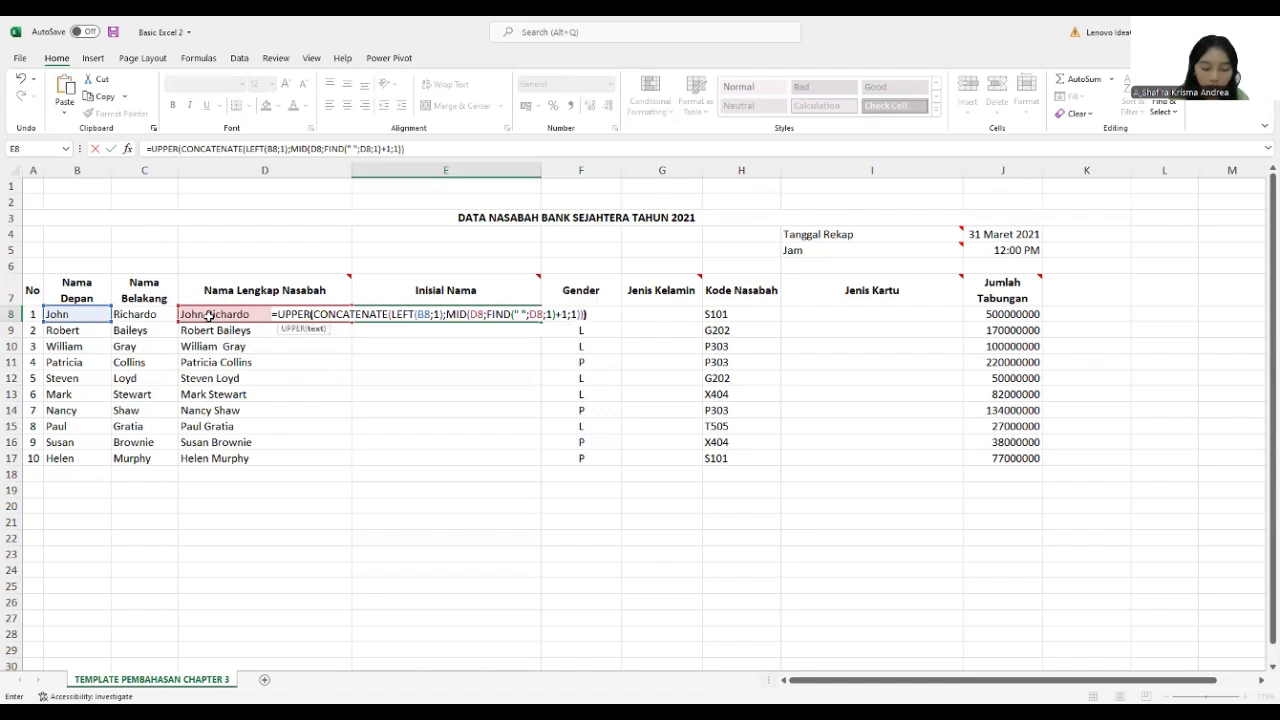
key(Return)
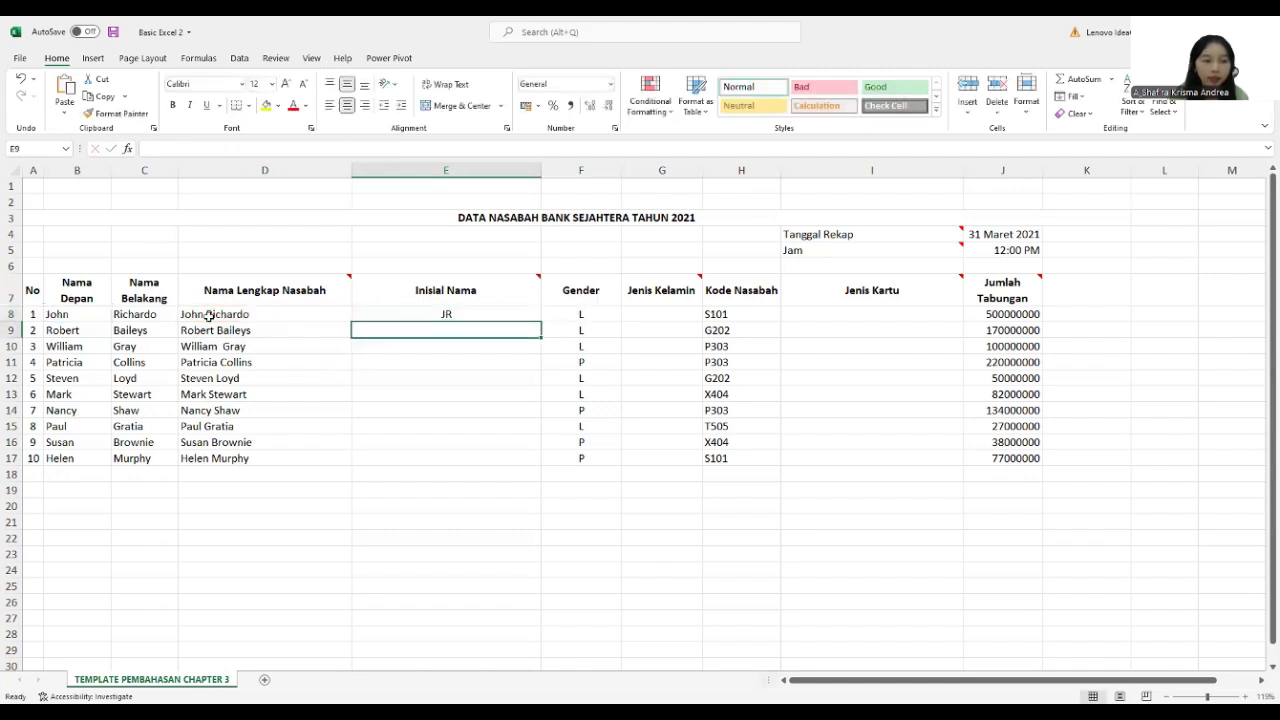
click(502, 312)
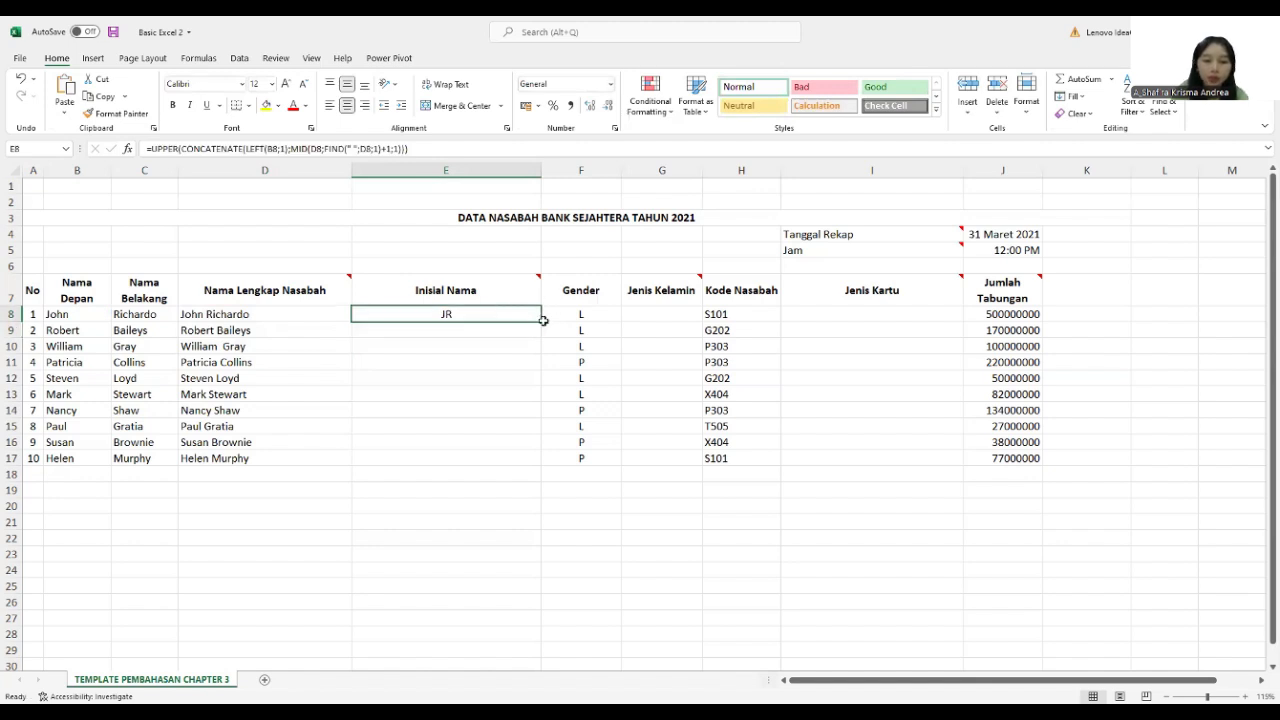
drag(540, 320, 530, 466)
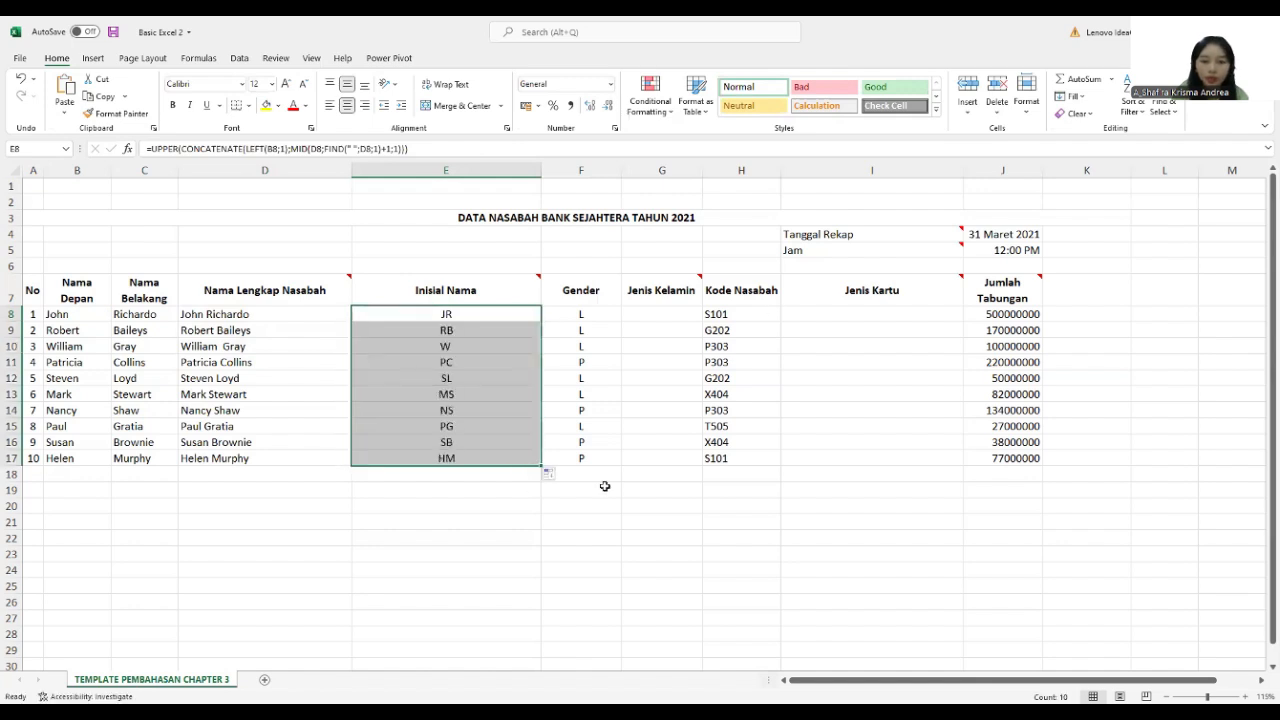
- Widen the Jenis Kelamin column to about twice its width and begin an IF formula in G8
click(641, 316)
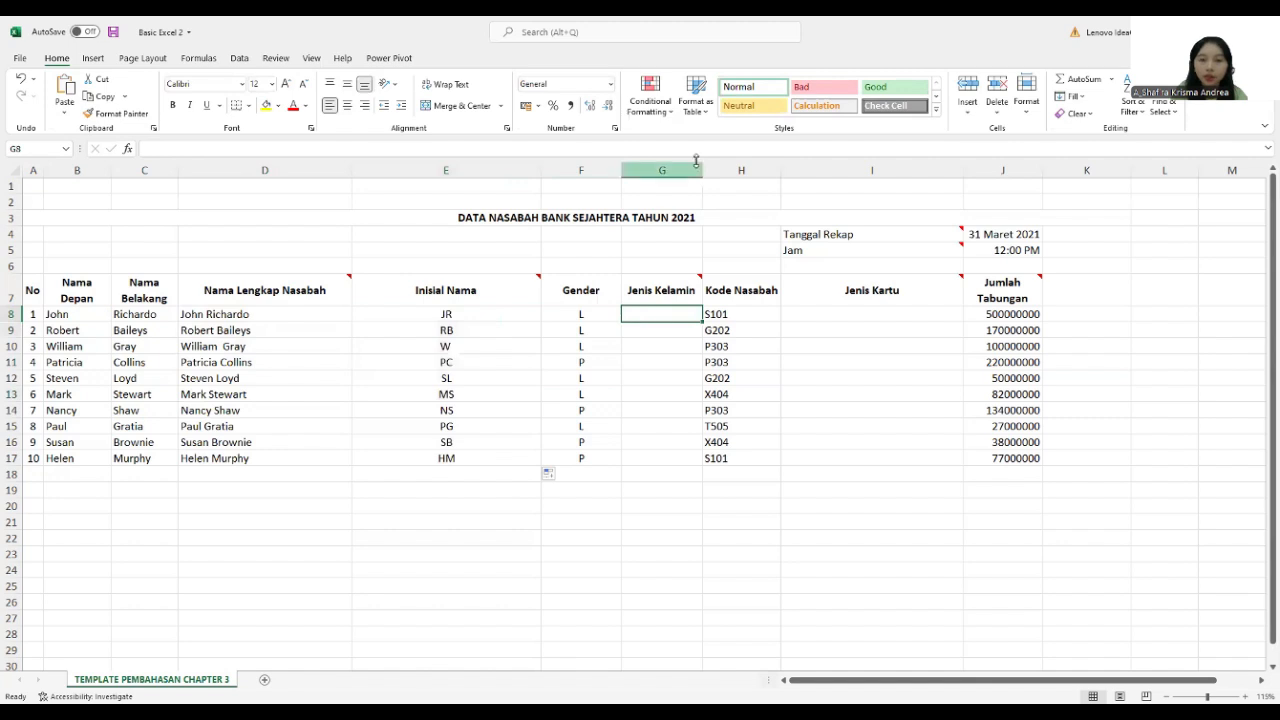
drag(697, 171, 771, 171)
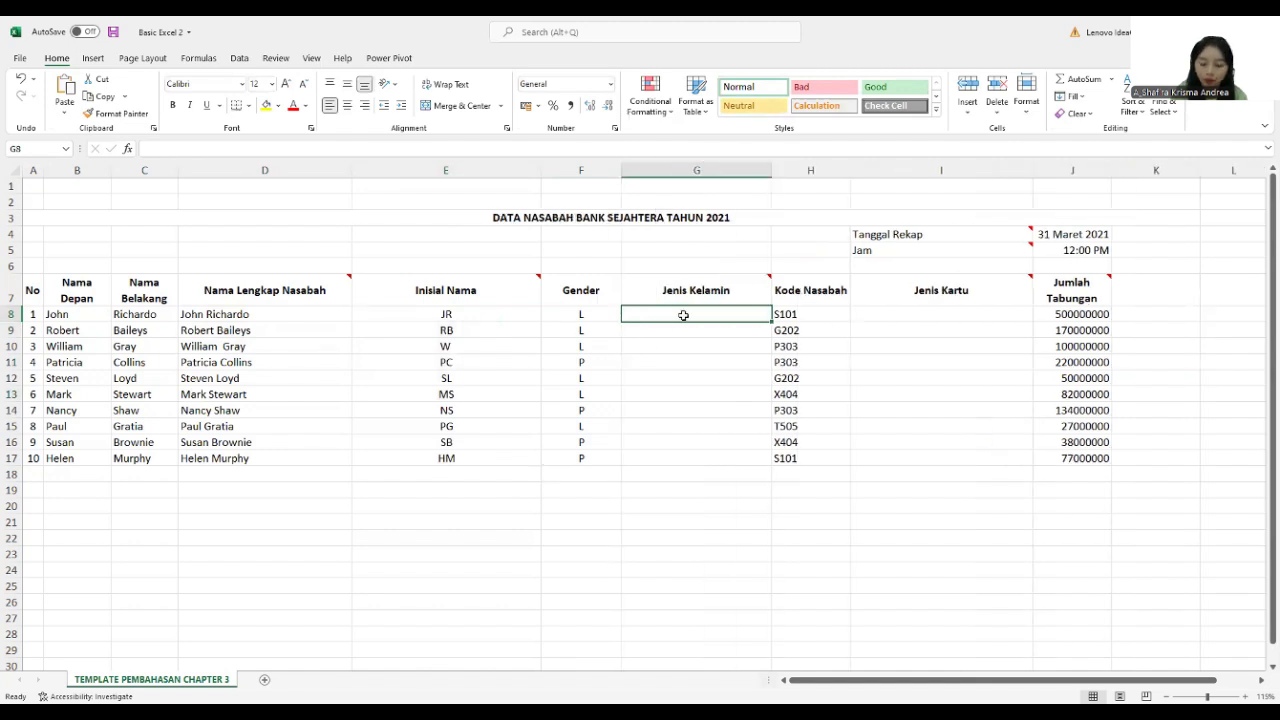
text(=)
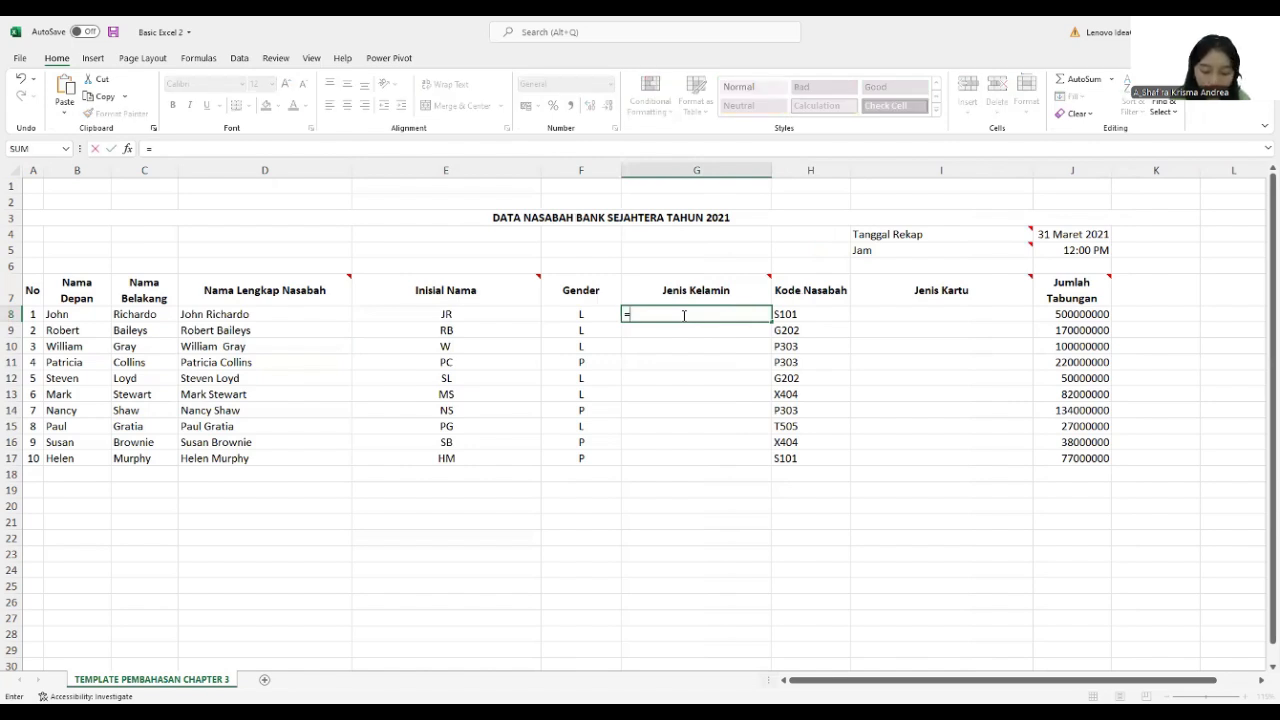
text(IF)
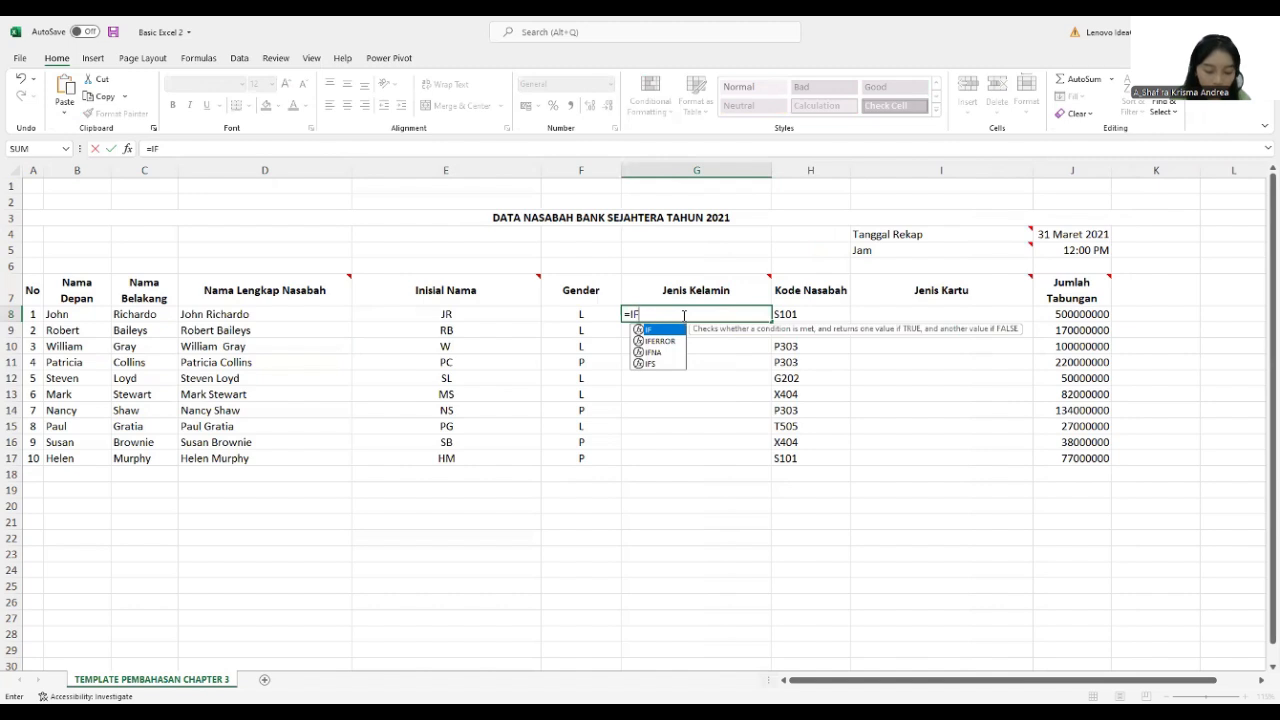
text(()
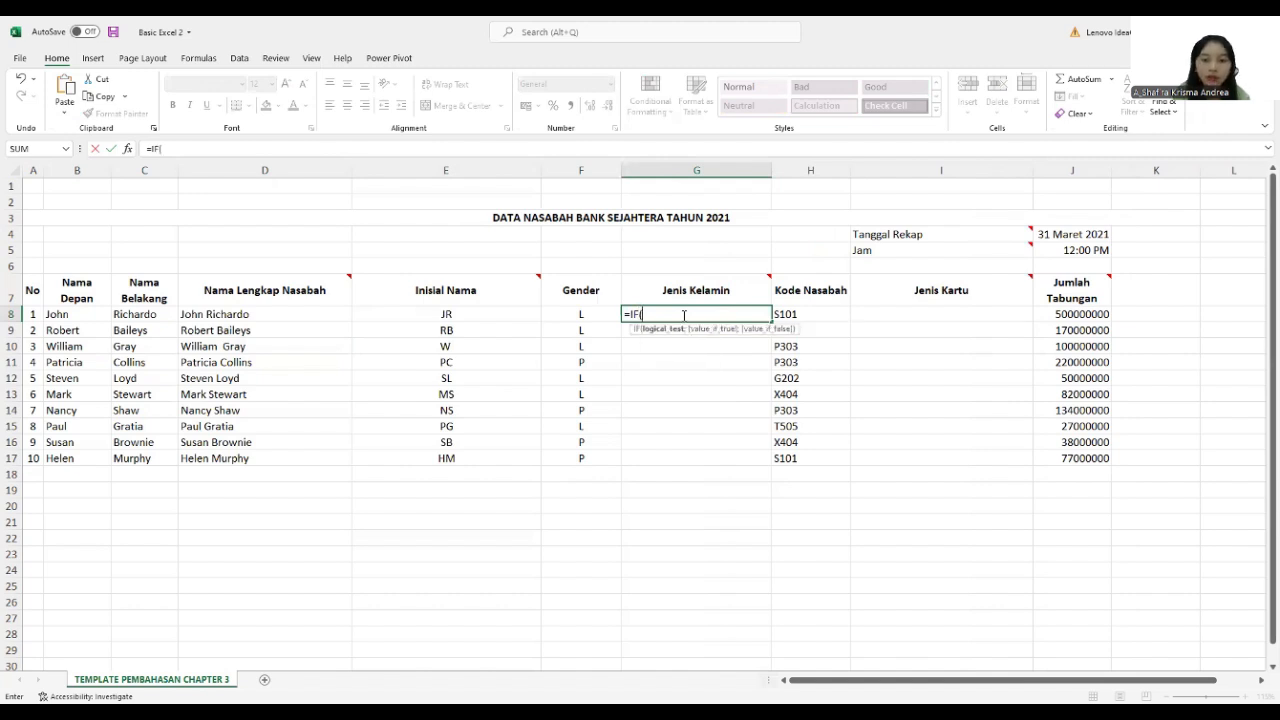
- Enter F8="L" as the condition of G8's IF formula and "Laki-Laki" as its value if true
click(568, 313)
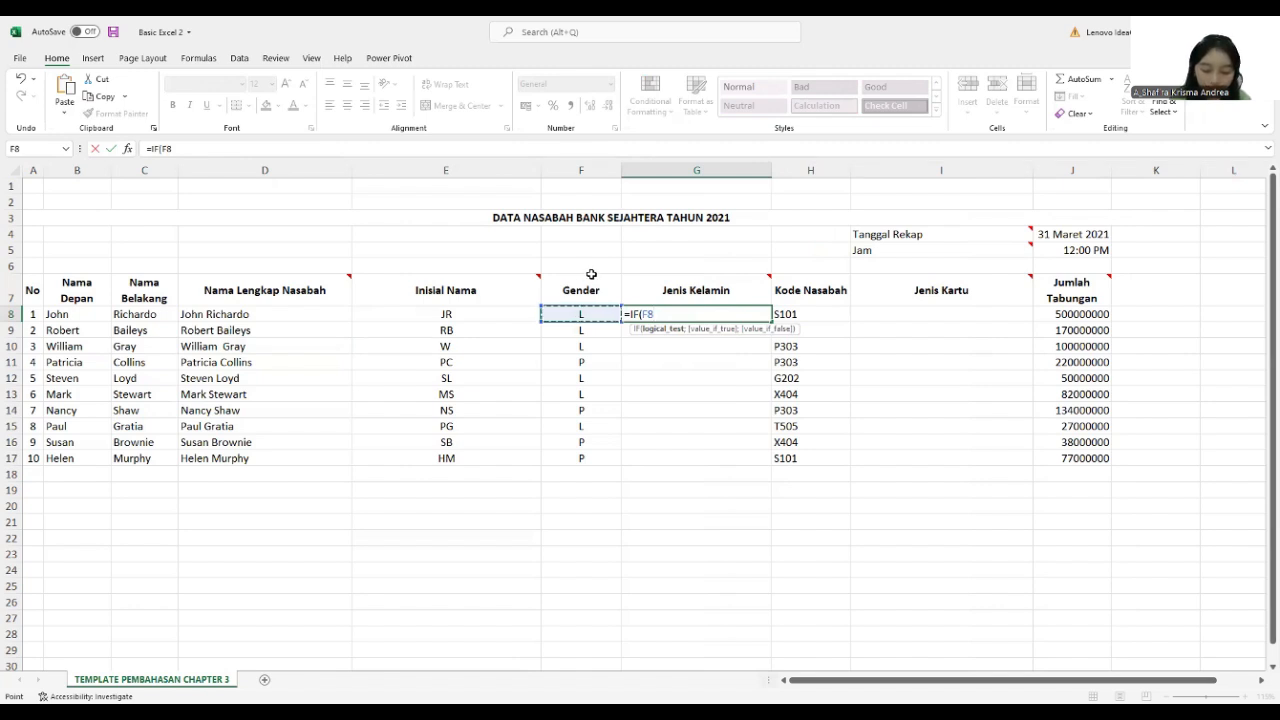
text(=)
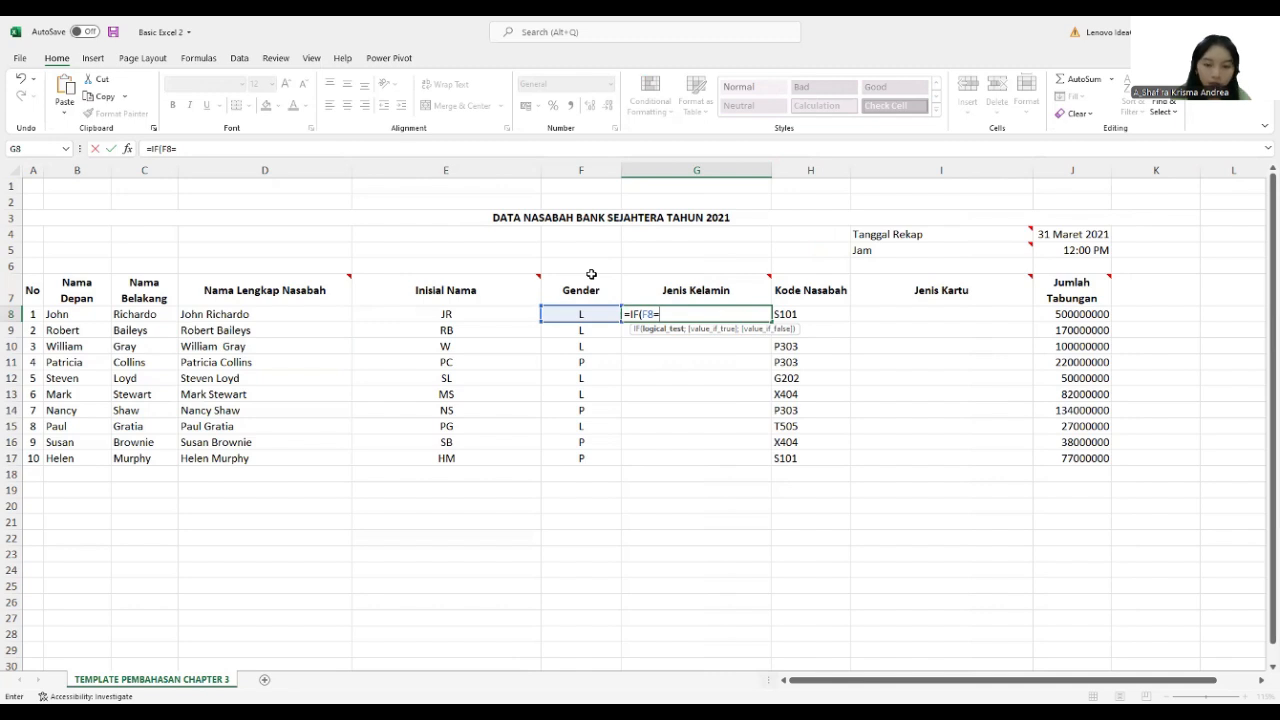
text("L")
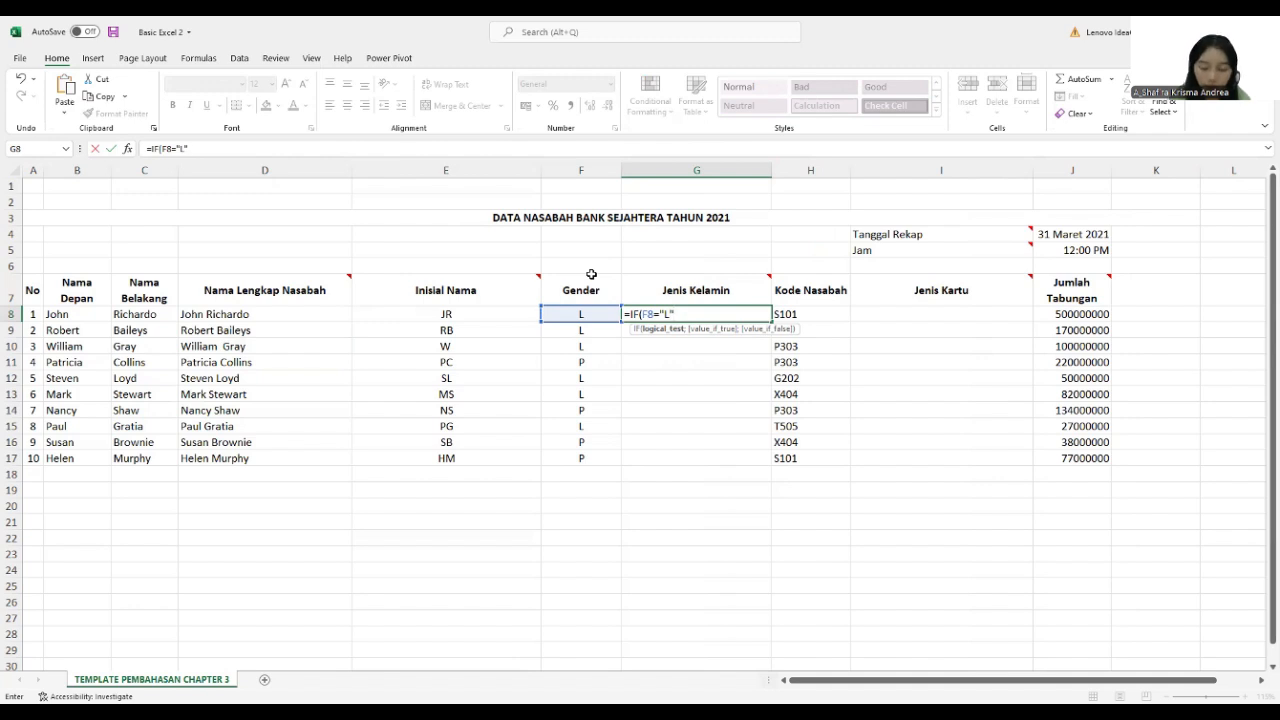
text(;")
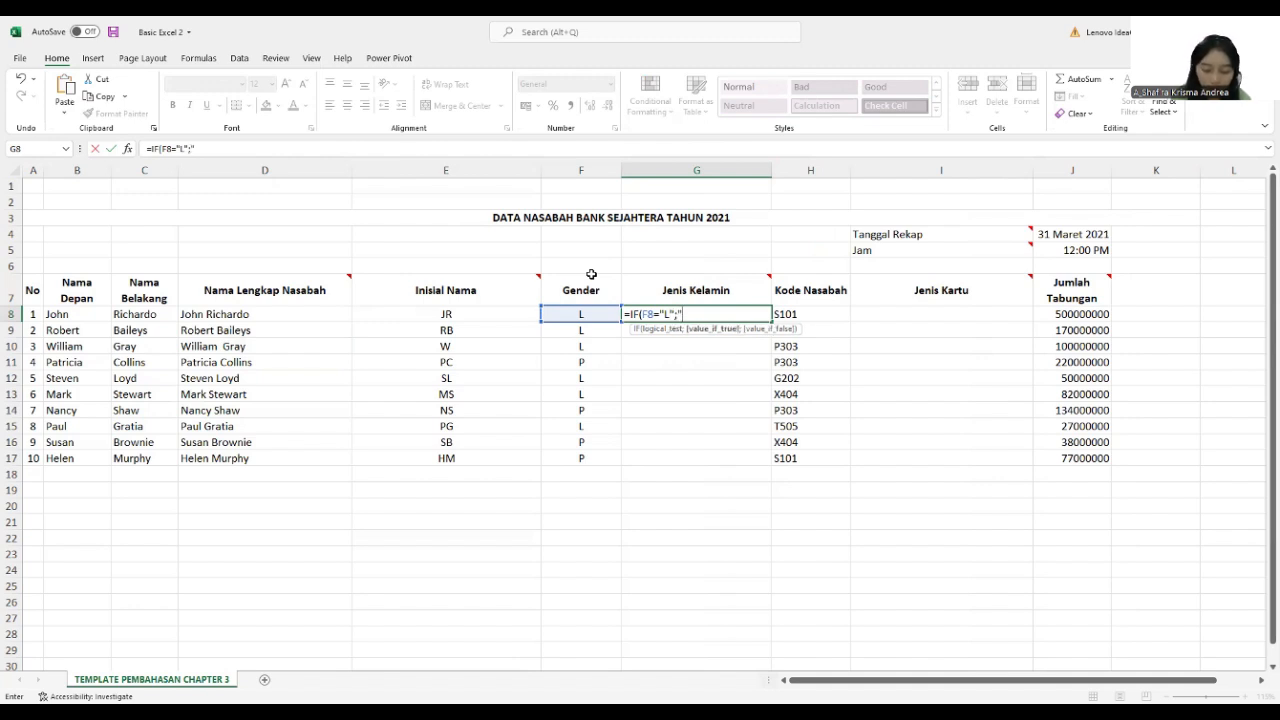
text(Lak)
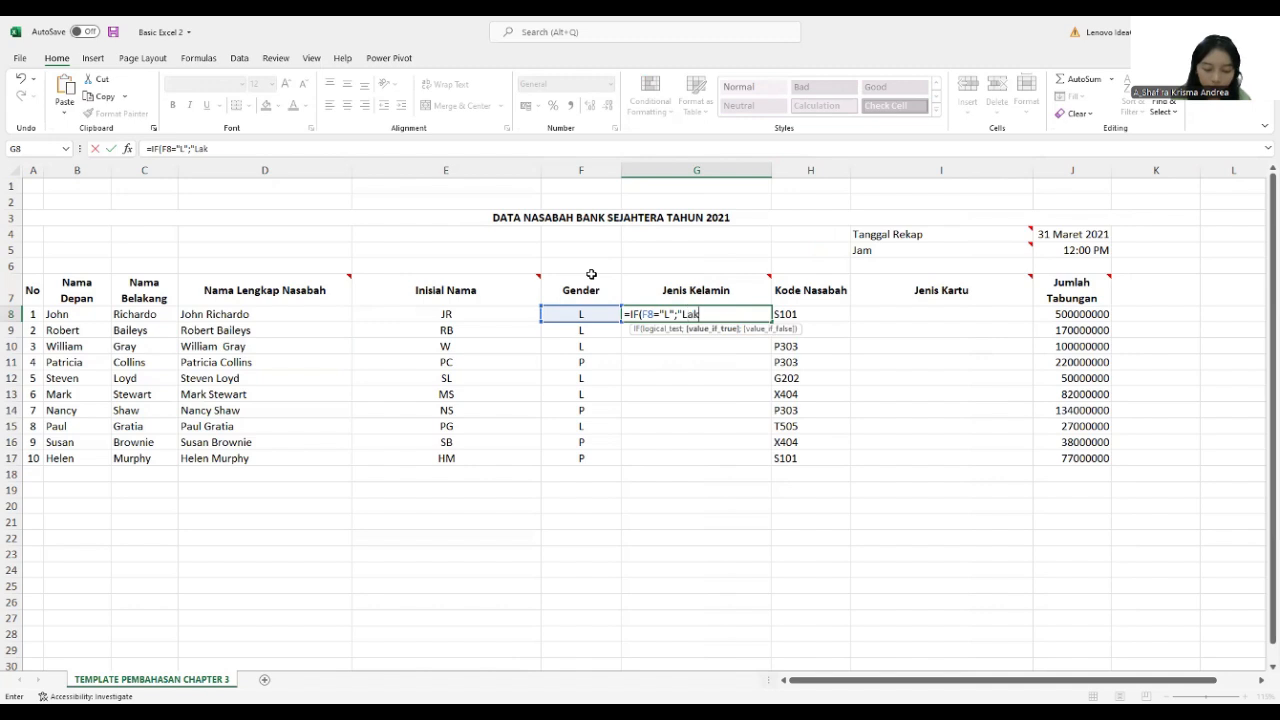
text(i-Laki)
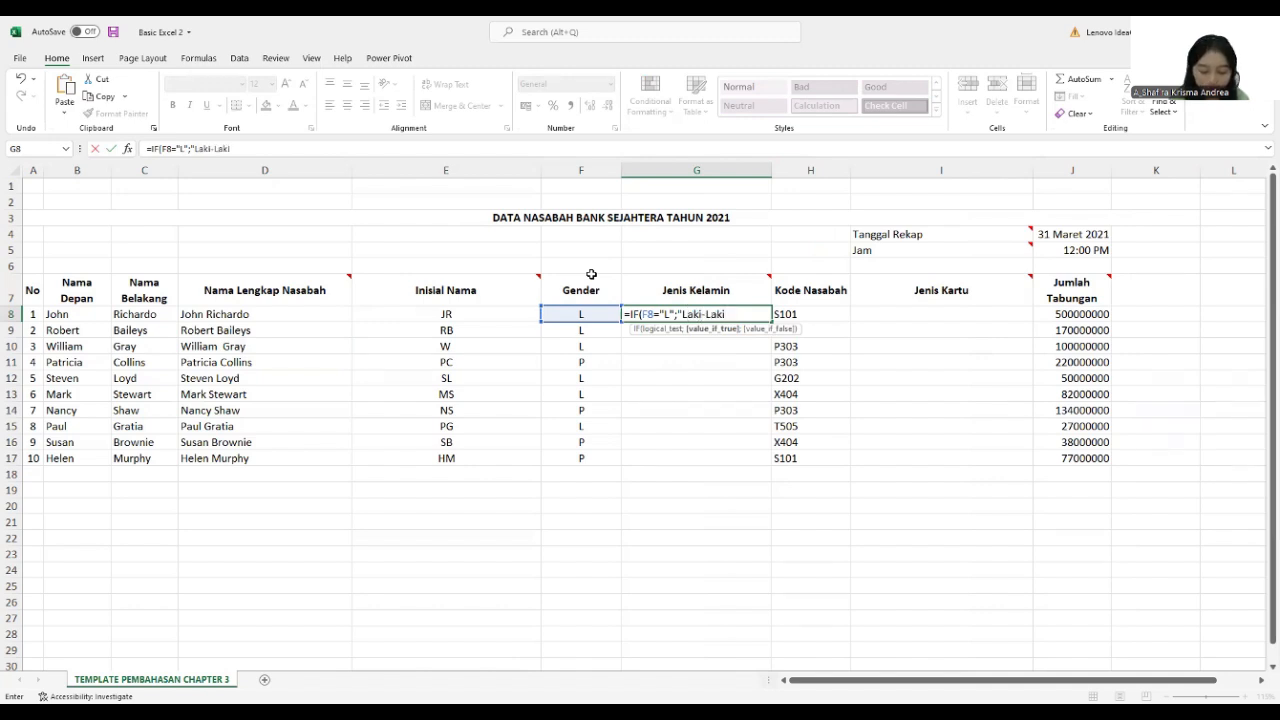
text(")
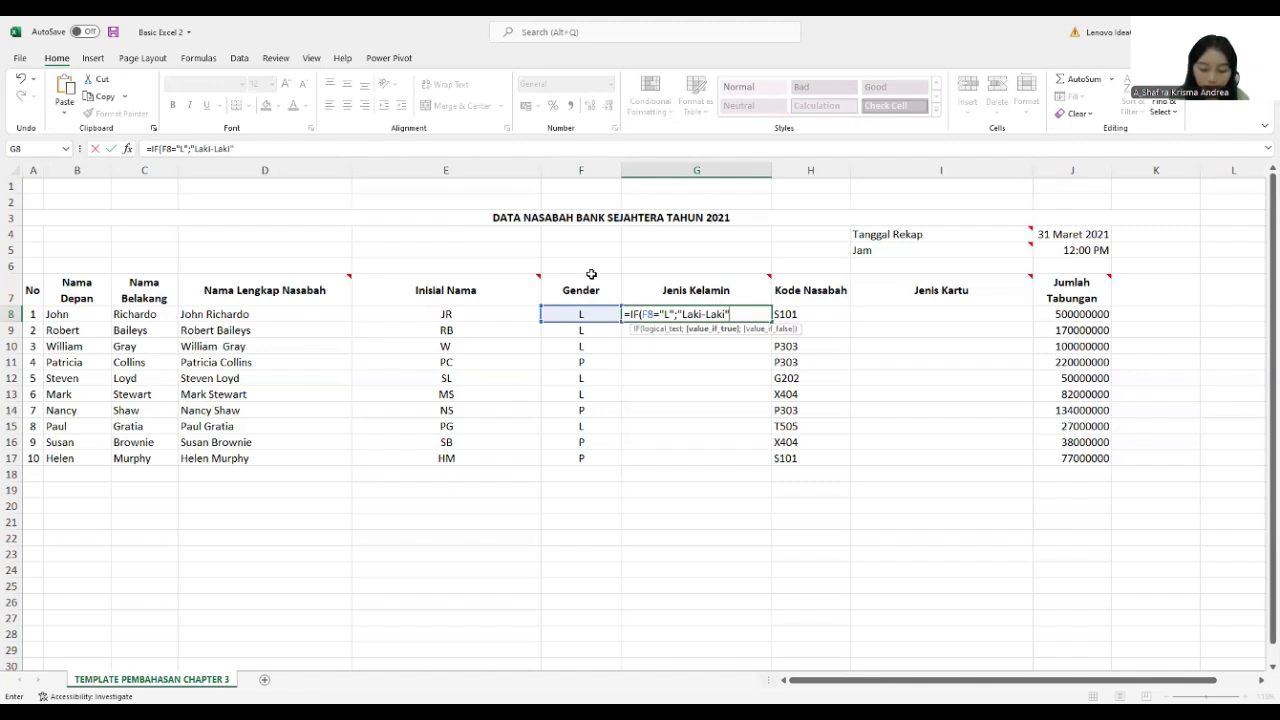
- Complete G8's IF formula with "Peremuan" as the value if false and fill it down the Jenis Kelamin column through G17
text(;)
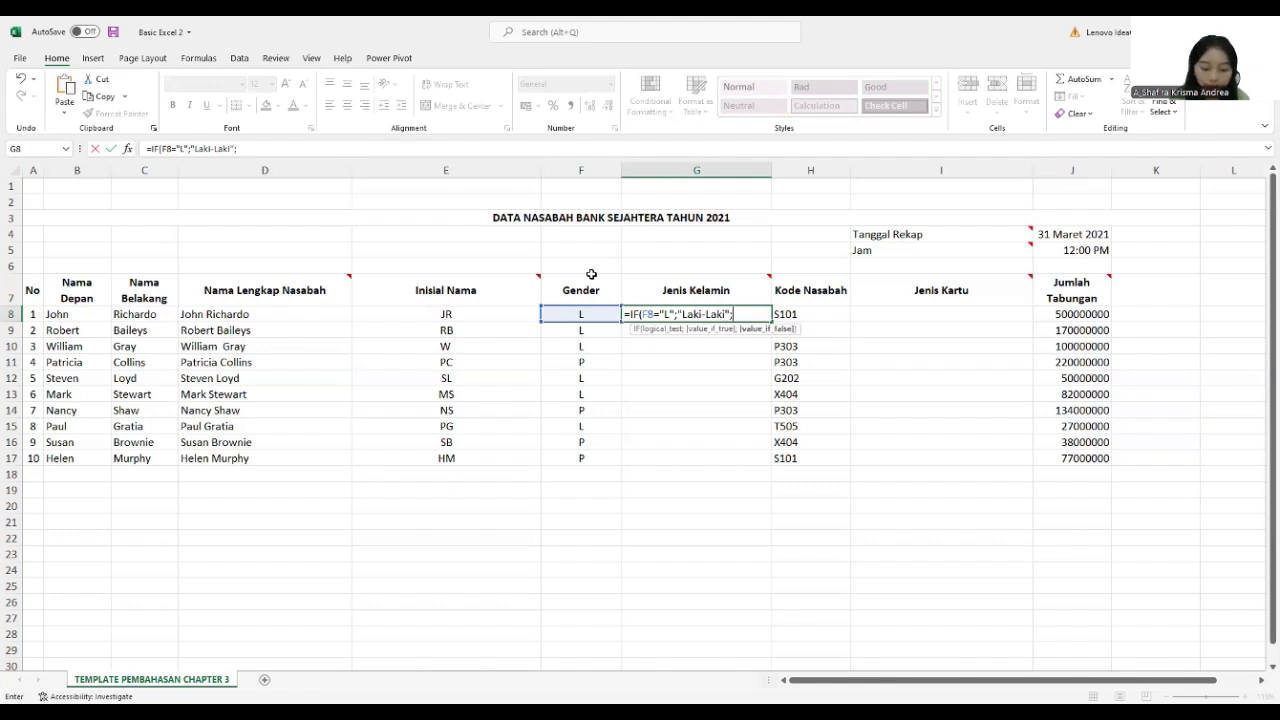
text(")
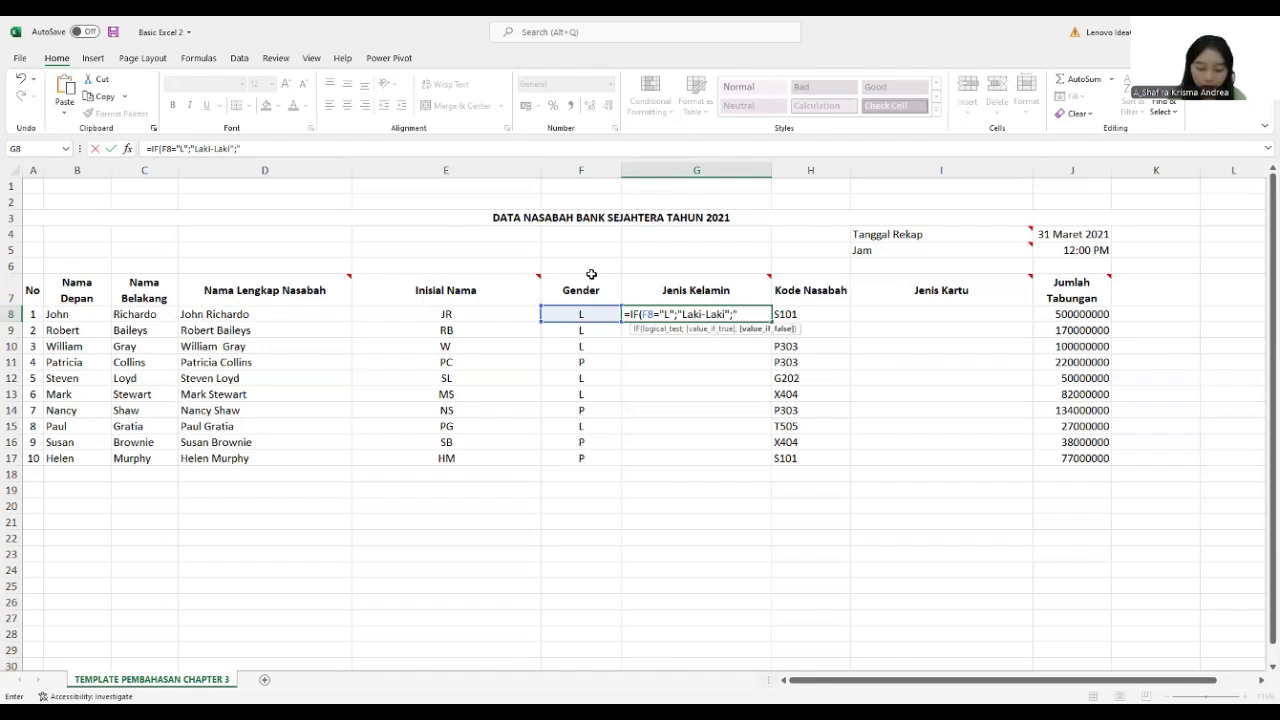
text(Peremuan)
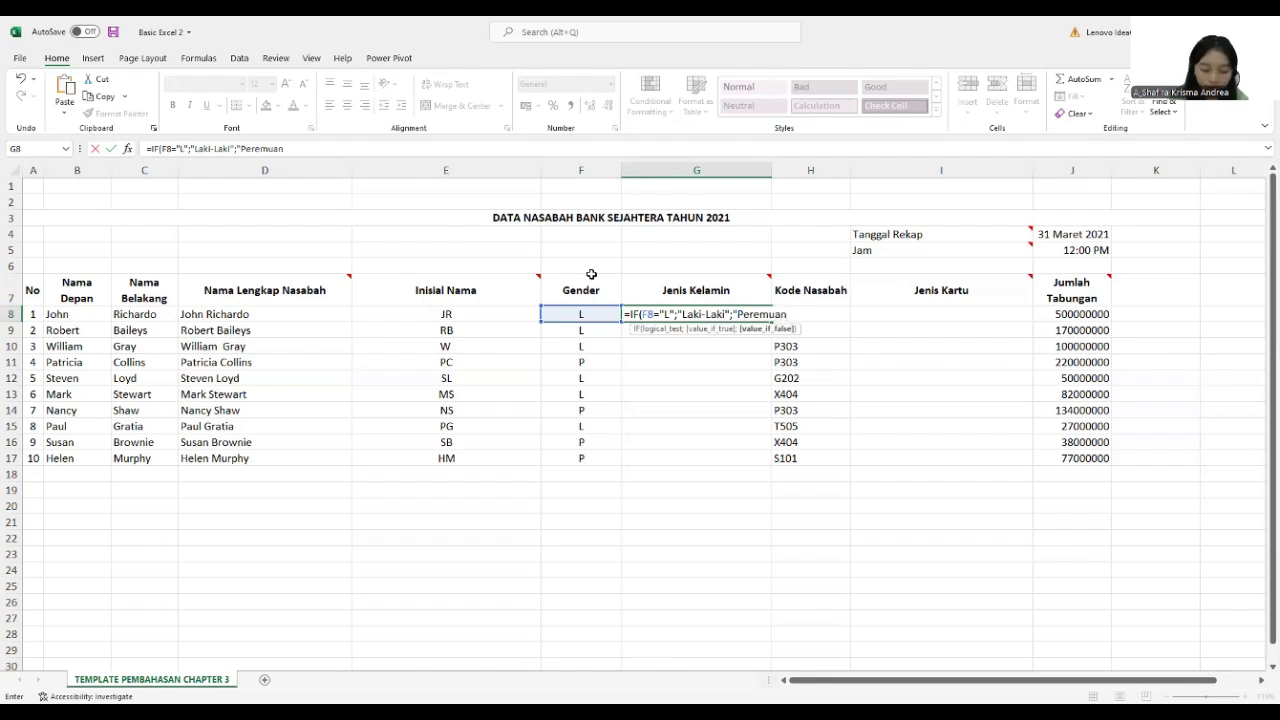
text(")
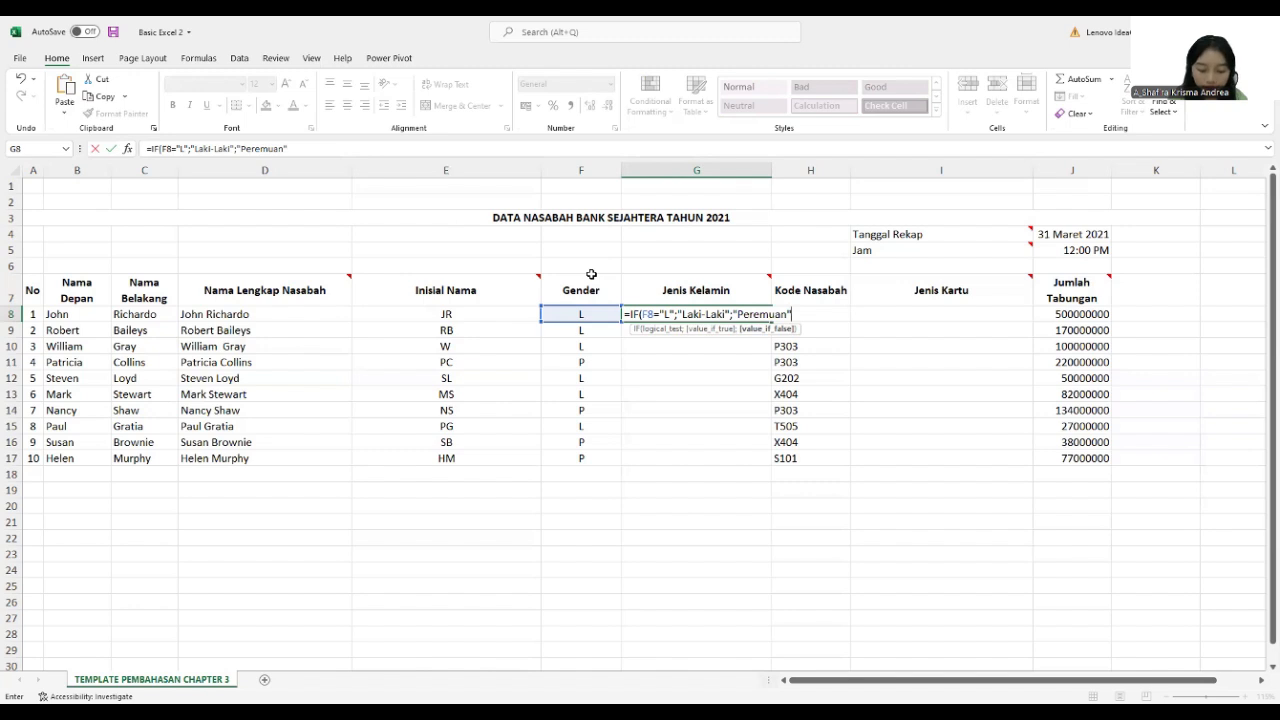
text())
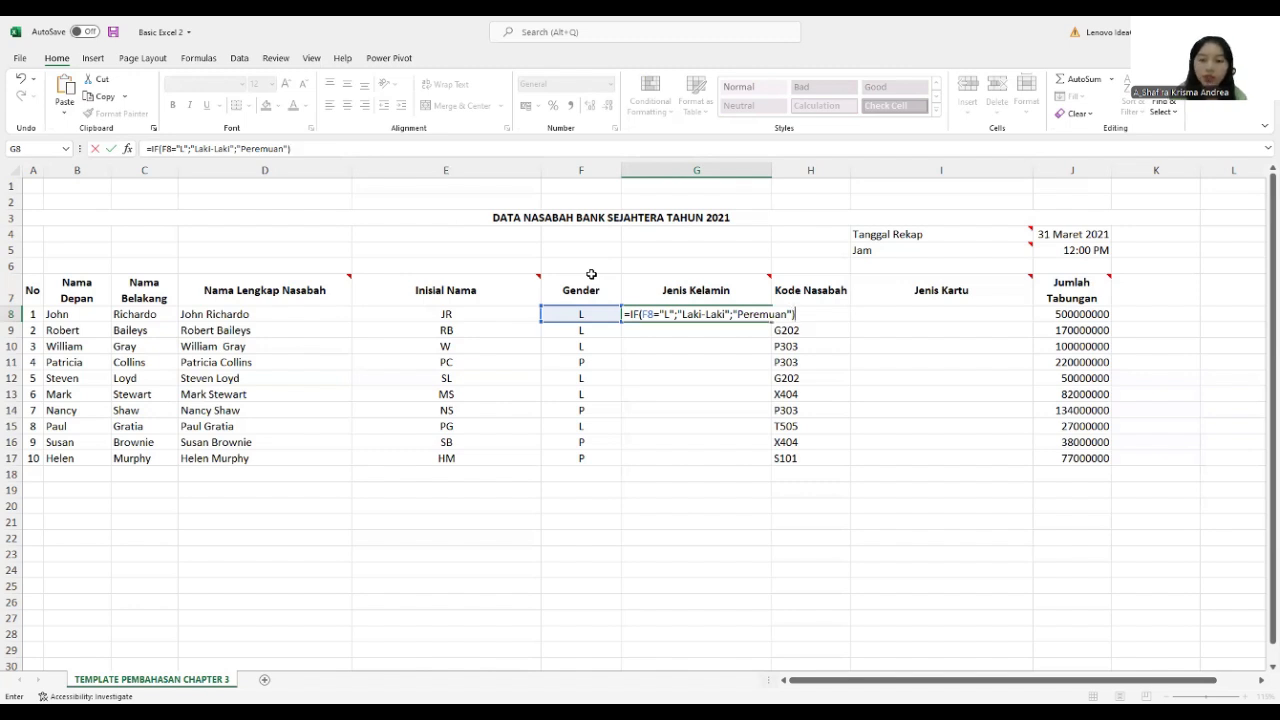
key(Return)
click(725, 313)
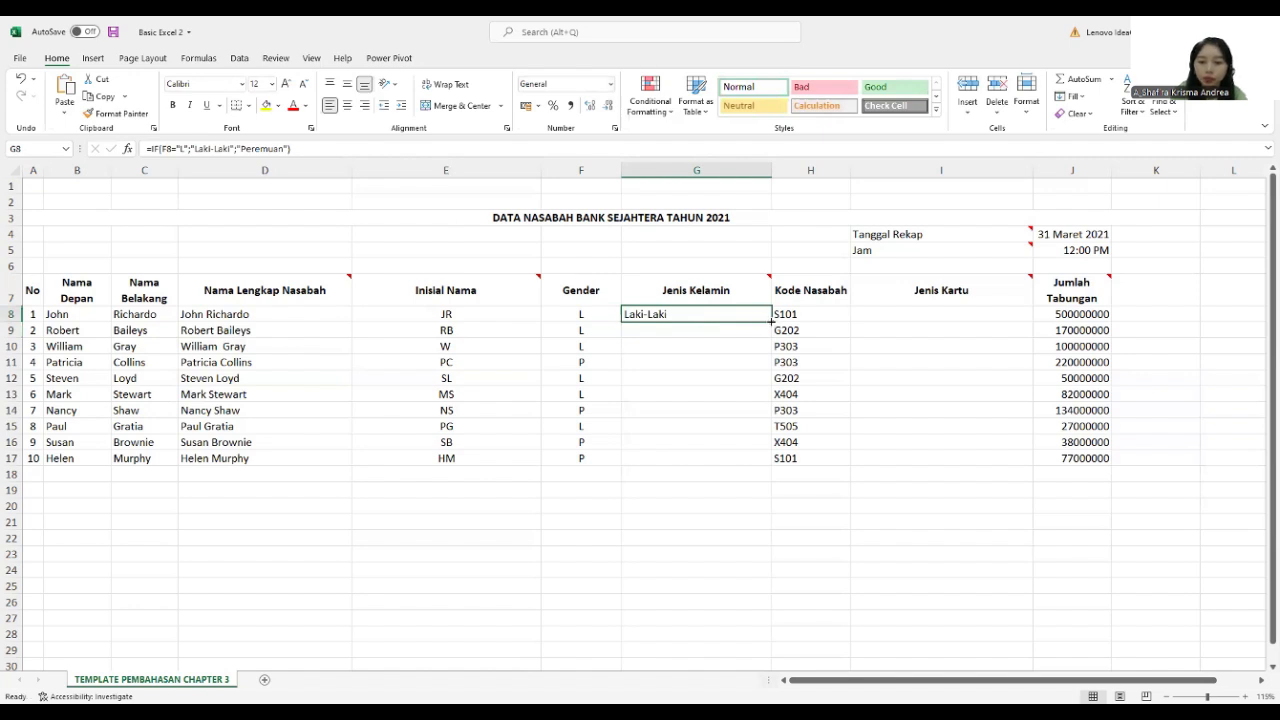
drag(771, 321, 748, 468)
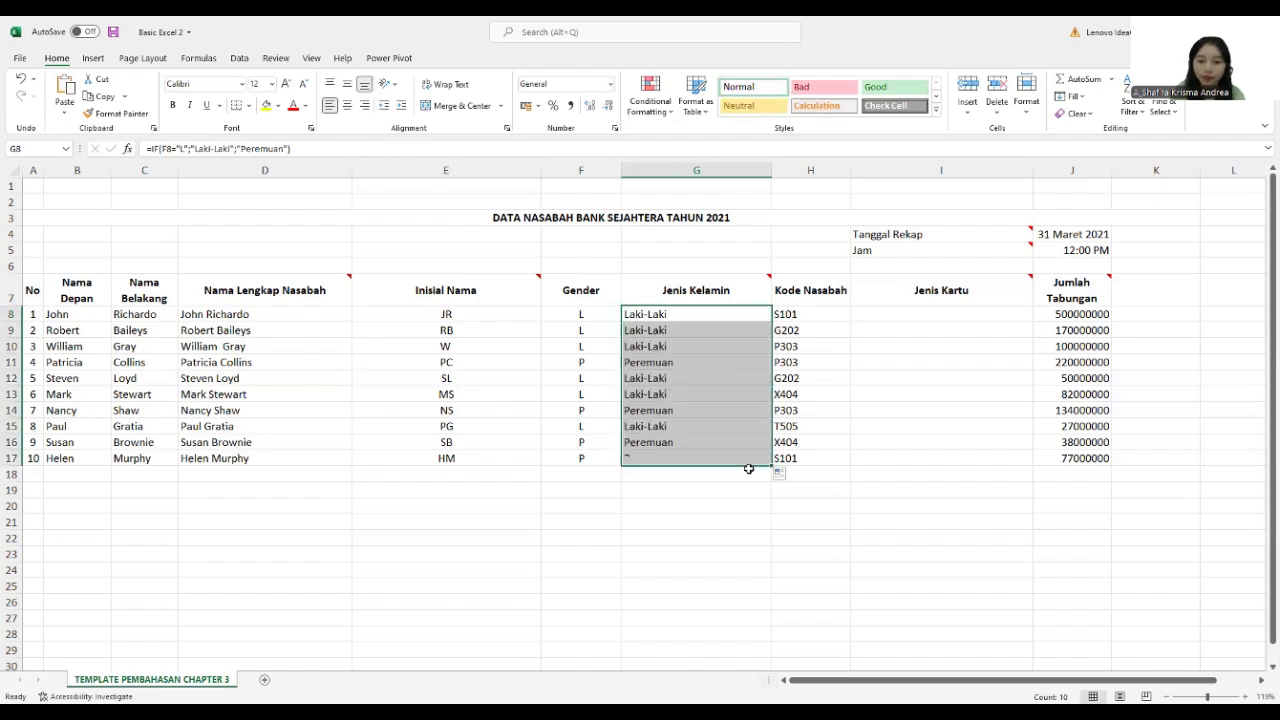
- Widen the Jenis Kartu column to about twice its width and select I8
click(886, 314)
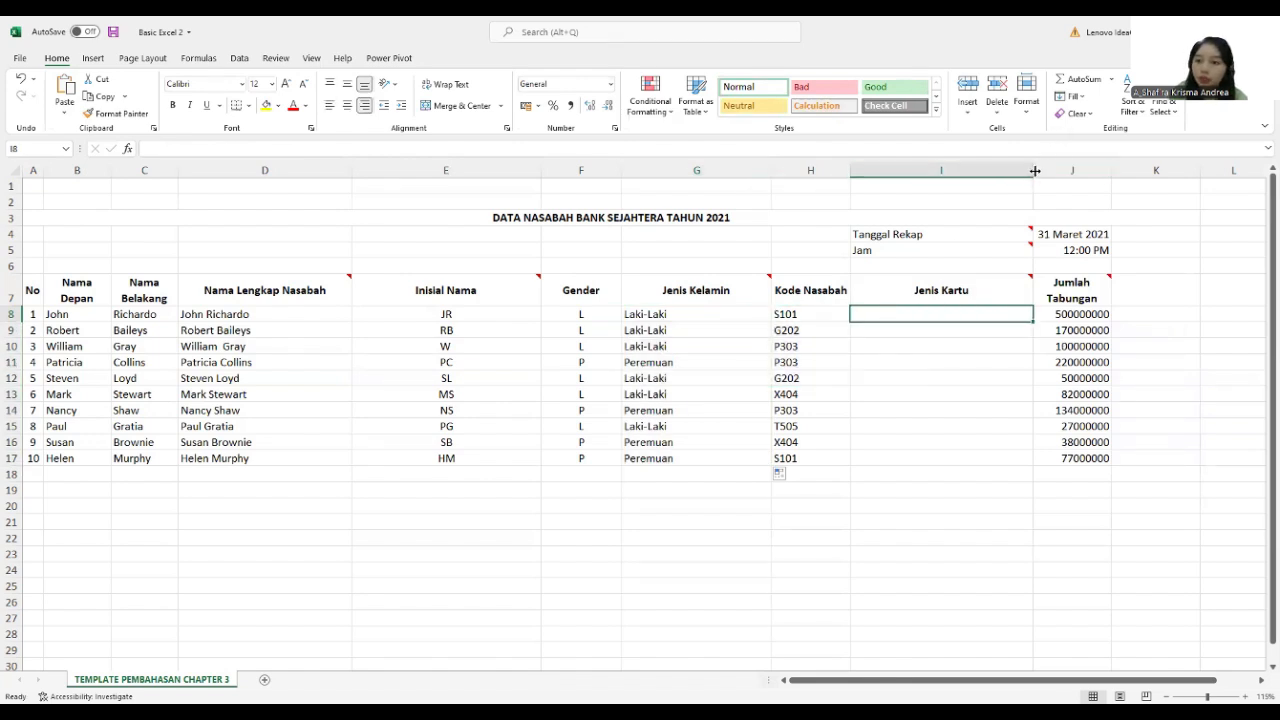
drag(1035, 171, 1091, 164)
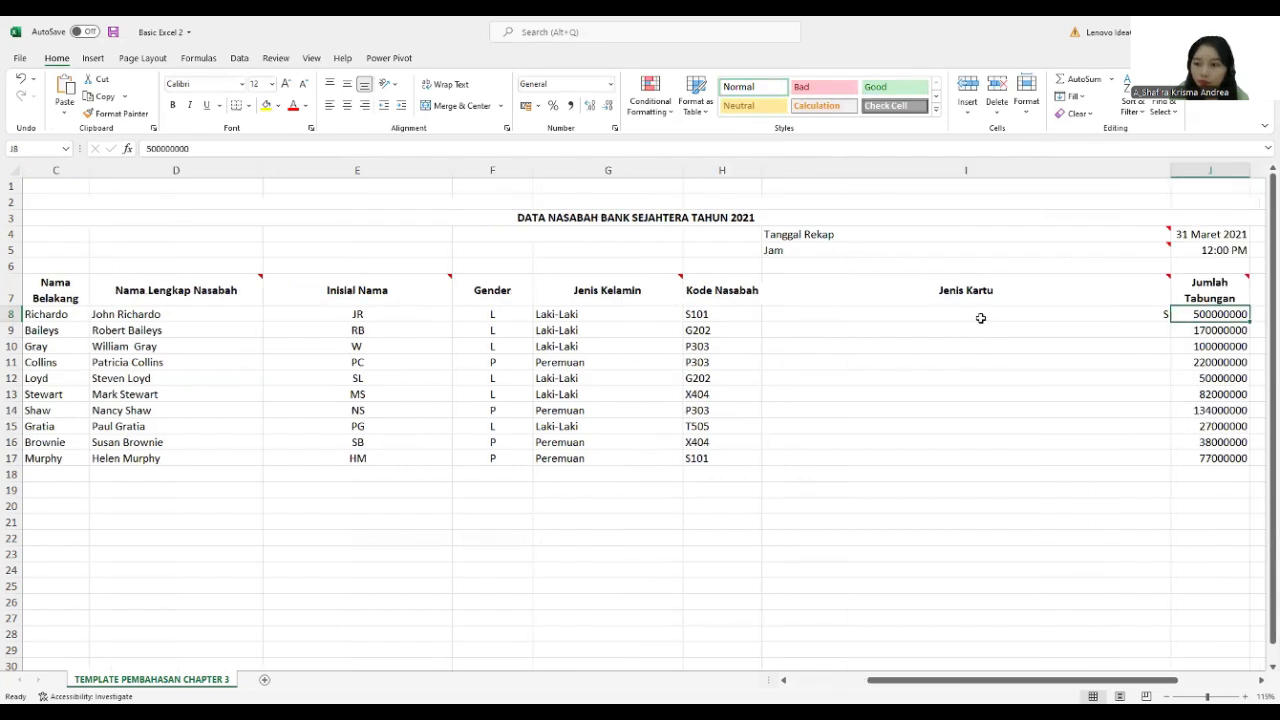
click(981, 317)
double_click(981, 317)
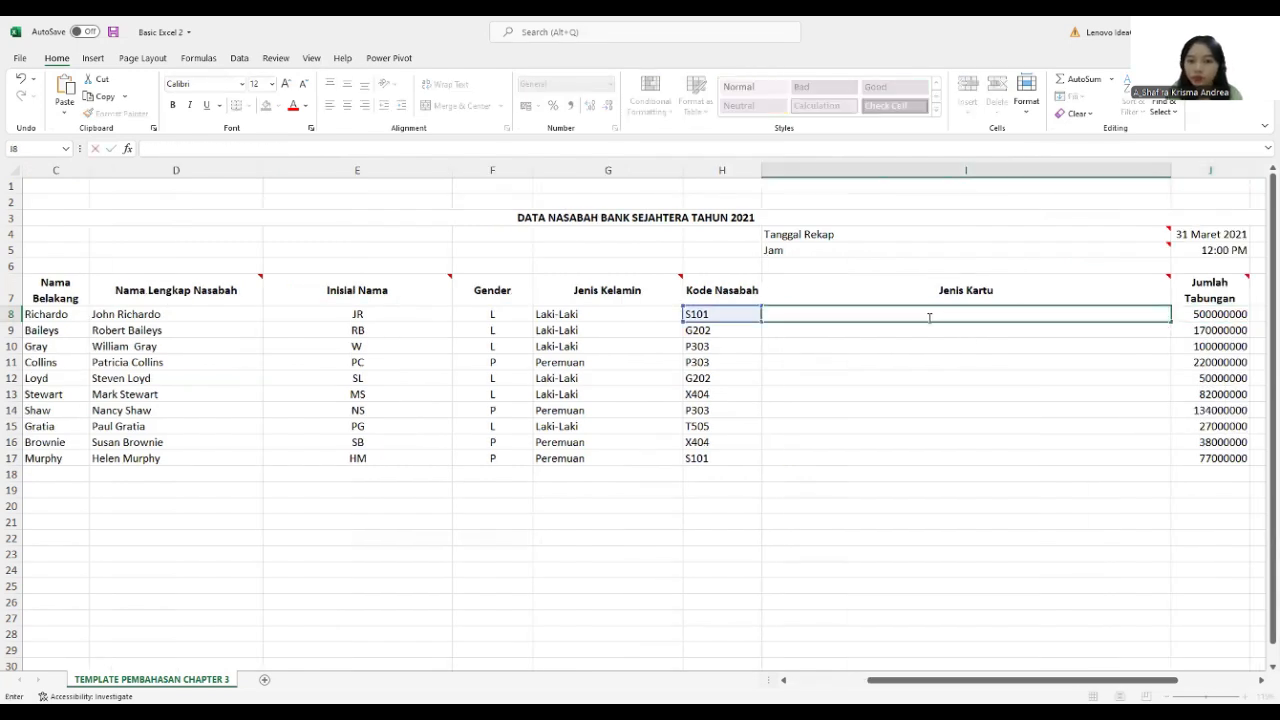
click(888, 394)
click(881, 325)
click(886, 315)
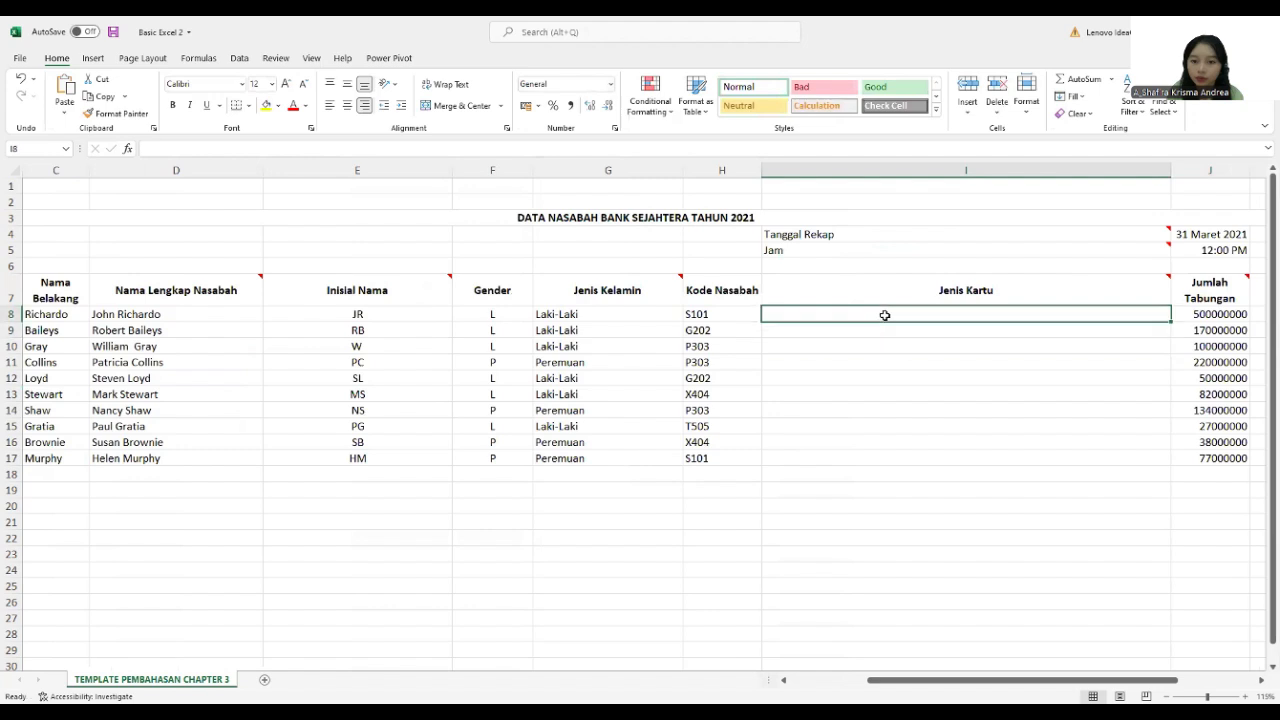
- Begin a formula in I8 with an IF function nested inside PROPER
text(=)
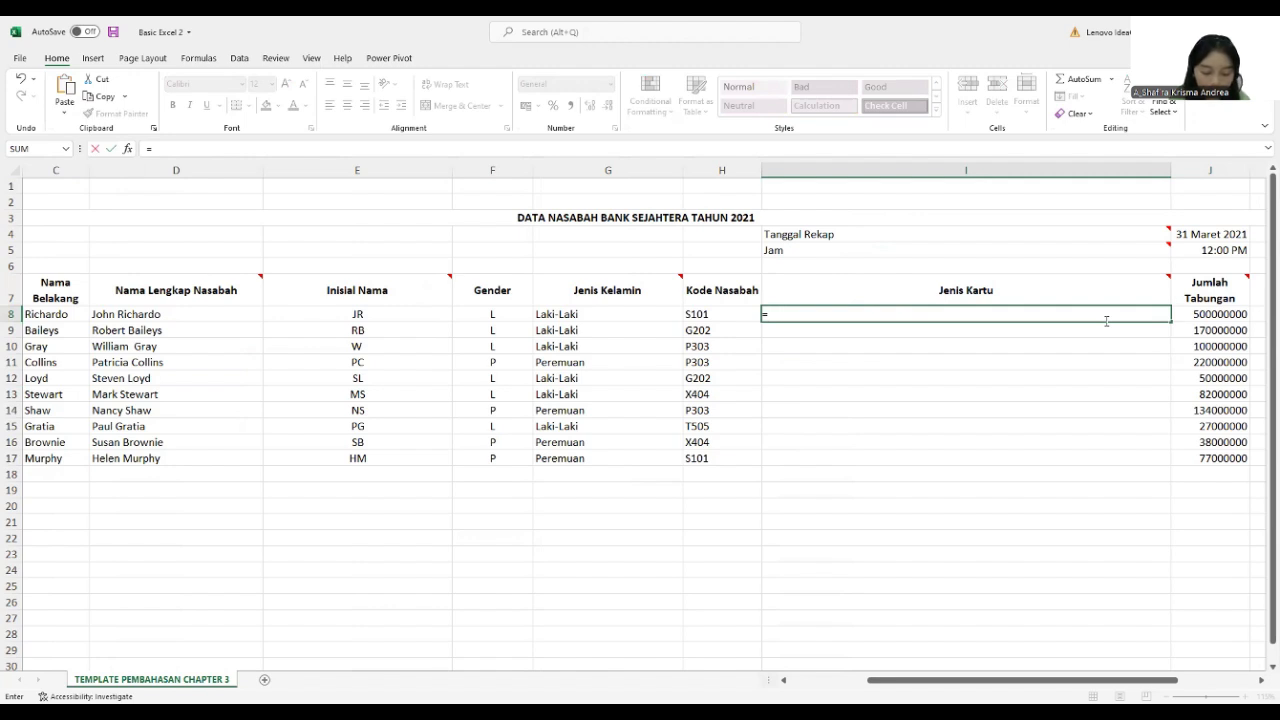
text(U)
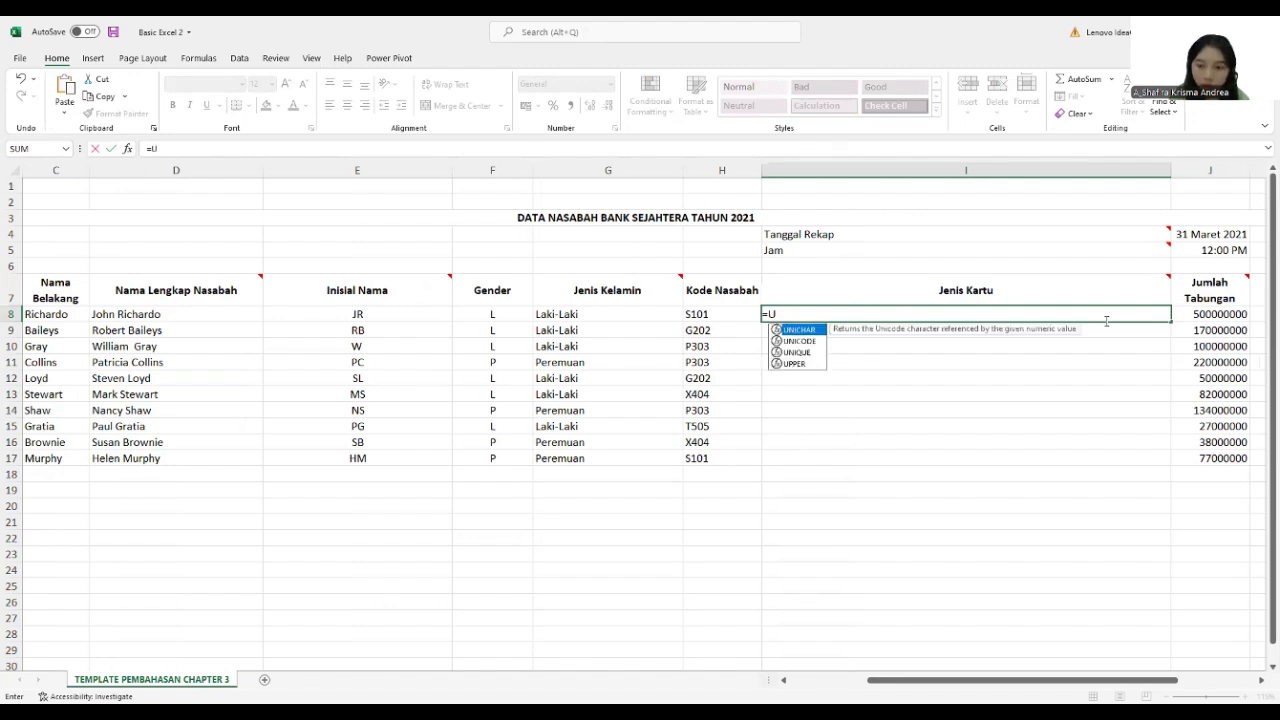
text(P)
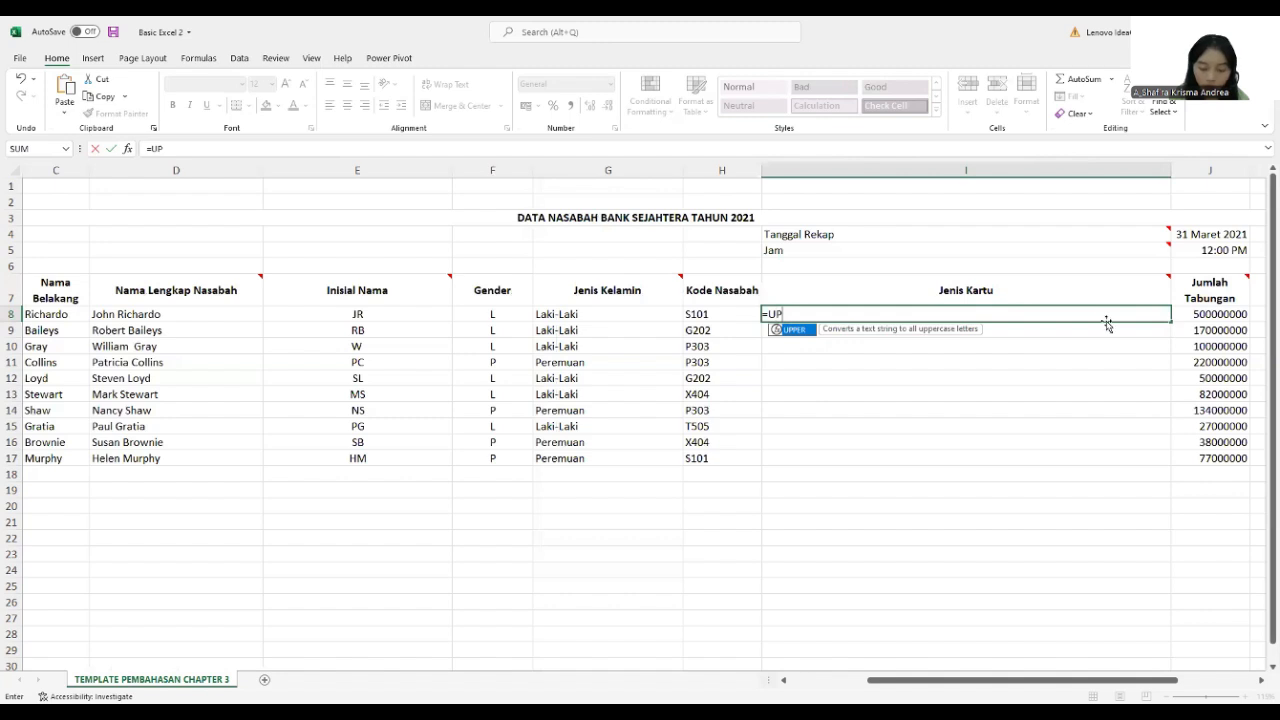
key(BackSpace)
key(BackSpace)
text(PR)
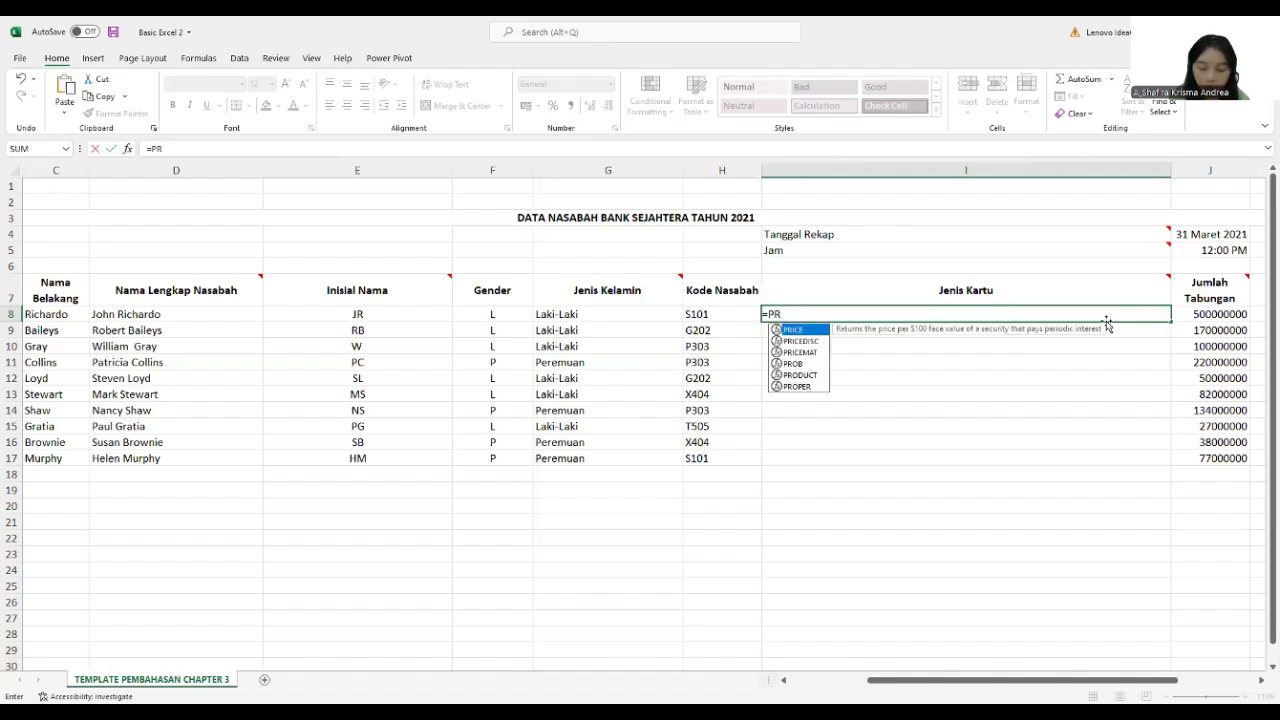
text(OPER)
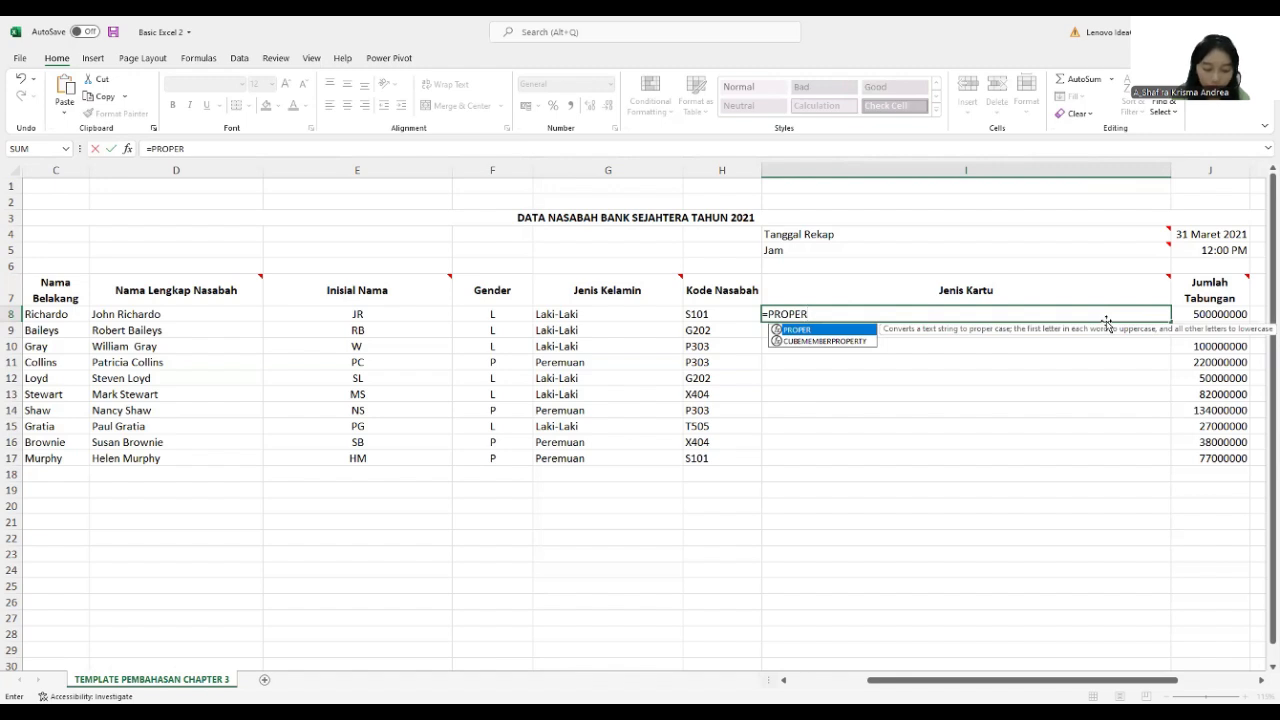
text((IF)
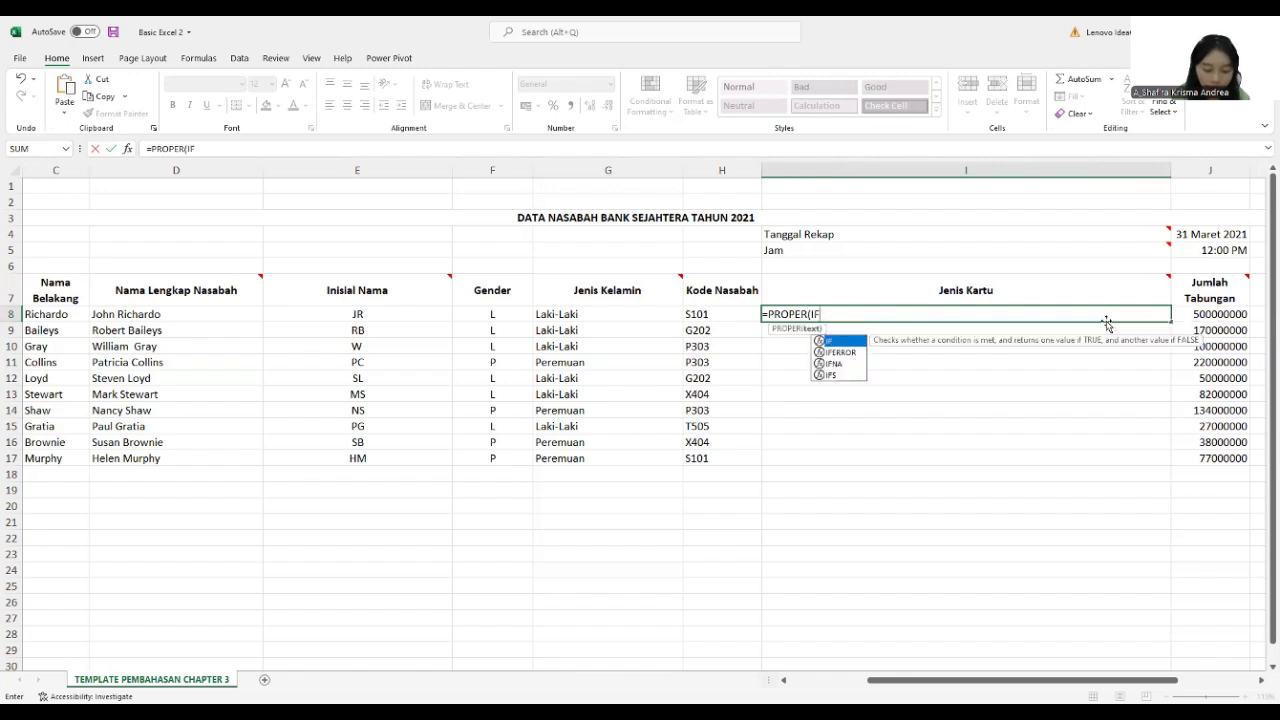
- Enter LEFT(H8;1)="S" as the condition of the IF function in I8
text((LEFT()
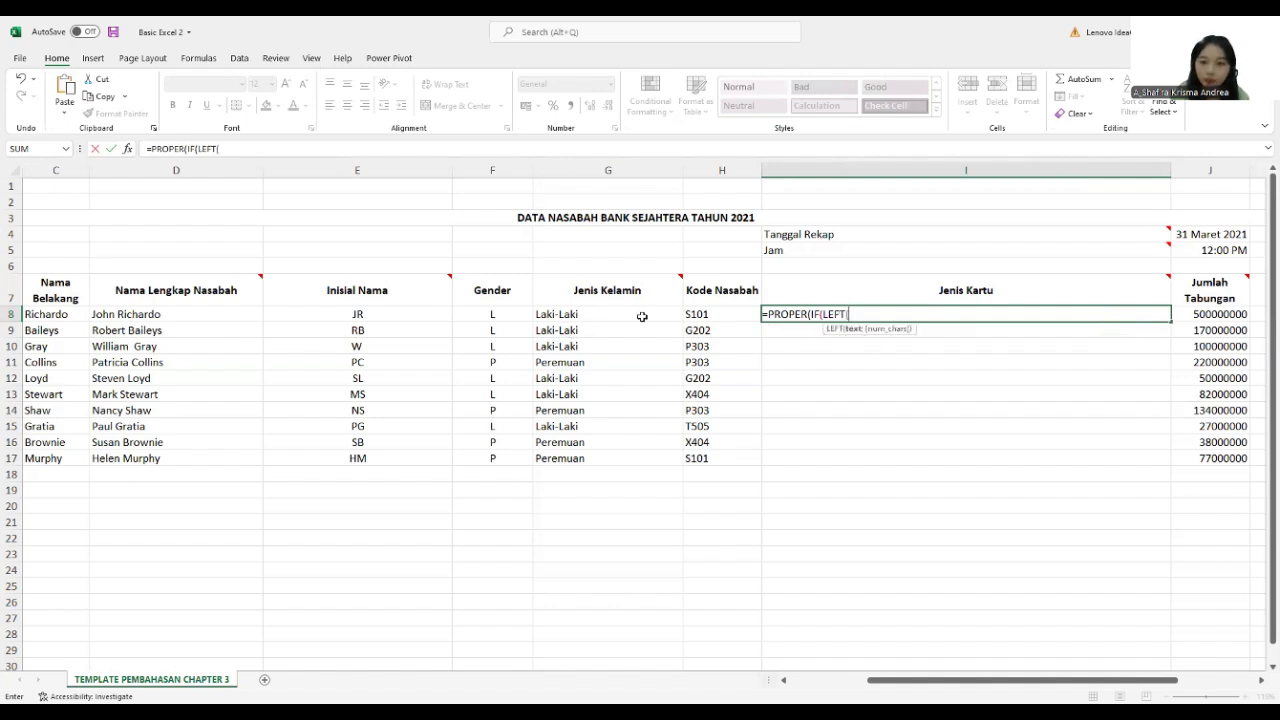
click(726, 315)
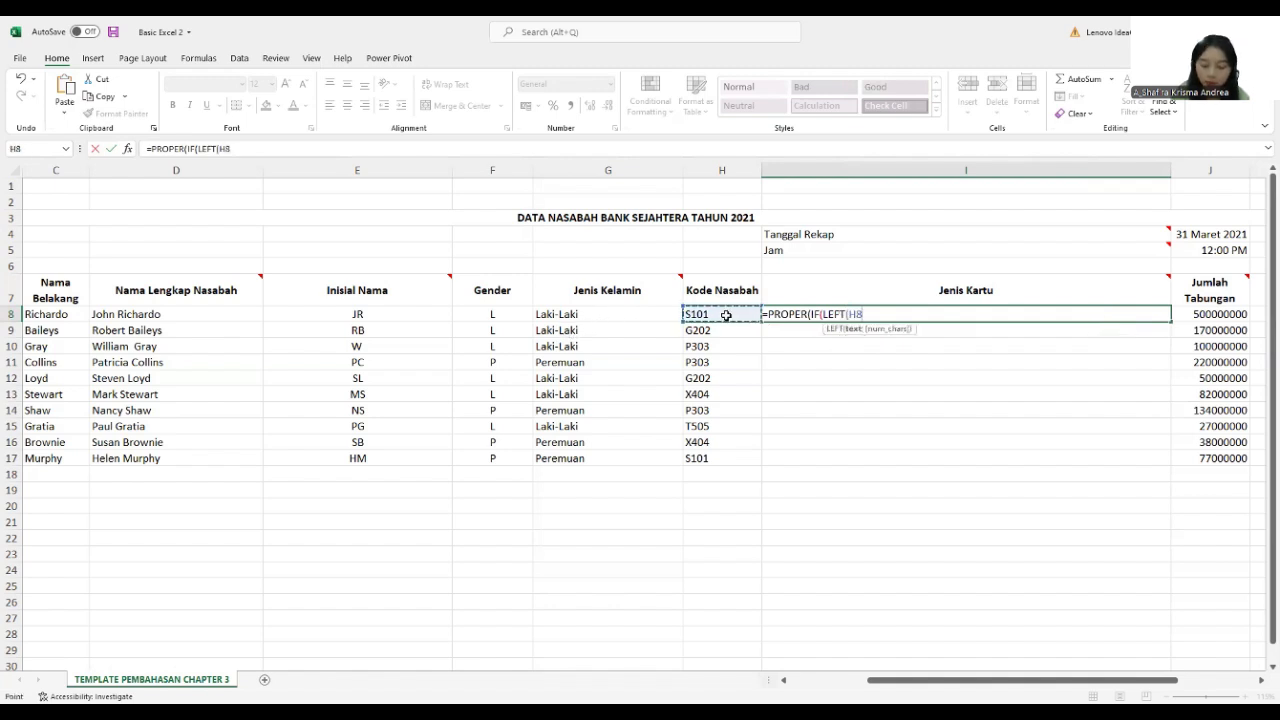
text(;1)
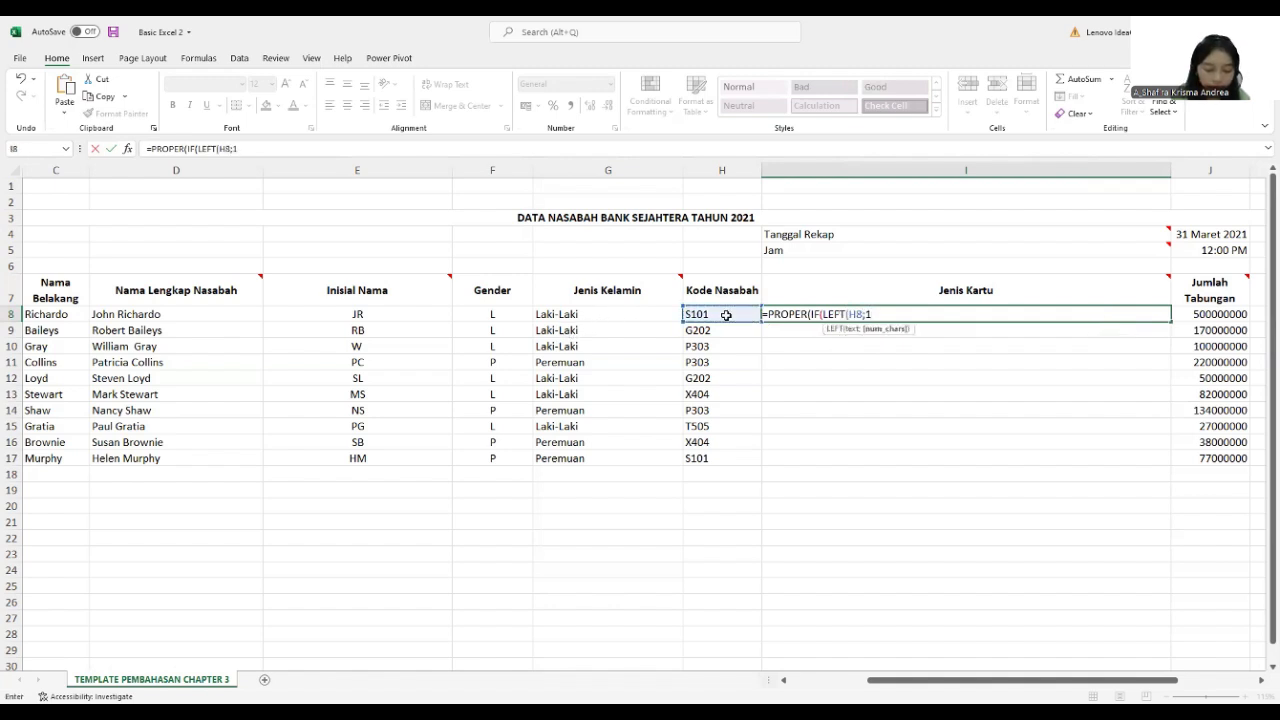
text())
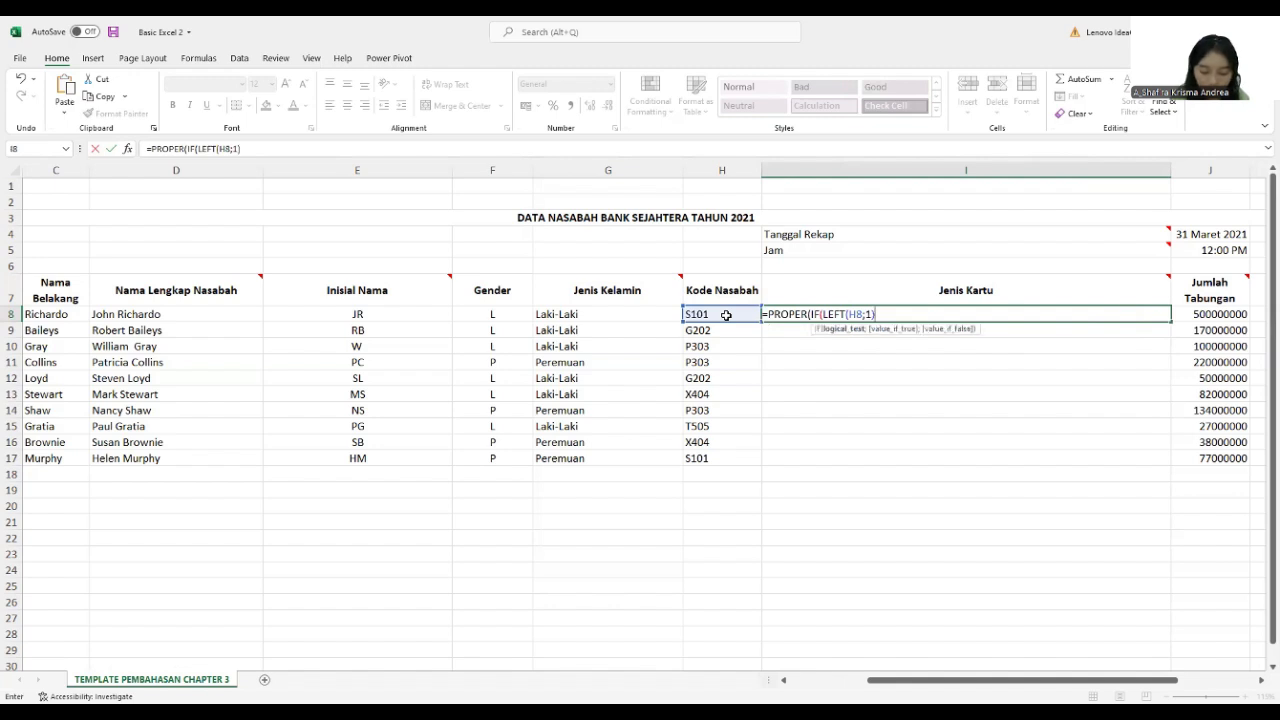
text(=)
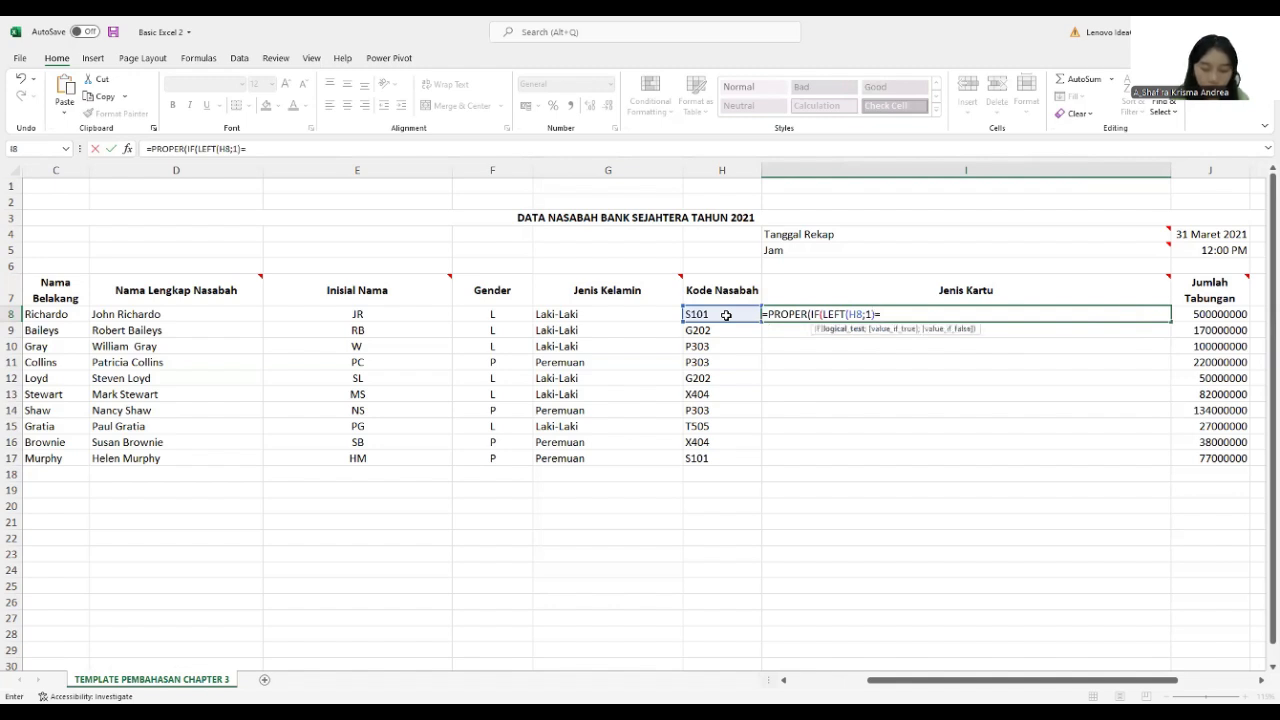
text("S")
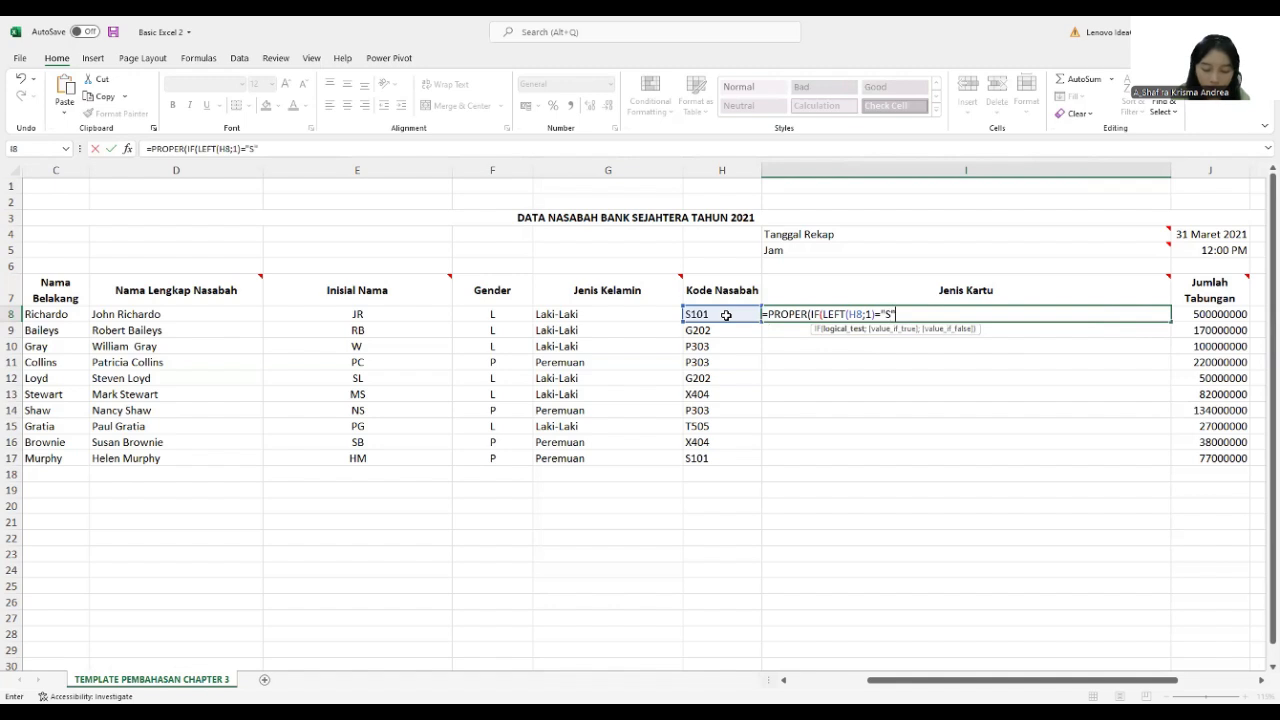
- Enter "Silver" as the value if true of the IF function in I8's formula
text(;"S)
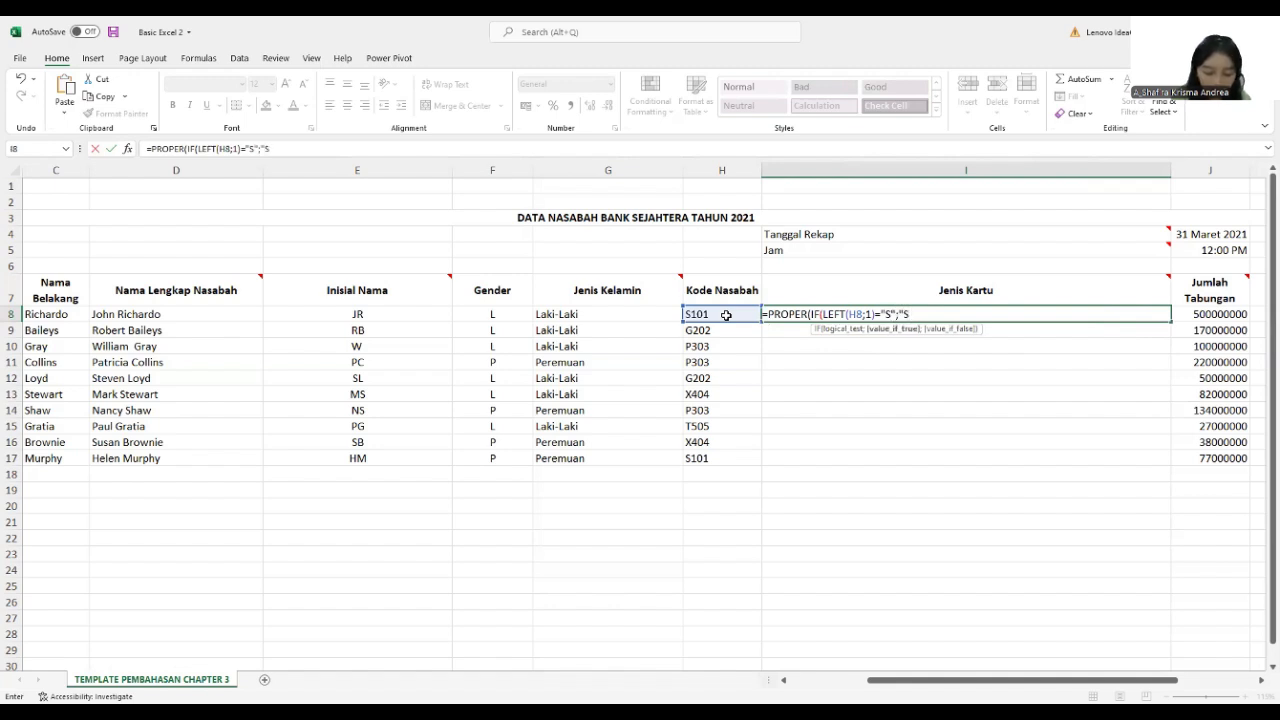
text(ilver")
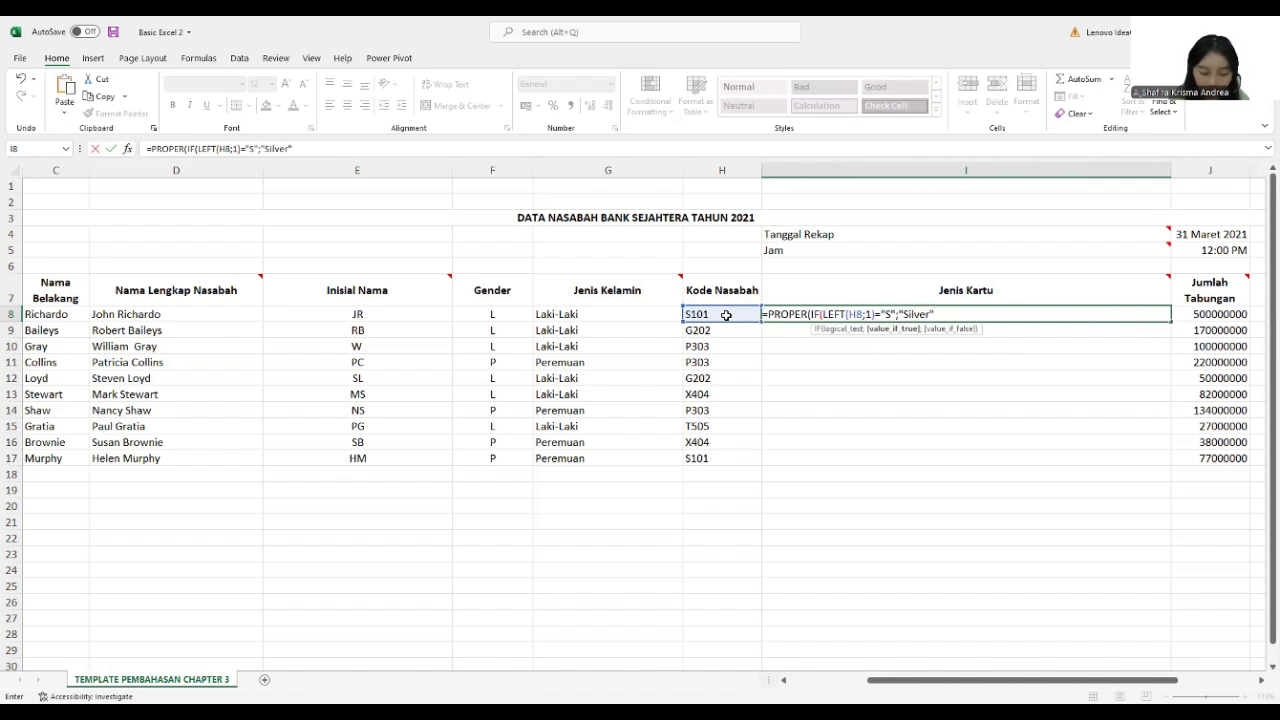
text(;)
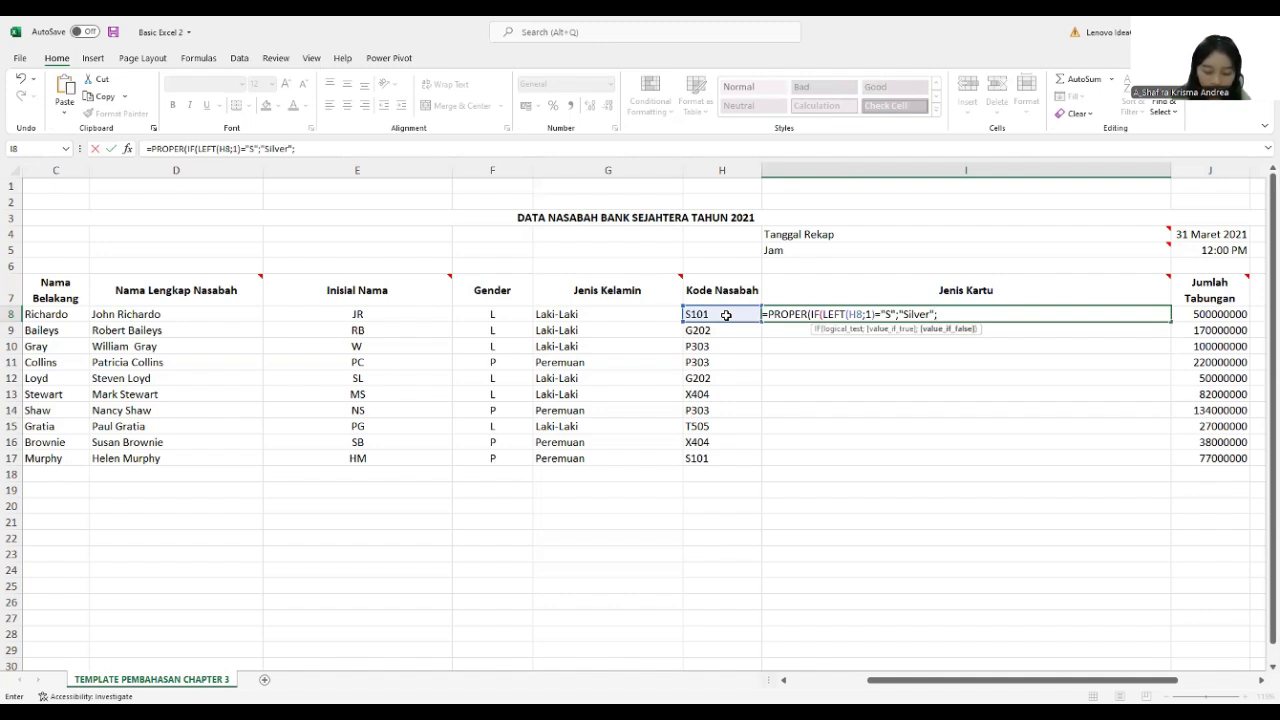
- Nest a second IF as the value if false in I8's formula, with the condition LEFT(H8;1)="G"
text(IF)
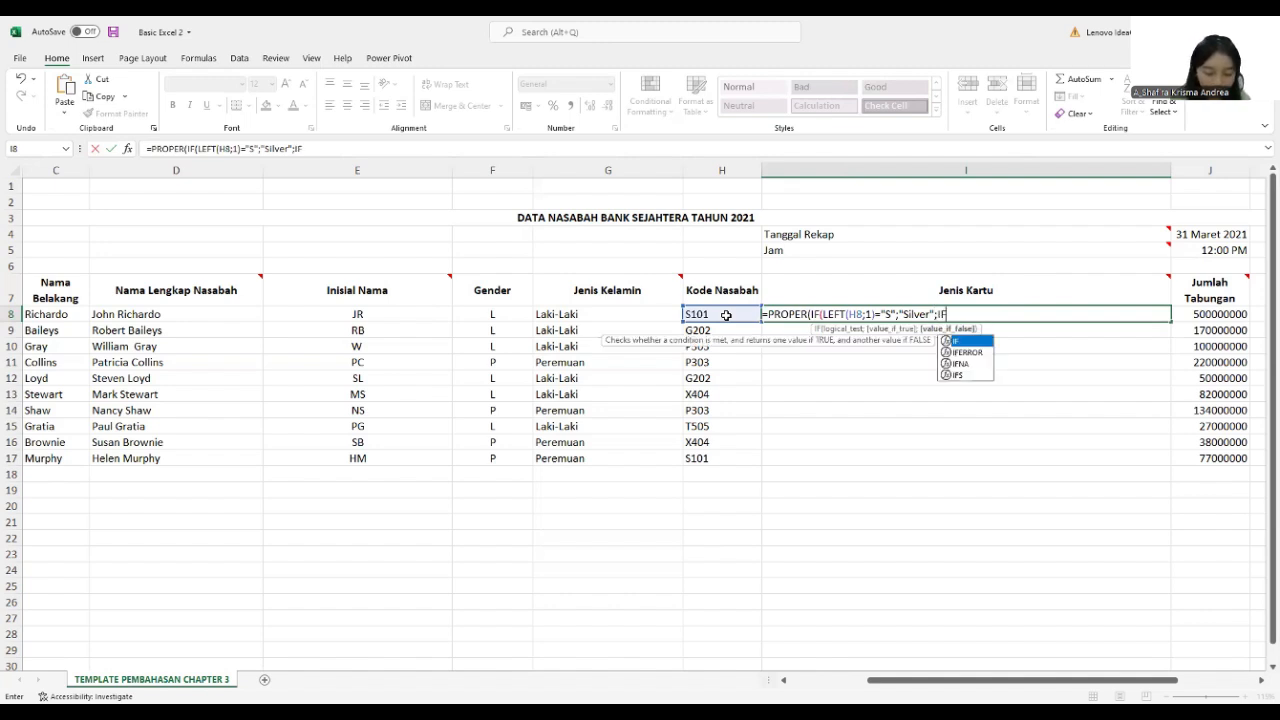
text(()
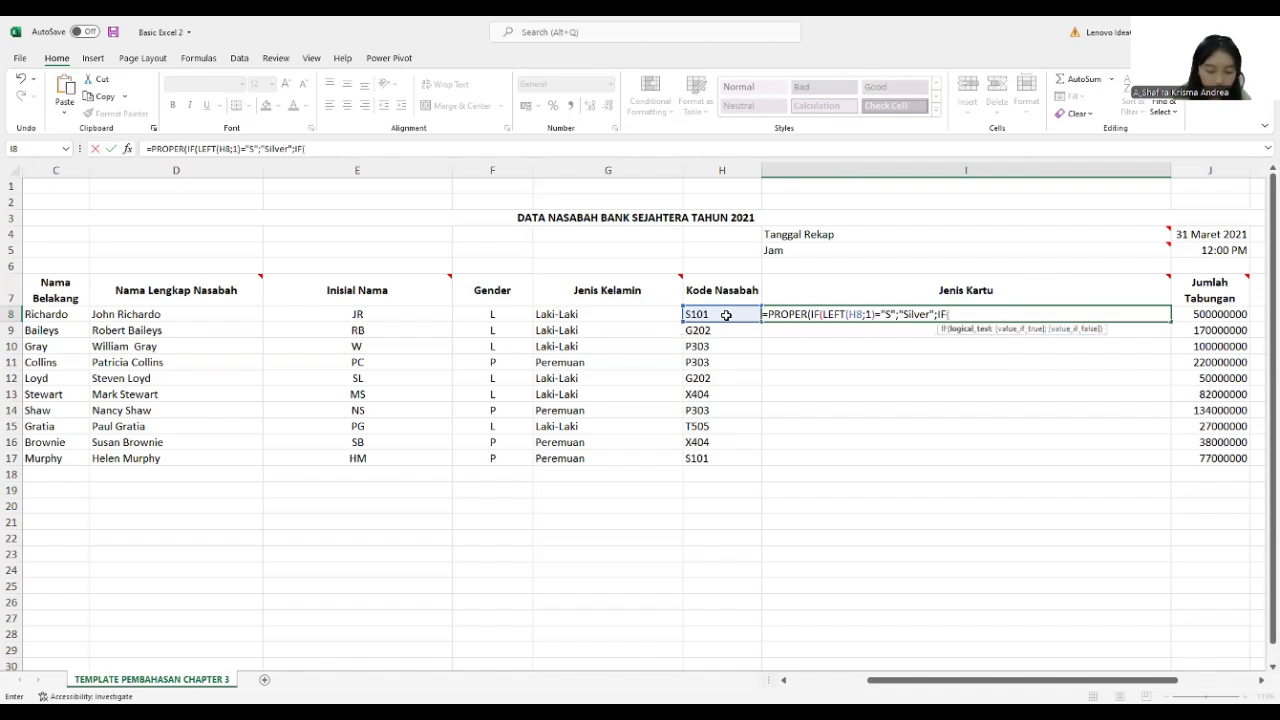
text(LEFT)
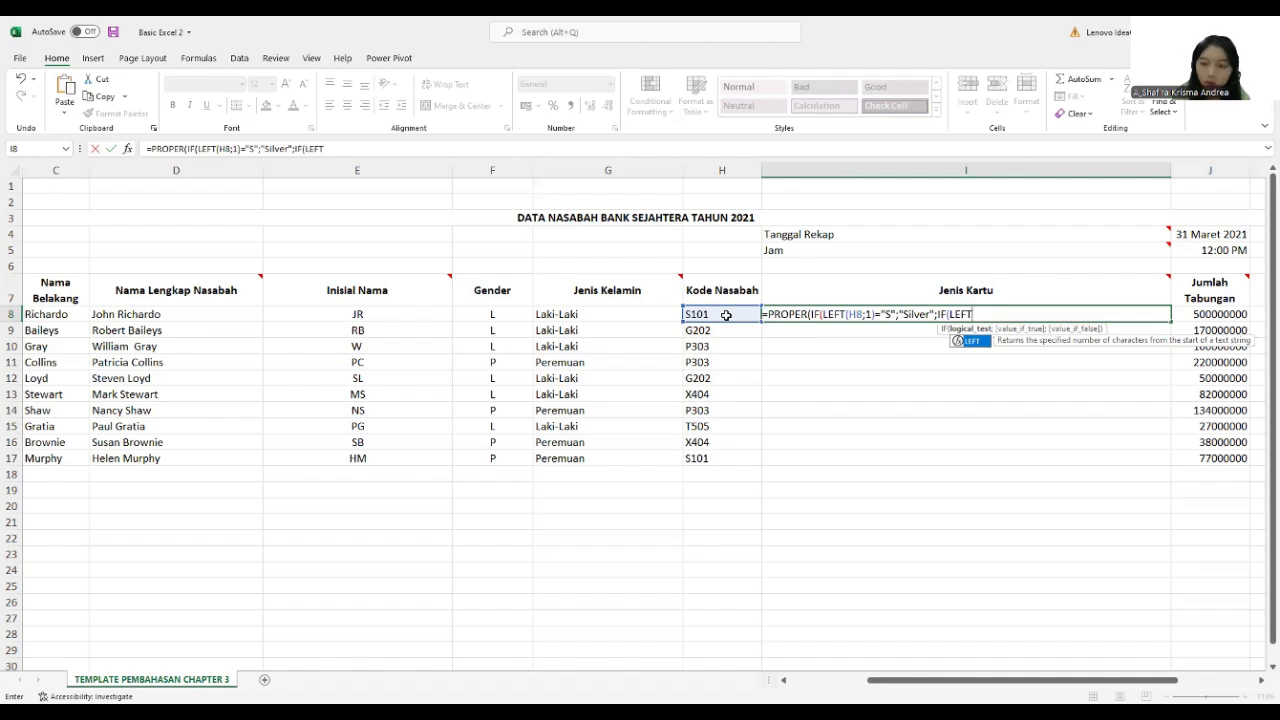
text(()
click(726, 315)
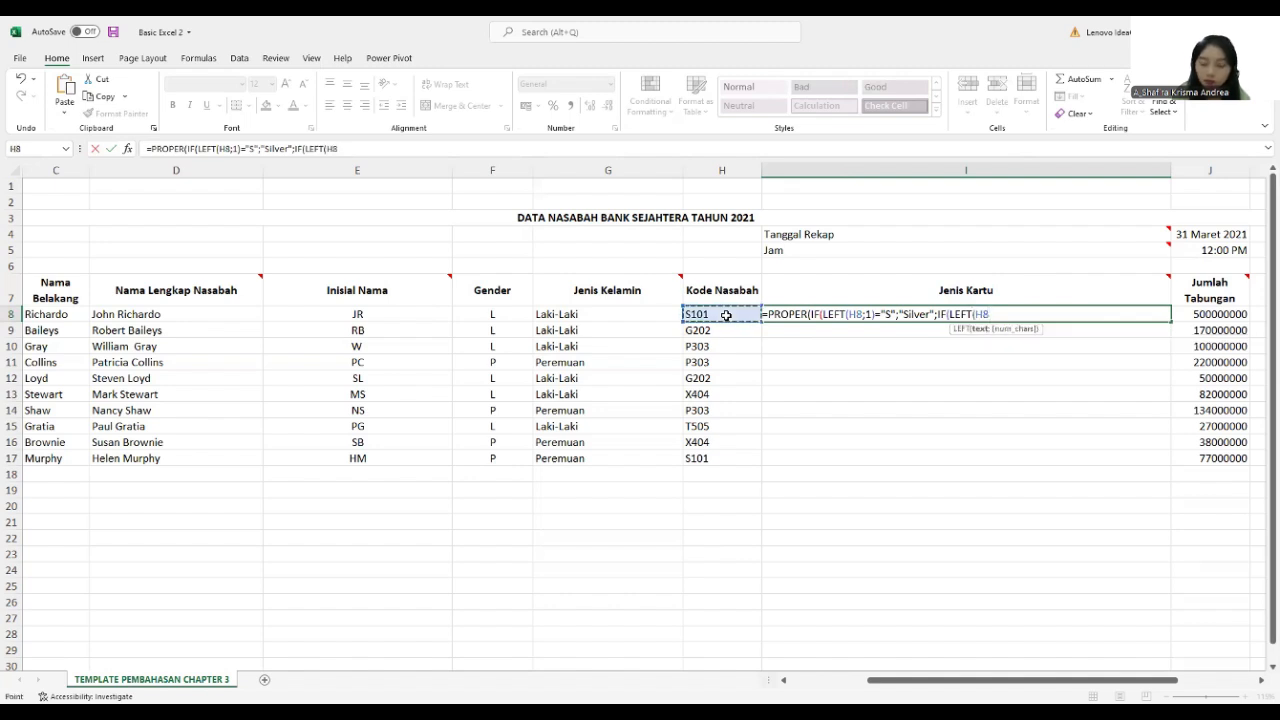
text(;1)
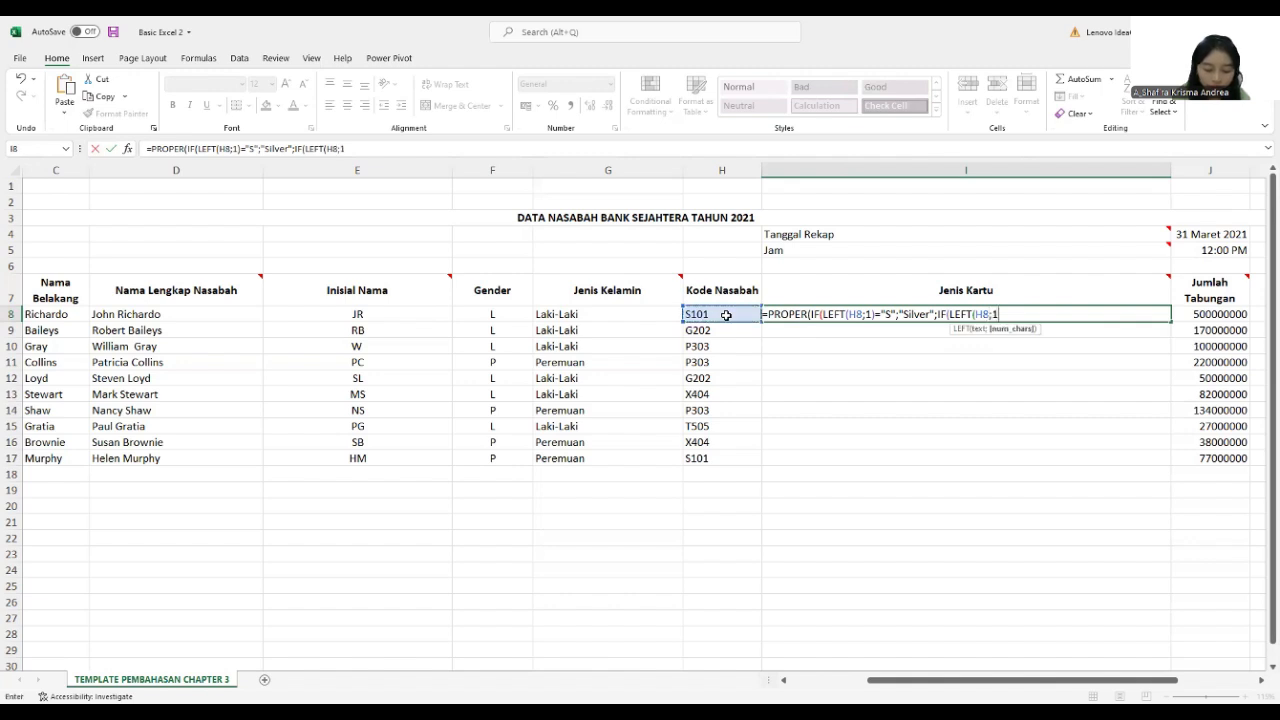
text())
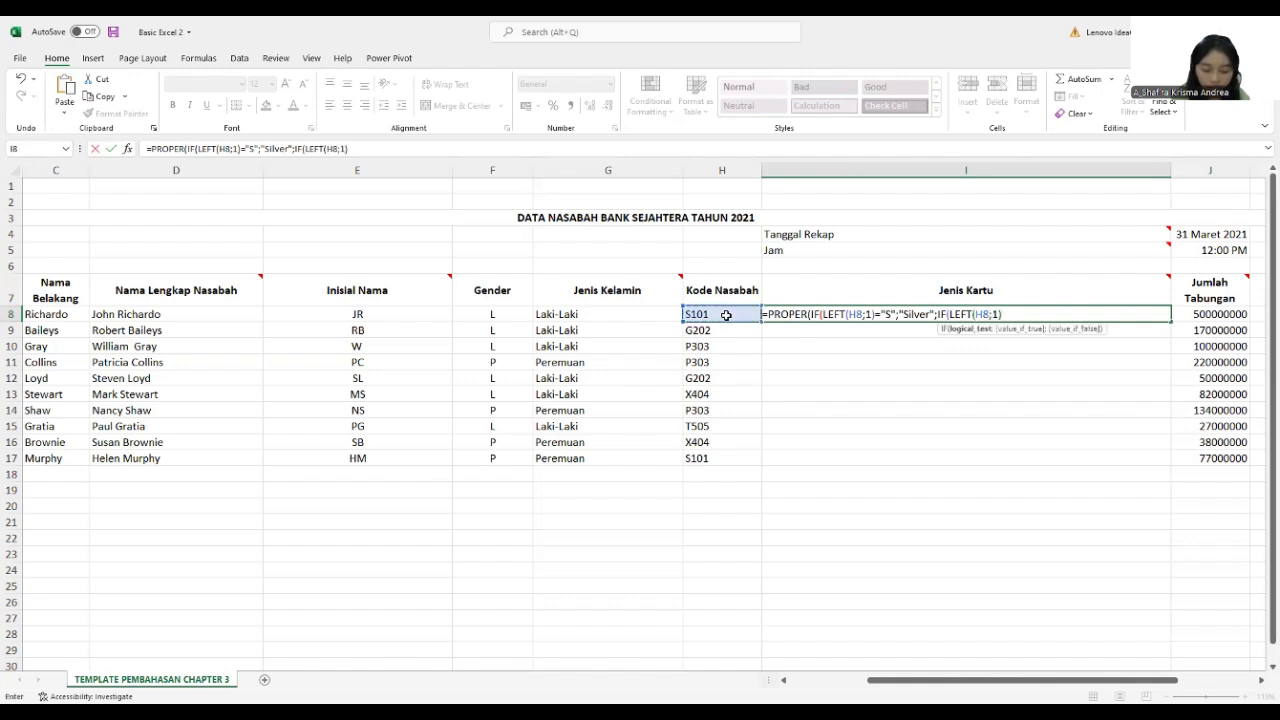
text(=)
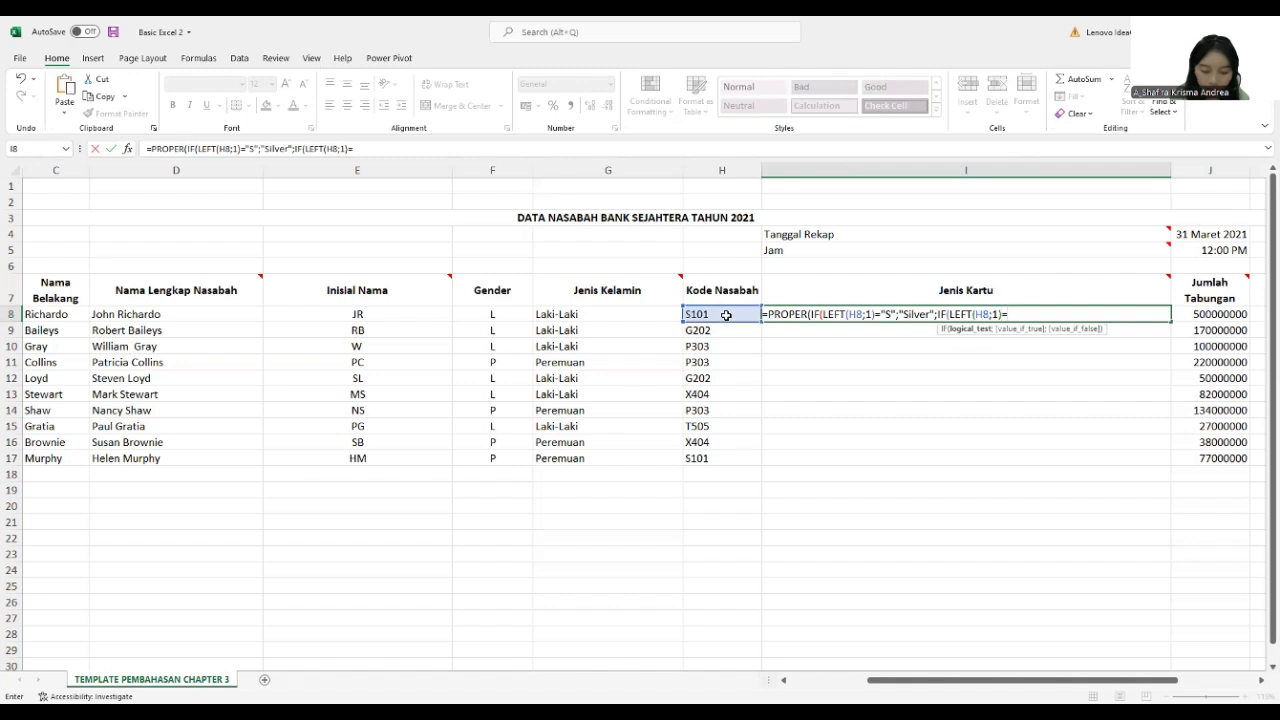
text("G")
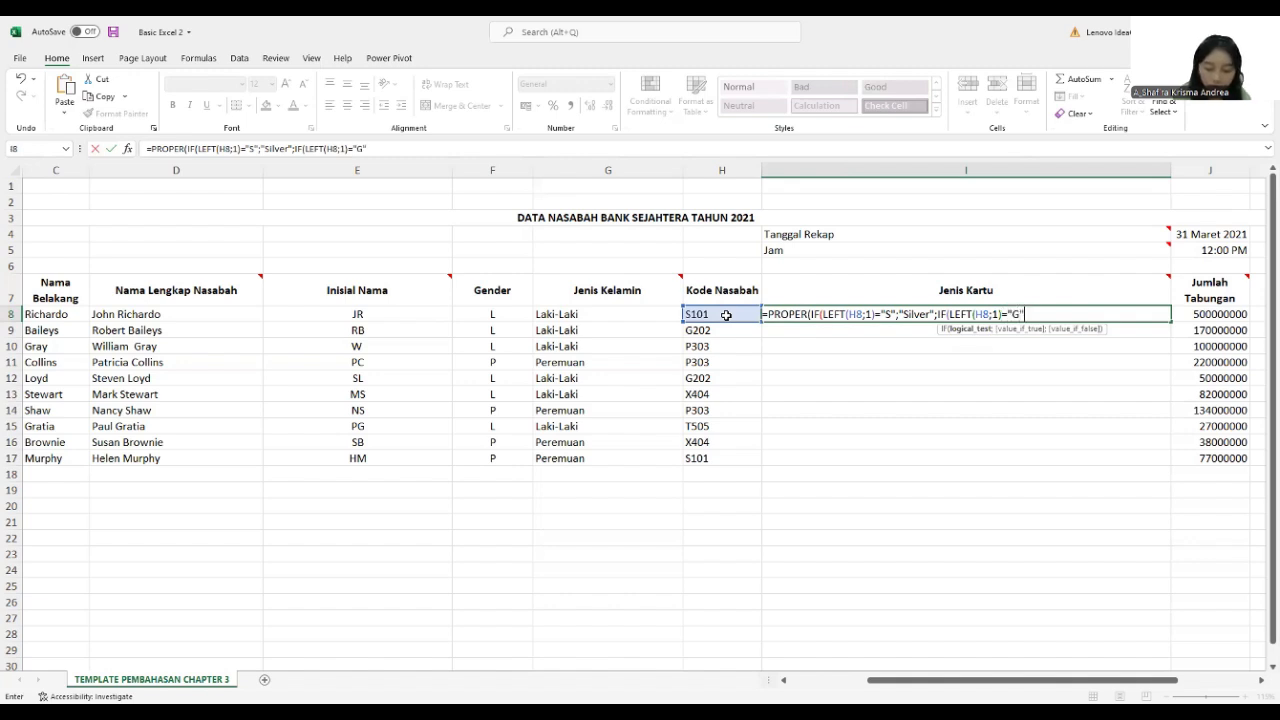
- Enter "Gold" as the value if true of the second IF in I8's formula
text(;")
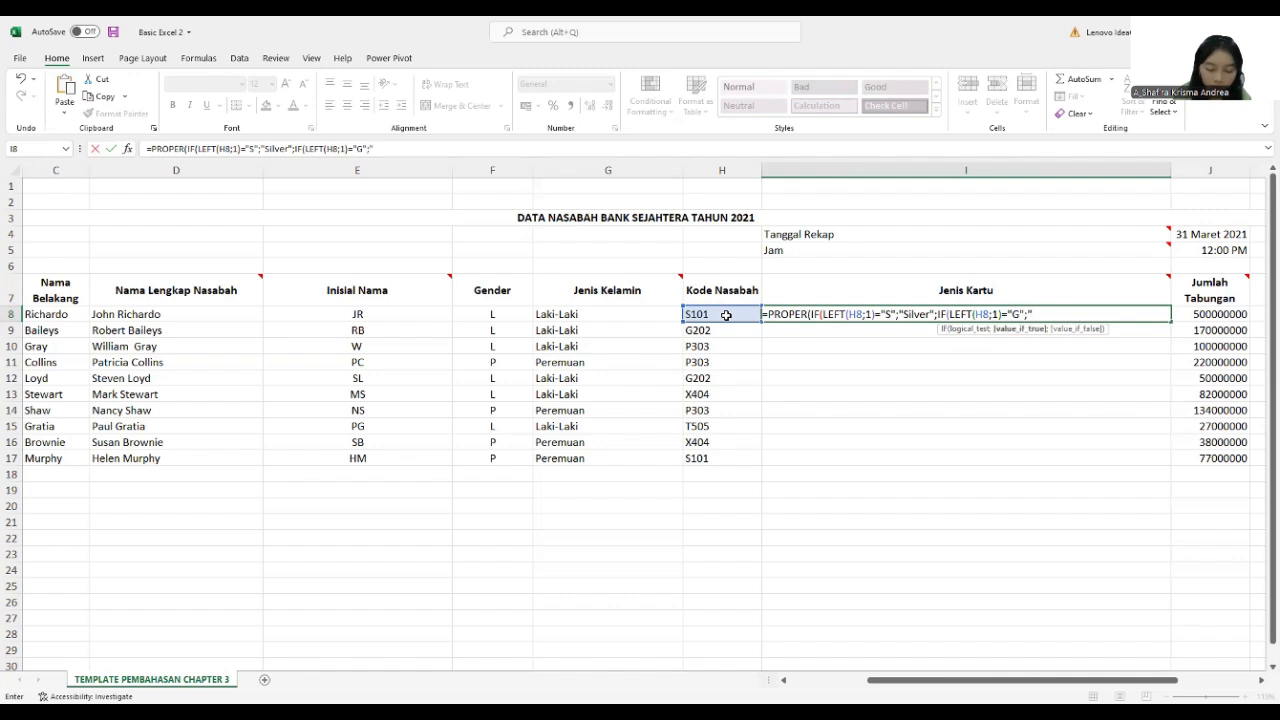
text(Gold)
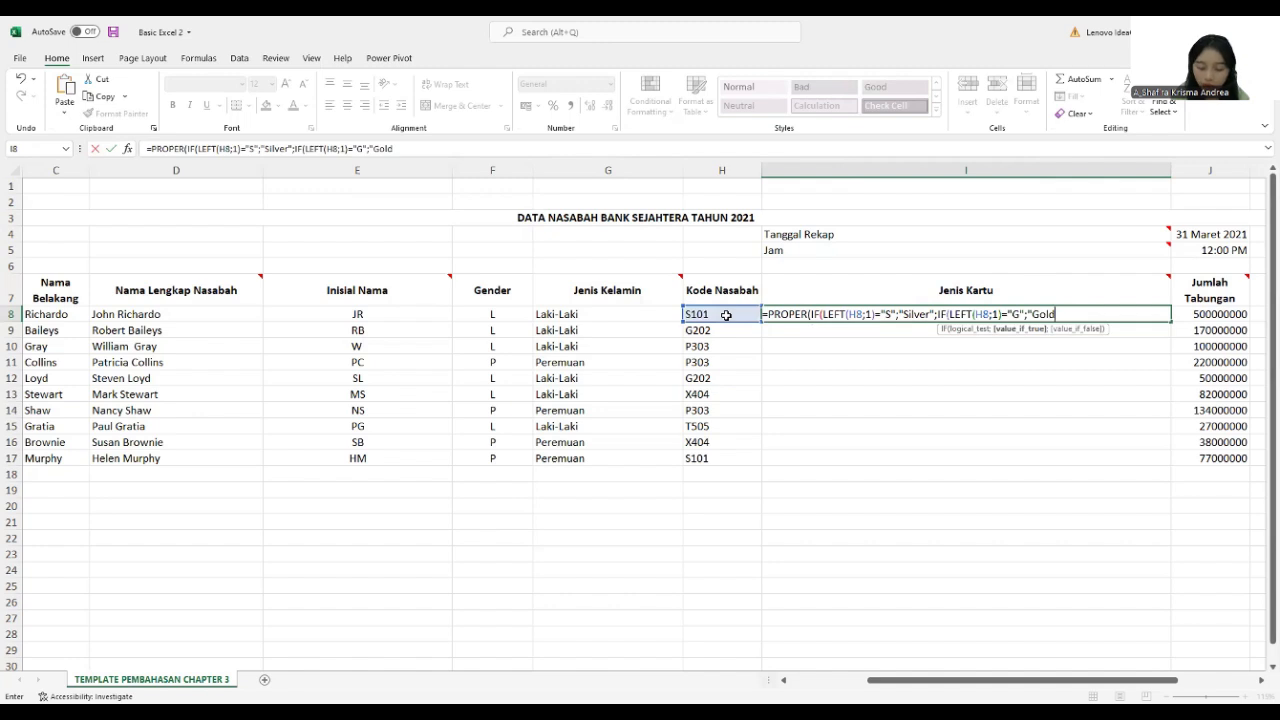
text(")
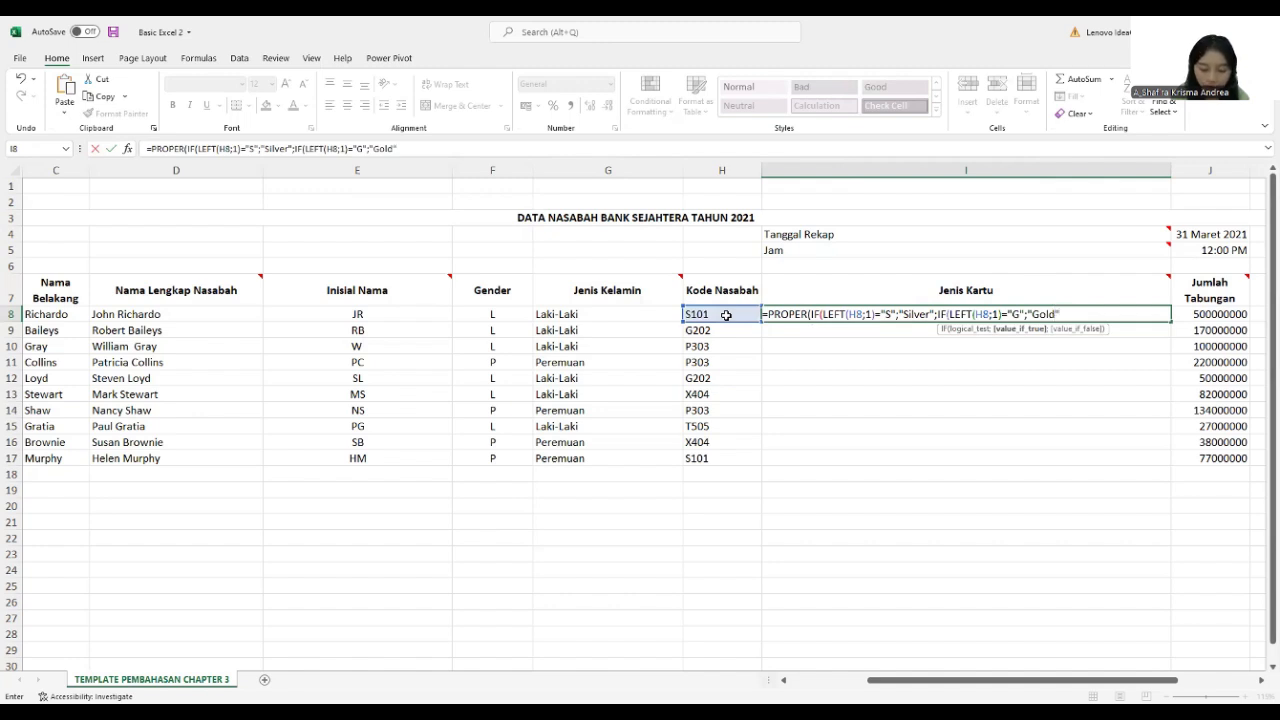
text(;)
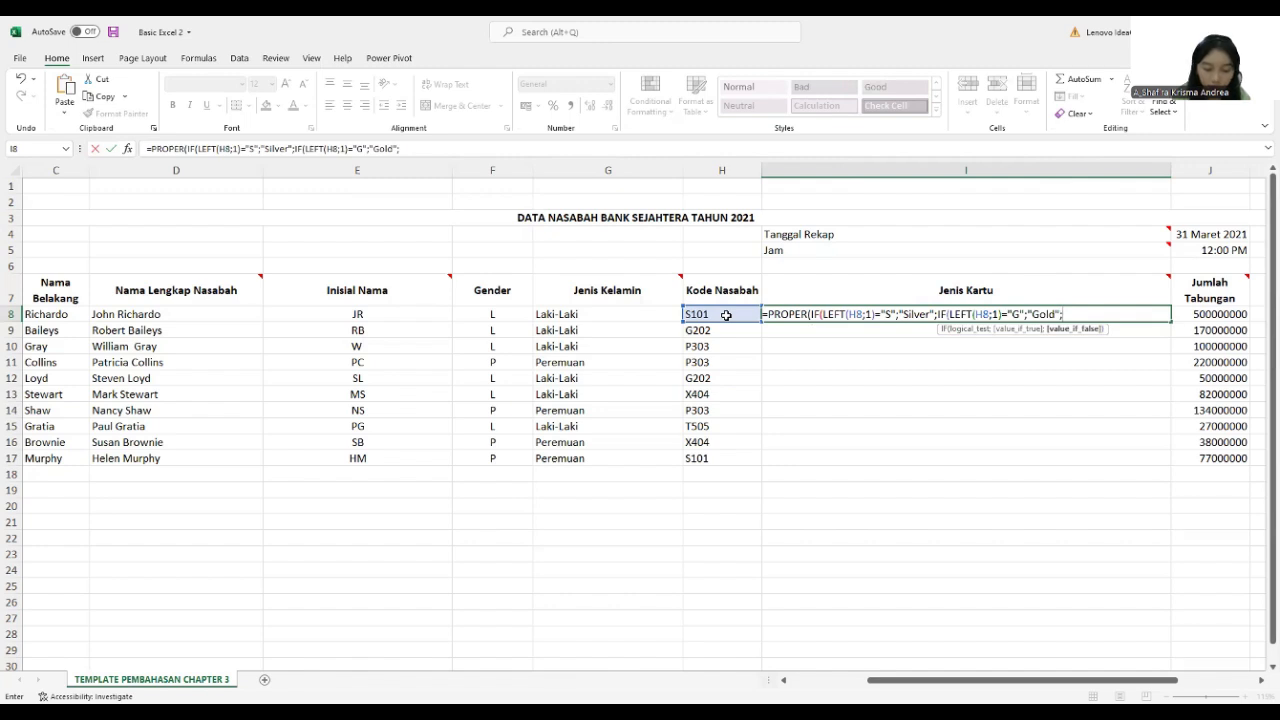
- Nest a third IF as the second IF's value if false in I8, with the condition LEFT(H8;1)="P"
text(I)
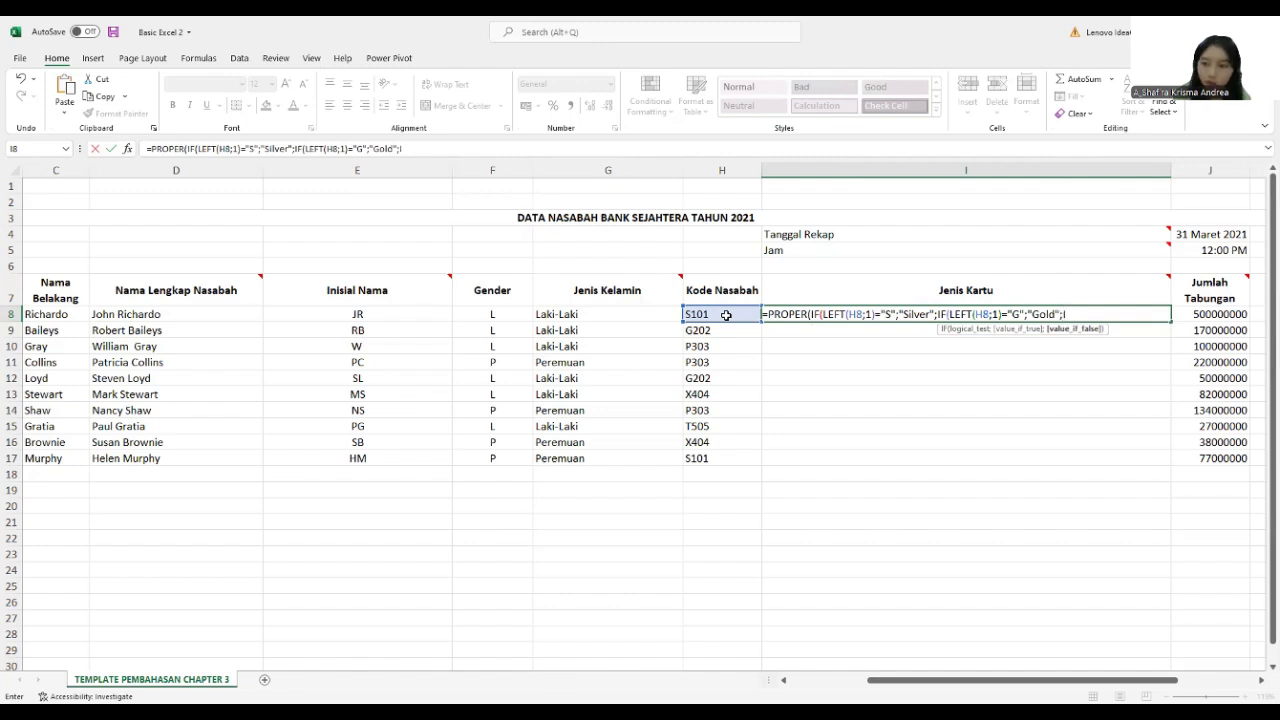
text(F)
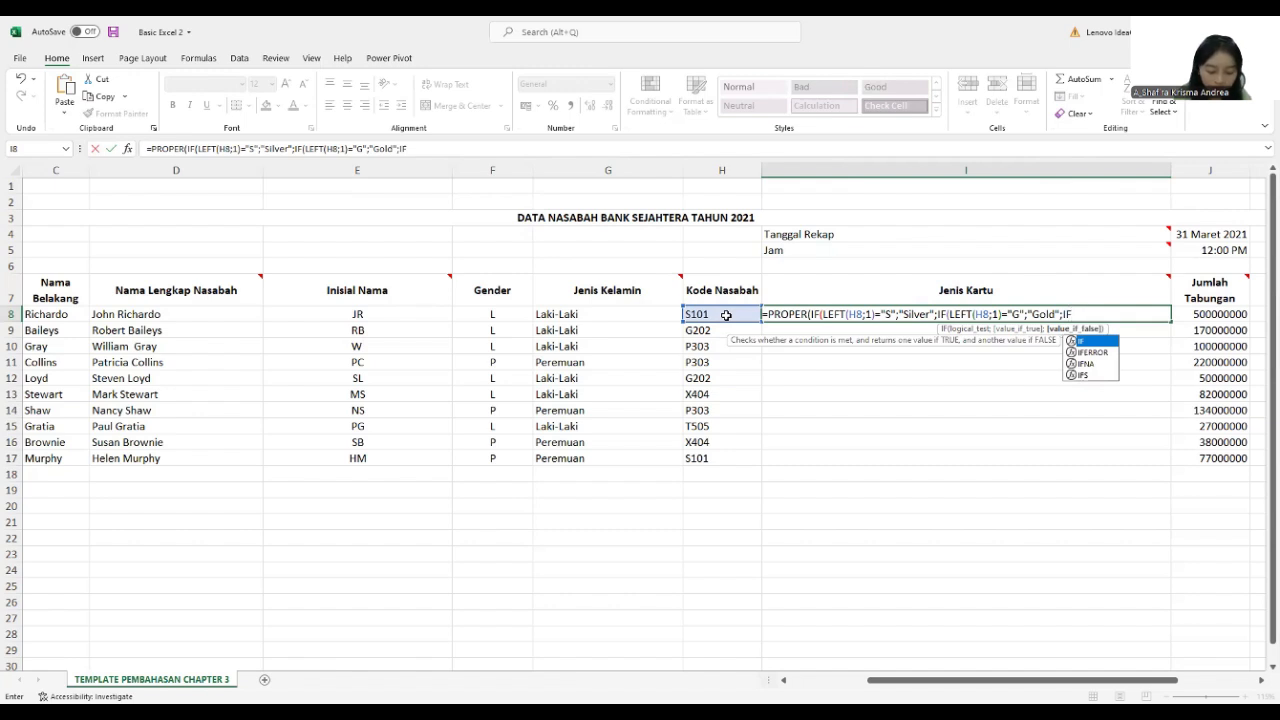
text((LEFT()
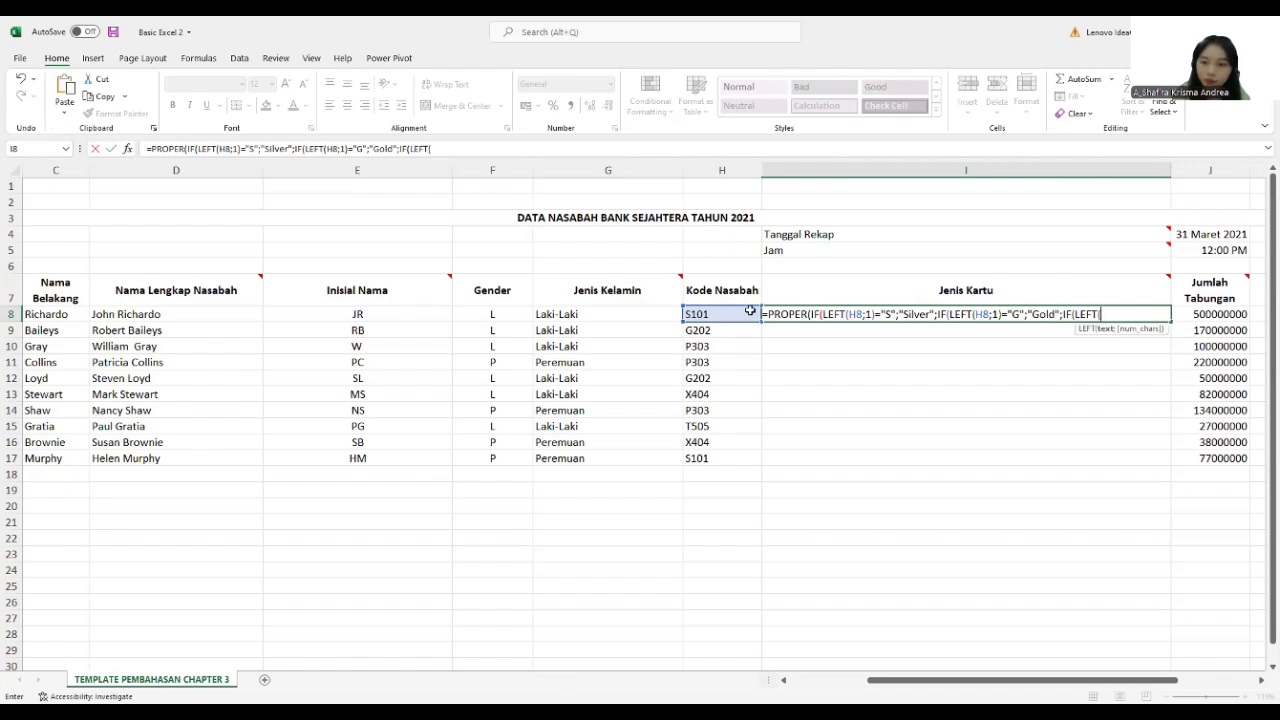
click(749, 312)
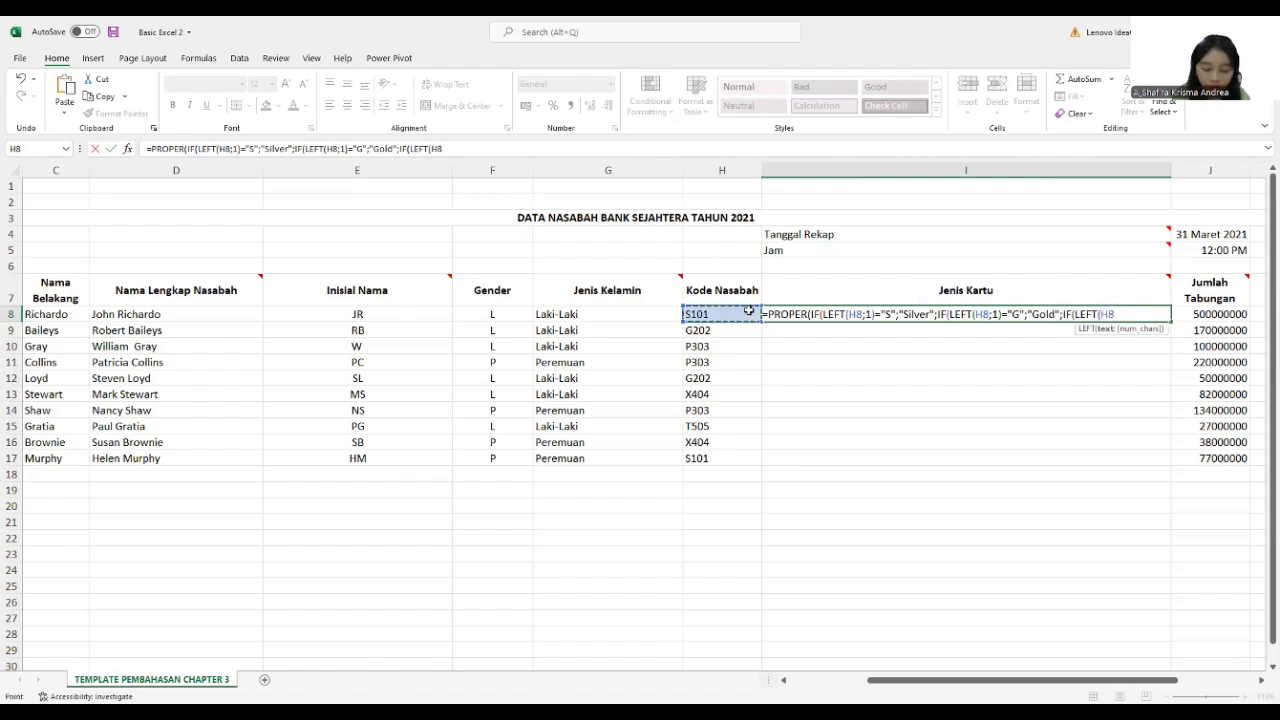
text(;1)
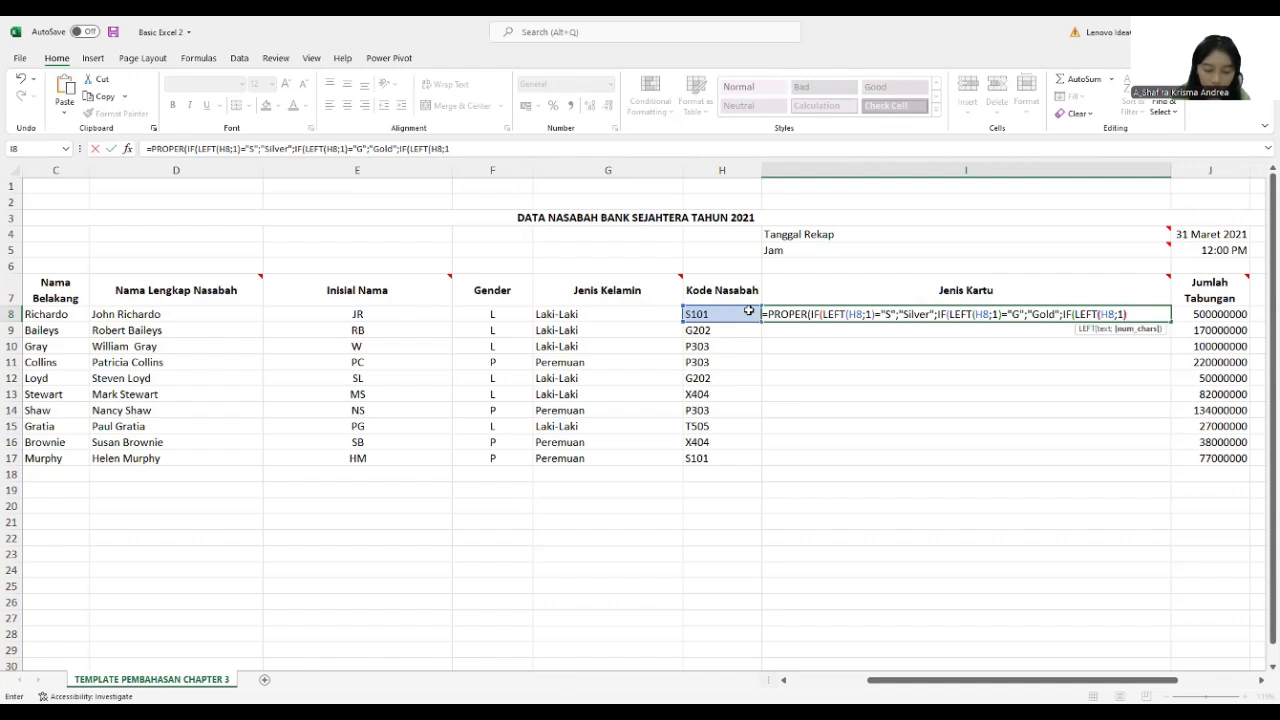
text()=)
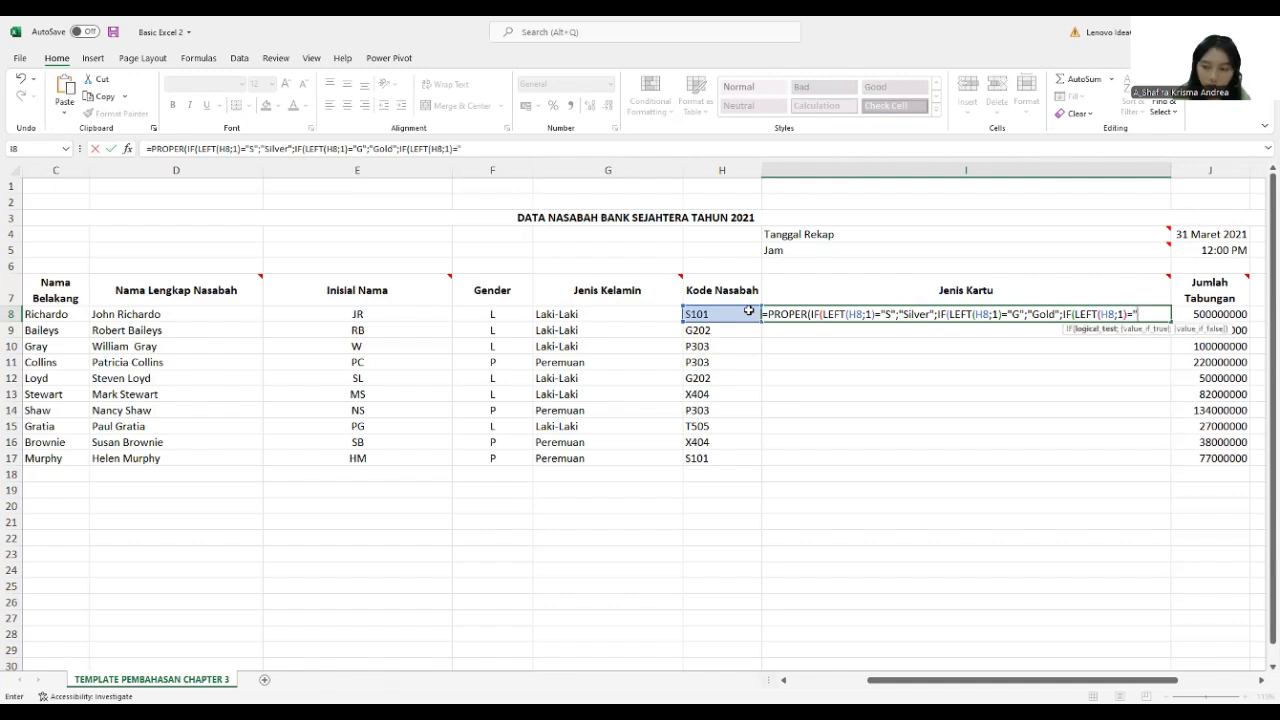
text("P)
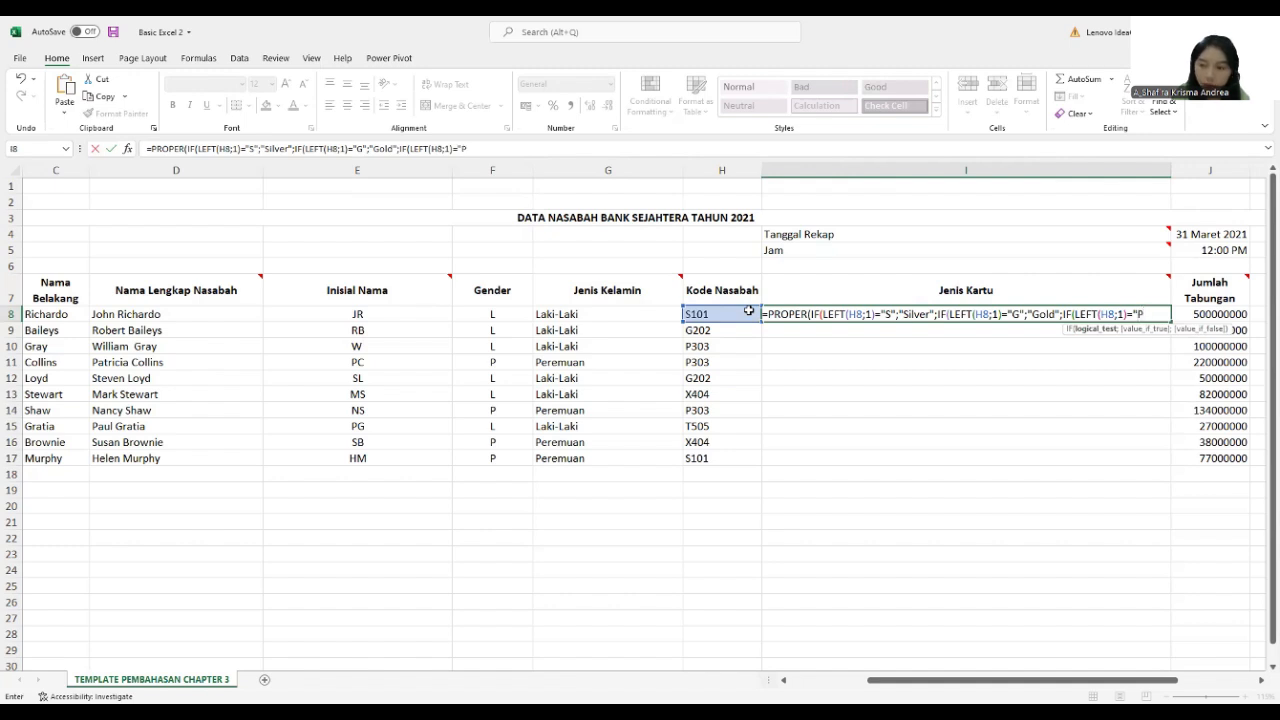
text(")
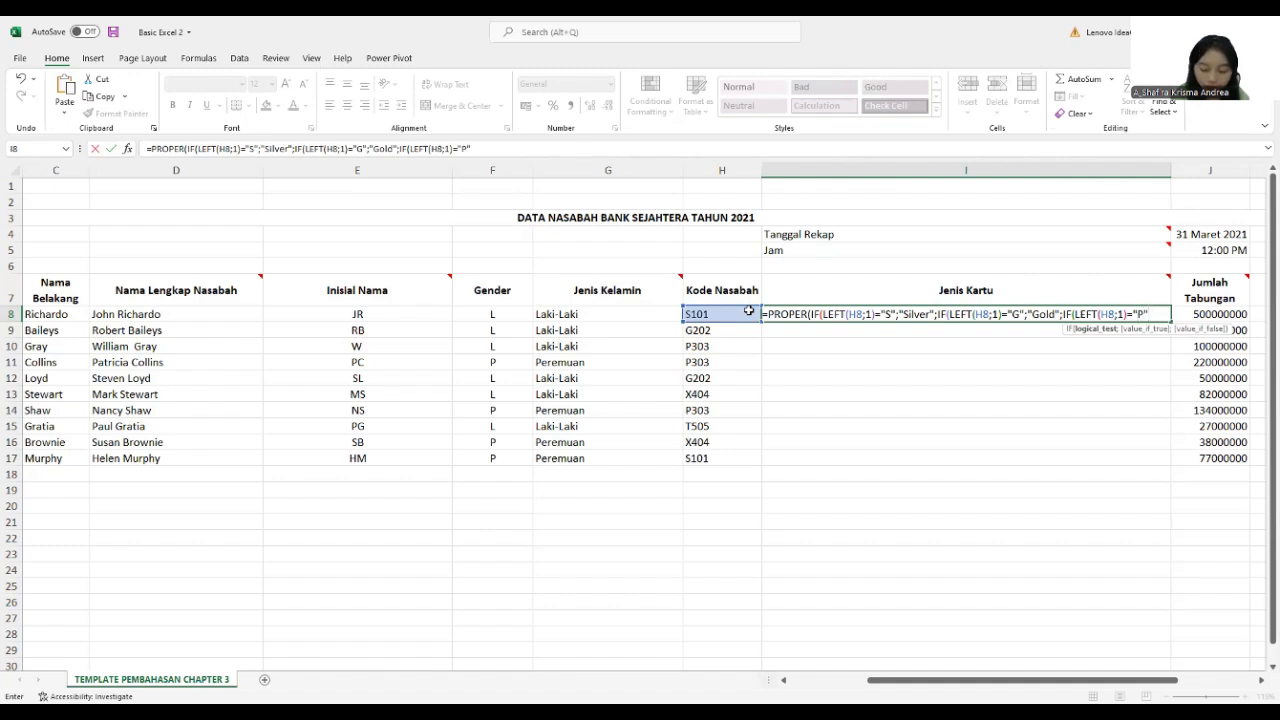
- Enter "Platinum" as the value if true of the third IF in I8's formula
text(;")
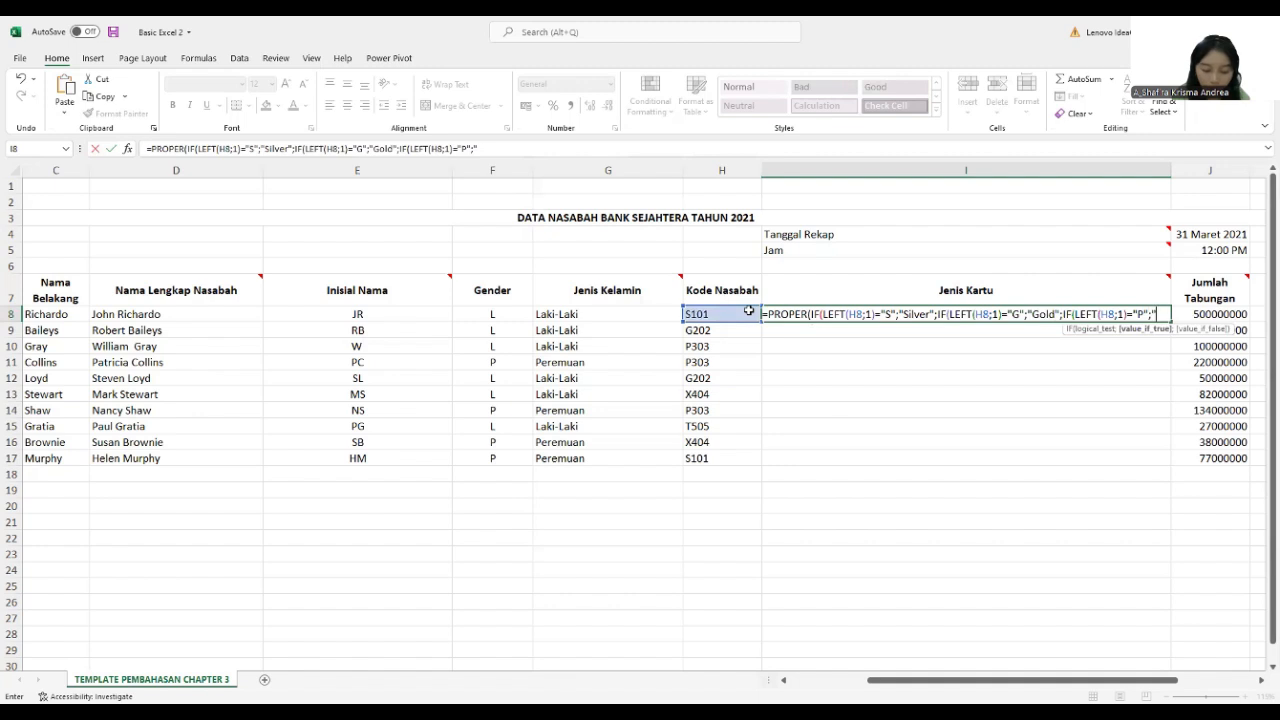
text(PLA)
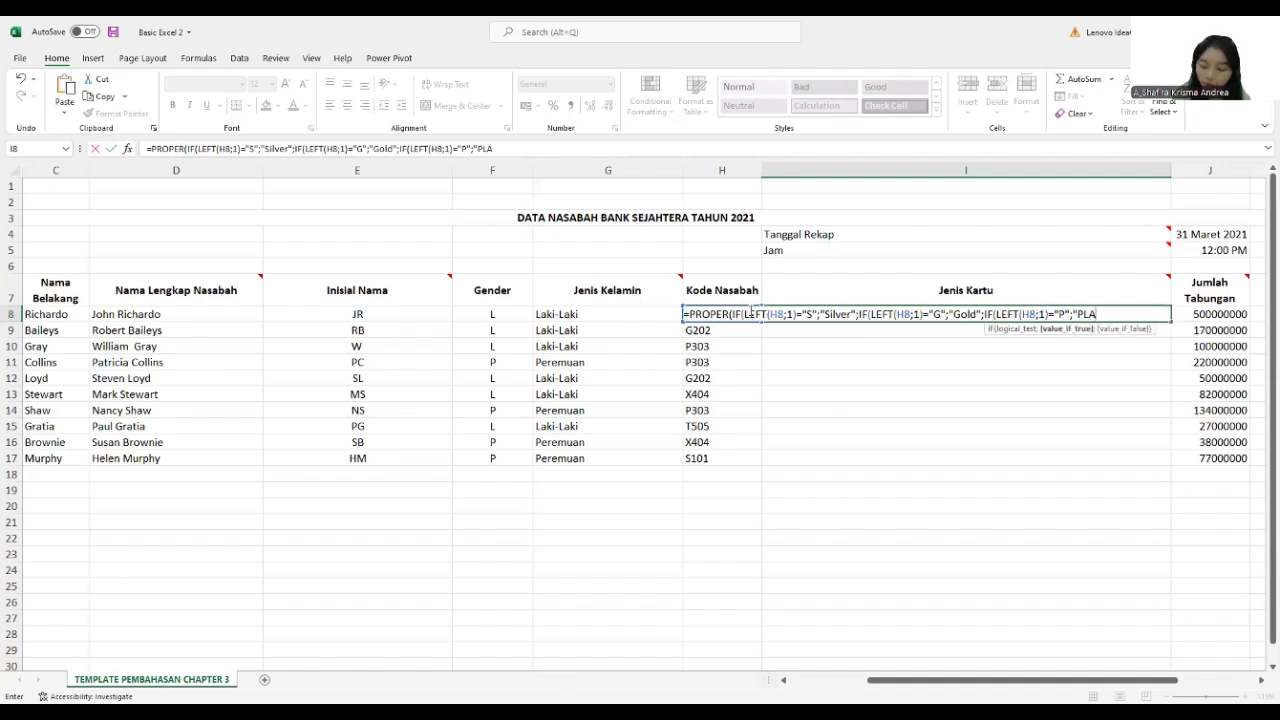
key(BackSpace)
key(BackSpace)
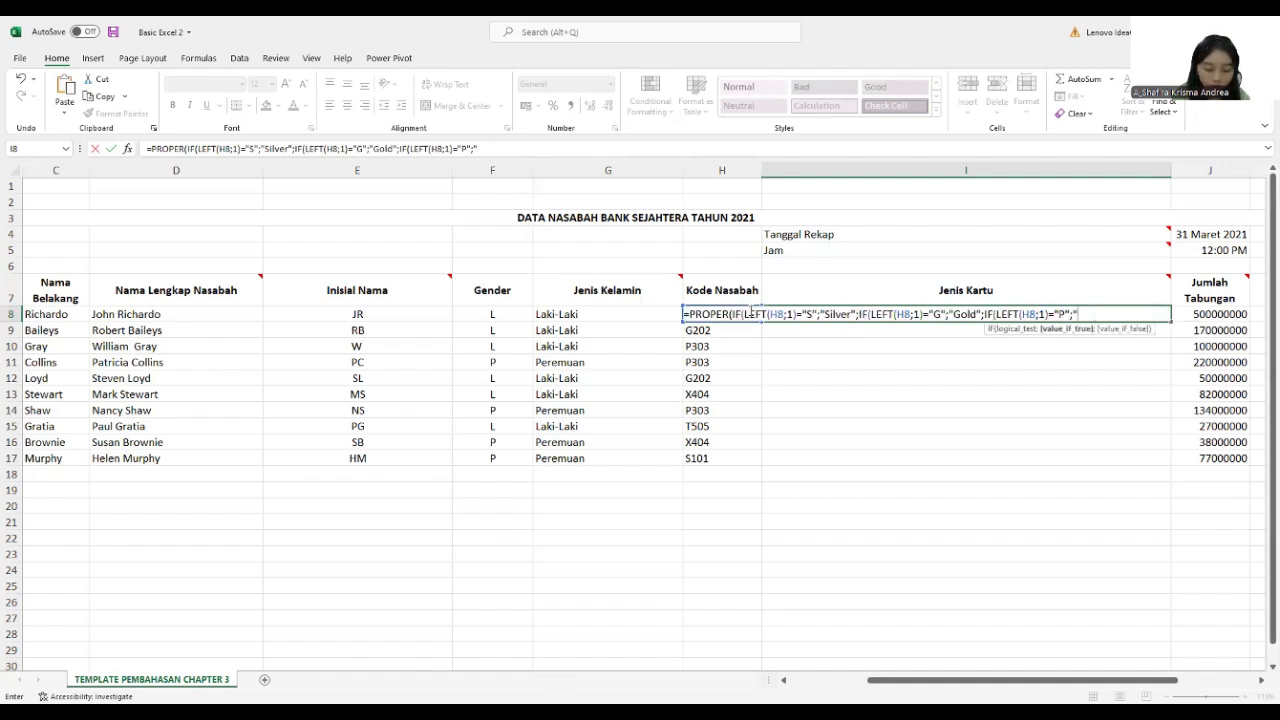
text(Pla)
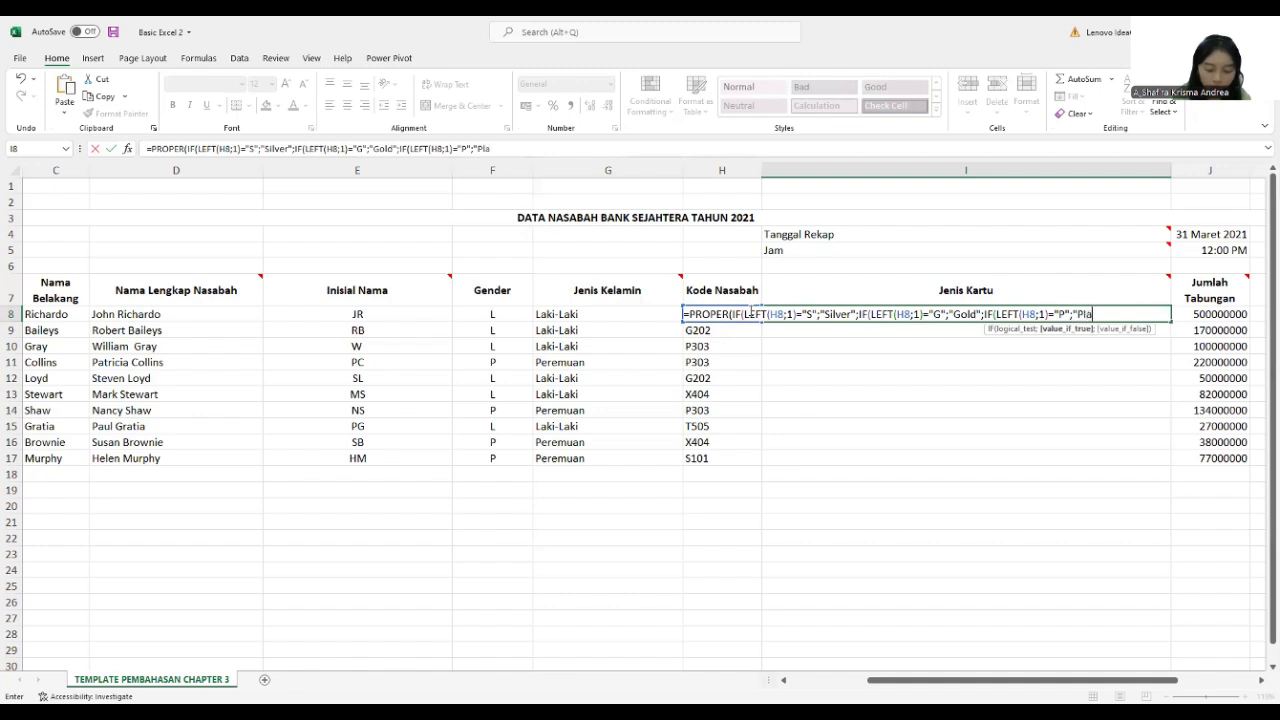
text(tinum)
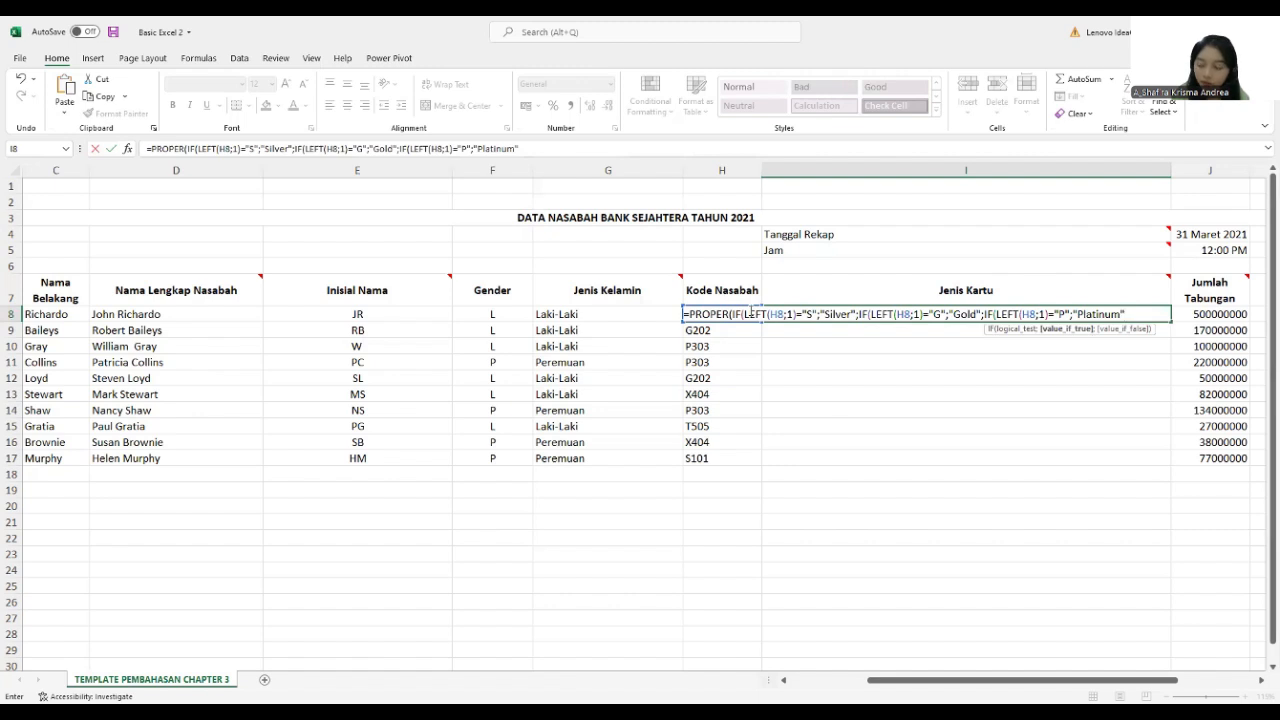
text(;)
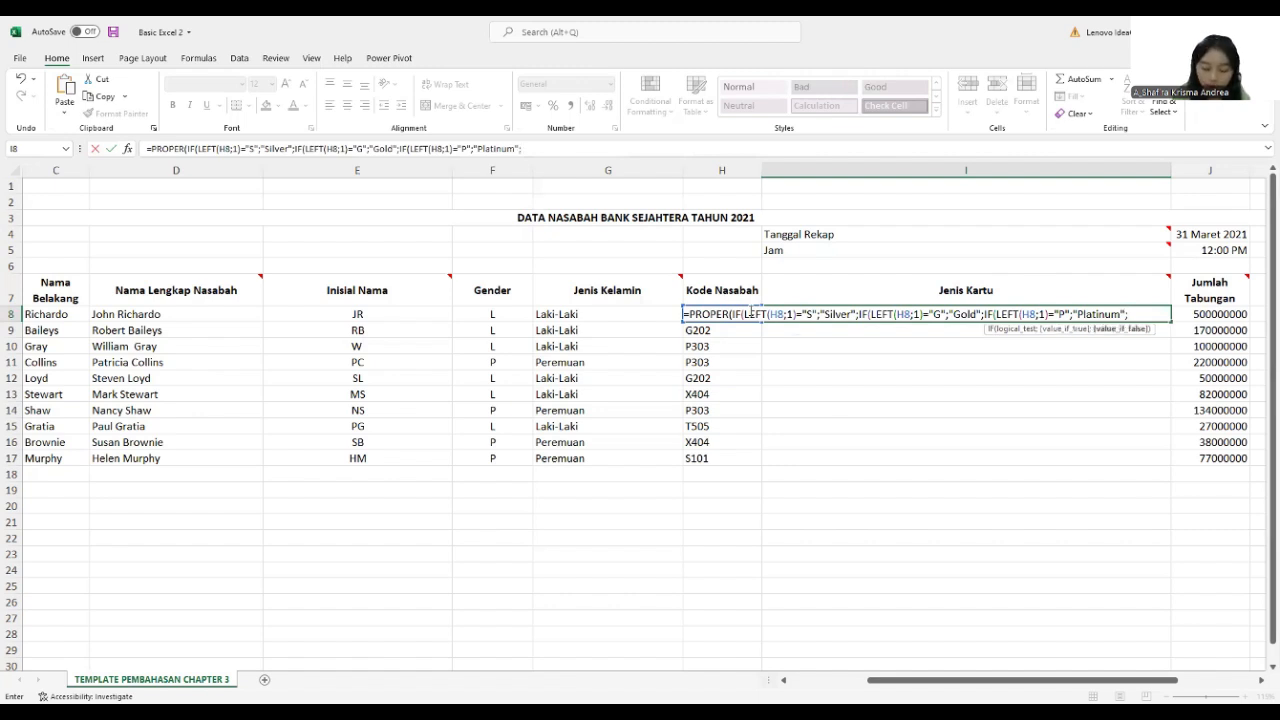
- Nest a fourth IF as the third IF's value if false in I8, starting its condition with LEFT
text(IF)
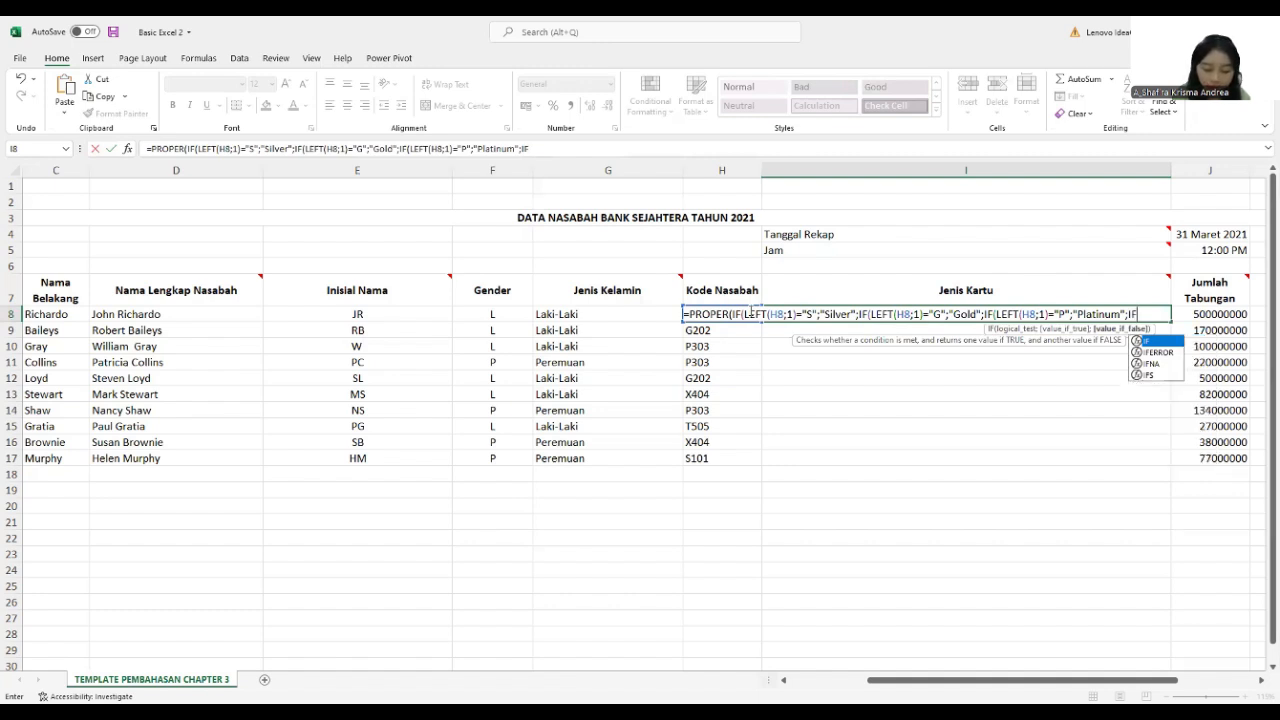
text(()
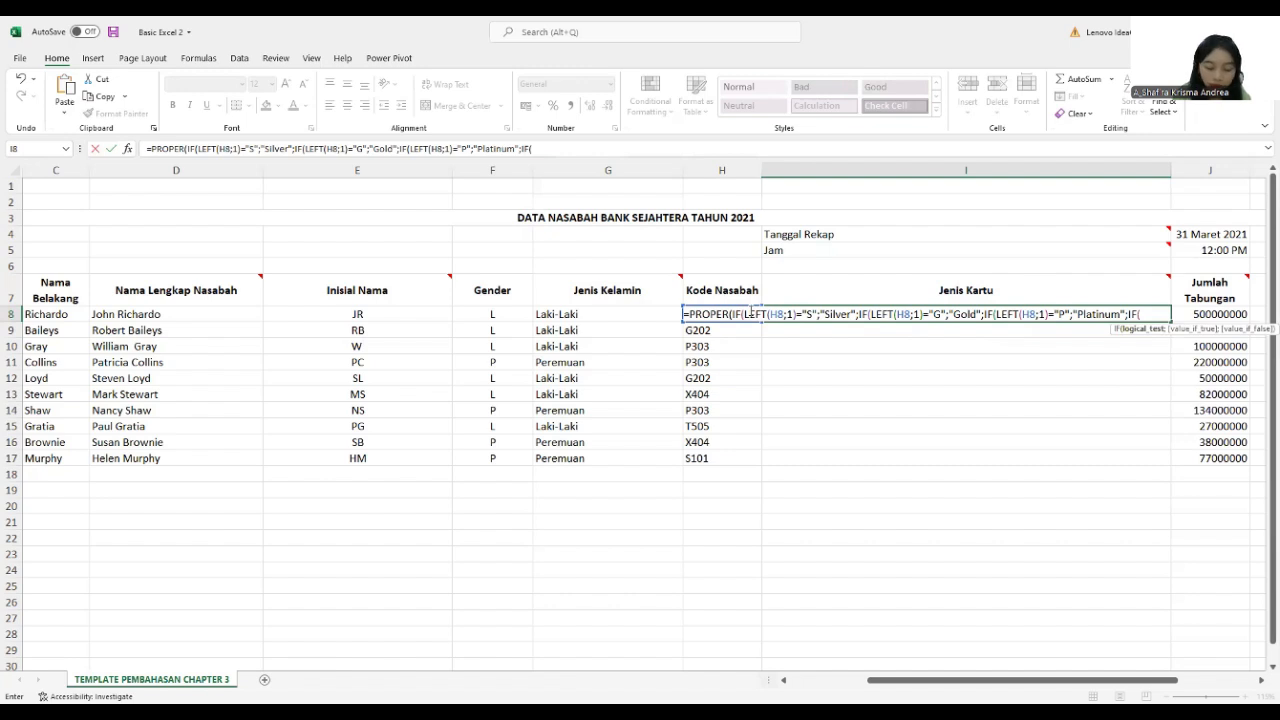
text(Le)
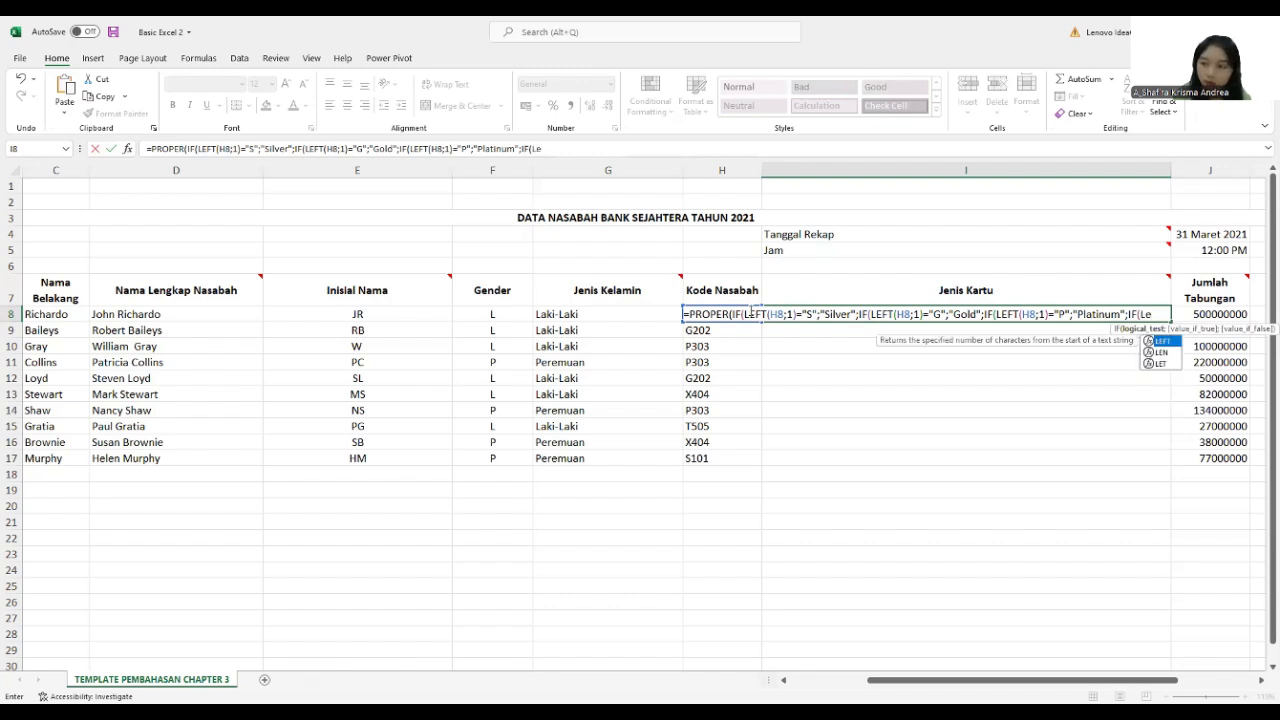
key(BackSpace)
key(BackSpace)
text(L)
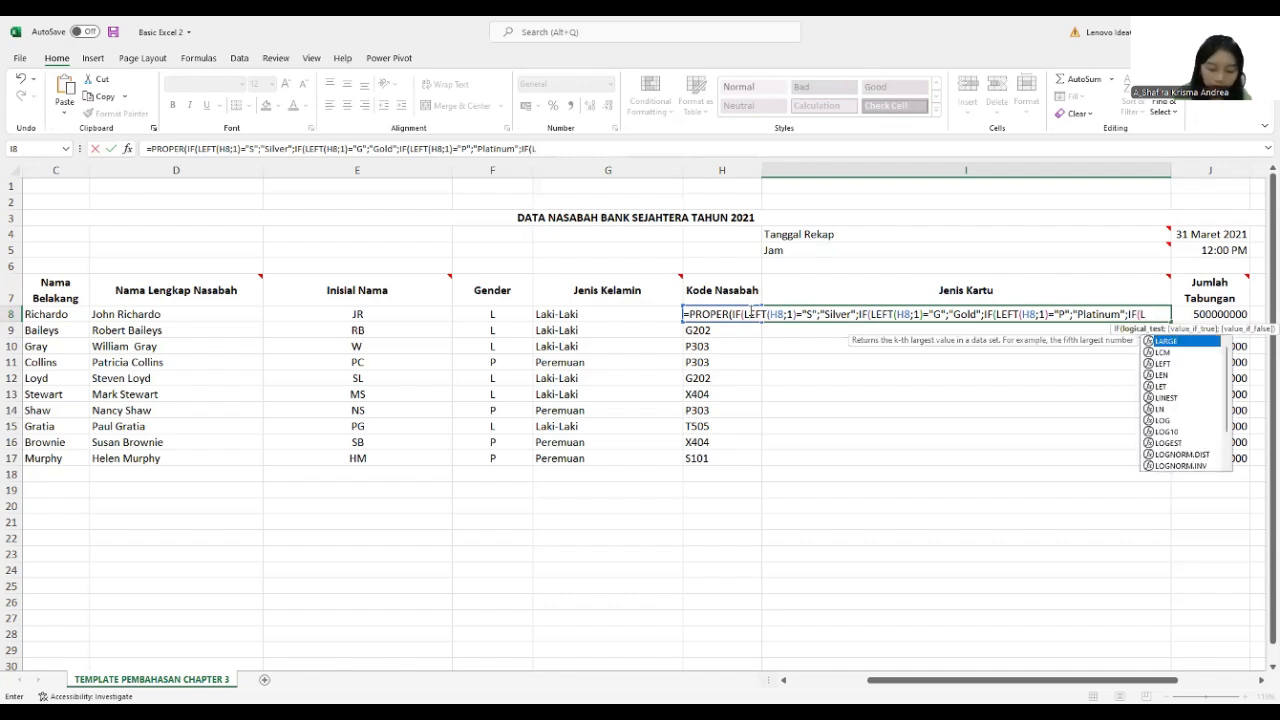
text(EFT)
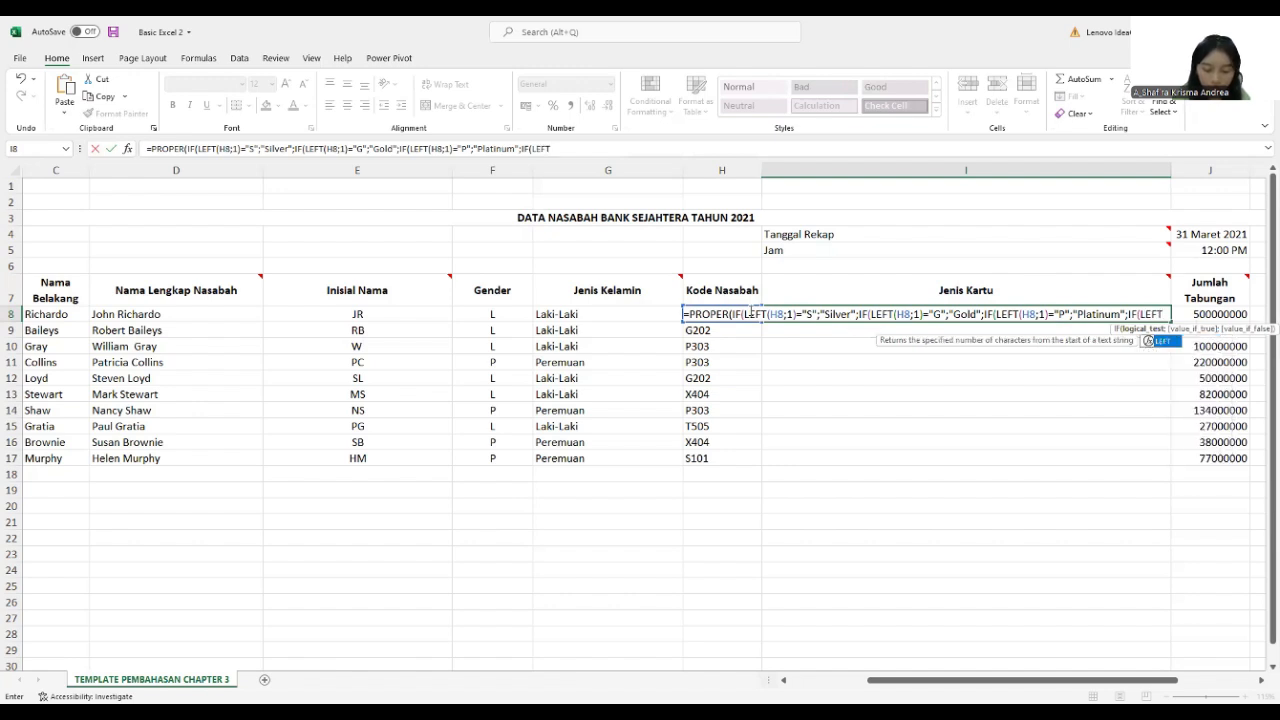
text(()
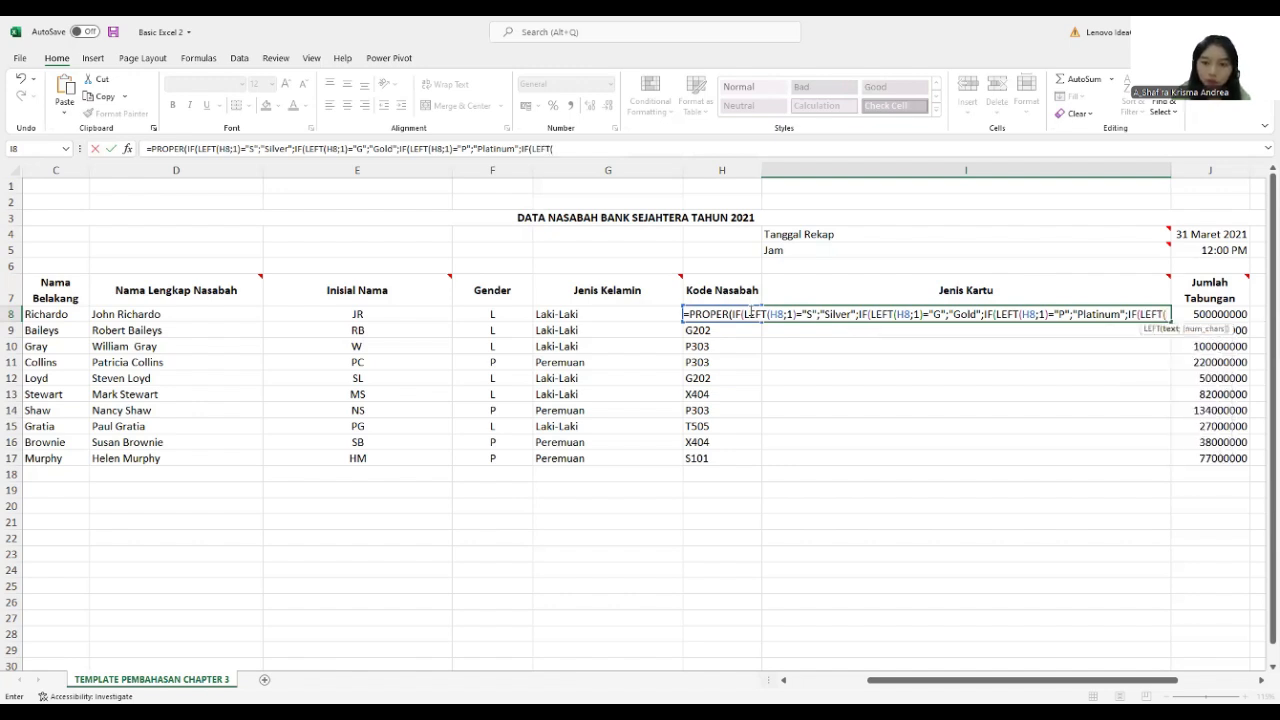
- Copy the H8 reference from the third IF's LEFT function into the new LEFT function in I8's formula
click(709, 314)
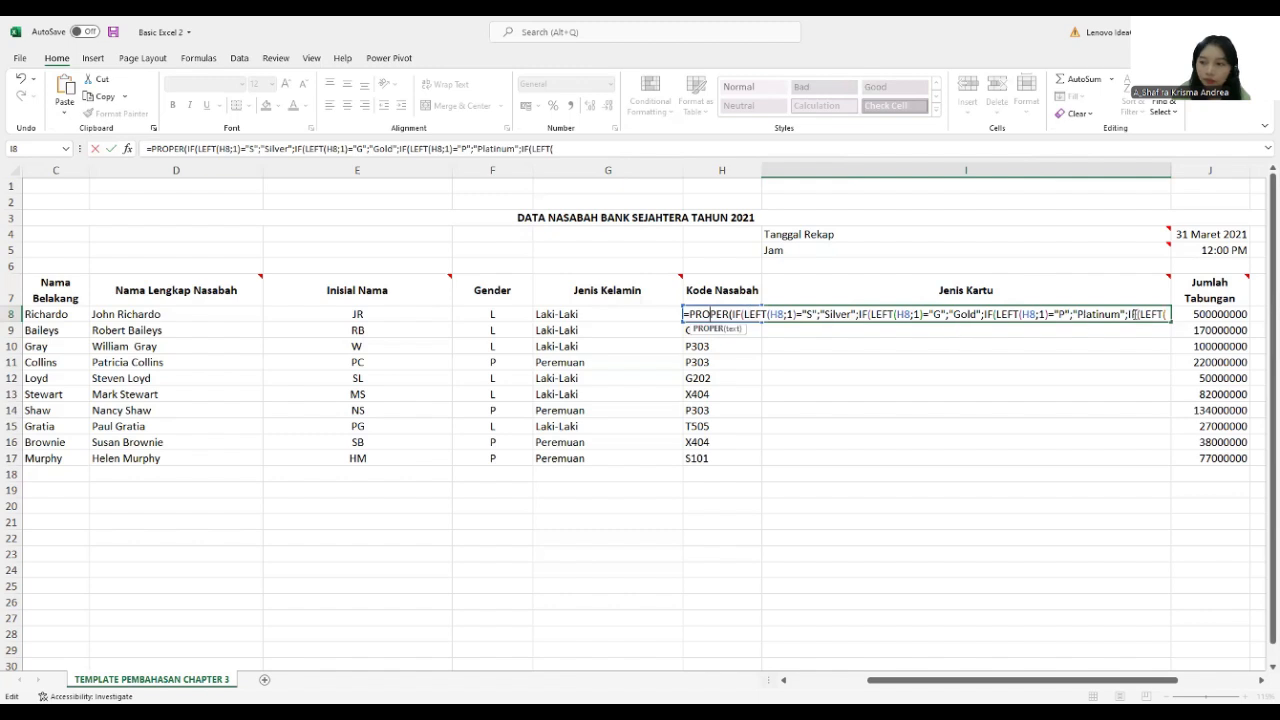
click(1033, 313)
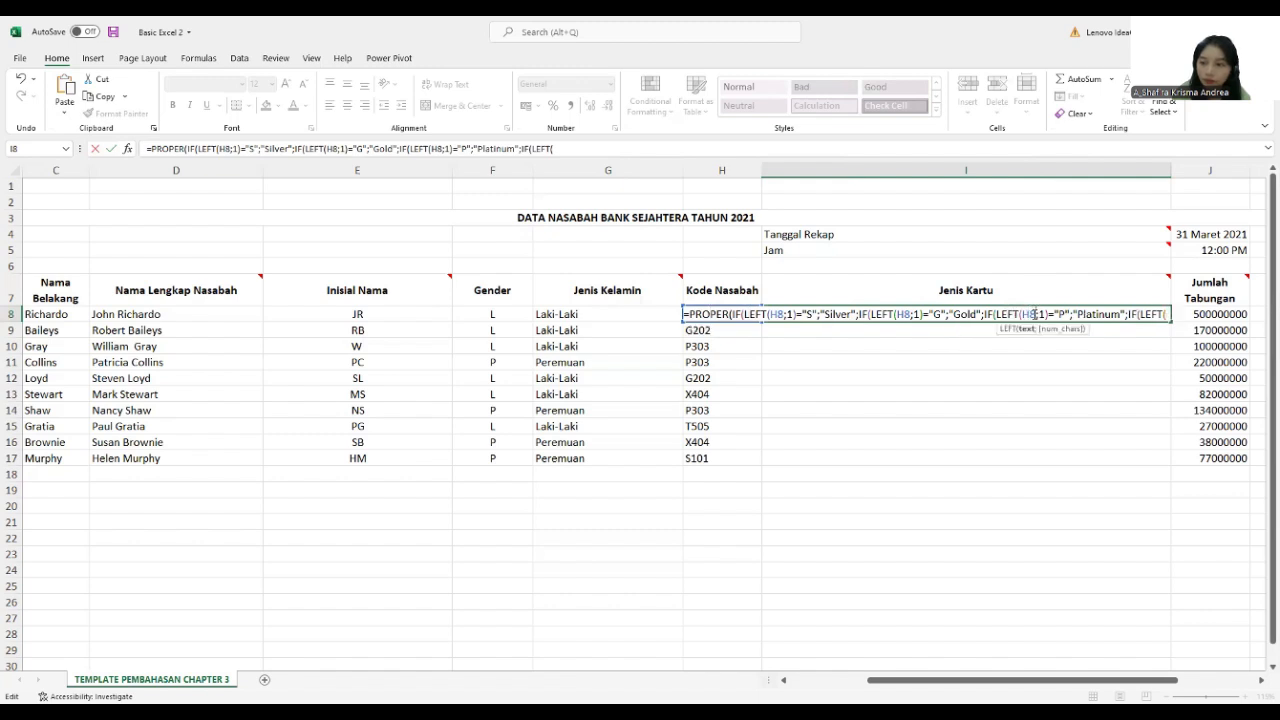
double_click(1030, 314)
click(1085, 314)
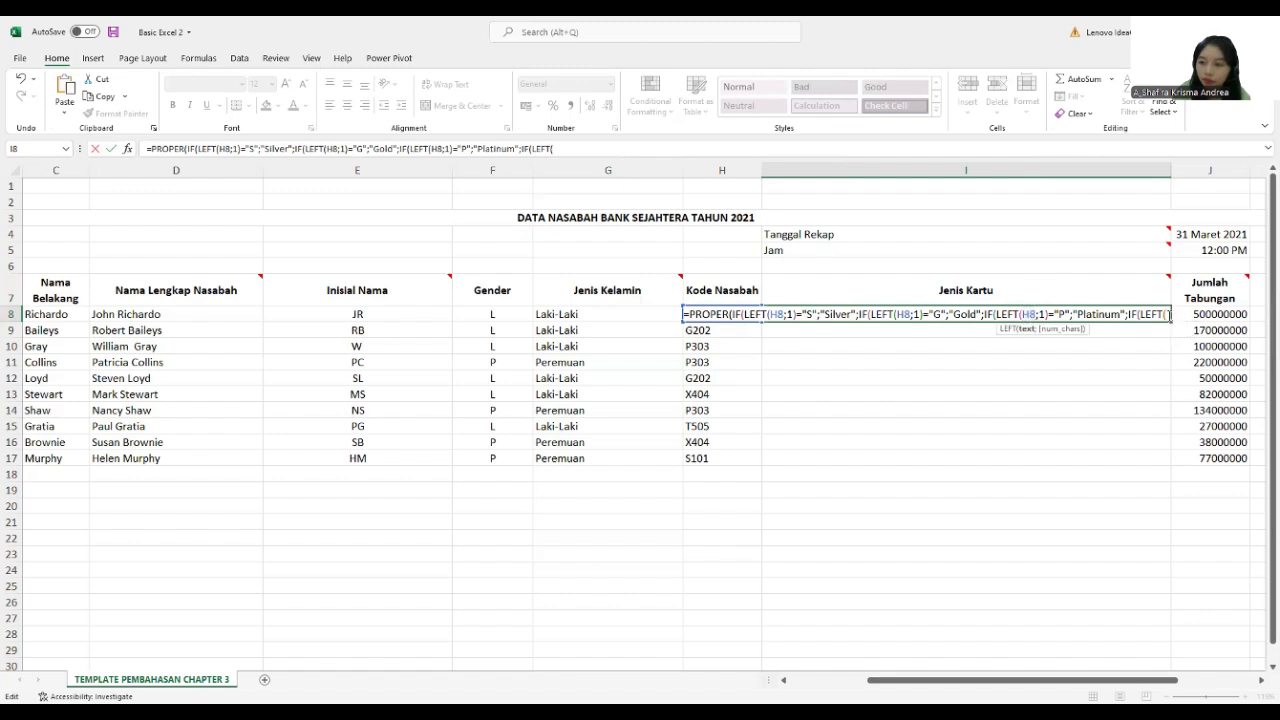
double_click(1030, 314)
key(ctrl+c)
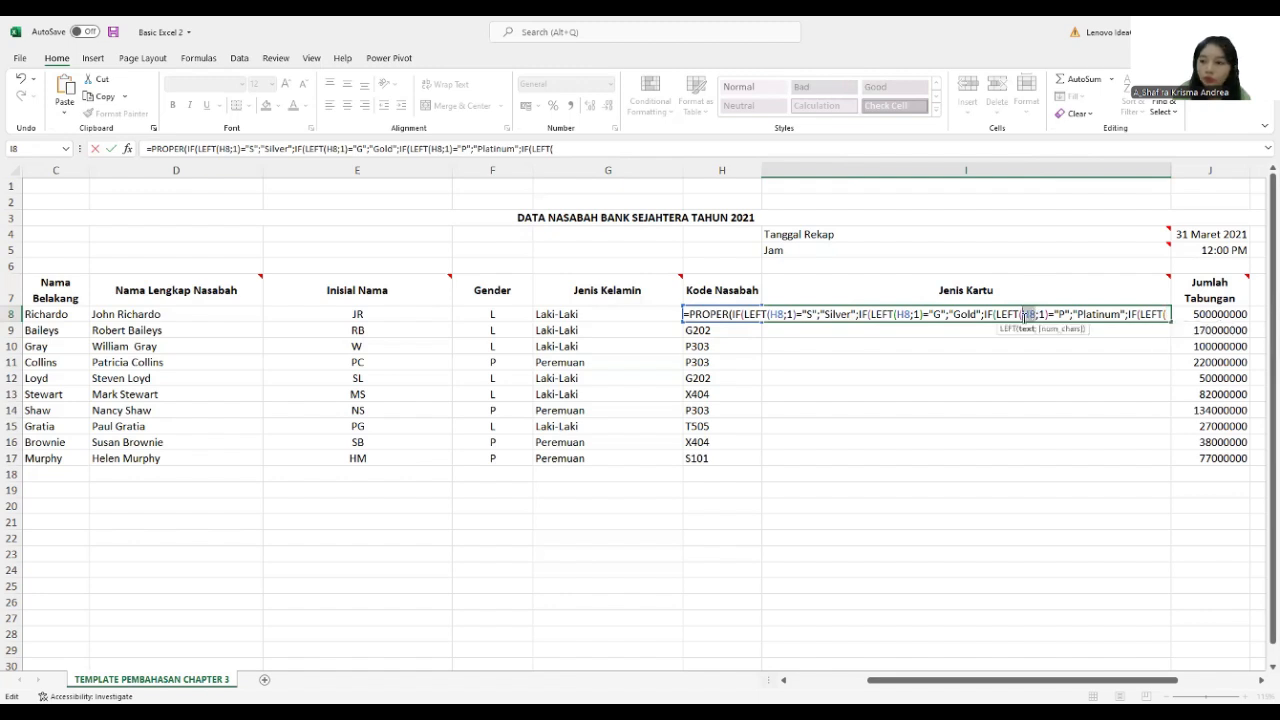
right_click(1026, 314)
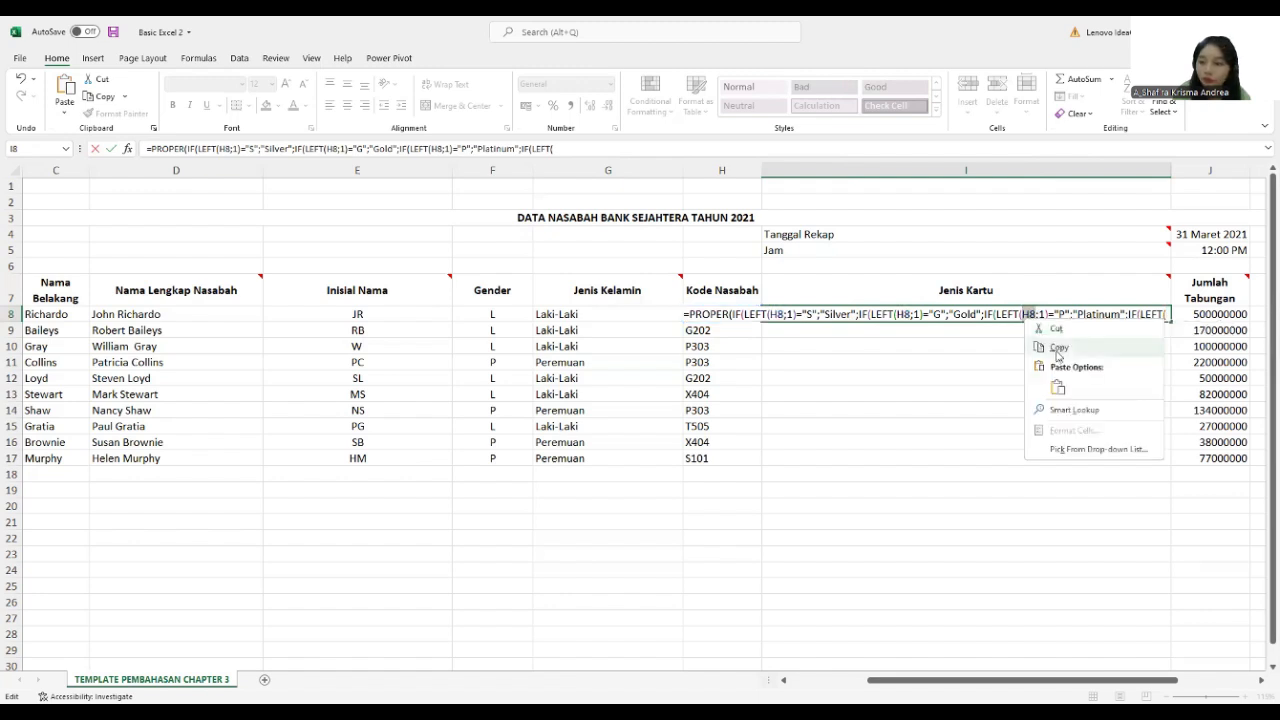
click(1172, 317)
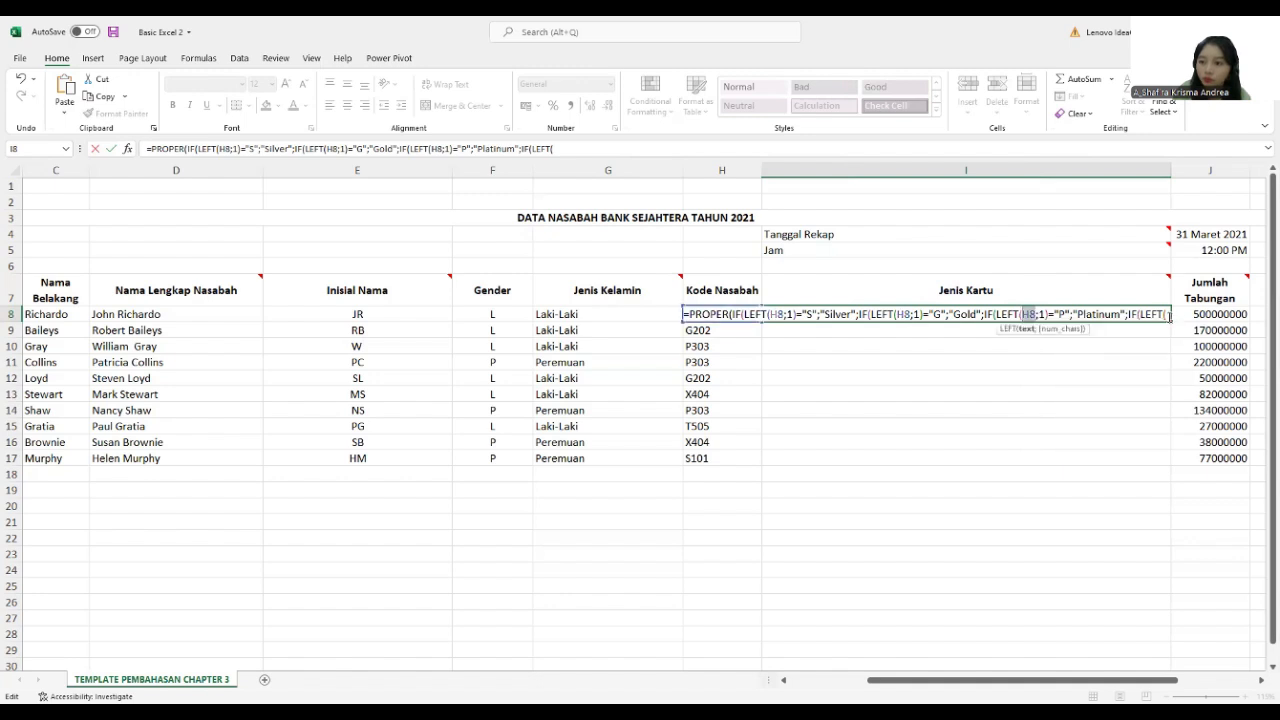
right_click(1158, 334)
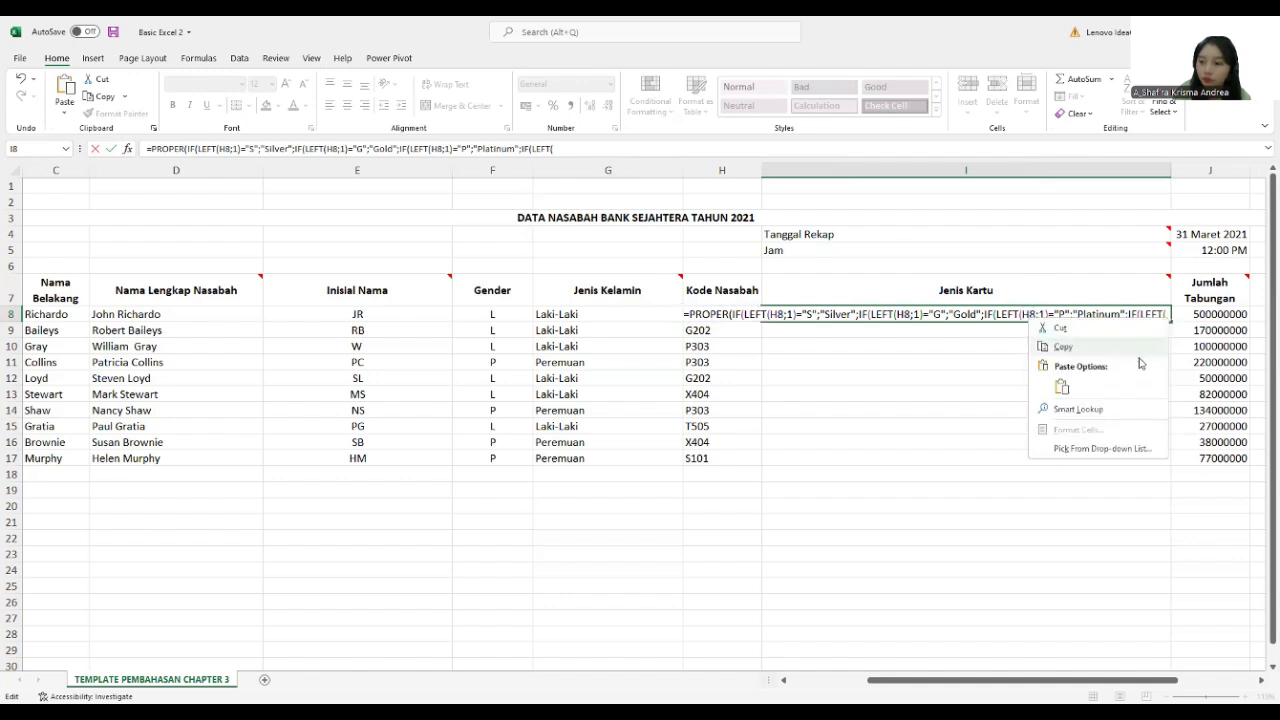
click(1064, 388)
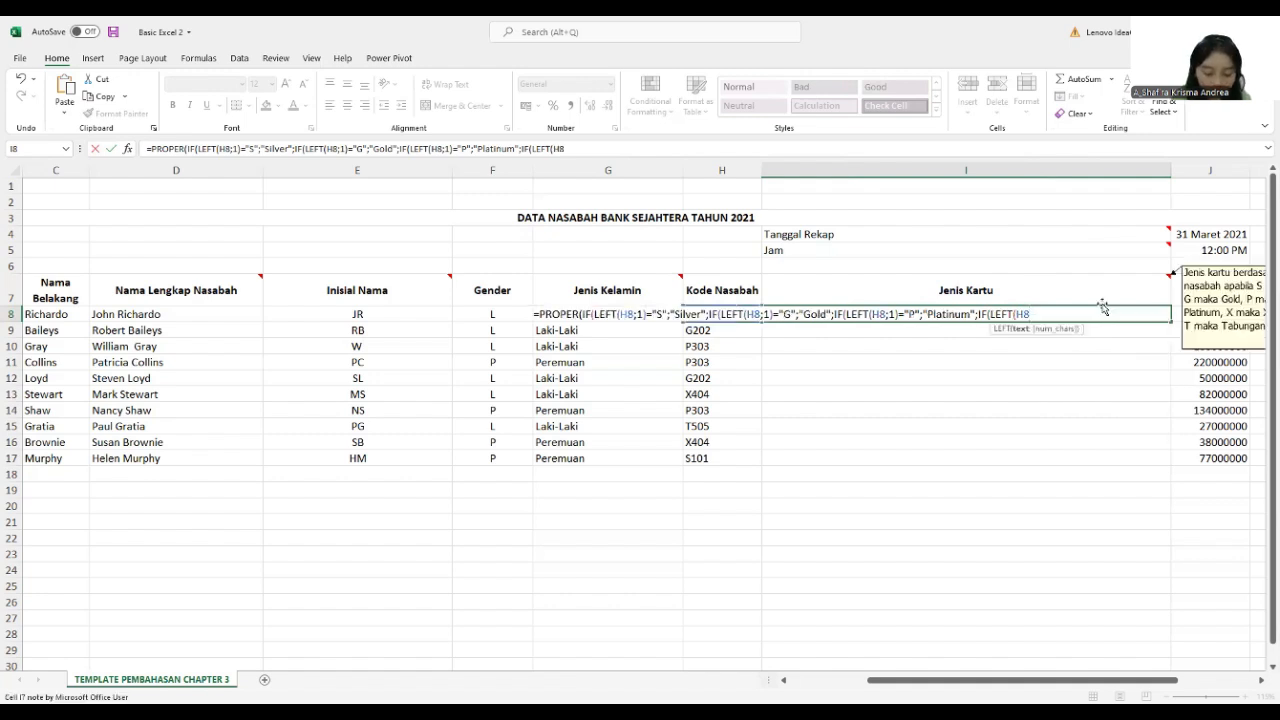
- Complete the fourth IF's condition in I8 as LEFT(H8;1)="X"
text(;1)
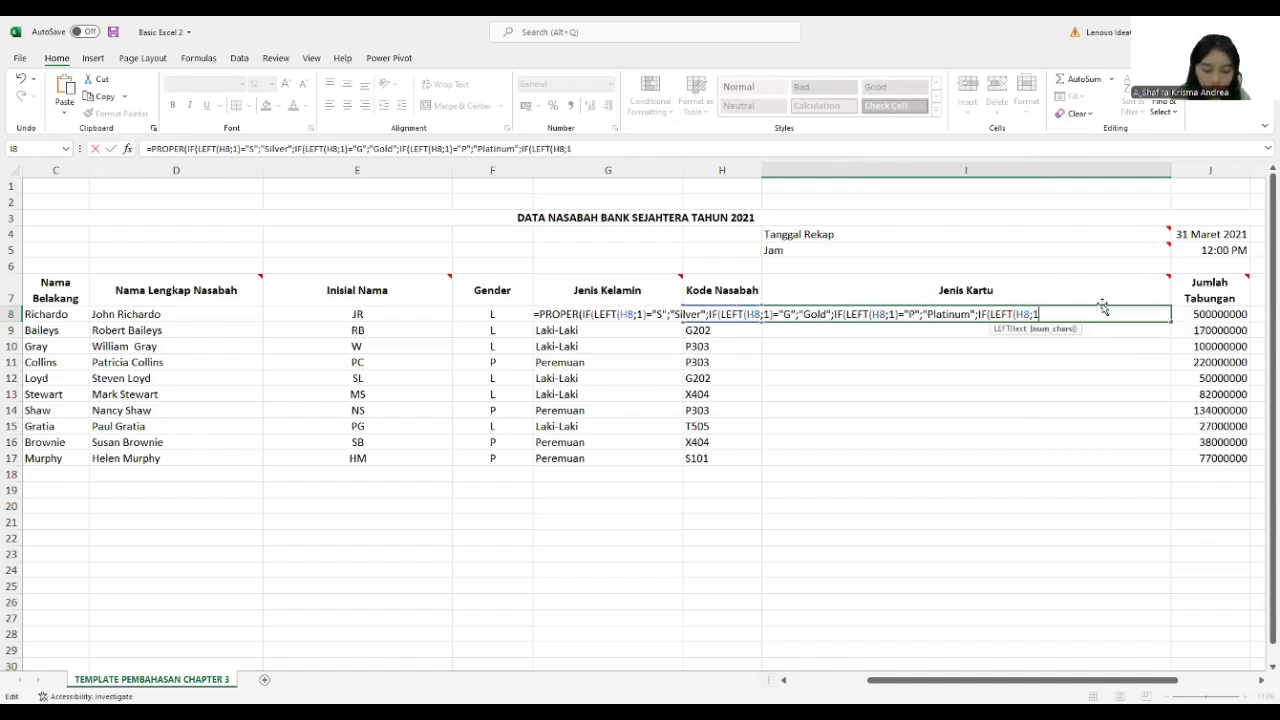
text())
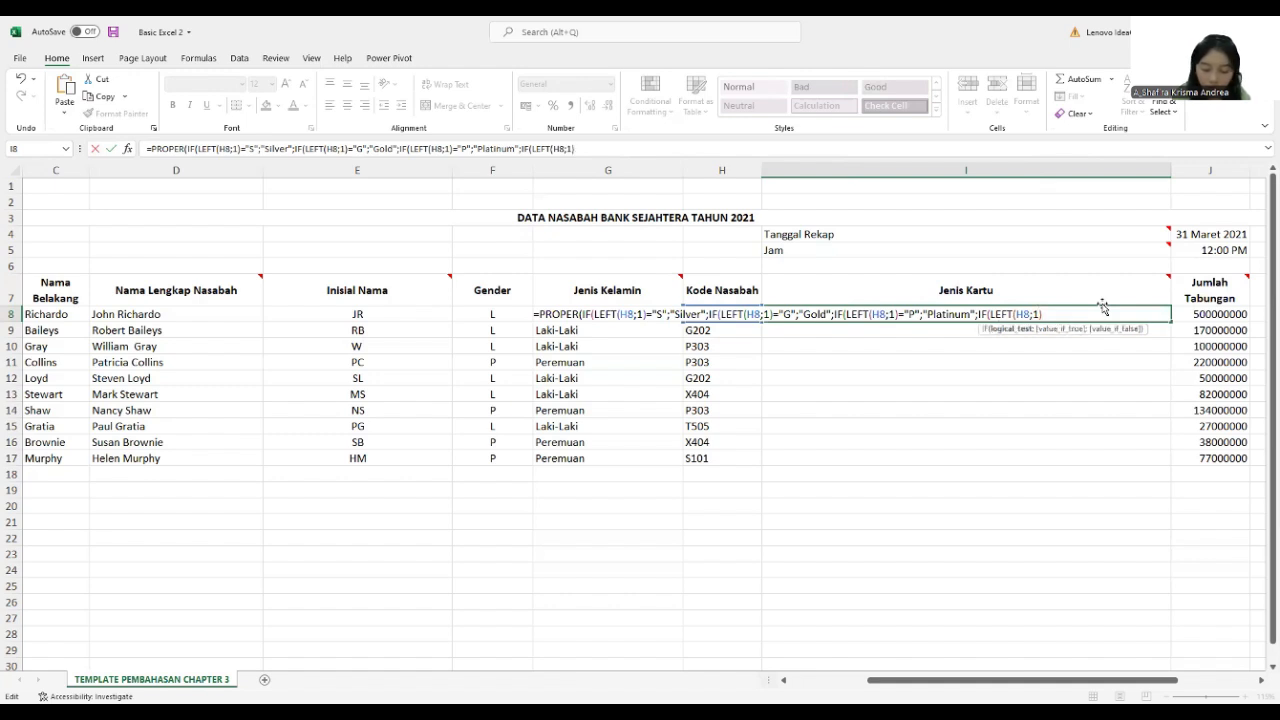
text(=)
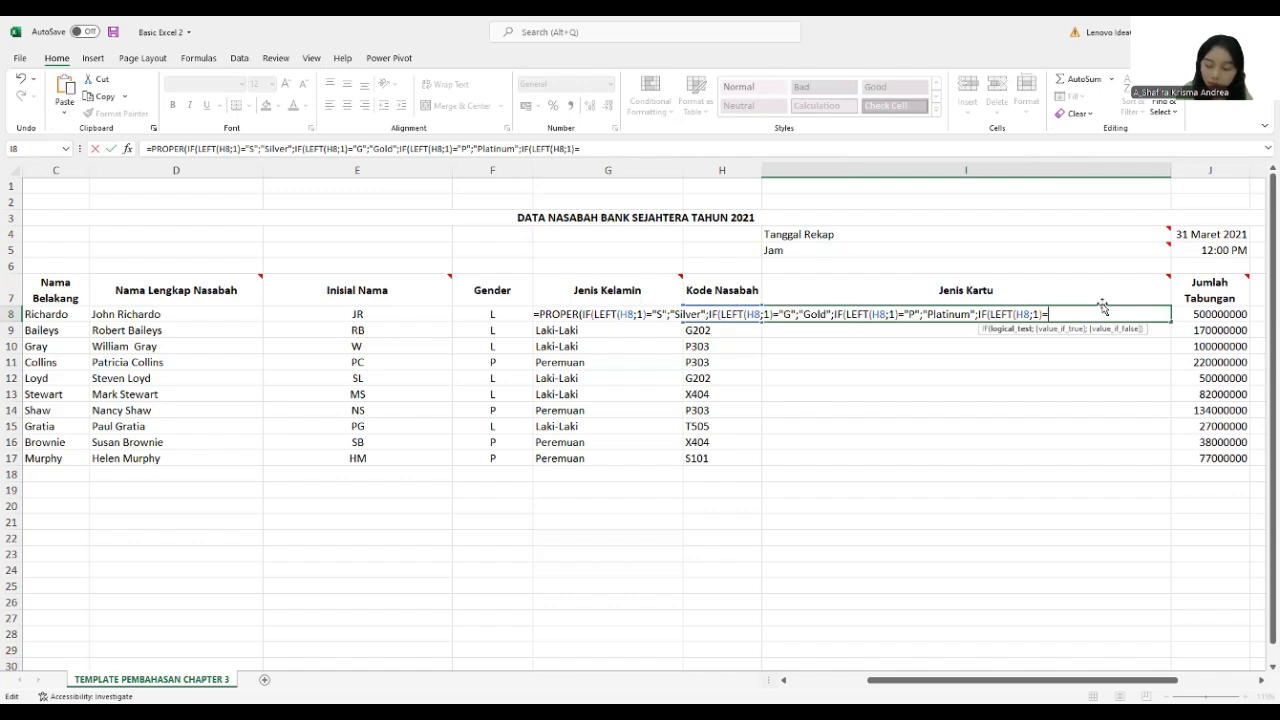
text("X";)
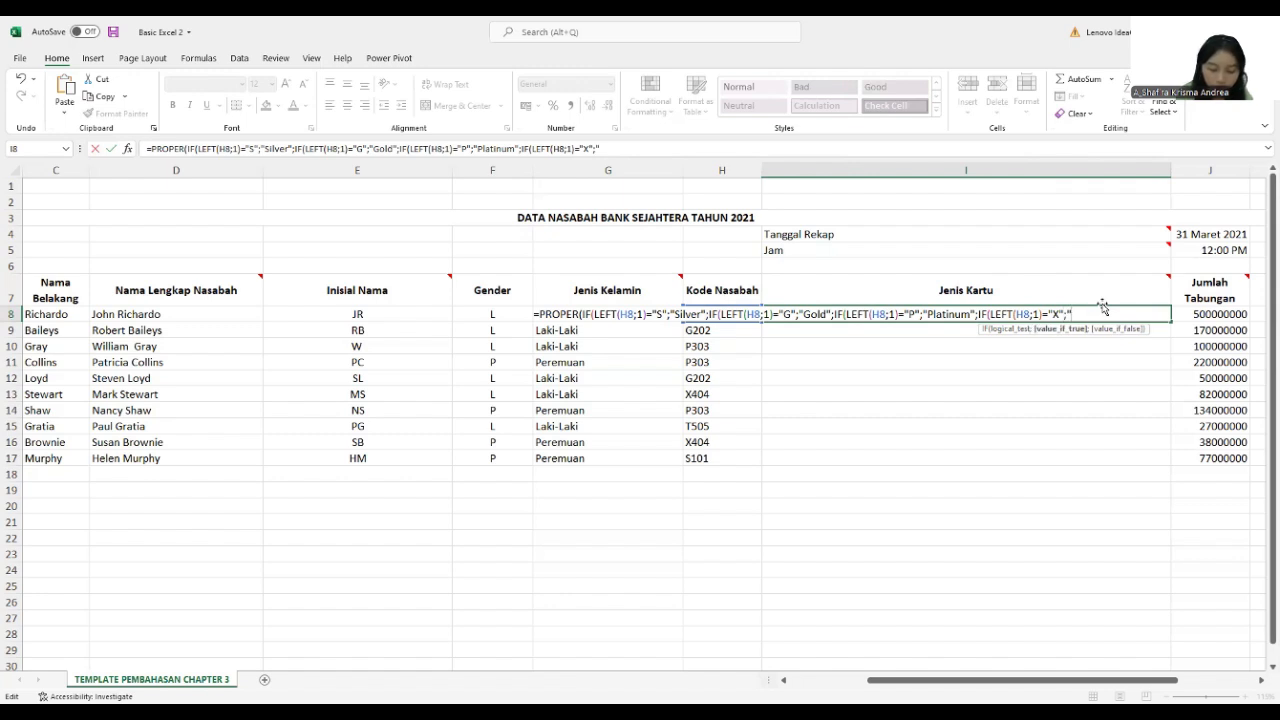
- Enter "Xpresi" as the fourth IF's value if true and "tabunganku" as its value if false in I8
text("Xpresi)
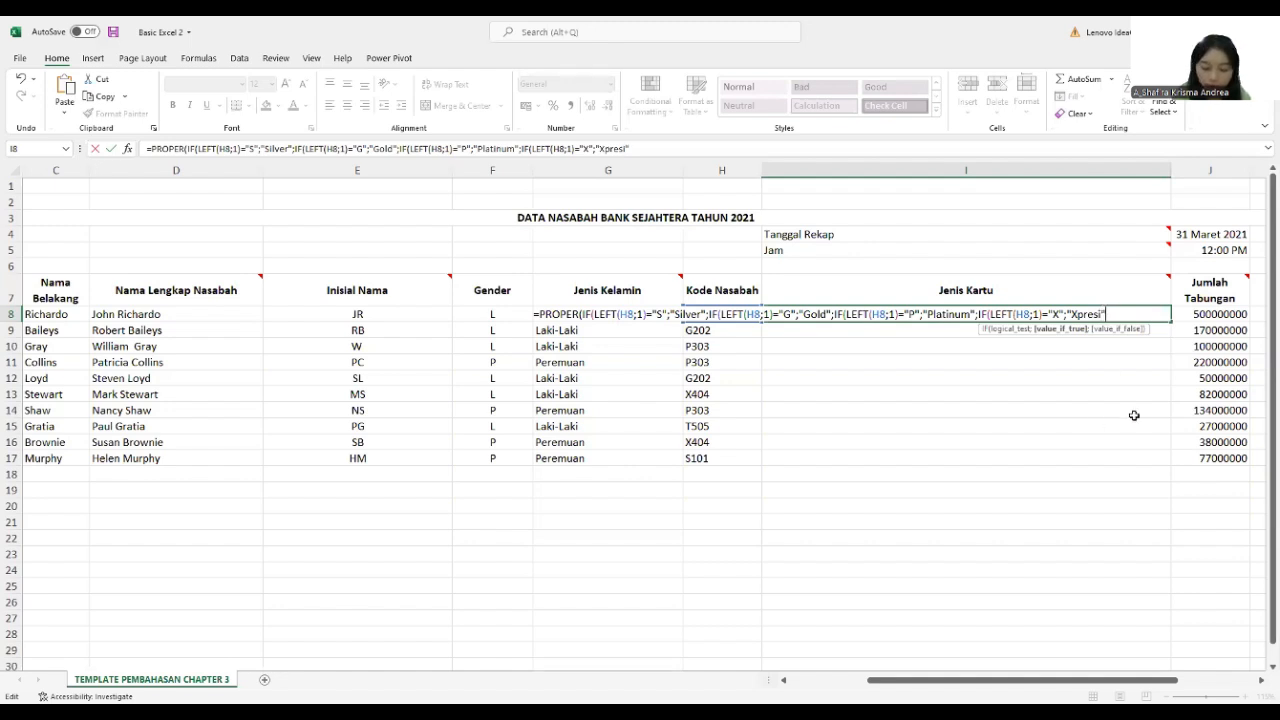
text(;)
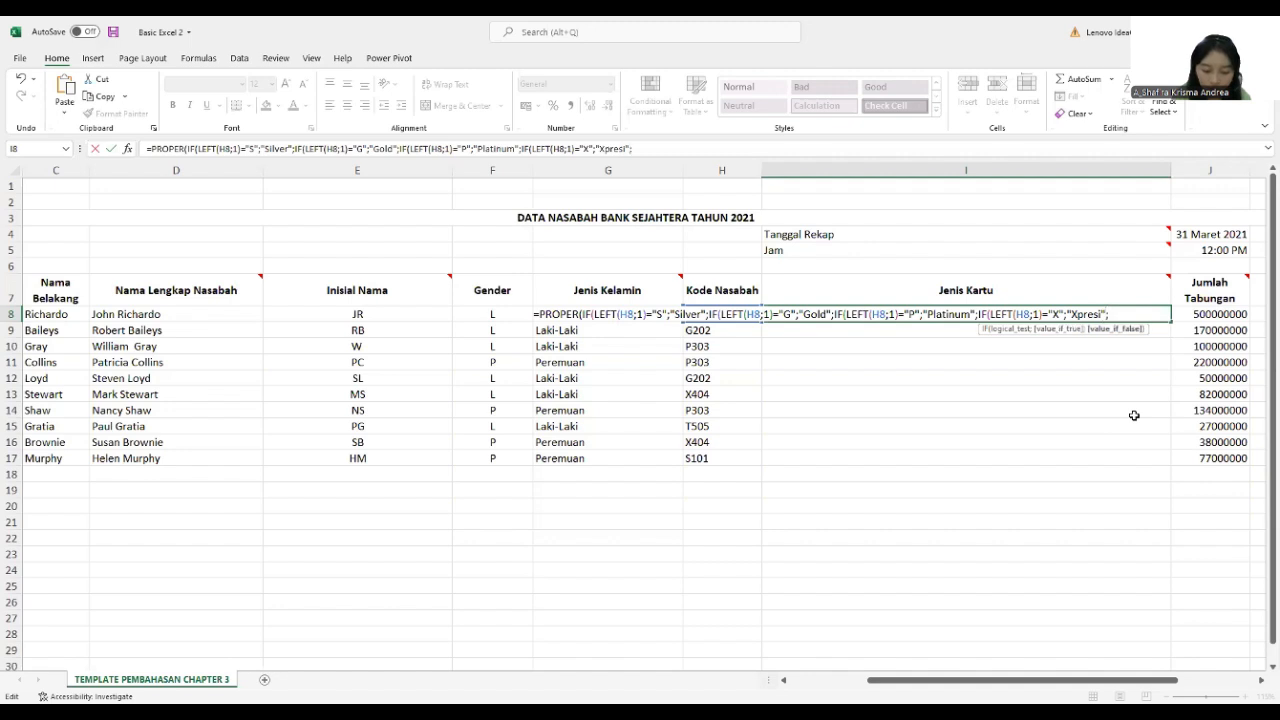
text(")
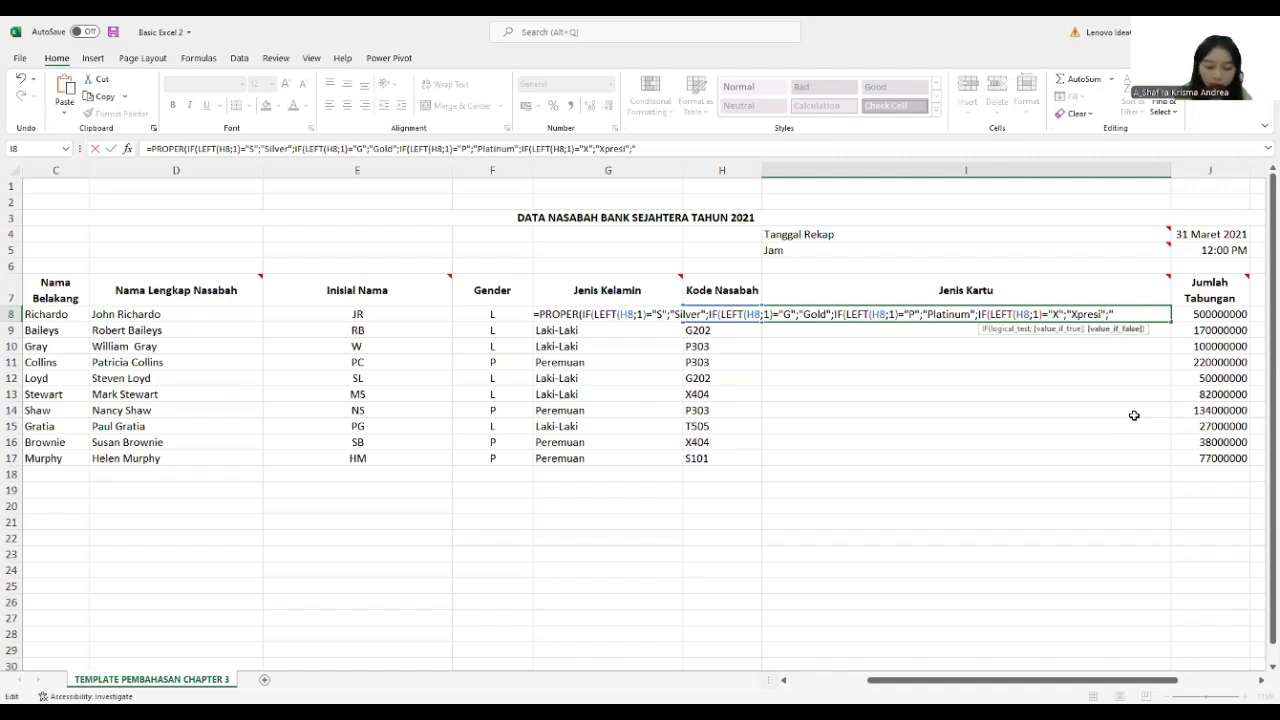
text(tabun)
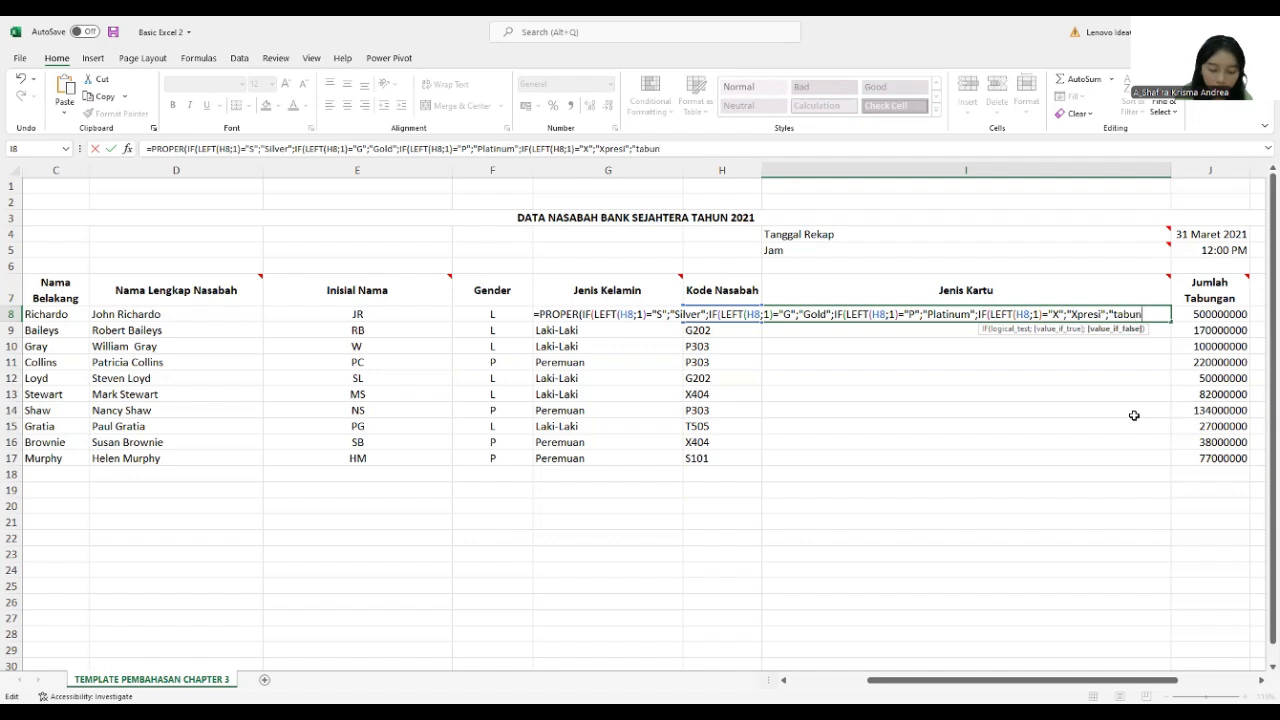
text(ganku")
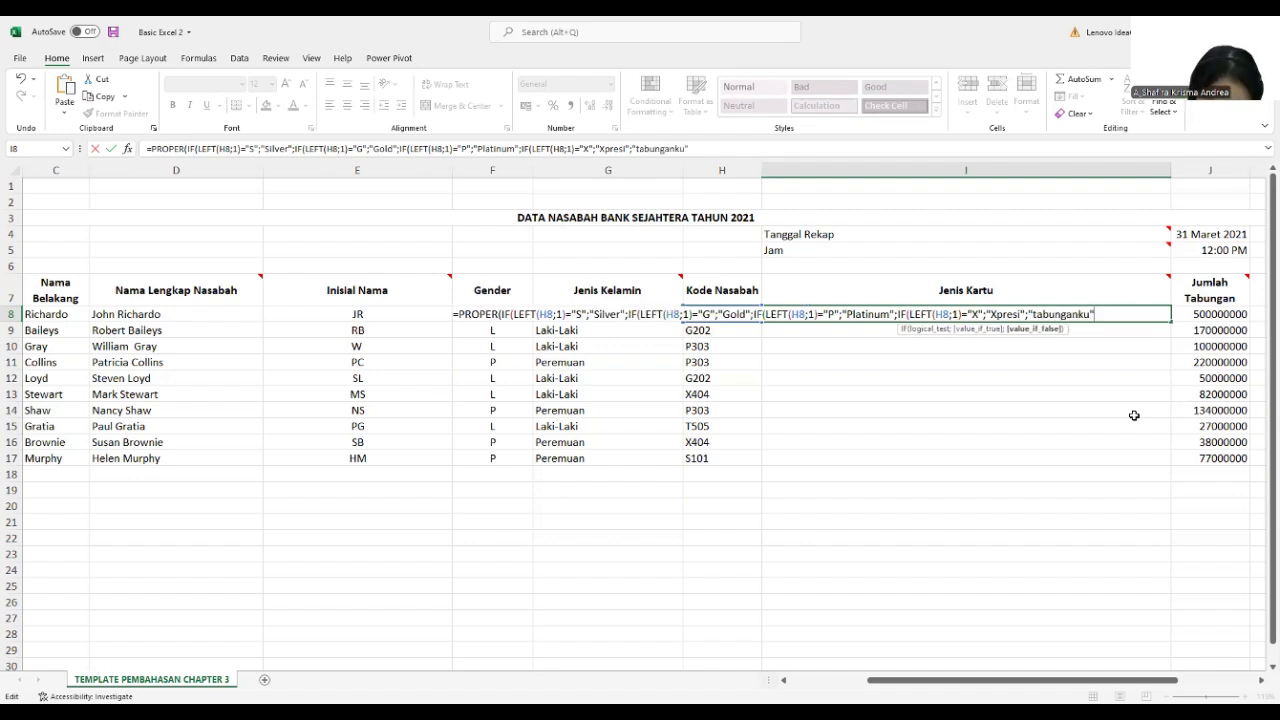
- Close all nested IF functions and the PROPER function in I8 with five parentheses and commit the formula
text())
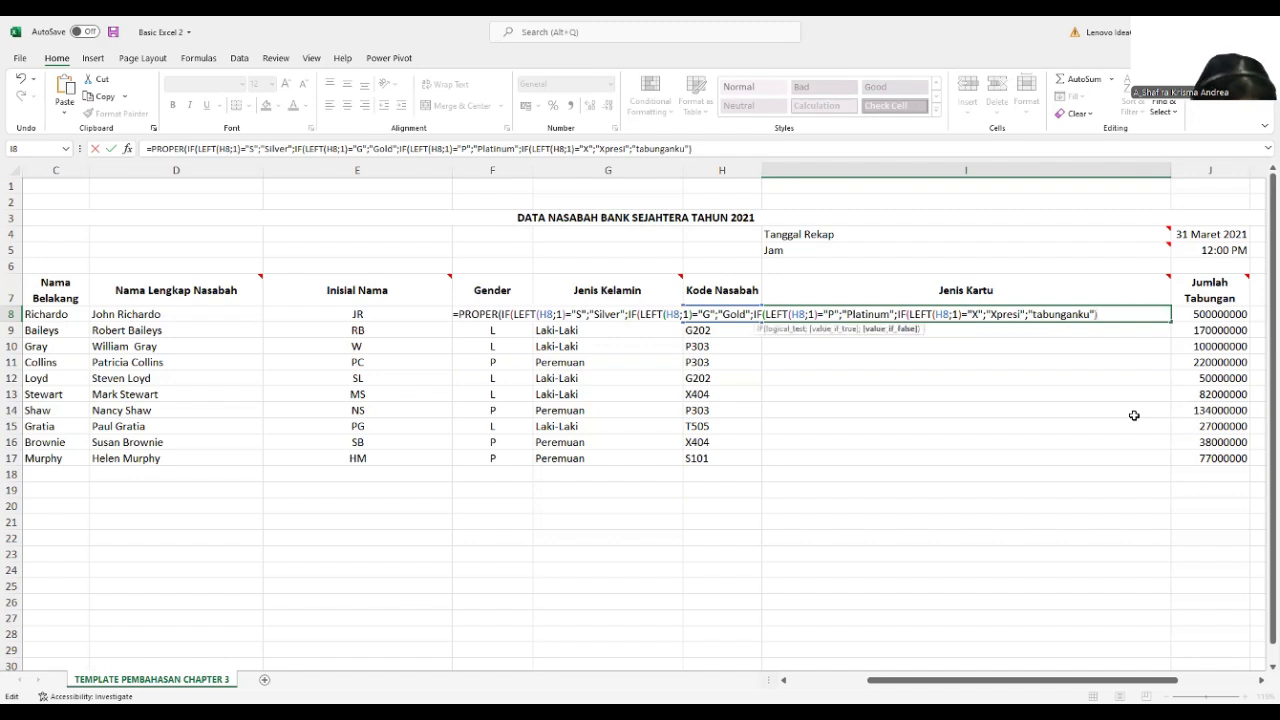
text())
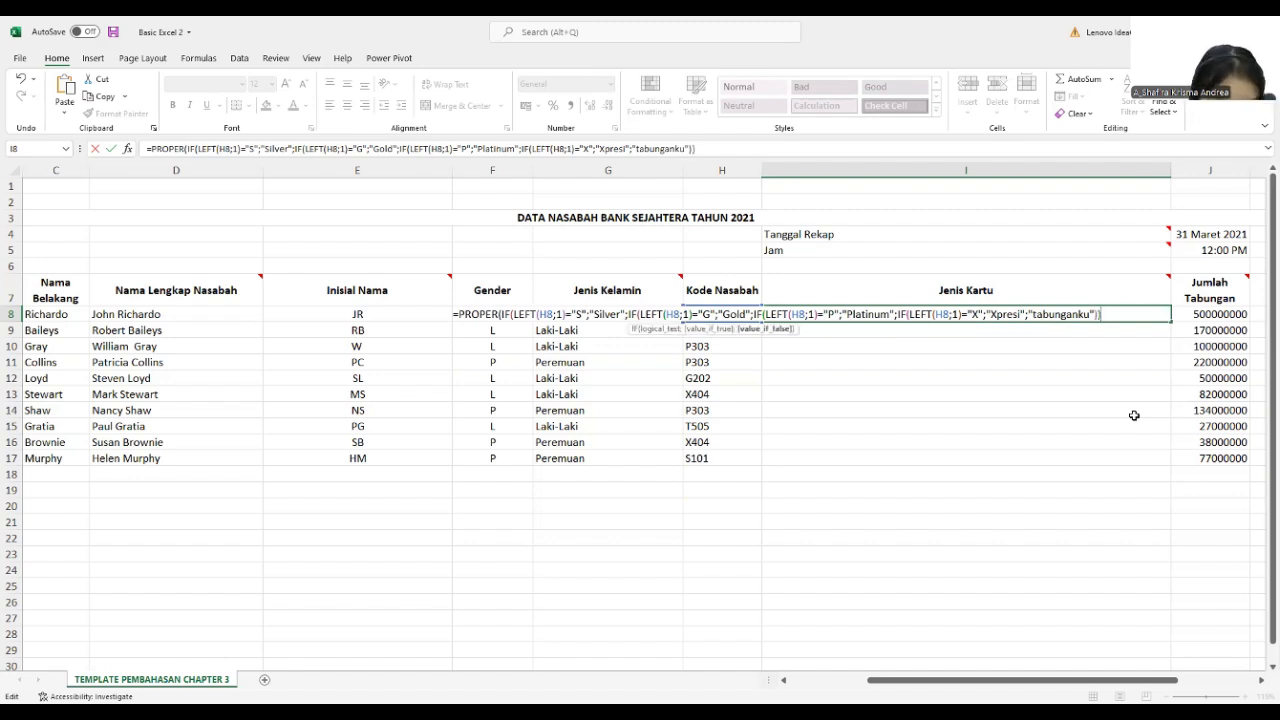
text())))
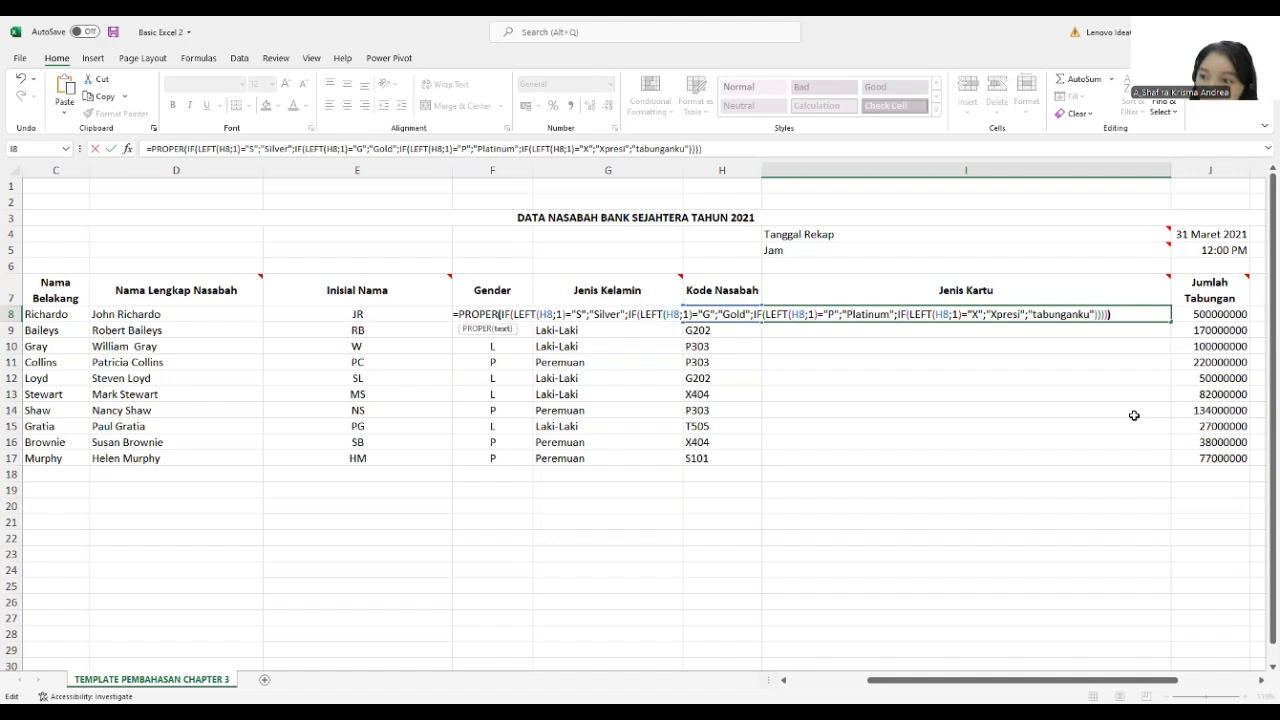
key(Return)
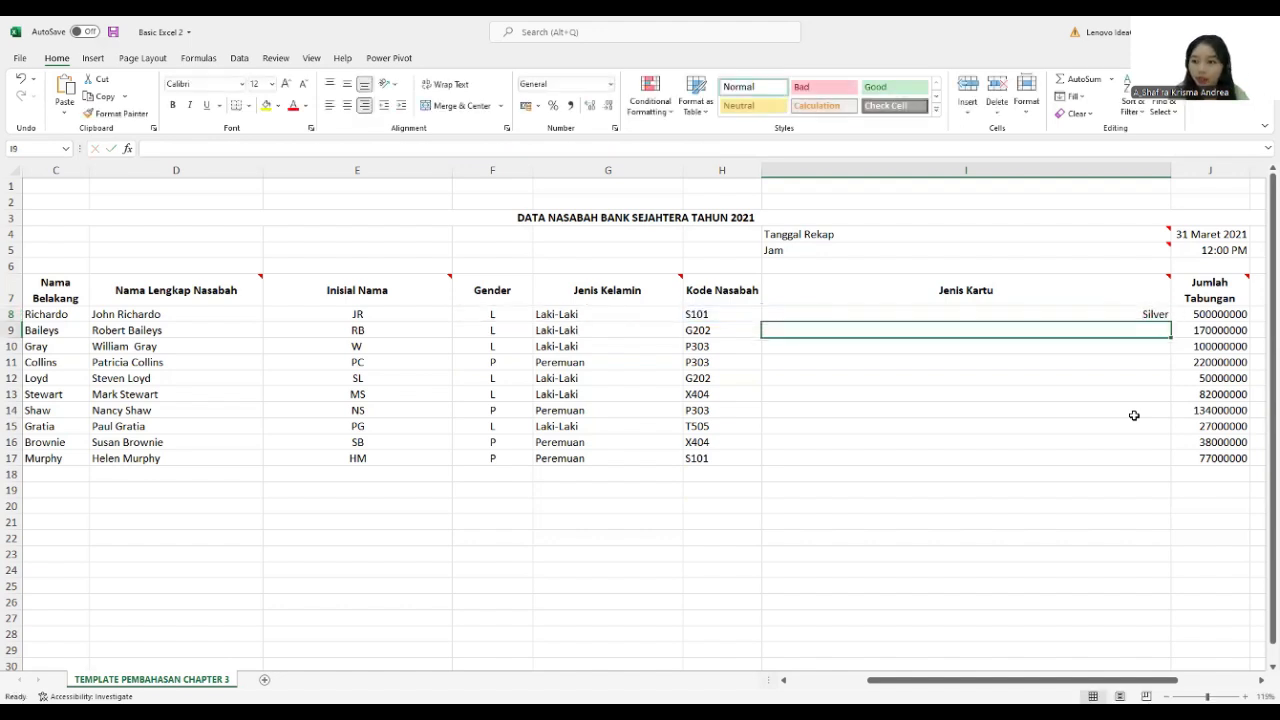
- Fill the Jenis Kartu formula from I8 down to I17 and check the copied formula in I9
click(1122, 317)
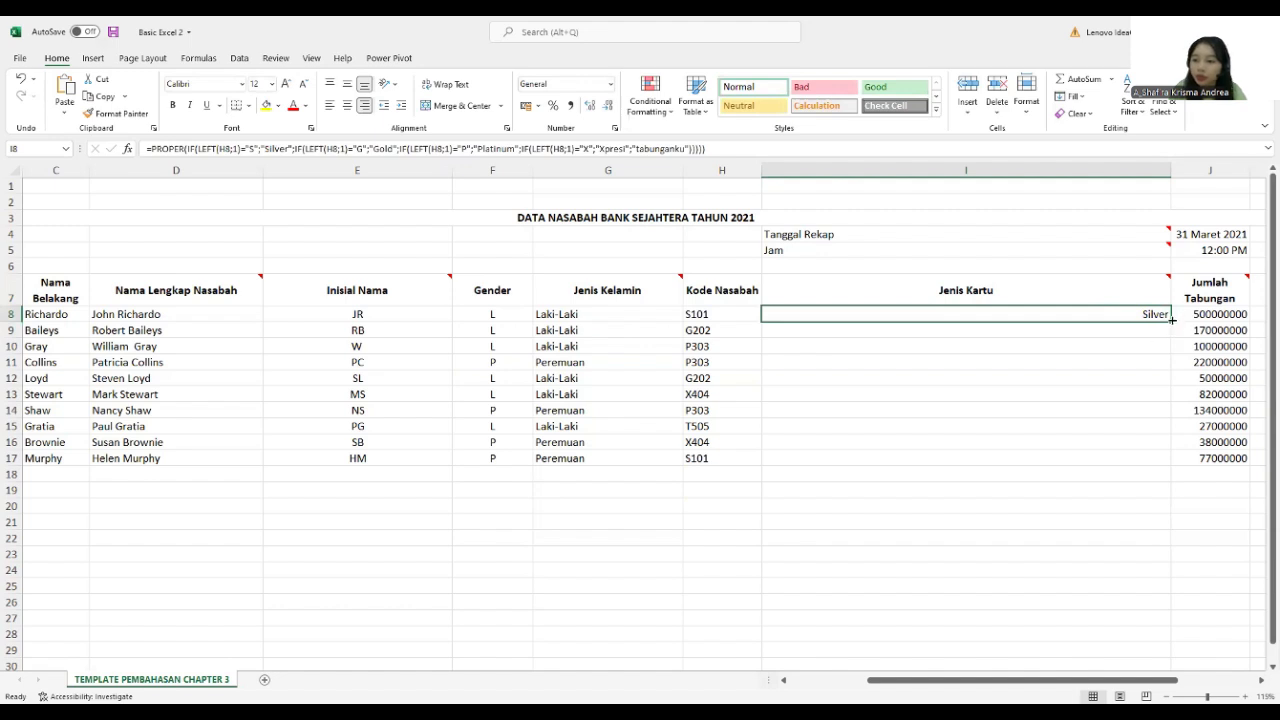
drag(1171, 318, 1160, 457)
click(1016, 521)
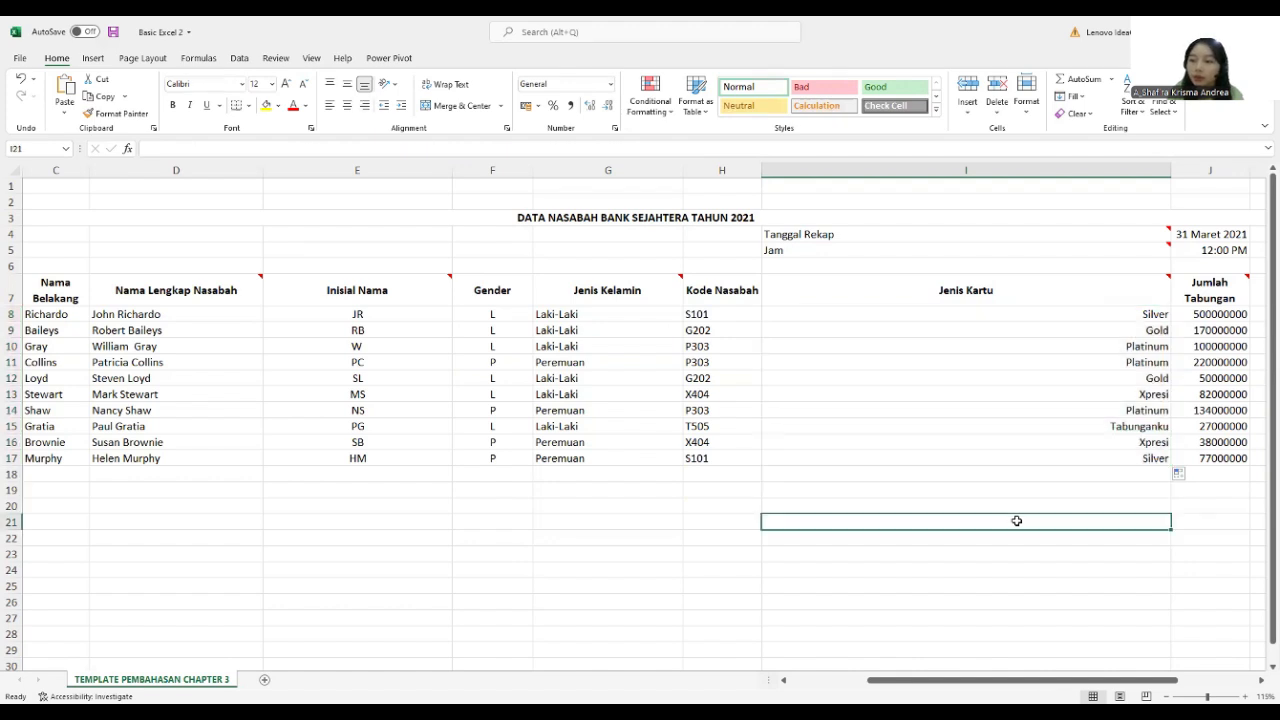
click(1052, 329)
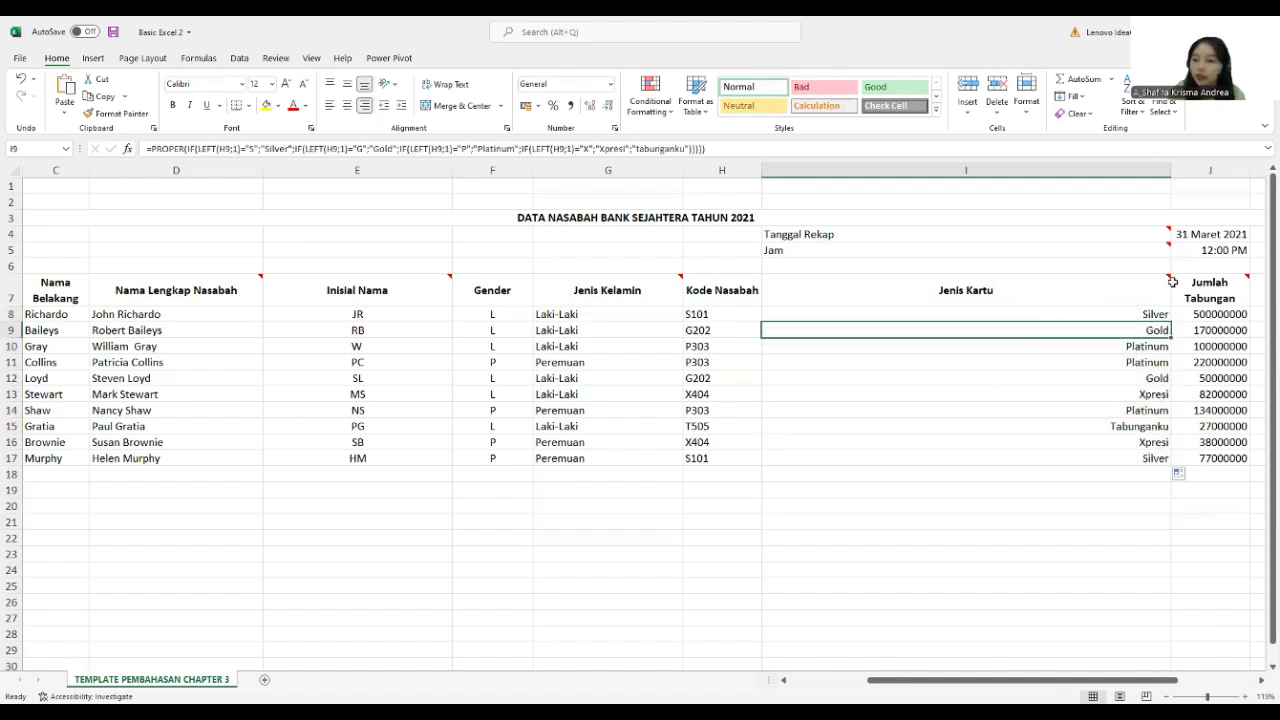
- Format the Jumlah Tabungan values in J8:J17 as Accounting with the Rp symbol and two decimal places, following the header's note
click(1224, 316)
click(1228, 285)
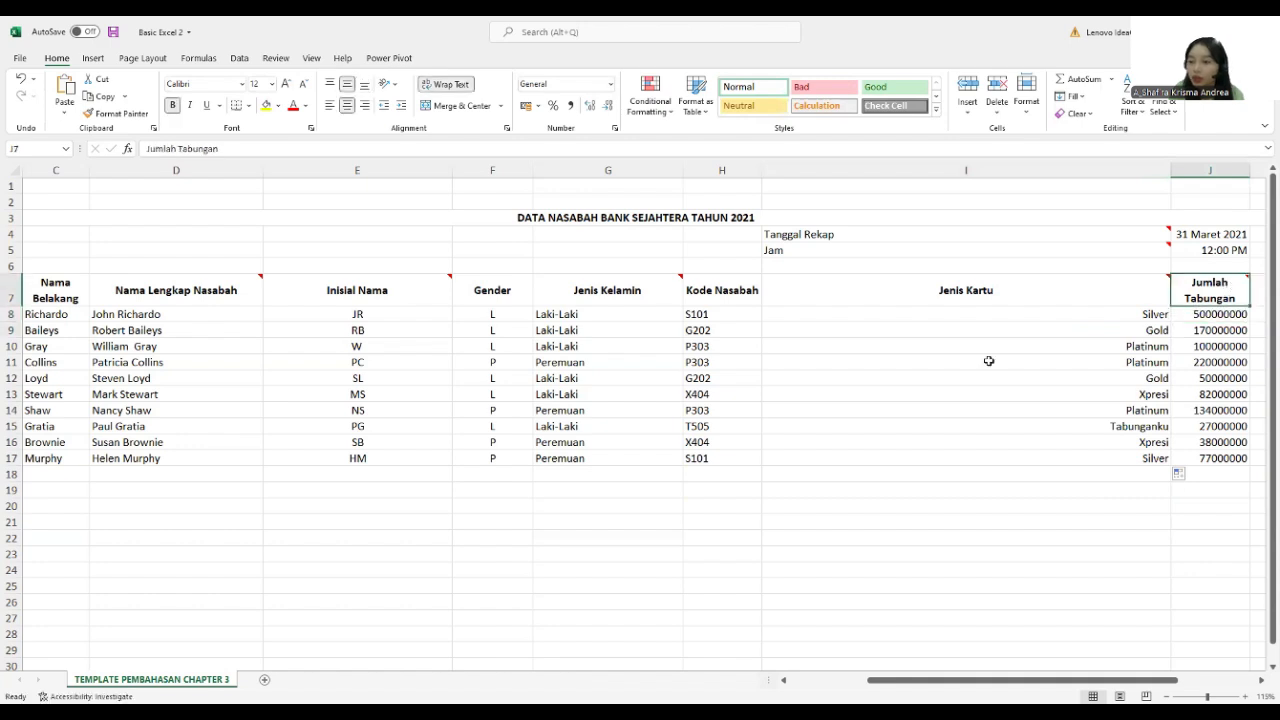
drag(986, 360, 980, 378)
drag(1050, 680, 1118, 680)
click(986, 292)
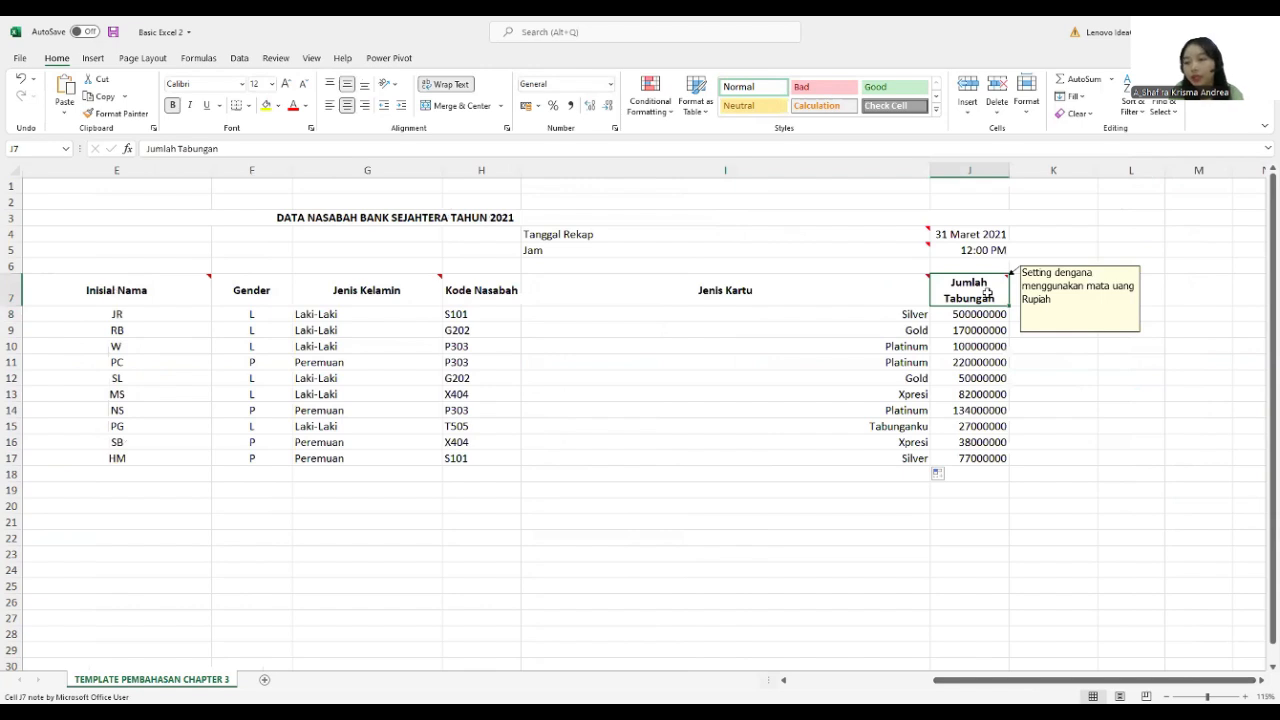
mouse_move(969, 286)
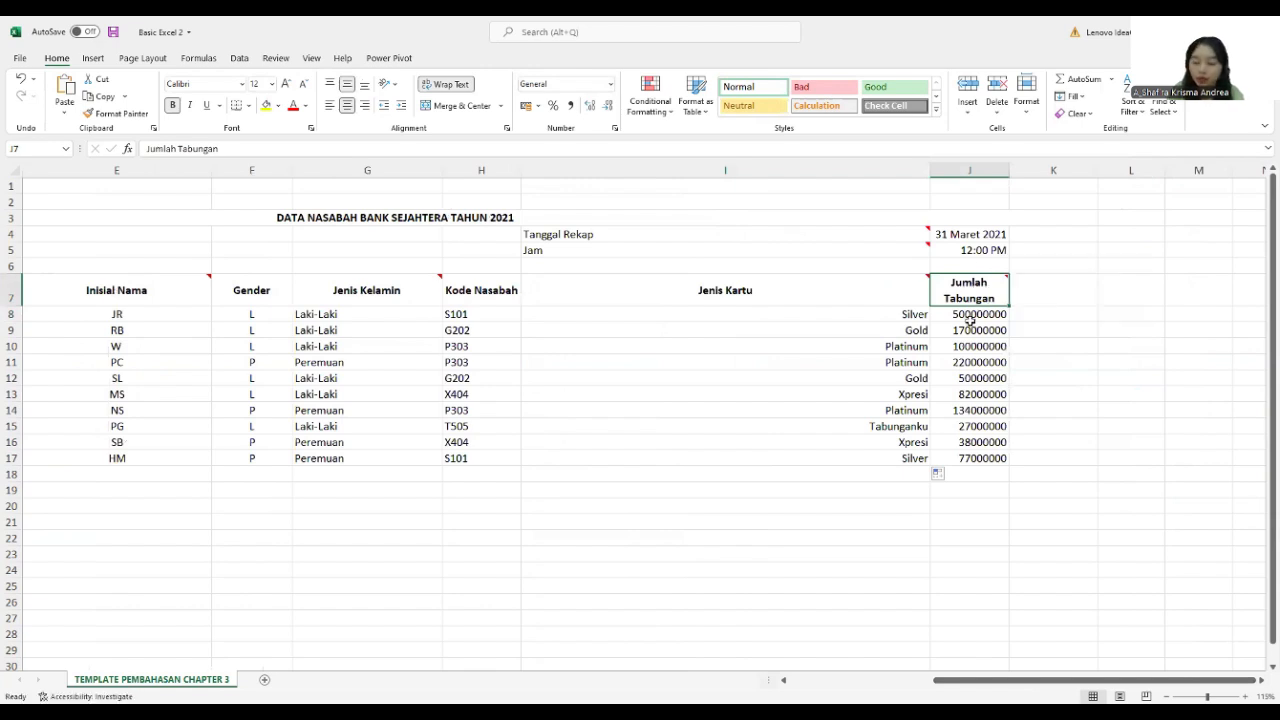
click(970, 318)
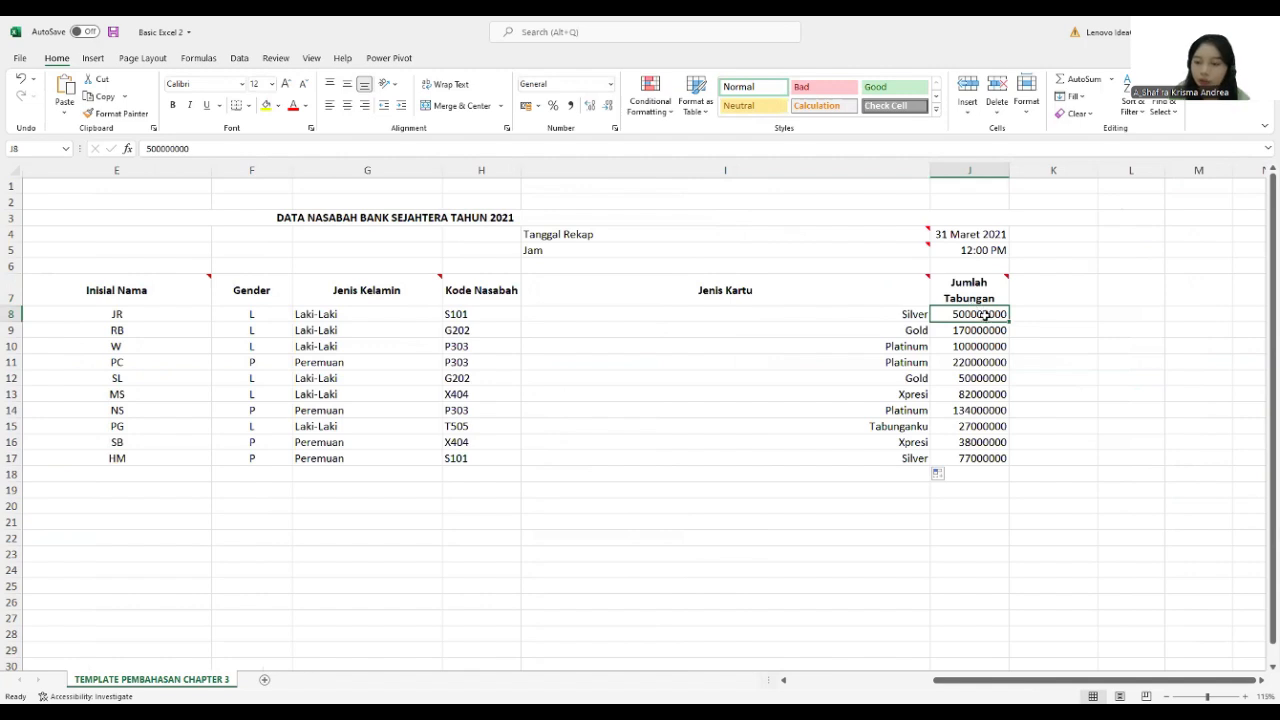
drag(983, 318, 997, 458)
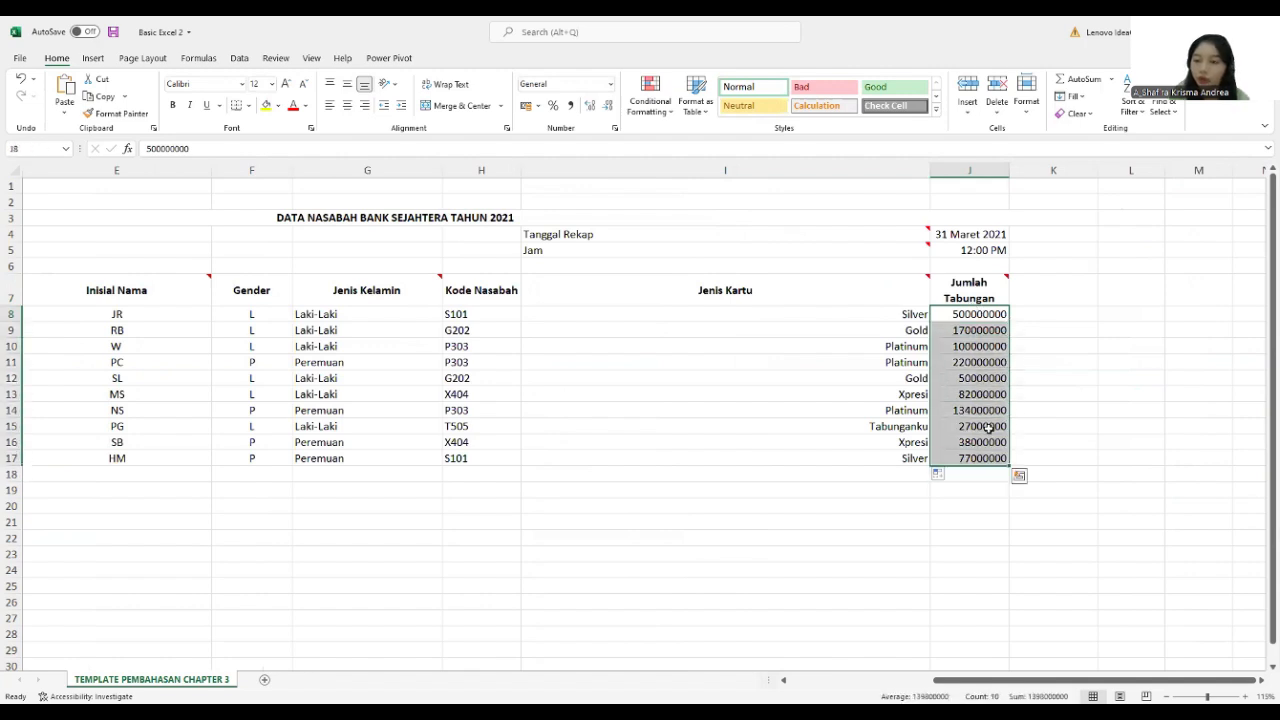
right_click(979, 376)
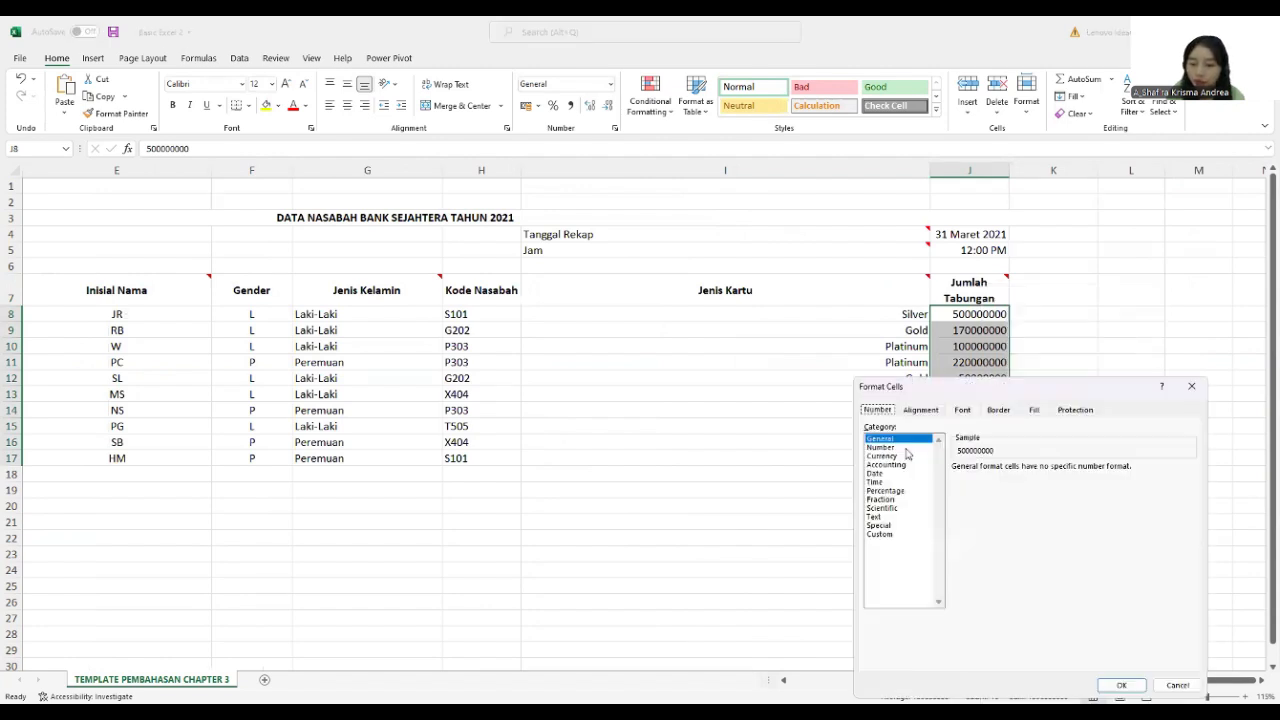
click(880, 447)
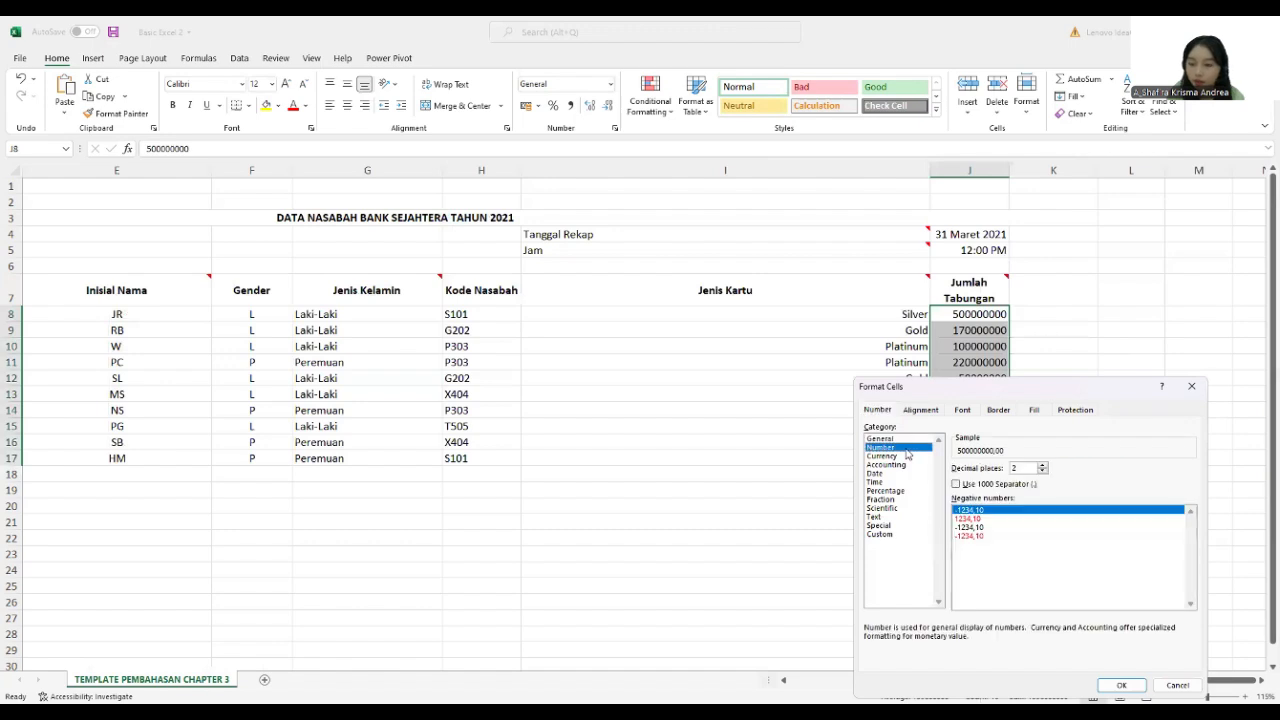
click(907, 466)
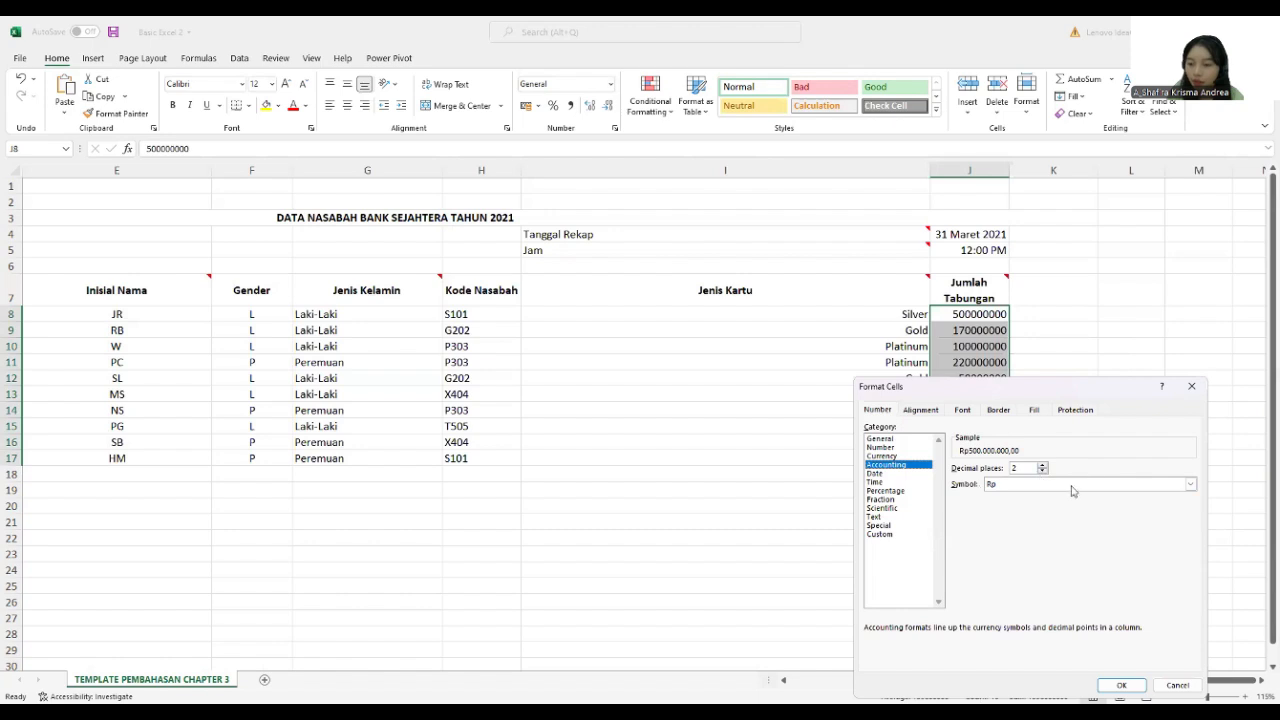
click(1121, 685)
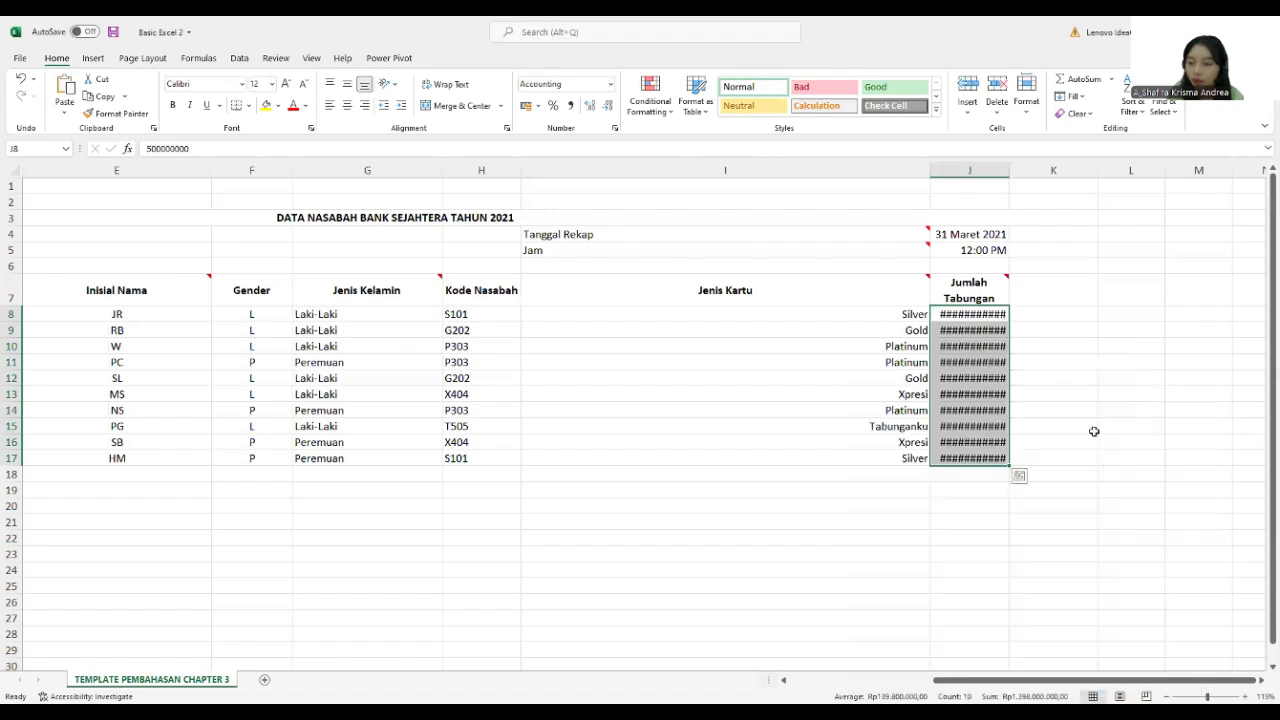
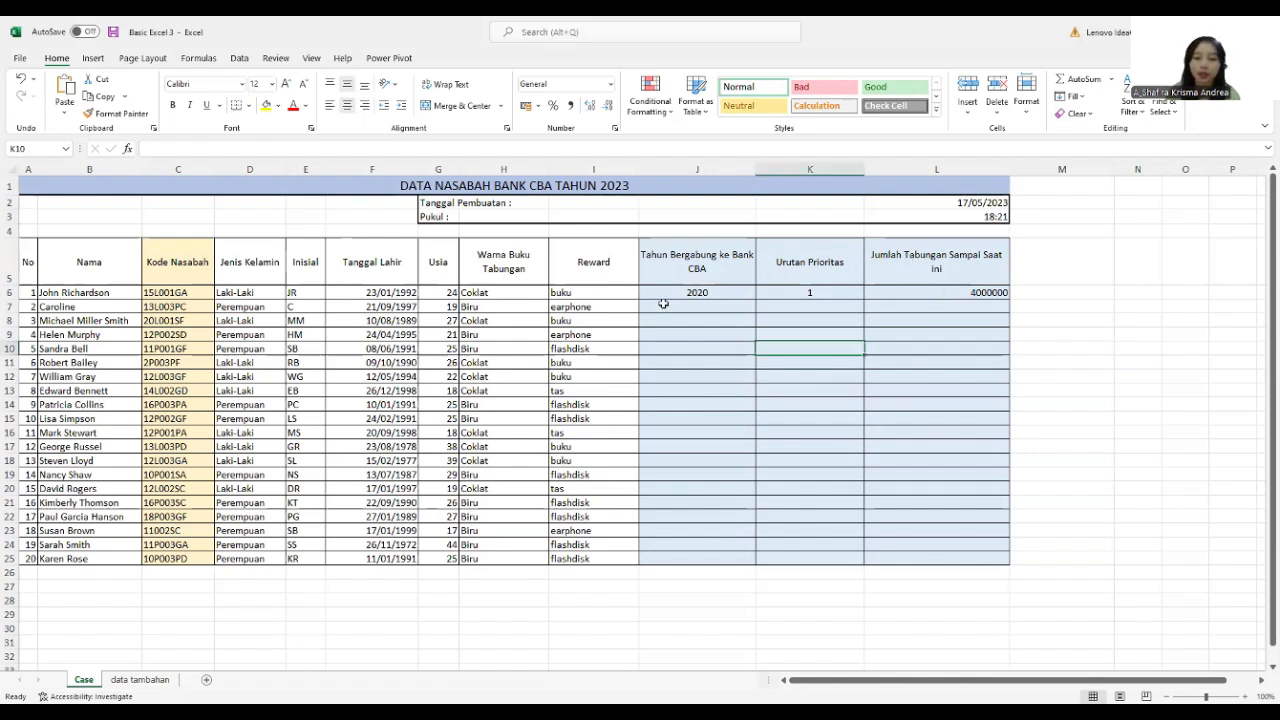
- Check the example formula in J6 of the Bank CBA table and start a VLOOKUP formula in J7 for Tahun Bergabung
click(665, 307)
click(677, 292)
key(ctrl+c)
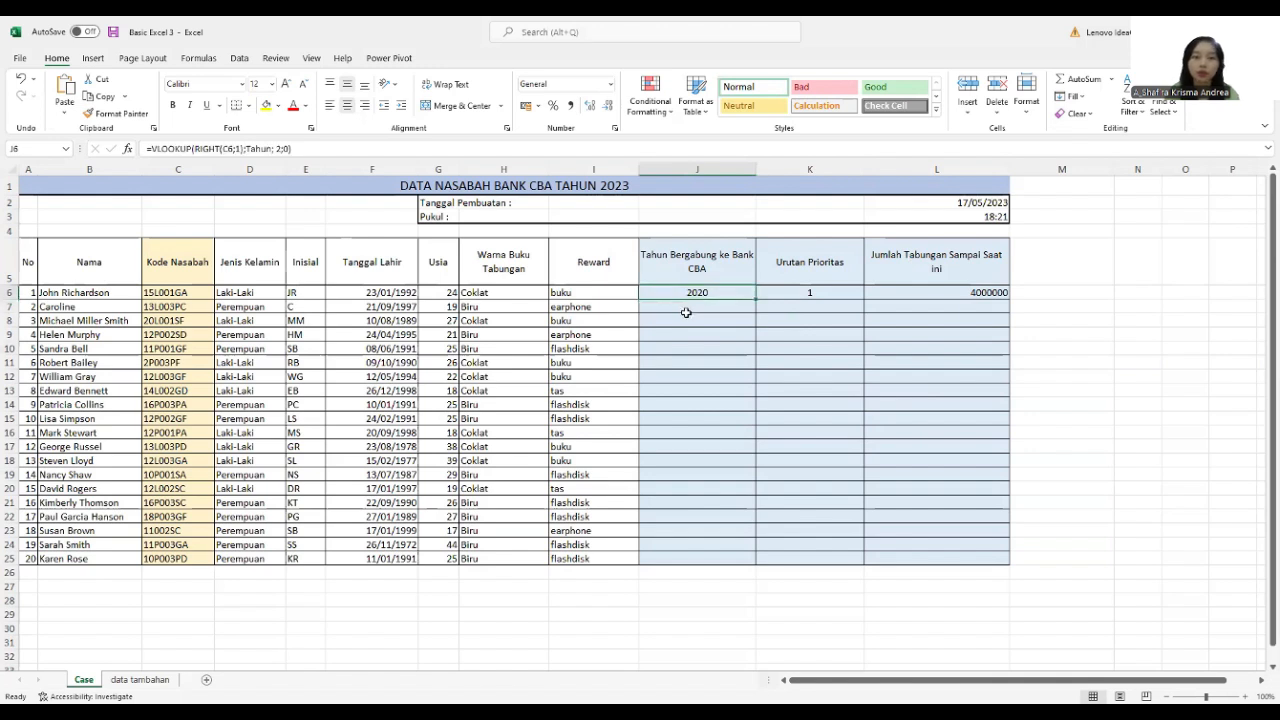
click(686, 313)
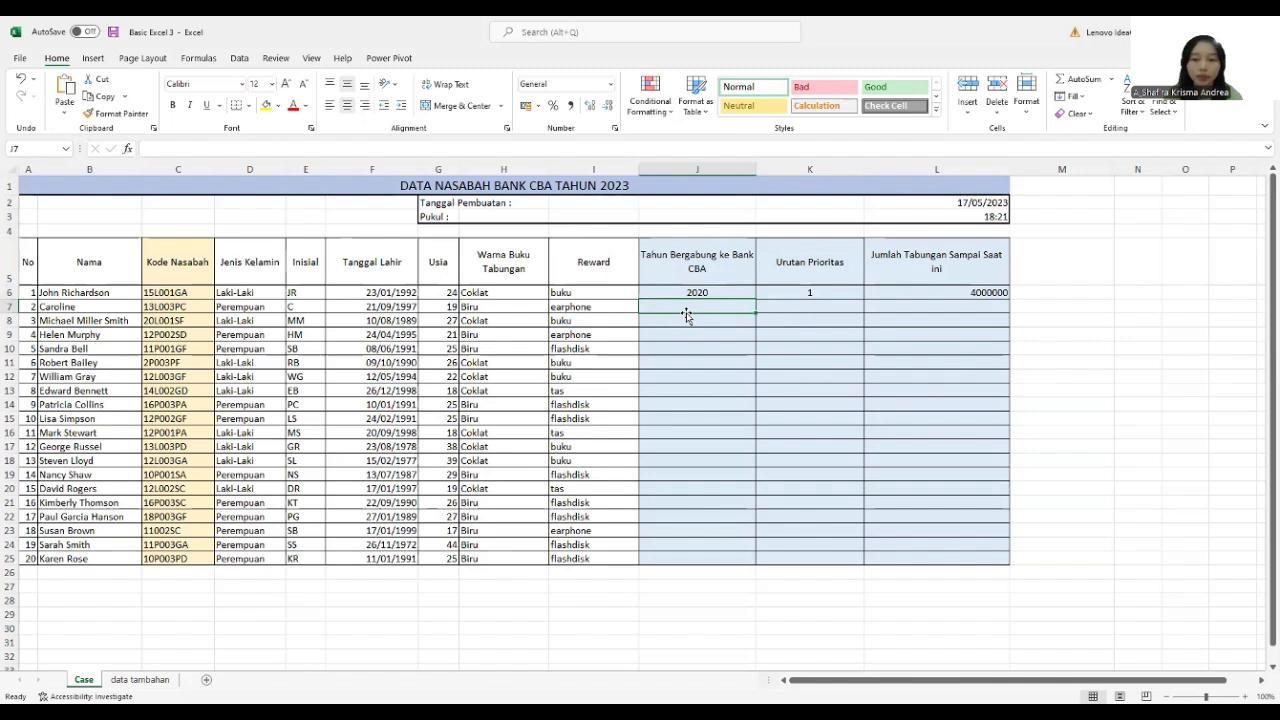
text(+)
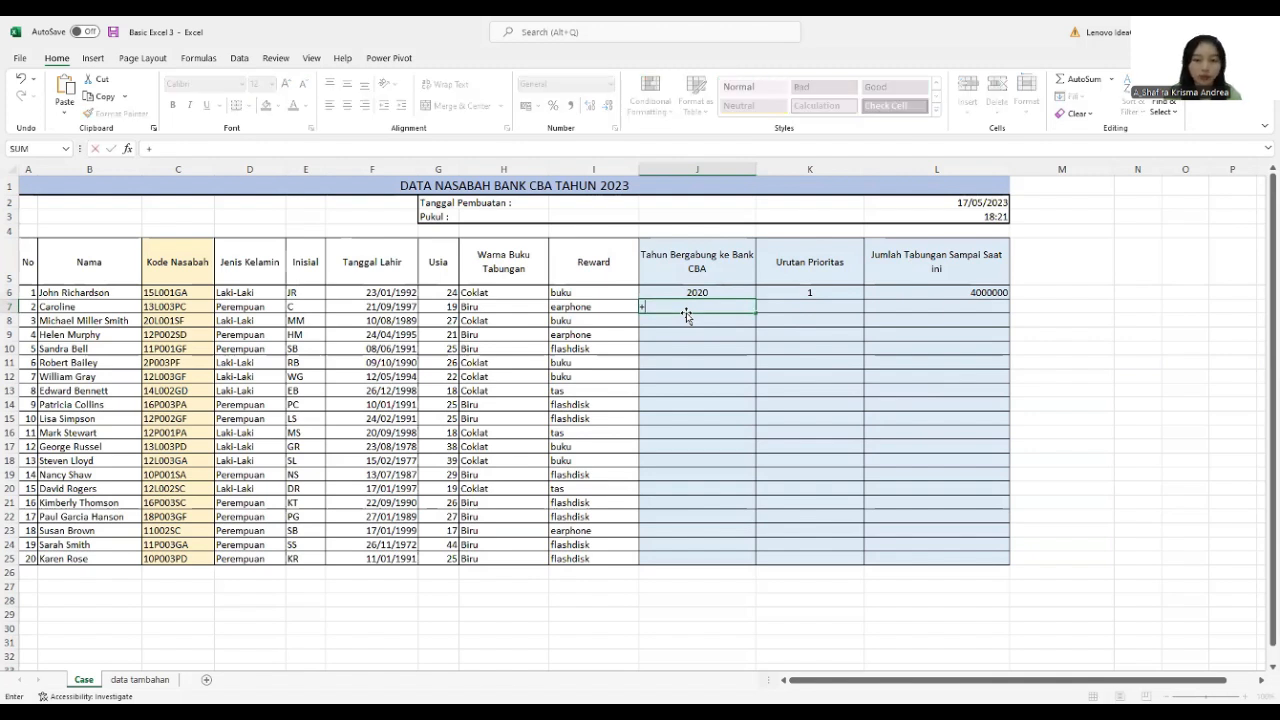
key(BackSpace)
text(=)
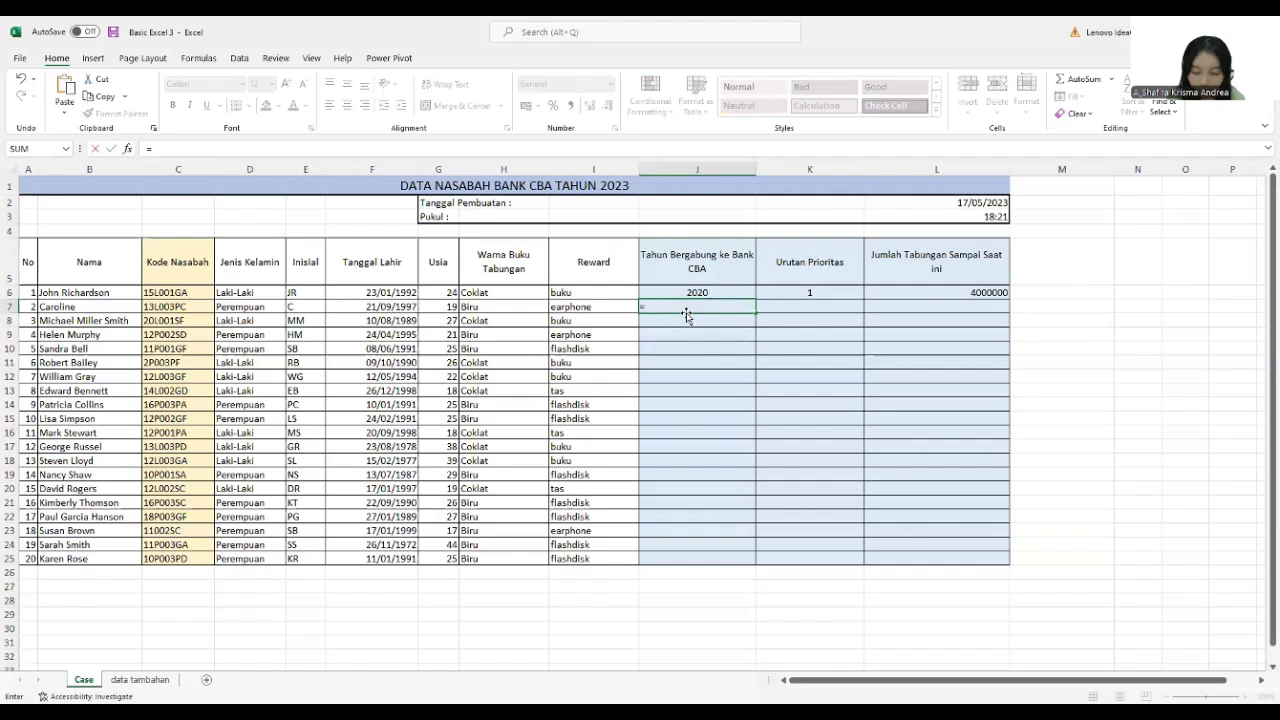
text(VLO)
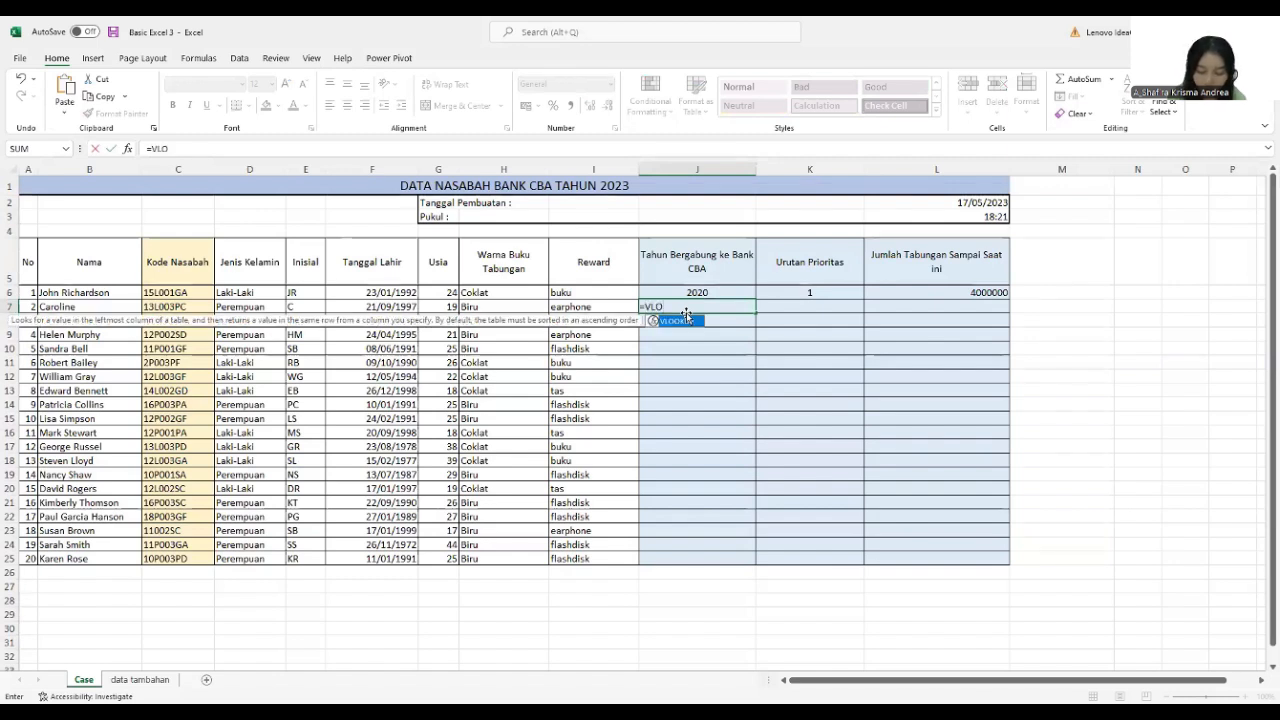
text(OKUP)
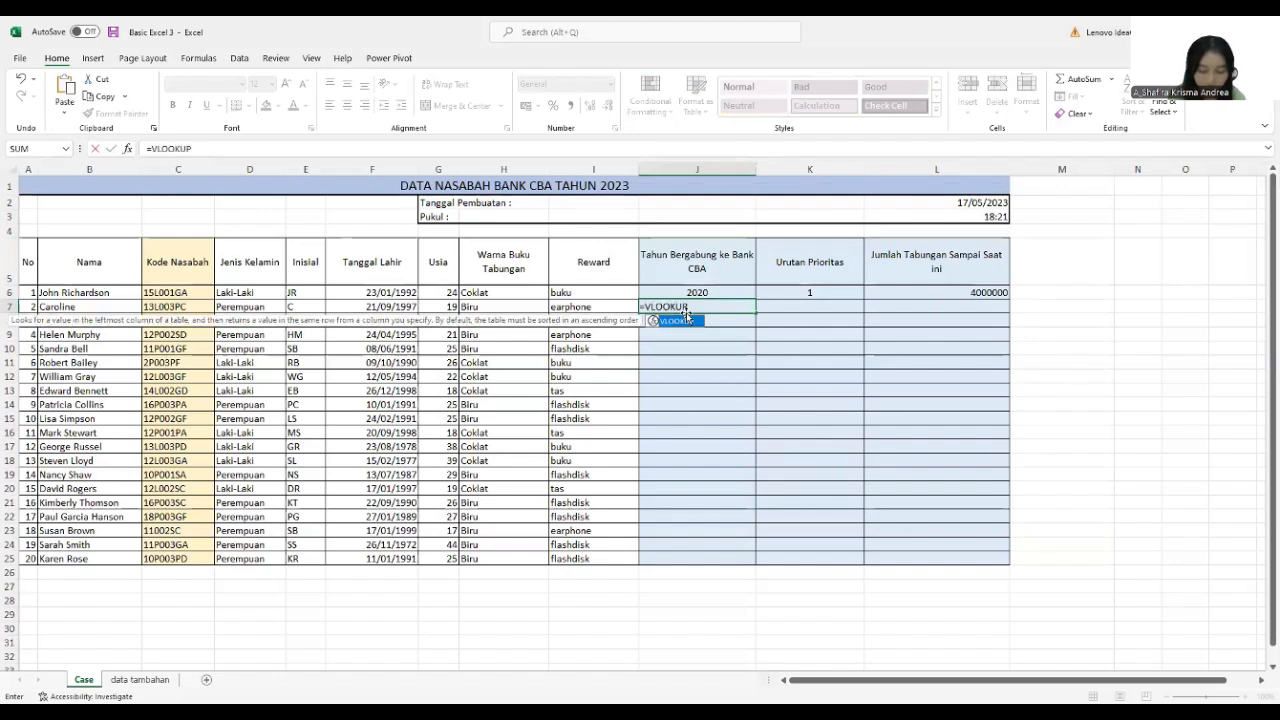
text(()
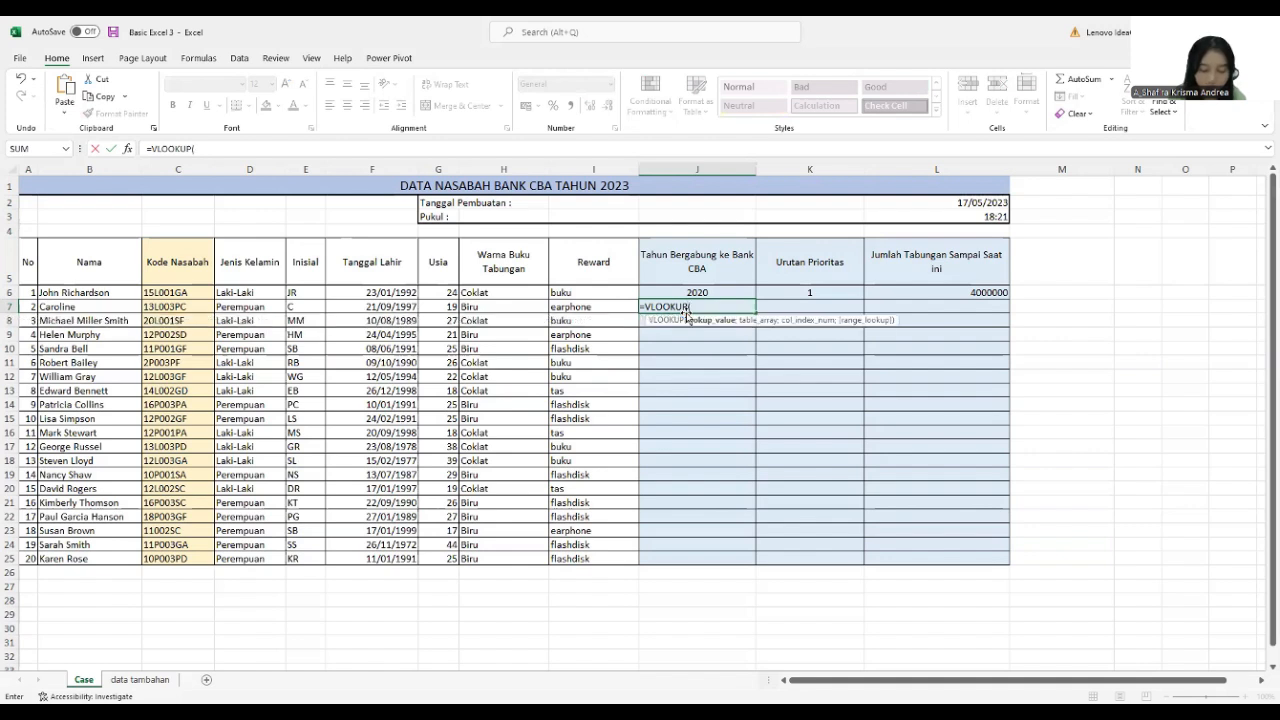
- Enter RIGHT(C7;1) as the VLOOKUP's lookup value in J7 to use the last character of Kode Nasabah
text(RIGHT)
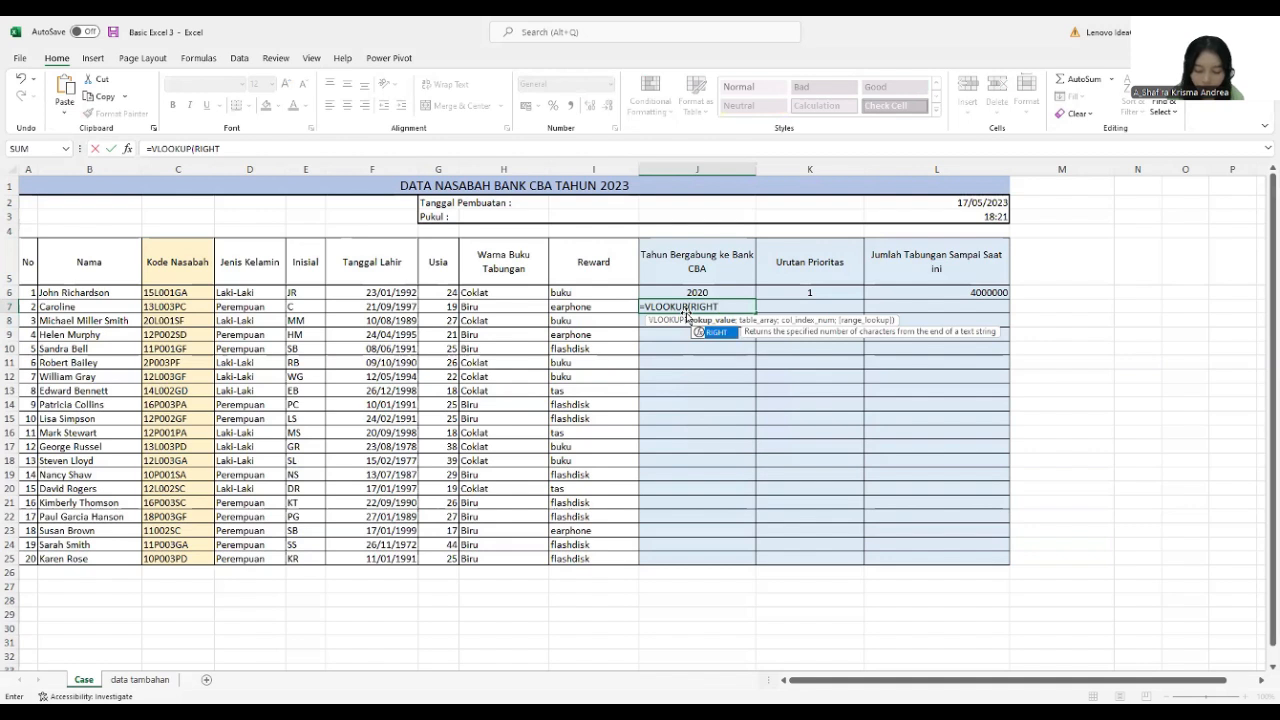
text(()
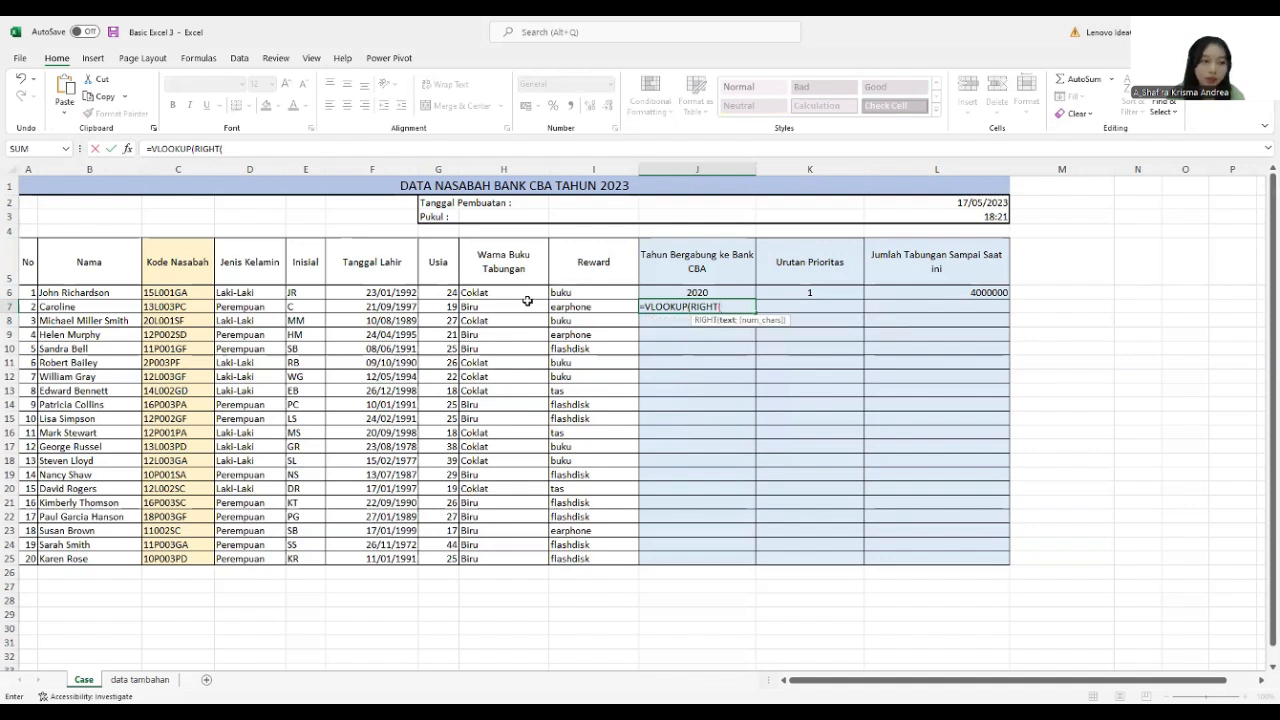
click(201, 308)
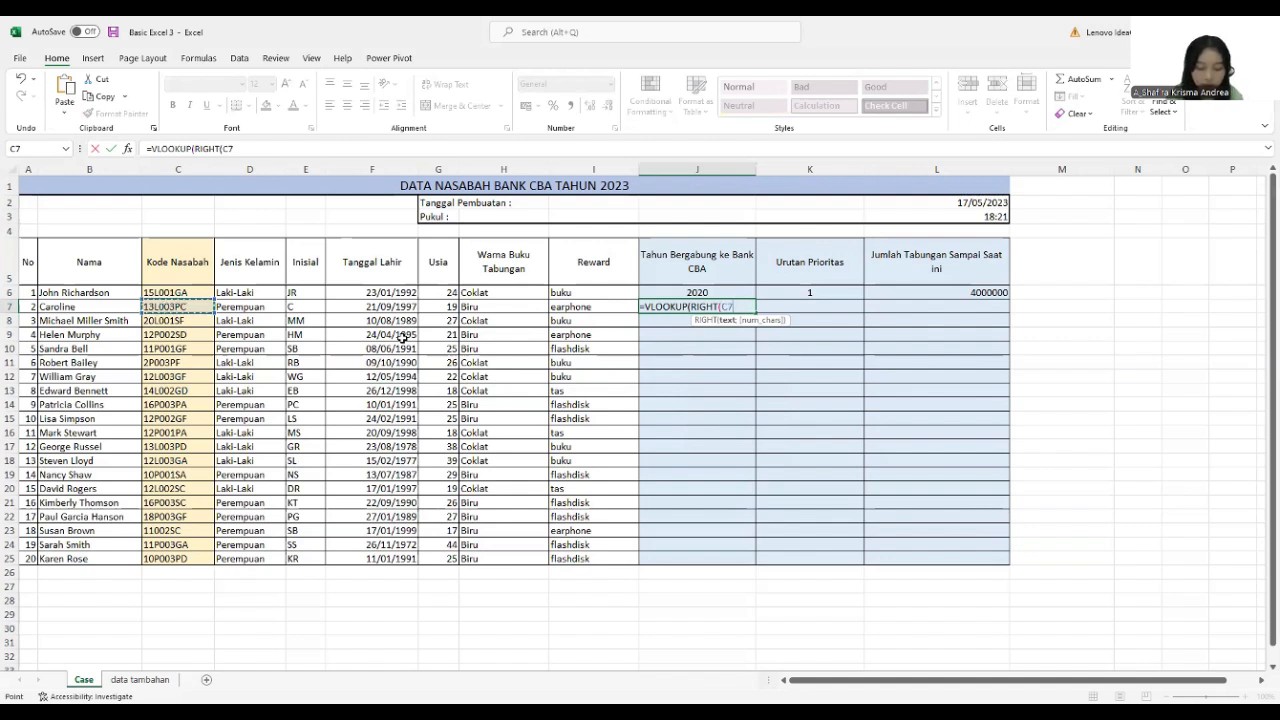
text(;1)
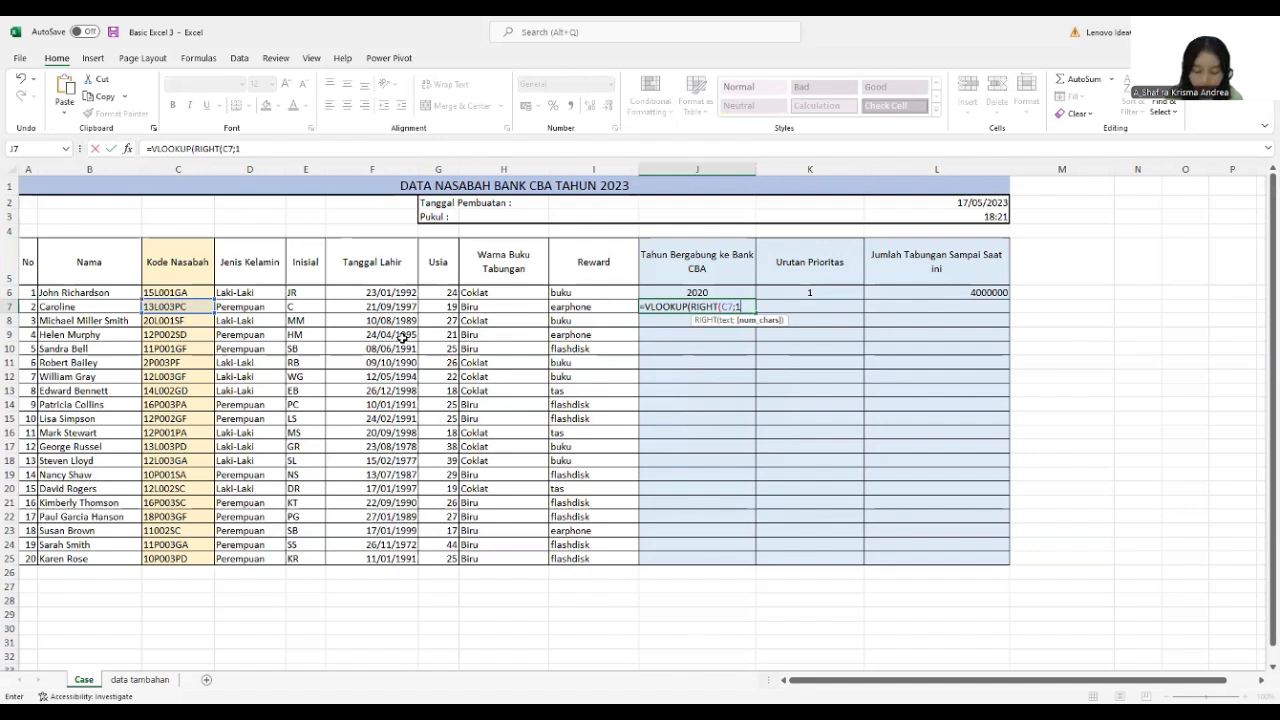
text())
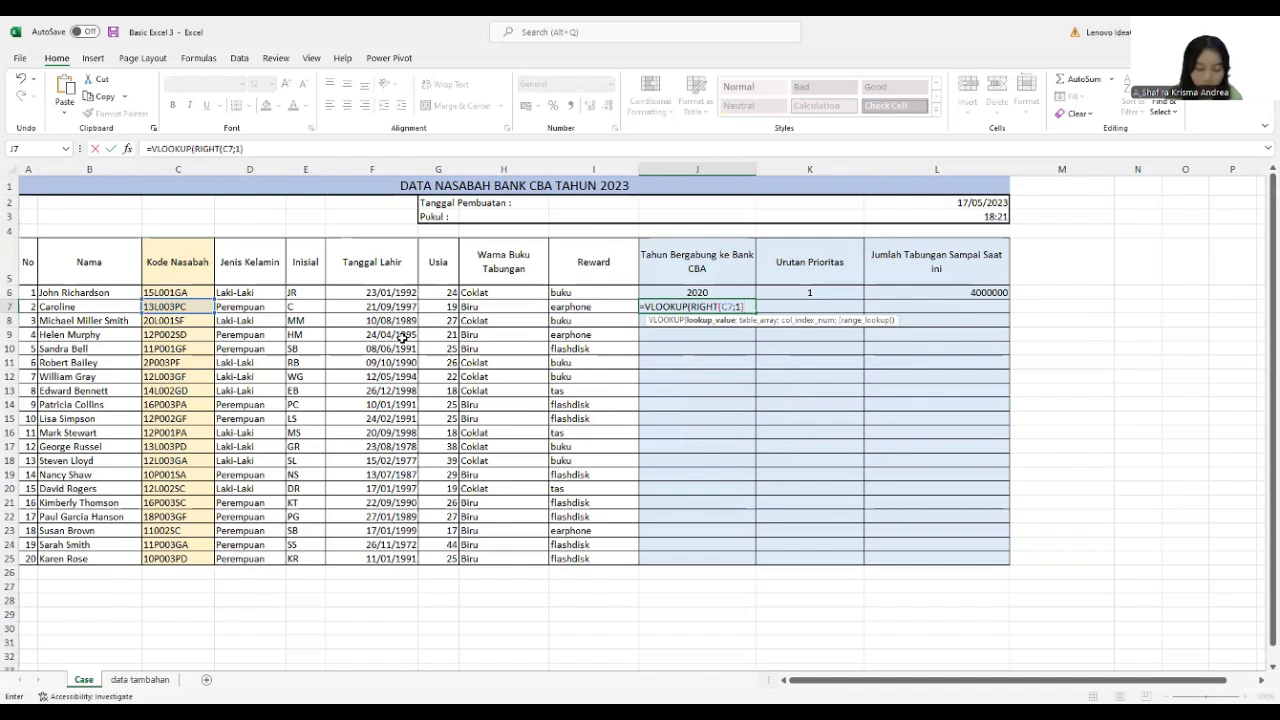
text(;)
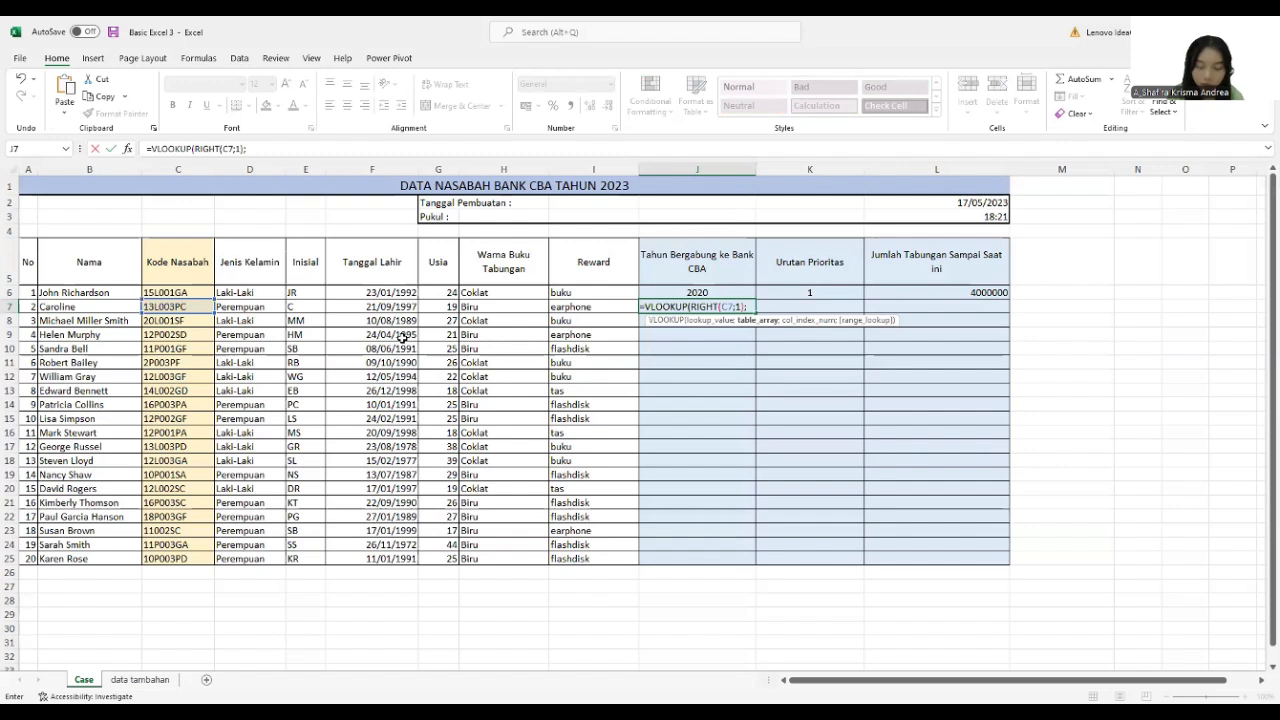
text(t)
key(BackSpace)
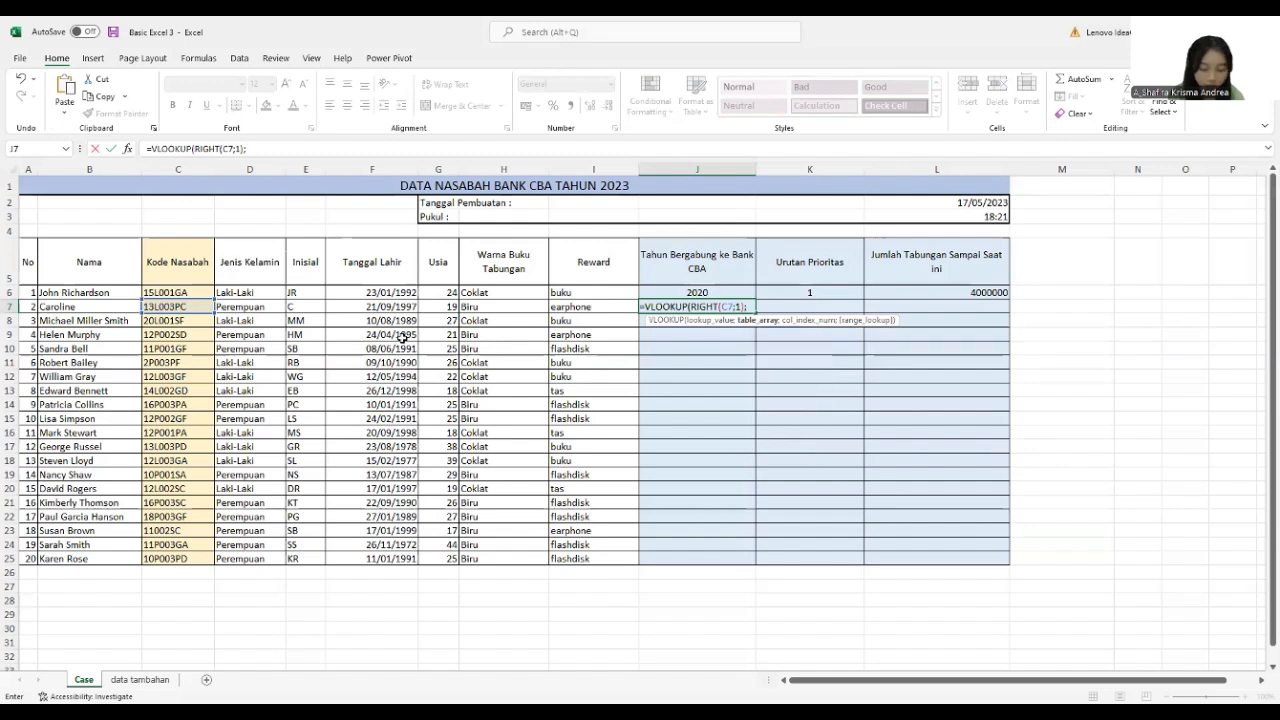
text(Tahun)
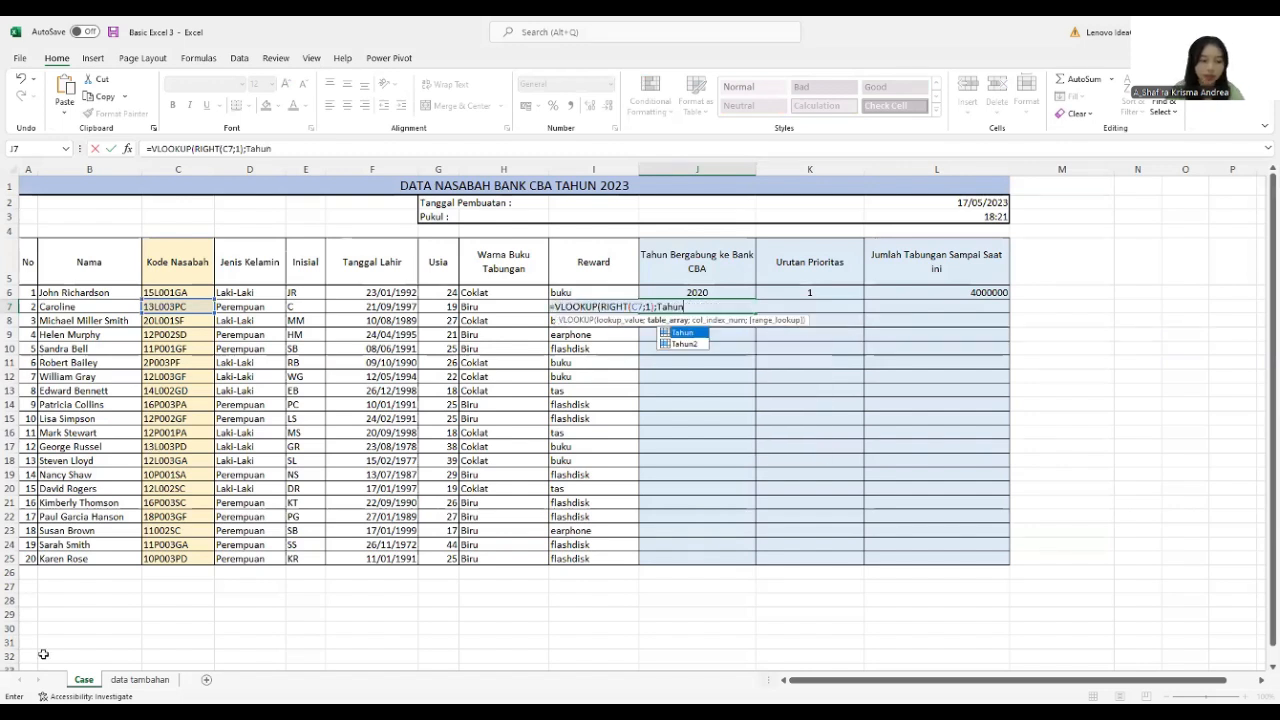
key(Return)
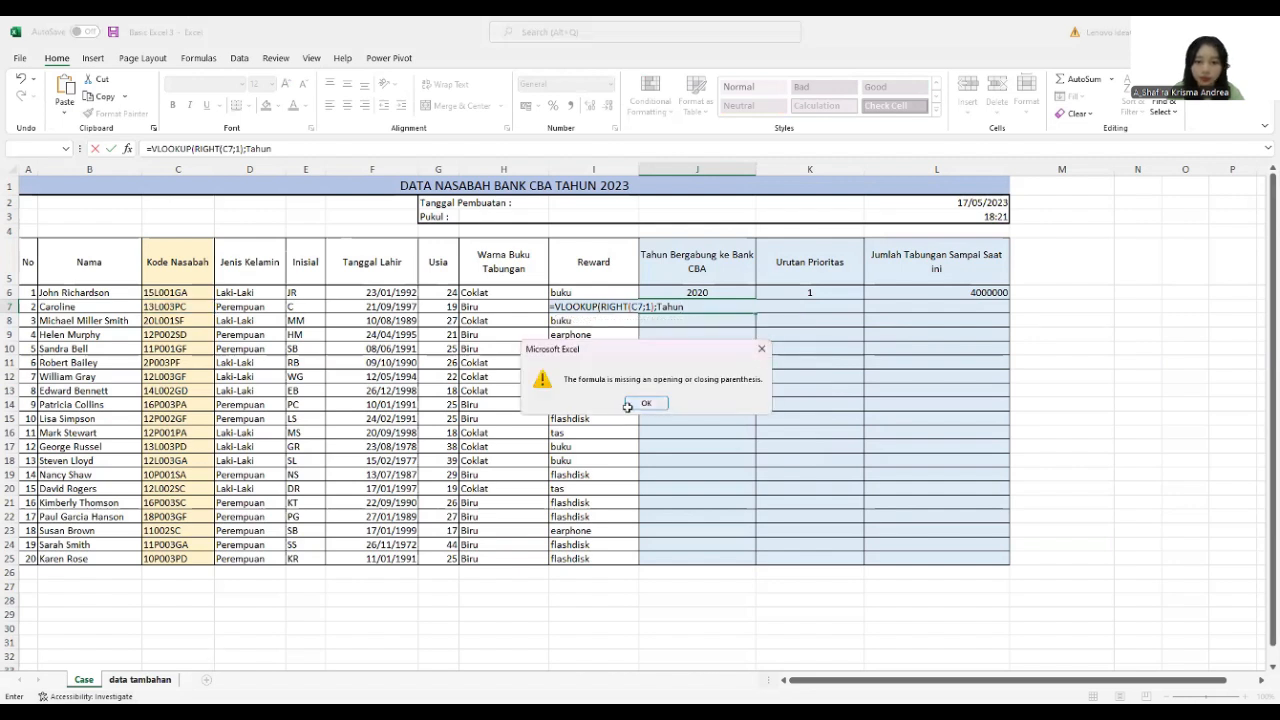
click(646, 403)
key(BackSpace)
key(BackSpace)
key(BackSpace)
key(BackSpace)
key(BackSpace)
- Complete the J7 VLOOKUP with B4:C8 on the data tambahan sheet (Tahun) as table array, column index 2 and range lookup 0
click(140, 680)
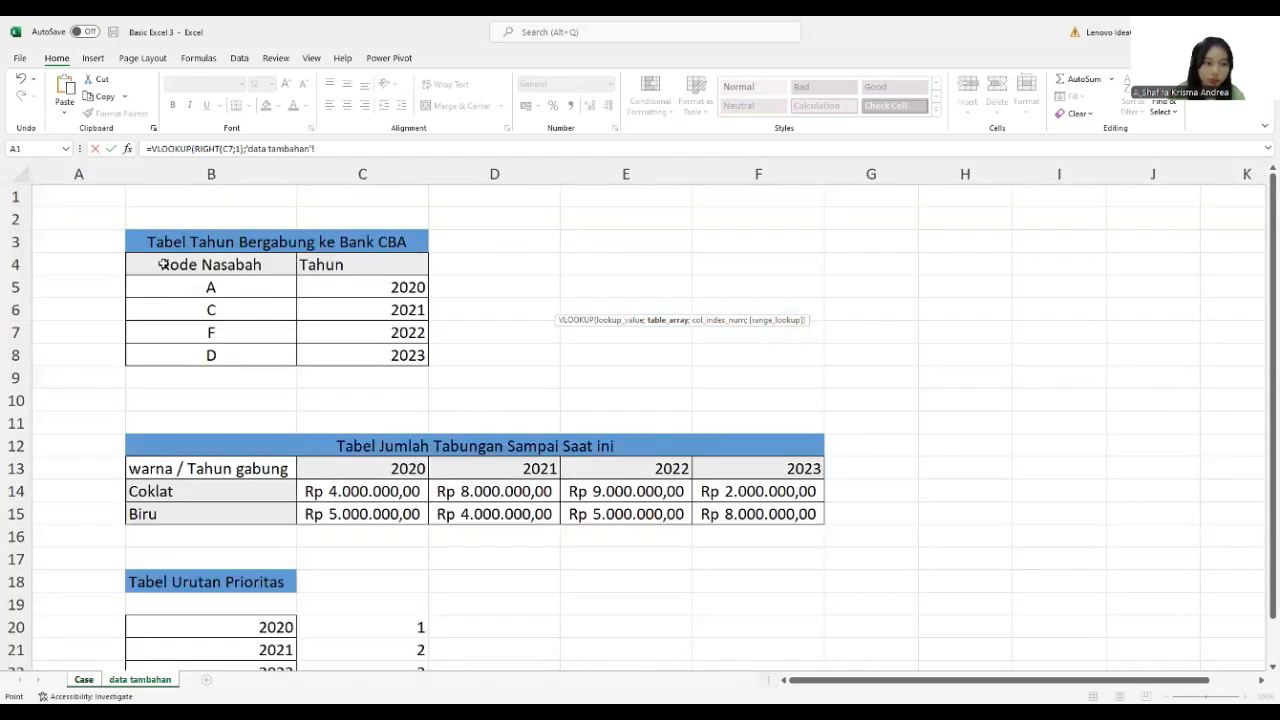
drag(162, 263, 374, 360)
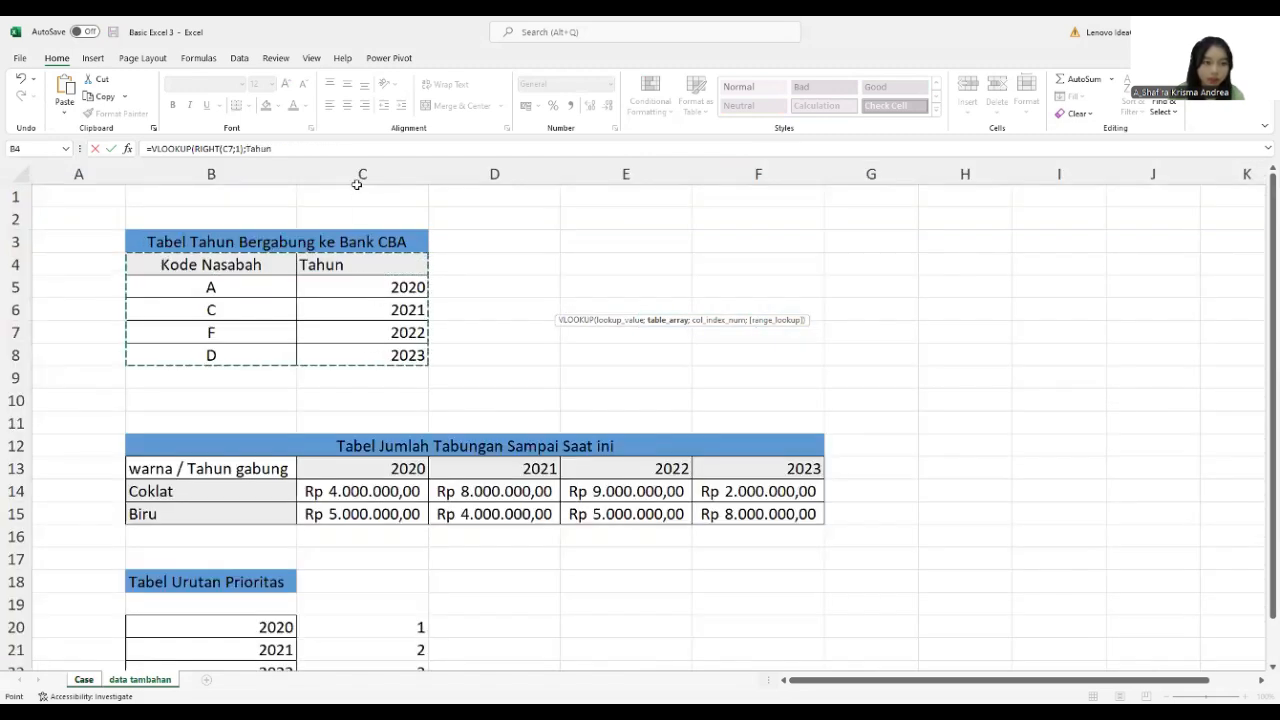
click(331, 150)
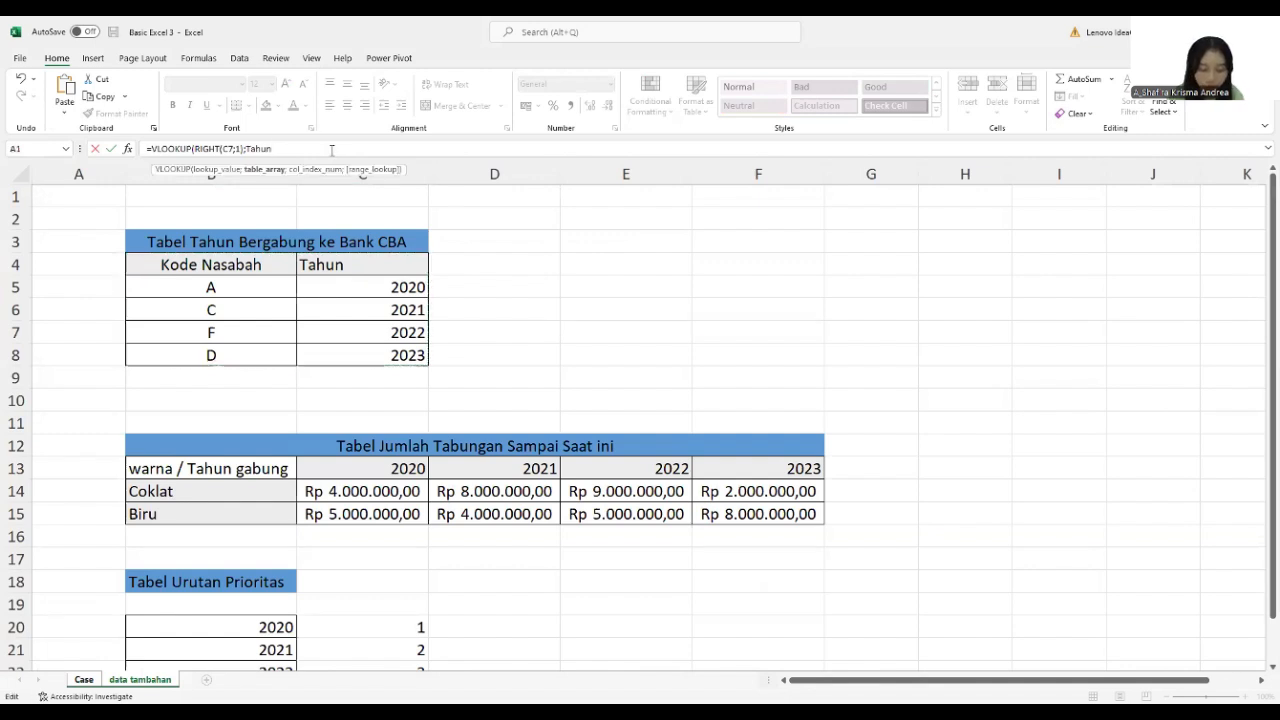
text(;2)
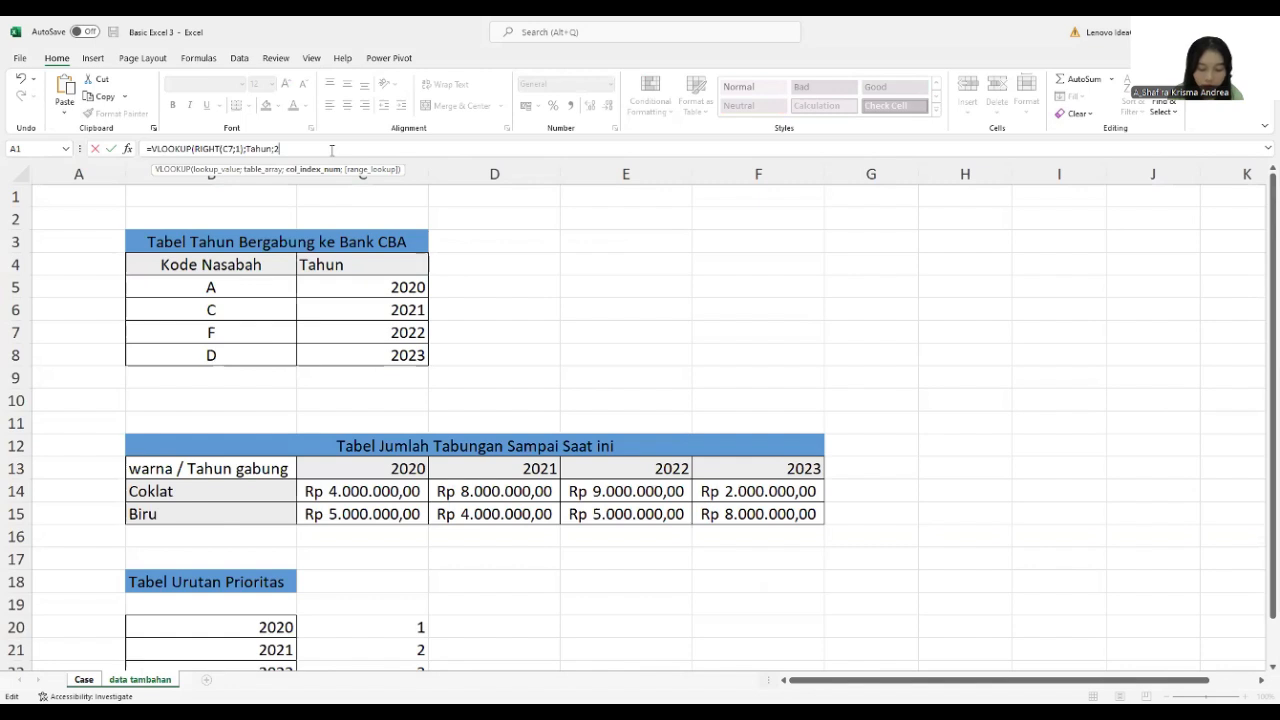
text(;0)
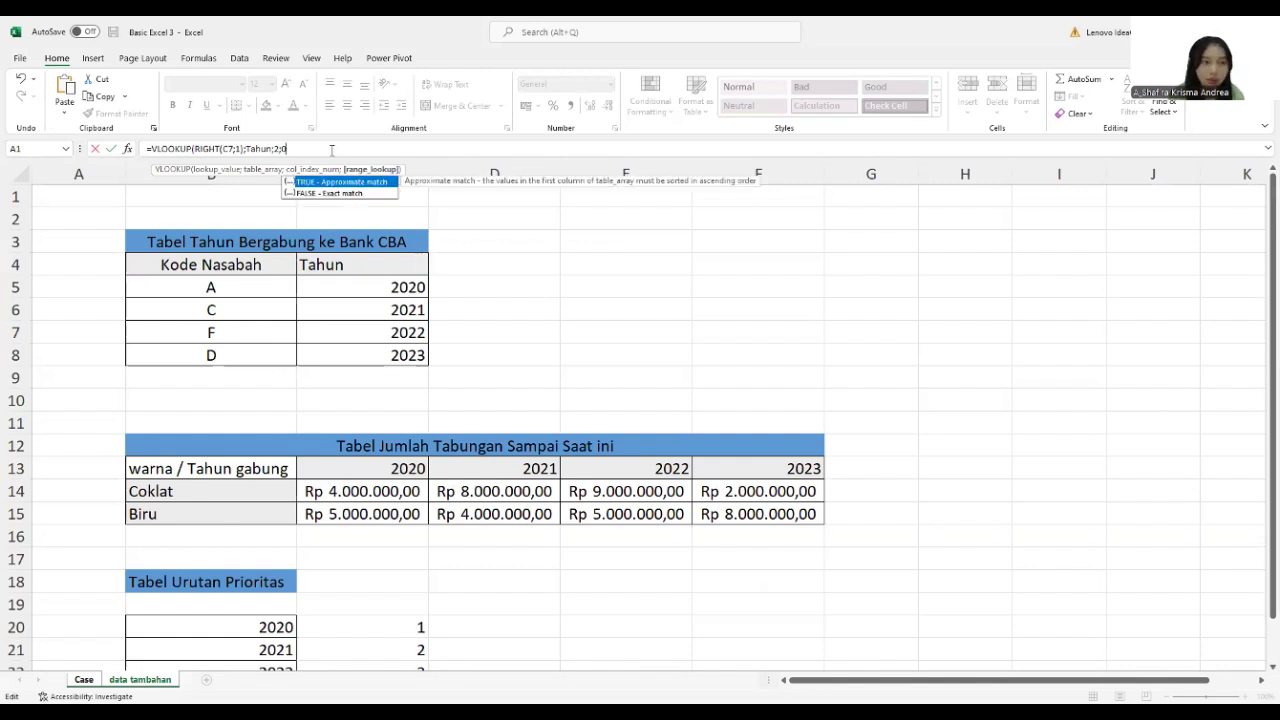
text())
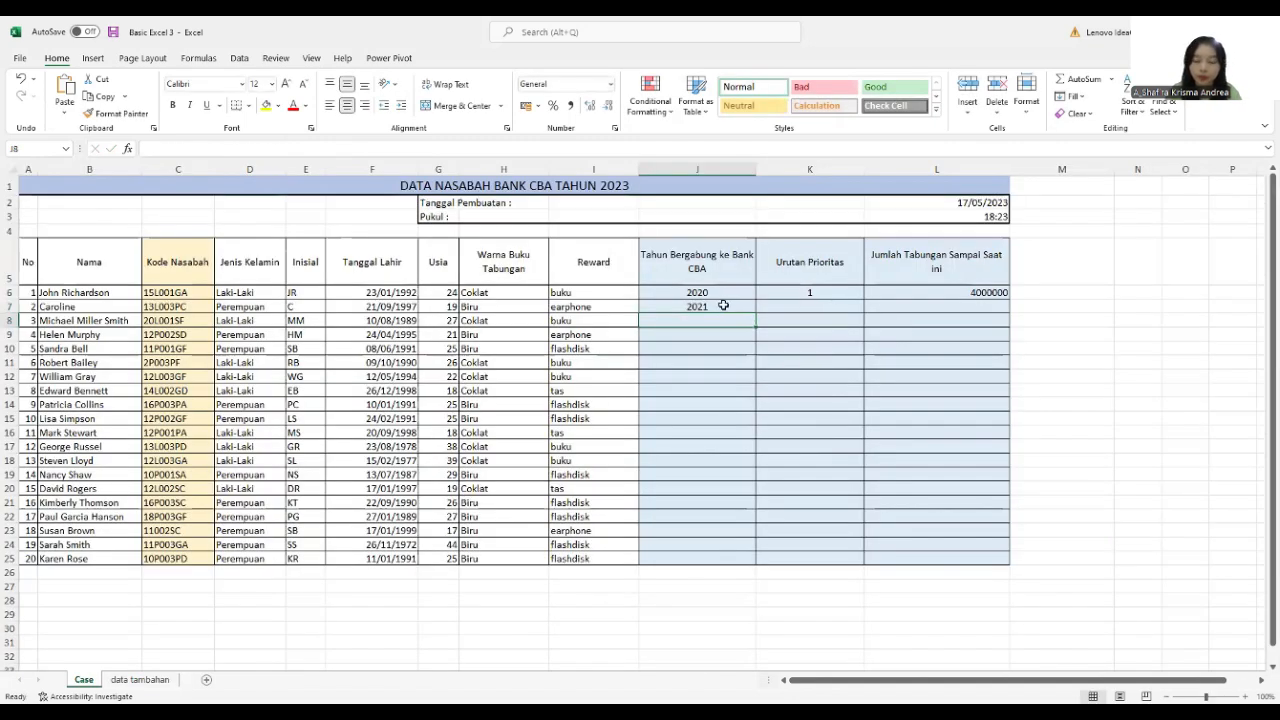
- Fill the Tahun Bergabung formula from J7 down to J25
click(724, 306)
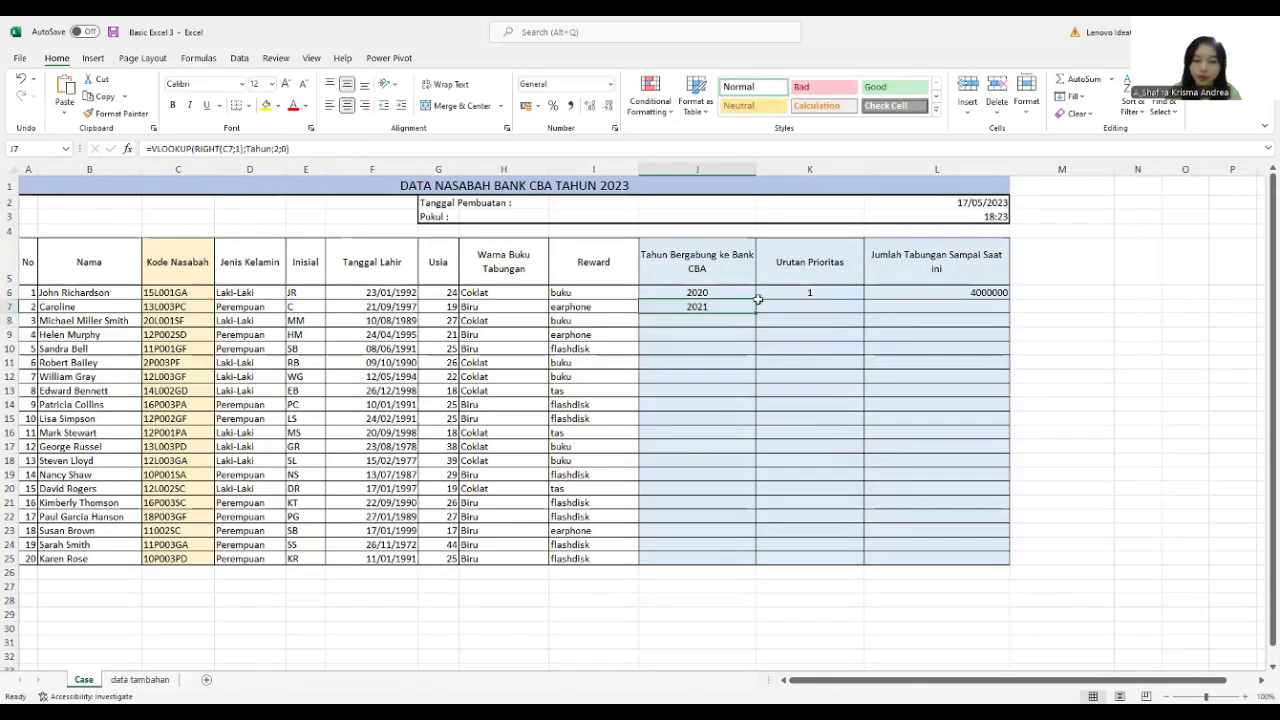
drag(756, 313, 763, 561)
- Start a MATCH formula in K7 for Urutan Prioritas with J7 as the lookup value
click(847, 305)
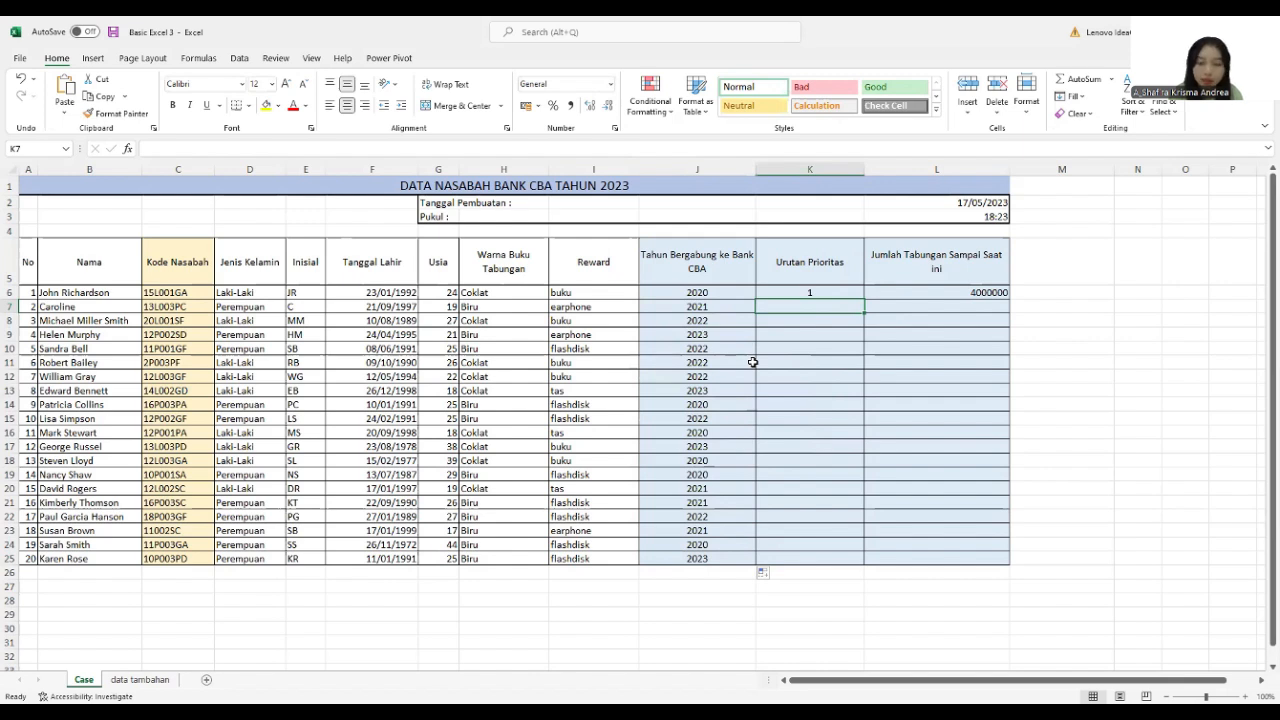
text(=)
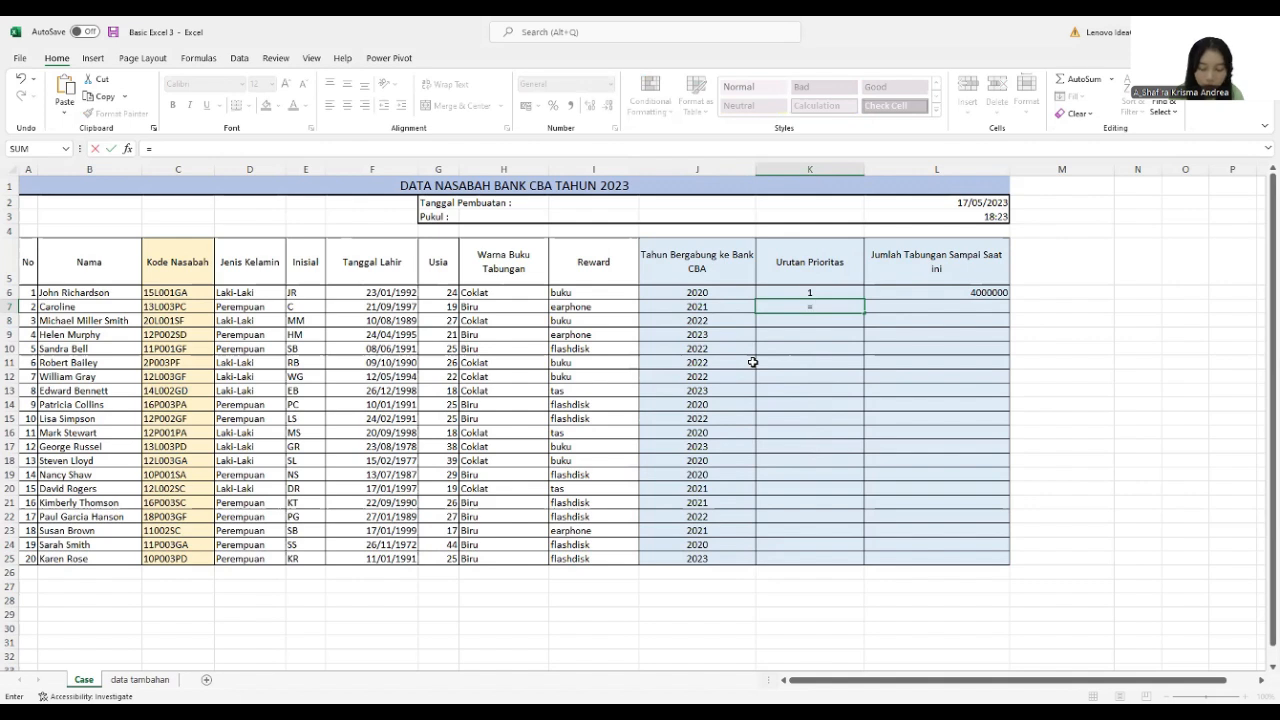
text(M)
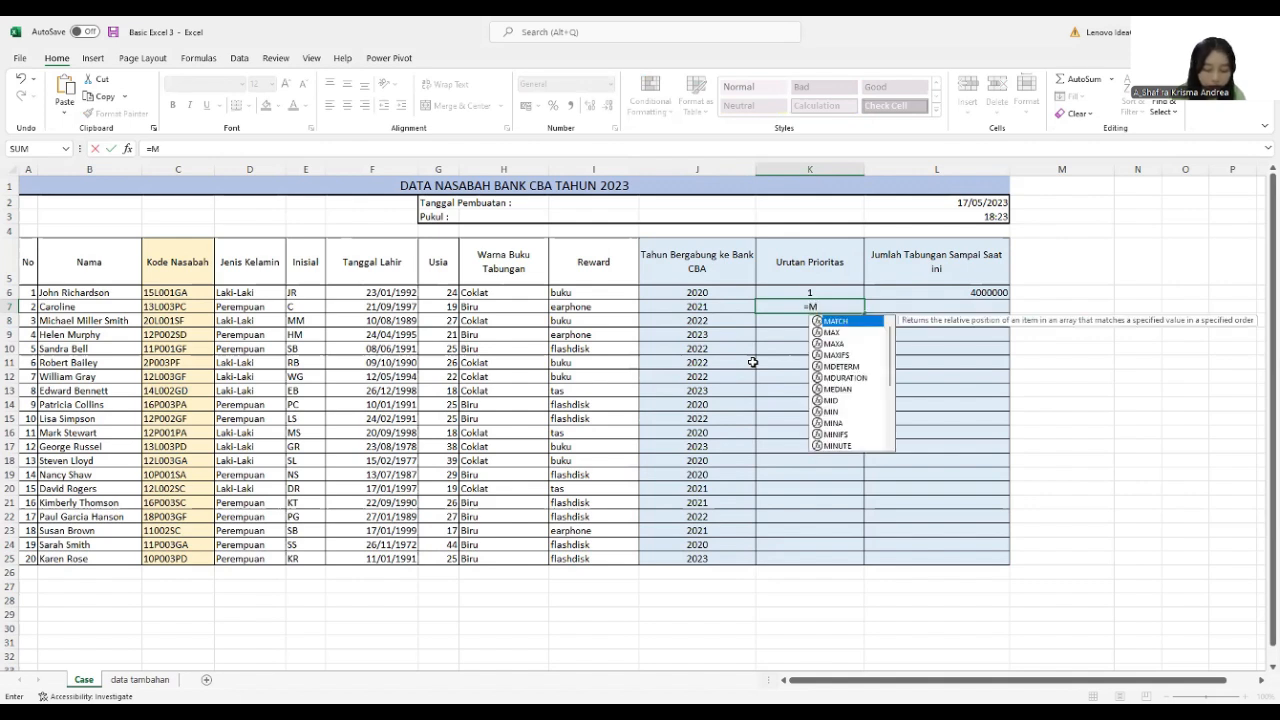
text(ATCH)
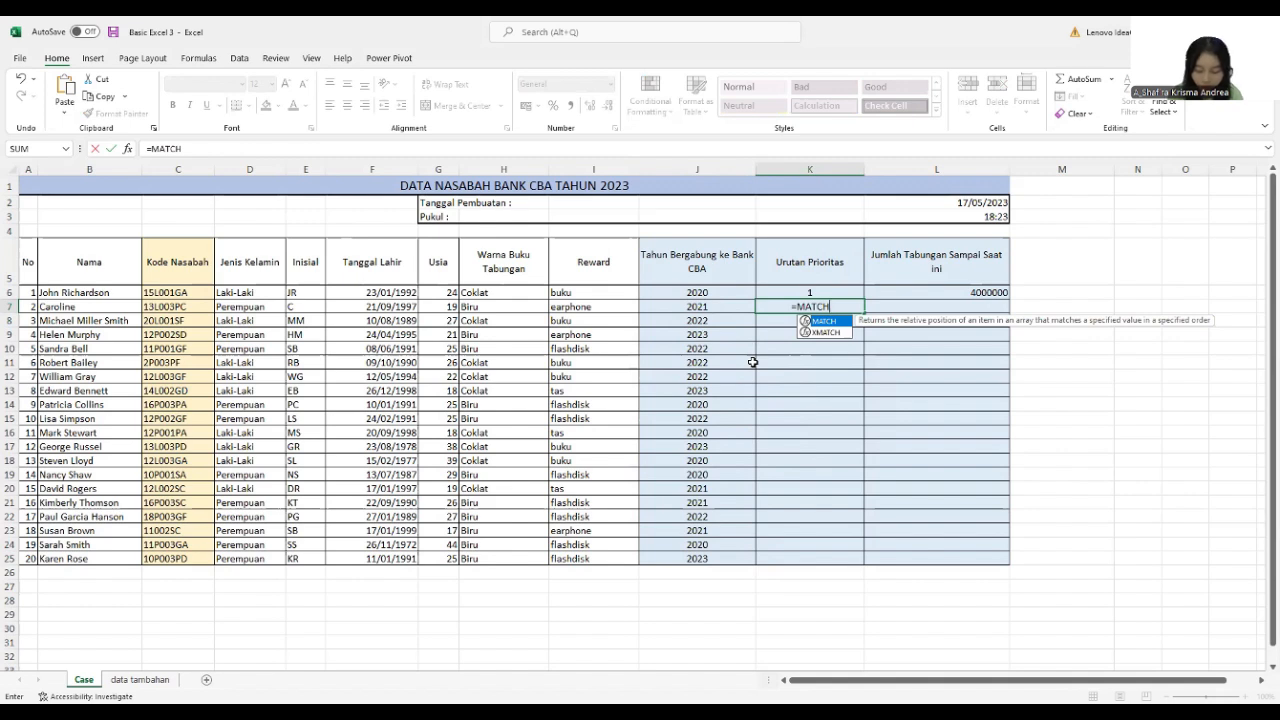
text(()
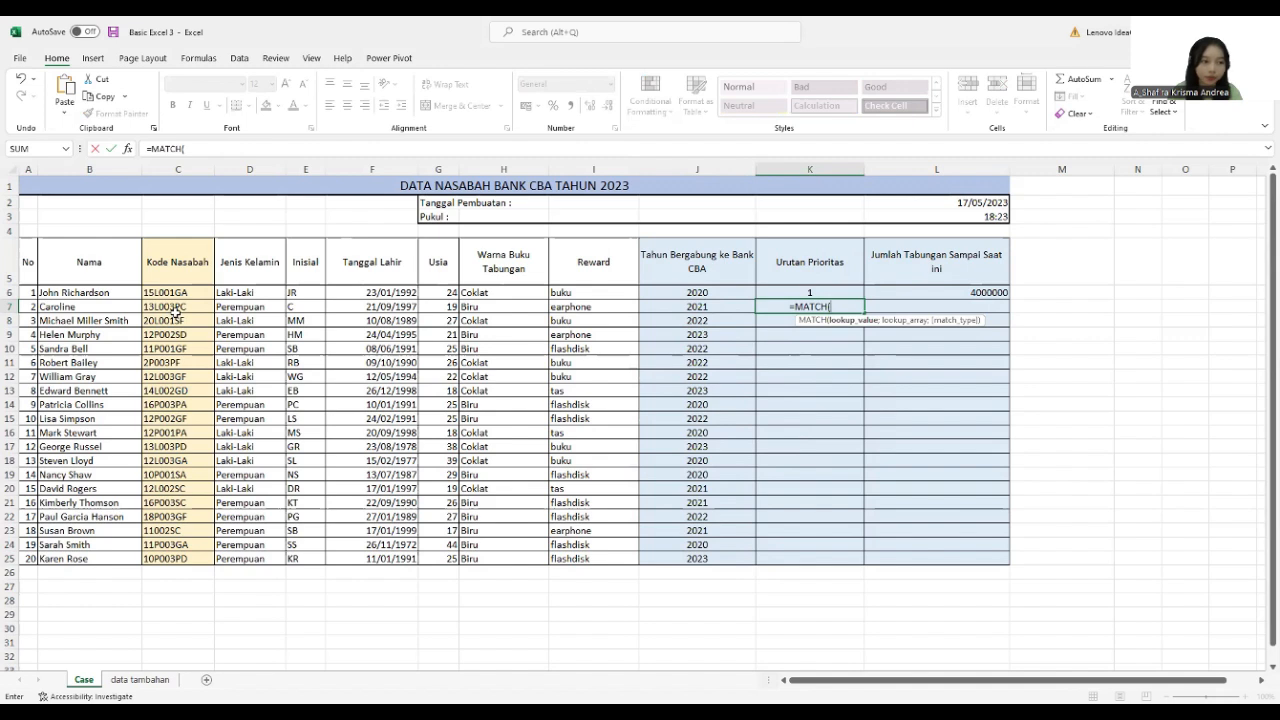
click(742, 310)
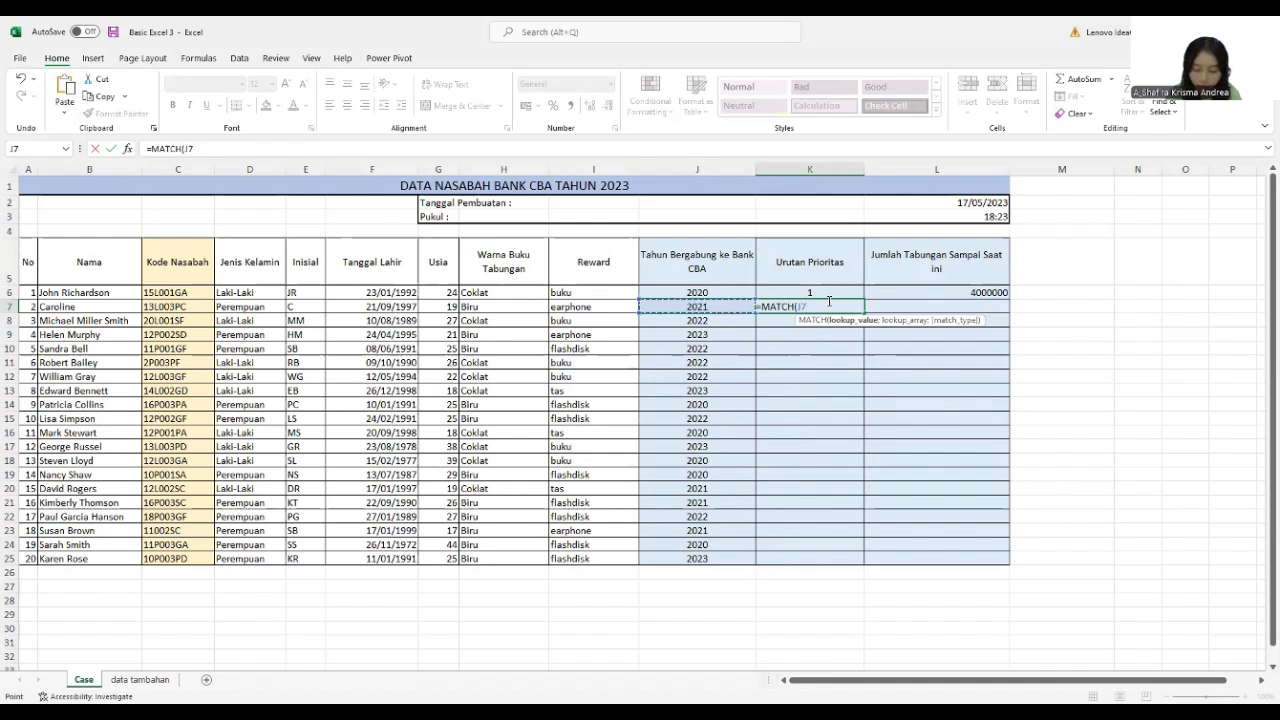
text(;)
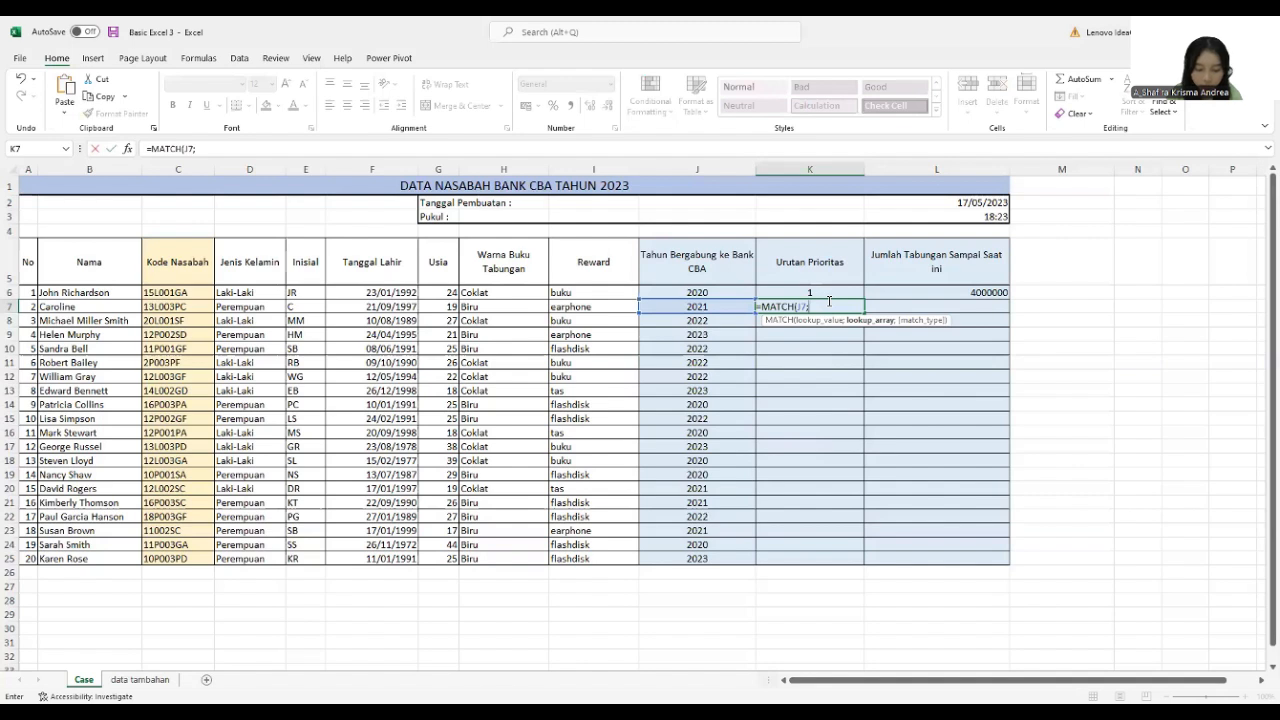
text(Prioro)
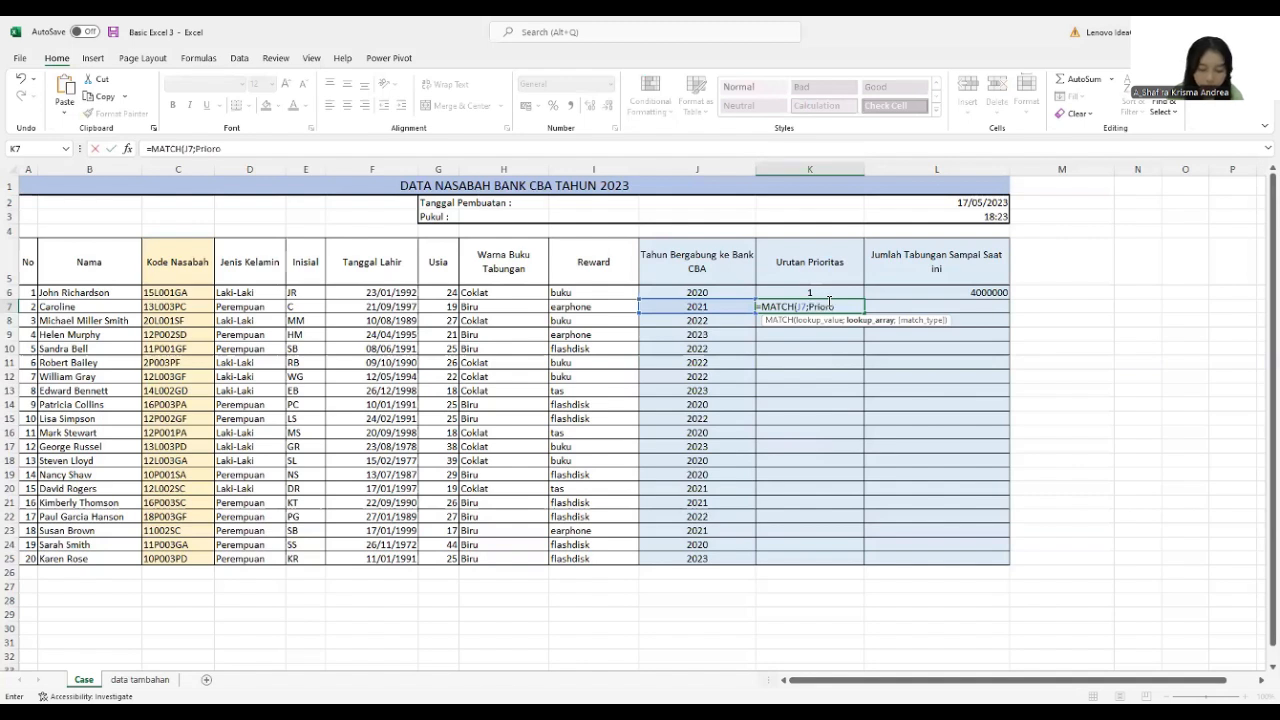
key(BackSpace)
text(i)
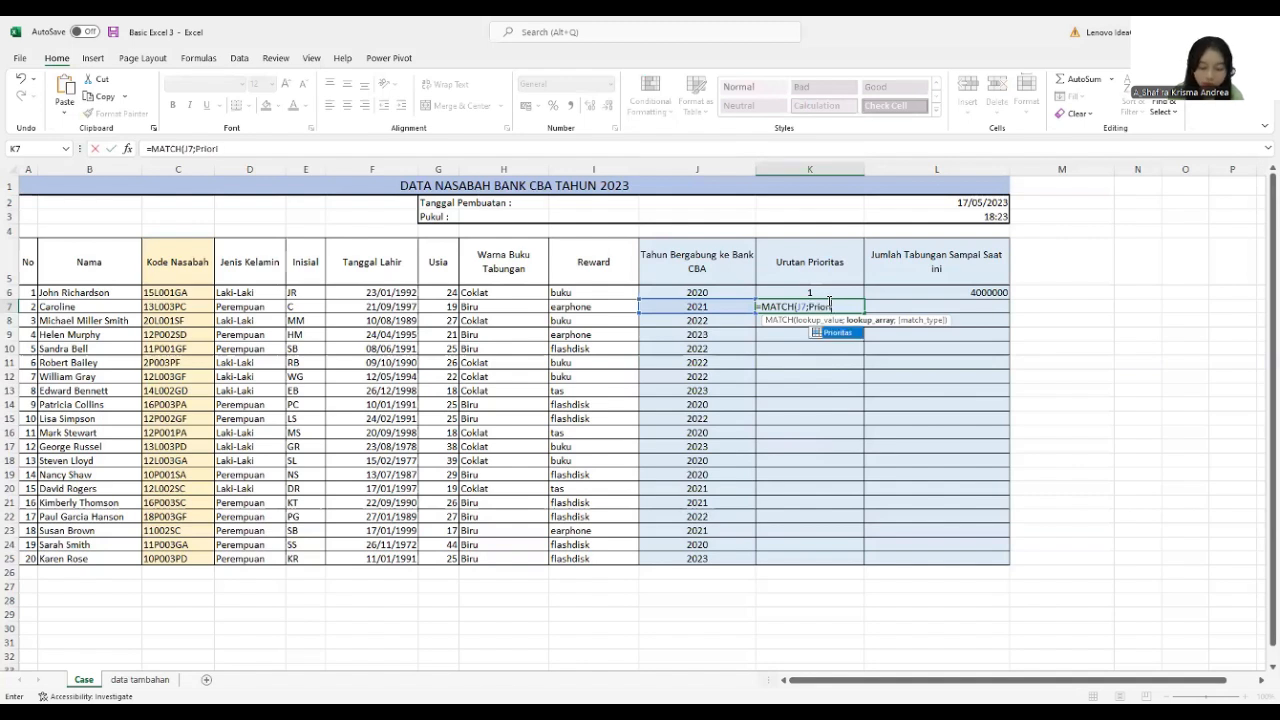
text(tas)
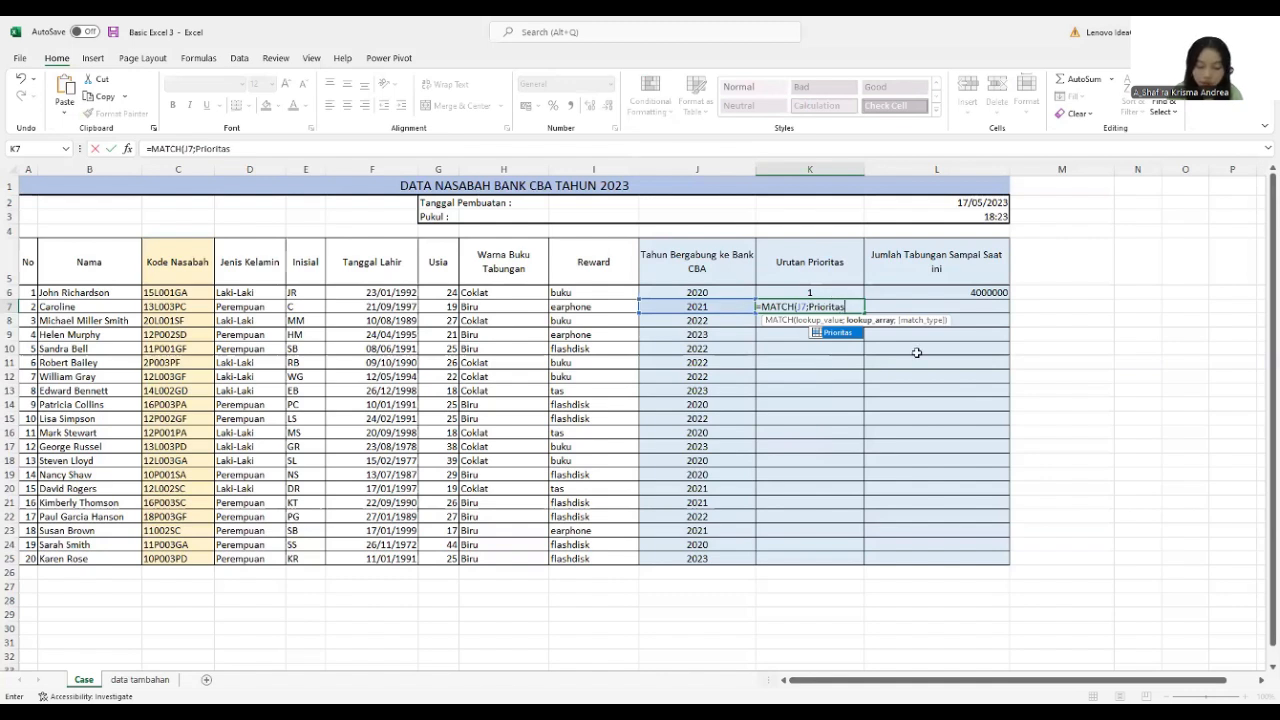
text(;0)
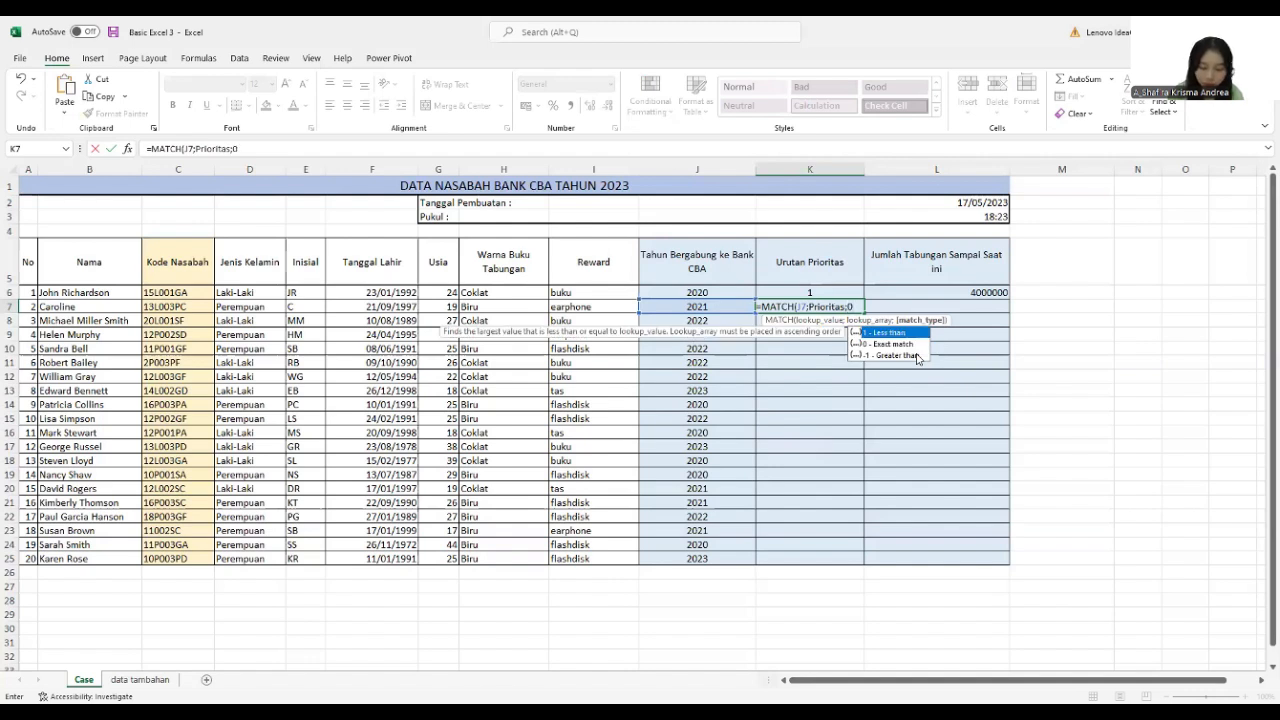
text())
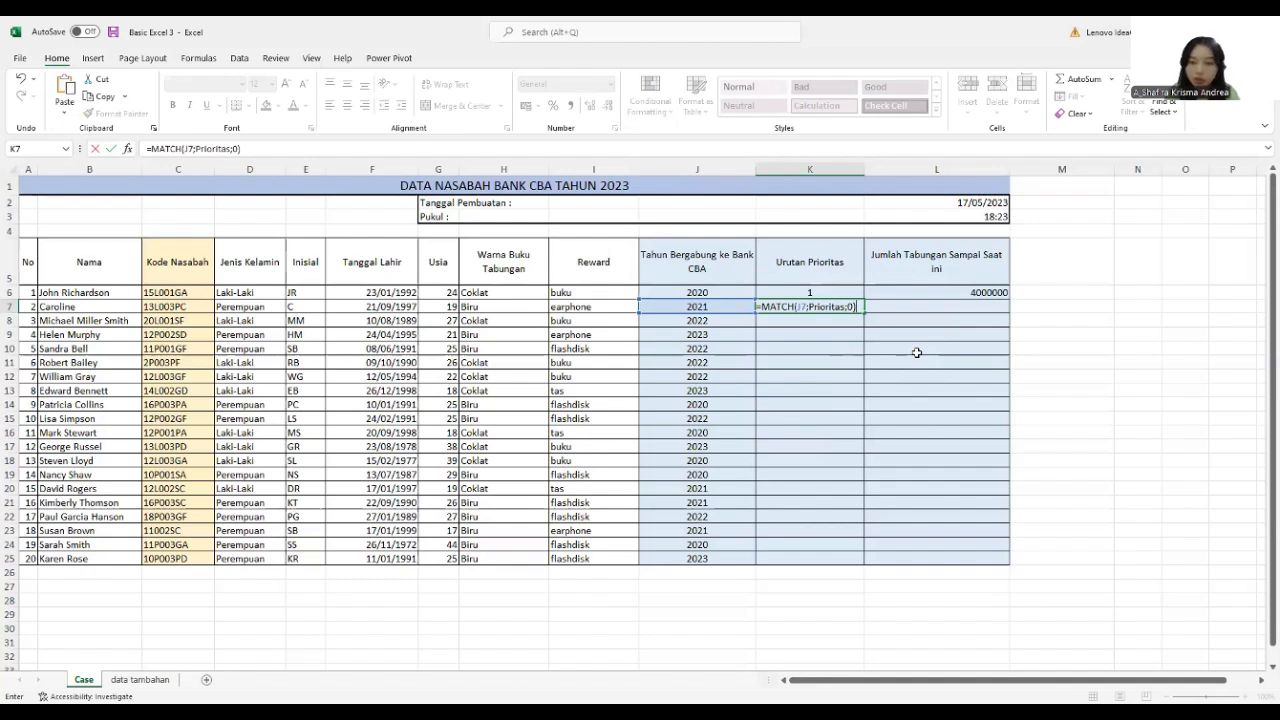
key(BackSpace)
key(BackSpace)
key(BackSpace)
key(BackSpace)
key(BackSpace)
key(BackSpace)
key(BackSpace)
key(BackSpace)
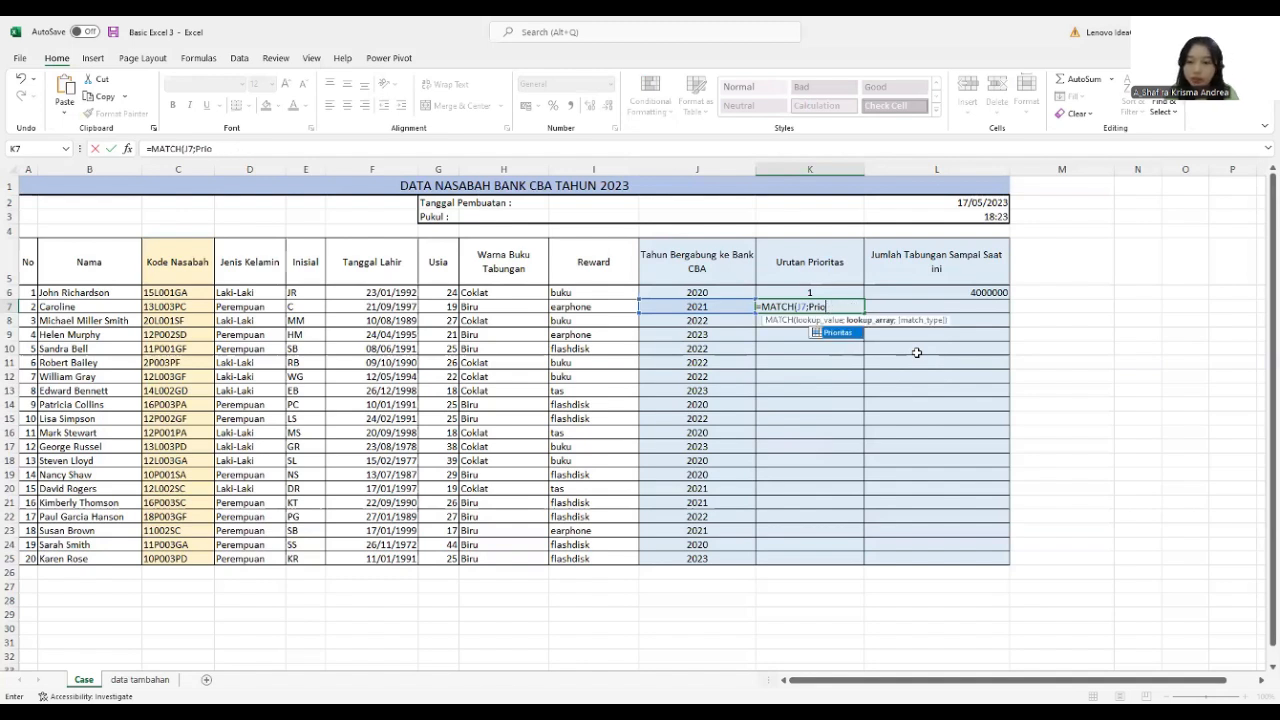
key(BackSpace)
key(BackSpace)
key(BackSpace)
key(BackSpace)
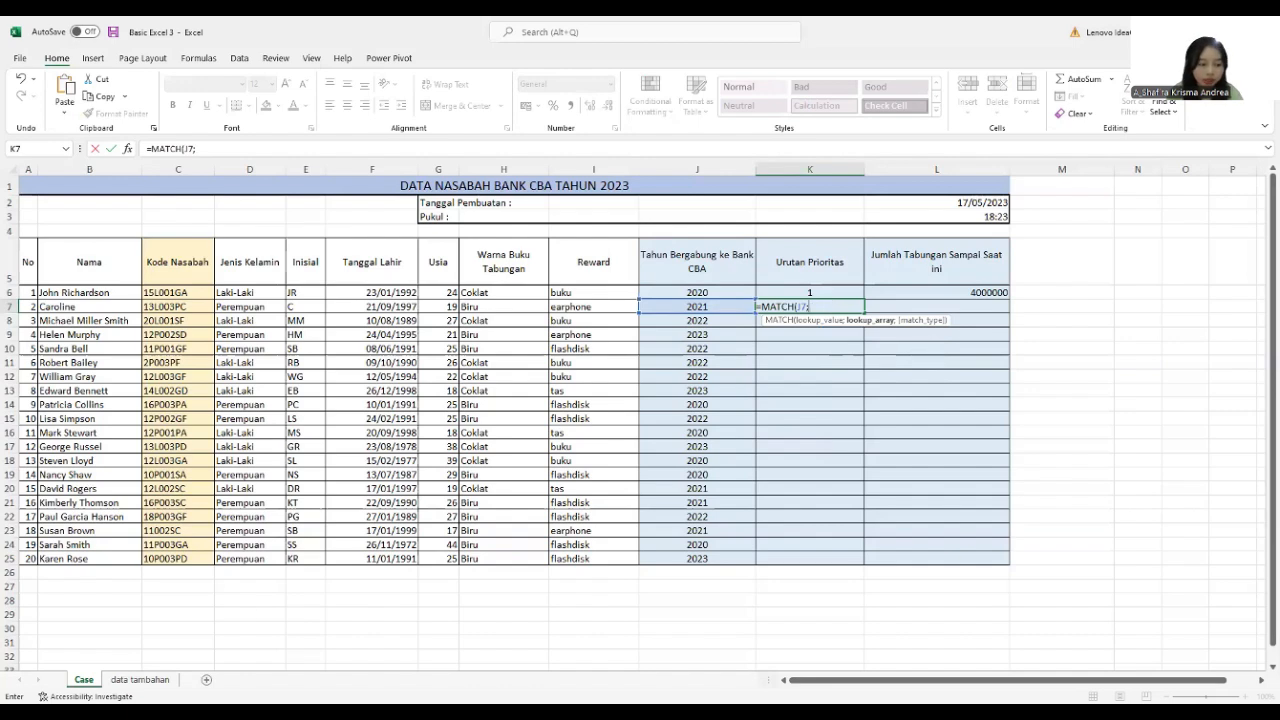
- Set the K7 MATCH's lookup array to B20:B23 on the data tambahan sheet (Prioritas) and its match type to 0
click(140, 679)
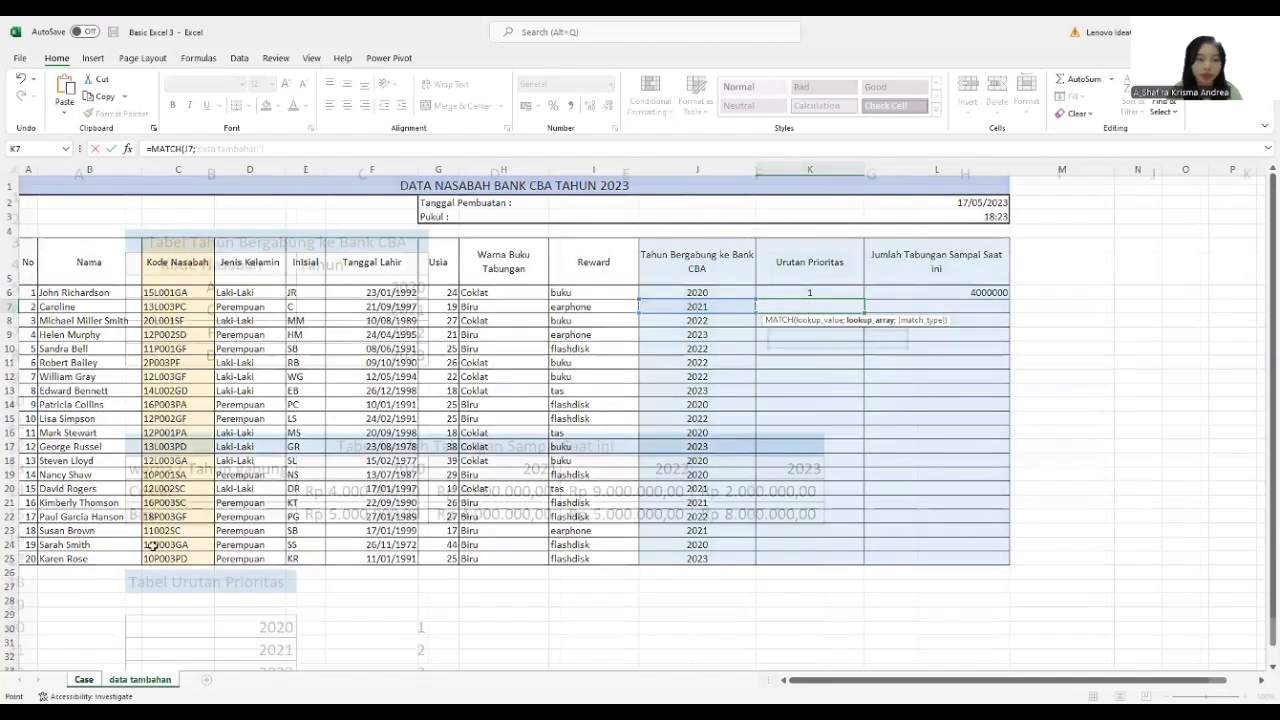
scroll(224, 474, down, 2)
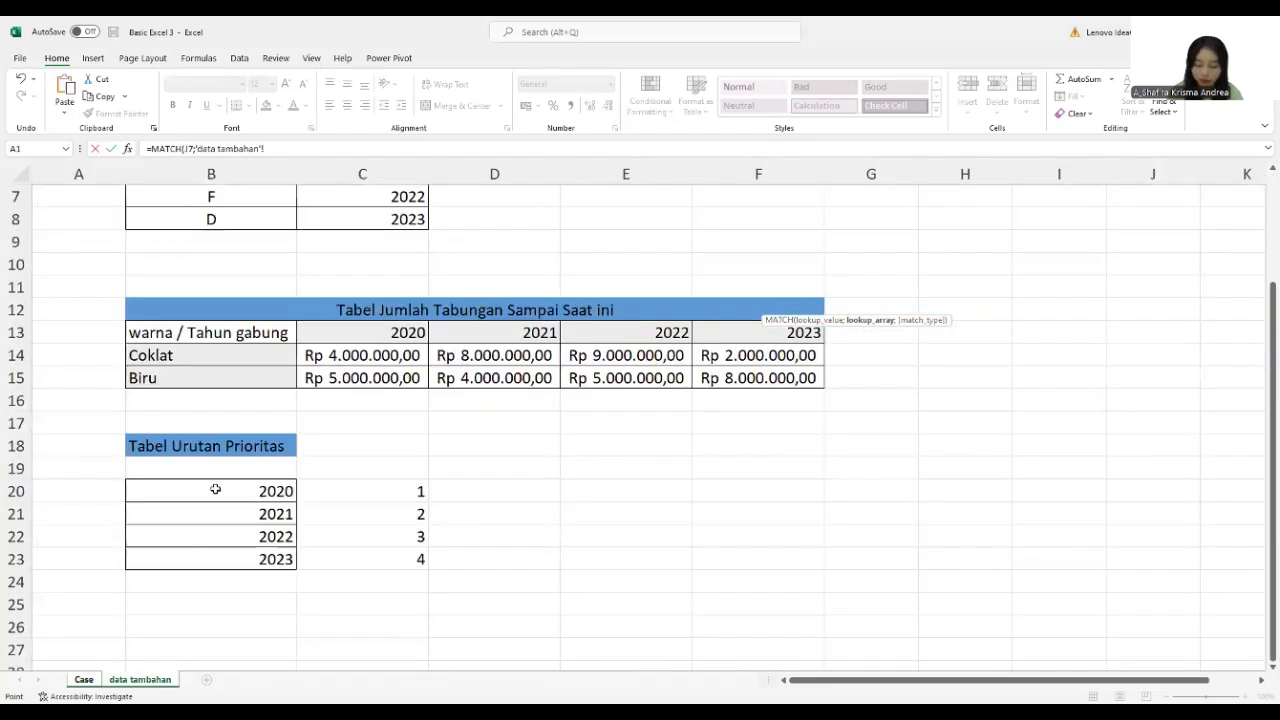
click(210, 490)
drag(213, 507, 211, 552)
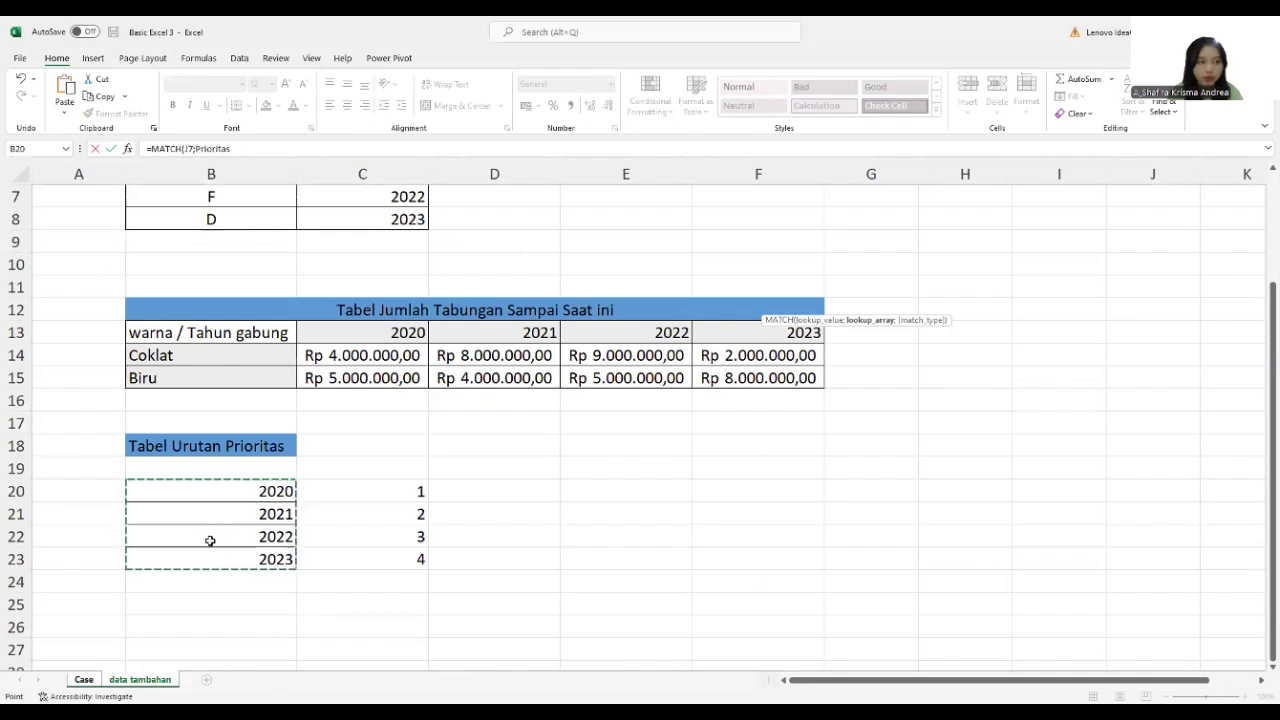
click(294, 149)
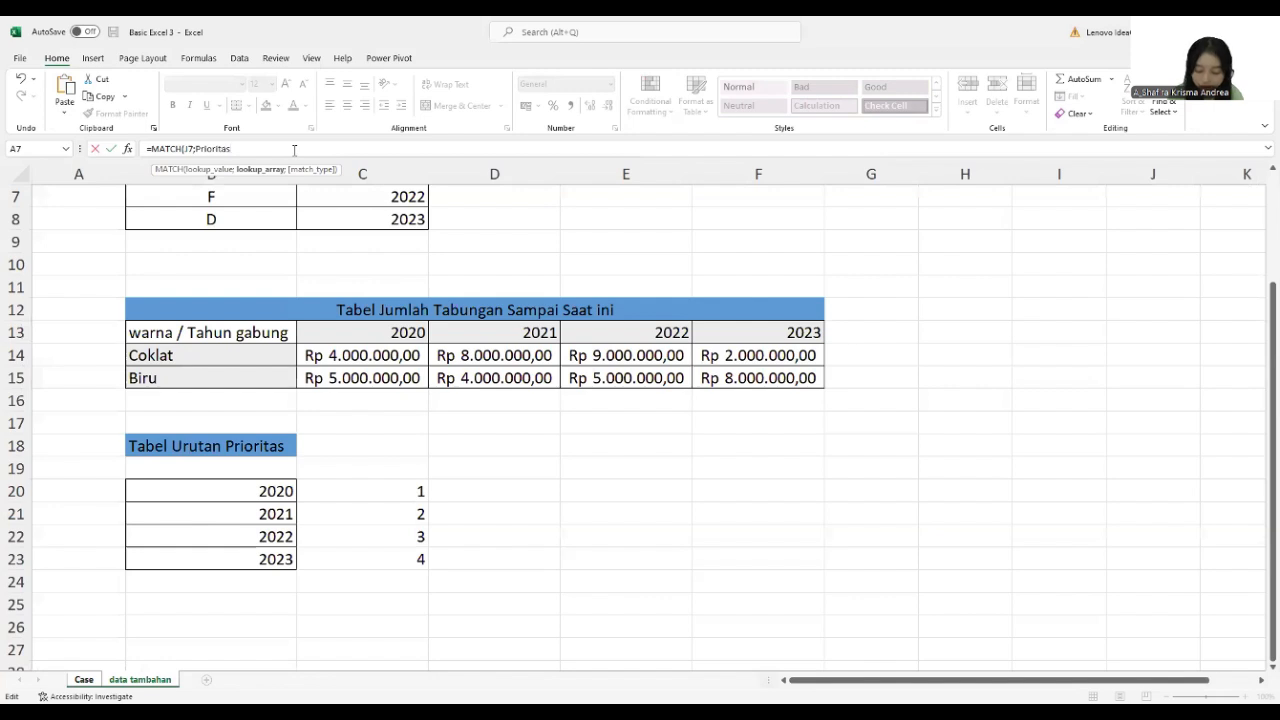
text(;)
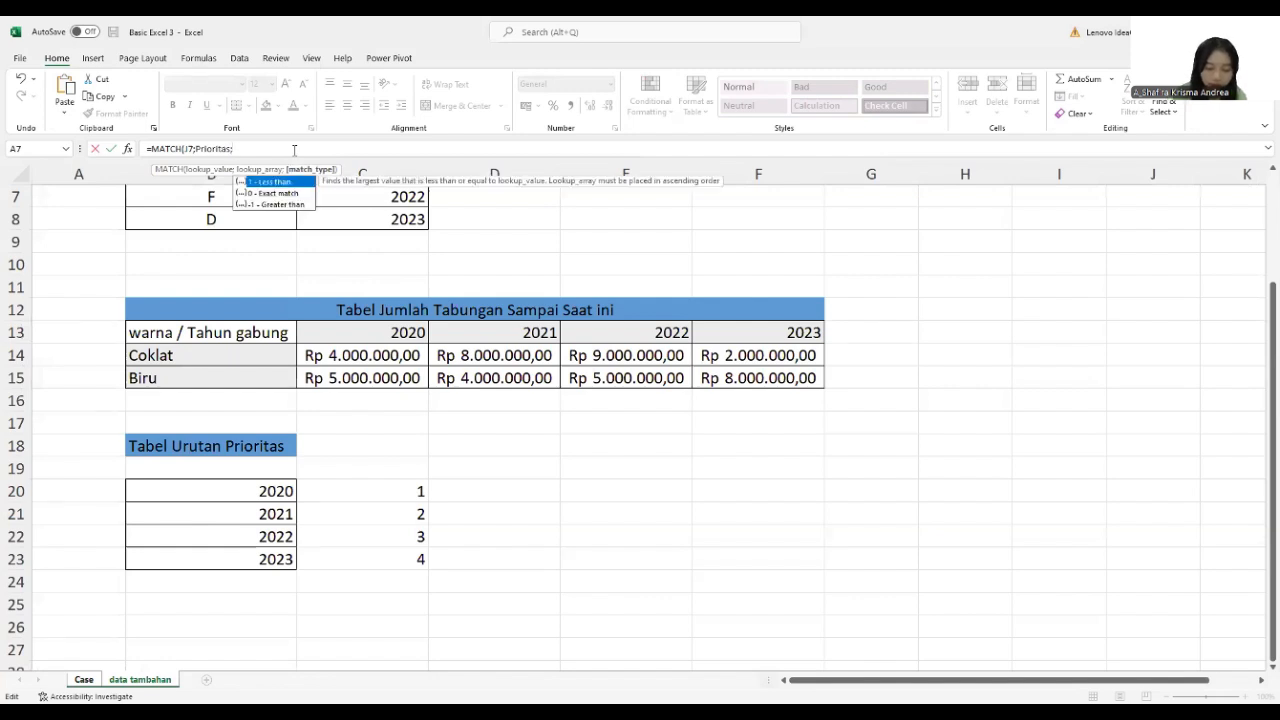
text(0)
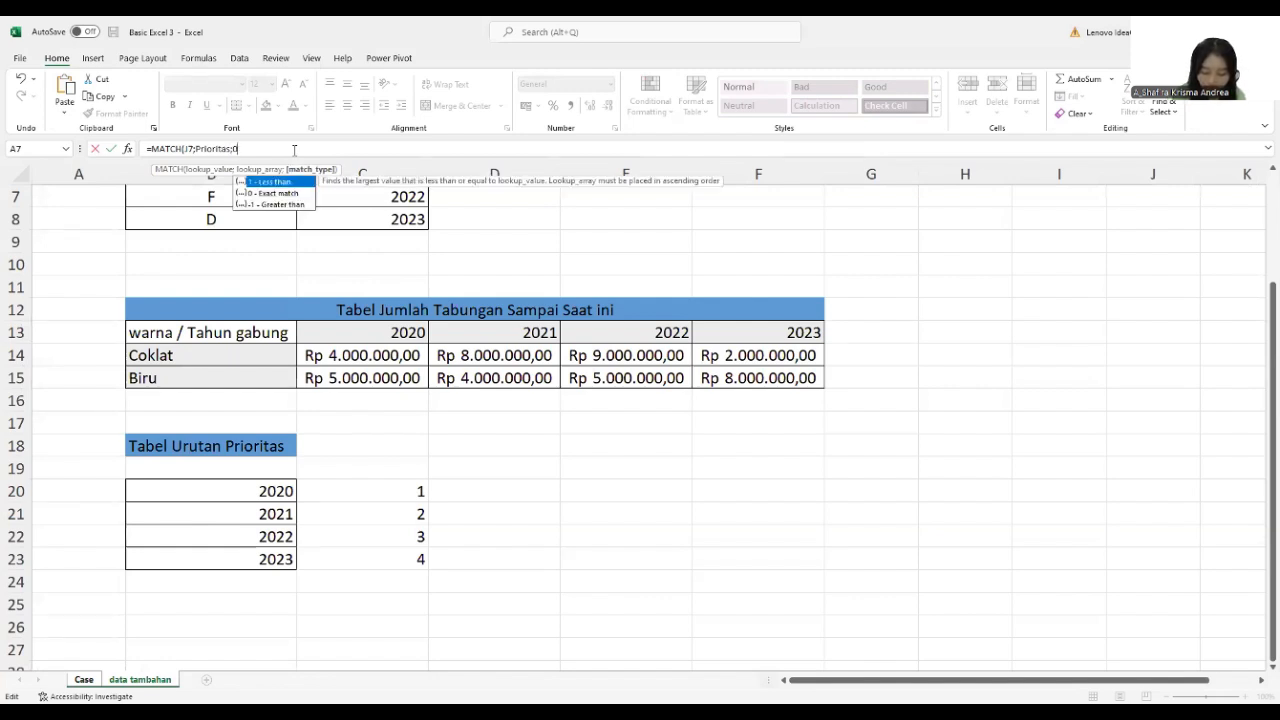
- Complete the Urutan Prioritas formula in K7 as =MATCH(J7;Prioritas;0) and fill it down through K25
text())
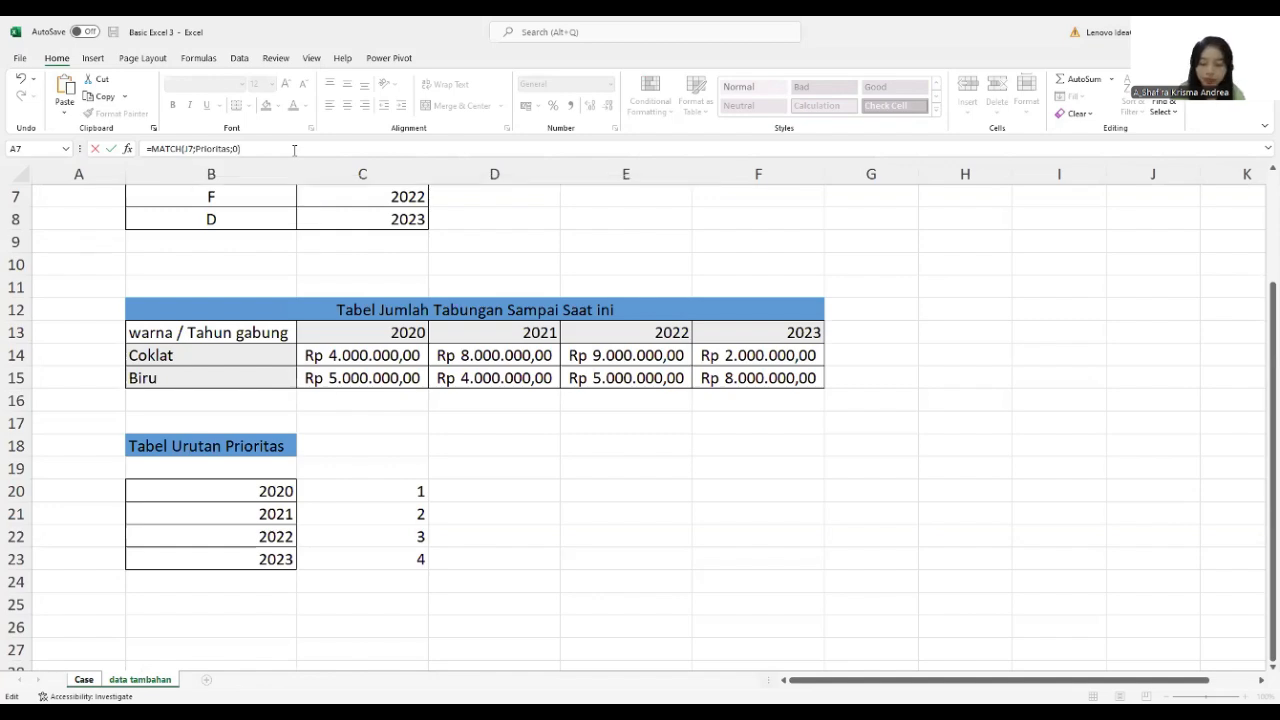
key(Return)
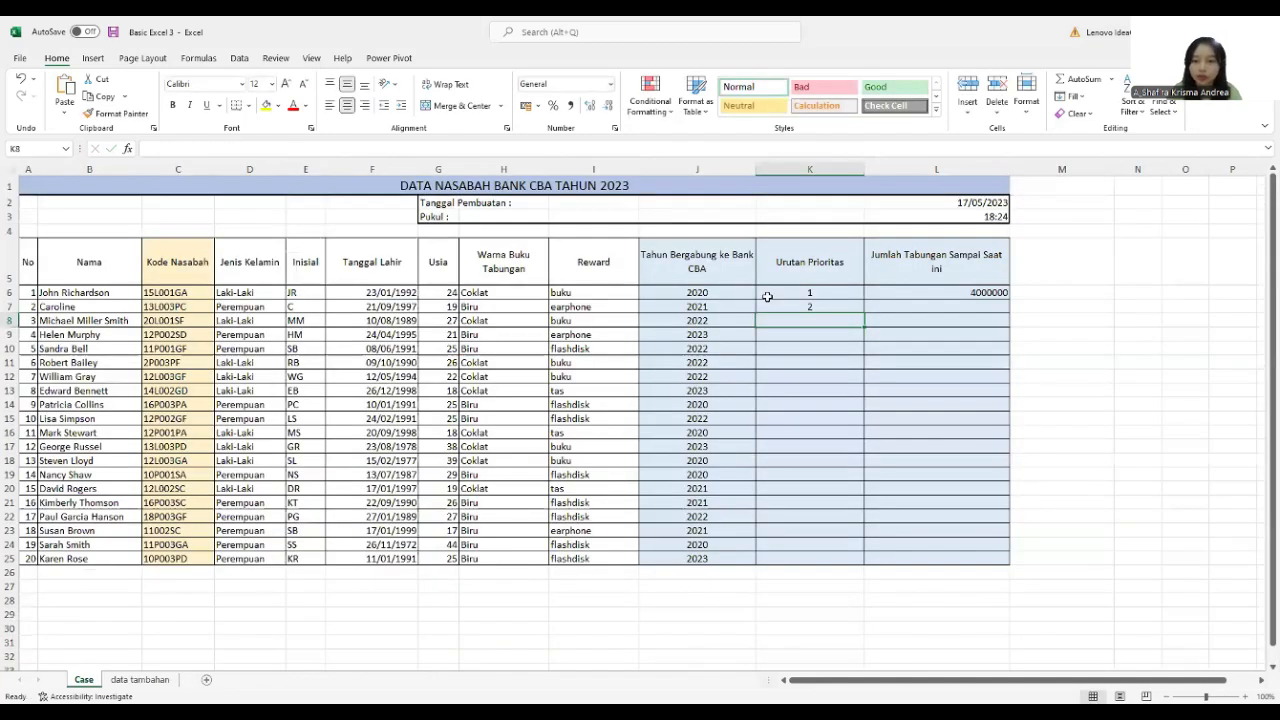
click(768, 305)
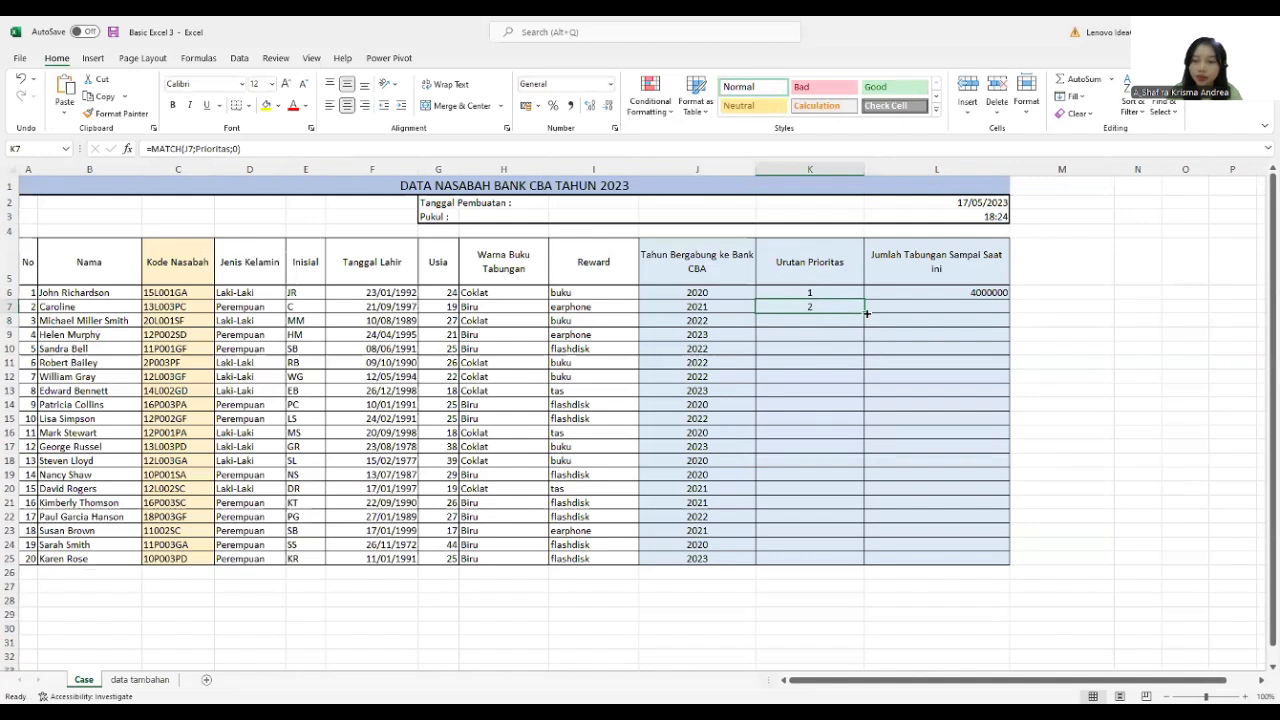
drag(867, 314, 866, 561)
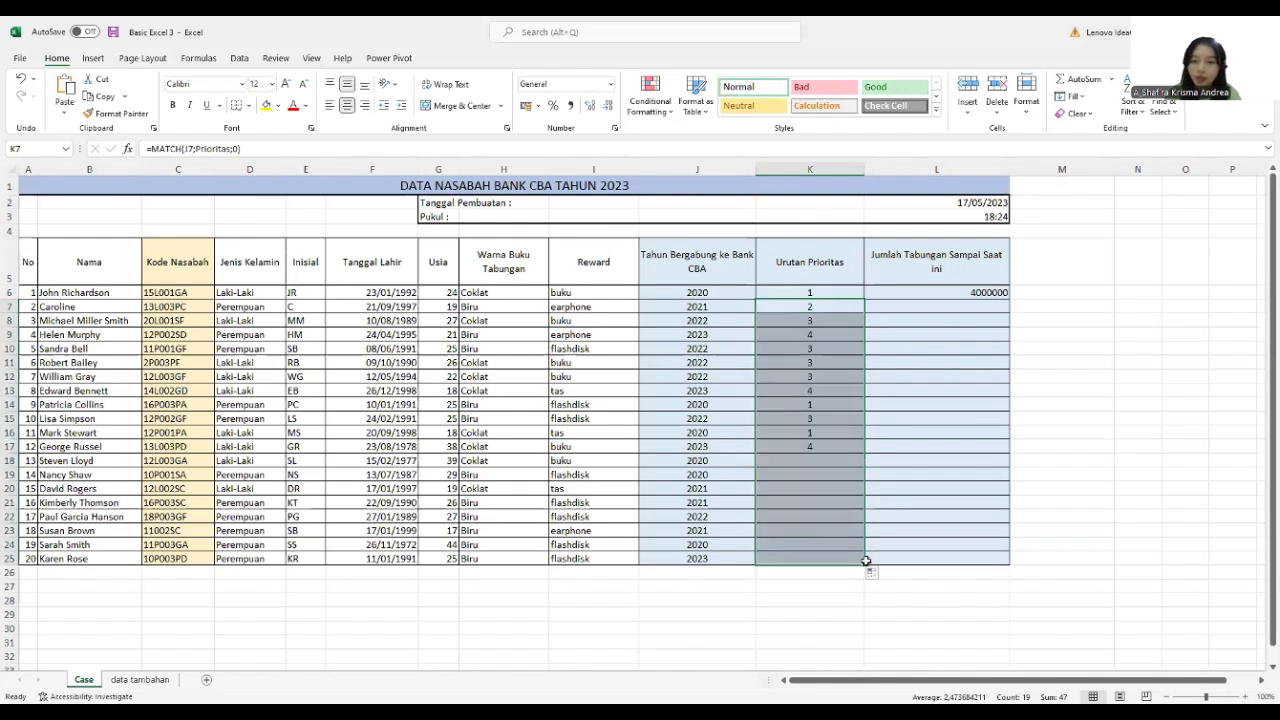
click(935, 307)
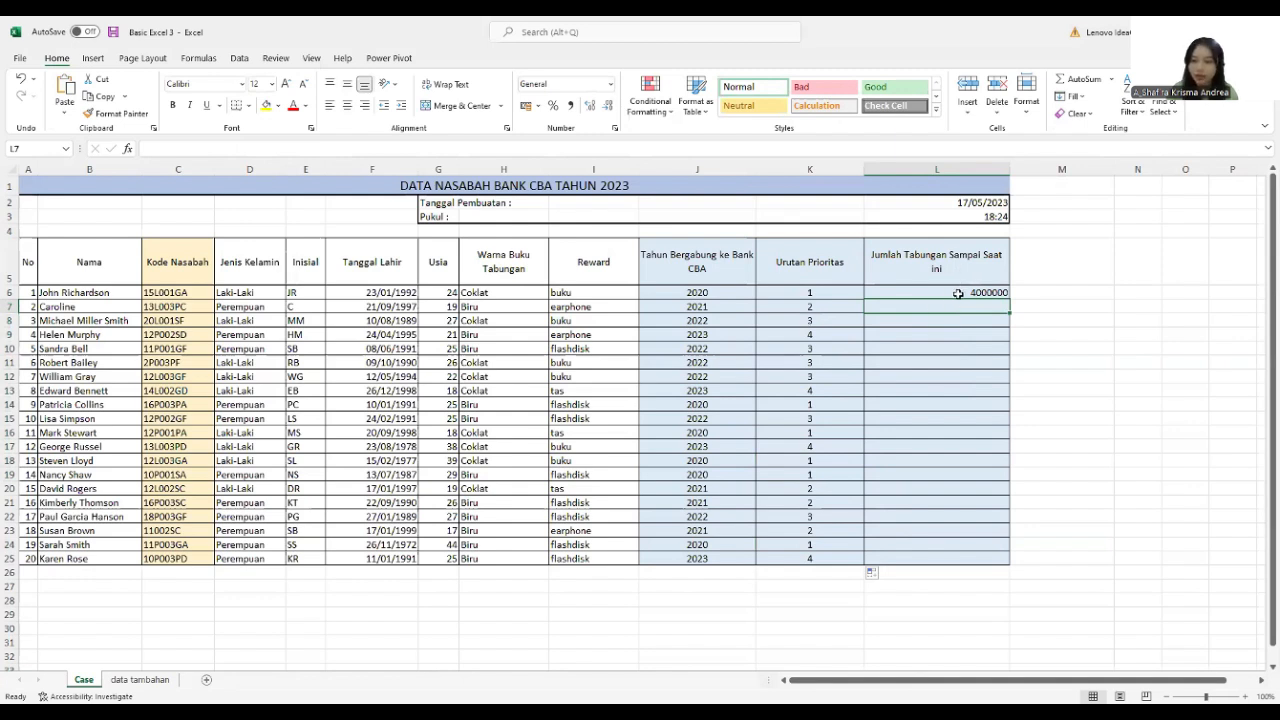
click(957, 293)
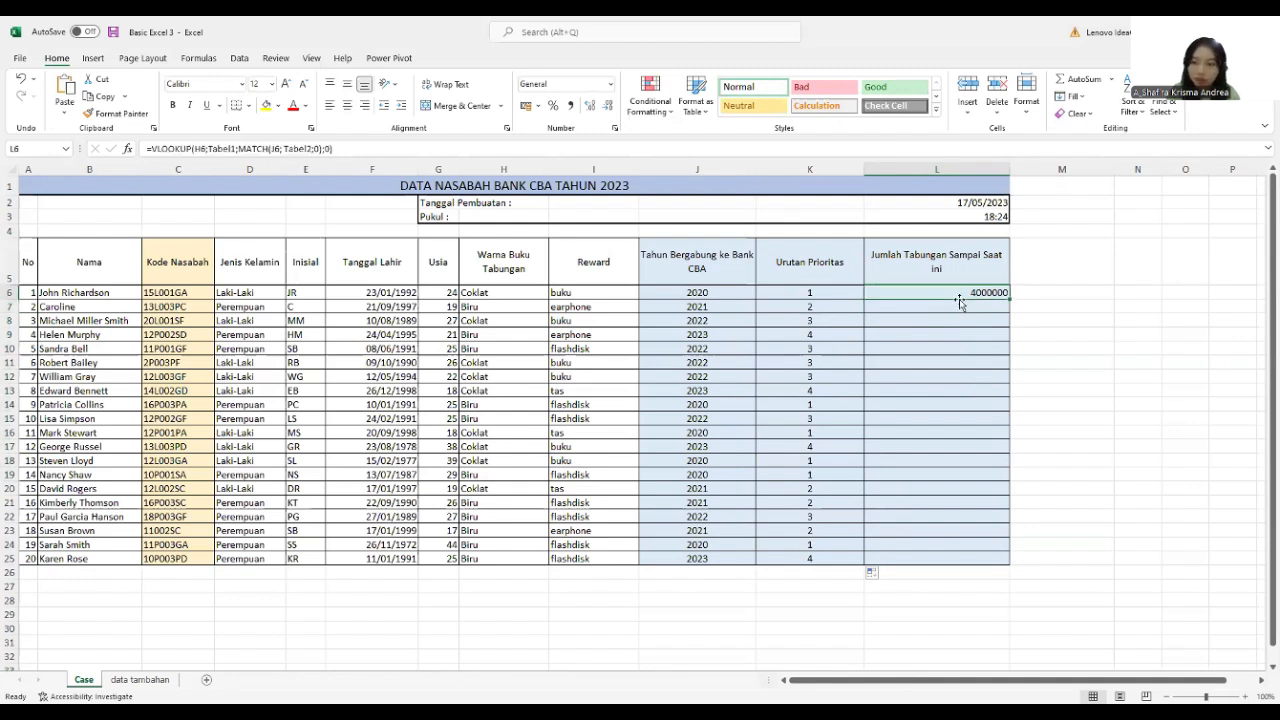
click(959, 307)
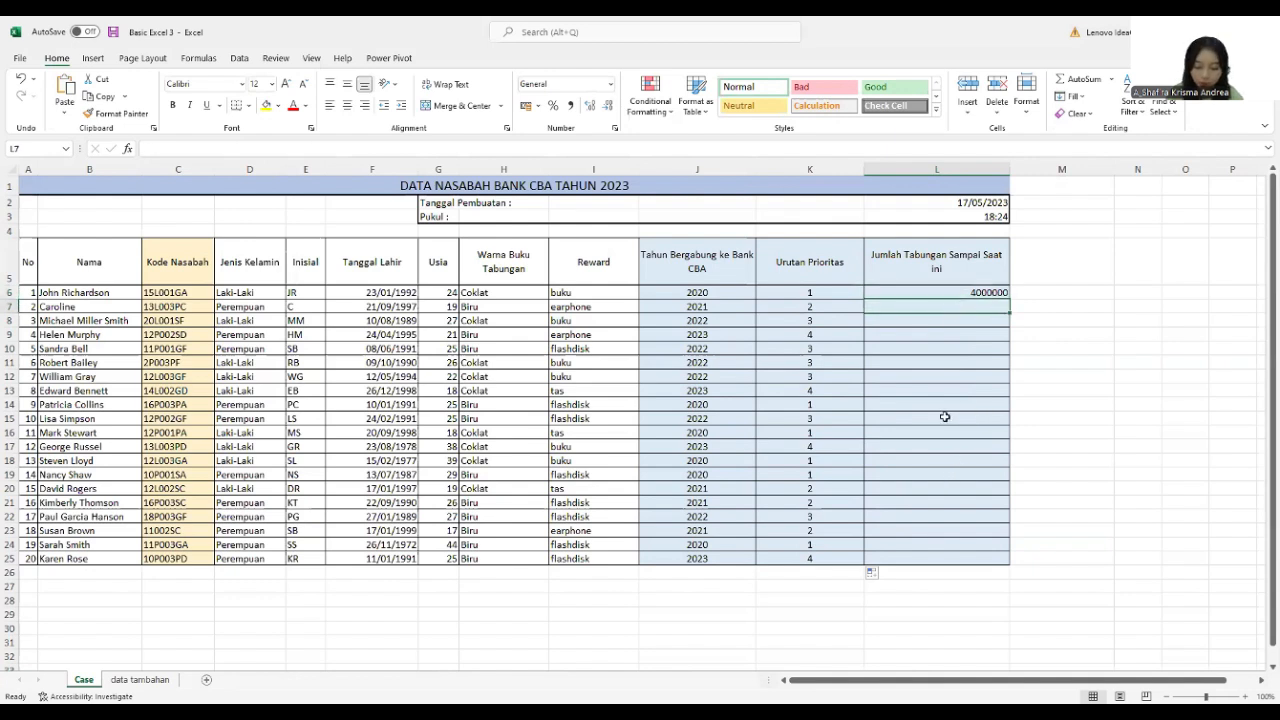
text(=)
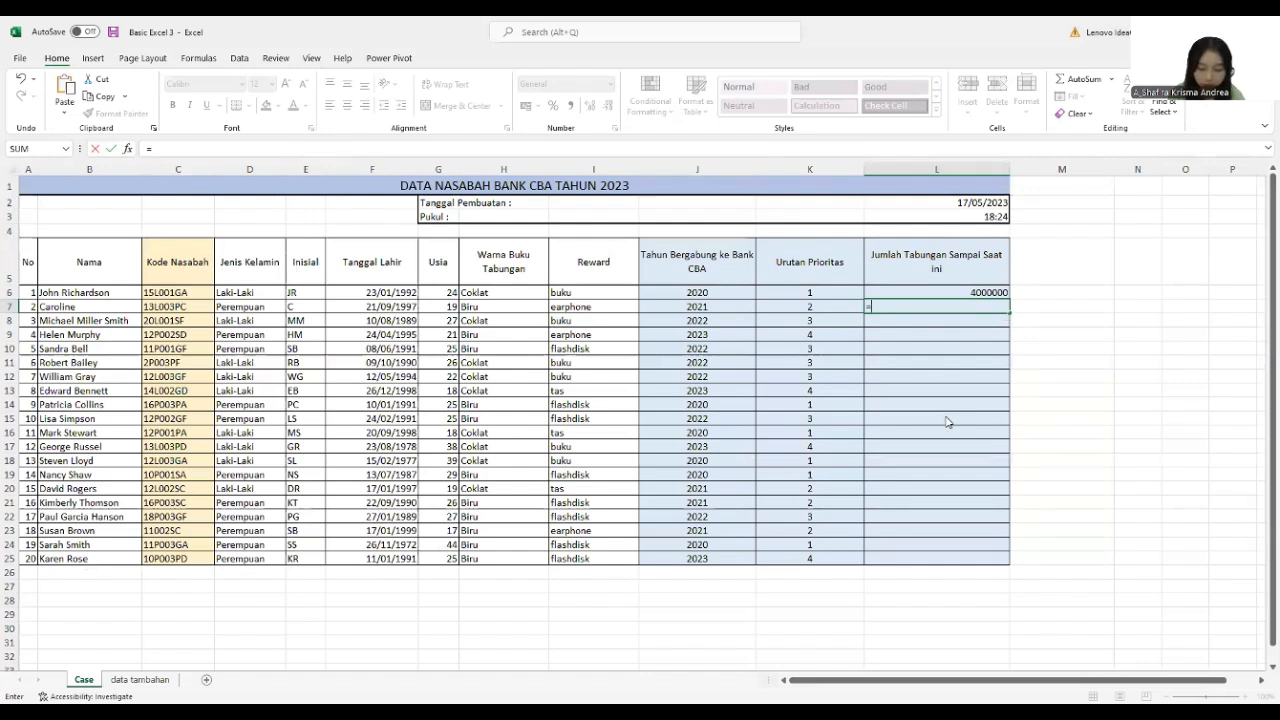
text(VLOOKUP)
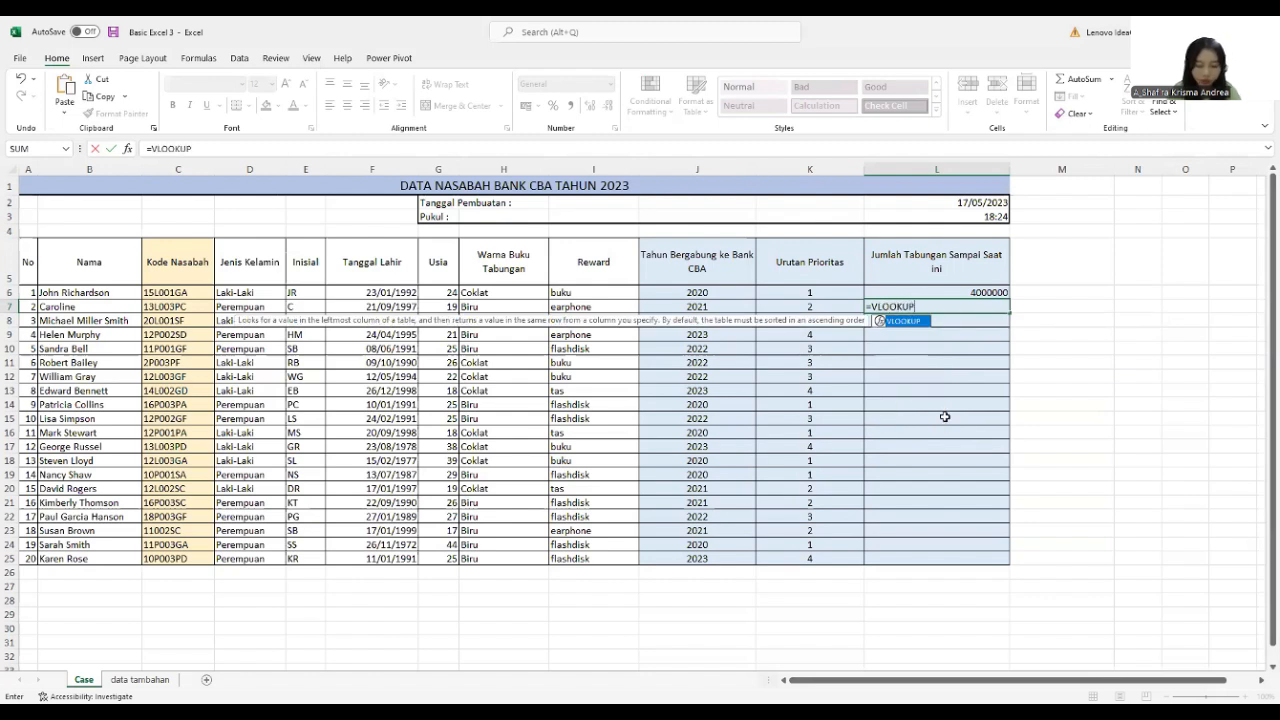
text(()
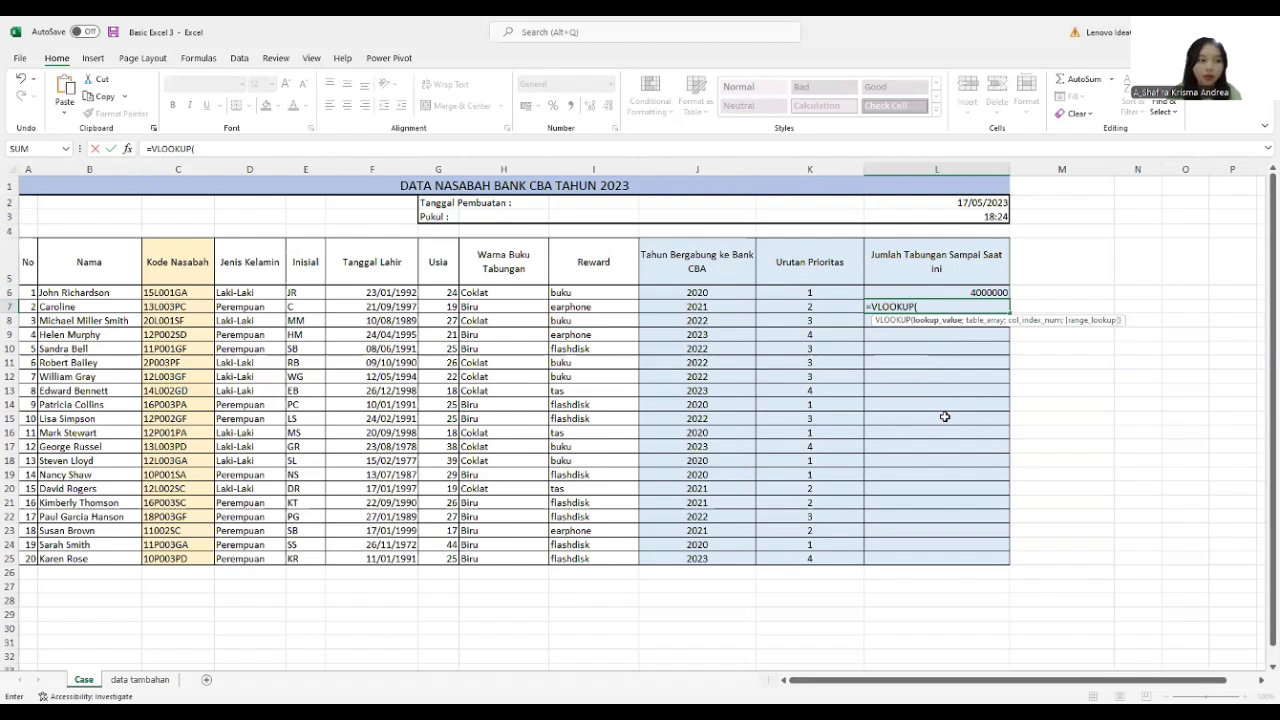
click(518, 307)
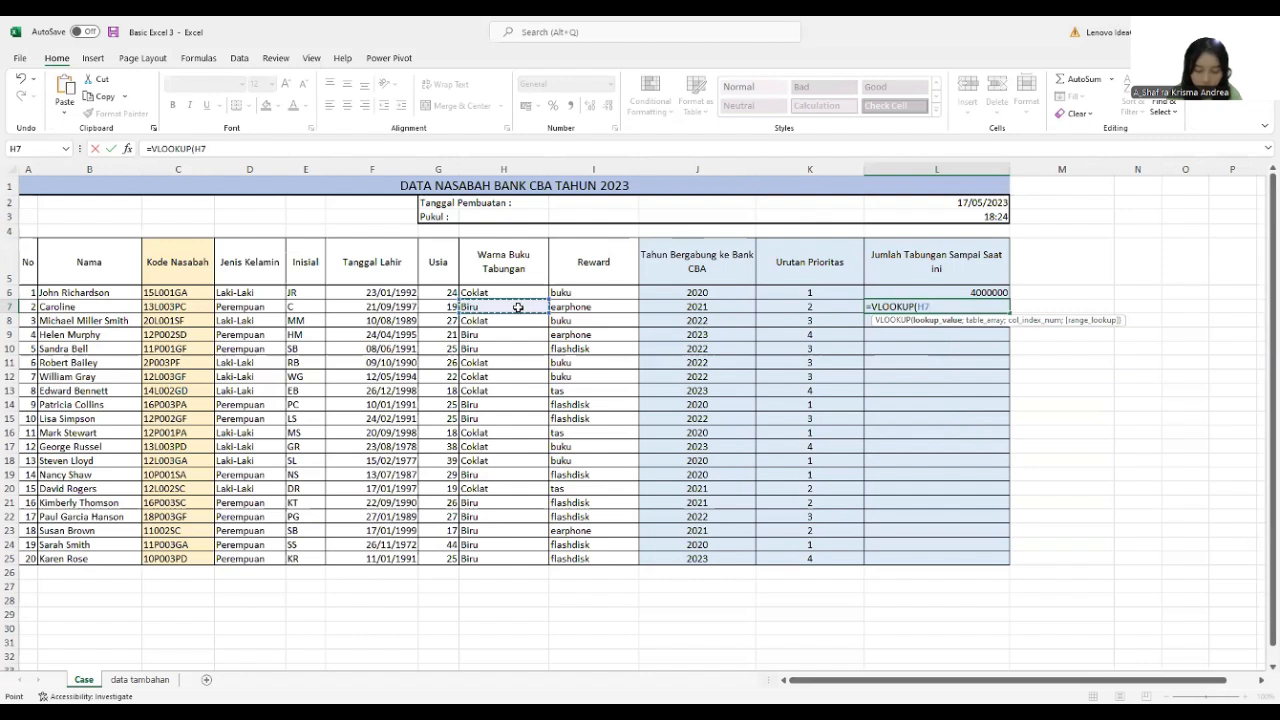
key(F8)
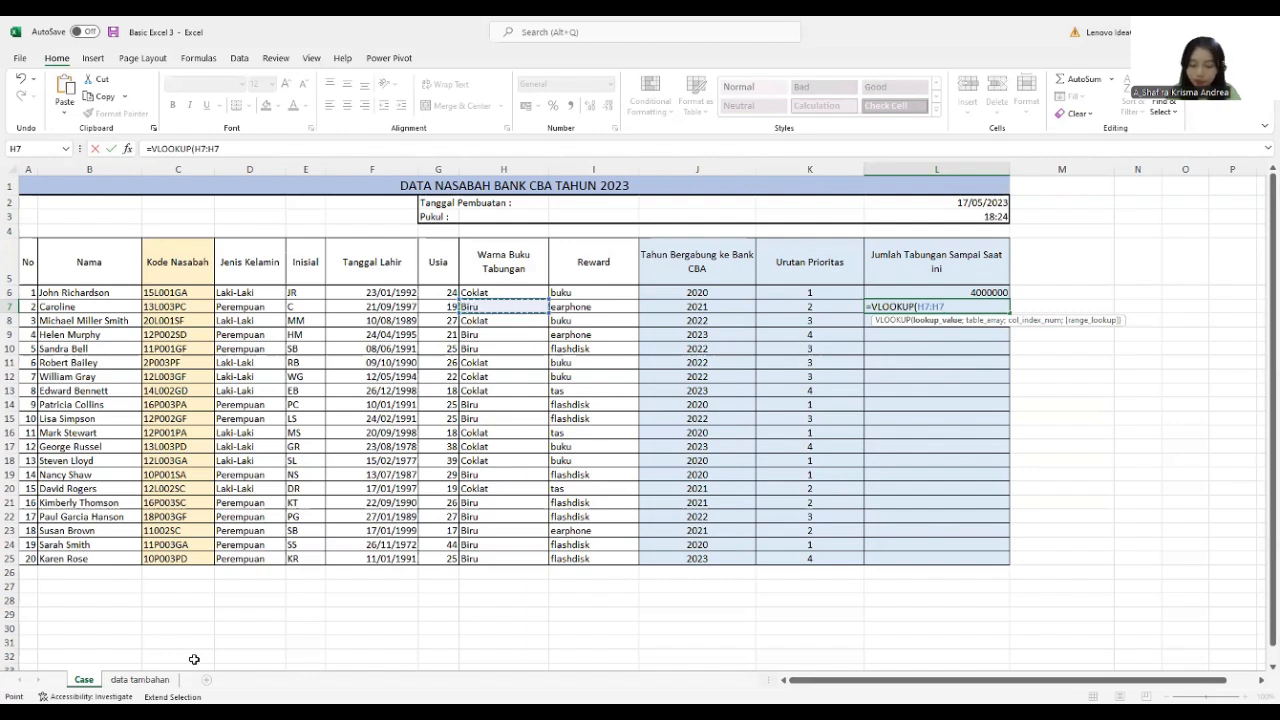
key(BackSpace)
key(BackSpace)
key(BackSpace)
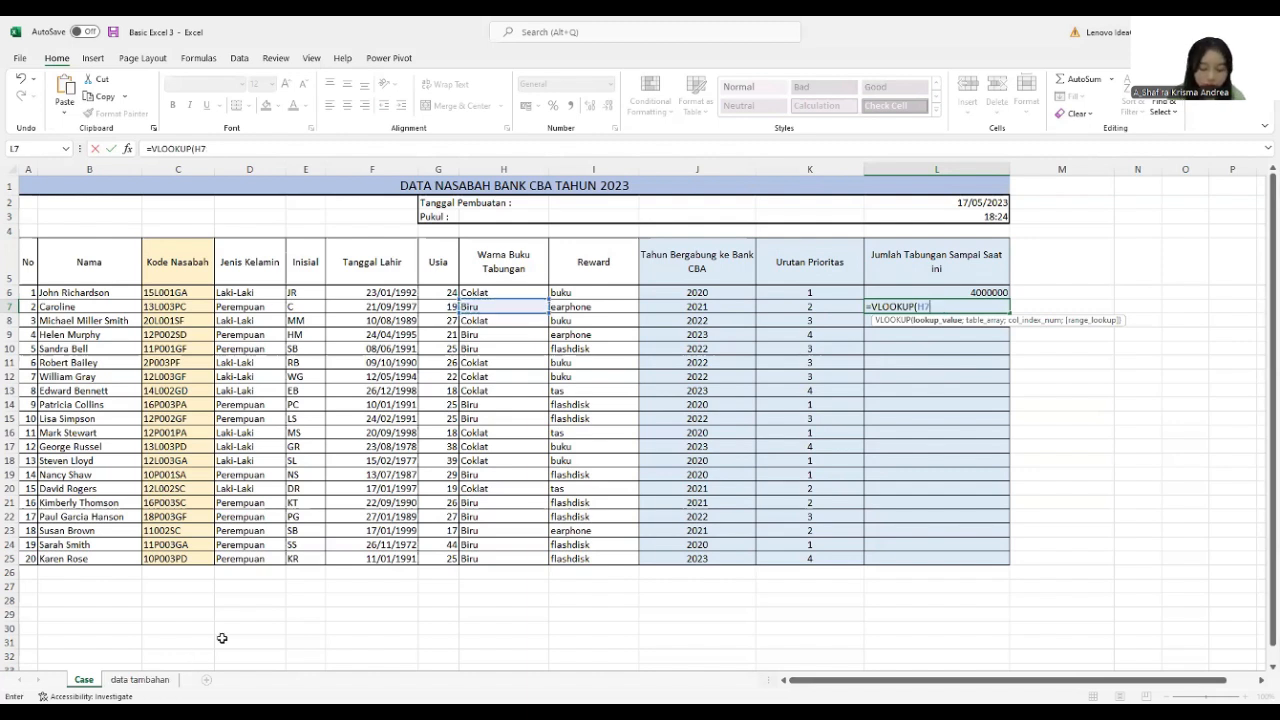
text(;'data tambahan'!)
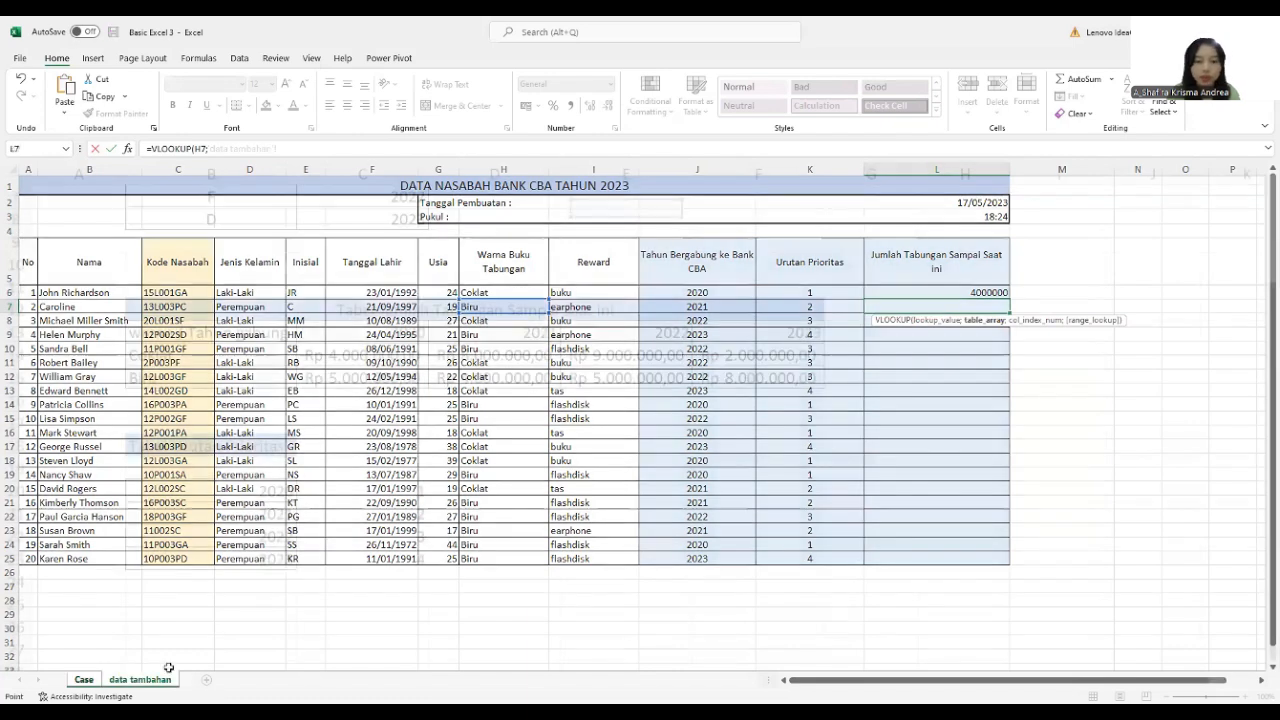
click(168, 670)
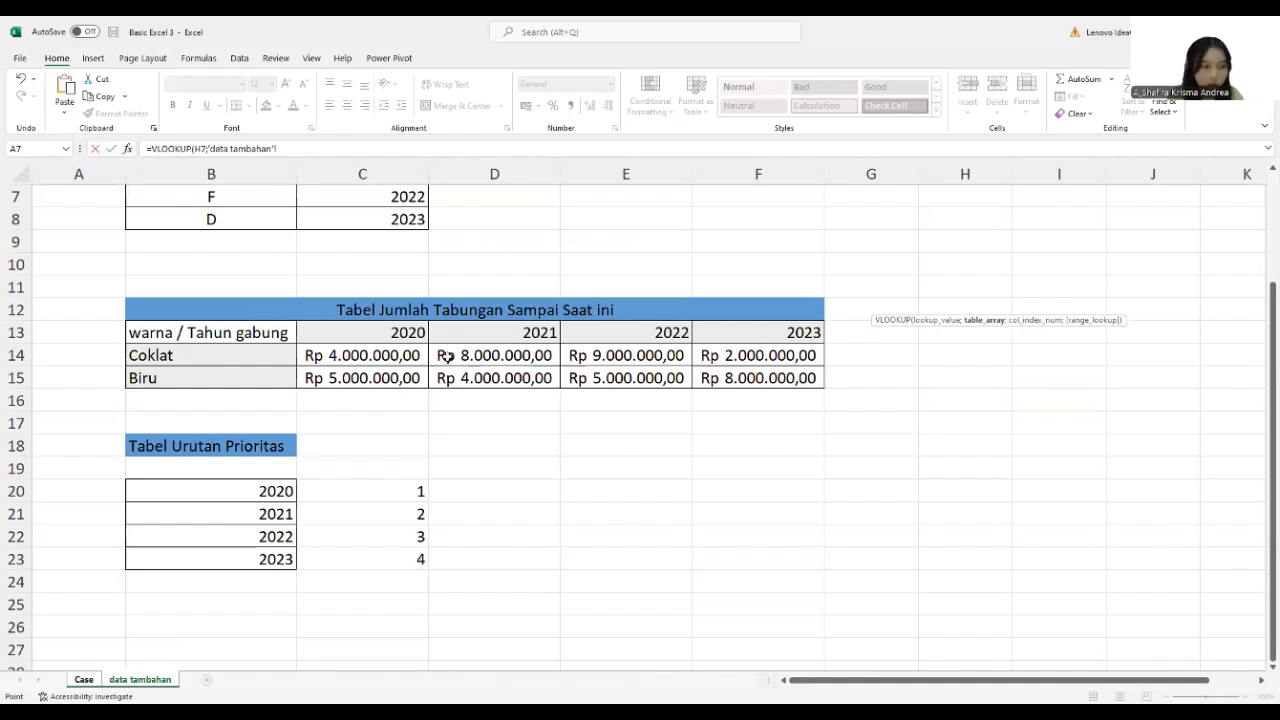
click(260, 333)
drag(260, 333, 773, 368)
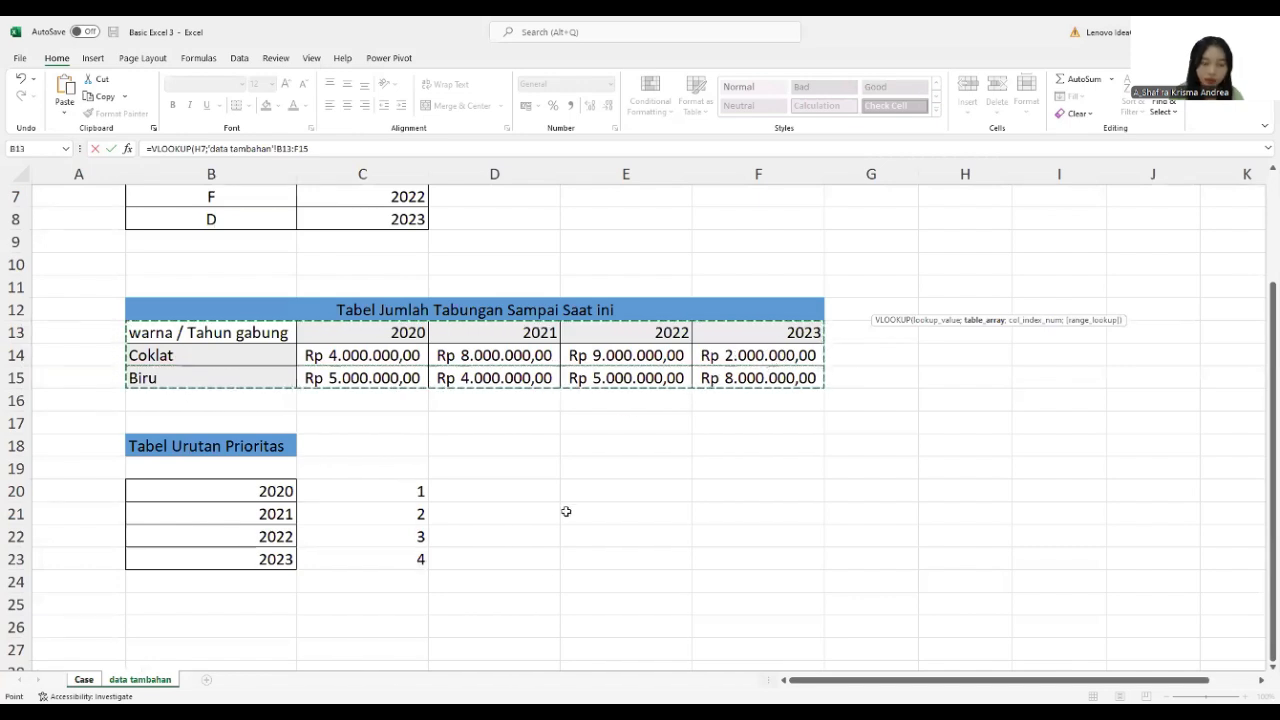
click(318, 148)
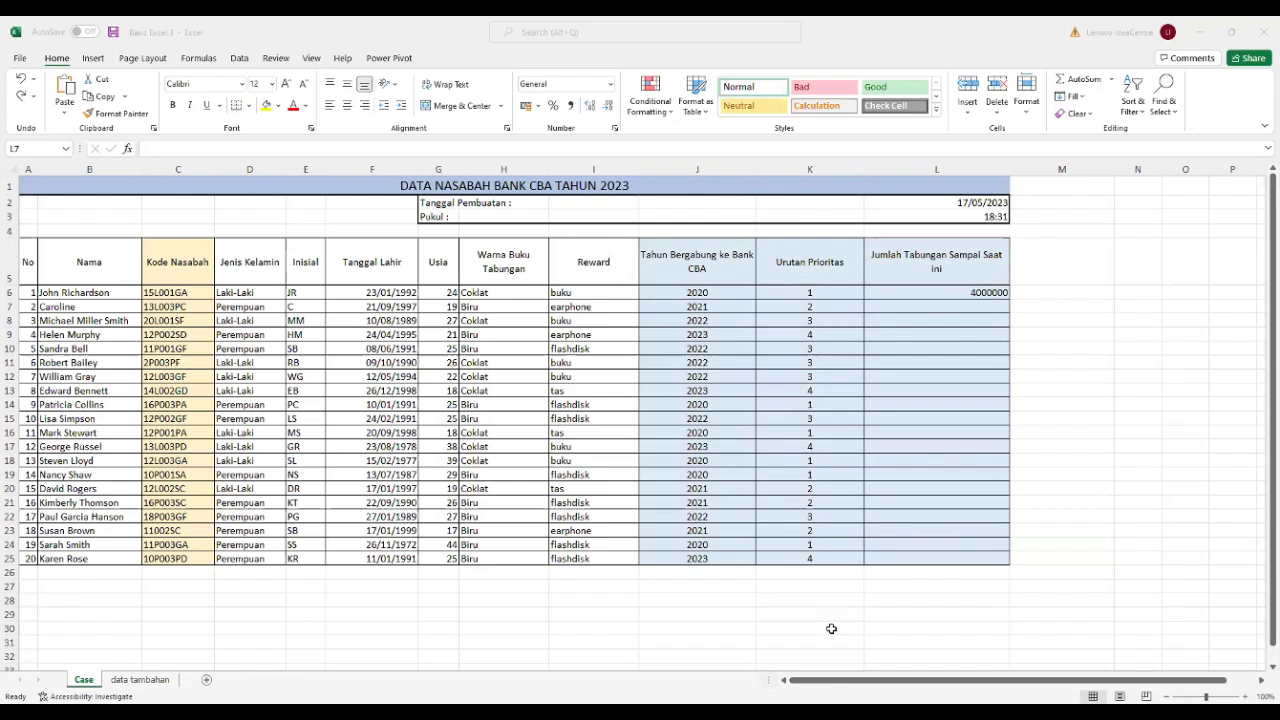
- Start a VLOOKUP formula in L7 with H7 as the lookup value and the named range Tabel1 as the table array
click(947, 308)
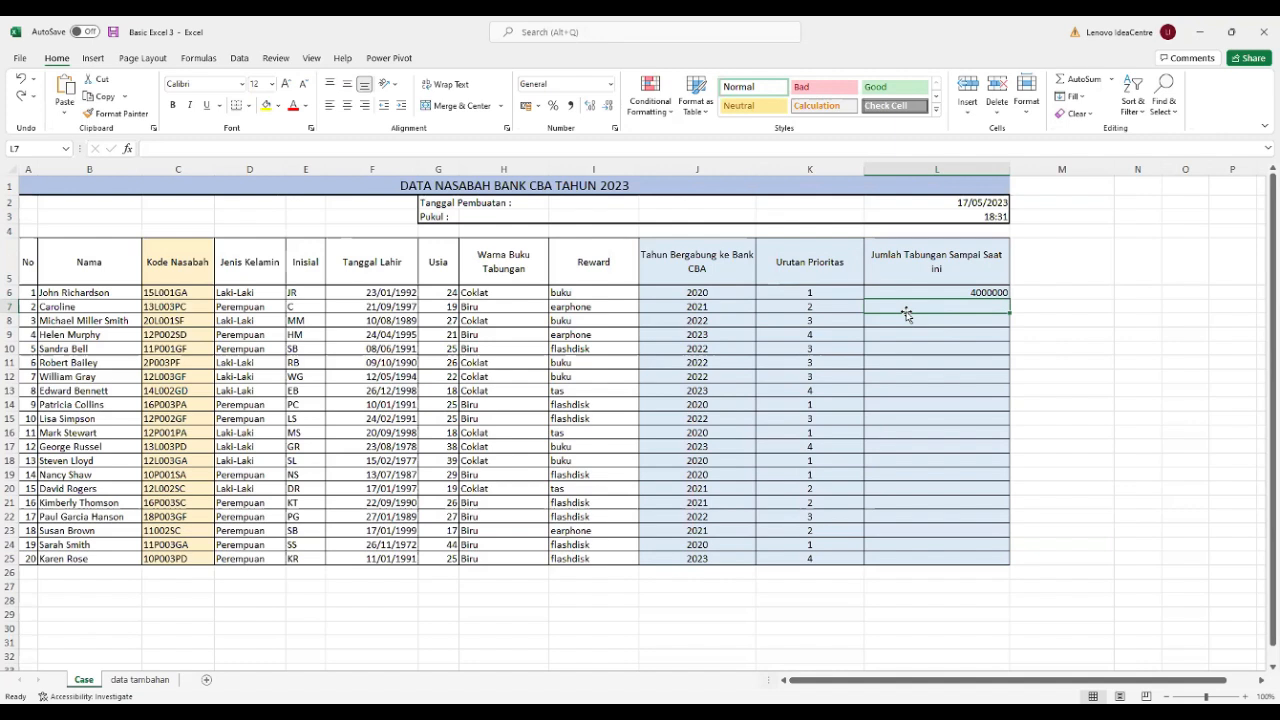
text(=)
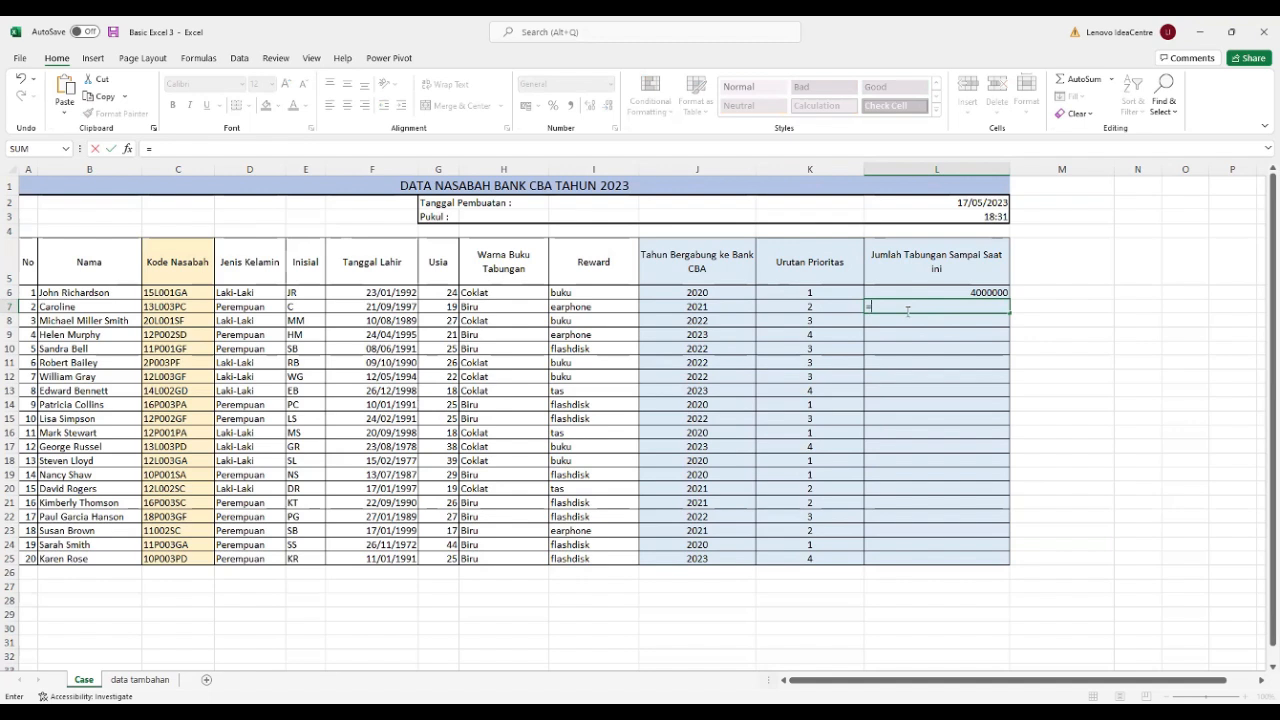
text(VLOOKUP)
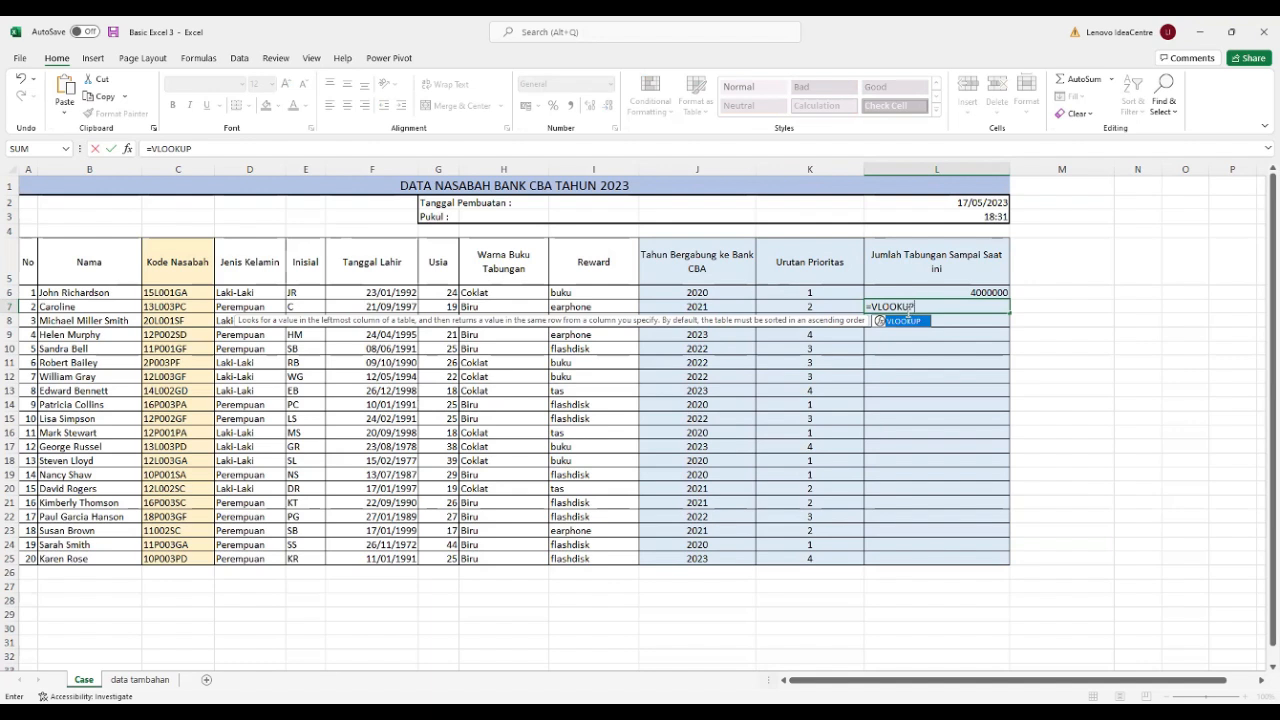
text(()
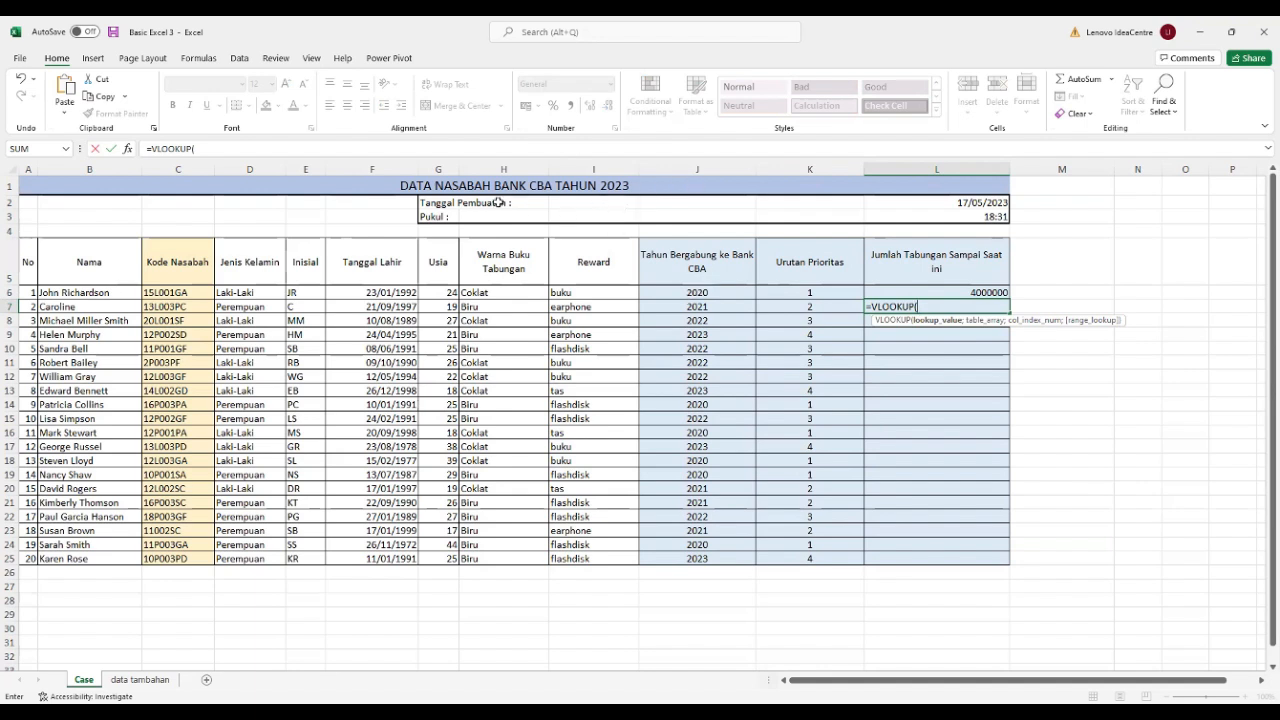
click(494, 306)
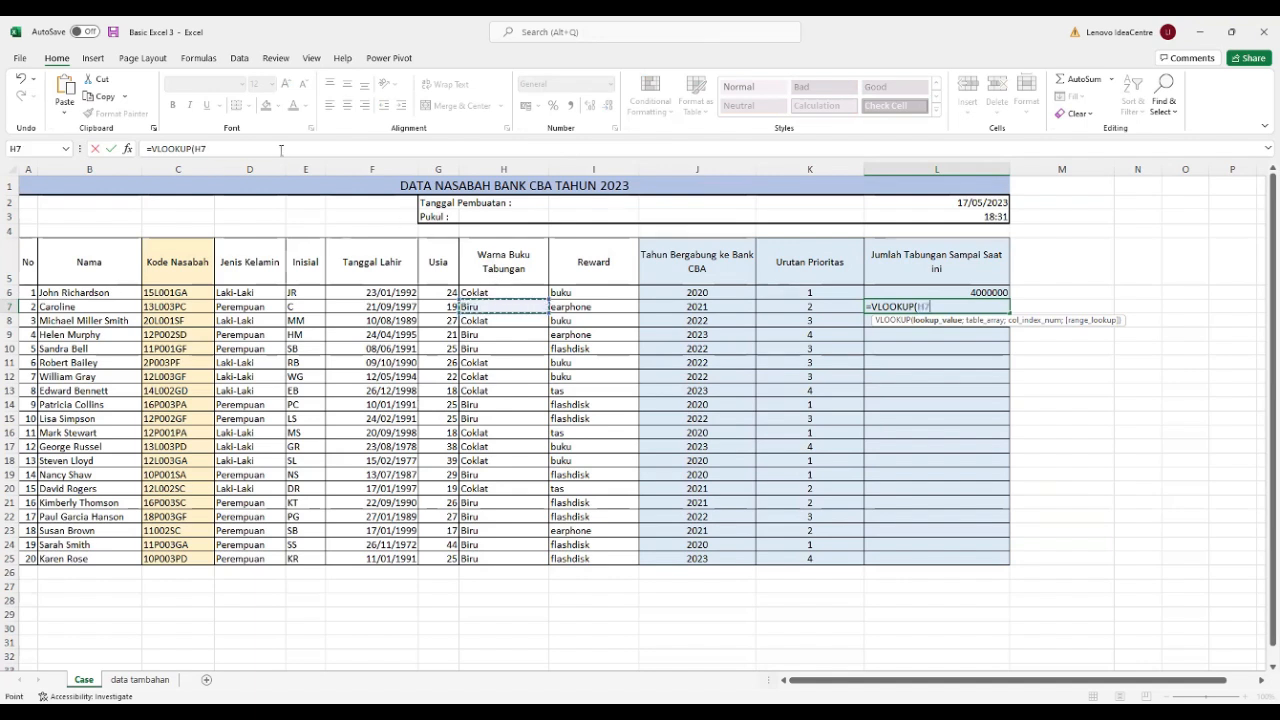
click(281, 150)
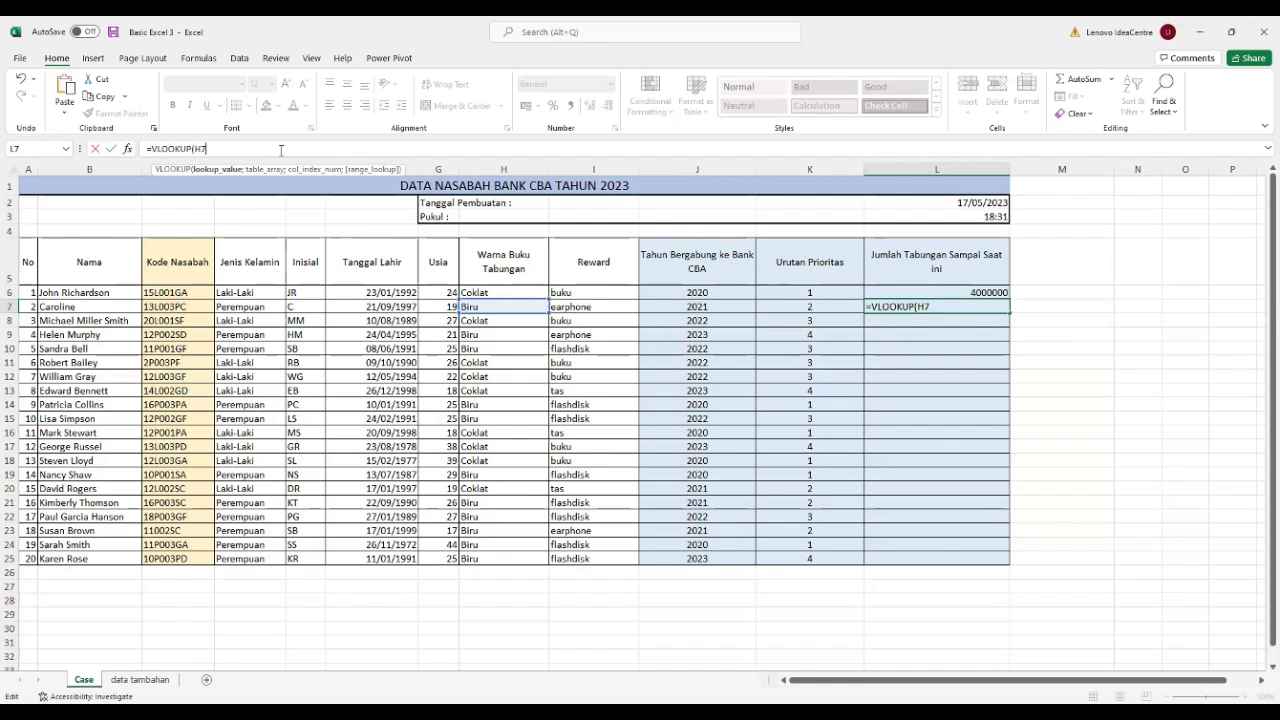
text(;T)
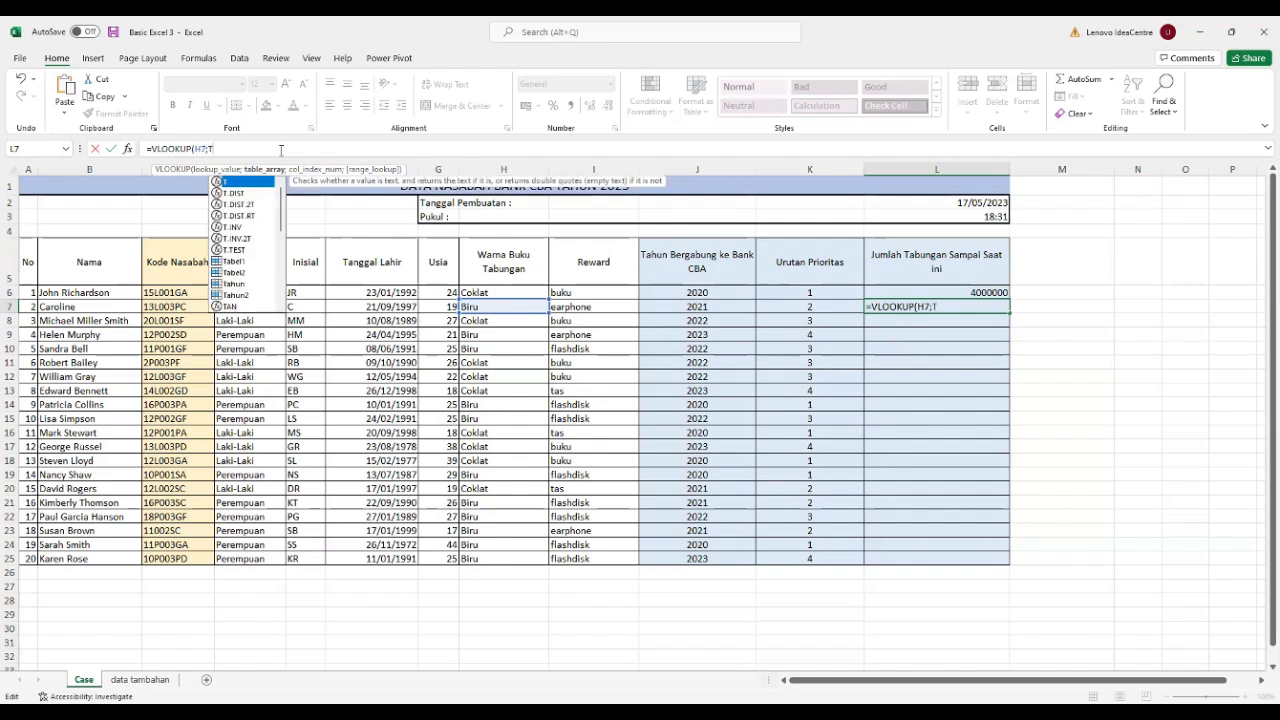
text(abel)
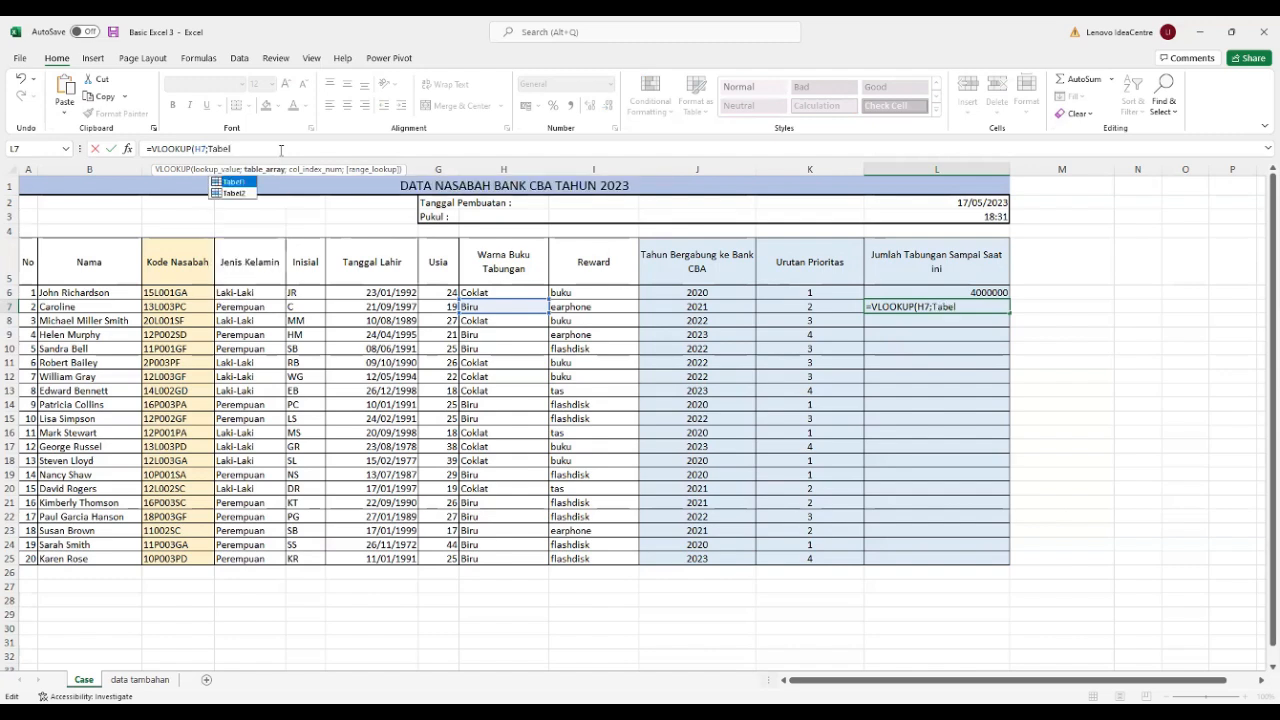
text(1;)
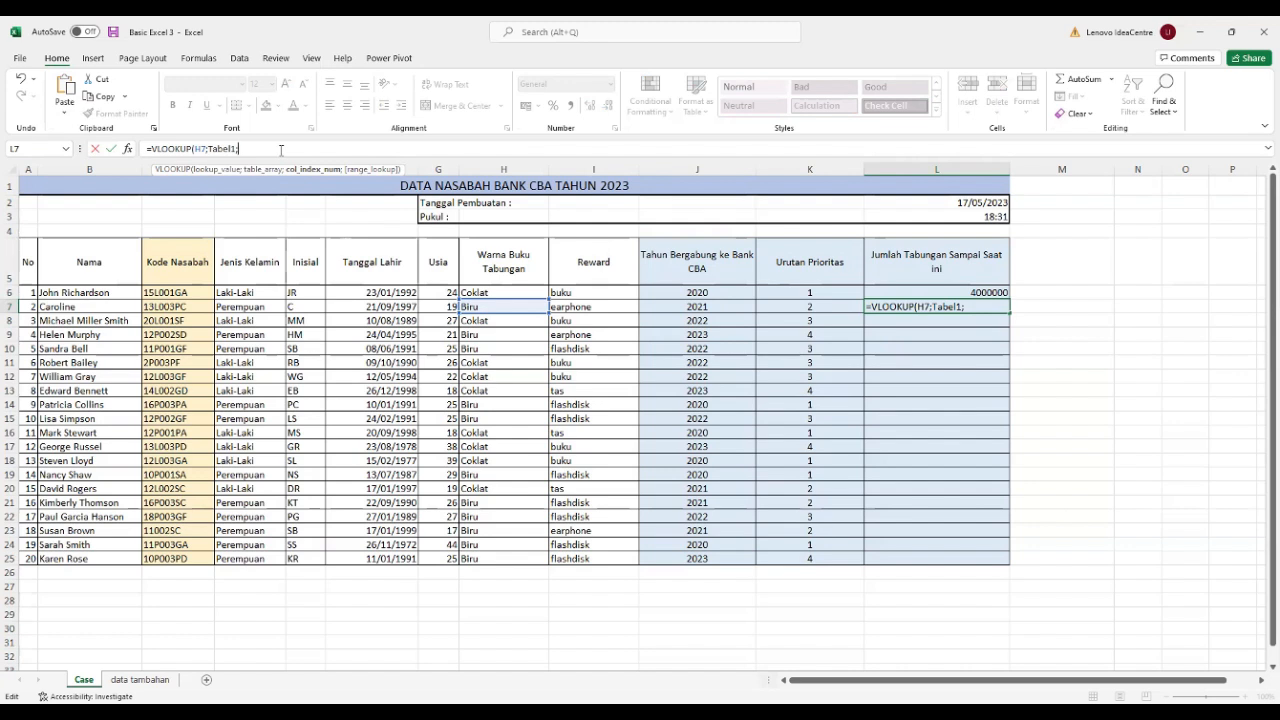
- Finish the L7 formula with MATCH(J7;Tabel2;0) as column index and 0 as range lookup, and fill it down through L25
text(MATCH)
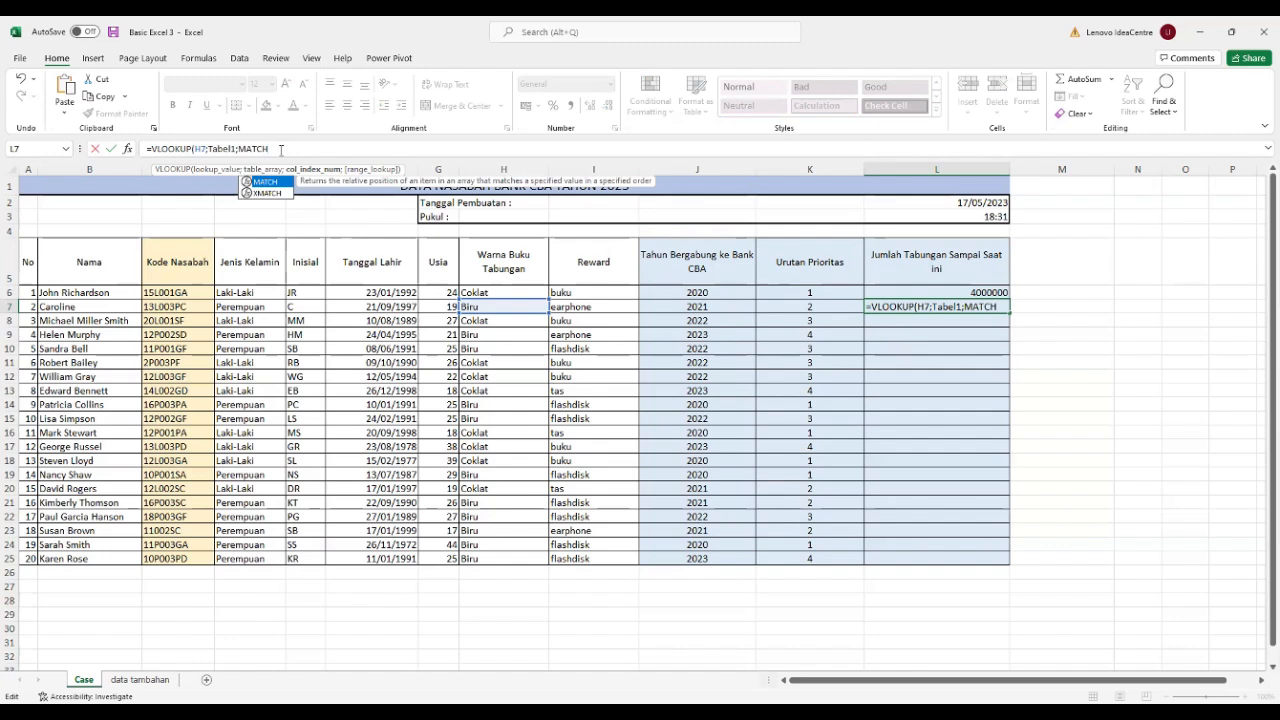
text(()
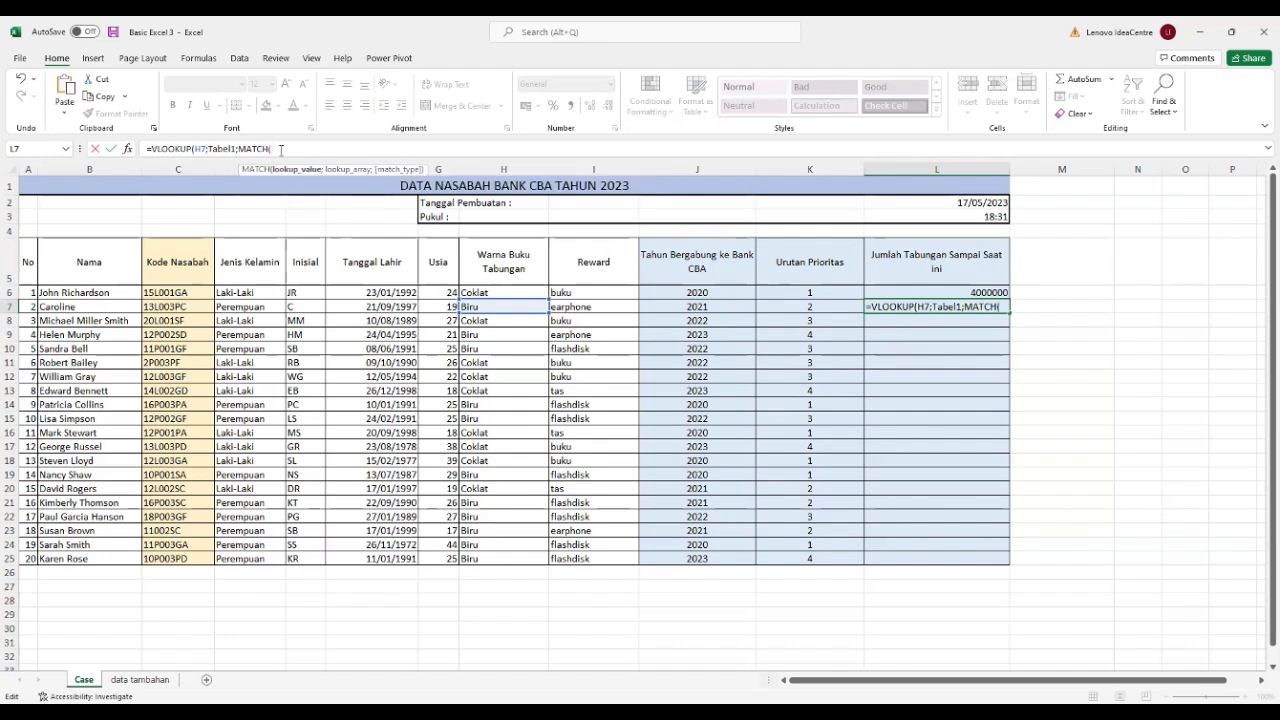
text(J7)
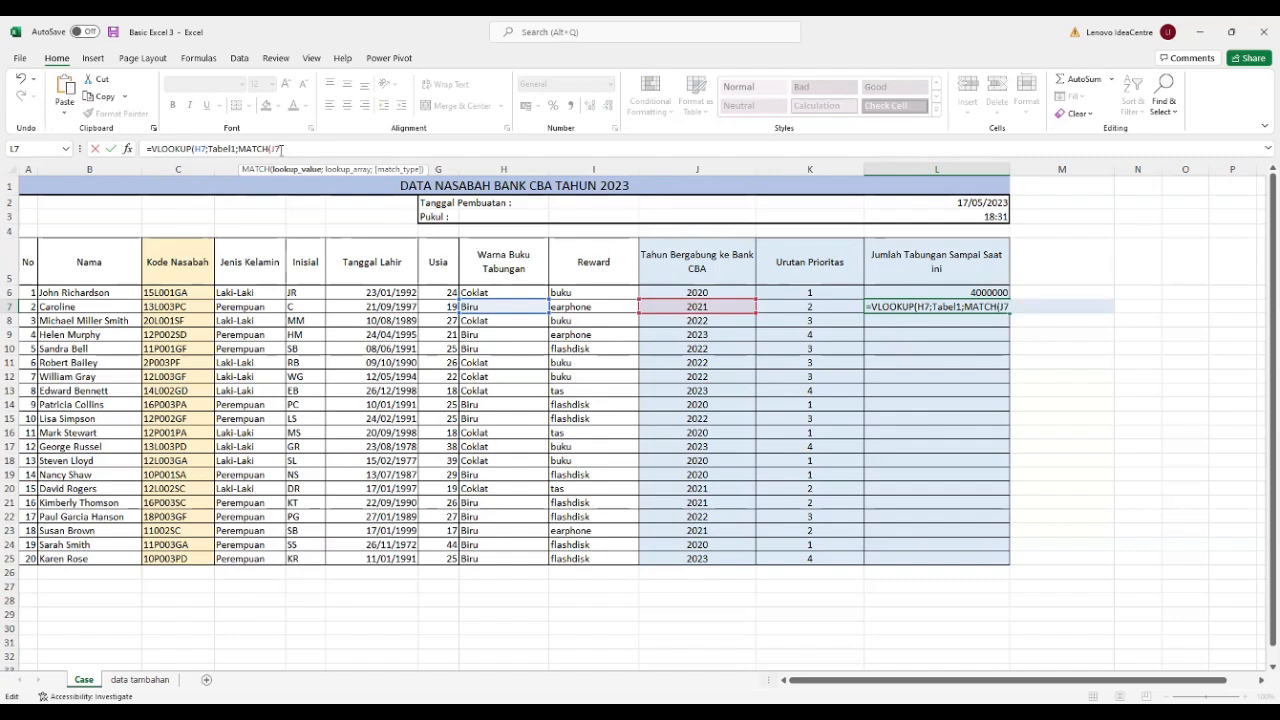
text(;Tabel2)
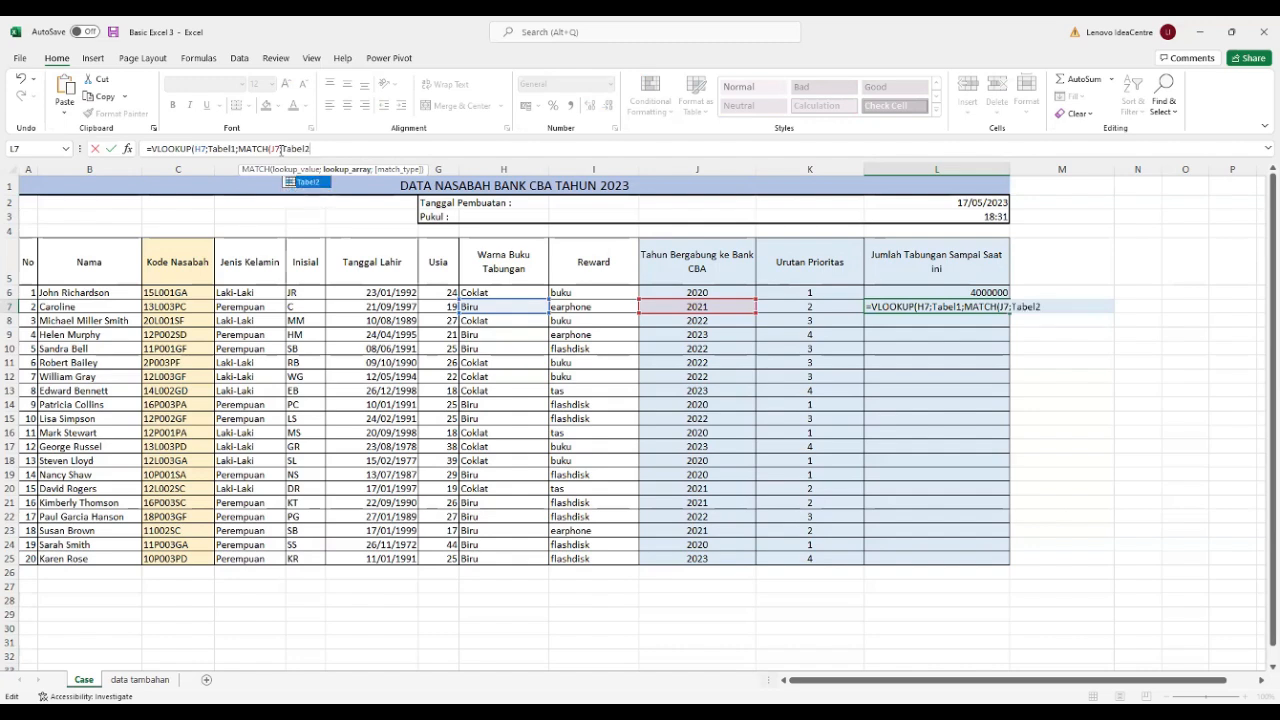
text(;0)
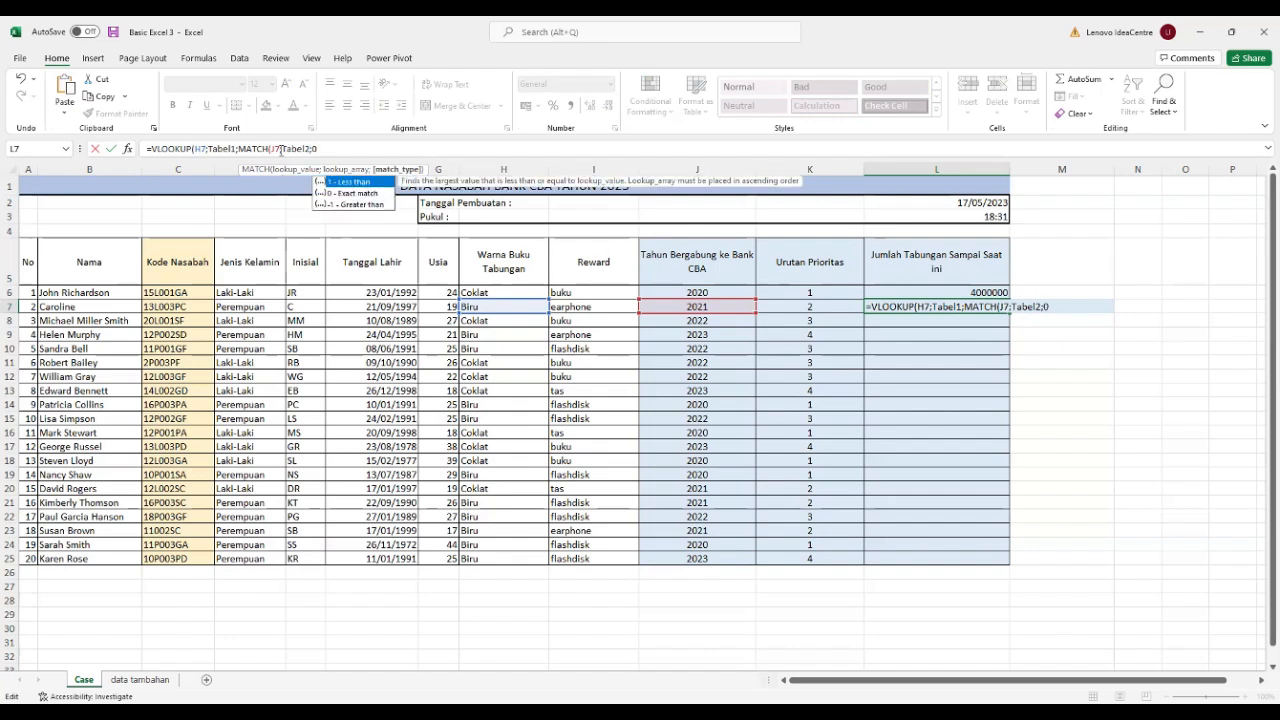
text();)
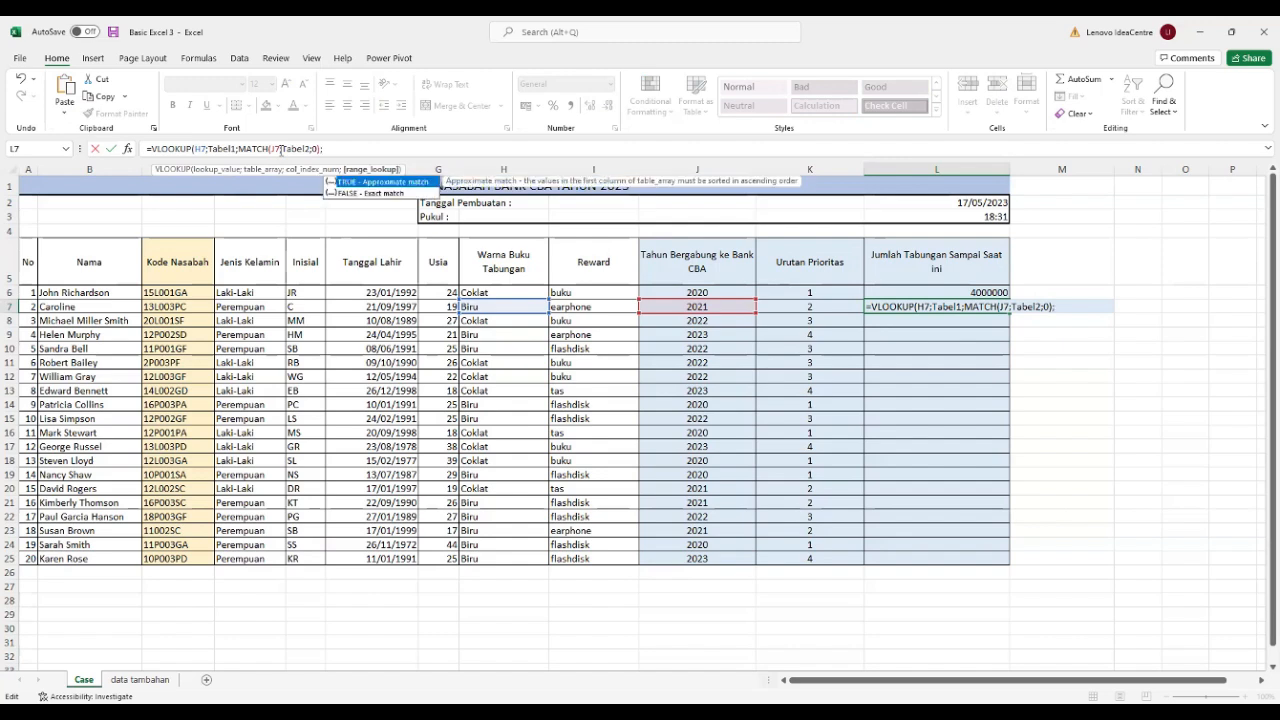
text(0))
key(Return)
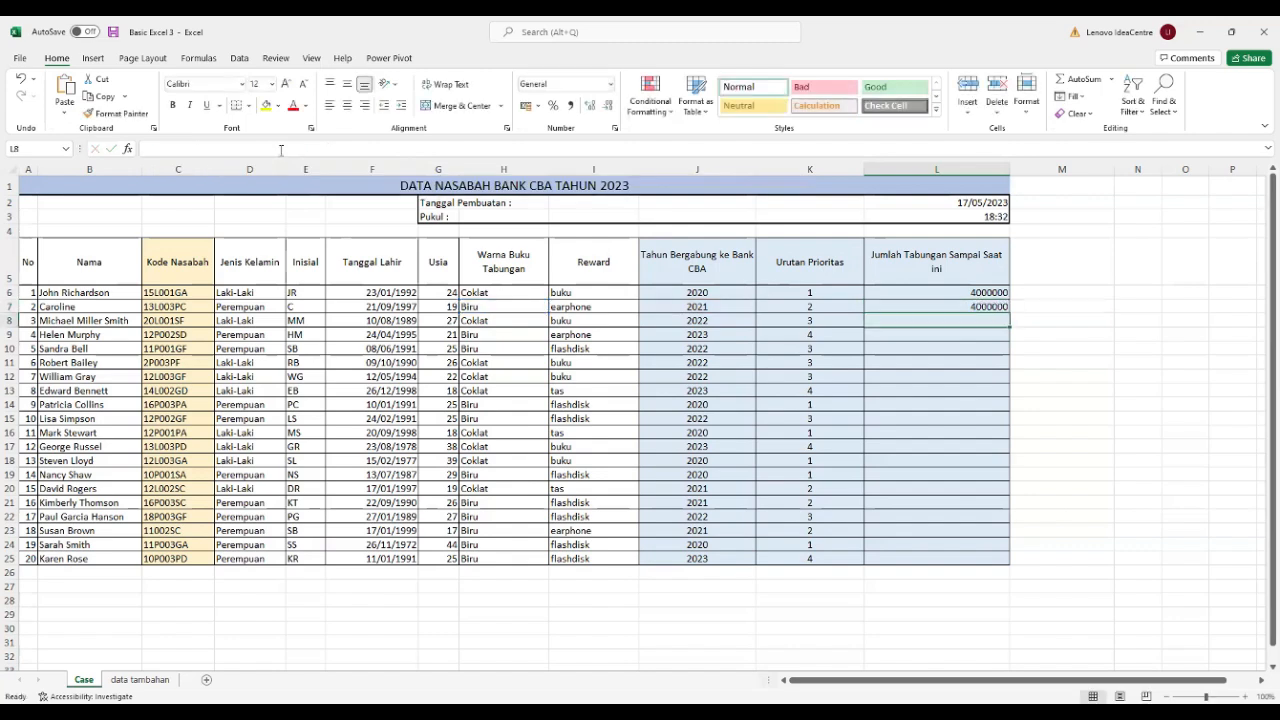
click(1000, 305)
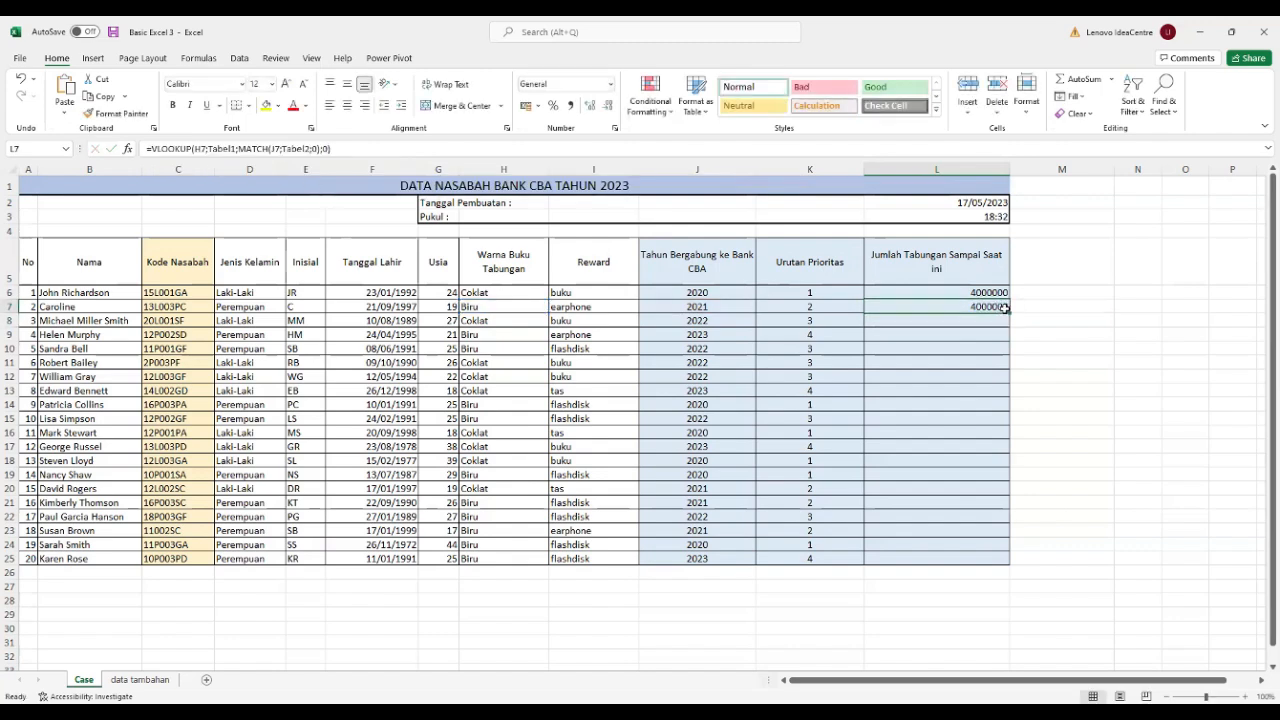
drag(1002, 316, 1017, 569)
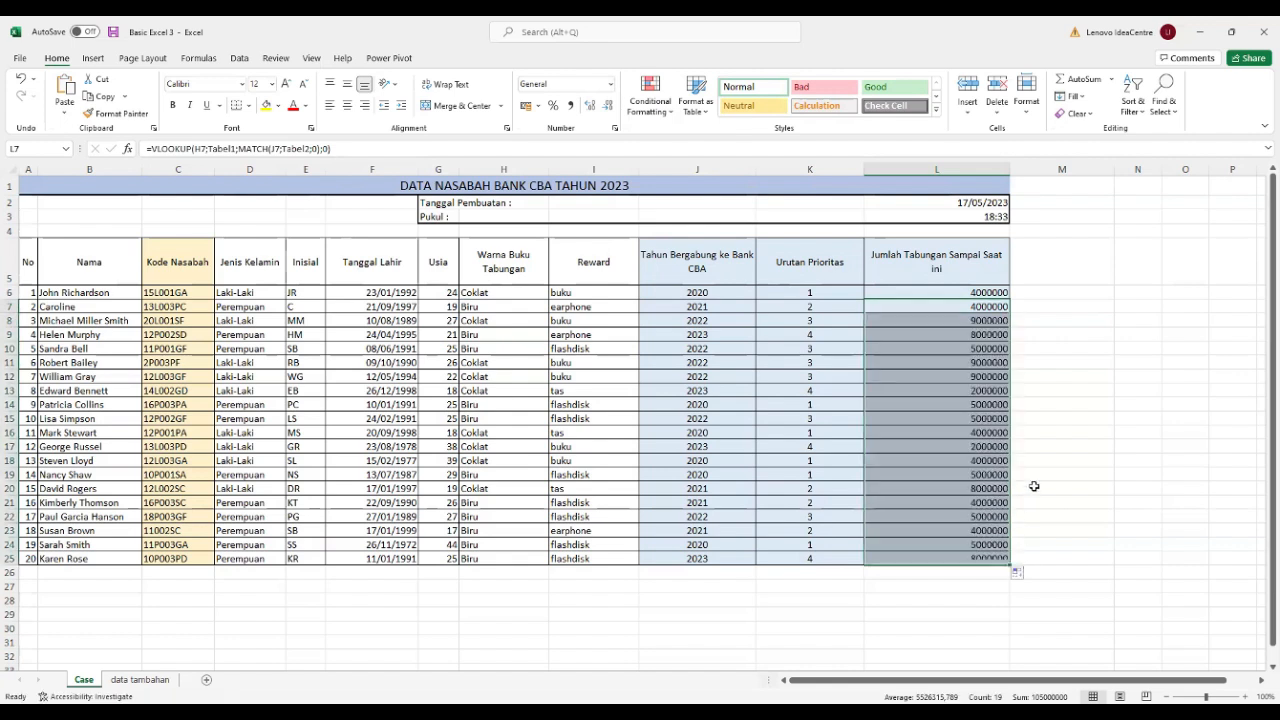
- Format the savings amounts in L6:L25 as Accounting with two decimal places and the Rp symbol
click(1075, 318)
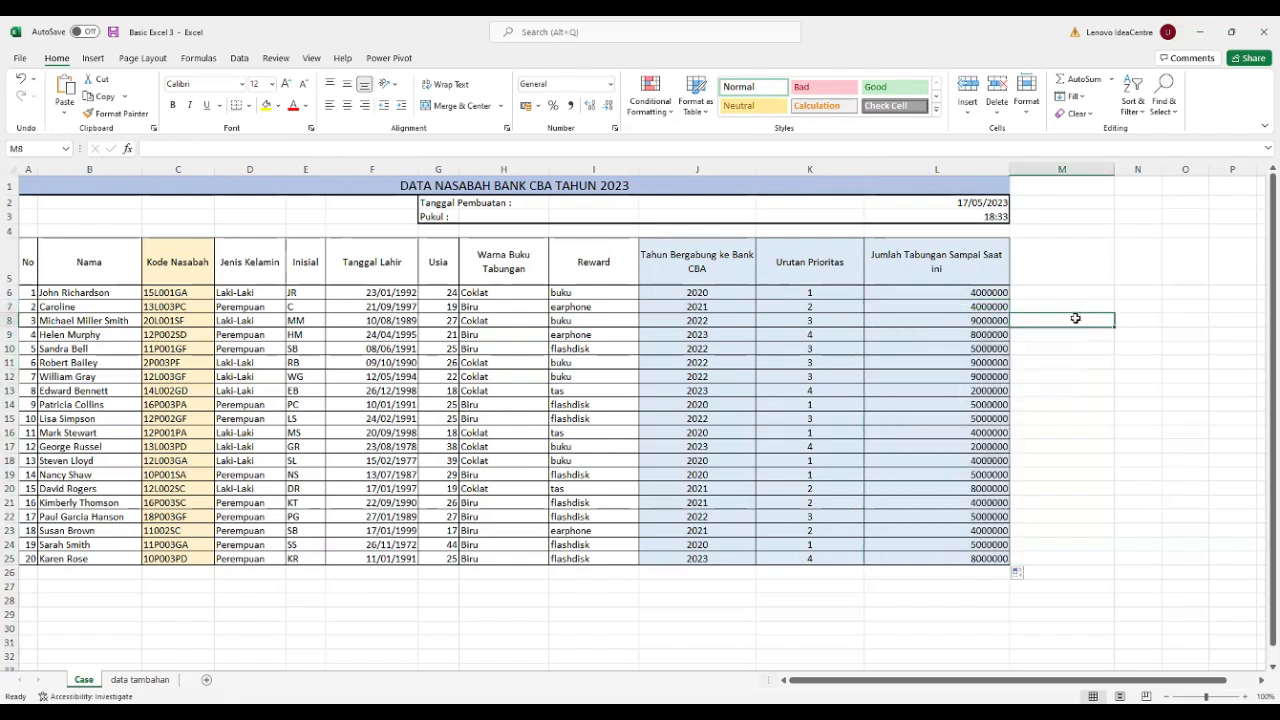
click(990, 292)
drag(993, 292, 1008, 568)
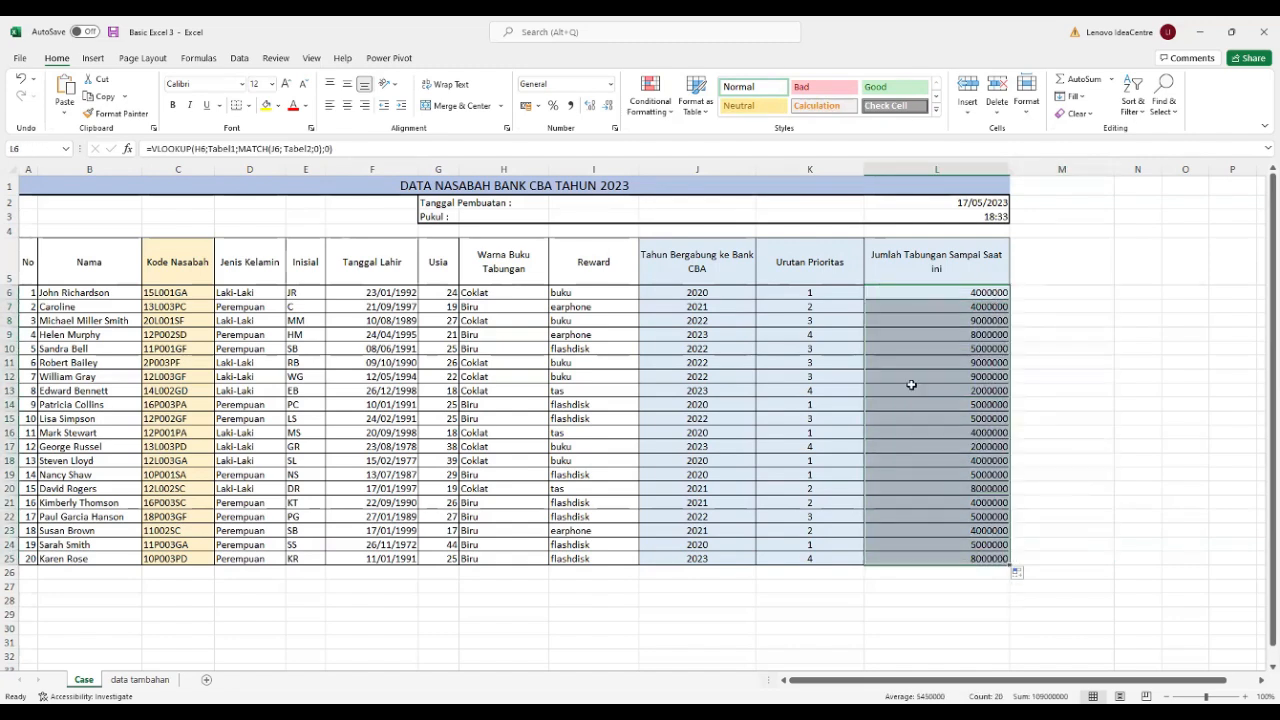
right_click(944, 330)
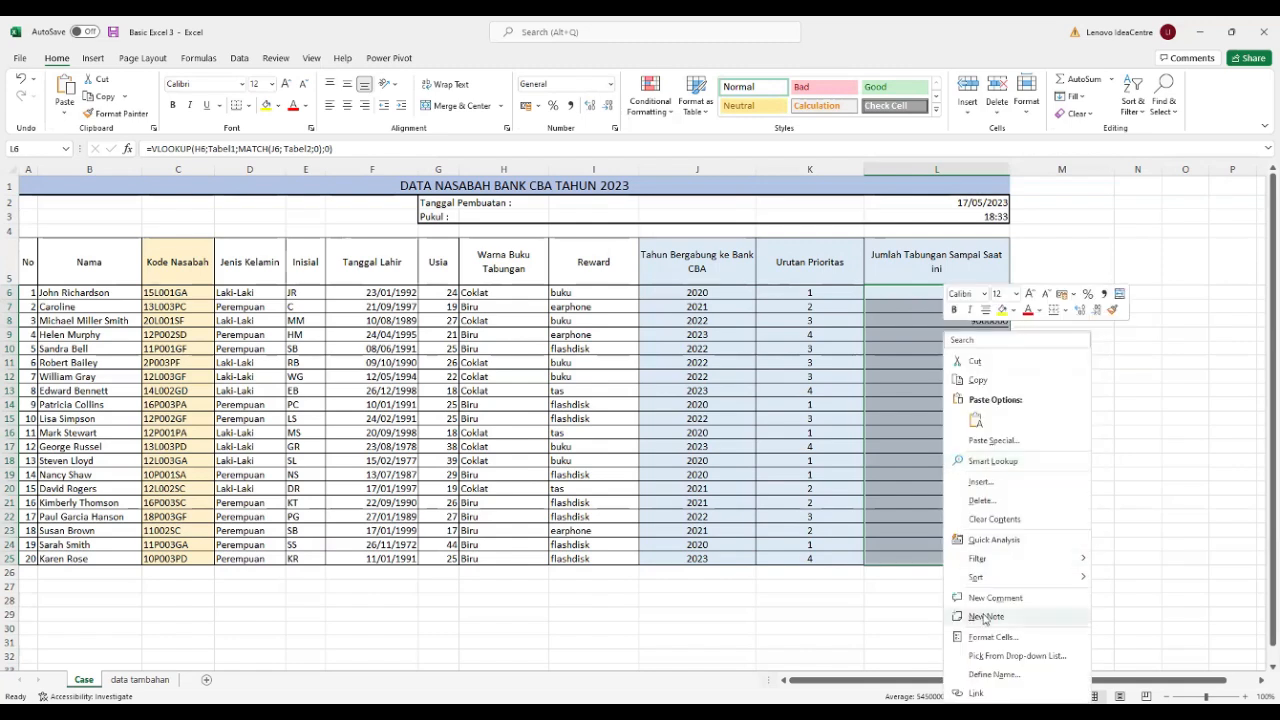
click(983, 638)
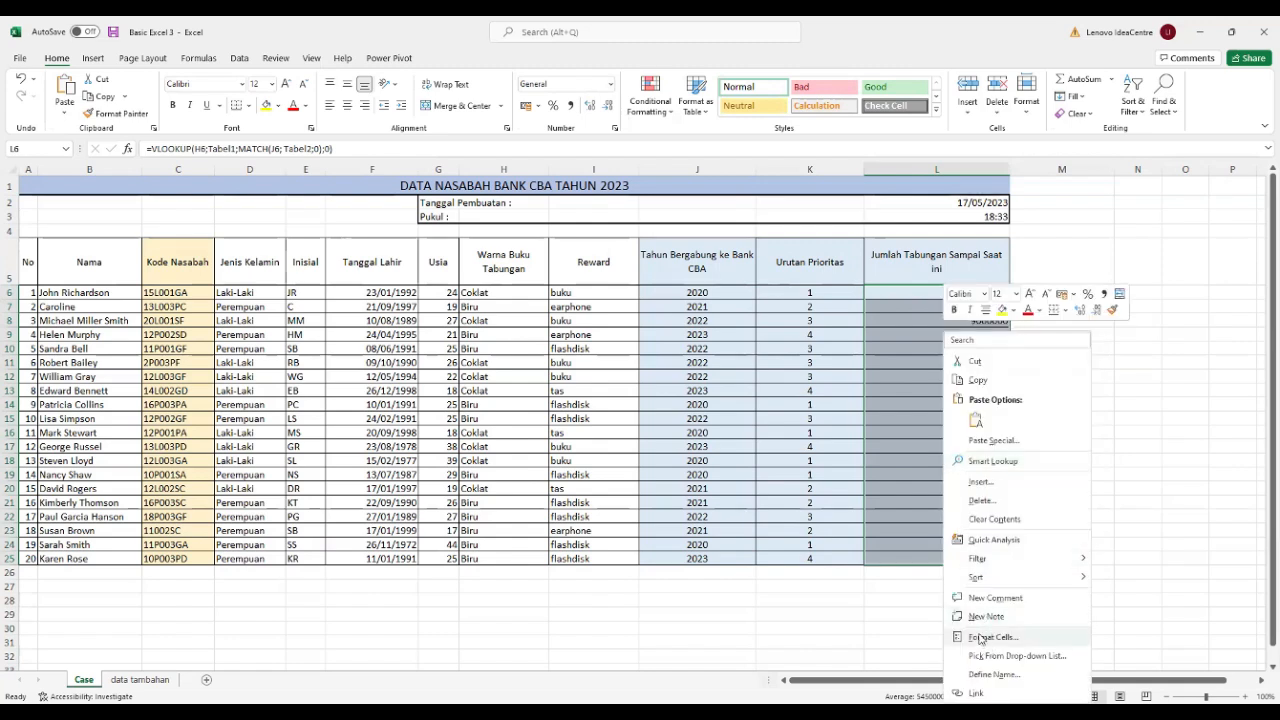
click(852, 466)
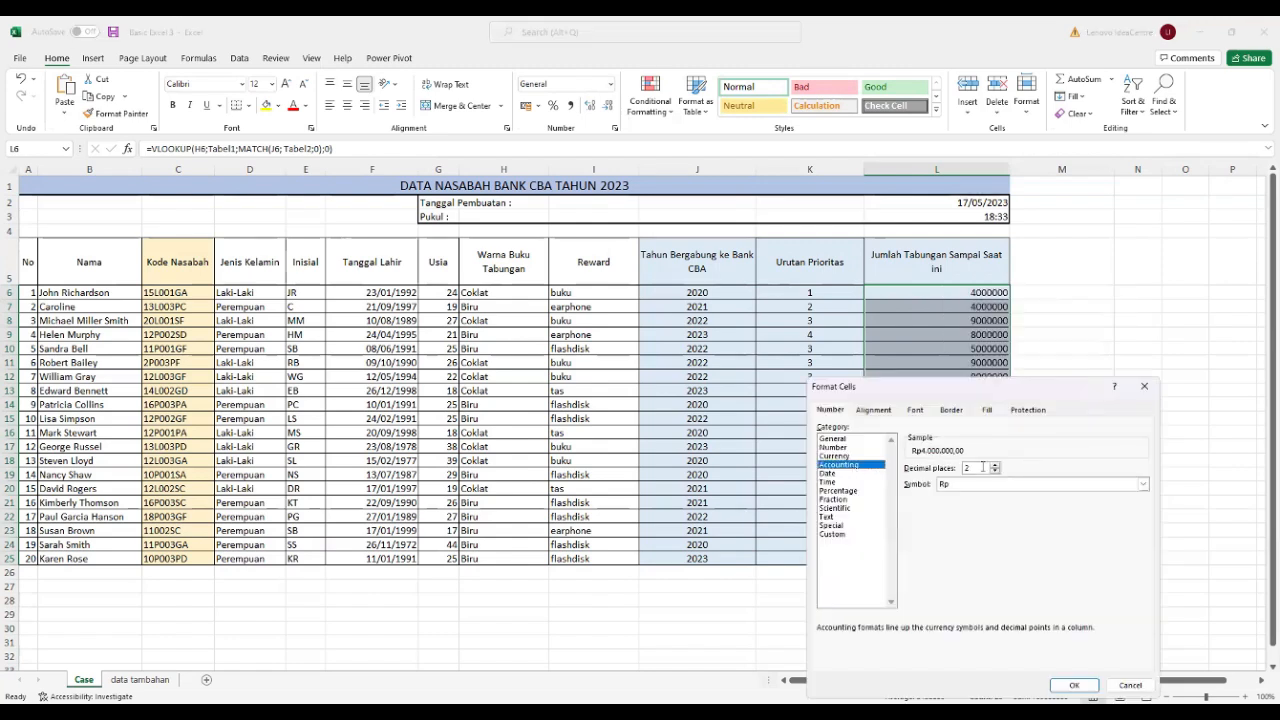
click(1074, 685)
click(1083, 456)
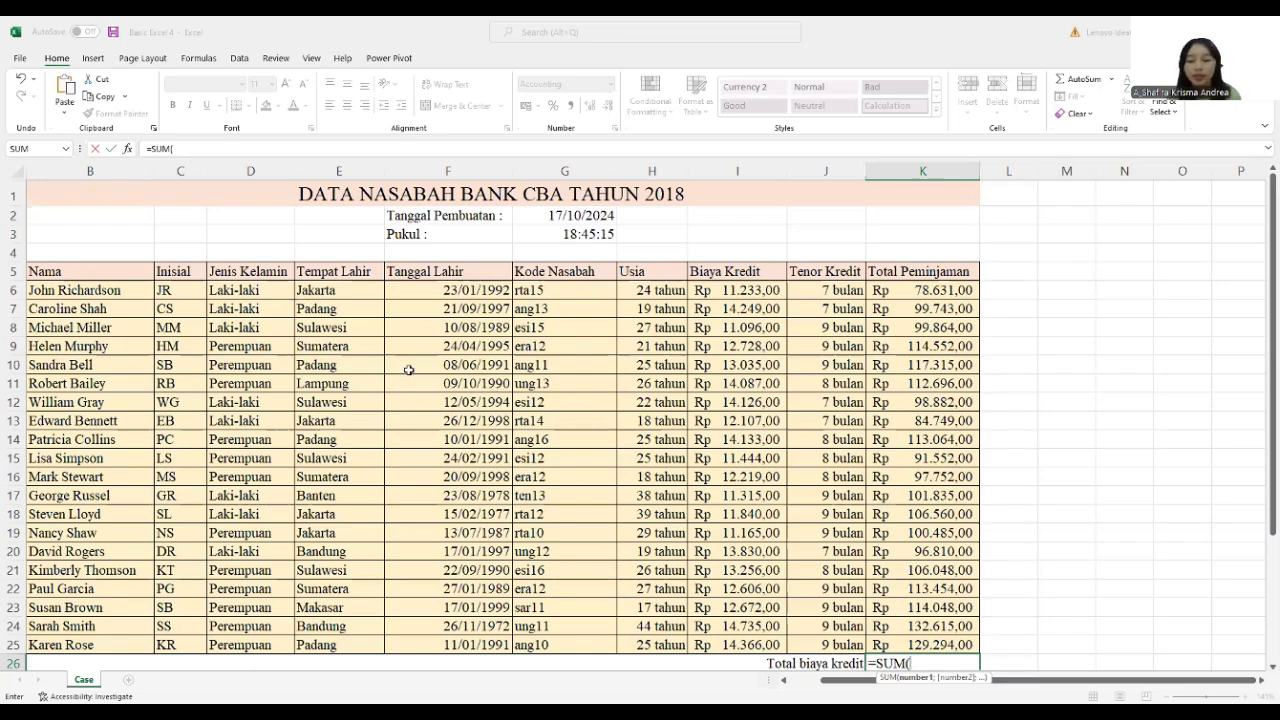
- Complete the Total biaya kredit formula in K26 of the 2018 customer table as =SUM(I6:I25)
scroll(409, 370, down, 4)
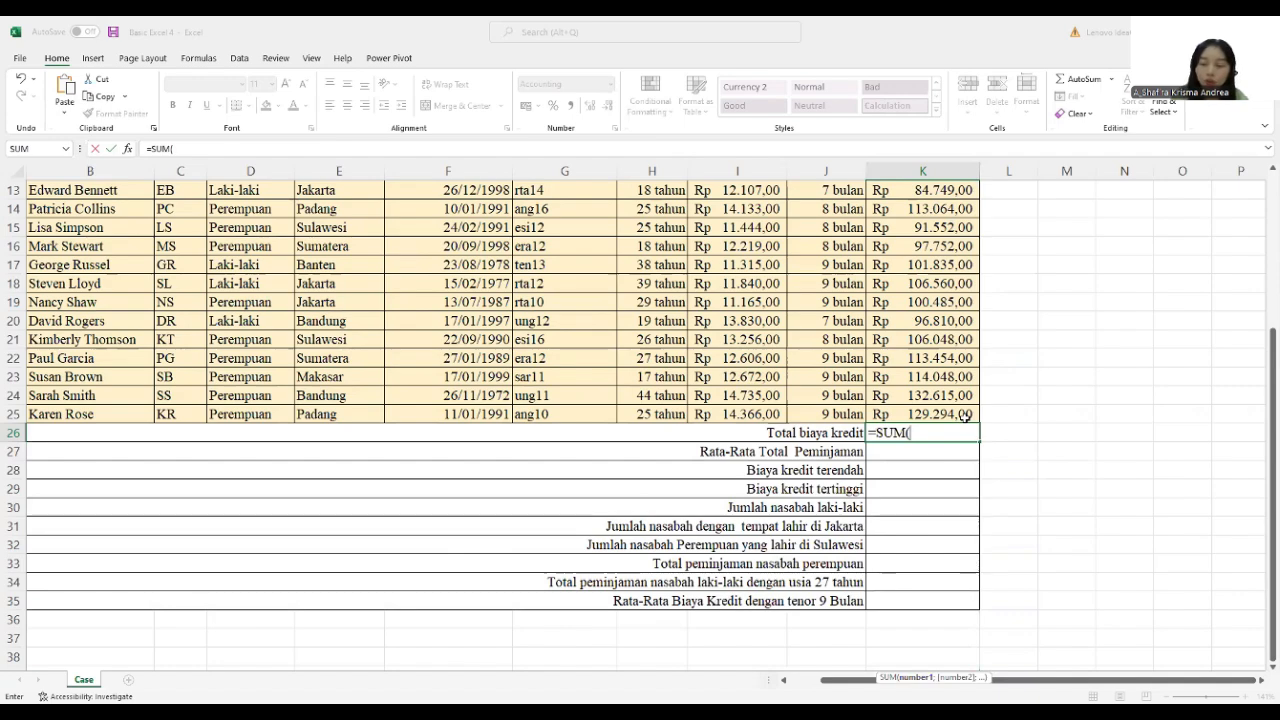
scroll(963, 416, up, 1)
scroll(963, 416, up, 2)
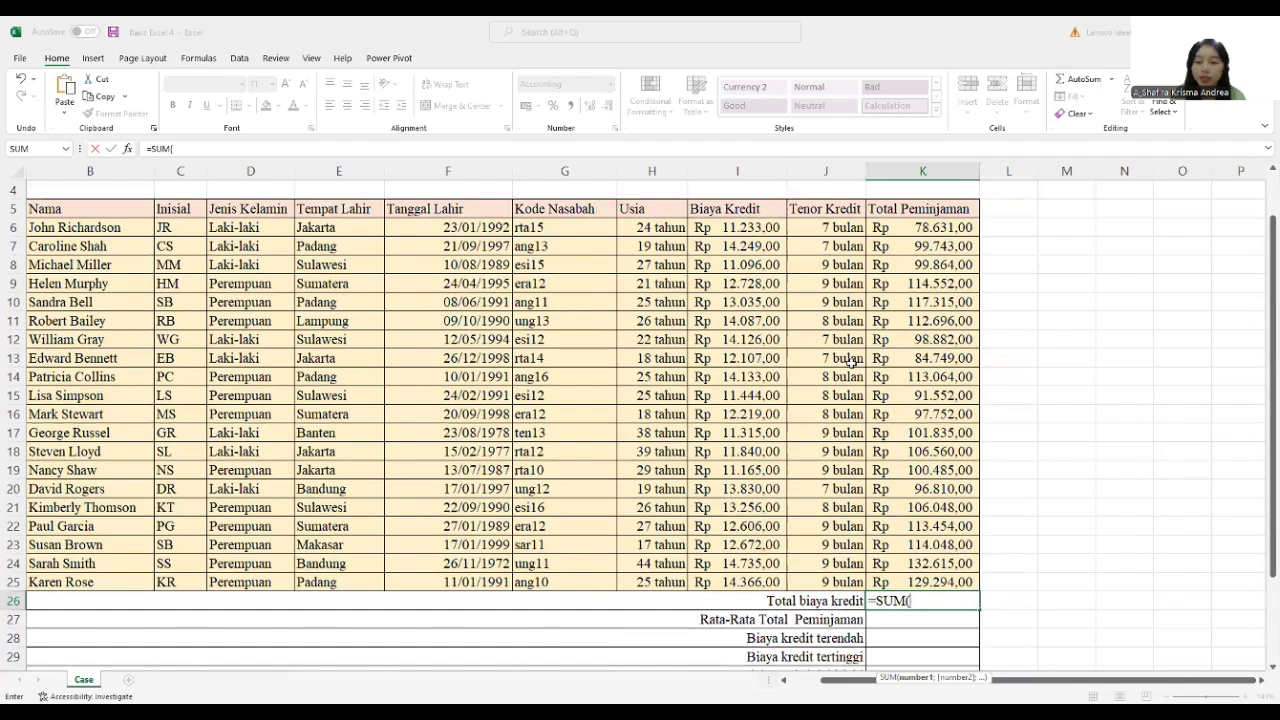
click(757, 228)
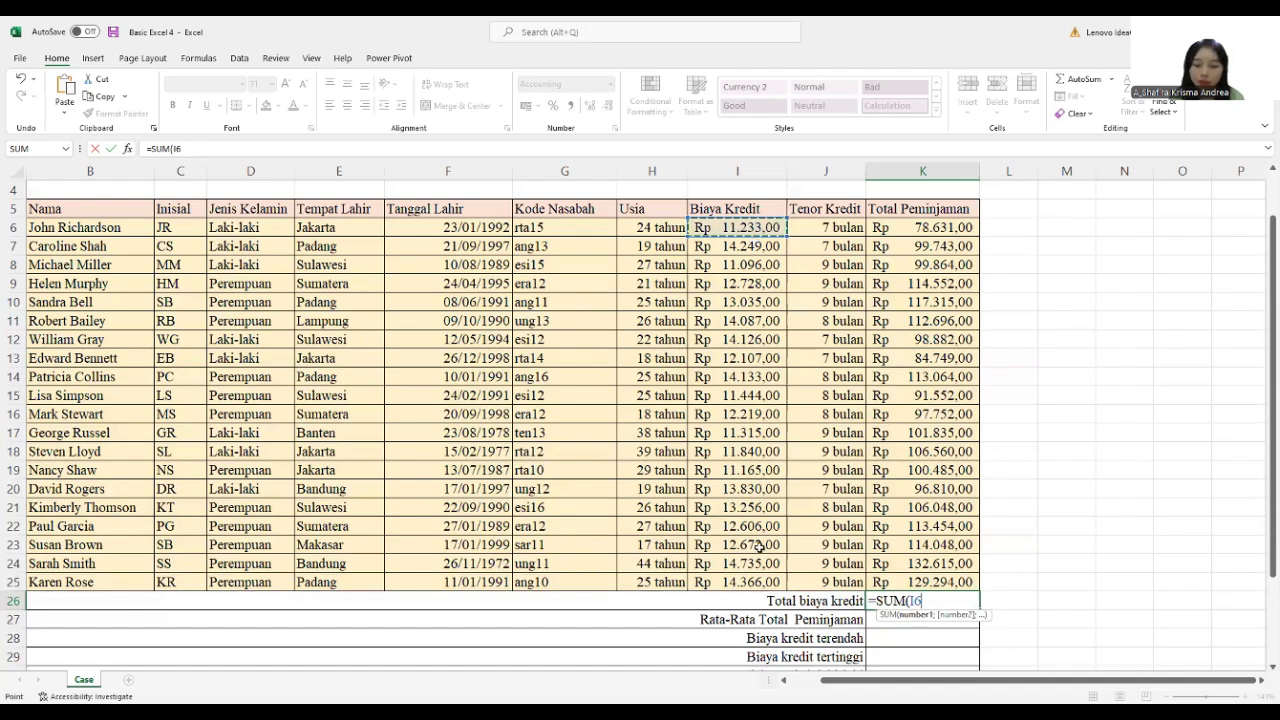
drag(759, 545, 759, 588)
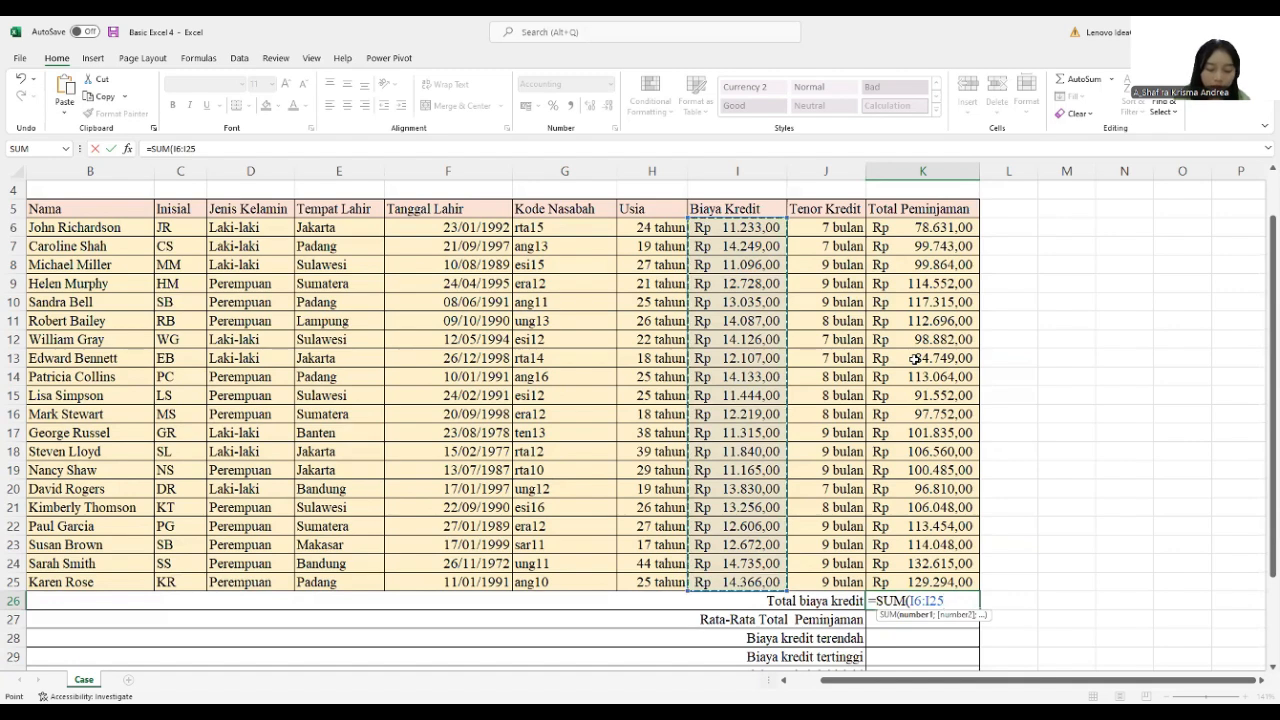
text())
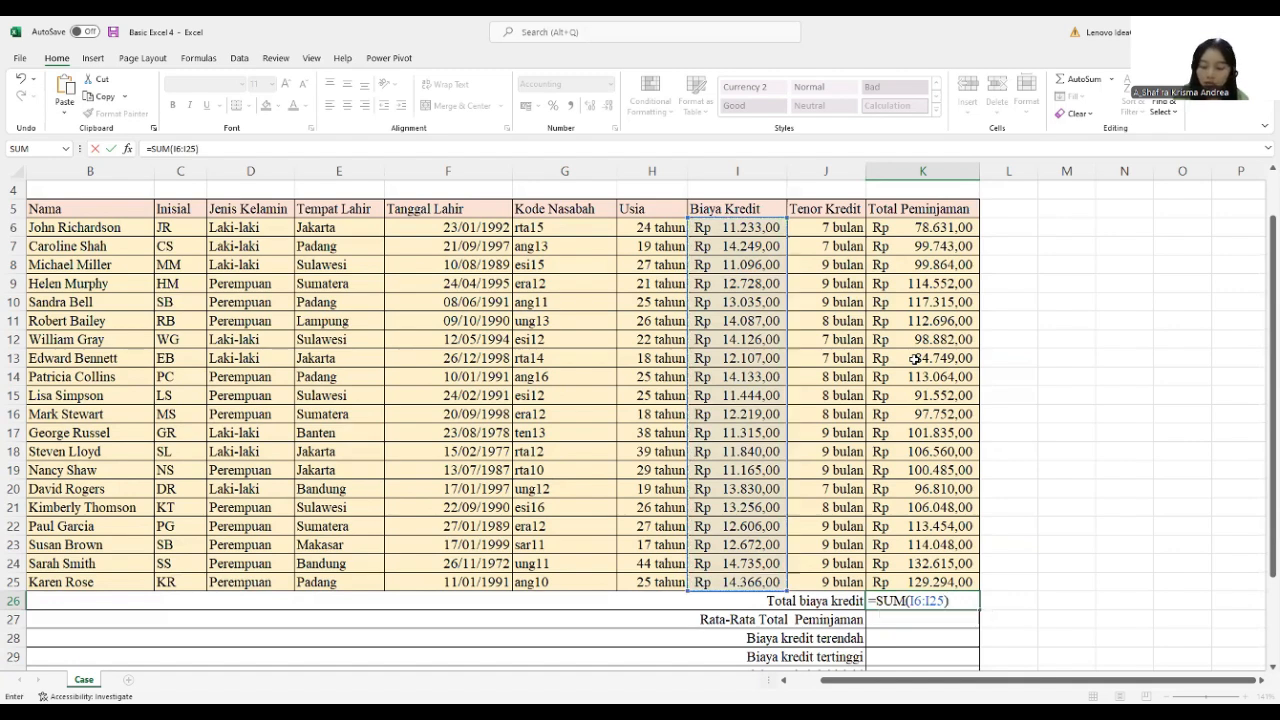
key(Return)
- Start an AVERAGE formula in K27 for the Rata-Rata Total Peminjaman row
scroll(914, 360, down, 1)
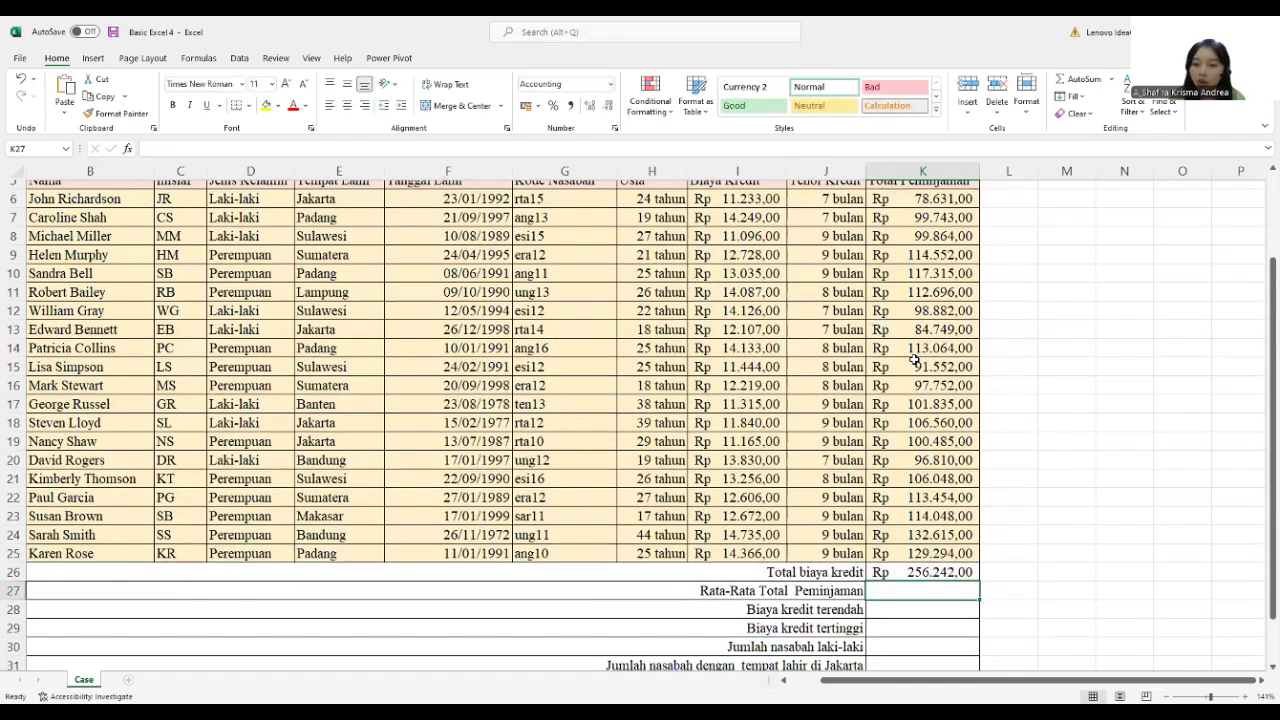
scroll(1060, 592, down, 1)
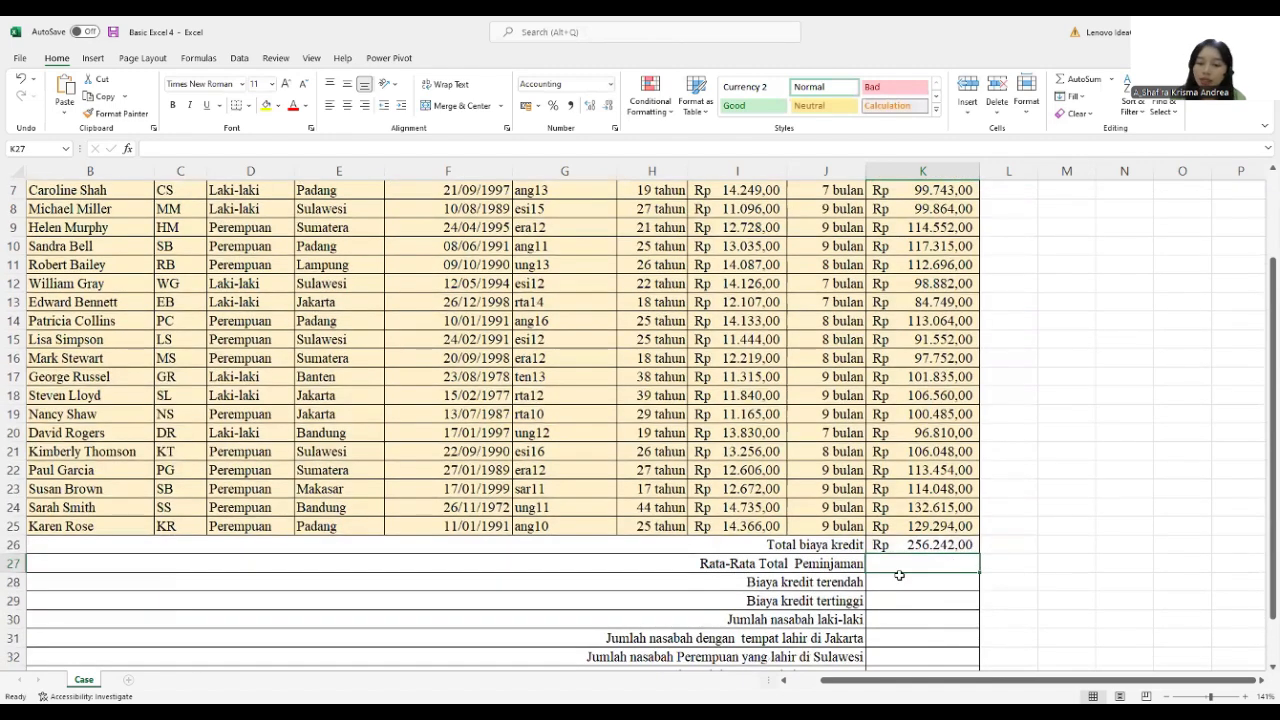
scroll(899, 575, down, 1)
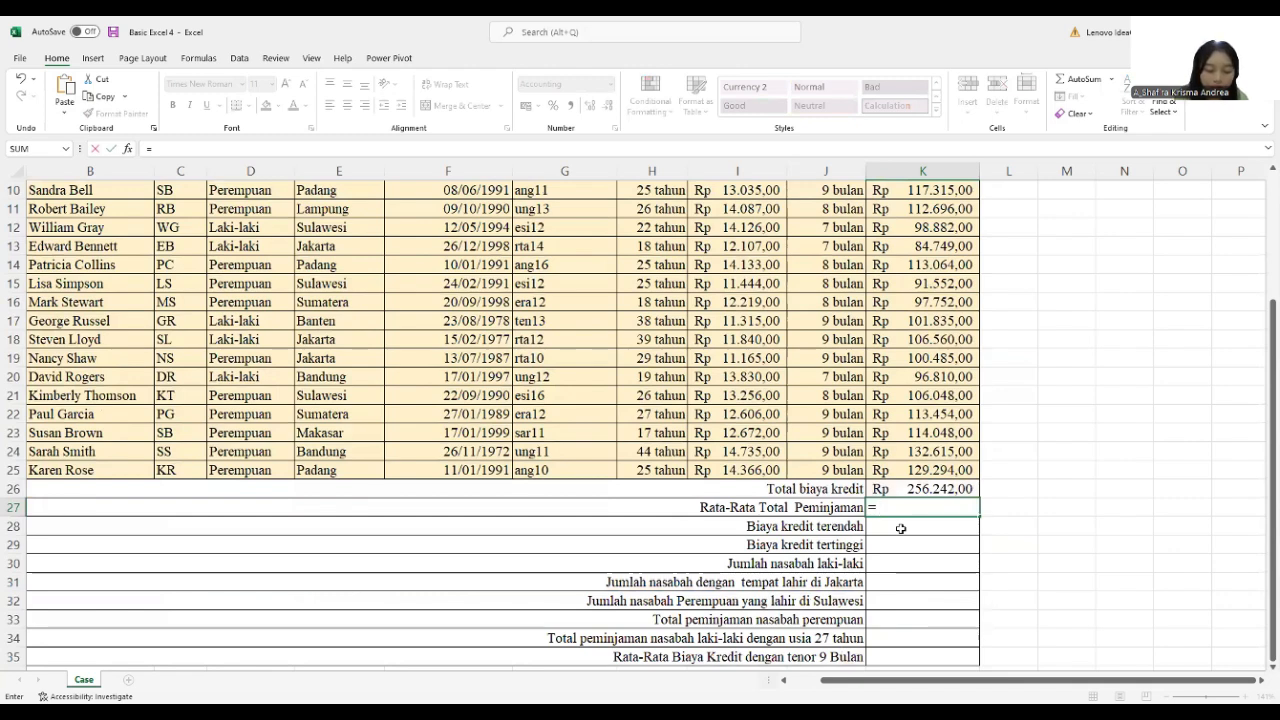
text(AVER)
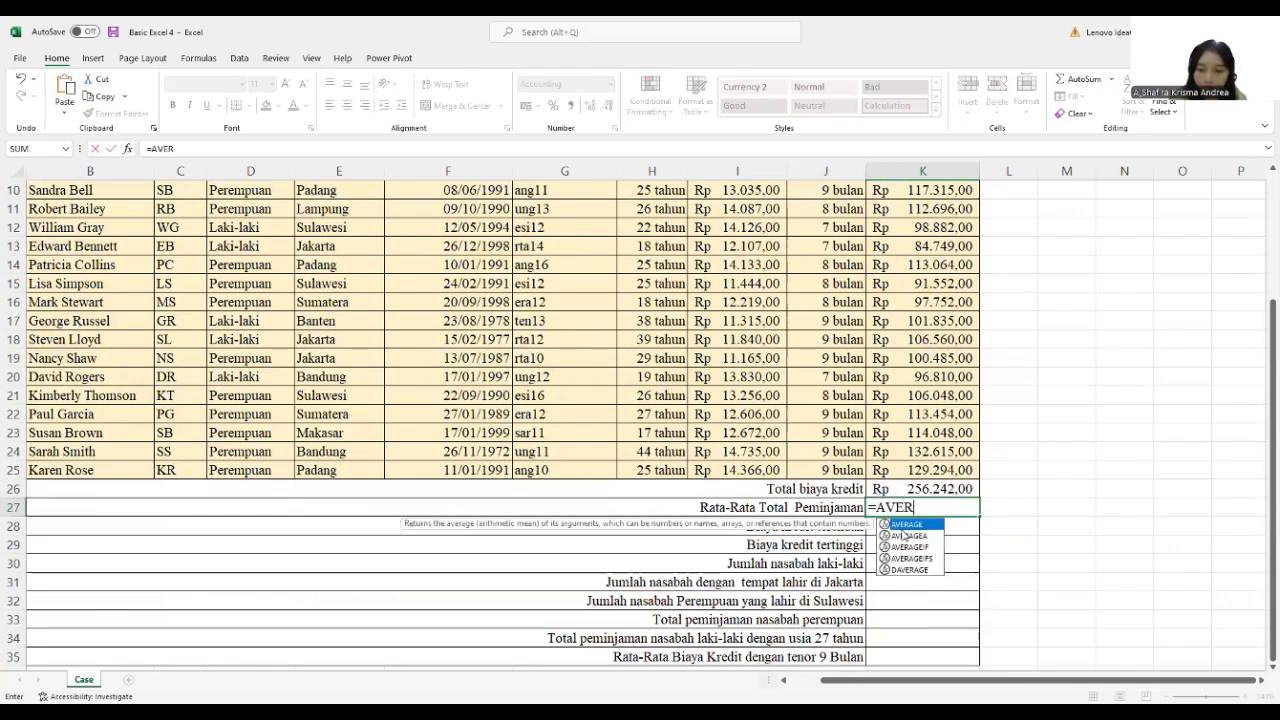
text(AGE)
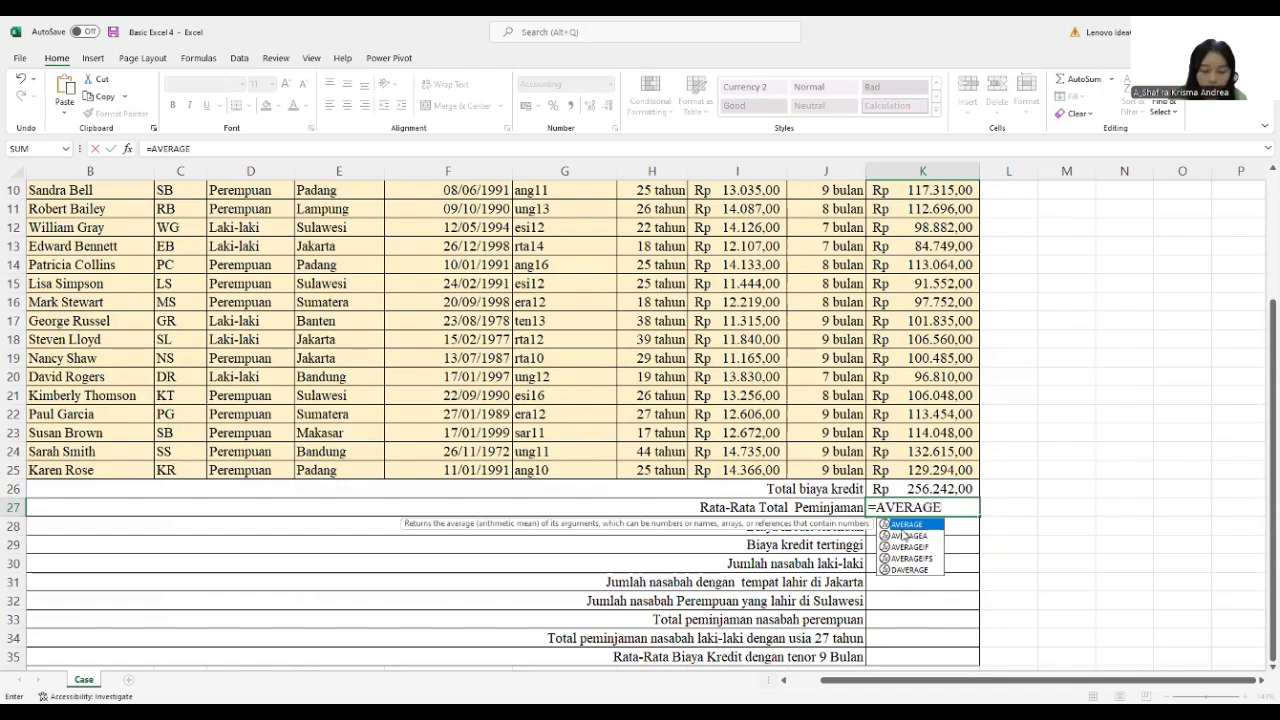
double_click(900, 525)
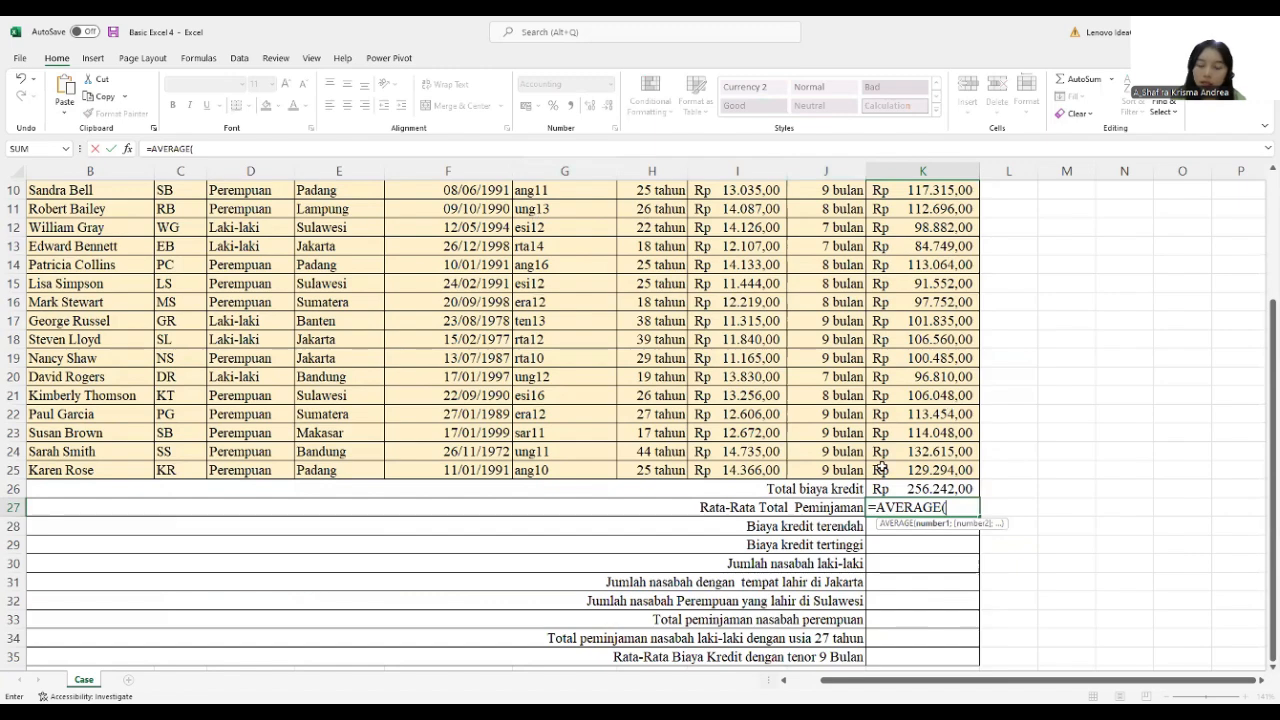
- Enter K6 as the argument of the K27 average and try to extend the range through K25
scroll(773, 512, up, 3)
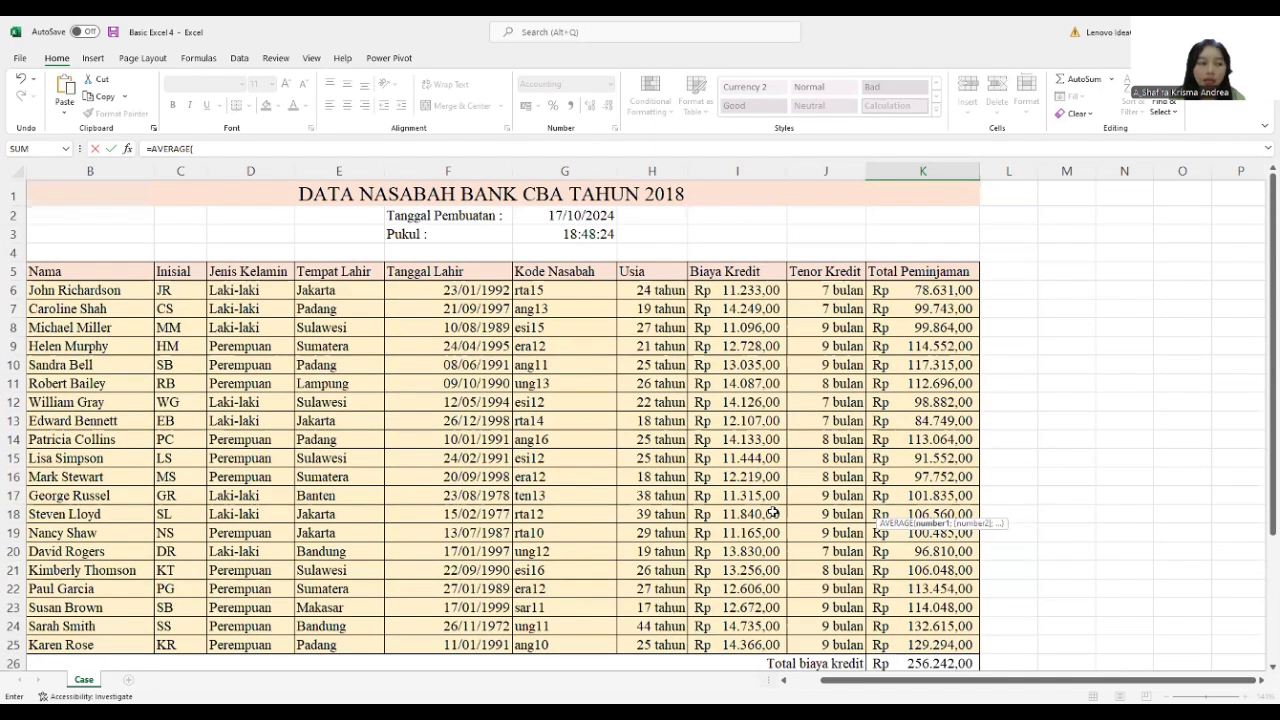
scroll(773, 512, down, 1)
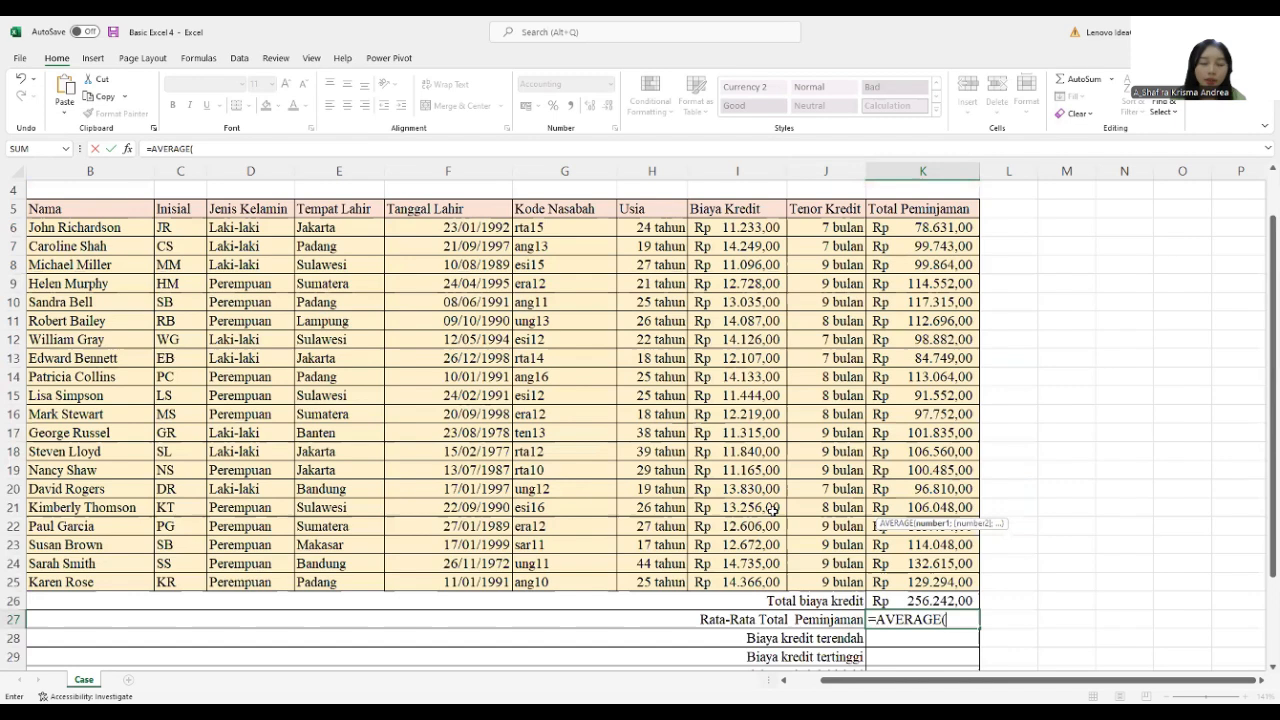
click(901, 234)
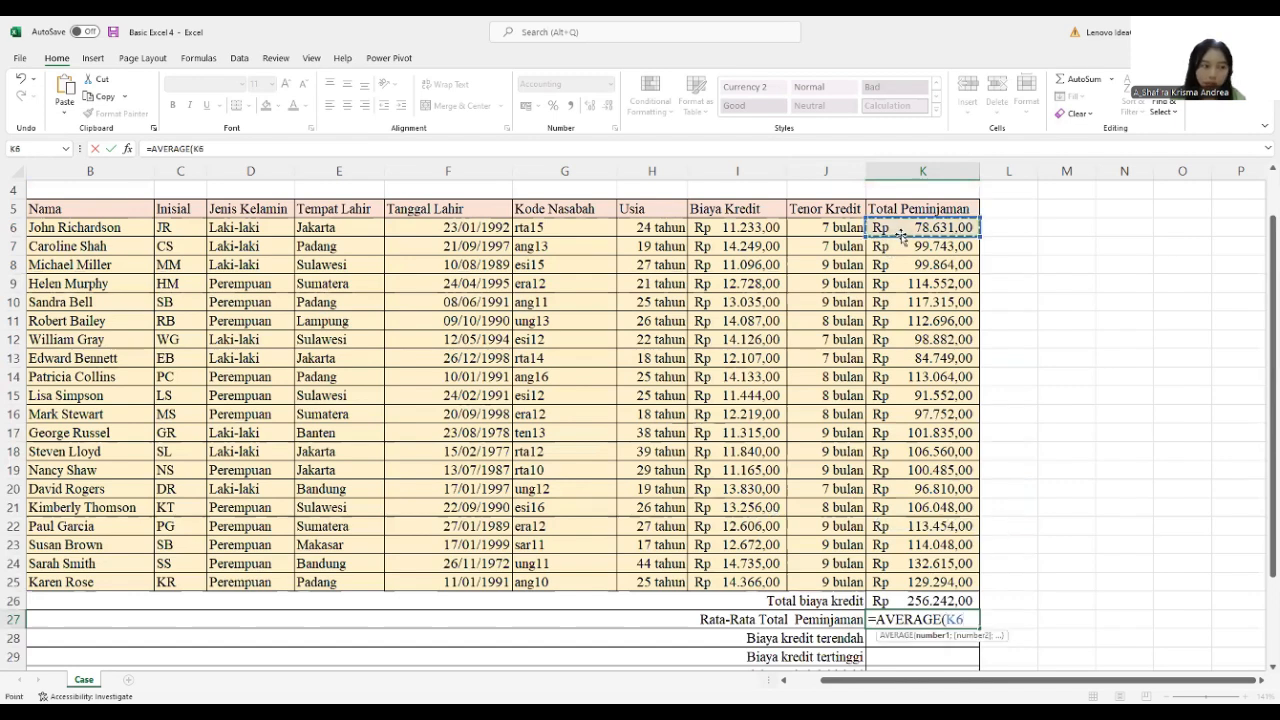
drag(902, 237, 930, 298)
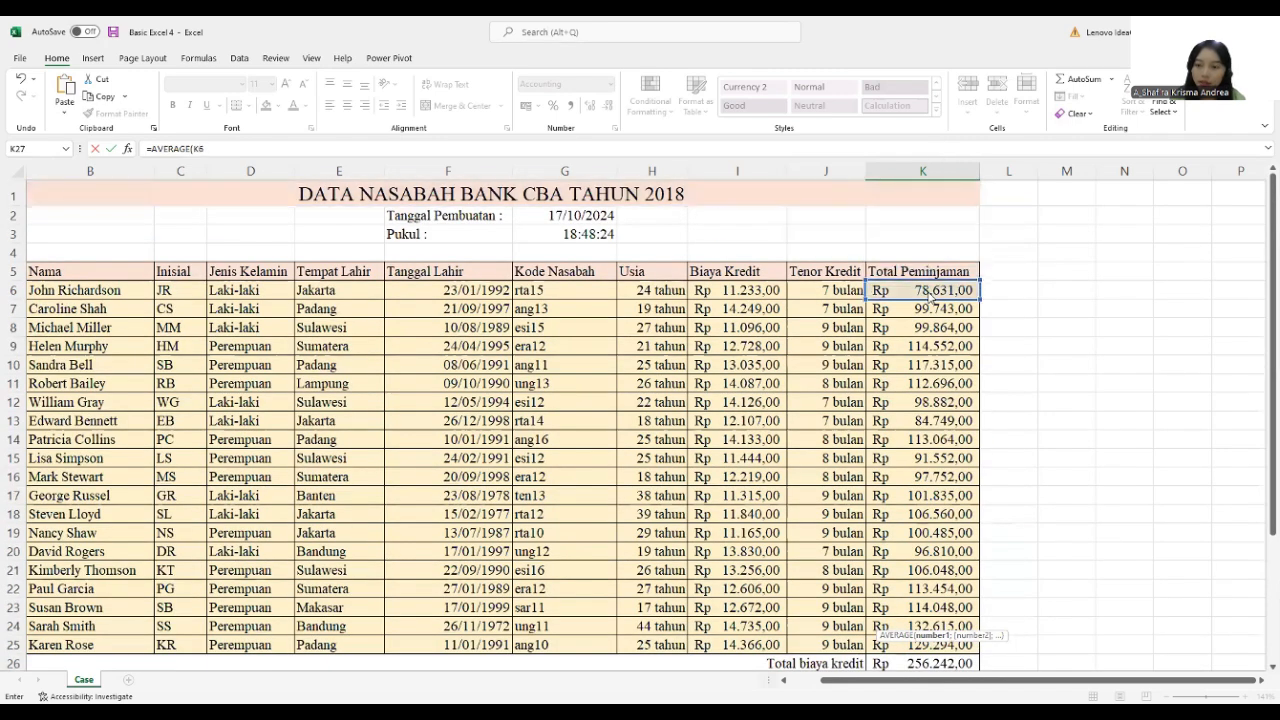
scroll(955, 327, down, 2)
scroll(925, 228, up, 1)
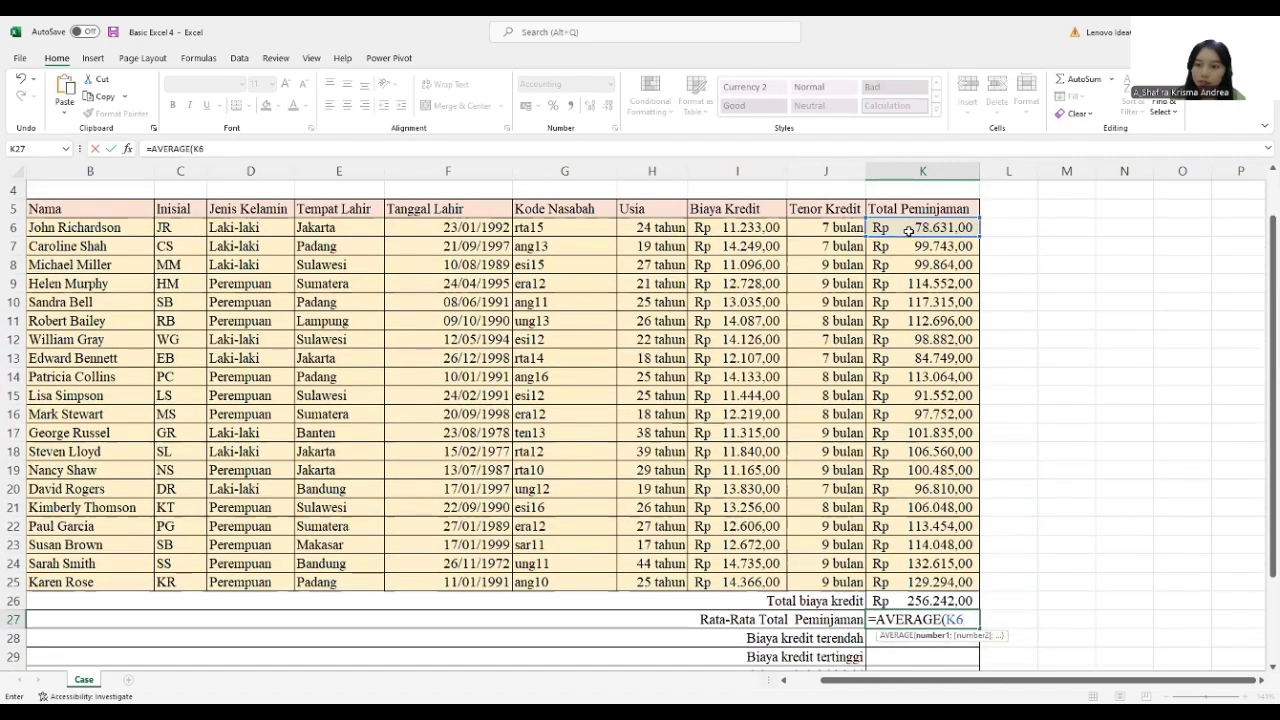
drag(908, 231, 940, 577)
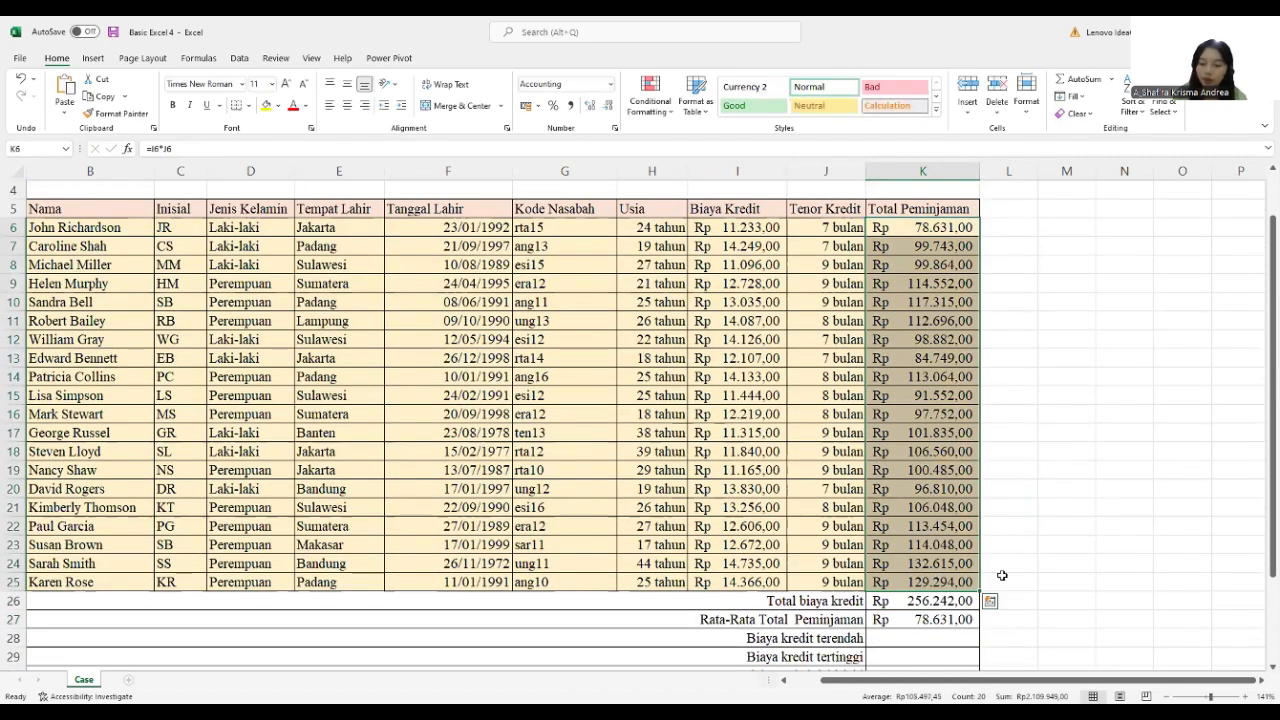
- Start a MIN formula in K28 for the Biaya kredit terendah row
scroll(960, 552, down, 1)
scroll(921, 585, down, 1)
click(921, 585)
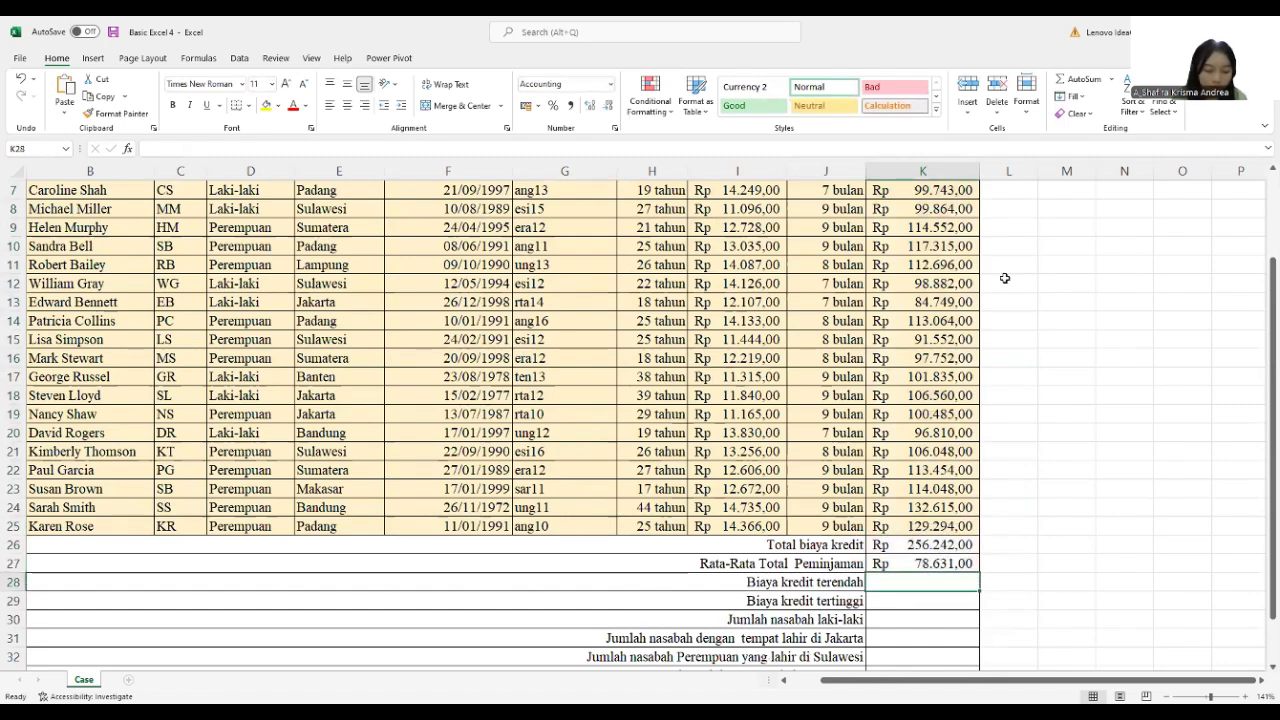
scroll(911, 510, down, 1)
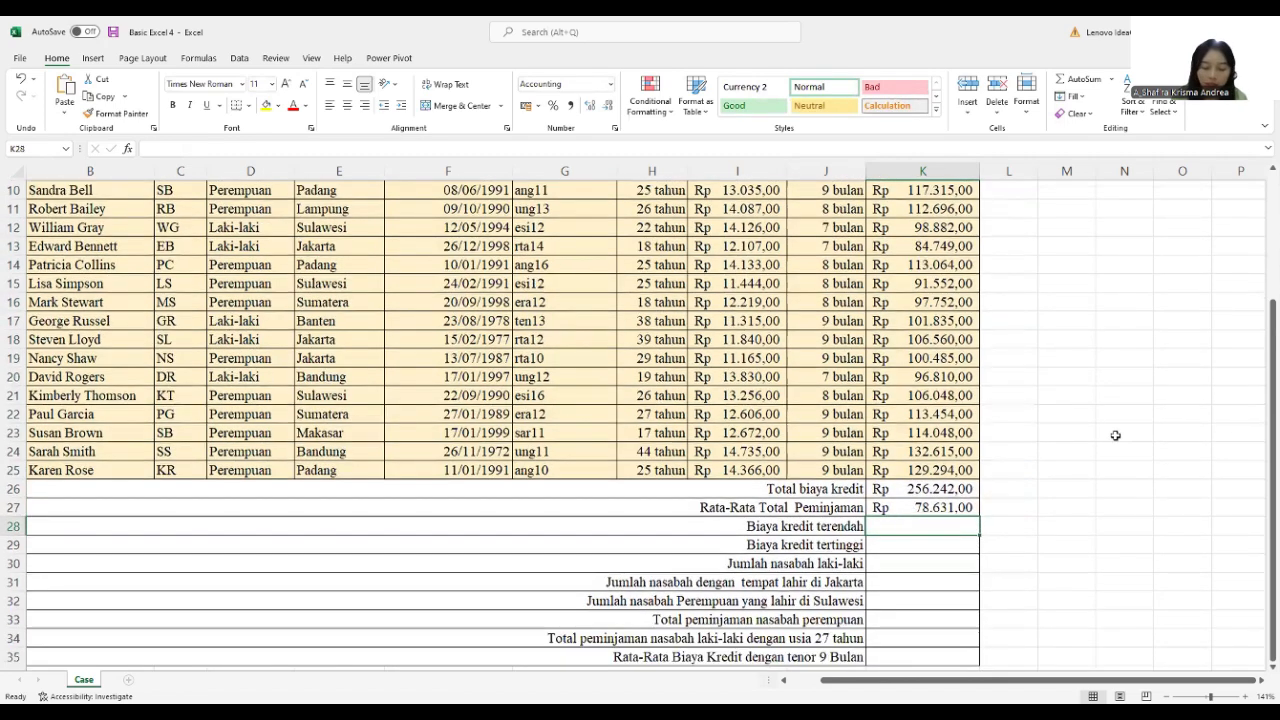
text(=)
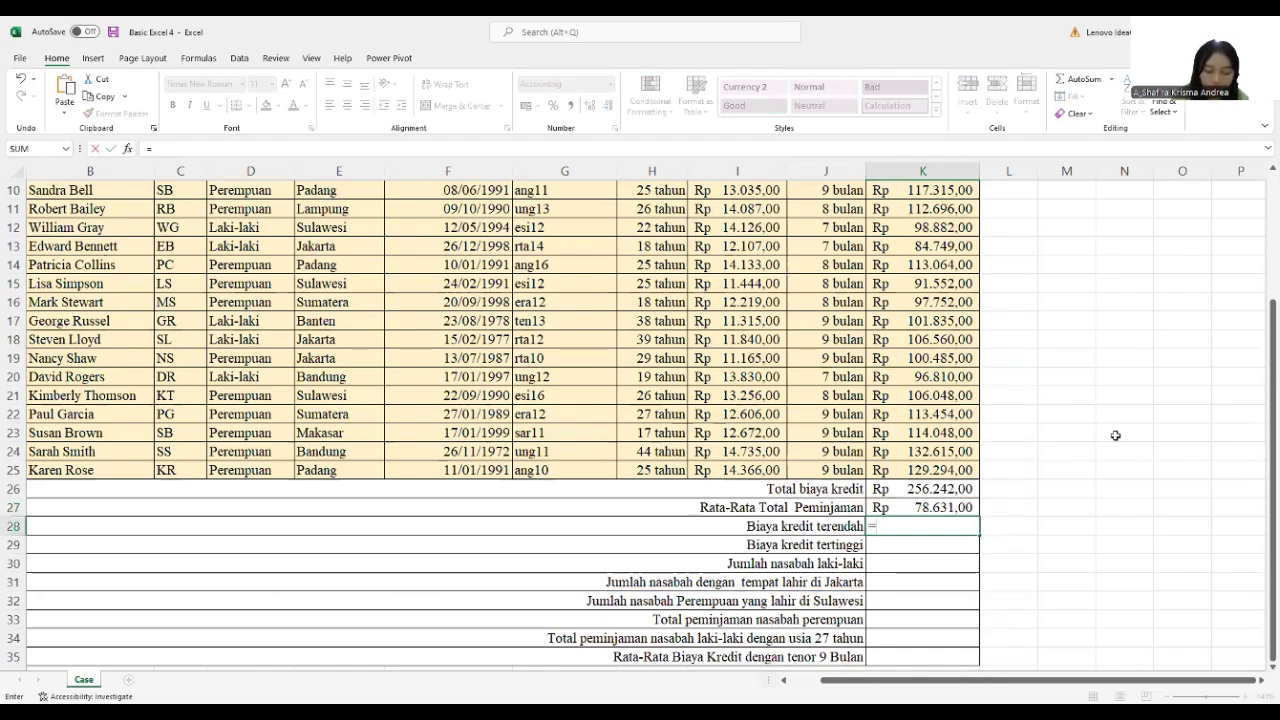
text(MIN)
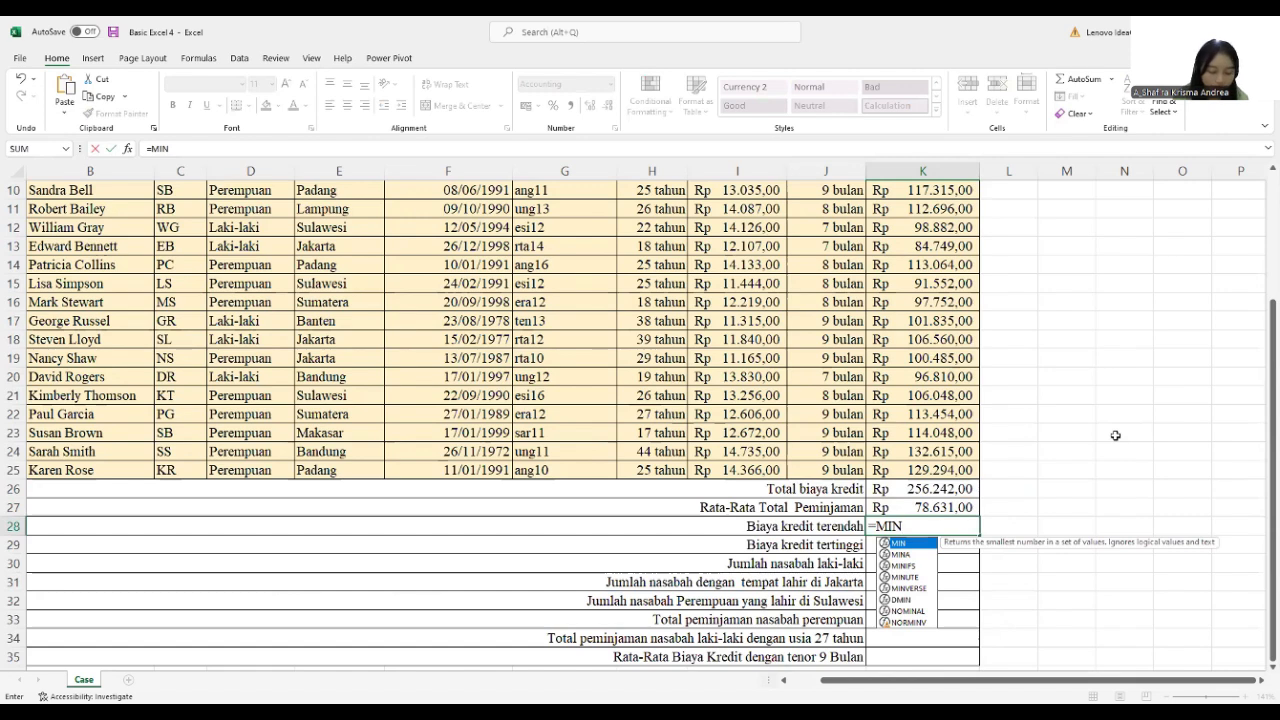
text(()
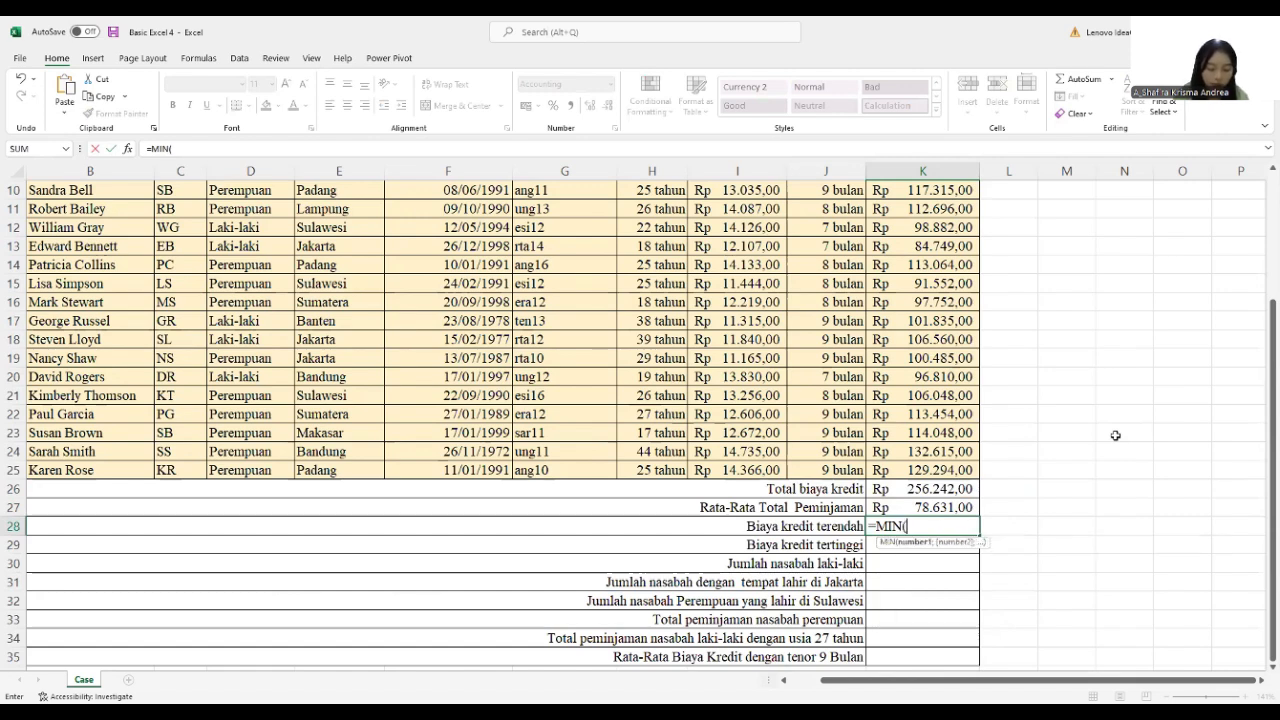
- Complete the K28 minimum formula with the Biaya Kredit range I6:I25
scroll(813, 272, up, 4)
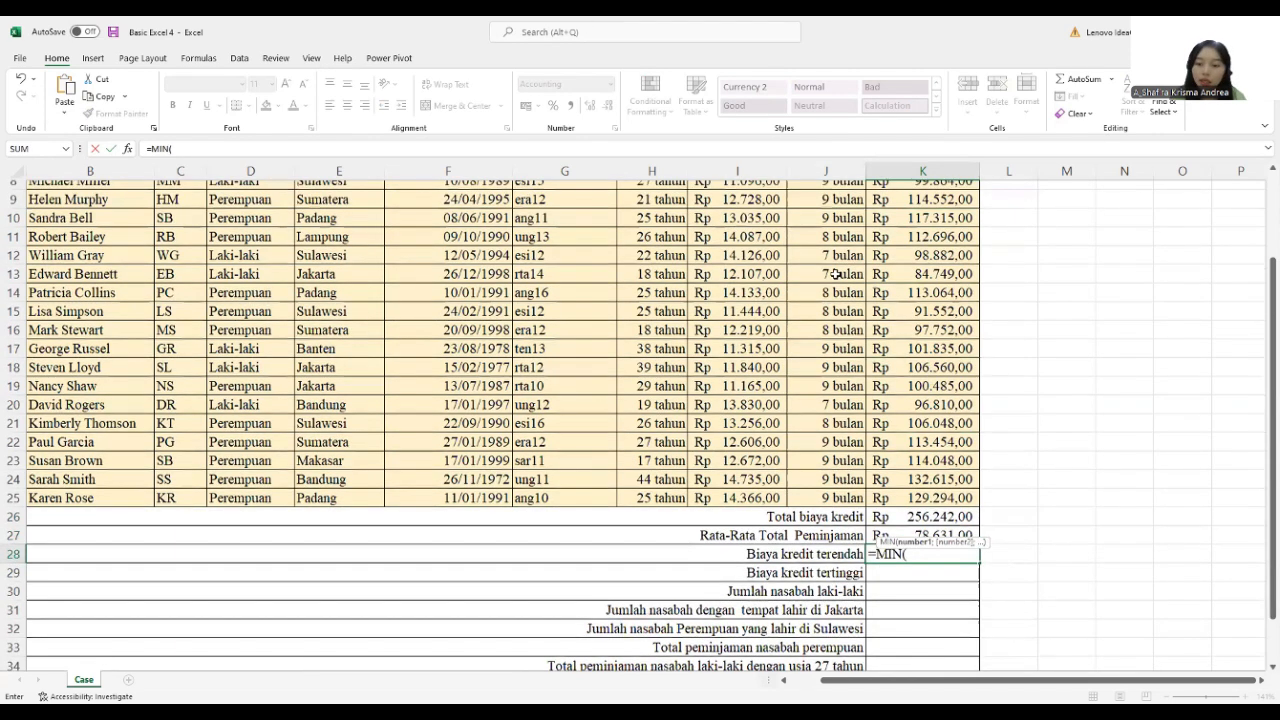
scroll(848, 267, down, 2)
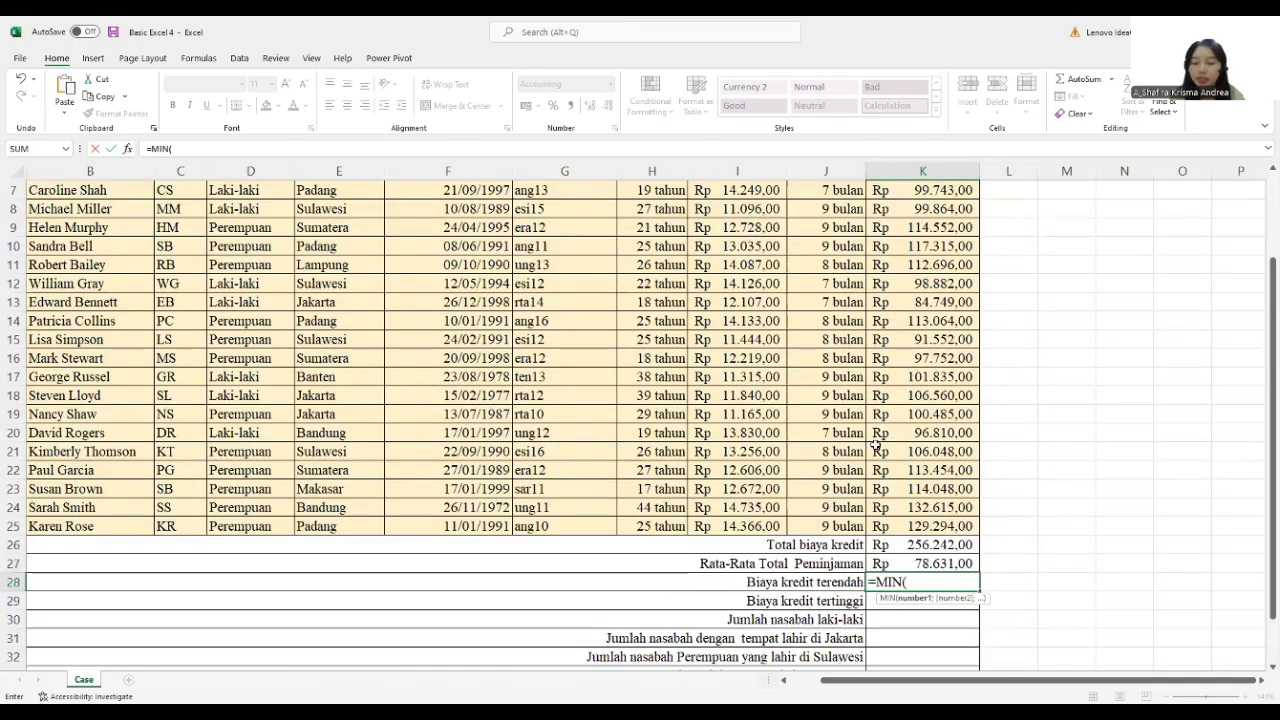
scroll(733, 433, up, 1)
scroll(733, 433, up, 1)
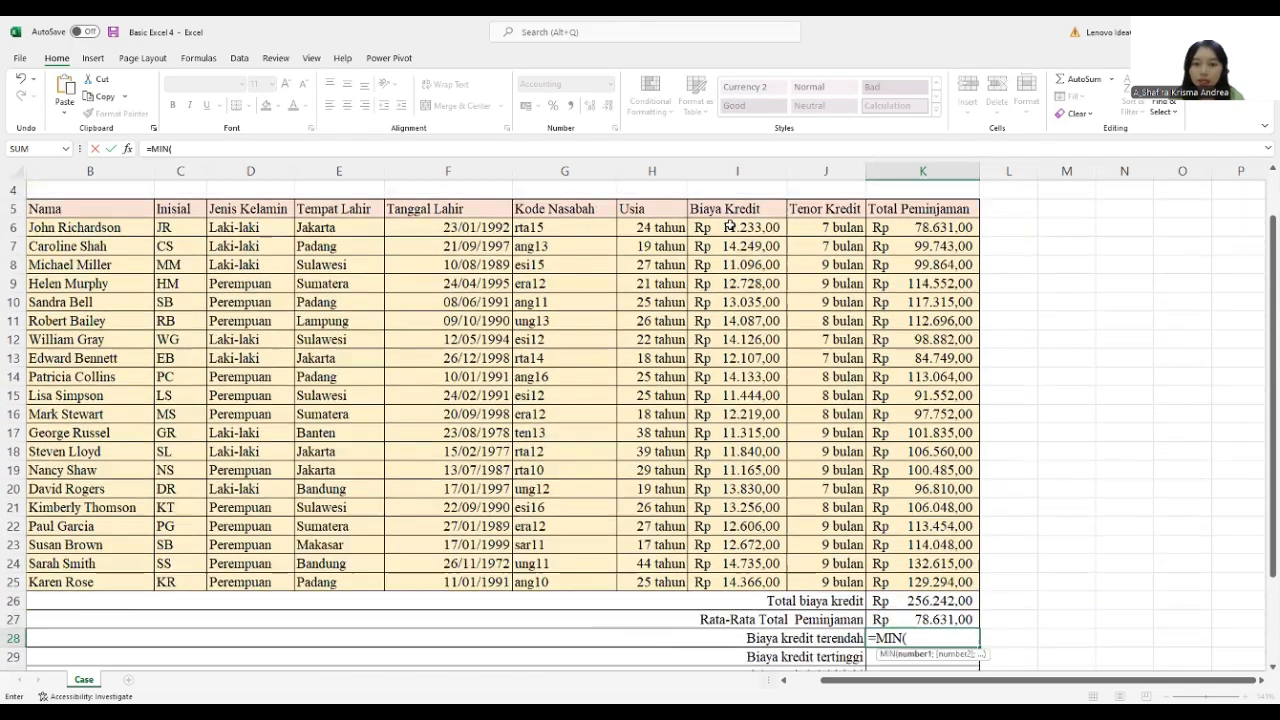
click(737, 227)
drag(739, 383, 754, 578)
scroll(781, 493, down, 1)
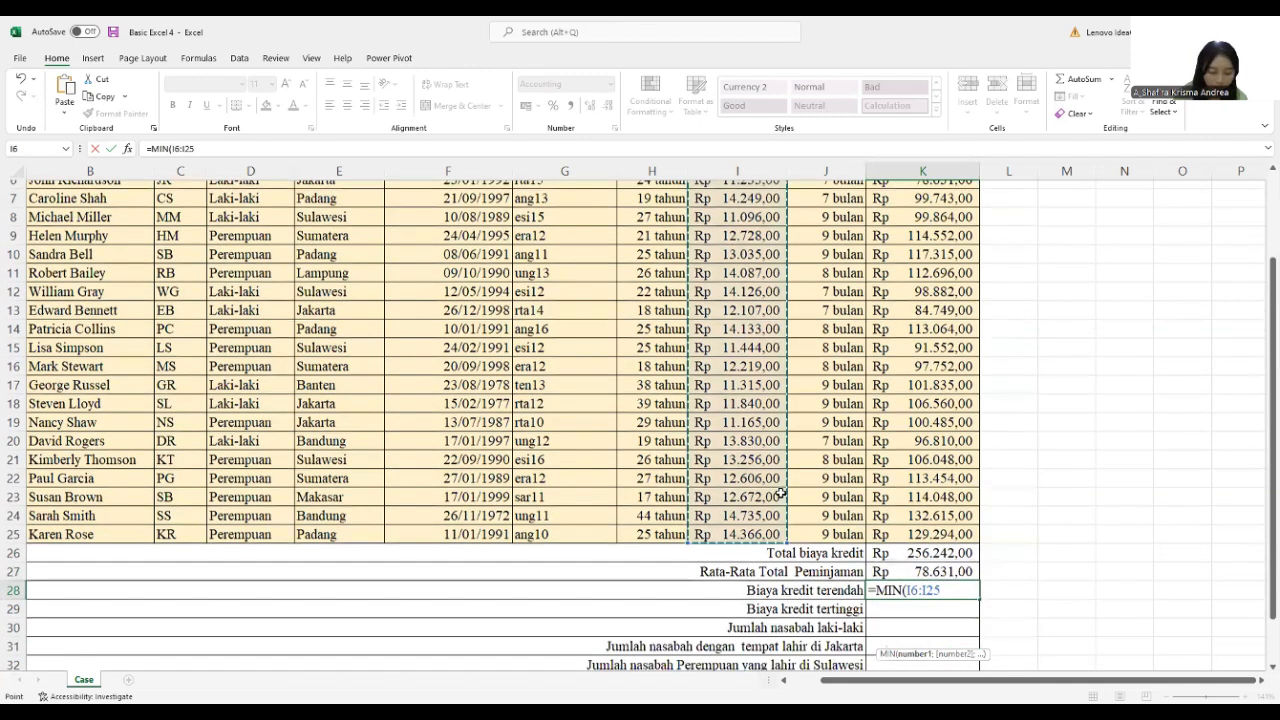
scroll(781, 493, down, 1)
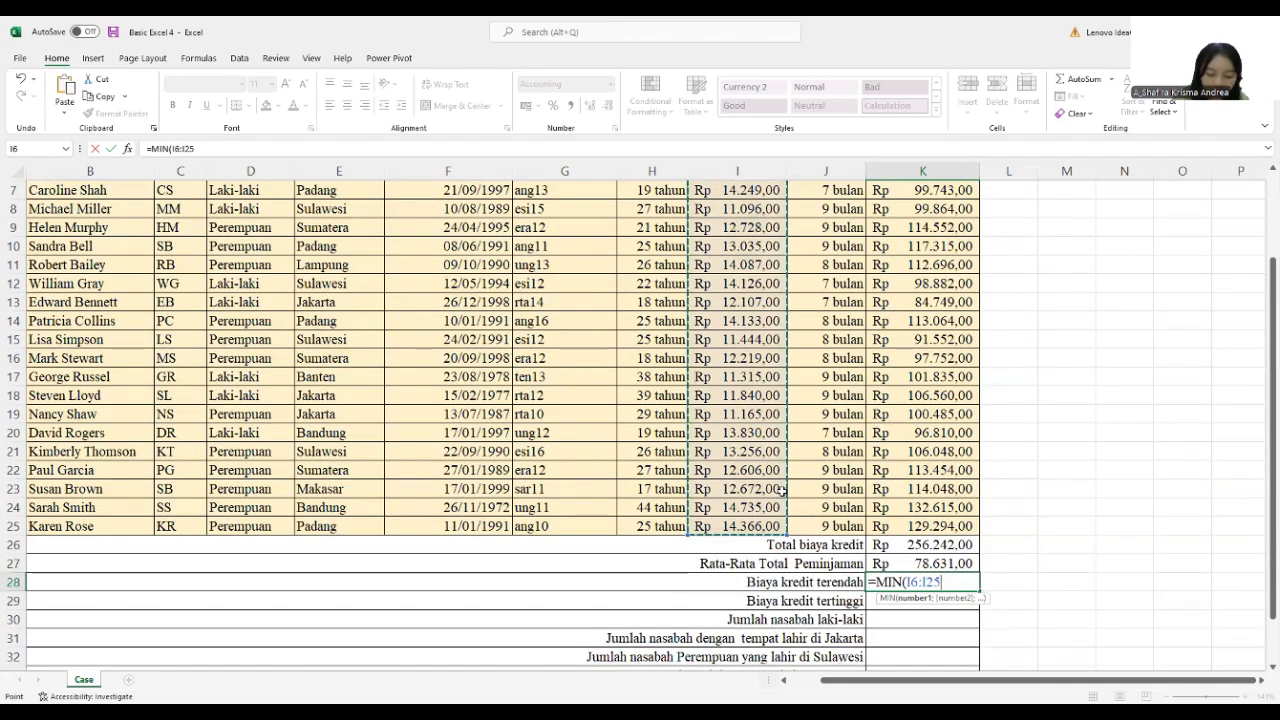
key(Return)
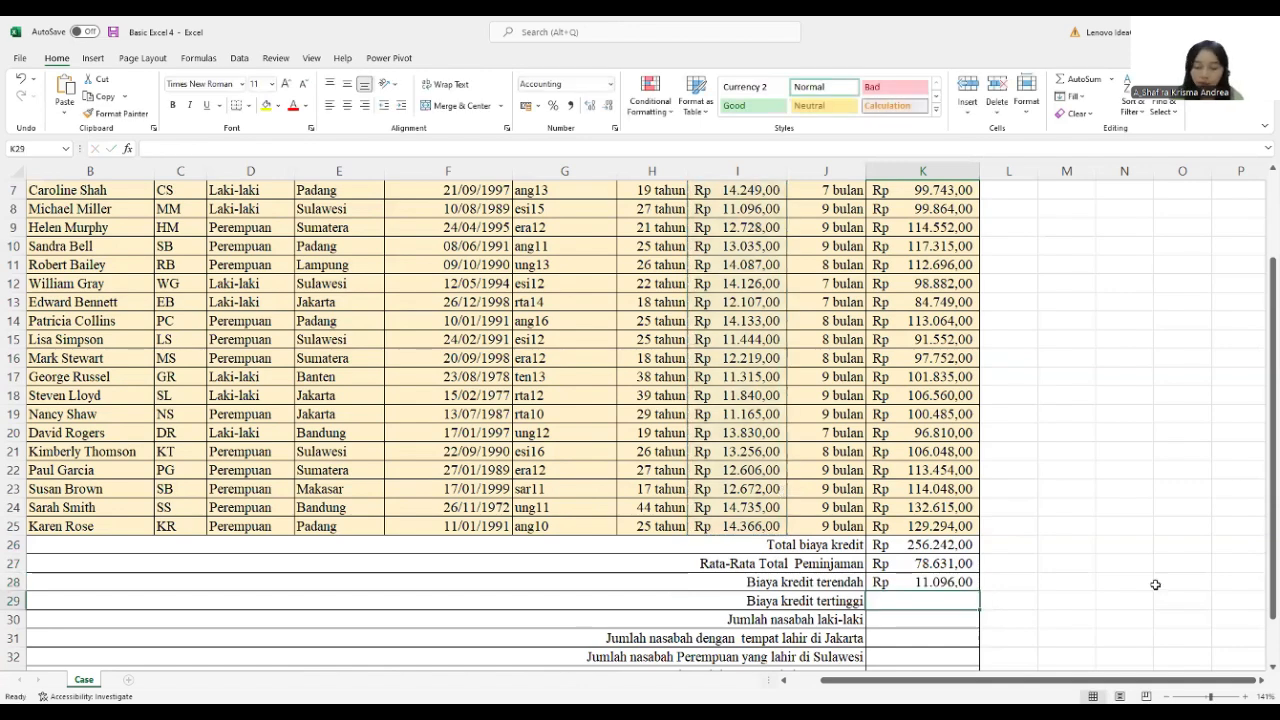
- Fill the Biaya kredit tertinggi cell K29 with a MAX formula over the Biaya Kredit range I6:I25
text(=)
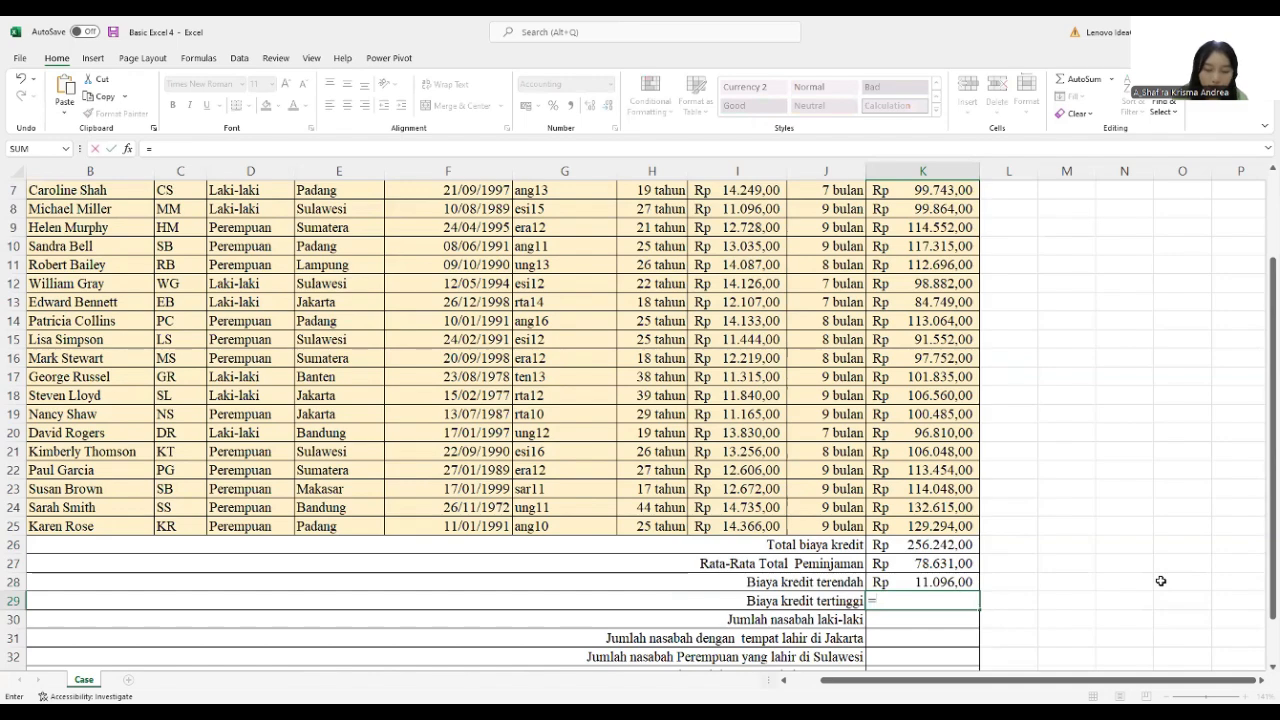
text(MAX()
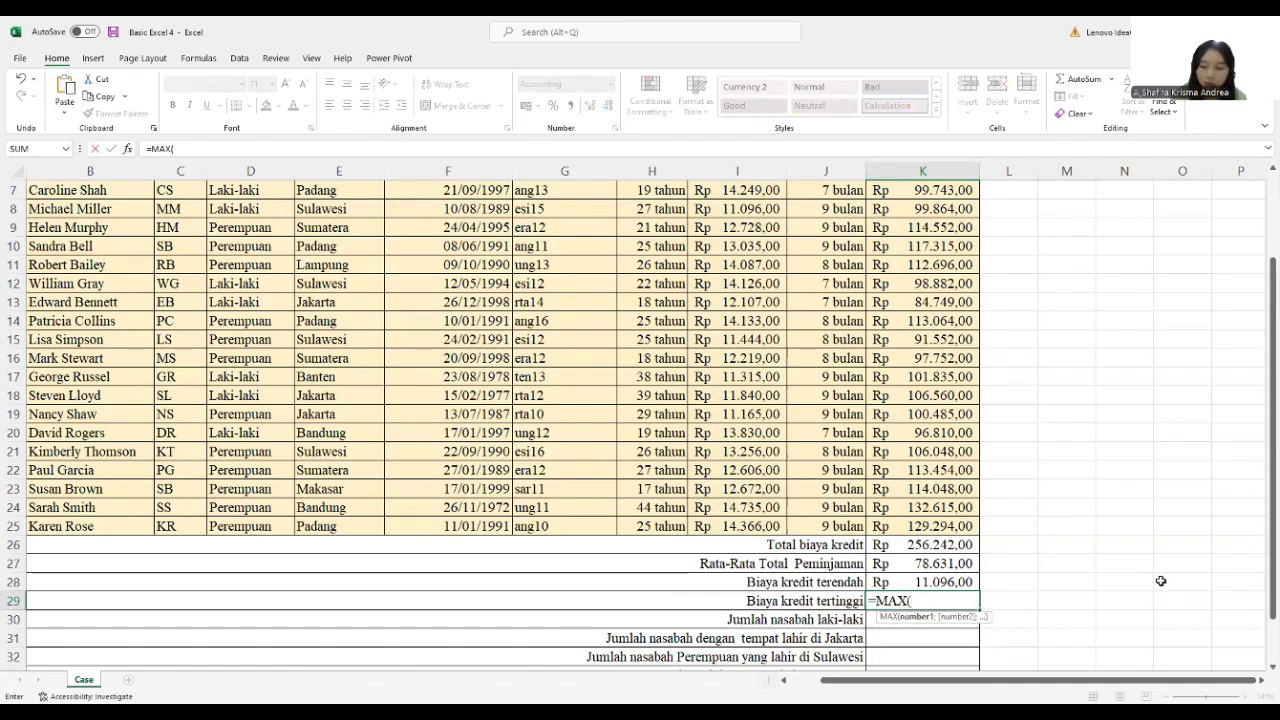
scroll(1160, 580, up, 1)
scroll(1160, 580, up, 1)
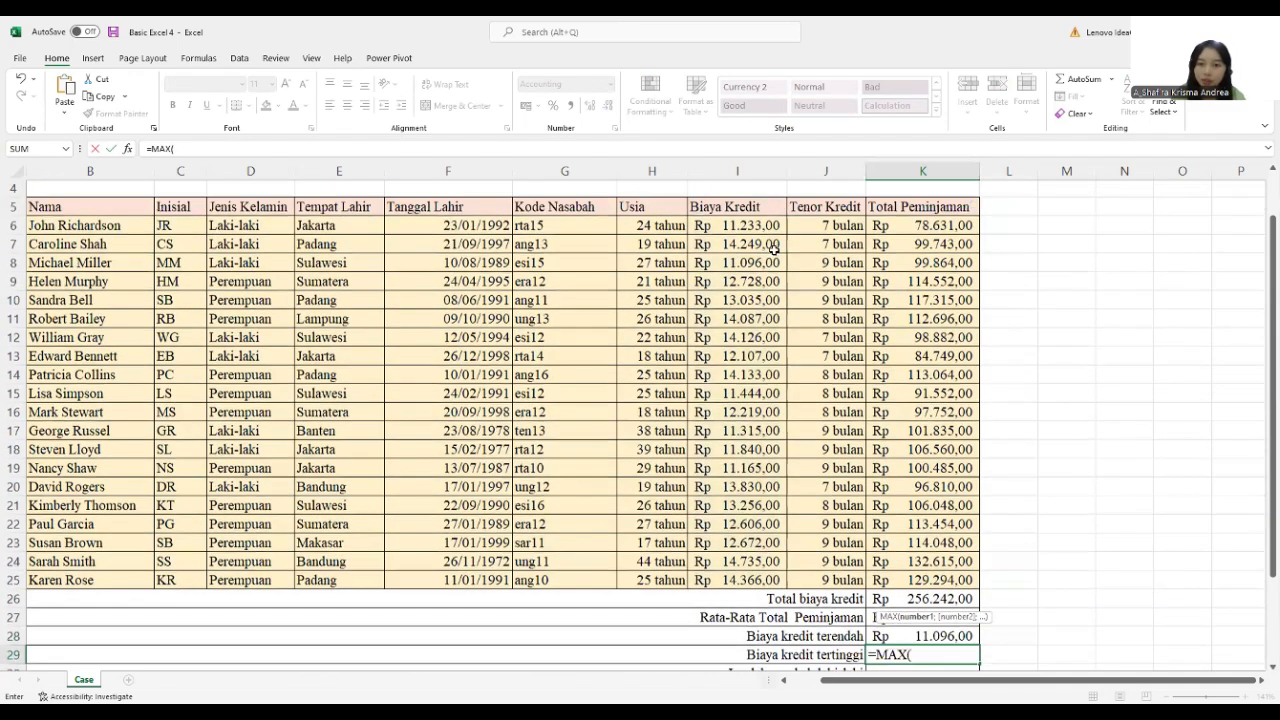
scroll(774, 250, up, 1)
drag(772, 227, 723, 576)
scroll(725, 500, down, 2)
text())
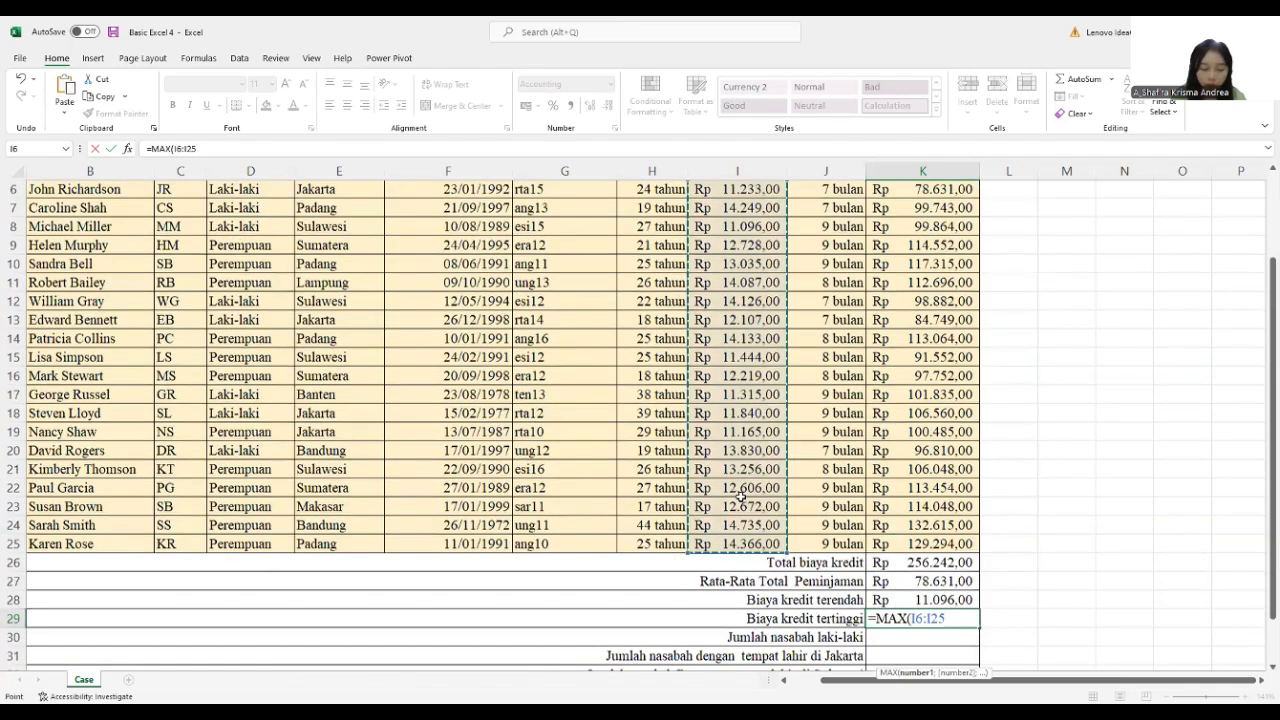
scroll(733, 490, down, 1)
key(Return)
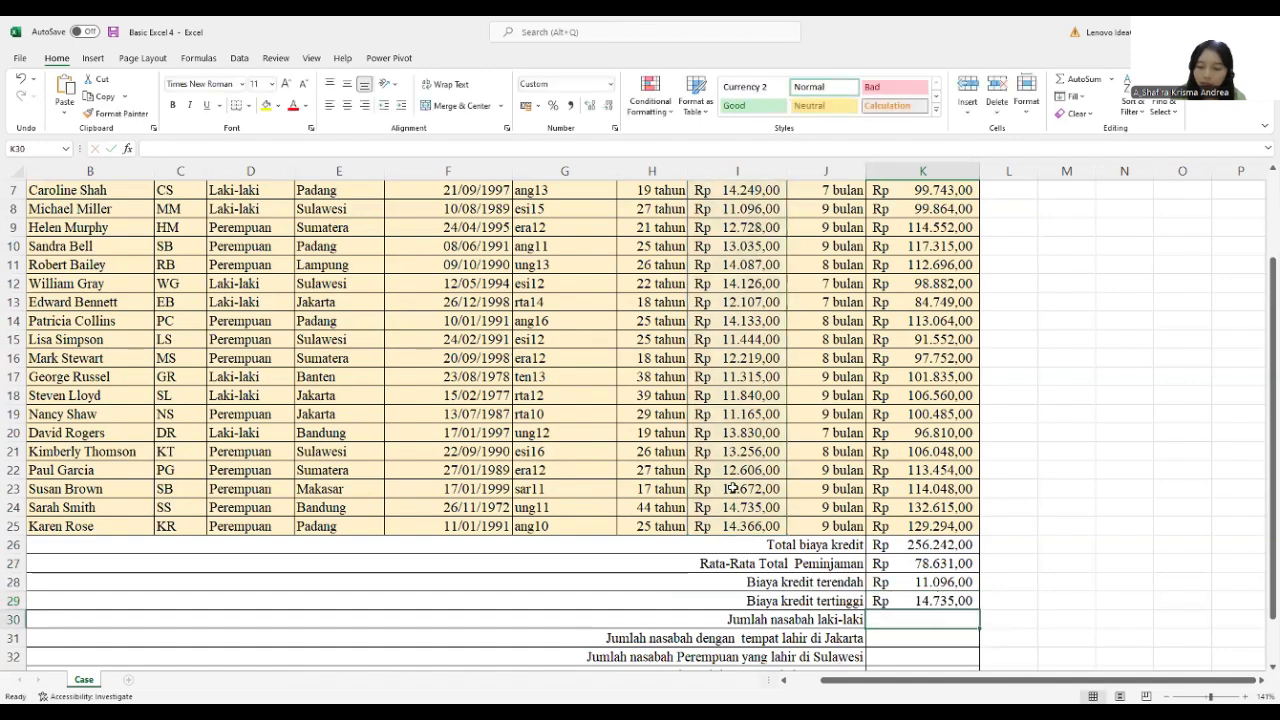
- Start a COUNTIF formula in K30 for Jumlah nasabah laki-laki, using the Jenis Kelamin cells D6:D25 as its range
scroll(733, 488, down, 1)
scroll(700, 420, down, 2)
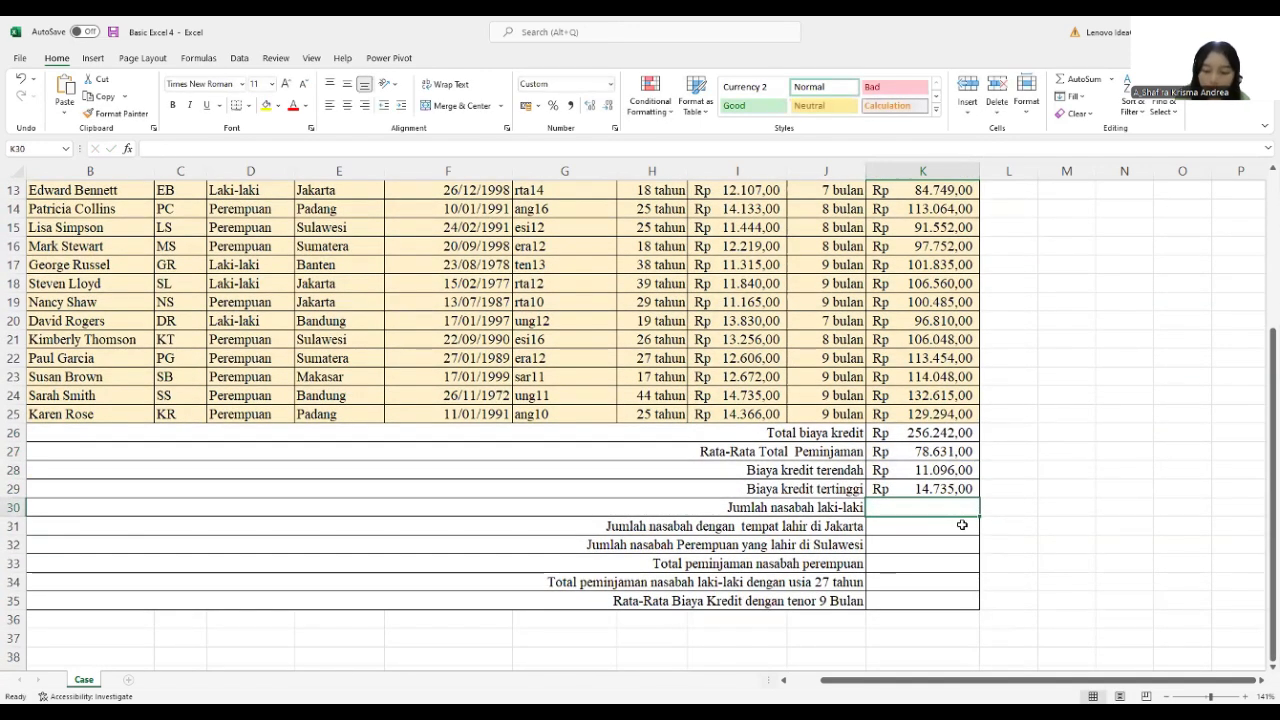
text(=)
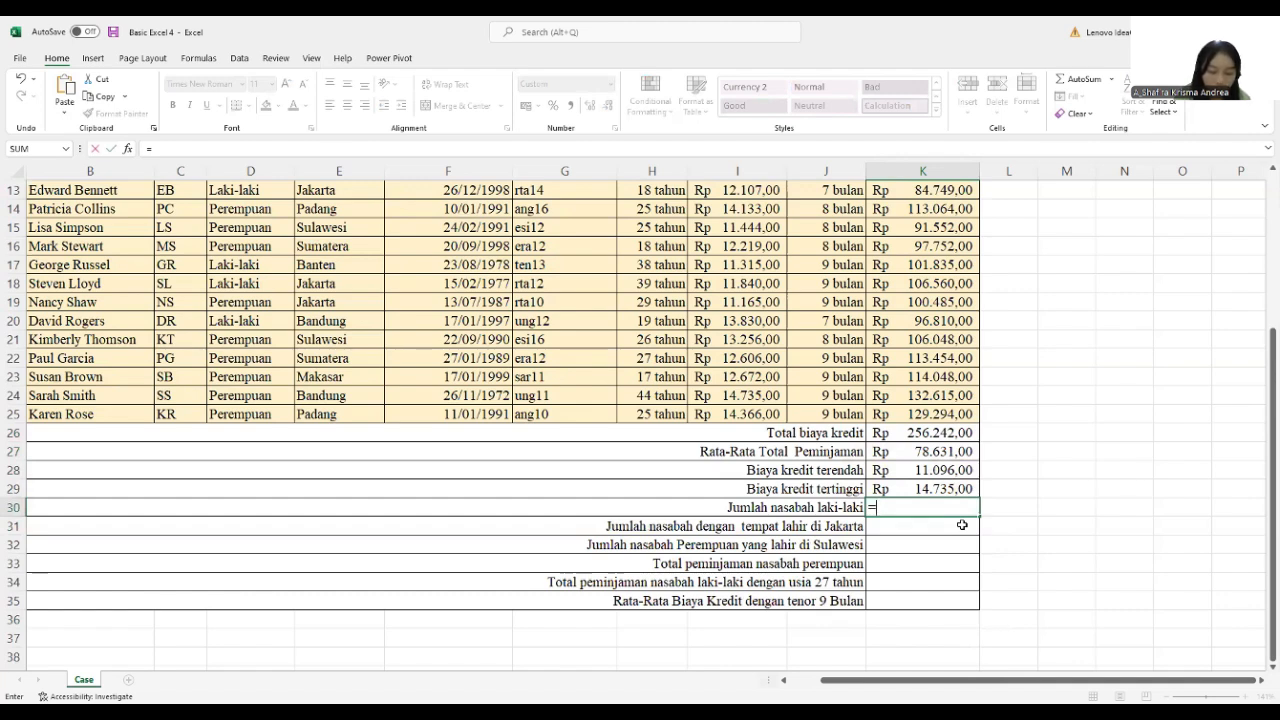
text(COUNTIF)
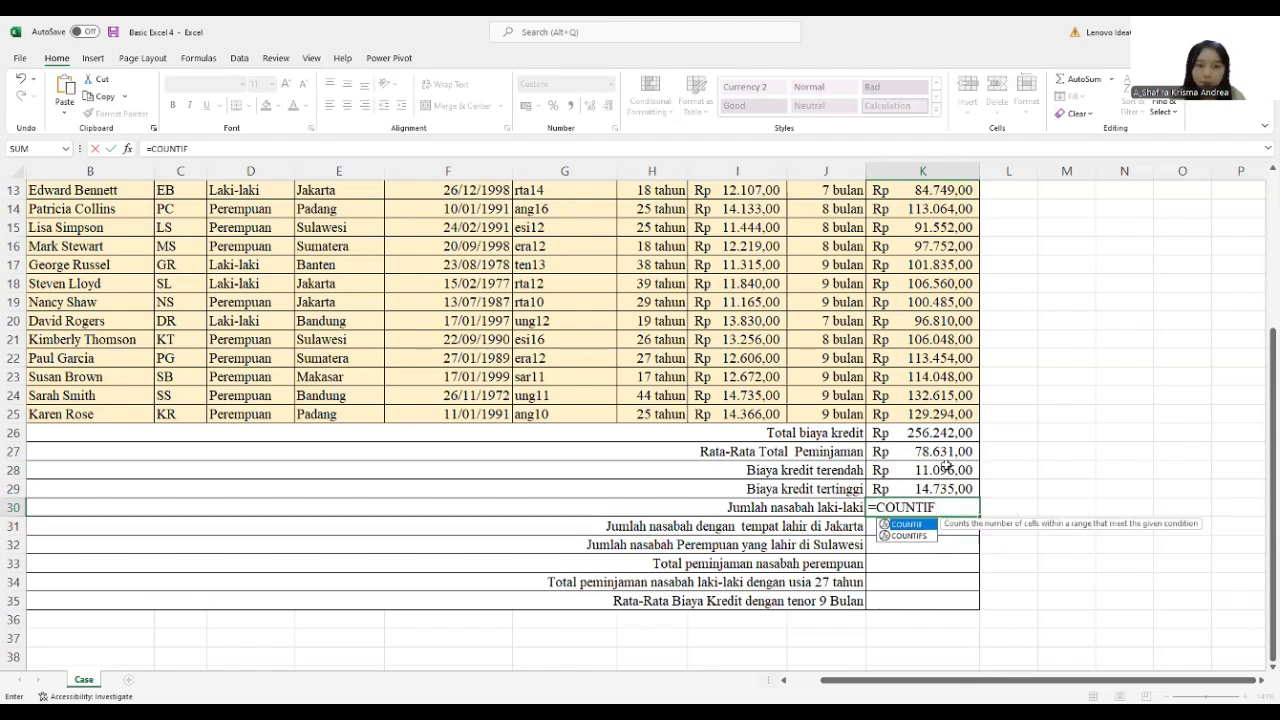
text(()
scroll(416, 516, up, 1)
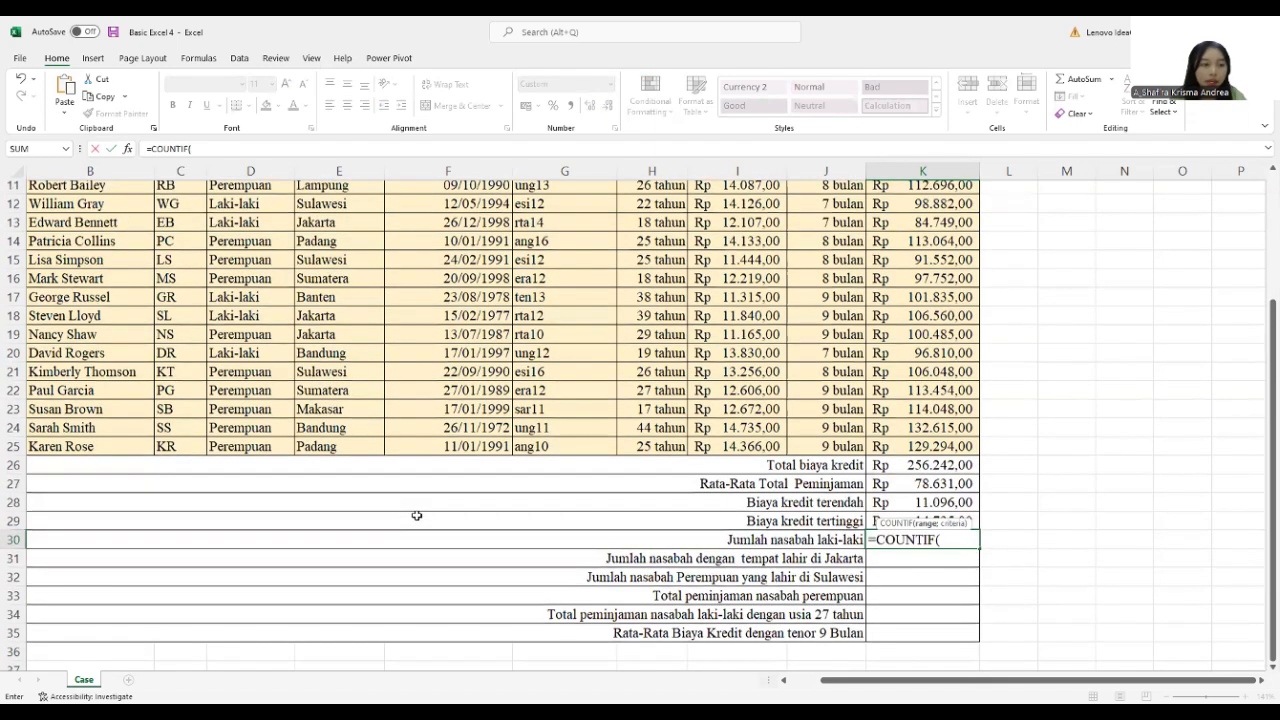
scroll(416, 516, up, 4)
click(275, 290)
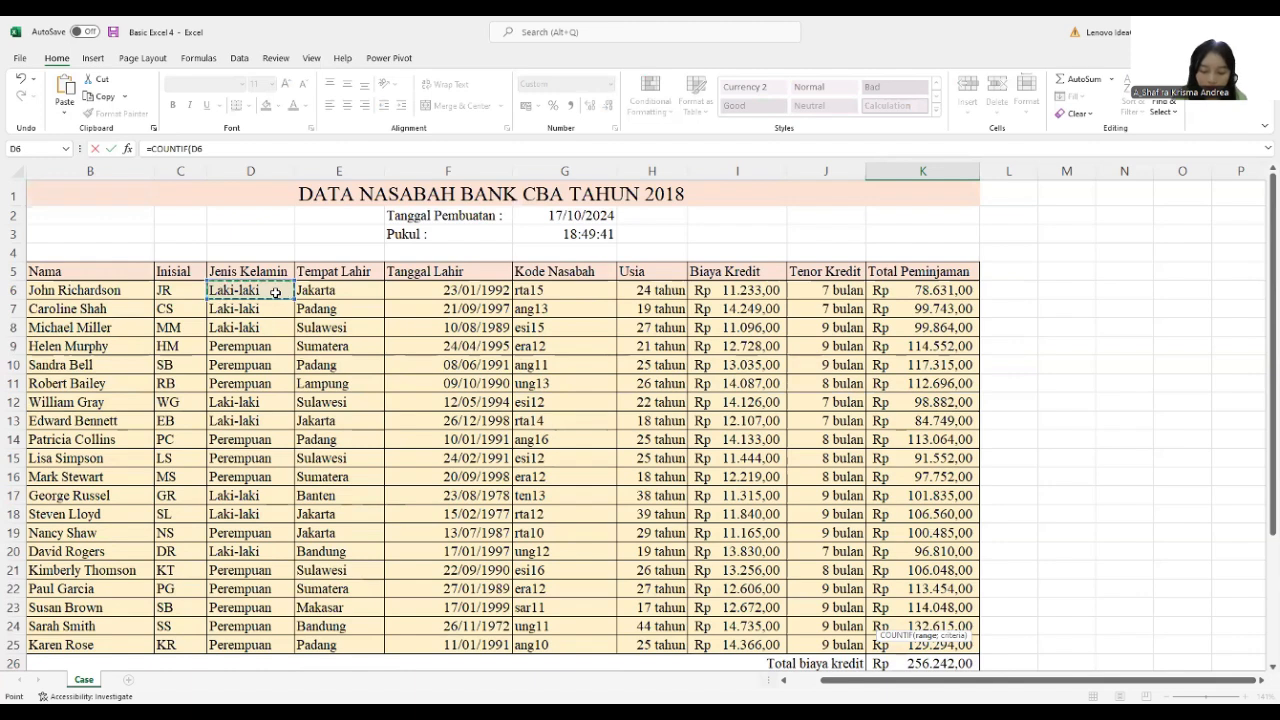
text(;)
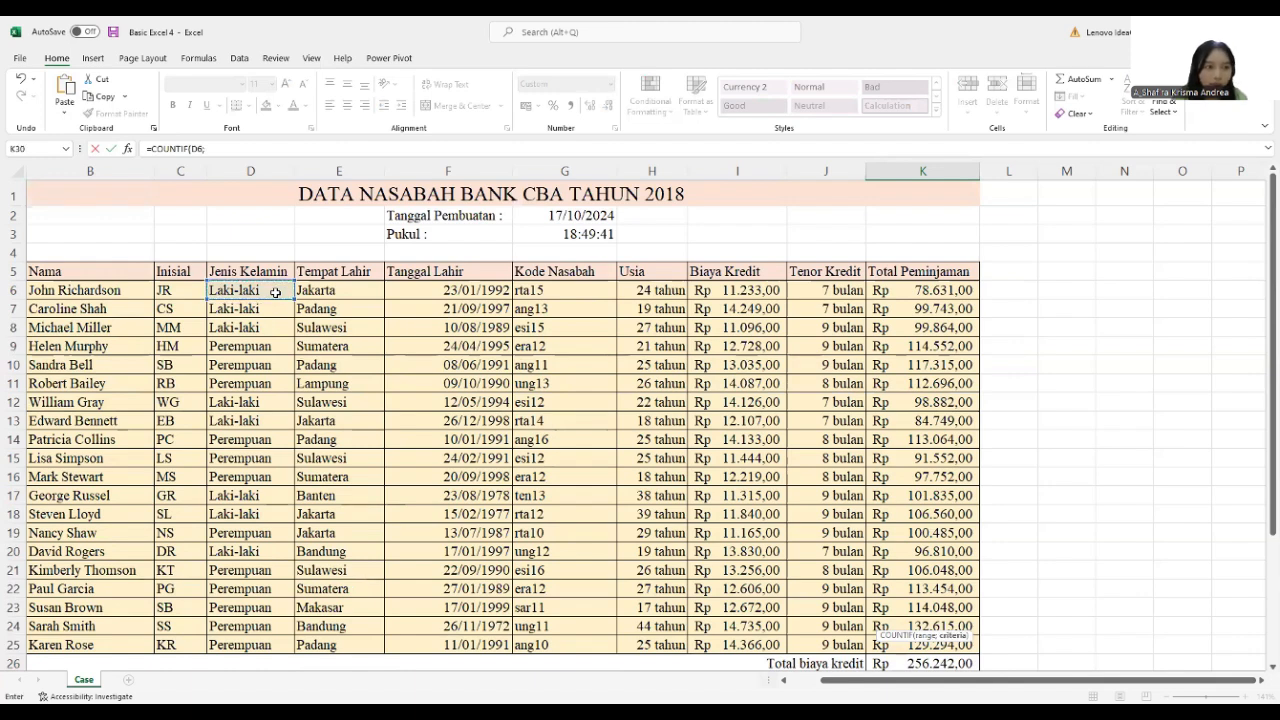
key(BackSpace)
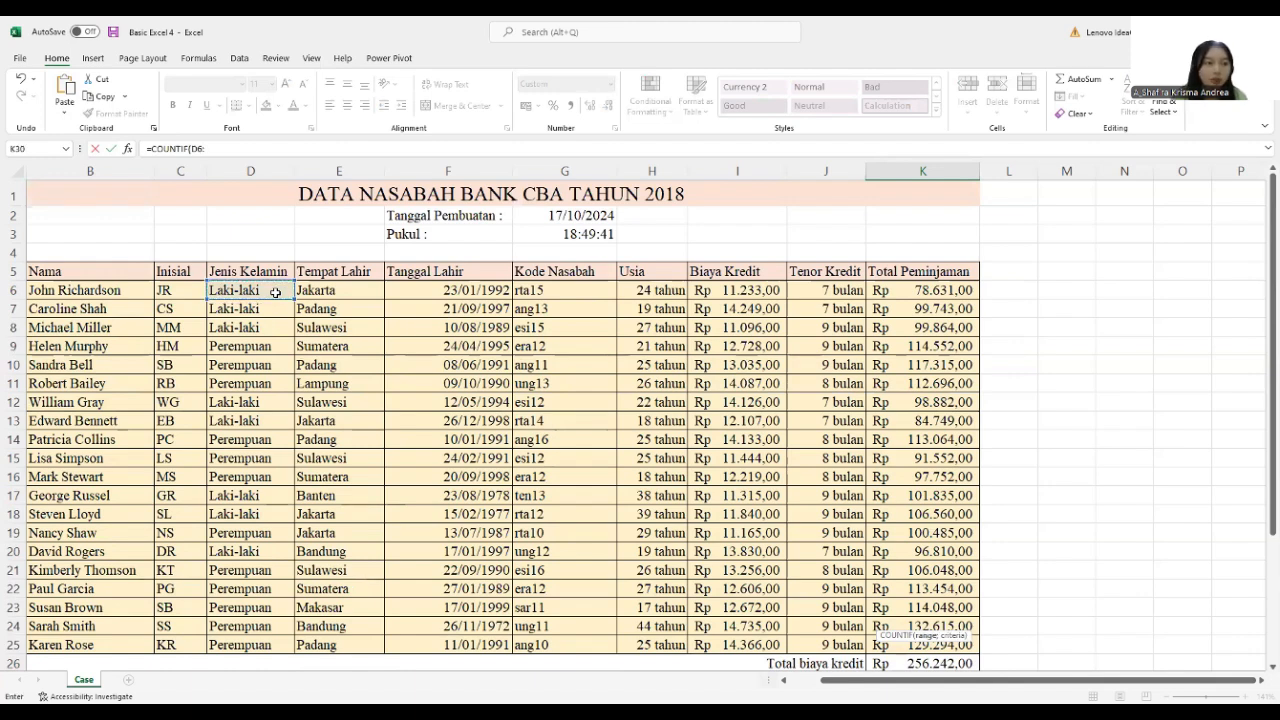
drag(275, 292, 257, 481)
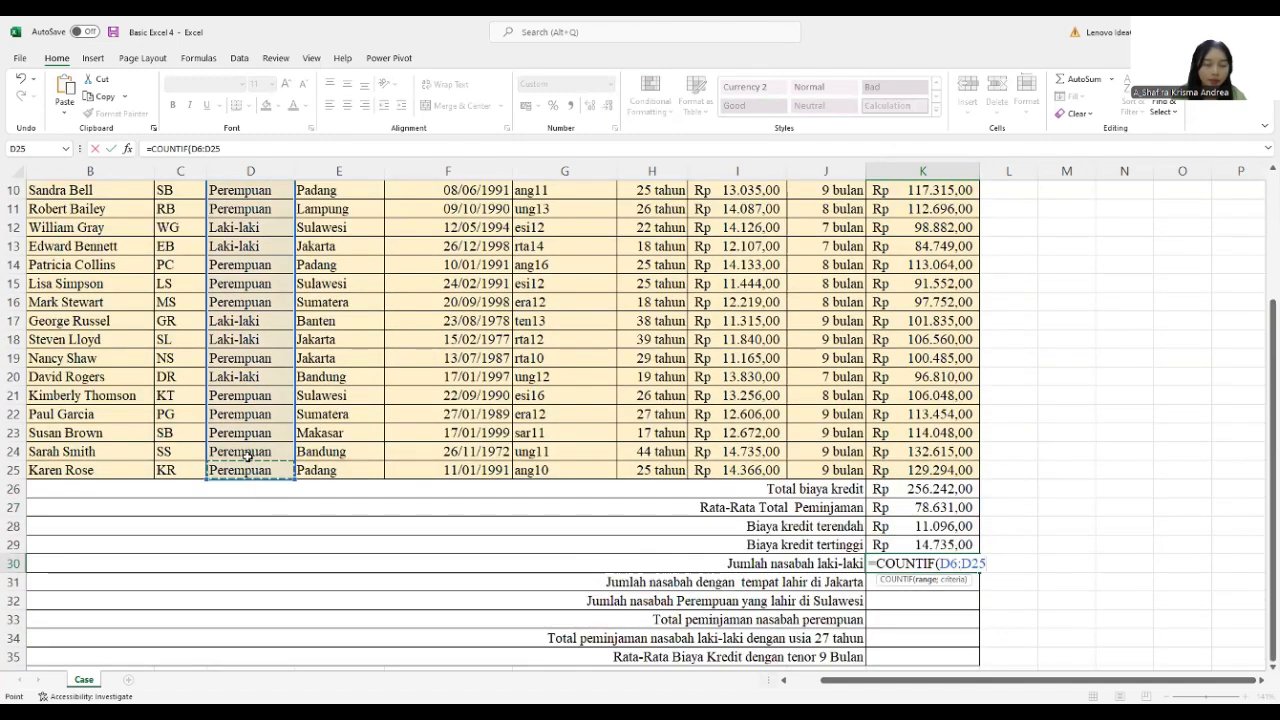
scroll(246, 453, up, 2)
scroll(246, 453, down, 1)
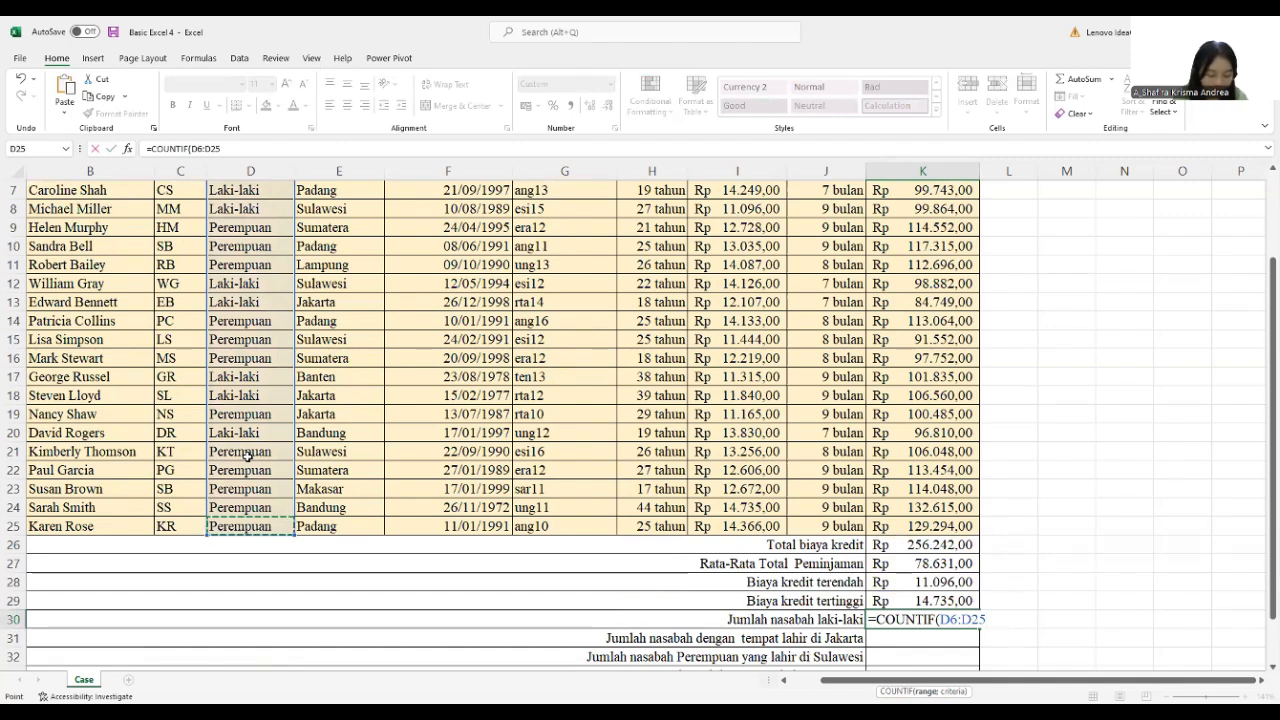
- Complete the K30 COUNTIF formula with the Laki-laki cell D20 as its criterion
text(;)
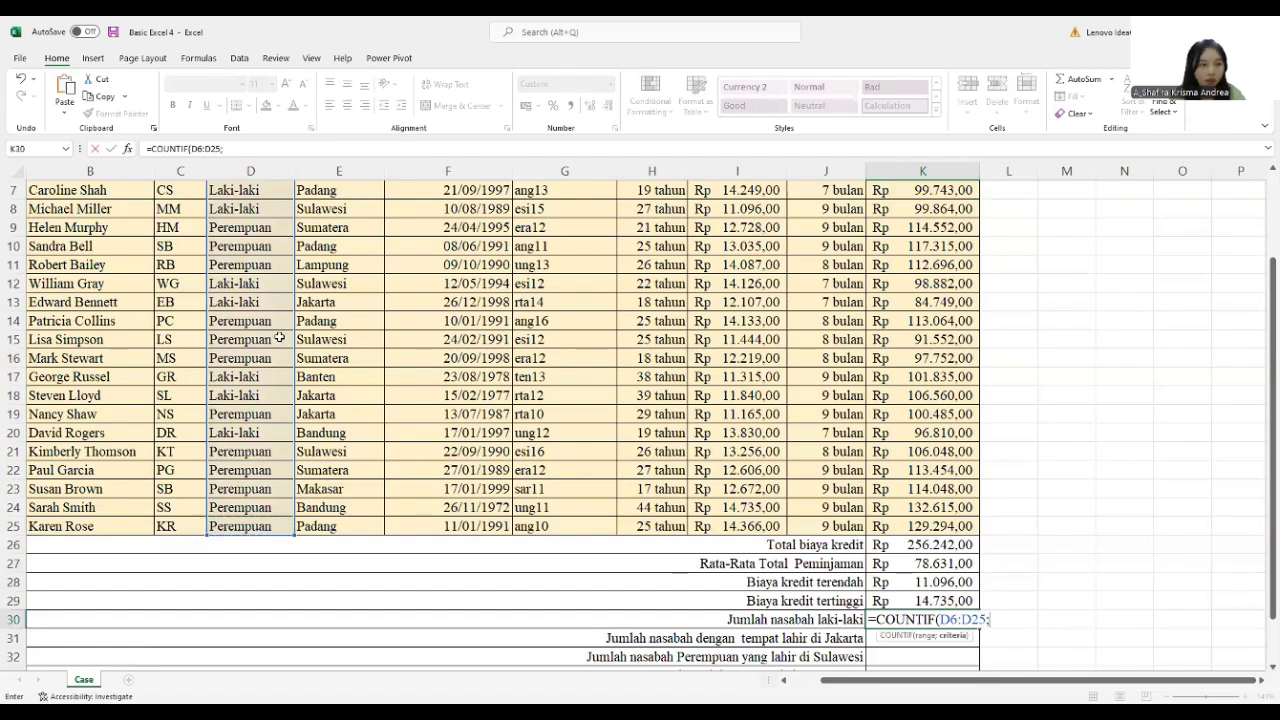
scroll(279, 336, up, 1)
scroll(279, 336, up, 1)
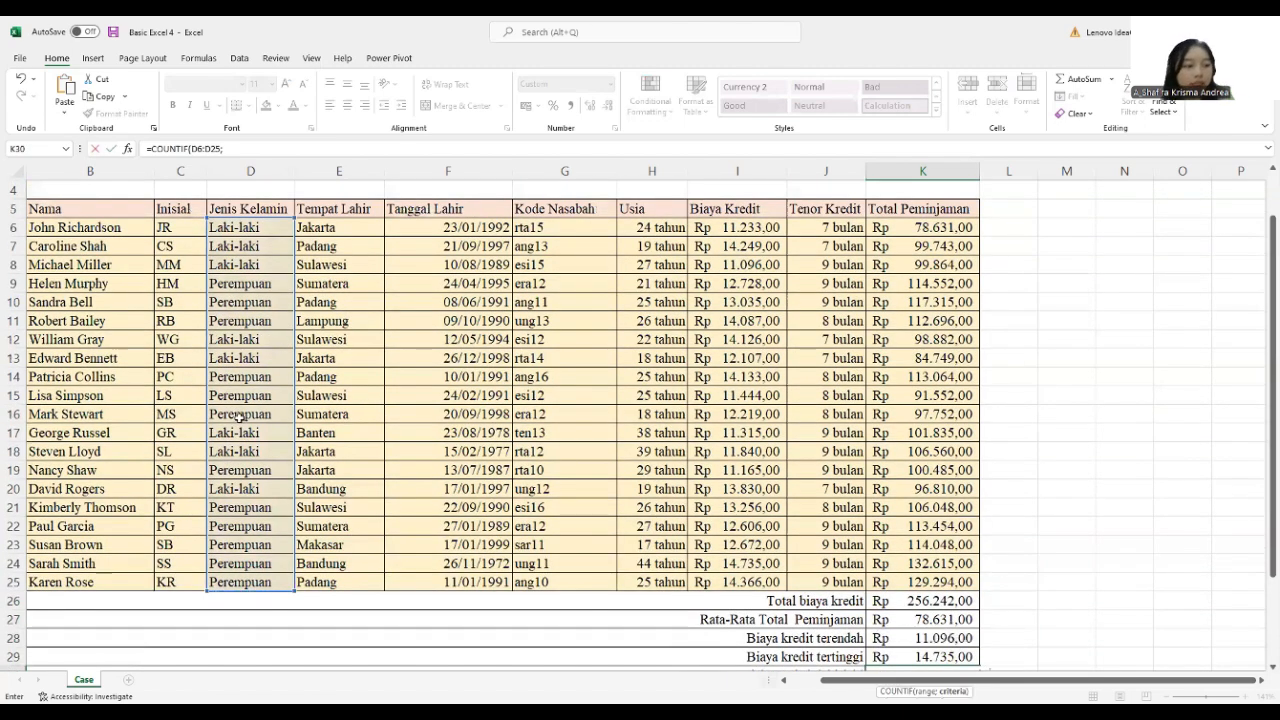
click(240, 490)
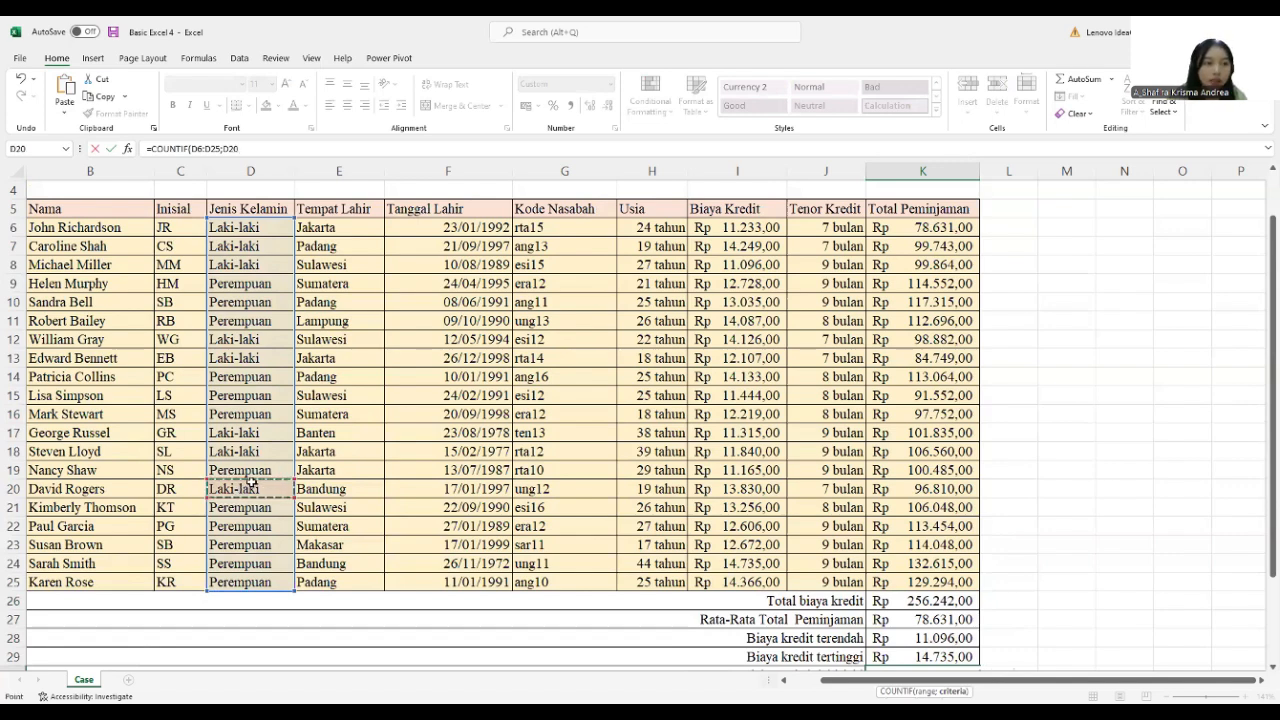
text())
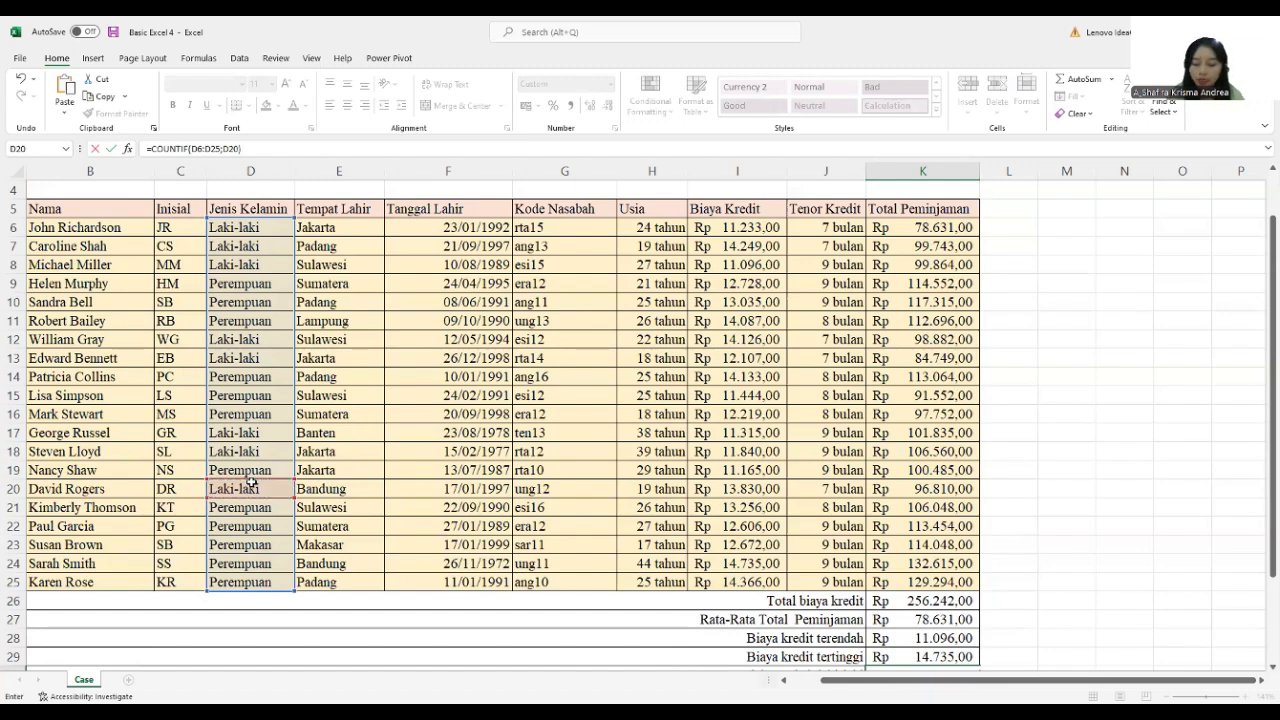
key(Return)
- Start a COUNTIF formula in K31 for customers born in Jakarta, using the Tempat Lahir cells E6:E25 as its range
scroll(200, 270, down, 1)
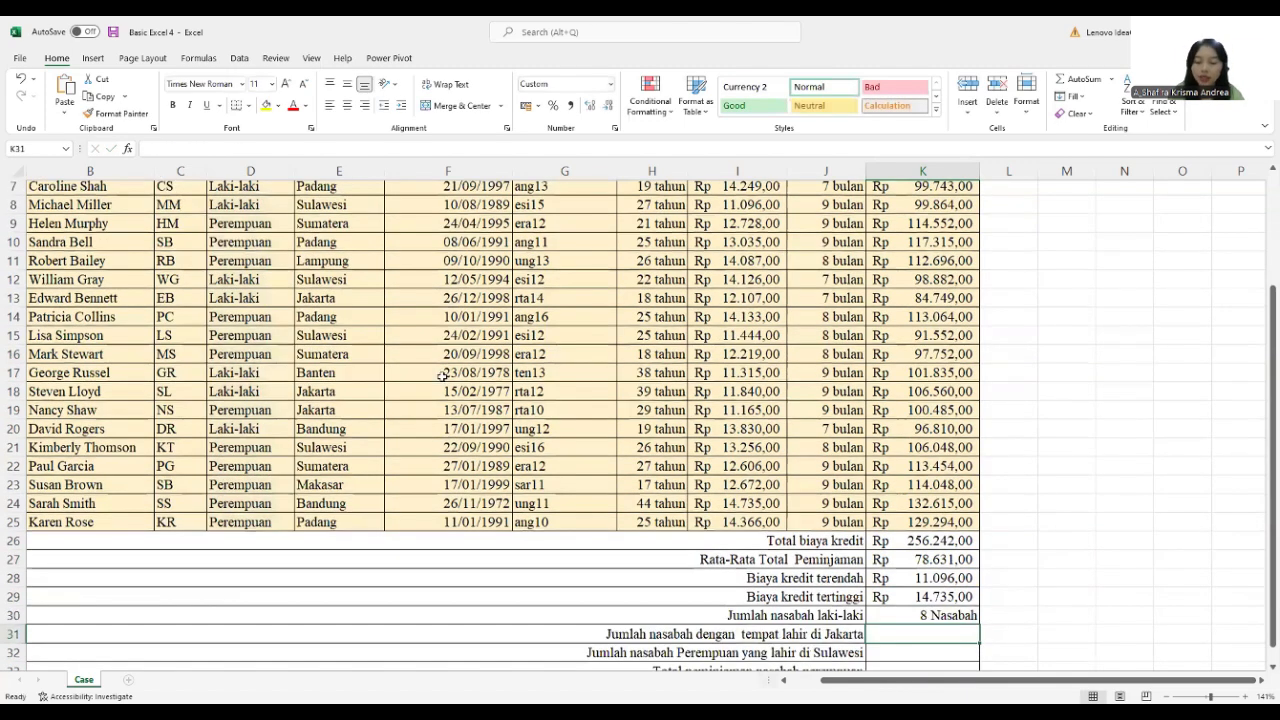
scroll(824, 446, down, 1)
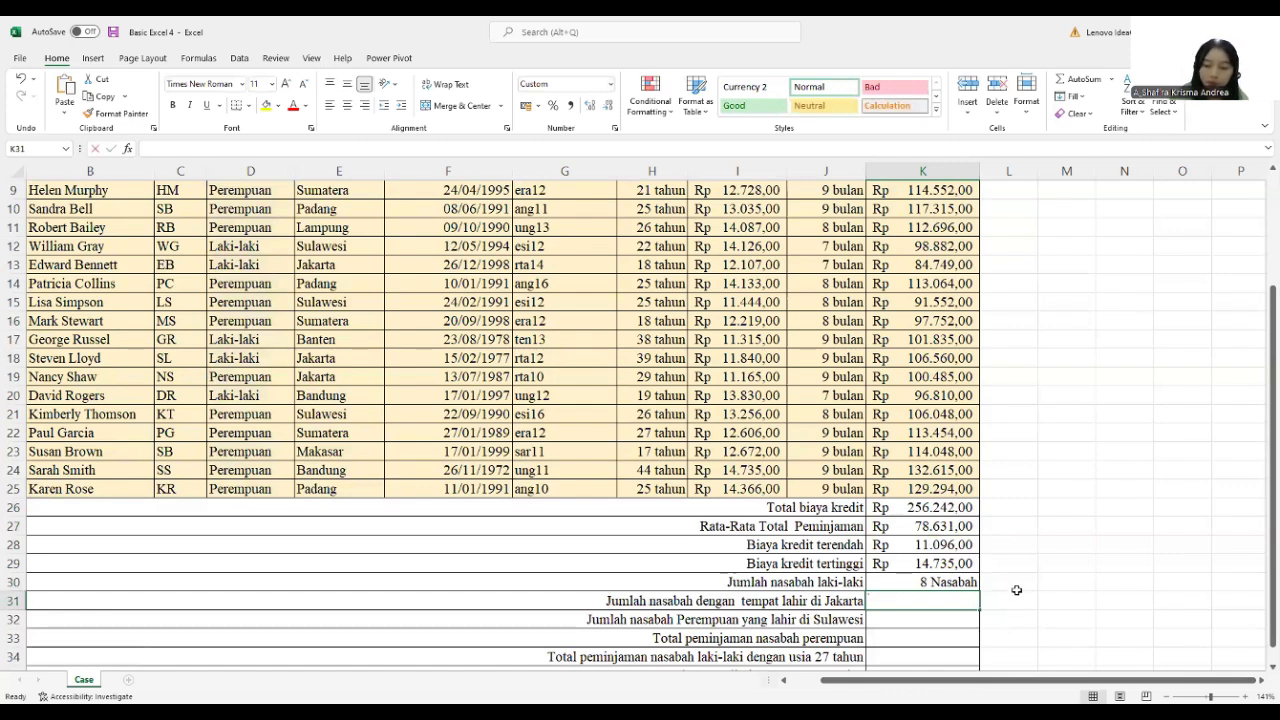
text(=)
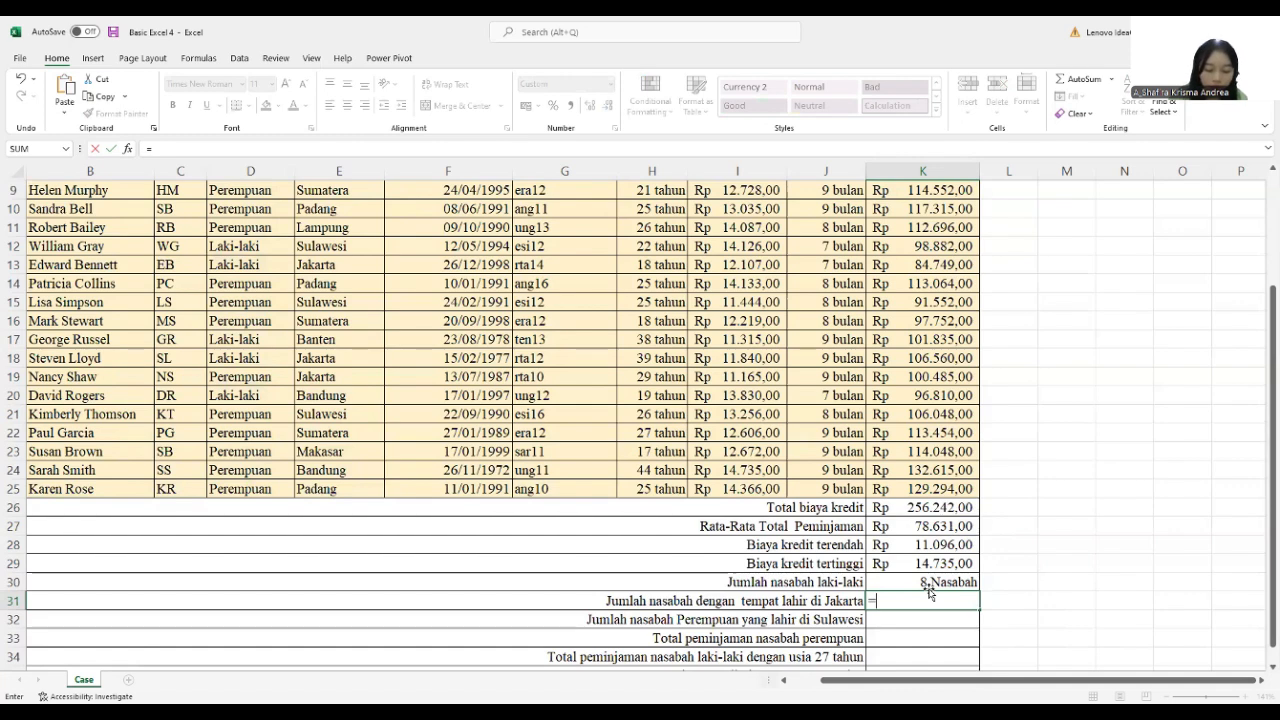
text(COUNTIF)
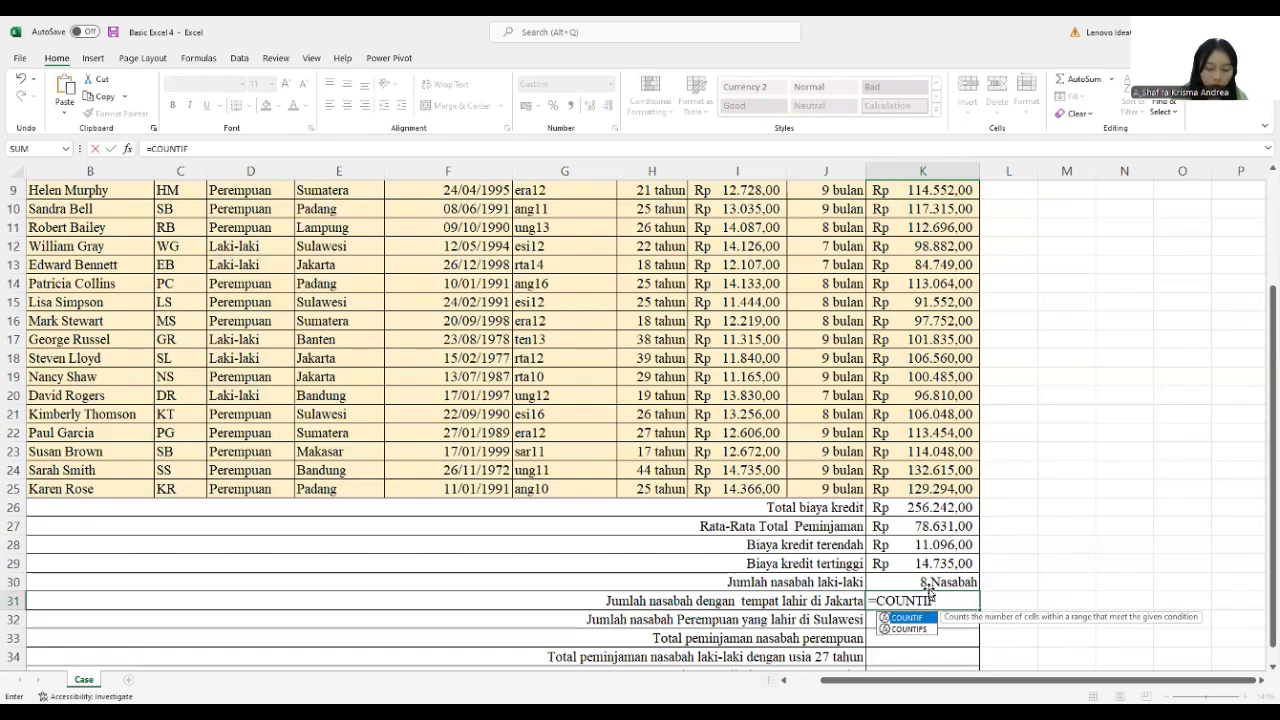
text(()
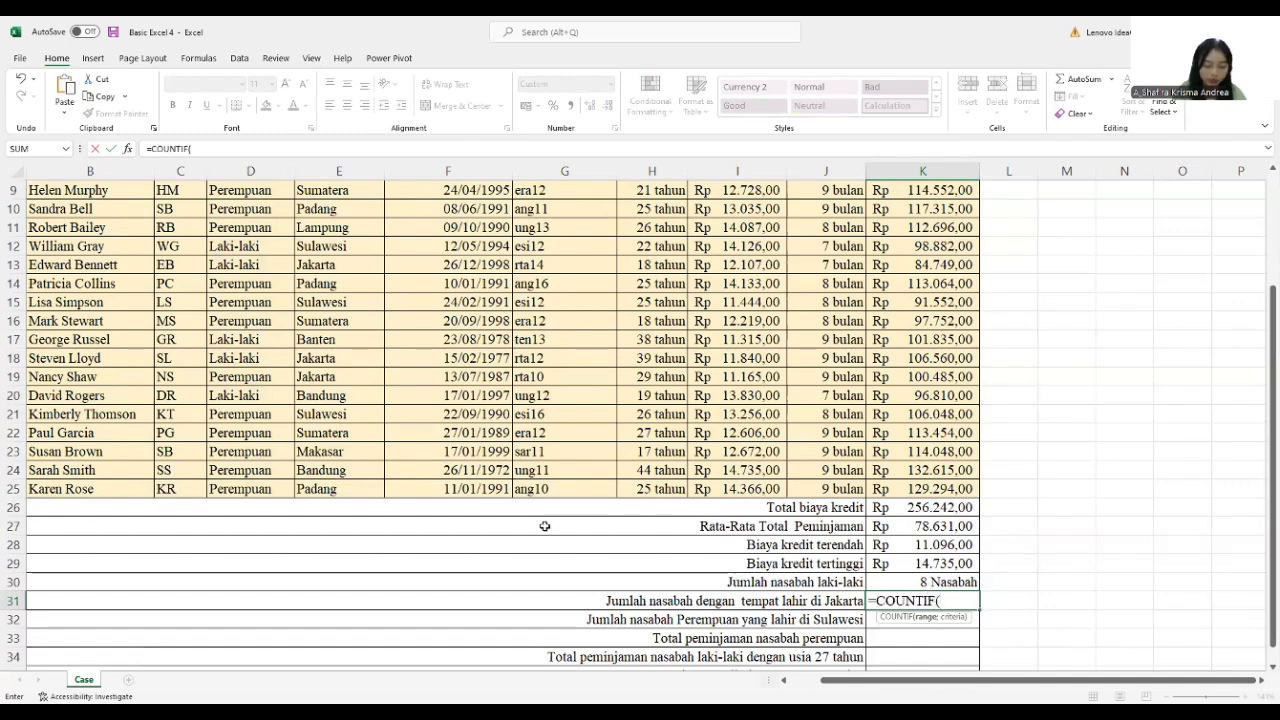
scroll(553, 535, up, 1)
scroll(553, 535, up, 1)
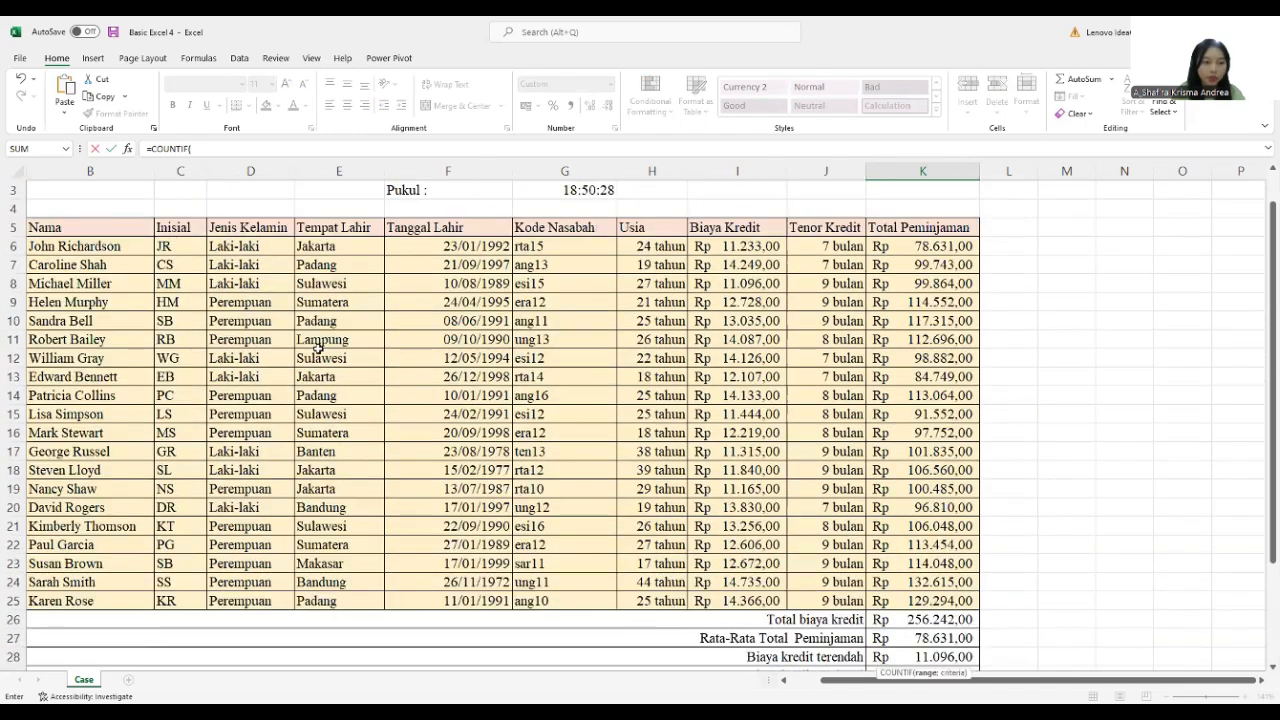
click(356, 245)
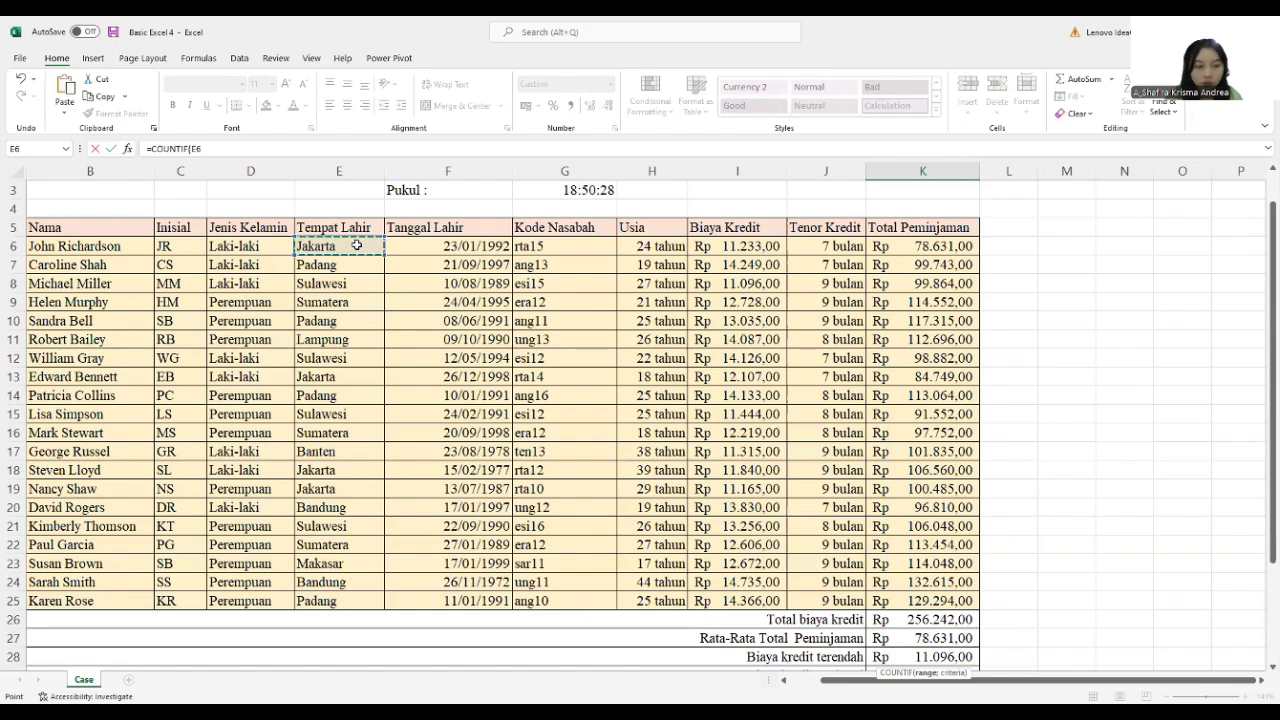
text(;)
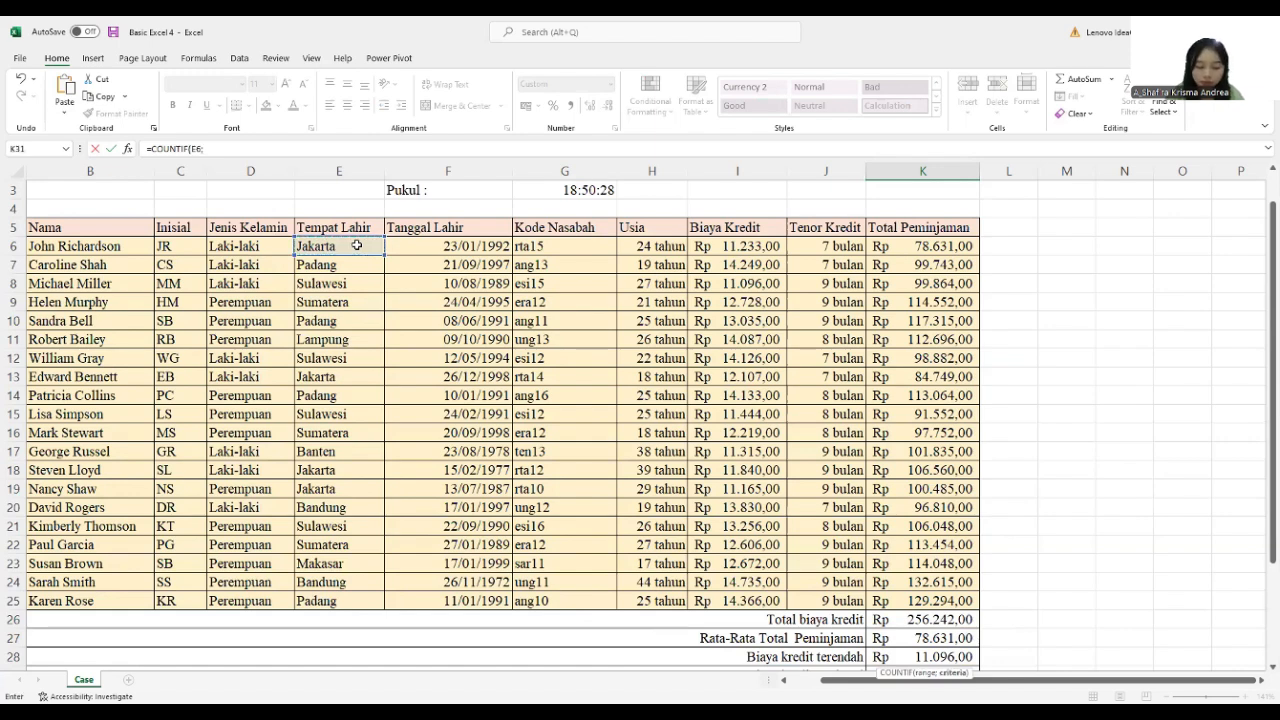
key(BackSpace)
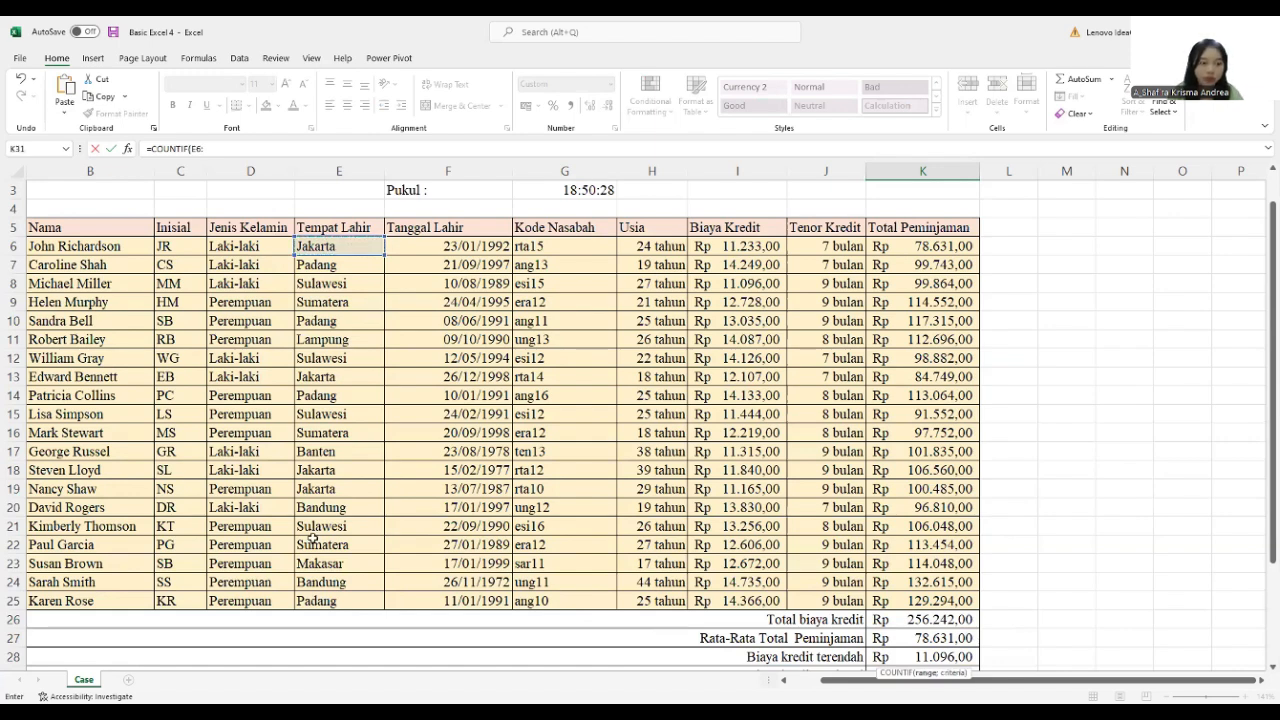
shift+click(335, 603)
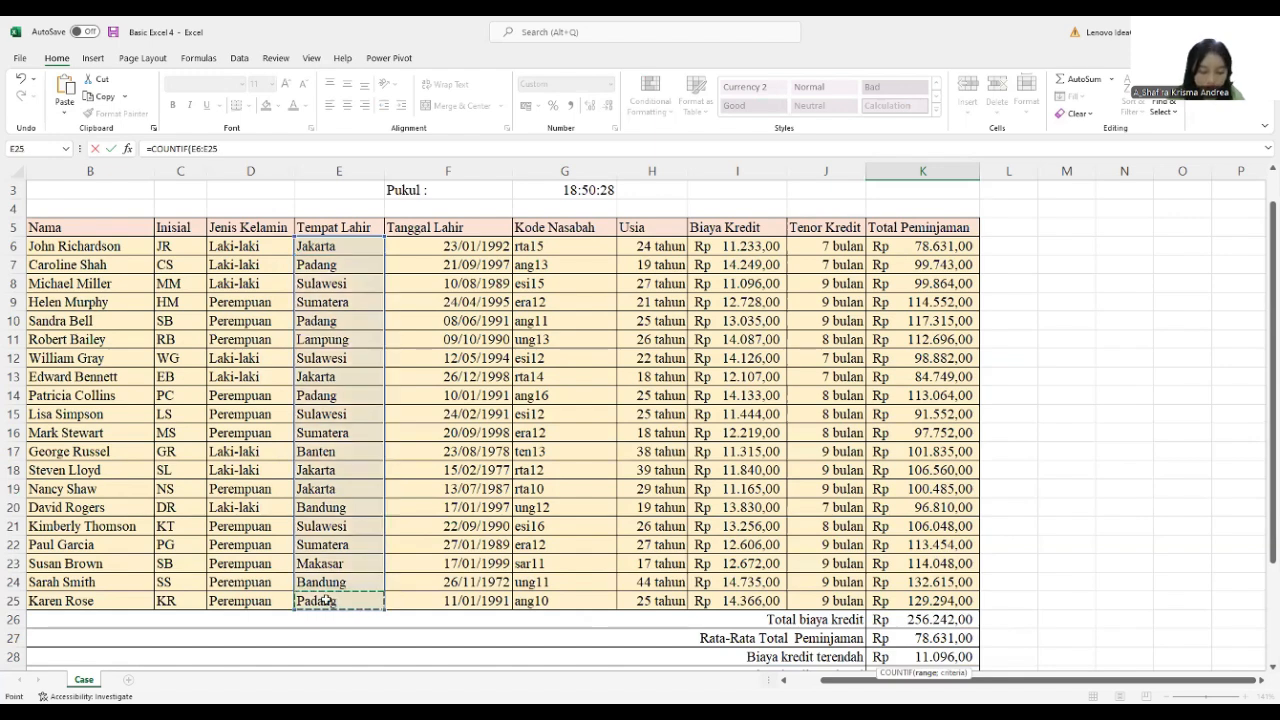
- Complete the K31 COUNTIF formula with the Jakarta cell E6 as its criterion
text(;)
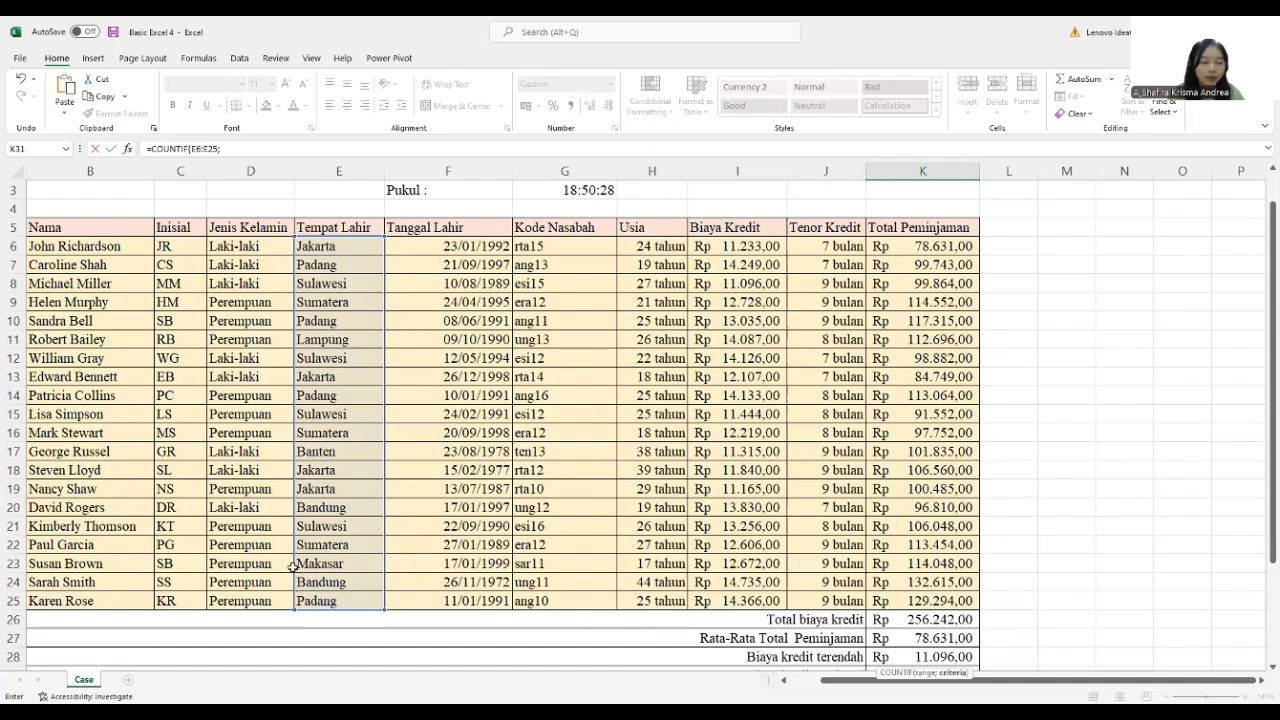
scroll(324, 418, down, 2)
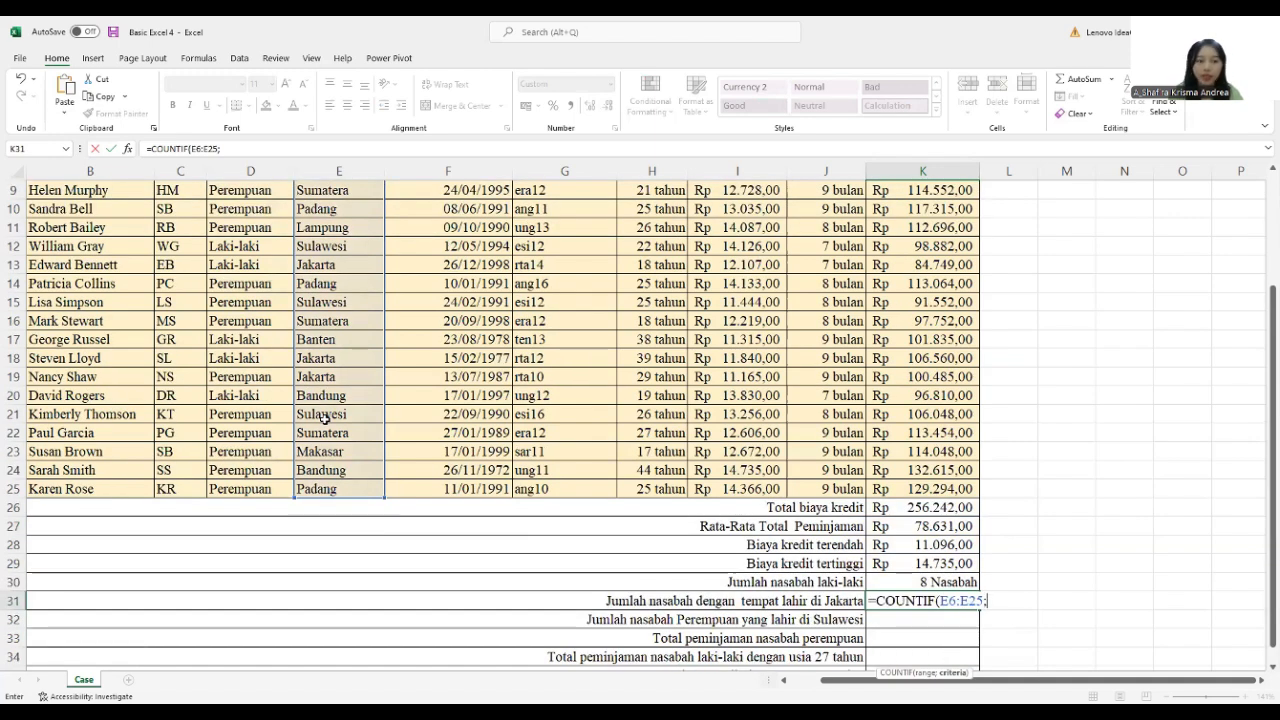
scroll(324, 418, up, 2)
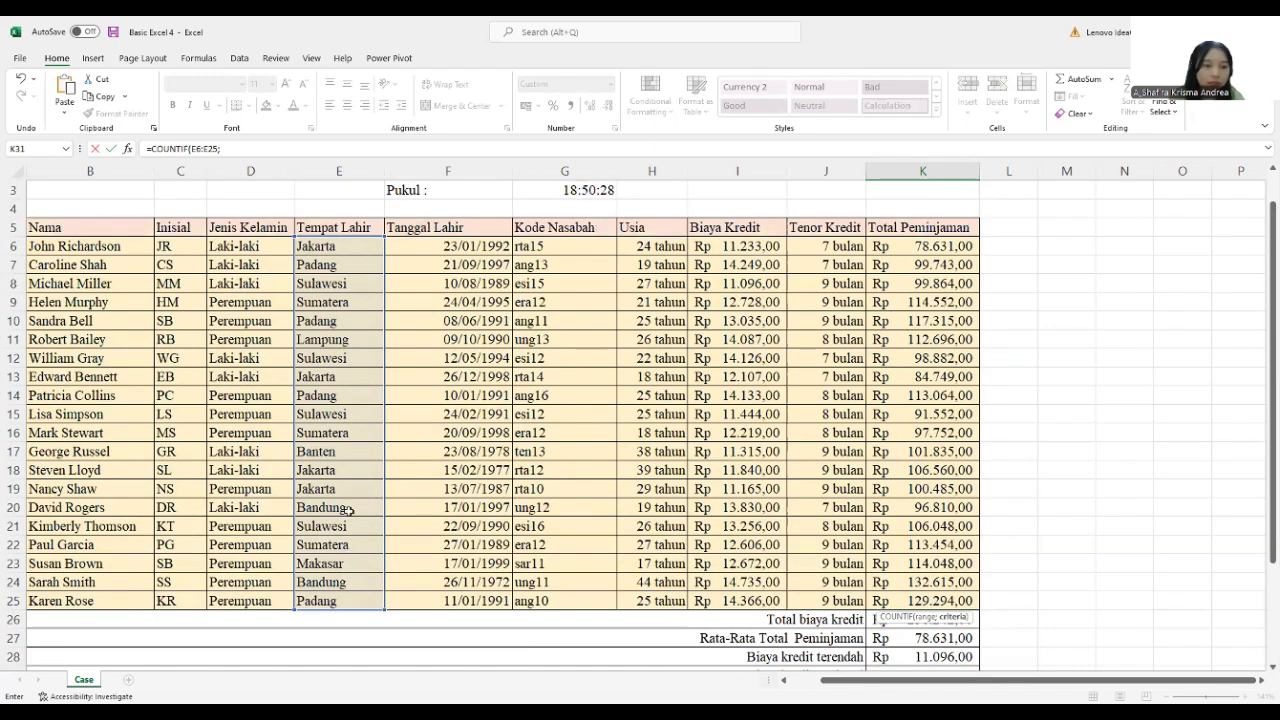
click(355, 248)
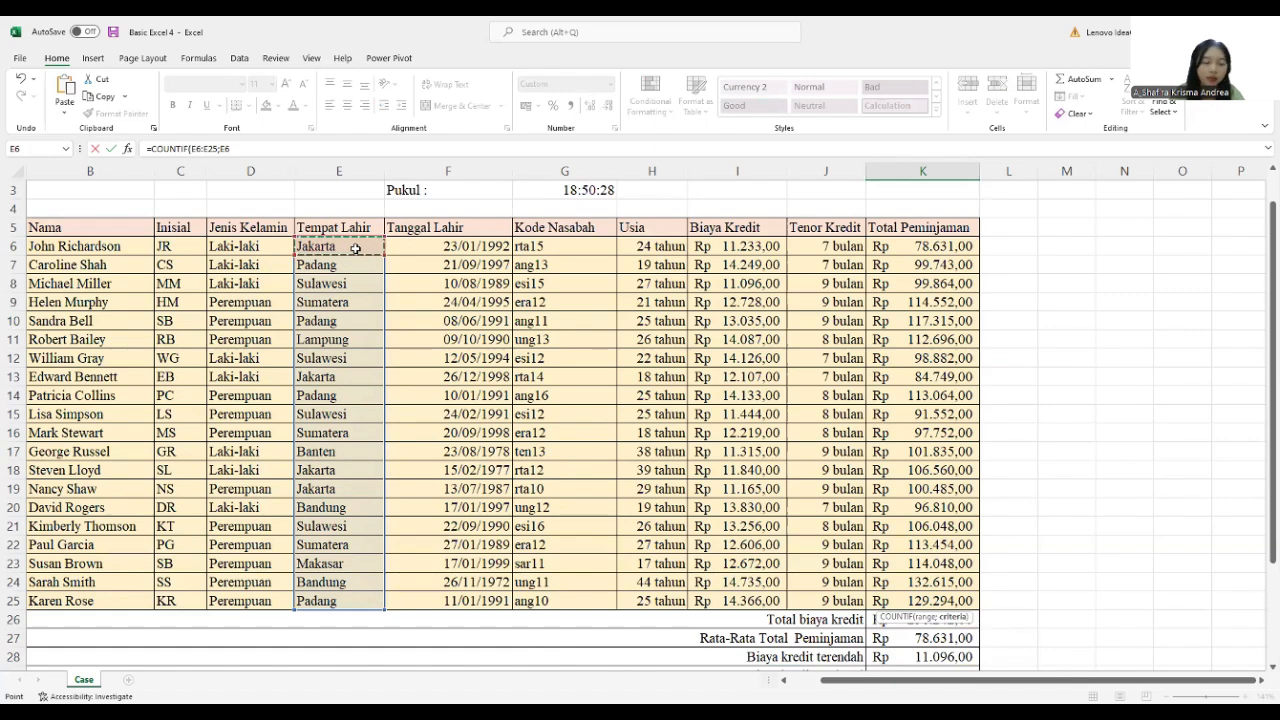
scroll(390, 255, down, 3)
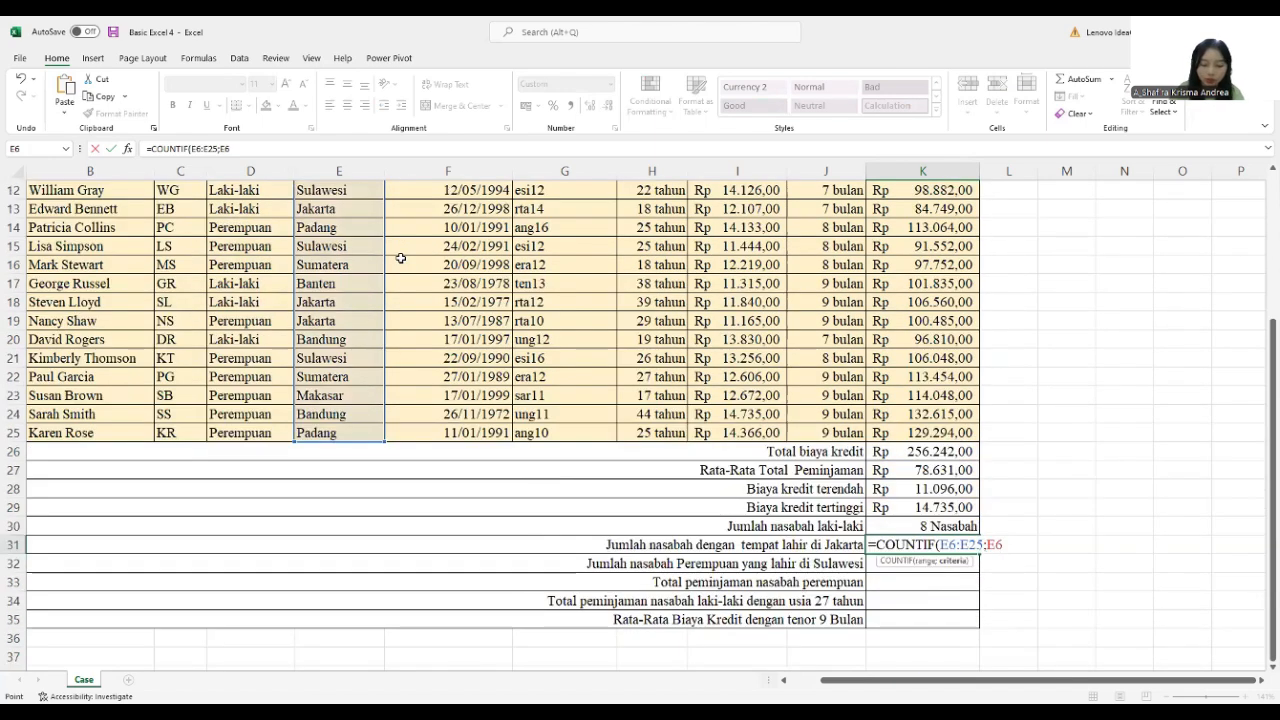
text())
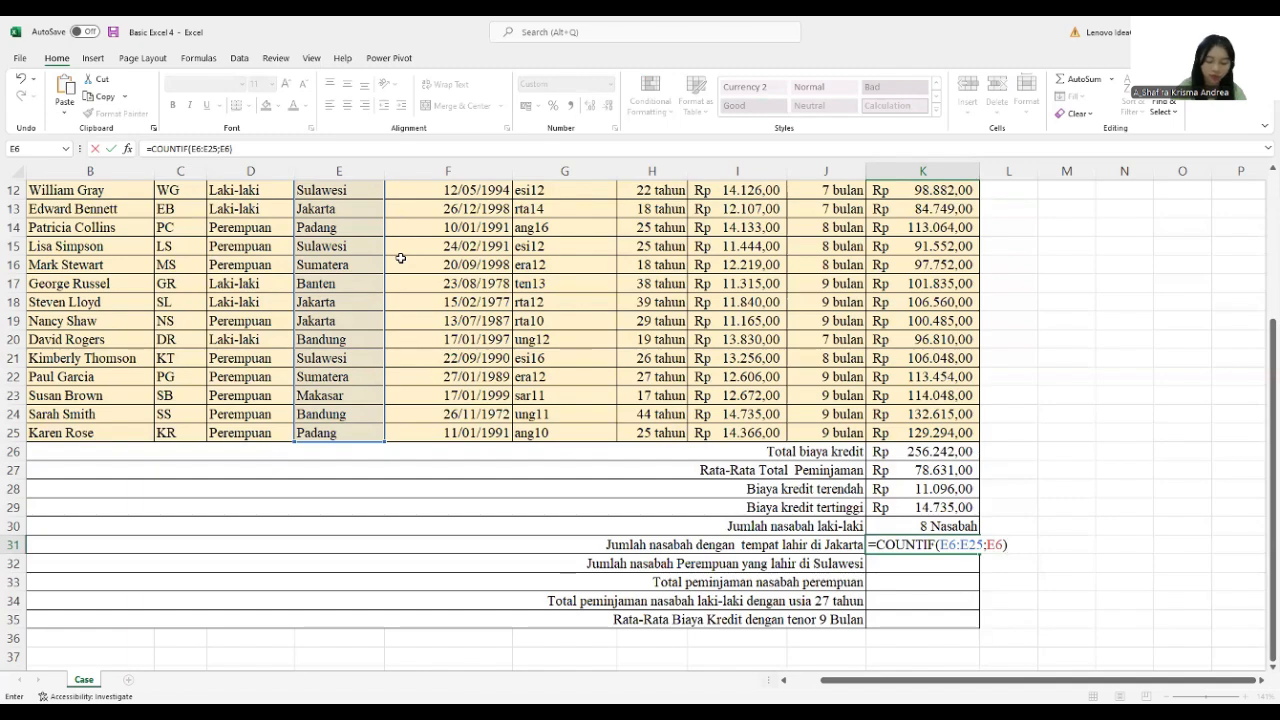
key(Return)
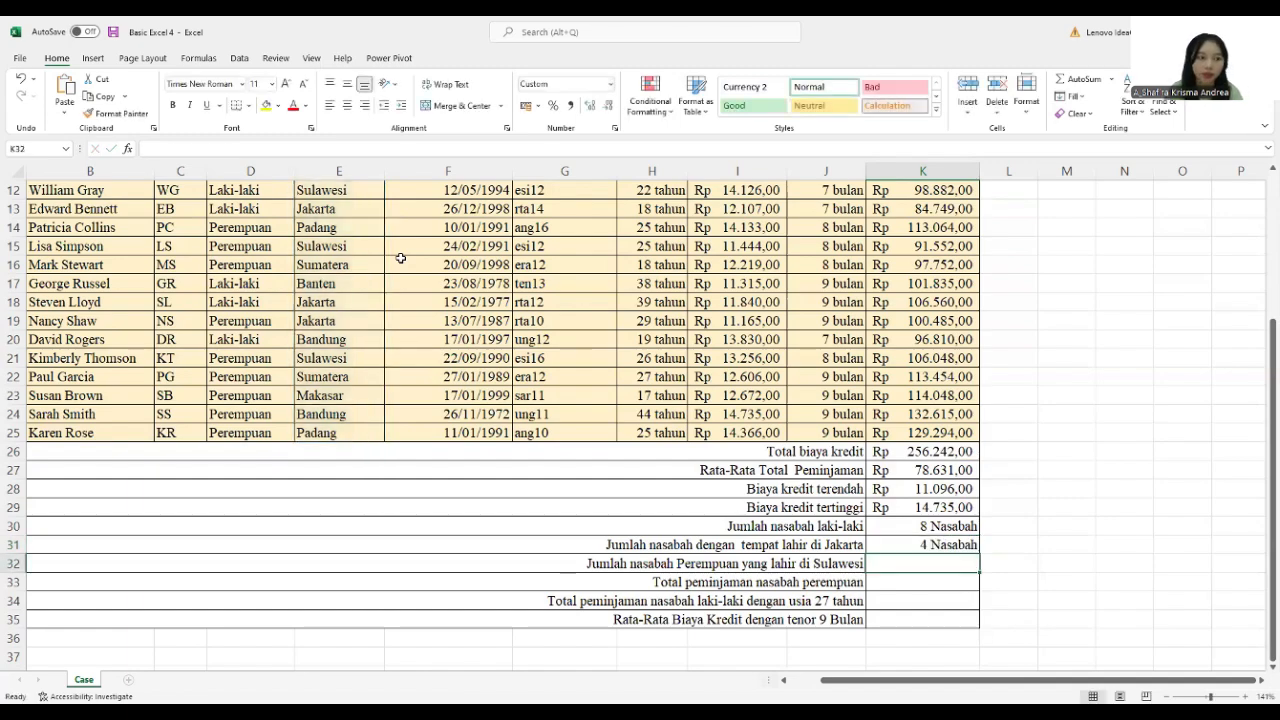
- Start a COUNTIFS formula in K32 for female customers born in Sulawesi, with Jenis Kelamin cell D6 beginning the first criteria range
scroll(400, 258, up, 3)
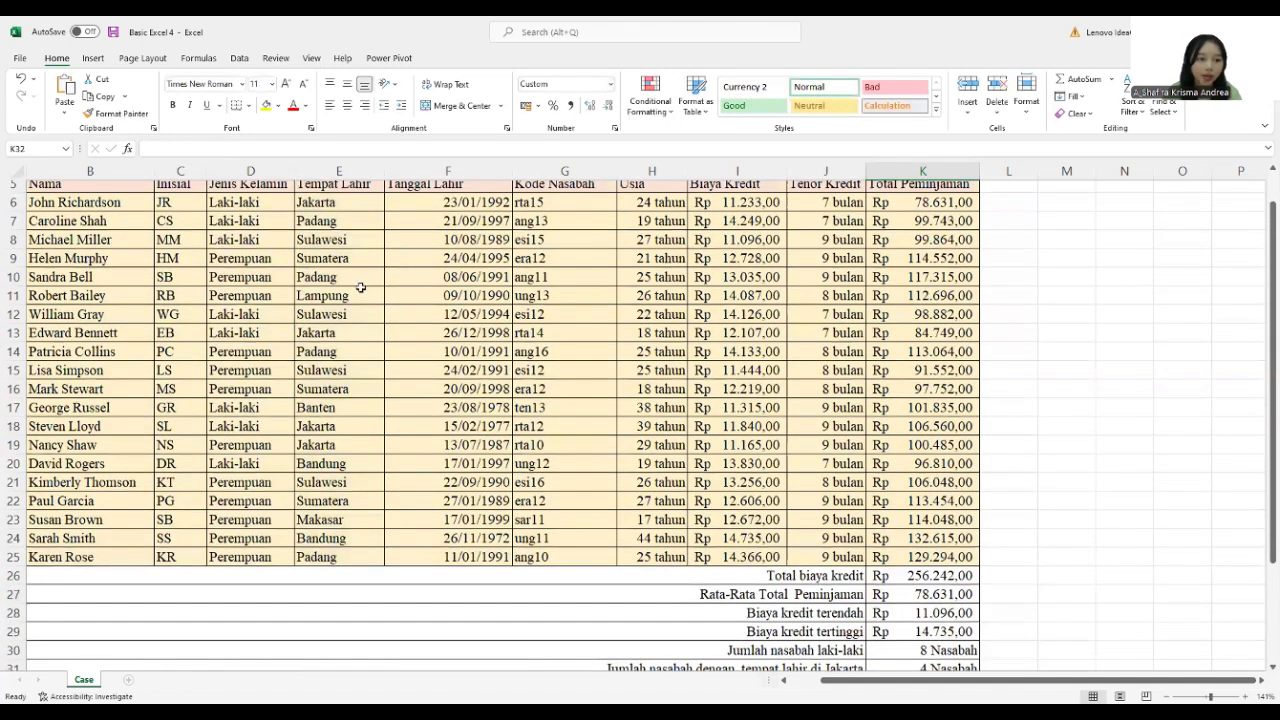
scroll(362, 290, up, 2)
scroll(375, 300, down, 5)
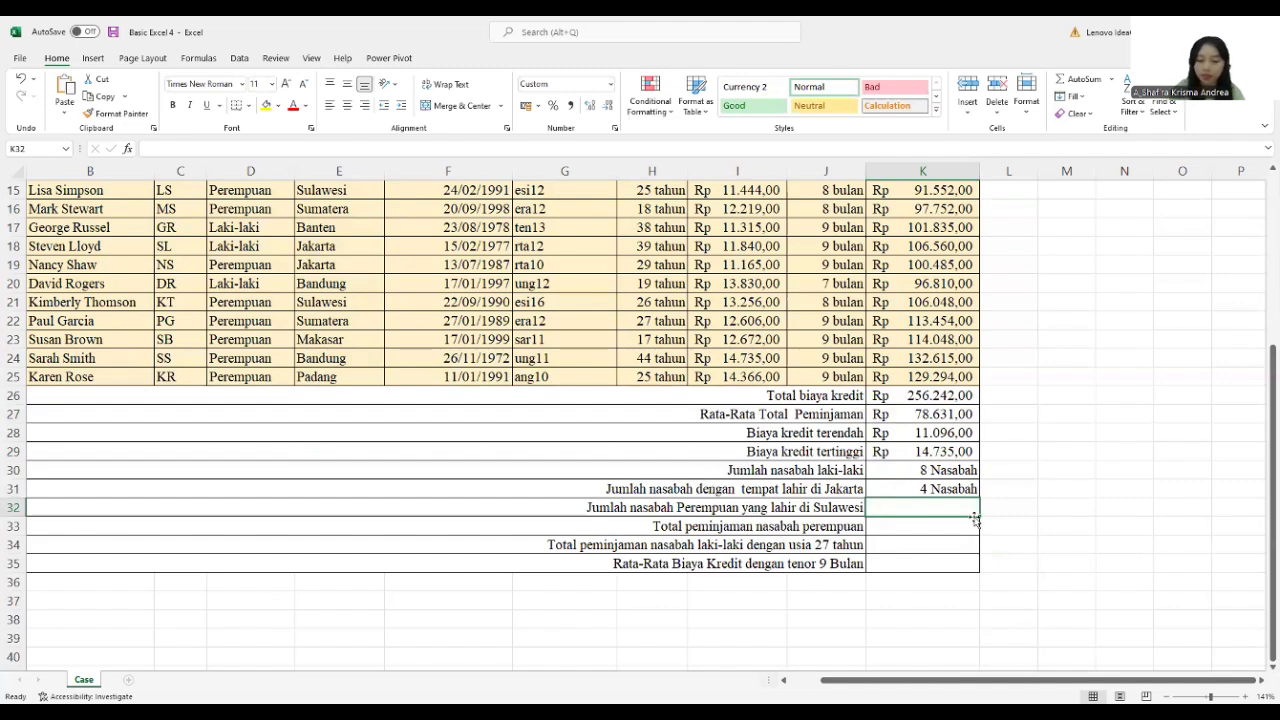
text(=)
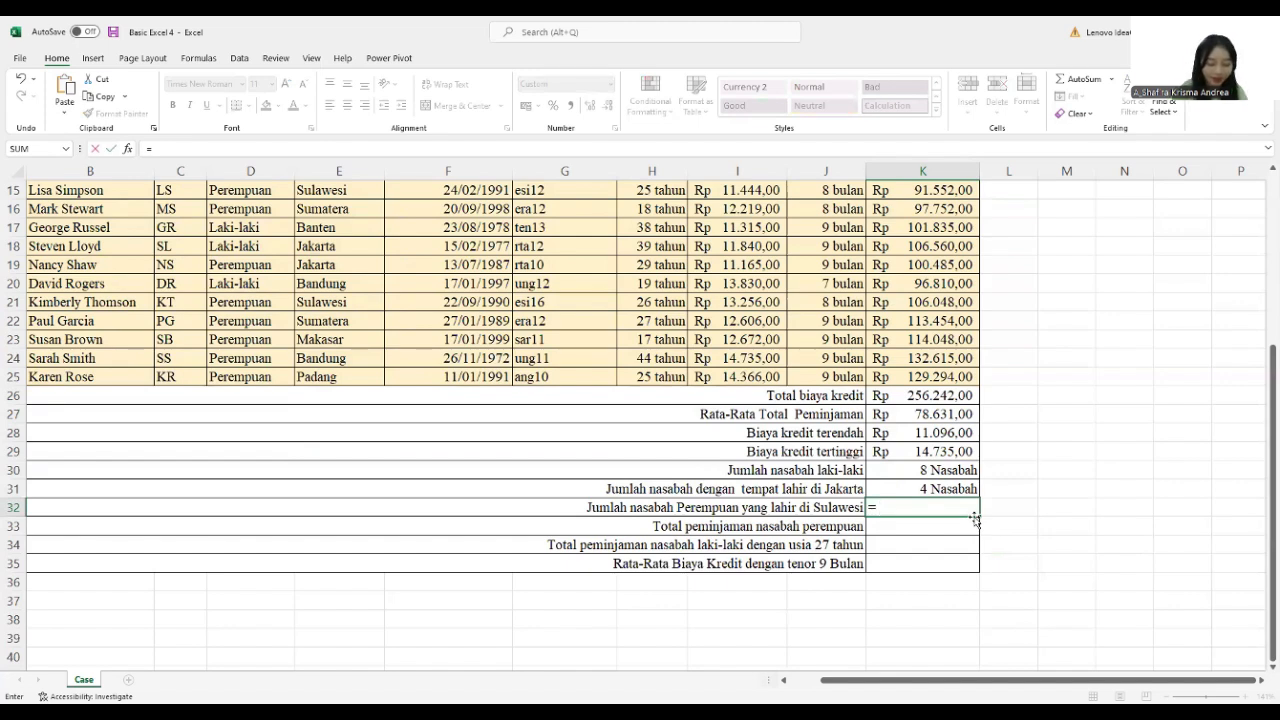
text(C)
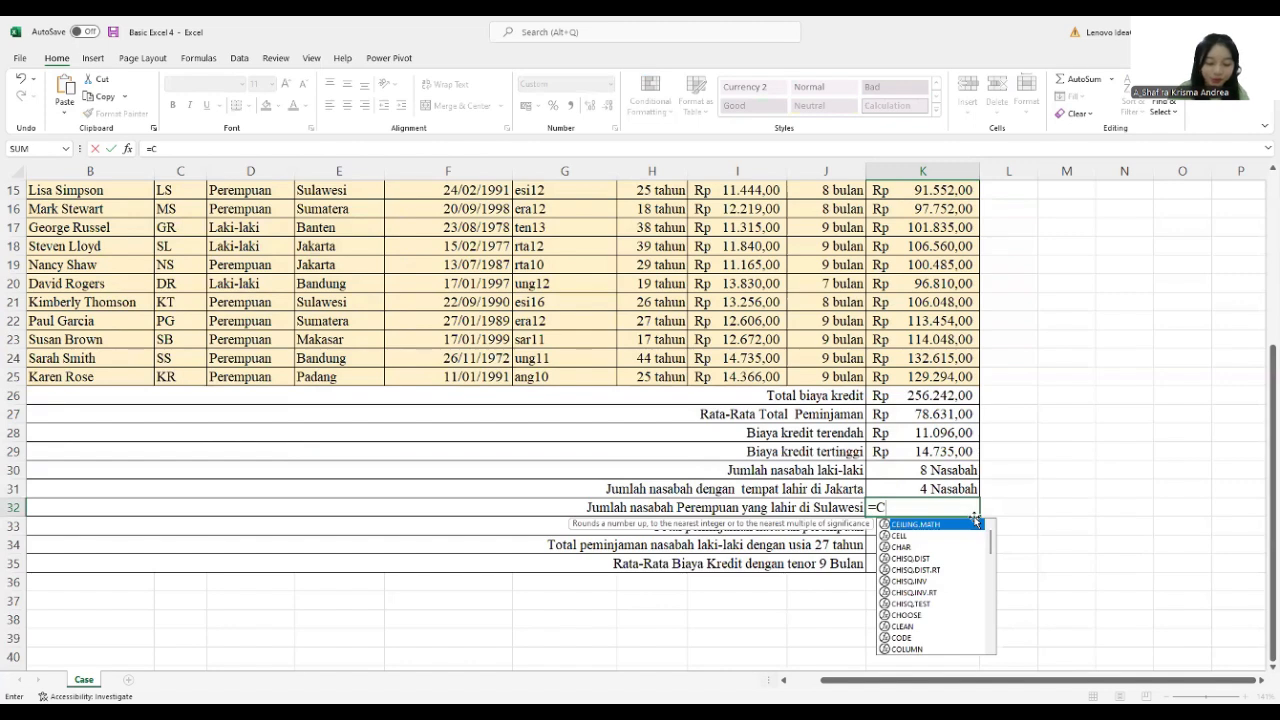
text(OUNTIF)
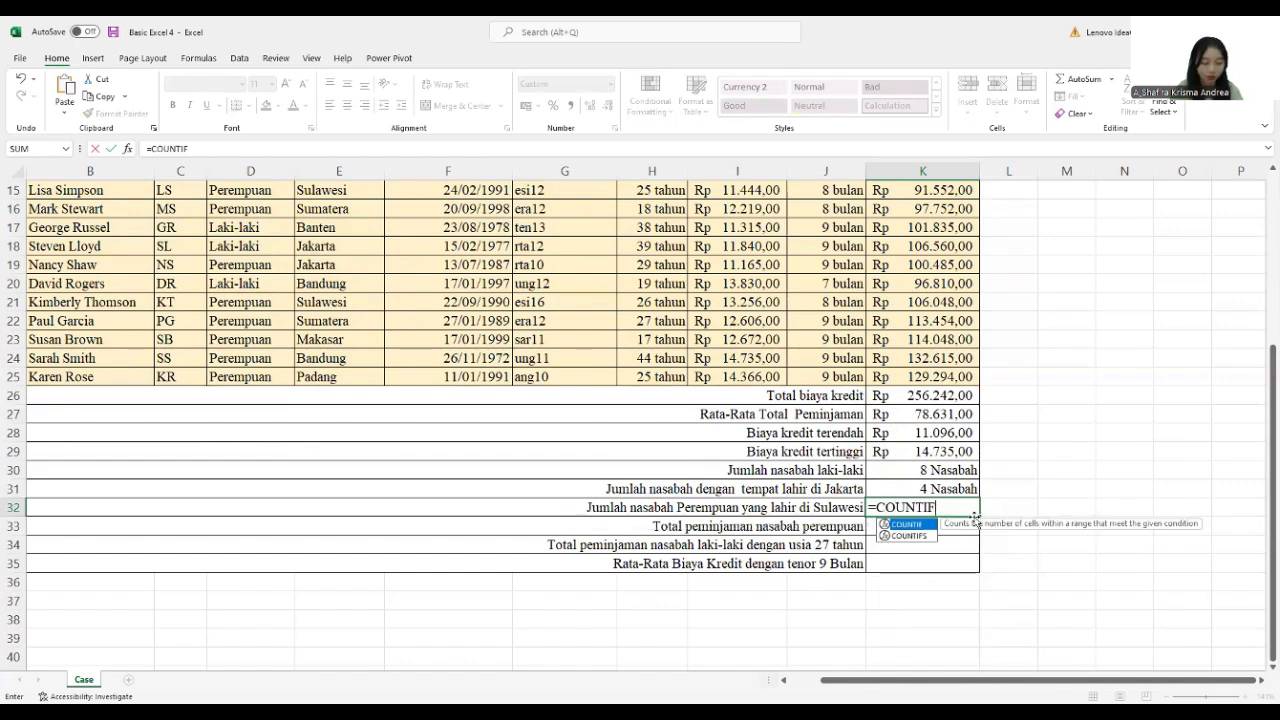
text(S)
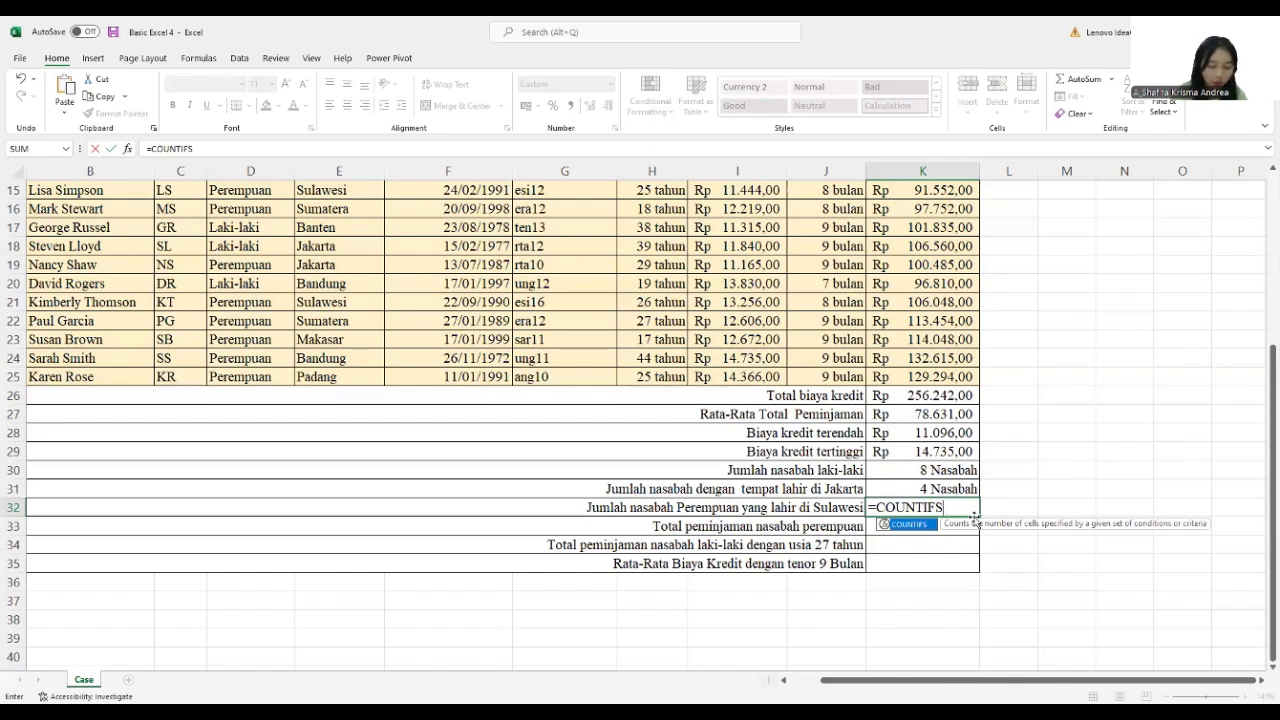
text(()
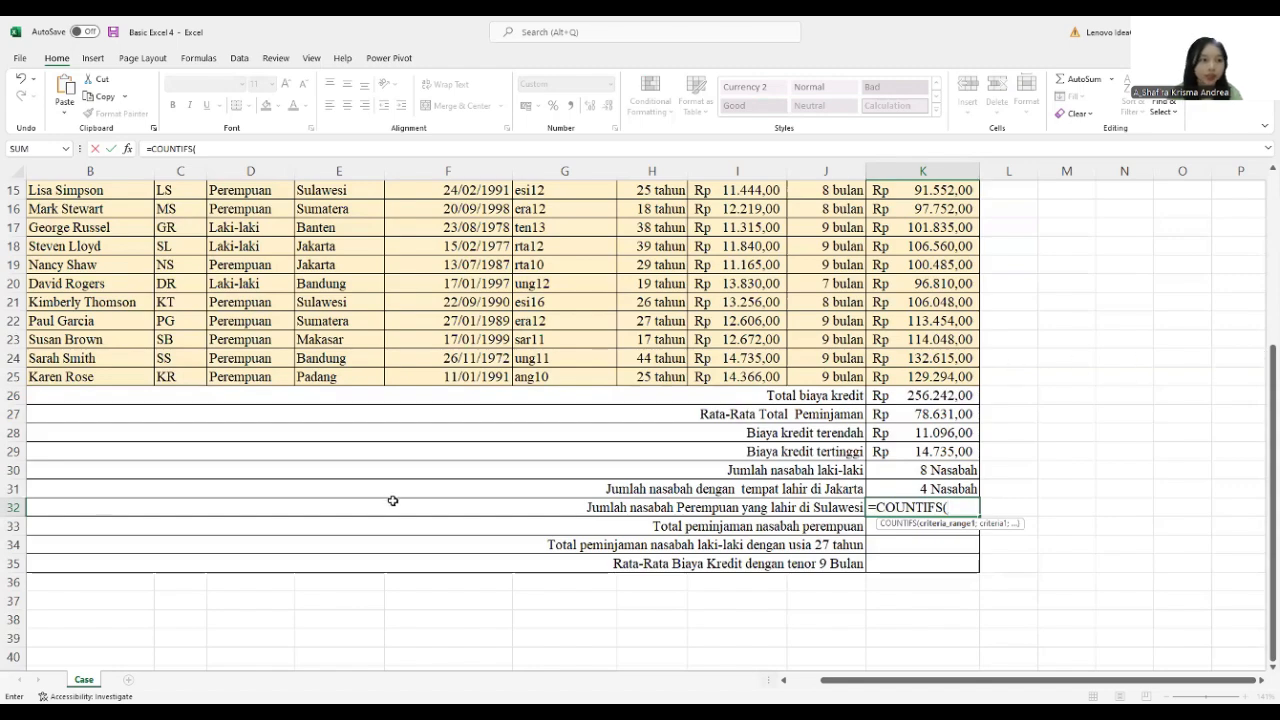
scroll(390, 500, up, 5)
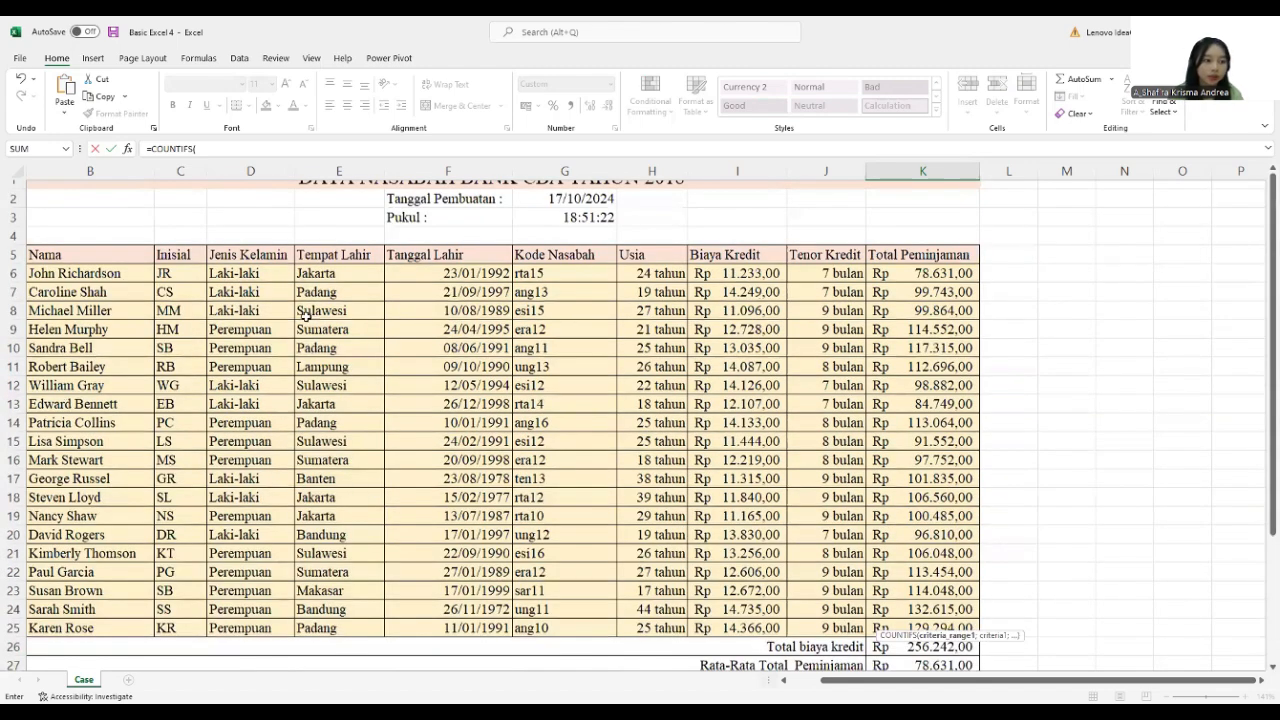
scroll(306, 317, up, 1)
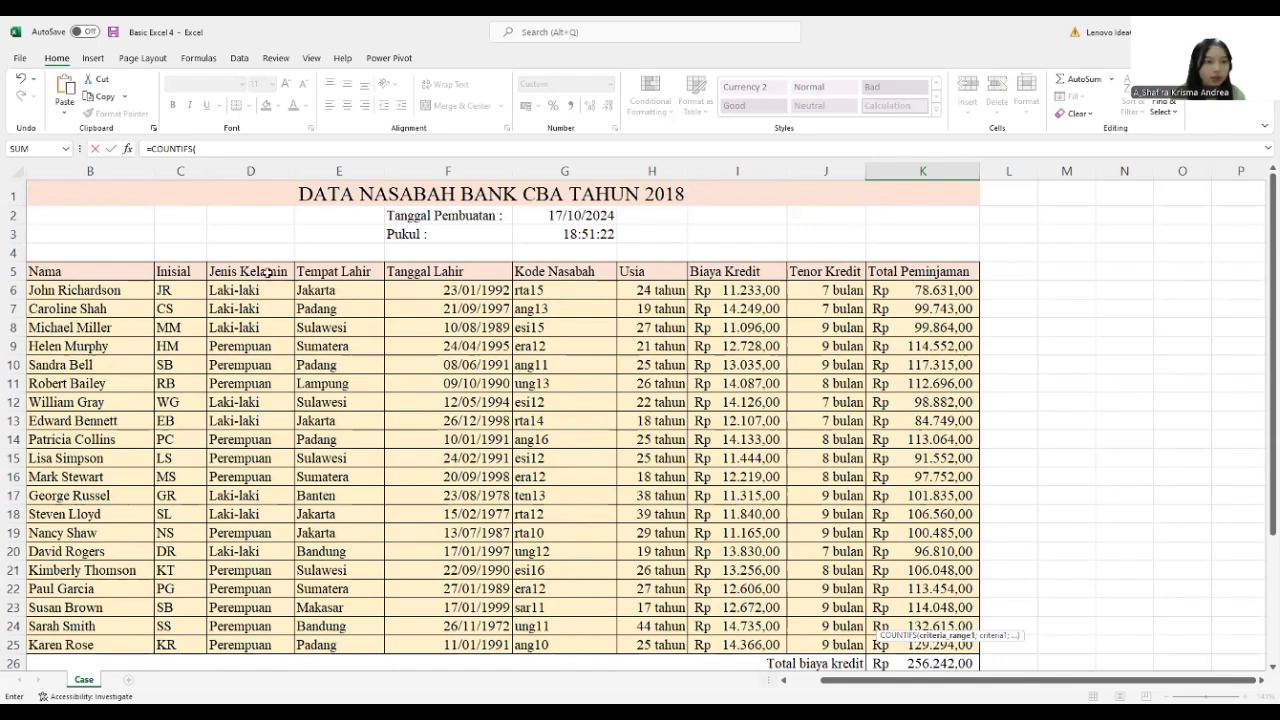
click(240, 291)
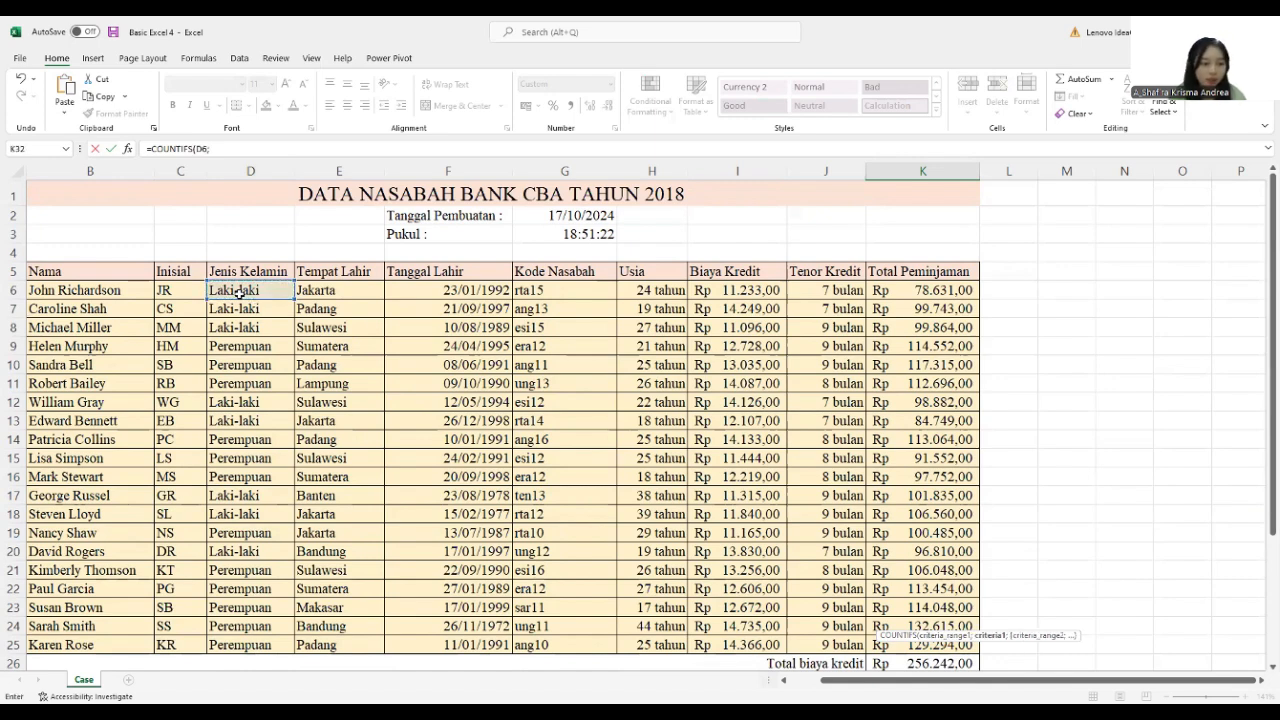
text(;)
scroll(245, 578, down, 1)
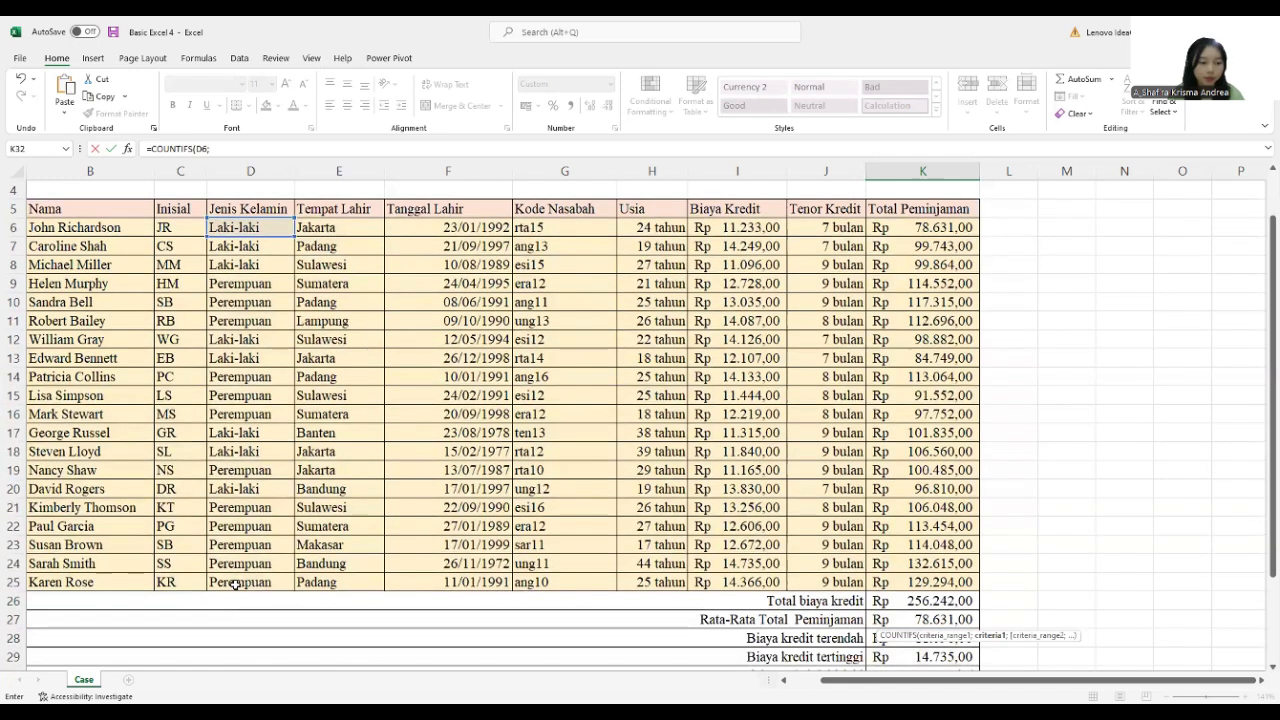
click(237, 585)
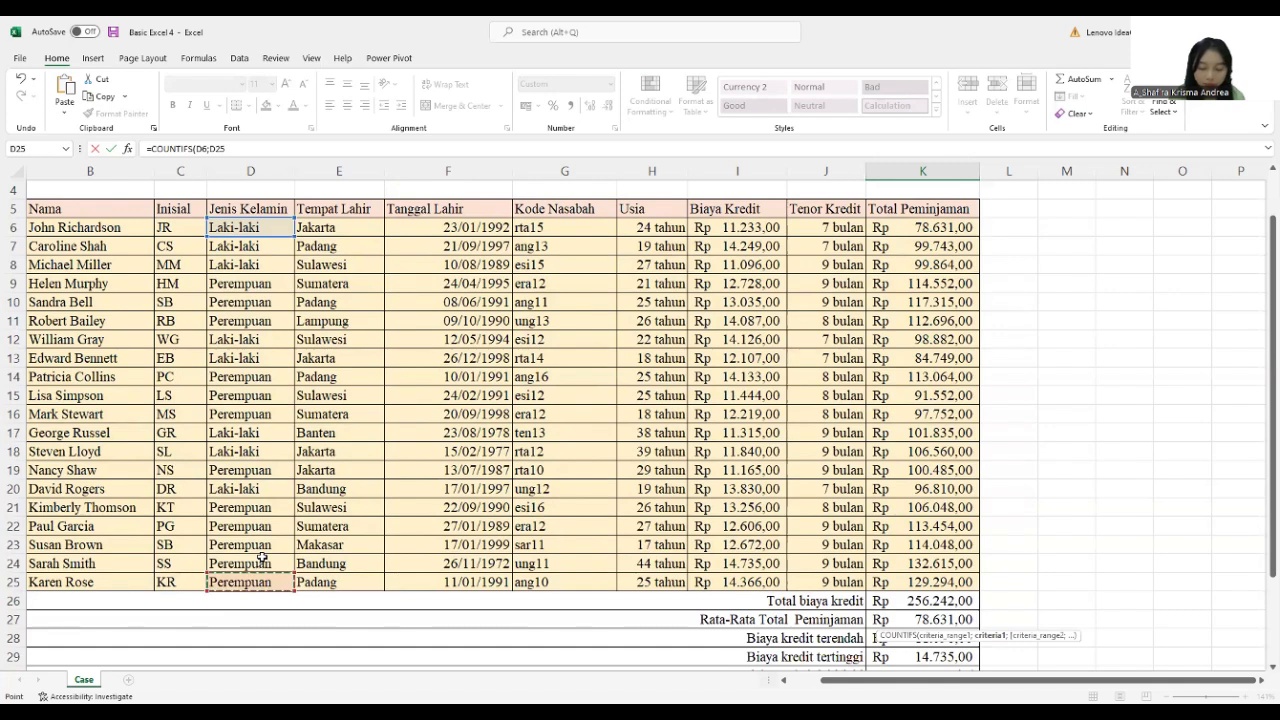
key(F8)
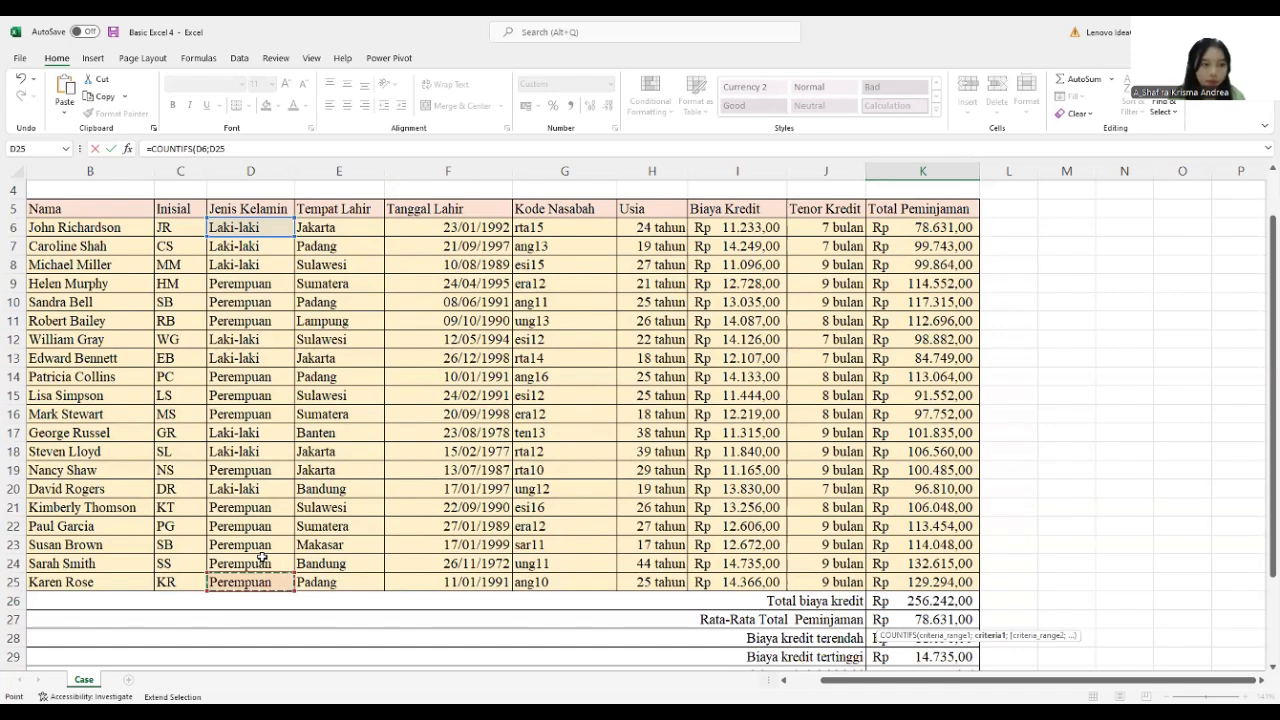
key(BackSpace)
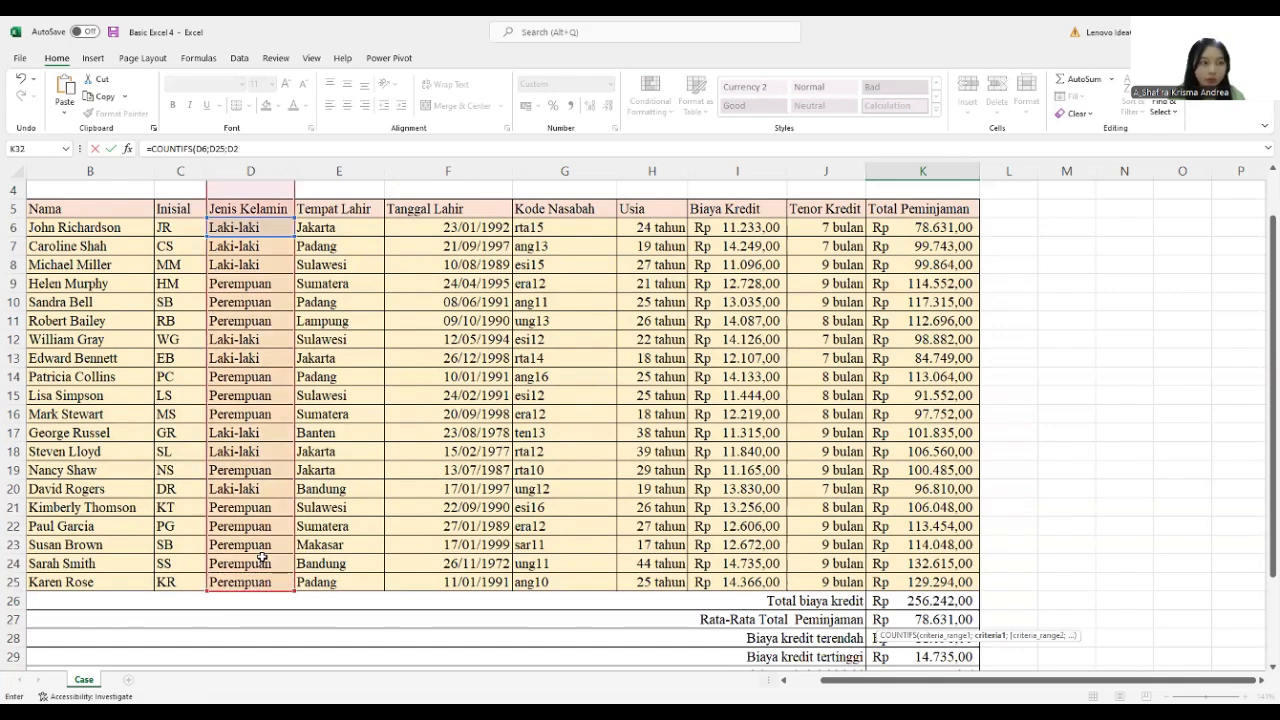
key(BackSpace)
key(BackSpace)
key(BackSpace)
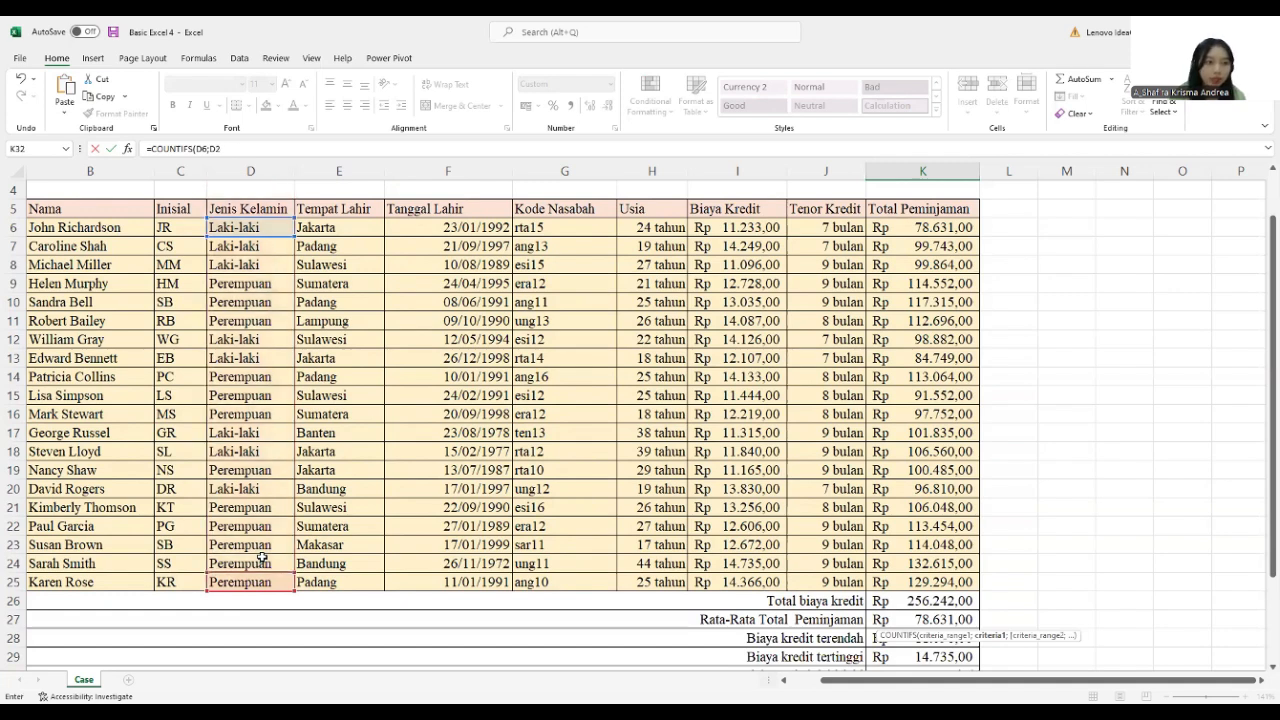
key(BackSpace)
key(BackSpace)
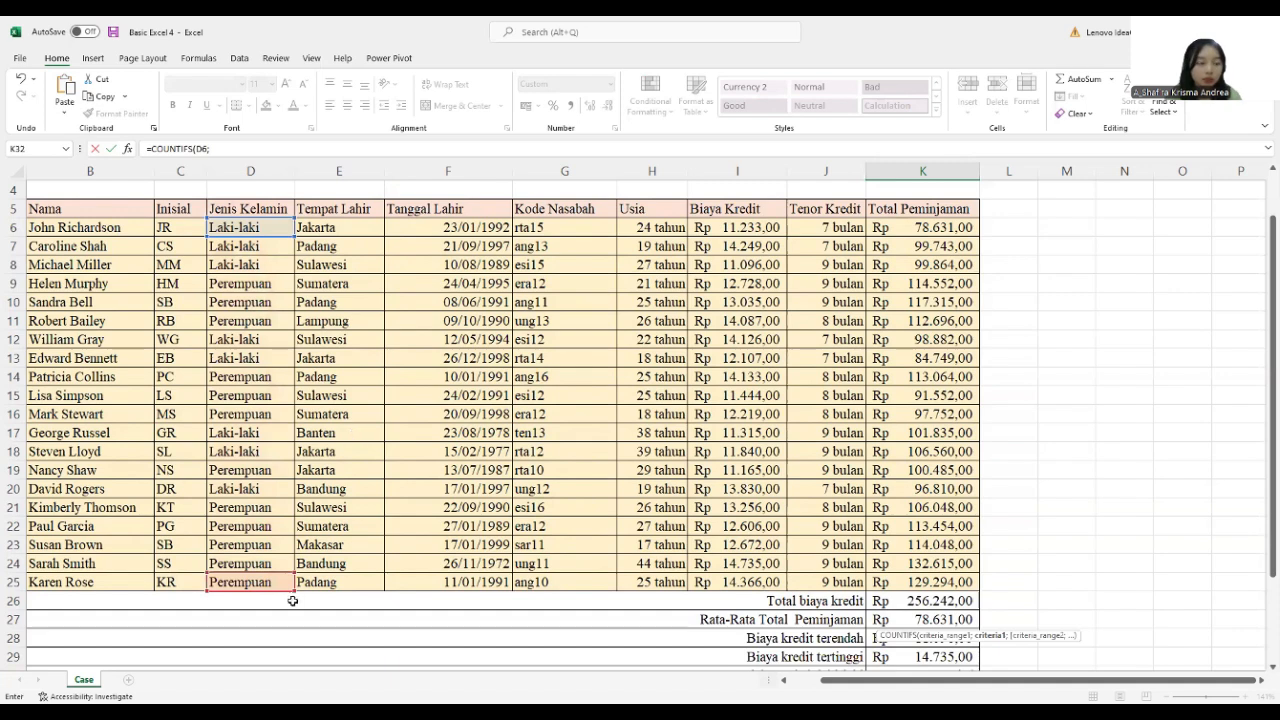
key(BackSpace)
- Extend the K32 formula's first criteria range to D6:D25 and use the Perempuan cell D11 as its criterion
text(:)
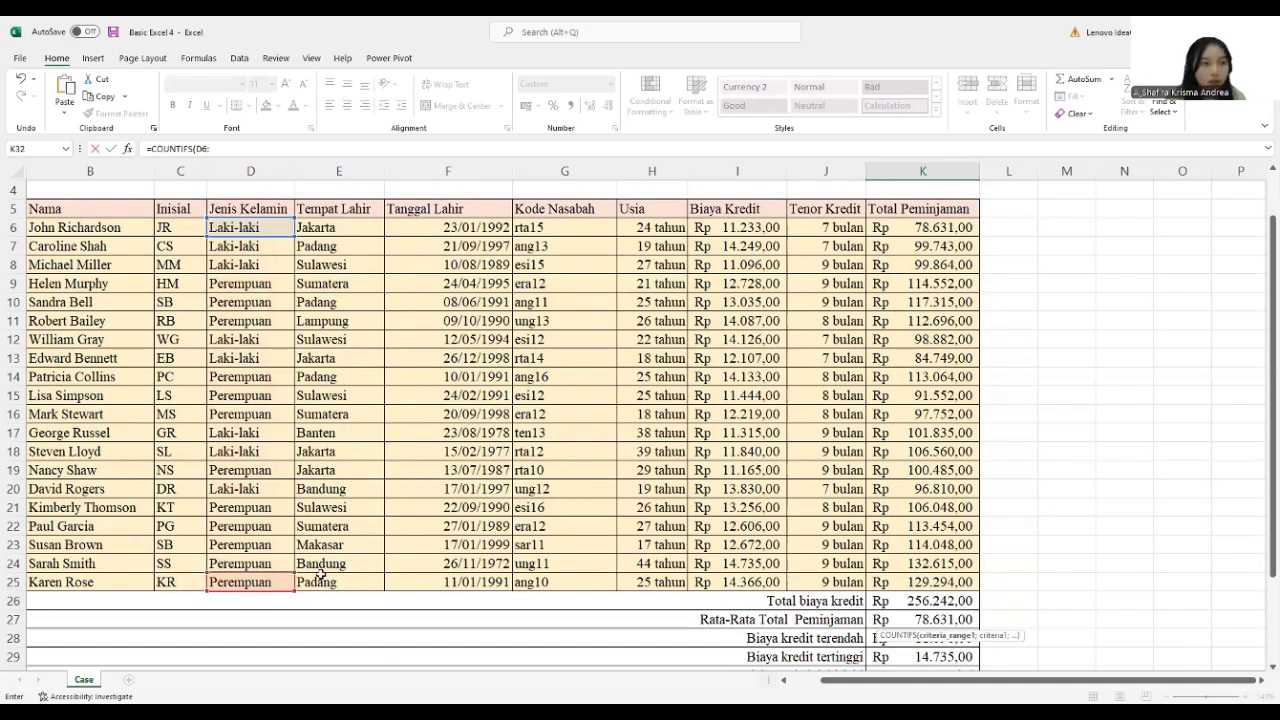
click(226, 588)
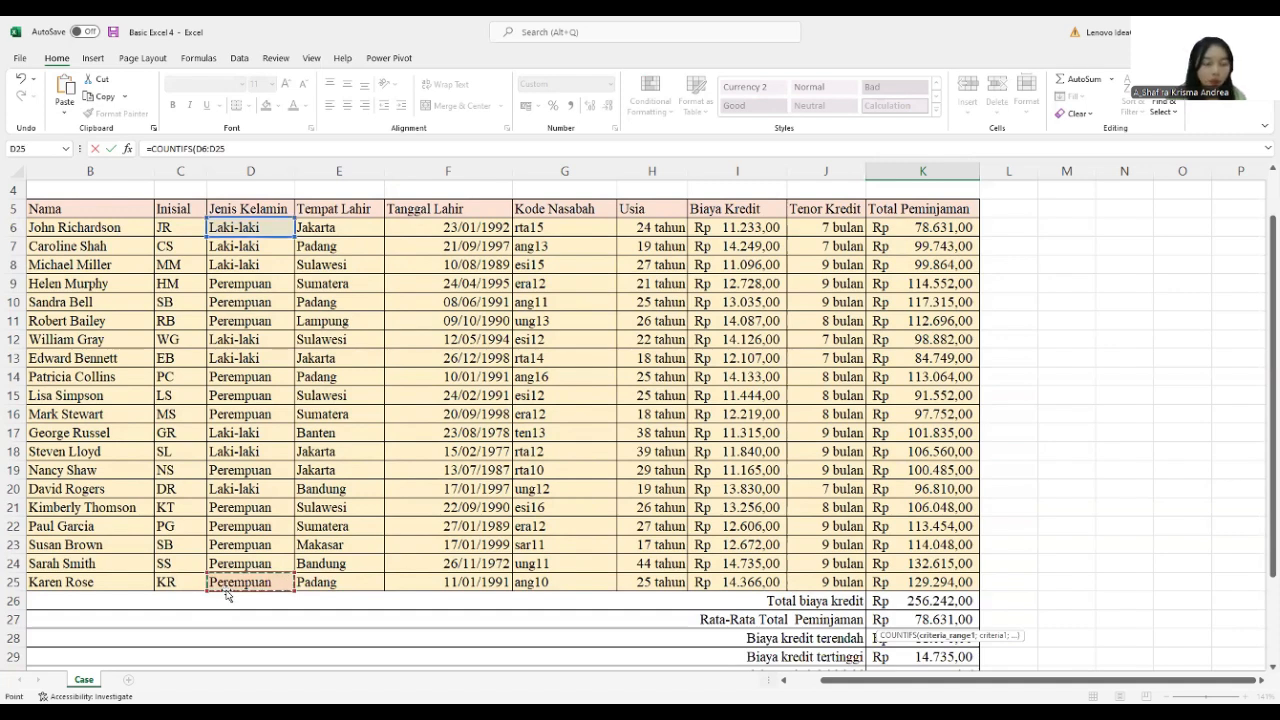
text(;)
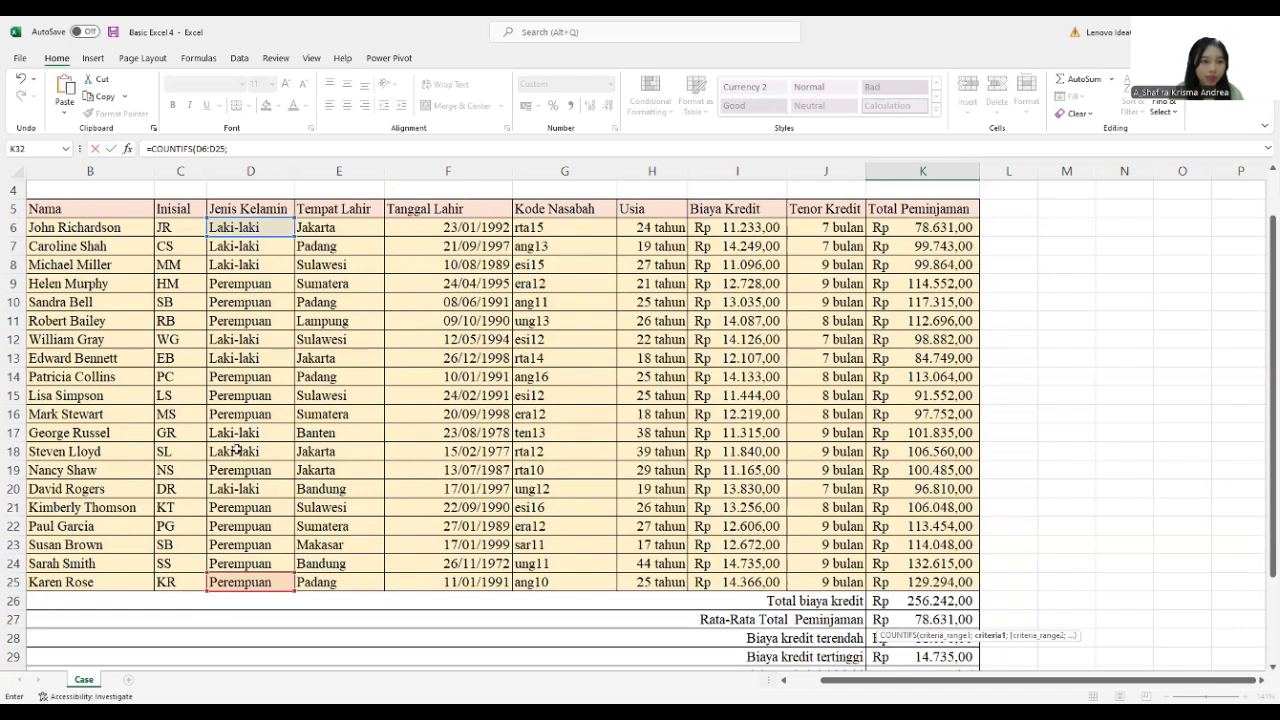
click(270, 320)
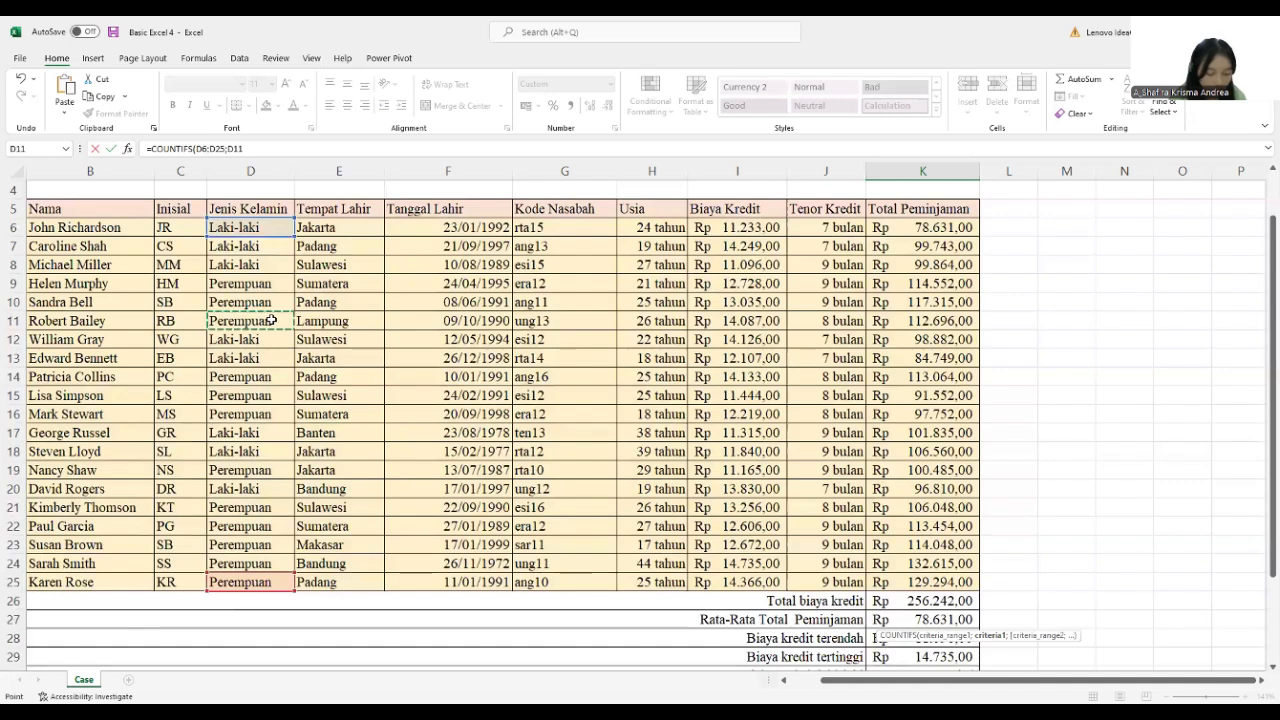
text(;)
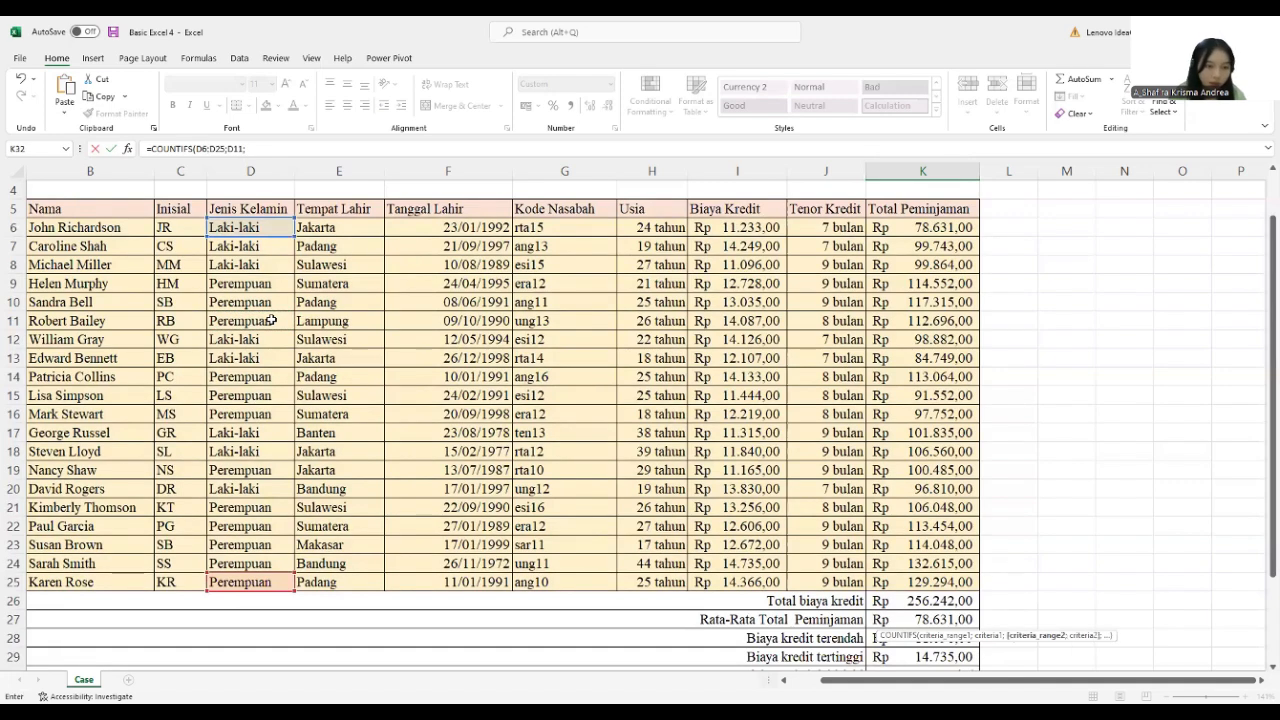
- Complete the K32 COUNTIFS formula with Tempat Lahir cells E6:E25 as the second range and the Sulawesi cell E15 as its criterion
click(343, 229)
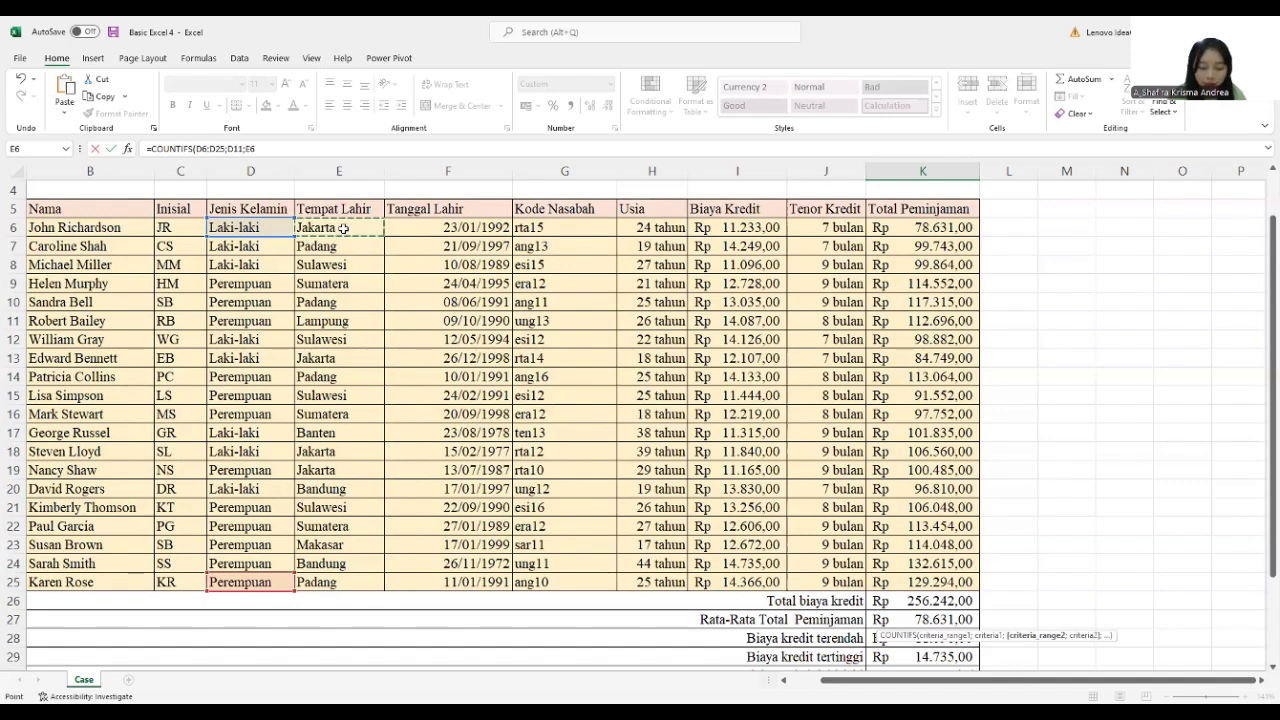
key(F8)
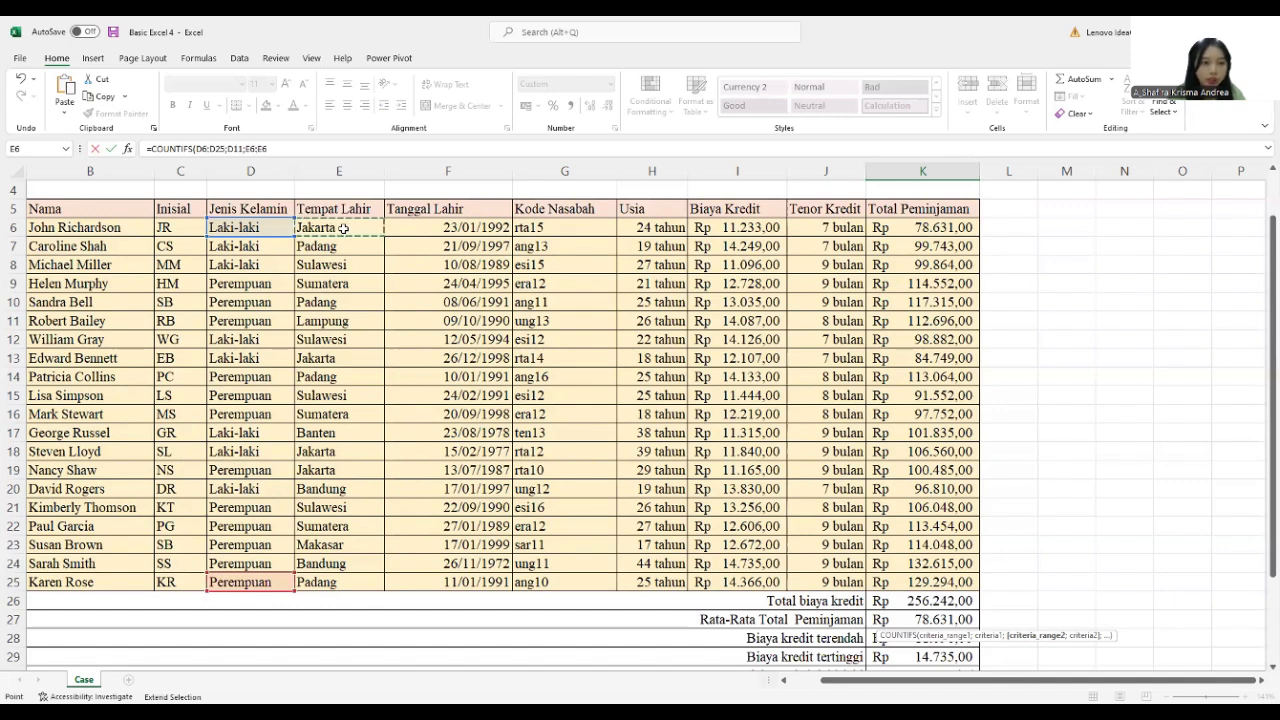
click(322, 584)
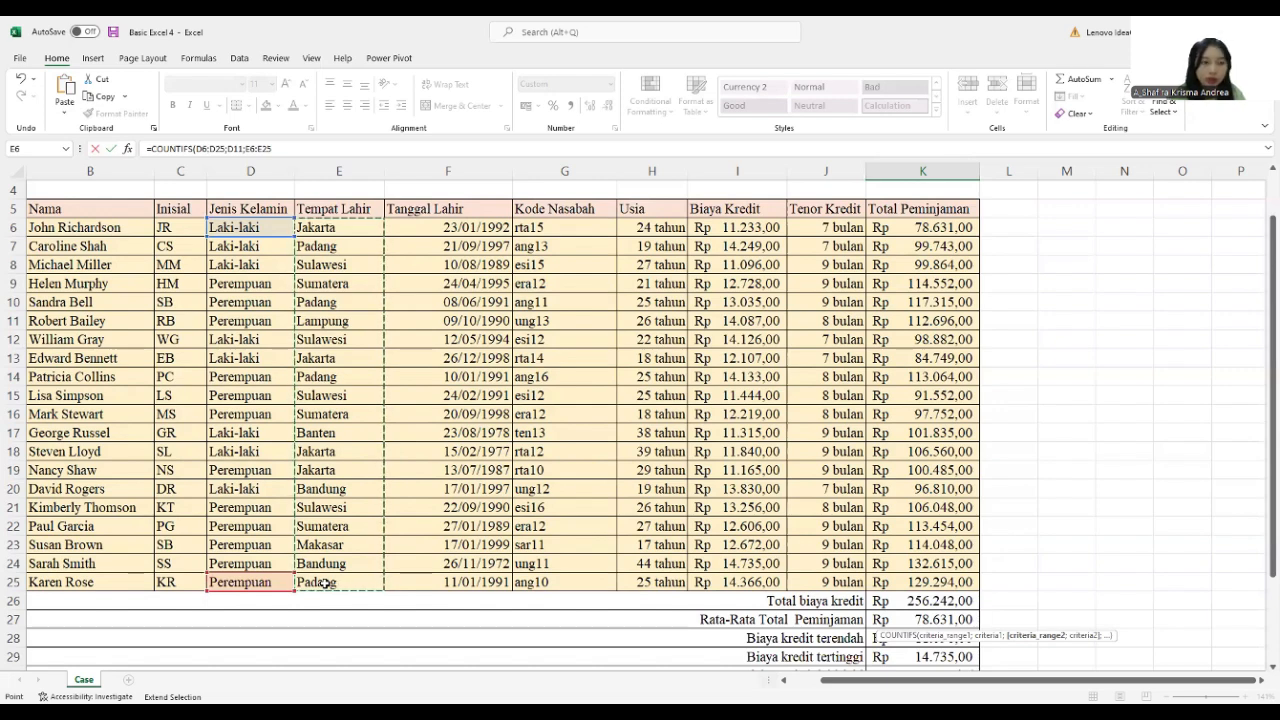
text(;)
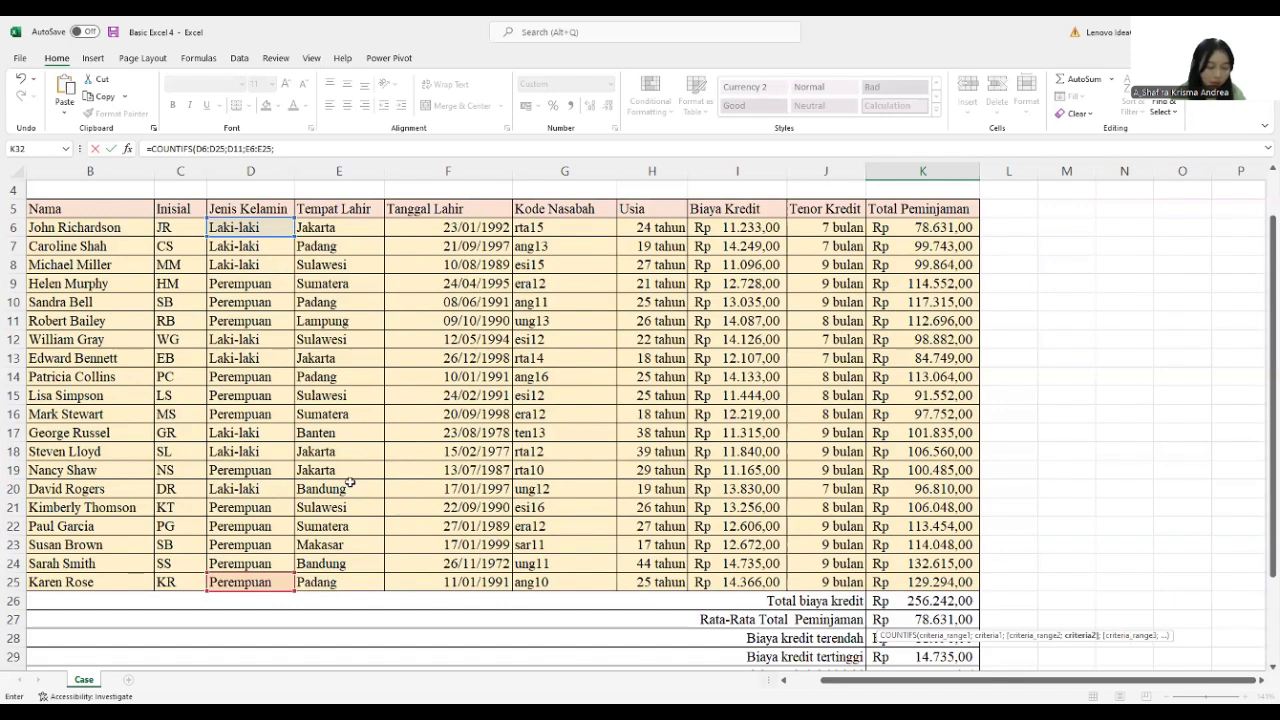
click(332, 397)
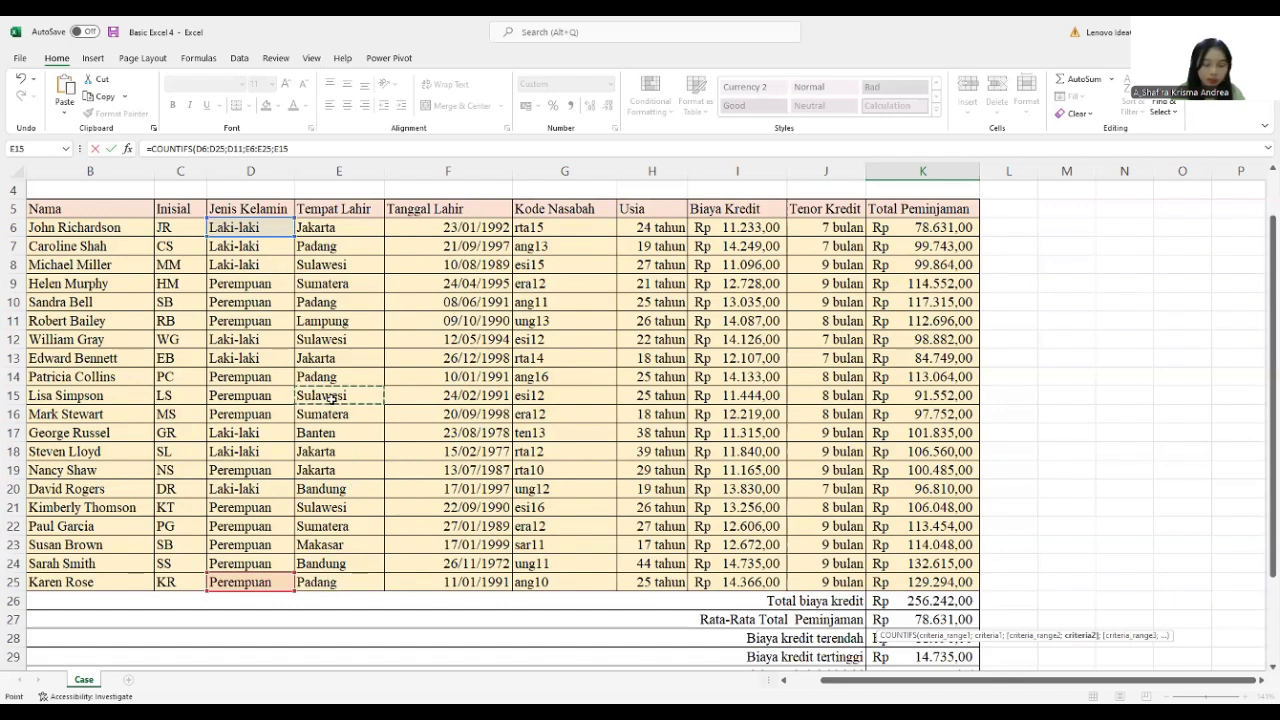
text())
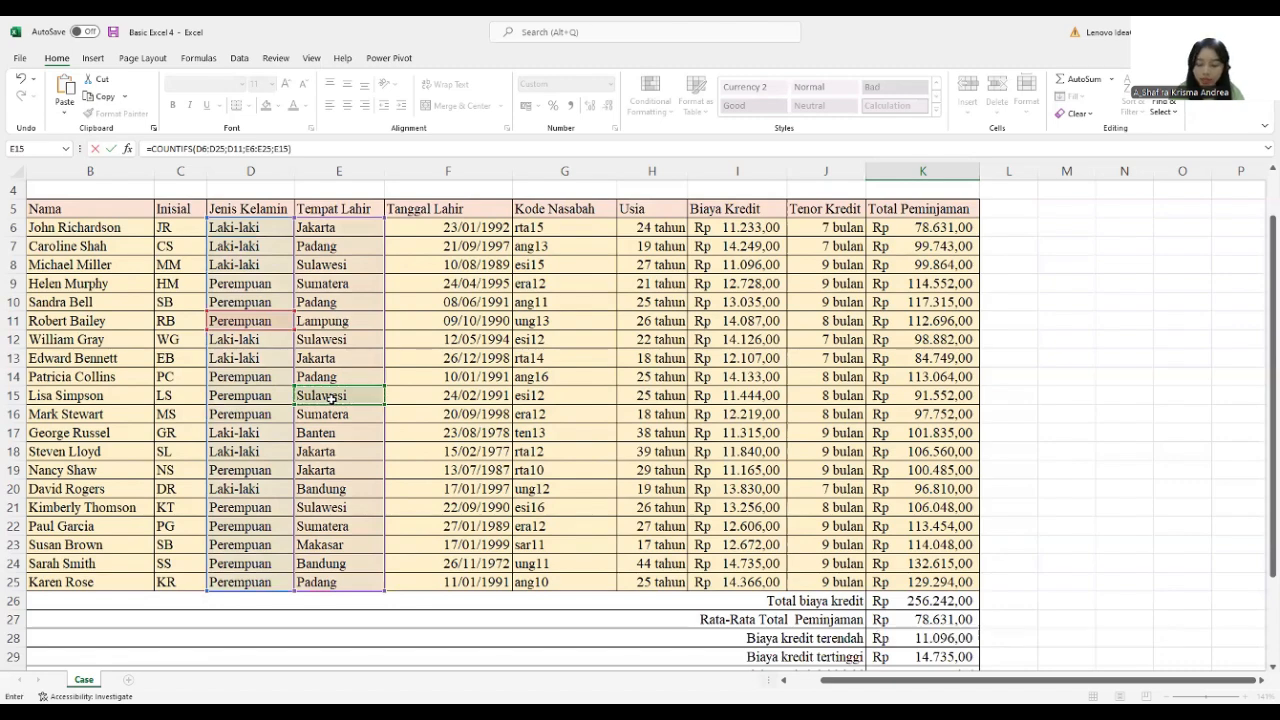
key(Return)
- Start a SUMIF formula in K33 for female customers' total loans, with Jenis Kelamin cell D7 beginning the criteria range
scroll(332, 398, down, 2)
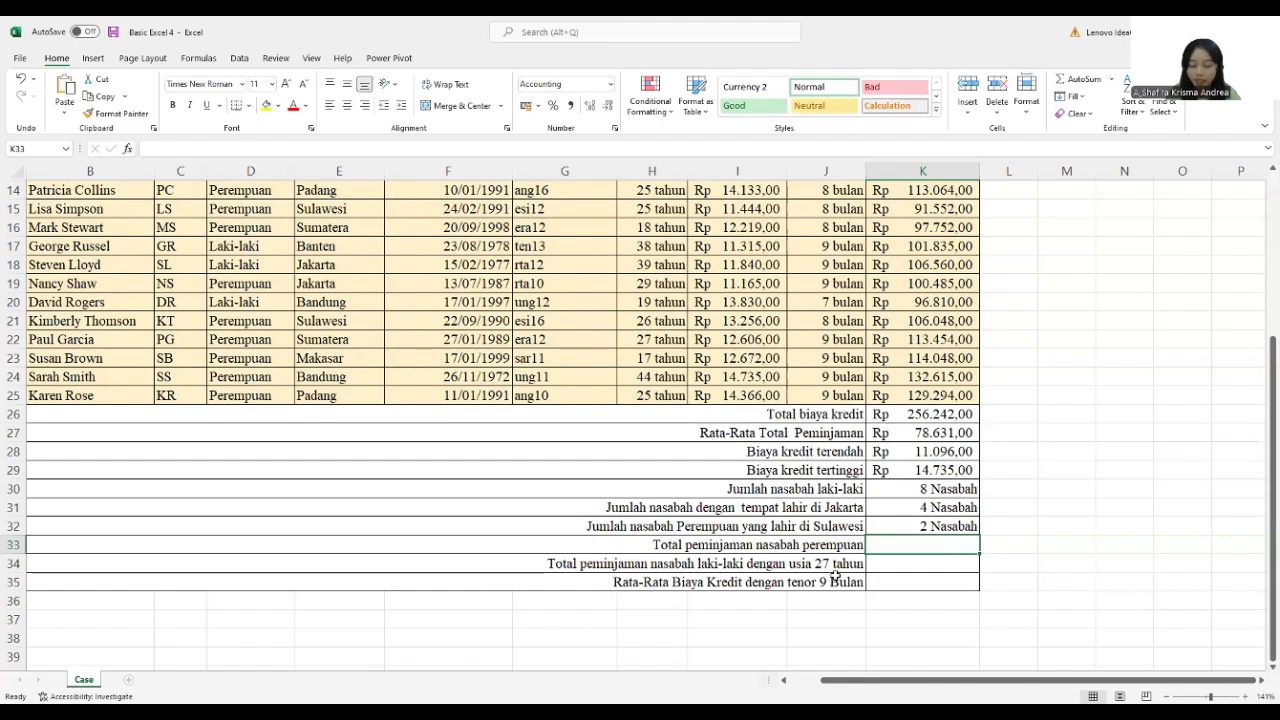
text(=)
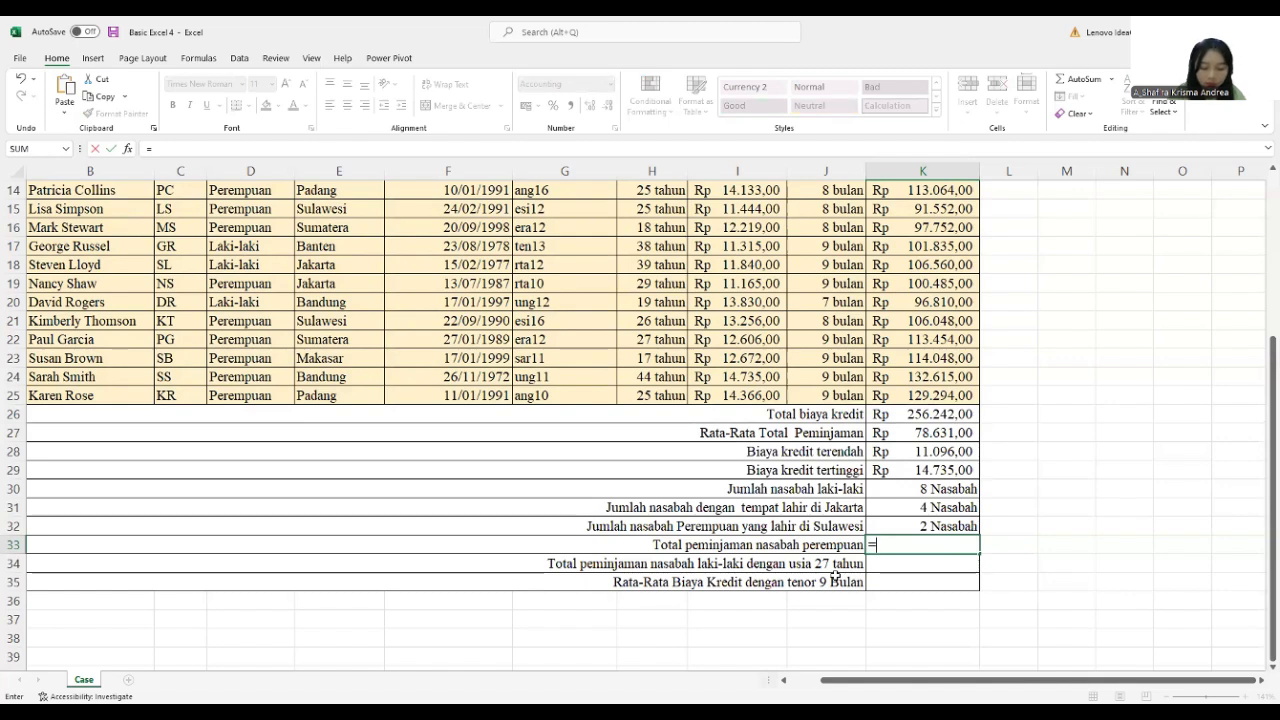
text(SUMIF)
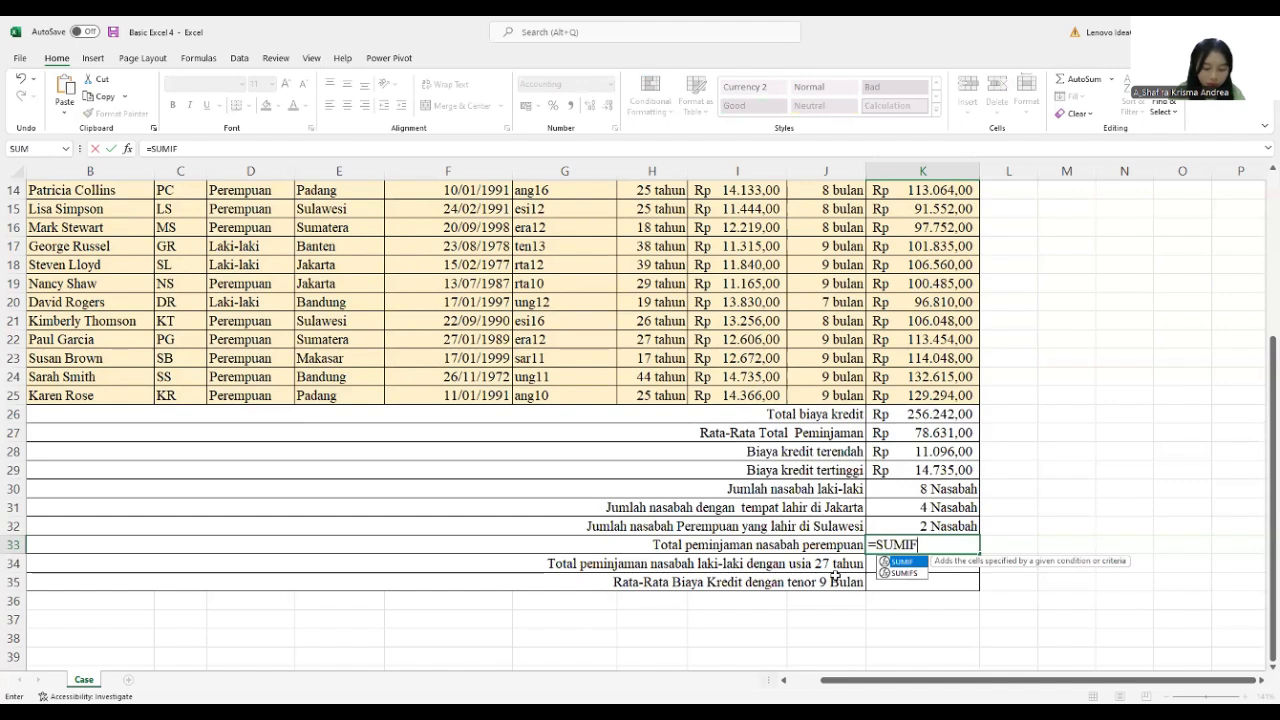
text(()
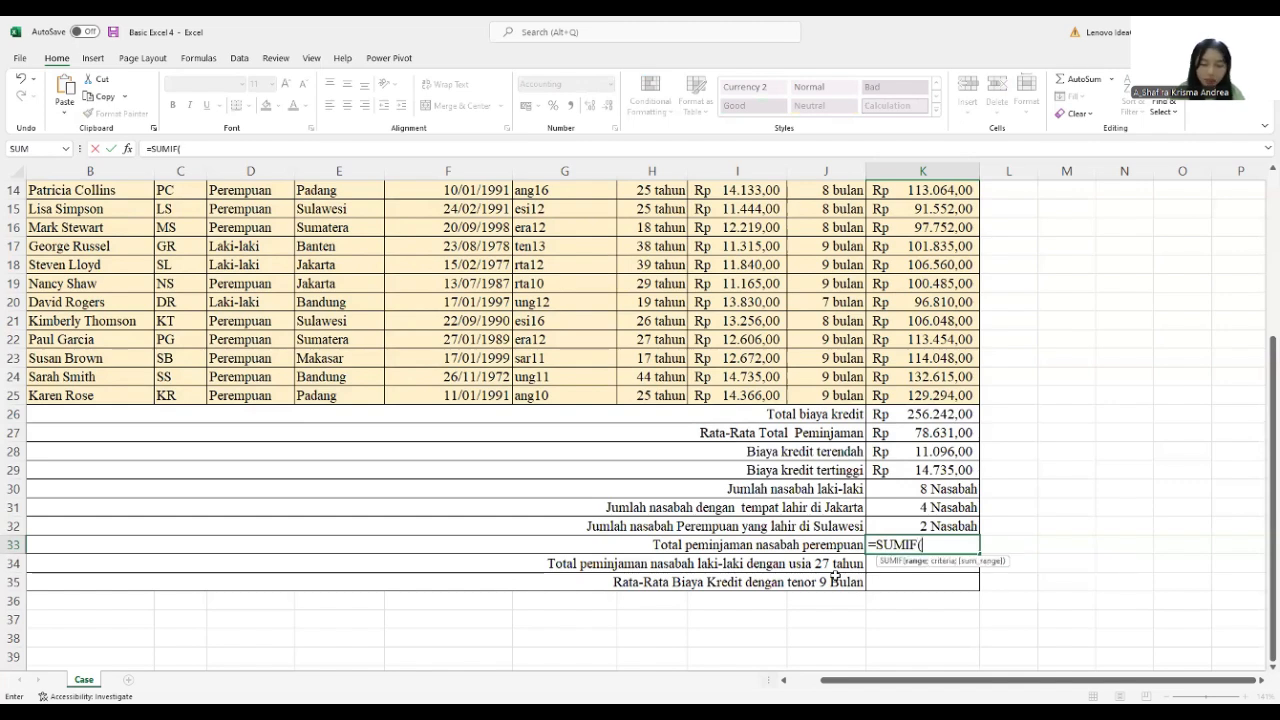
scroll(815, 586, up, 5)
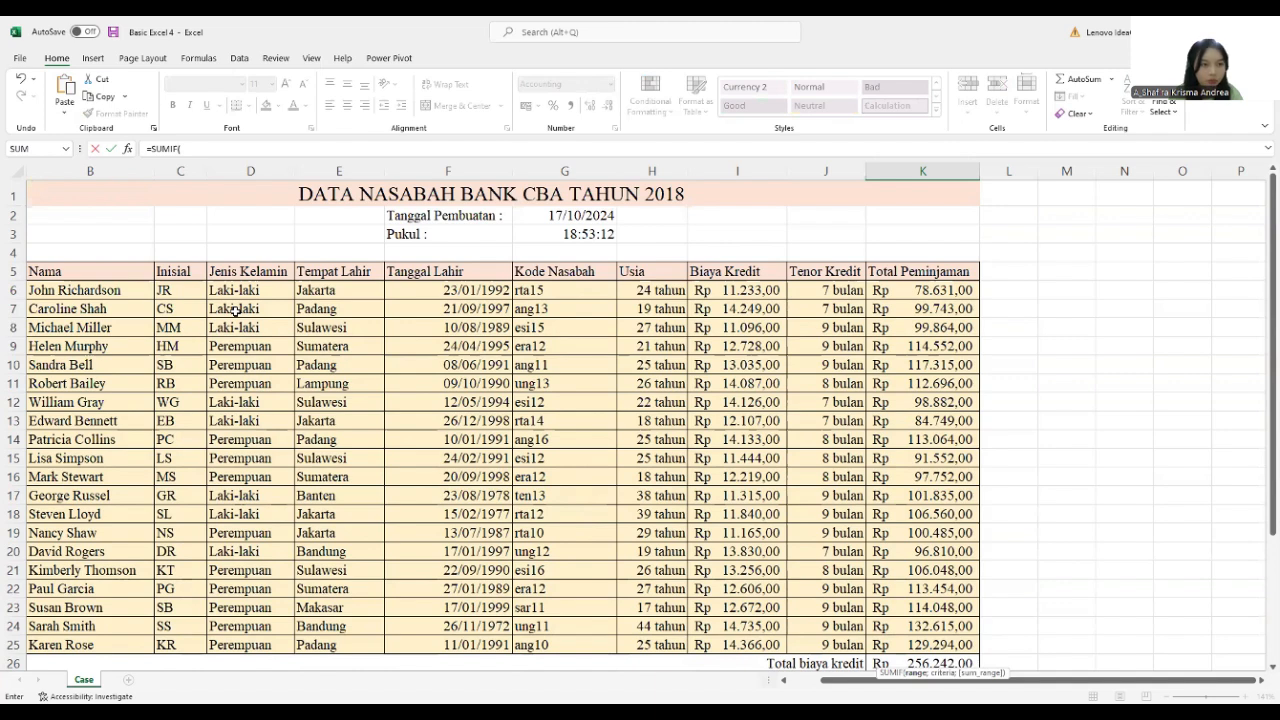
click(234, 311)
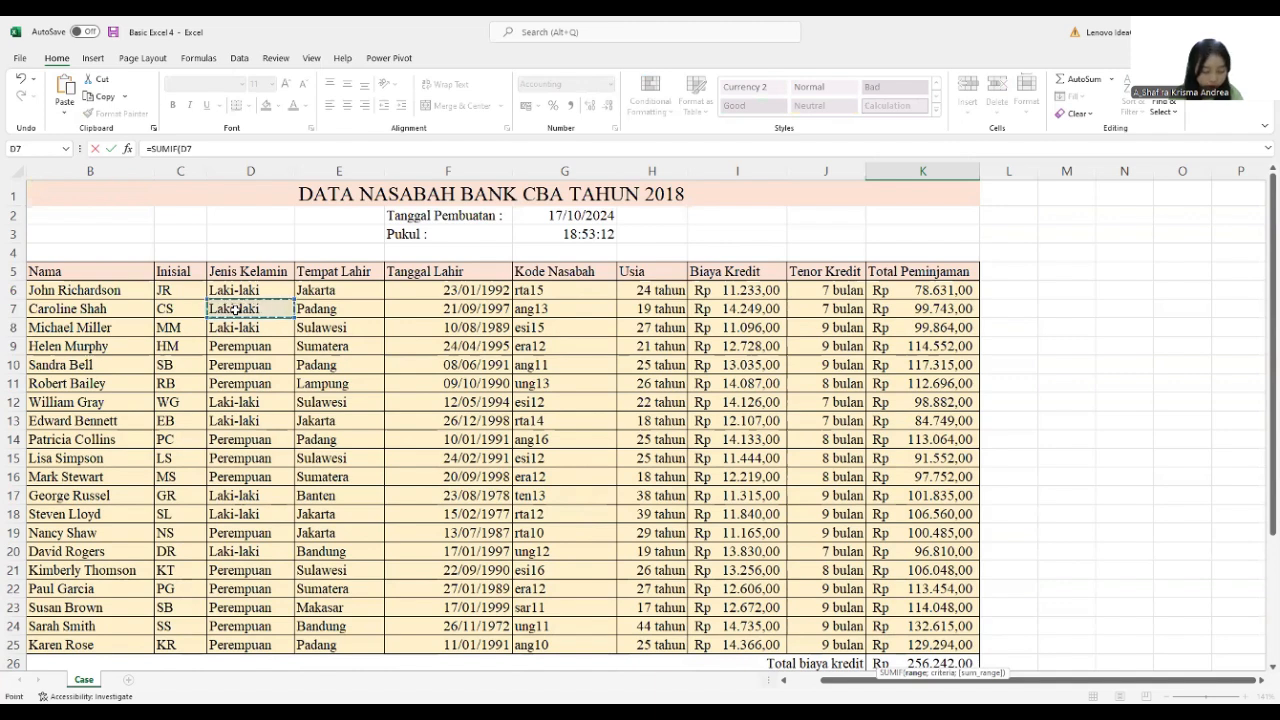
- Extend the K33 formula's criteria range to D7:D25 and use the Perempuan cell D9 as its criterion
scroll(234, 311, down, 3)
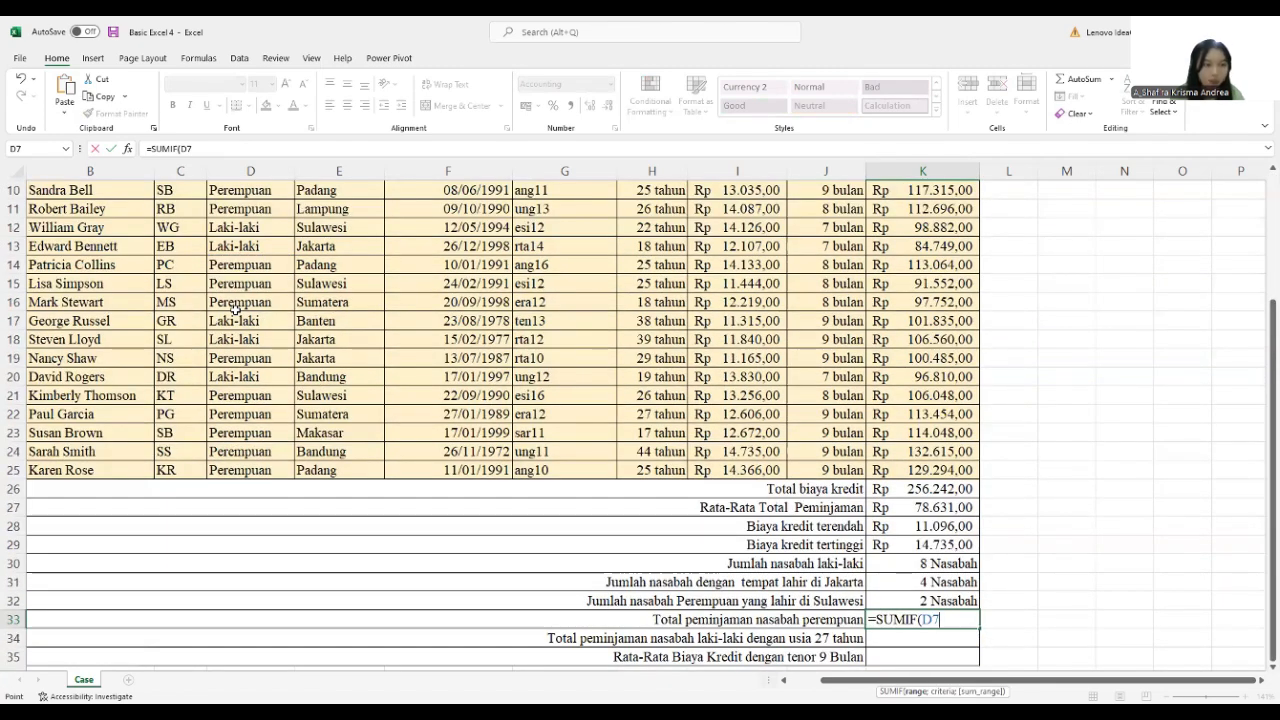
scroll(234, 311, up, 1)
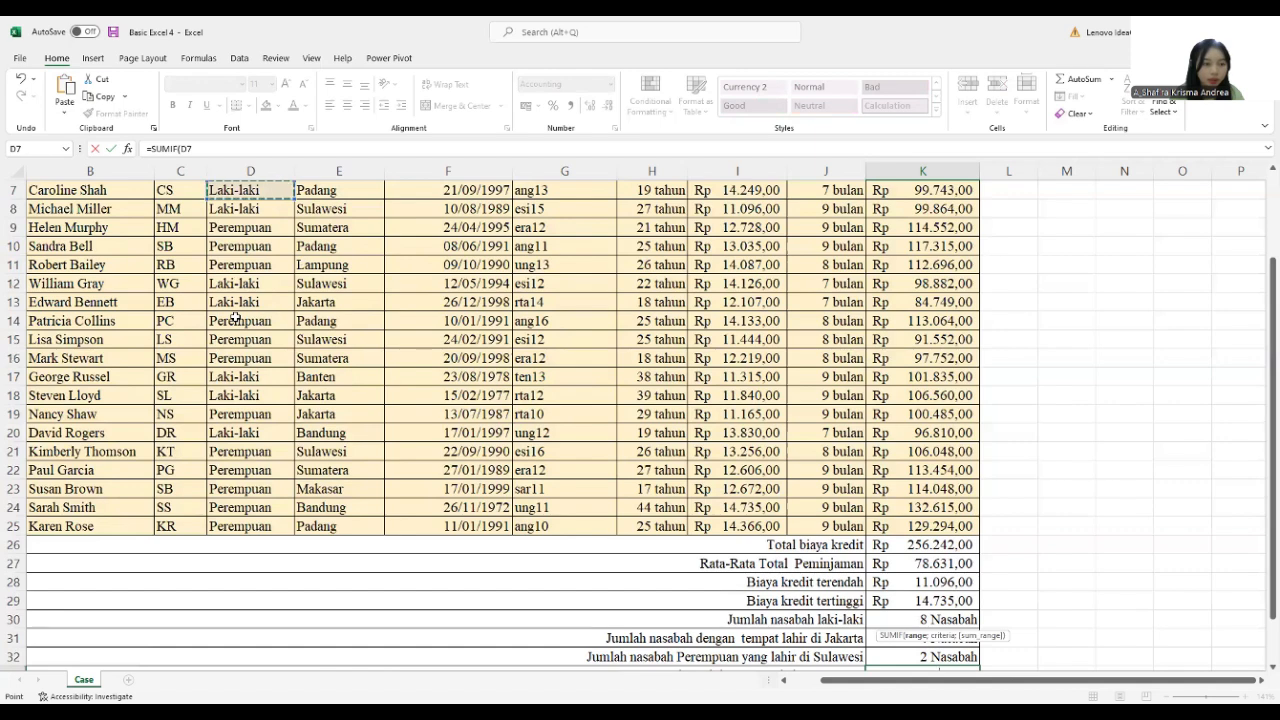
scroll(234, 318, up, 1)
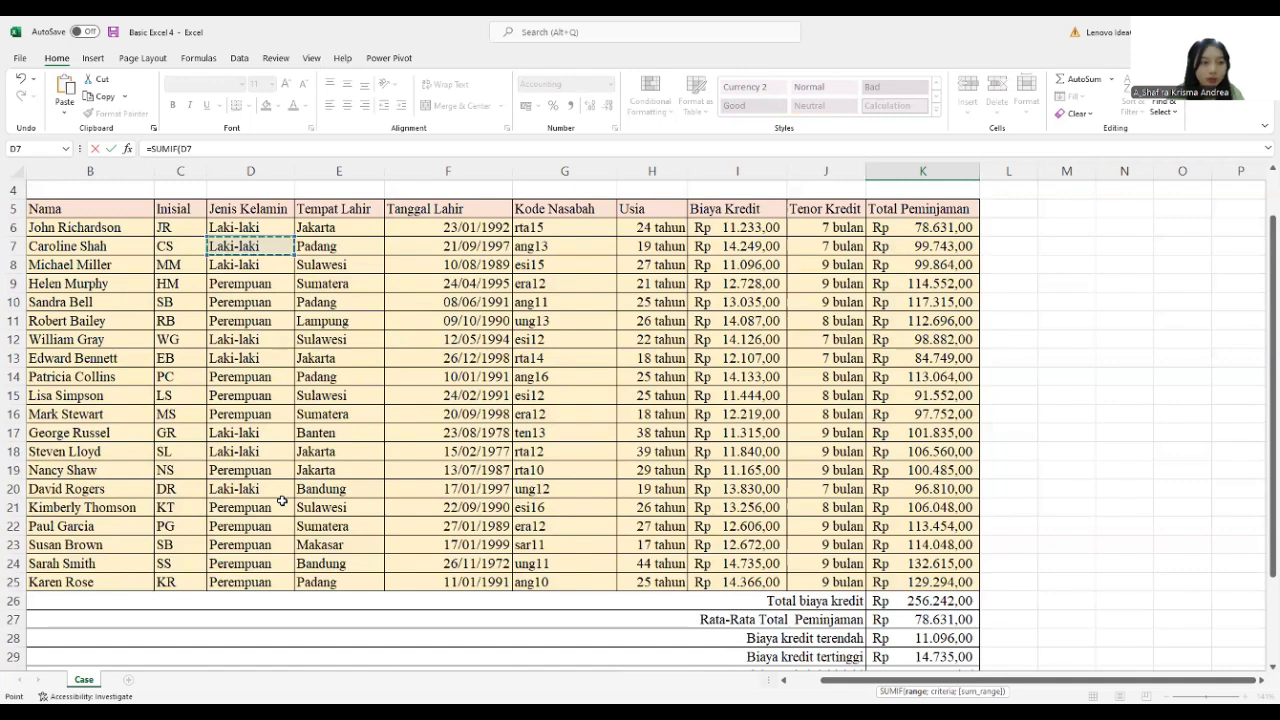
key(F8)
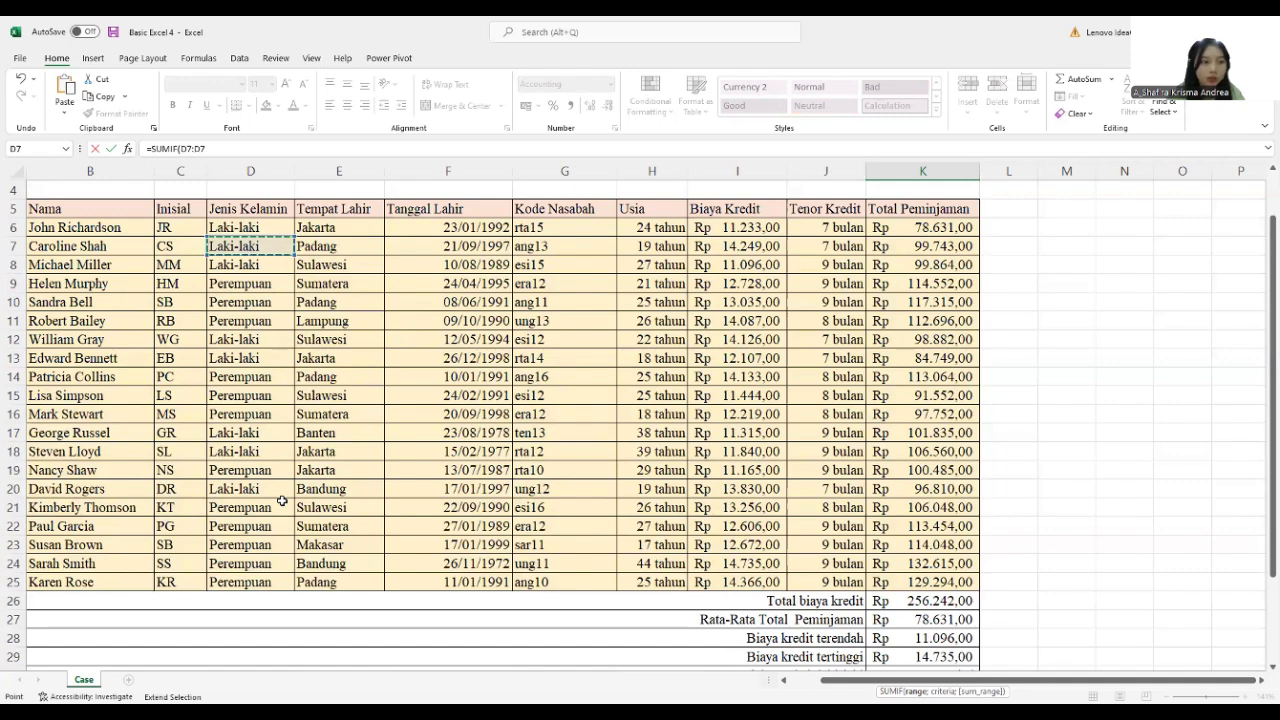
click(265, 580)
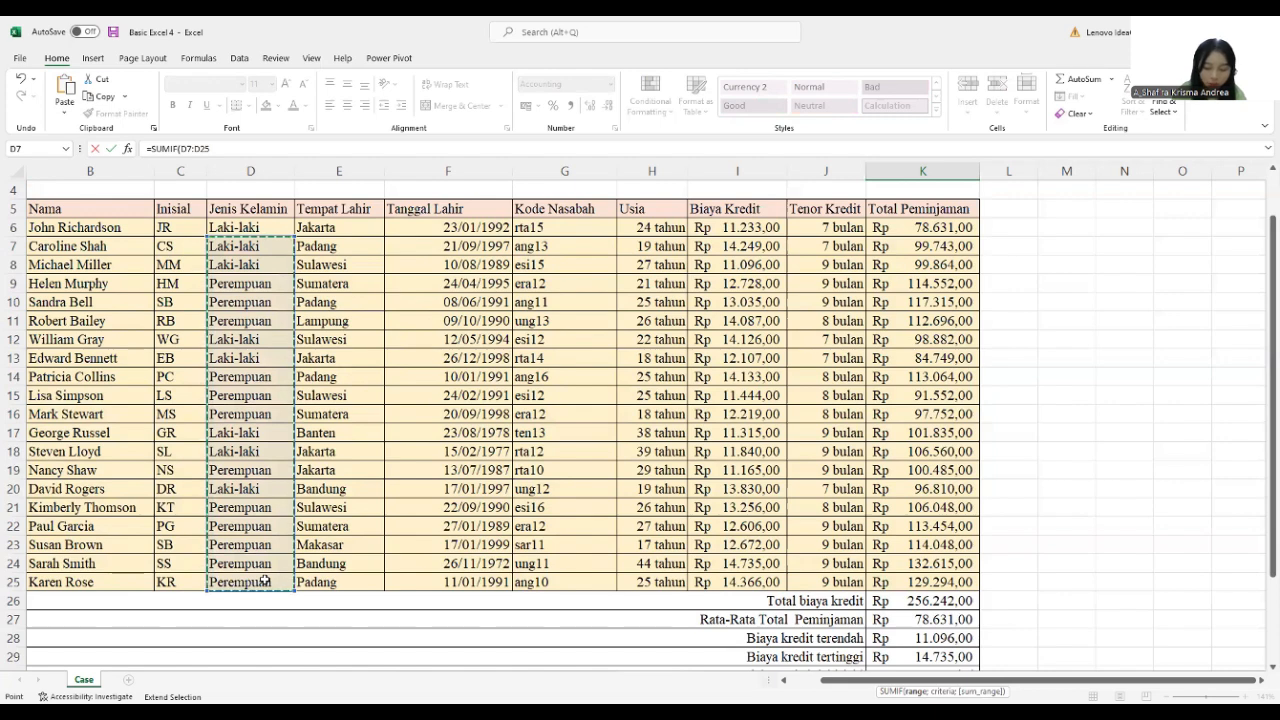
text(;)
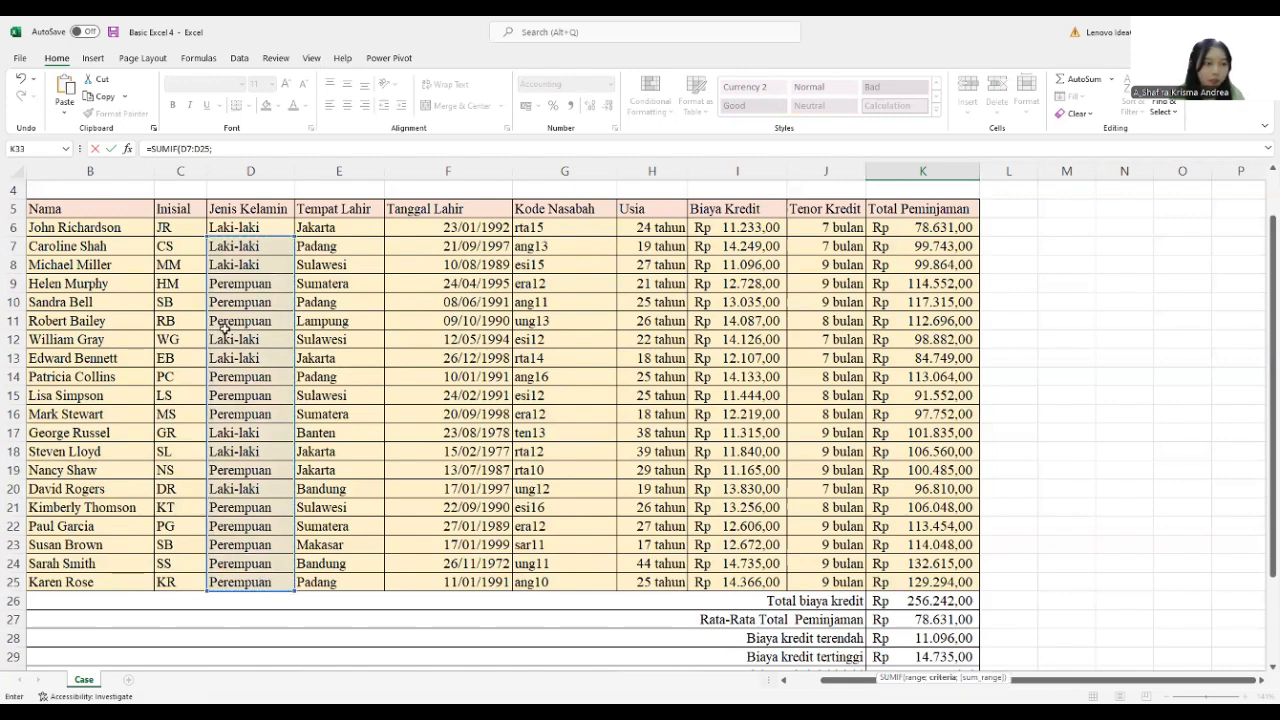
click(233, 288)
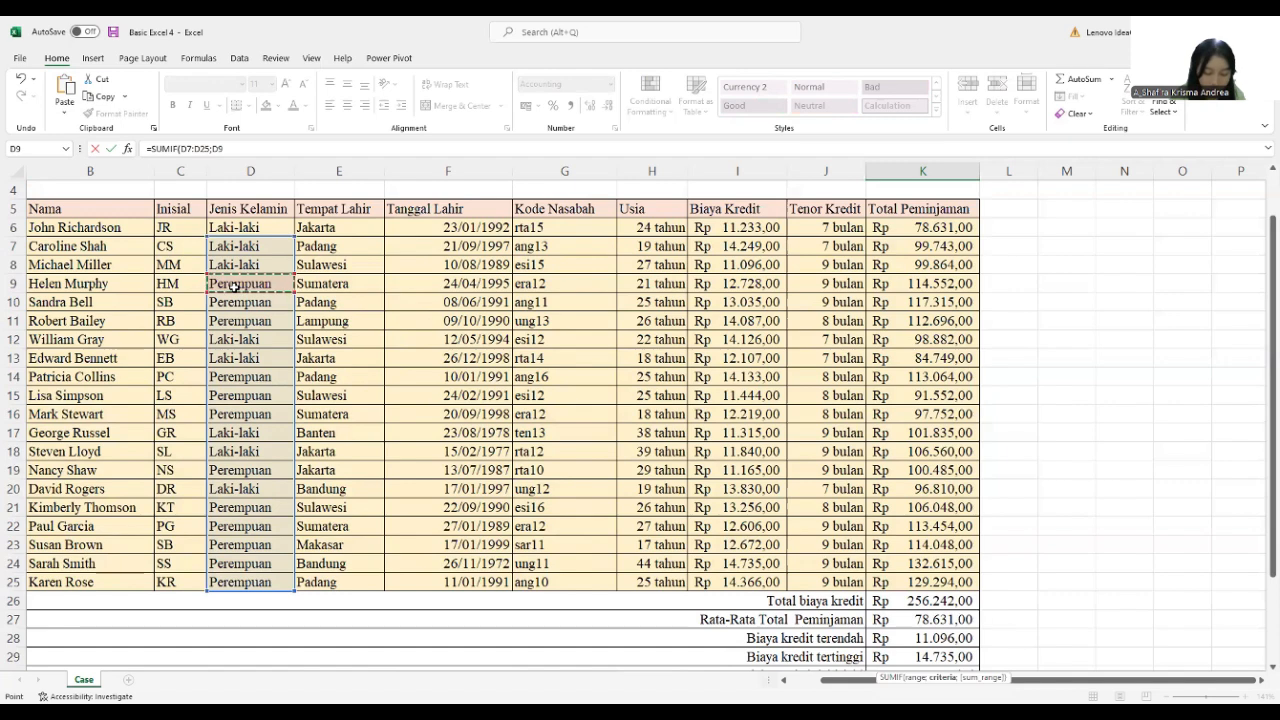
text(;)
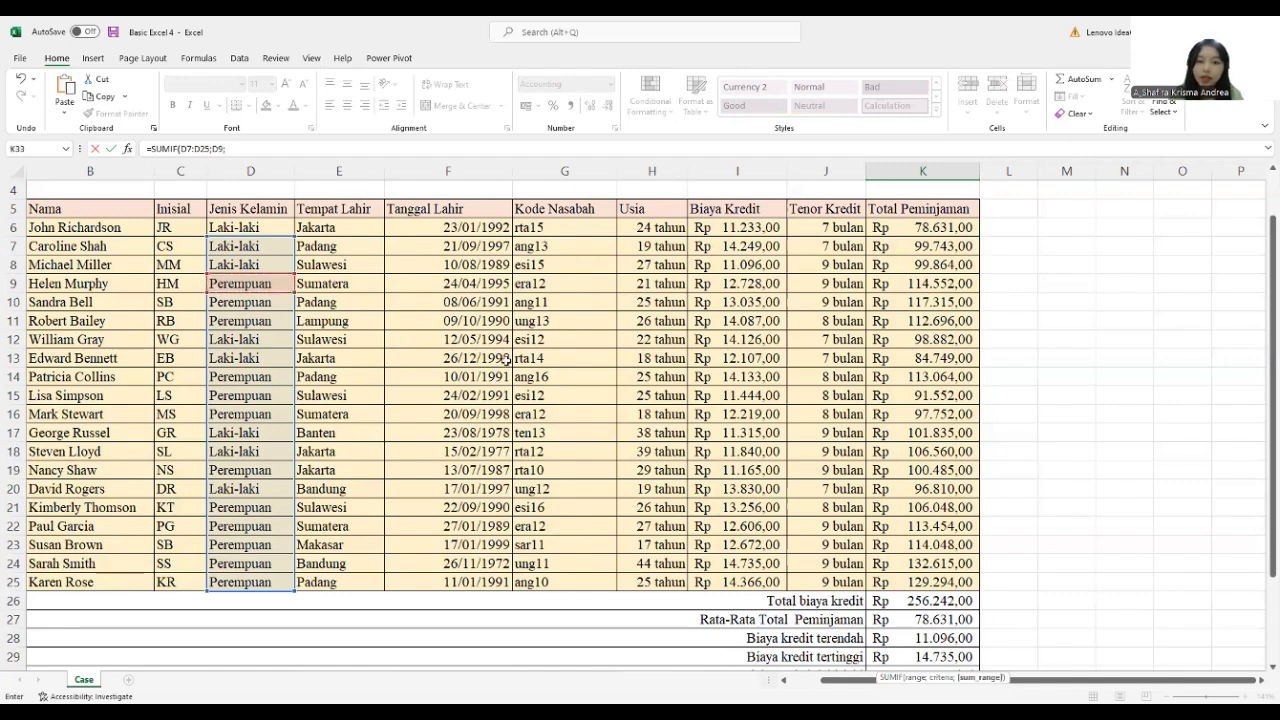
- Complete the K33 SUMIF formula with Total Peminjaman cells K6:K25 as its sum range
click(936, 227)
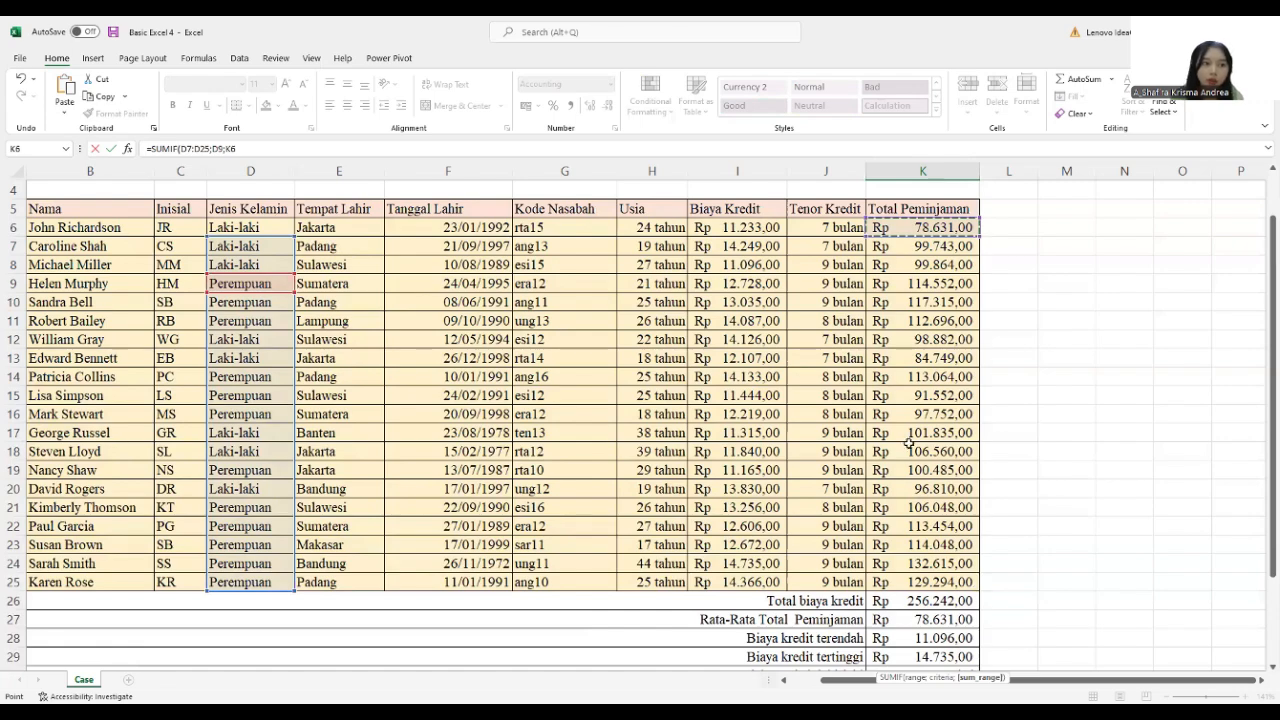
shift+click(976, 584)
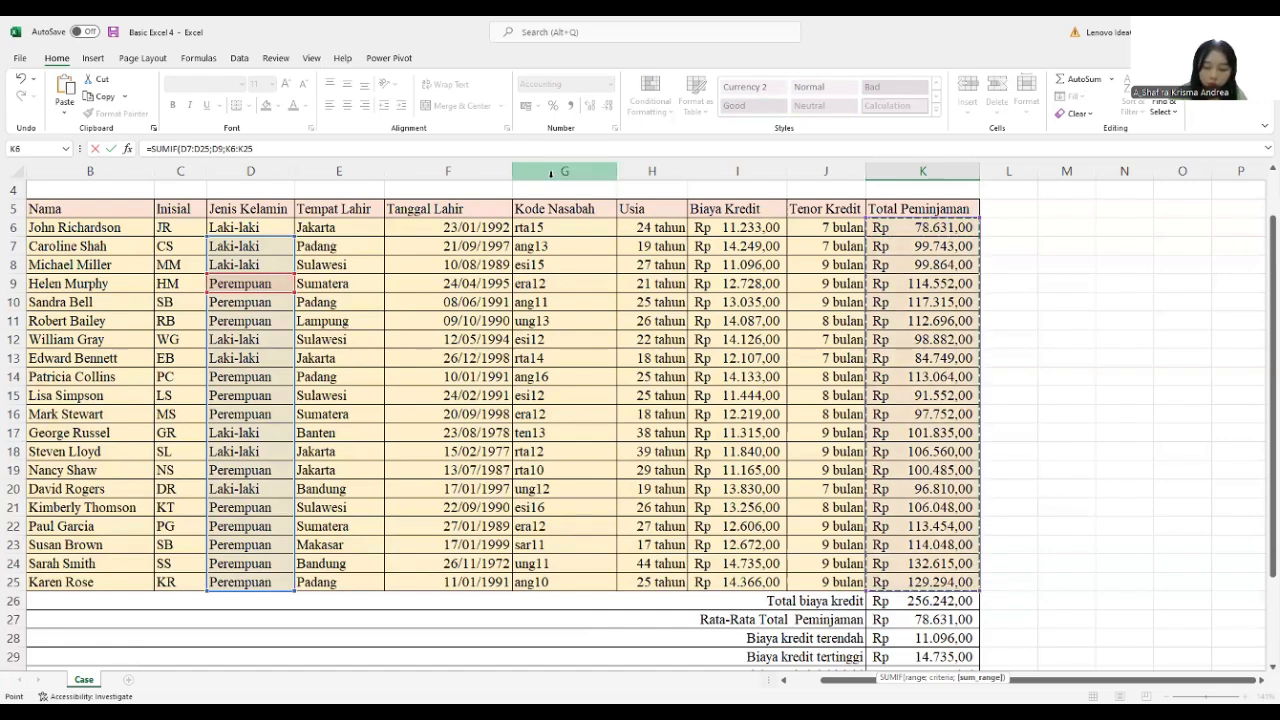
key(Return)
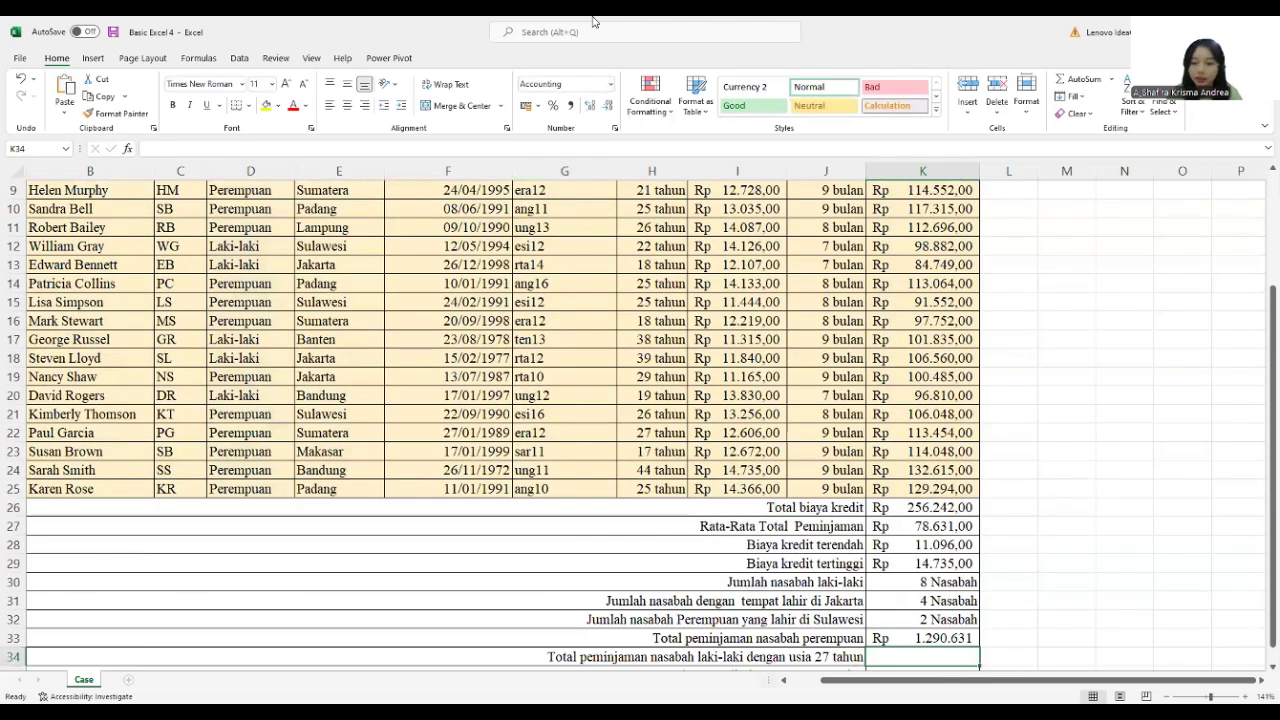
click(93, 57)
- Start a SUMIF formula in K34 for total loans of male customers aged 27, with Total Peminjaman cell K6 beginning its first argument
scroll(713, 376, down, 1)
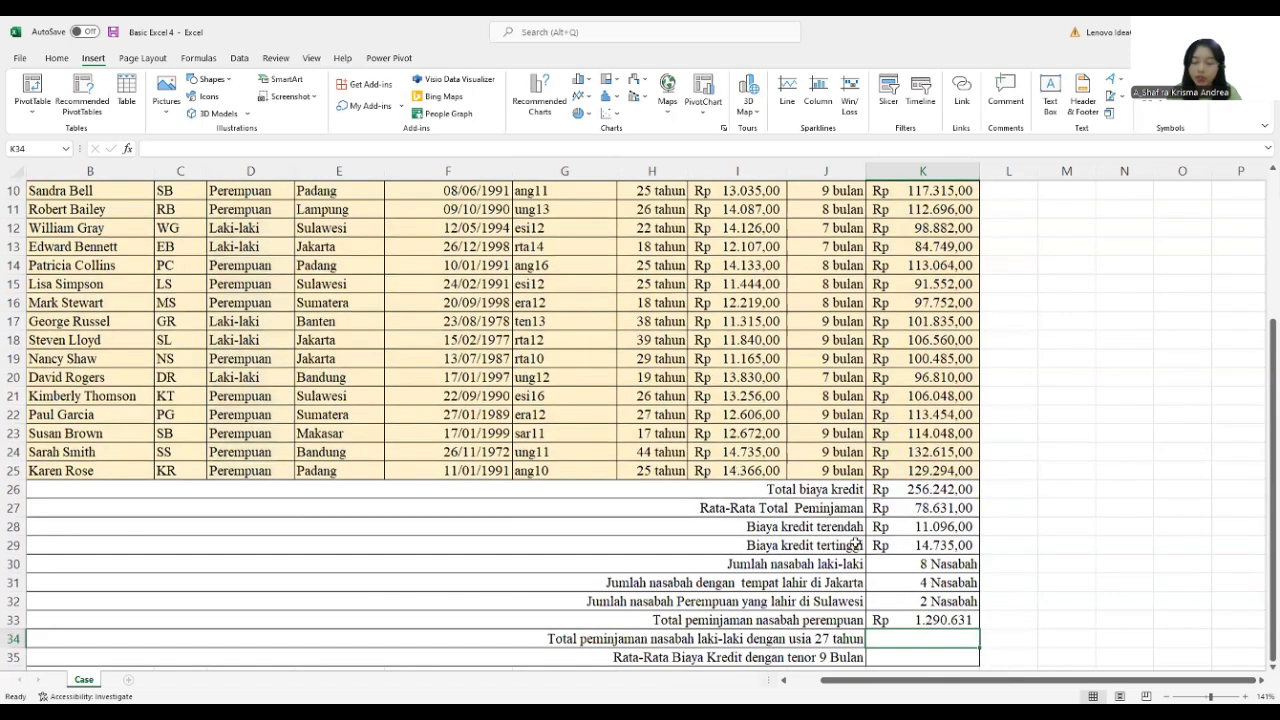
scroll(856, 543, down, 2)
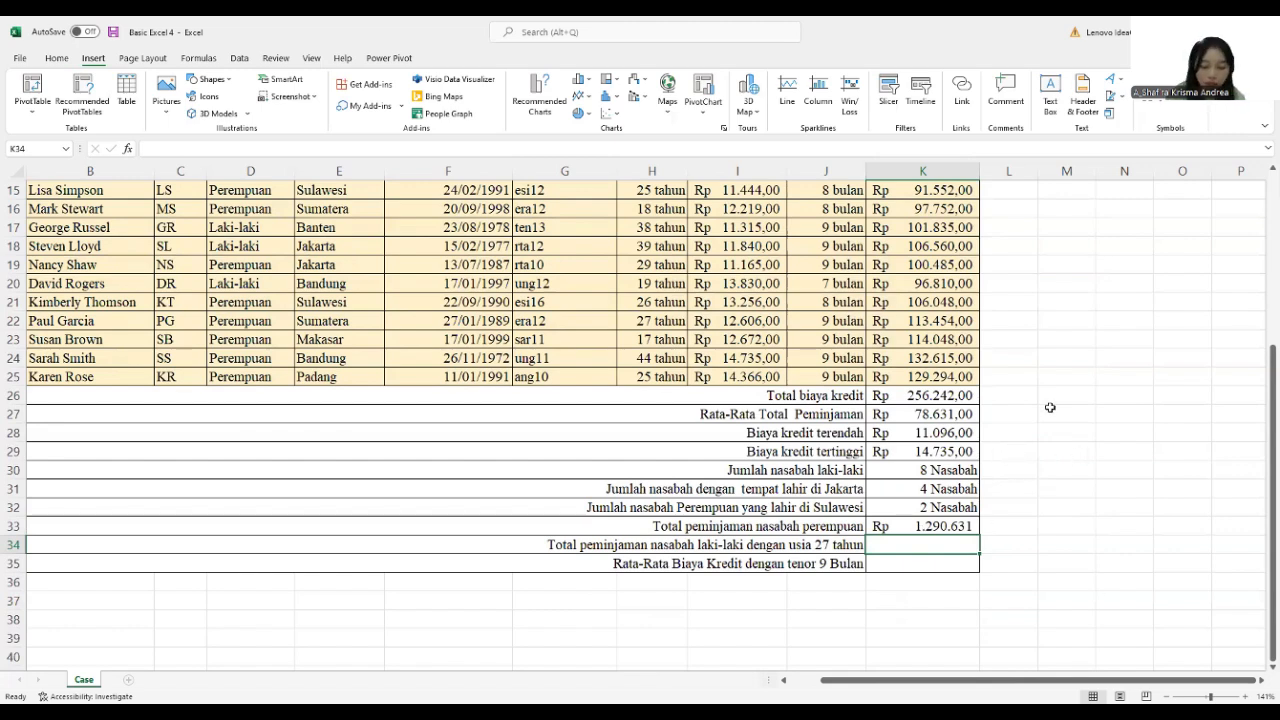
text(=)
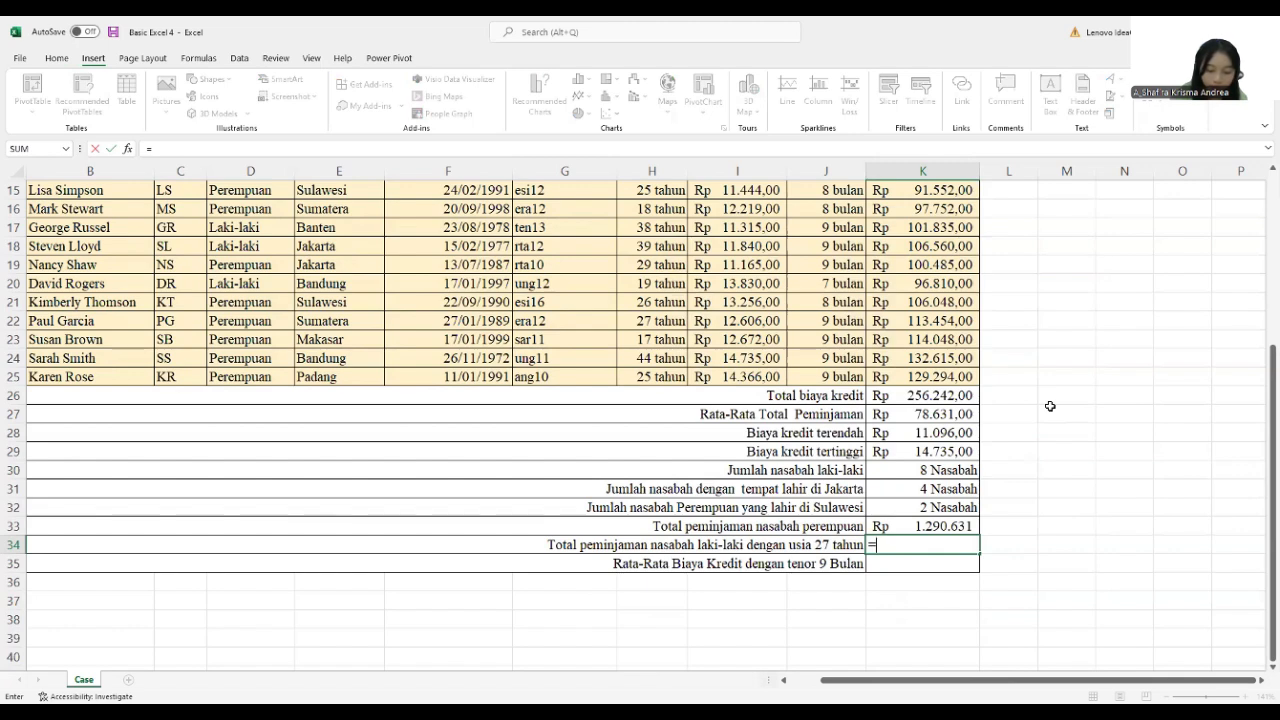
text(SUMIF)
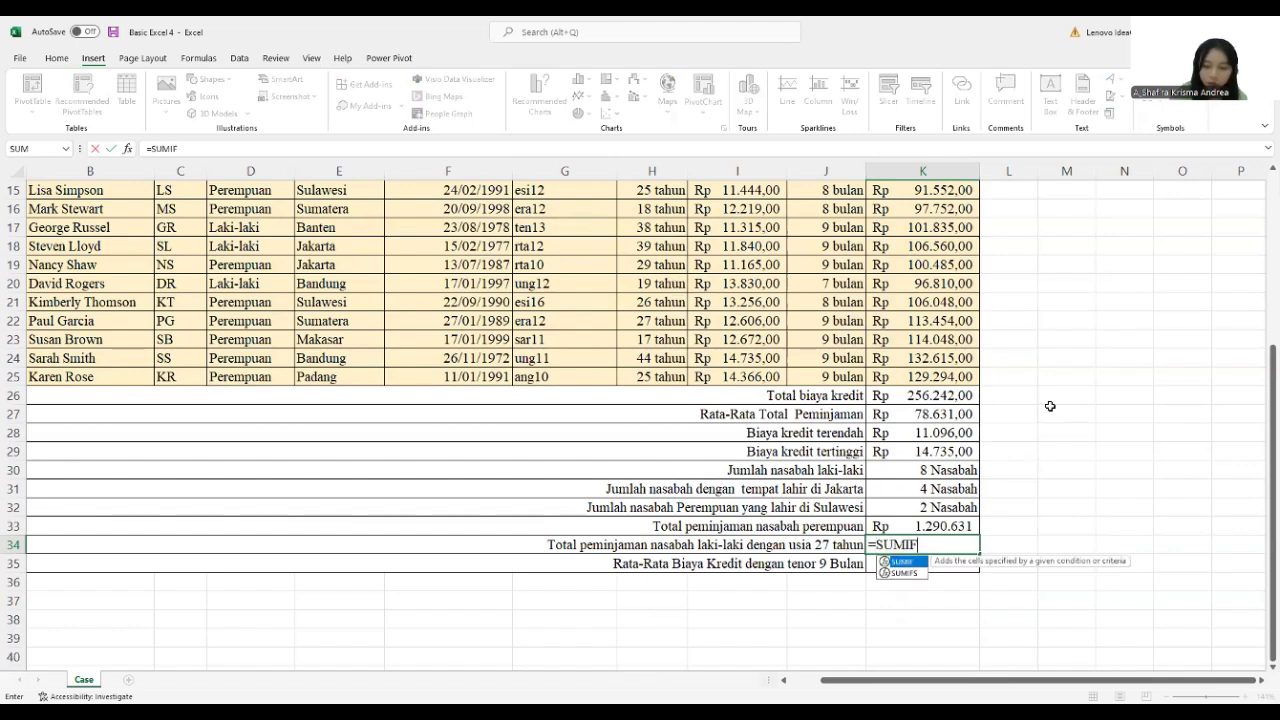
text(()
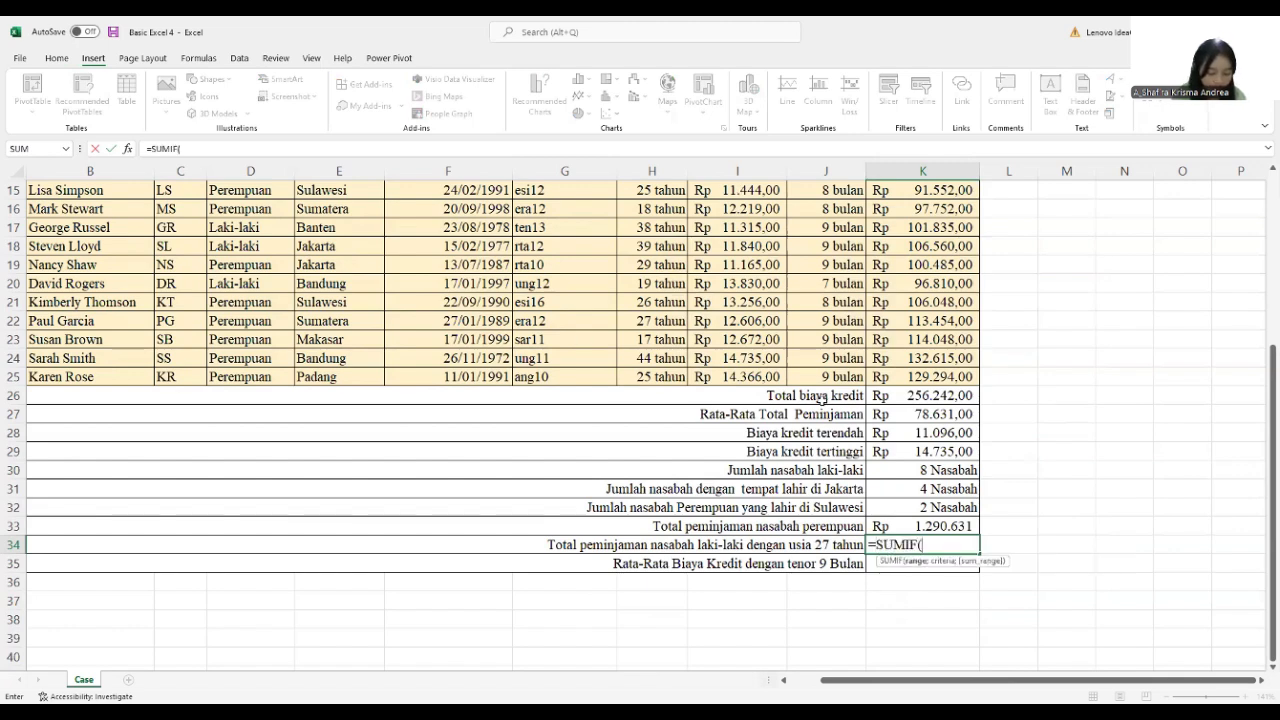
scroll(932, 288, up, 4)
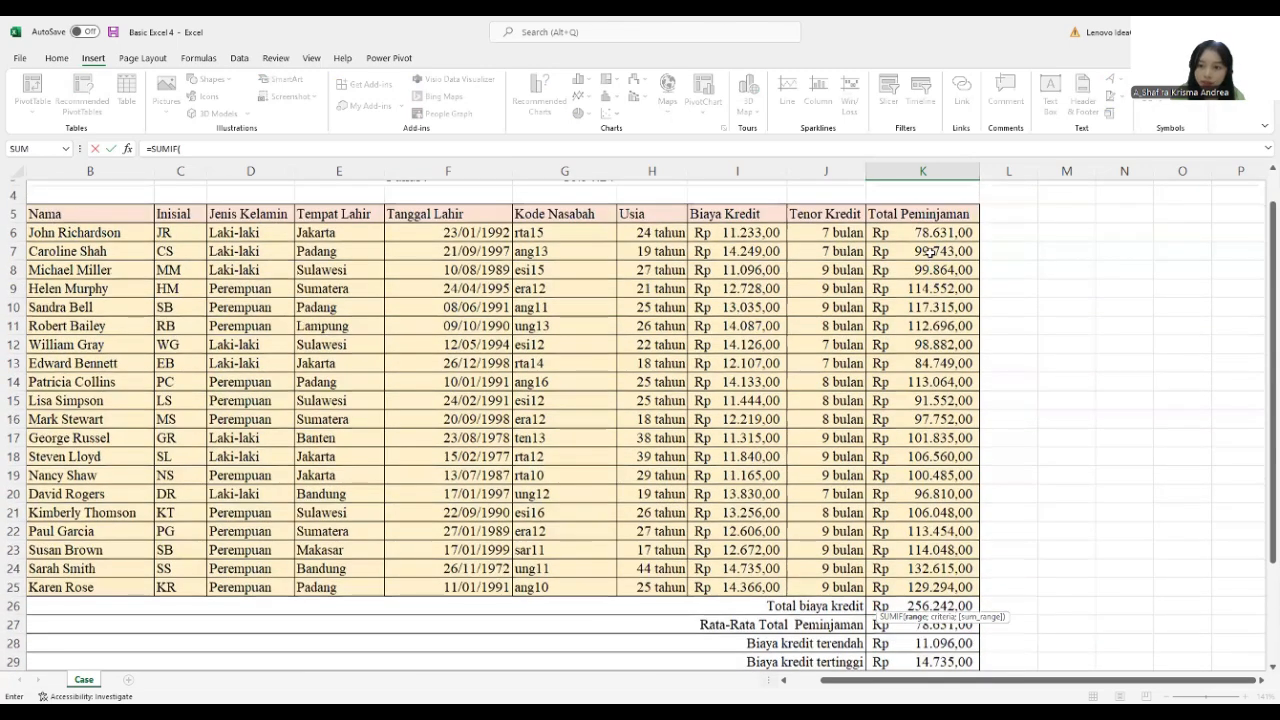
scroll(930, 255, up, 1)
click(930, 250)
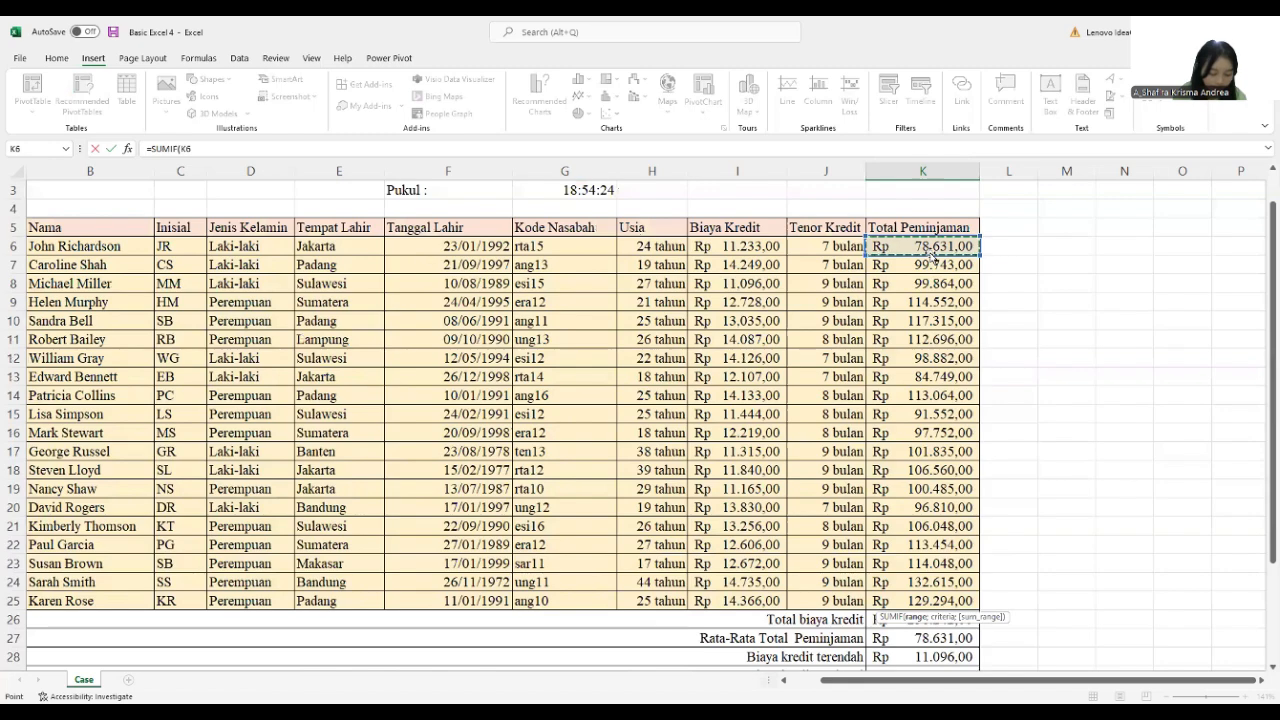
- Extend the K34 formula's first argument to the Total Peminjaman cells K6:K25
scroll(930, 252, down, 1)
scroll(925, 243, up, 1)
scroll(925, 243, up, 1)
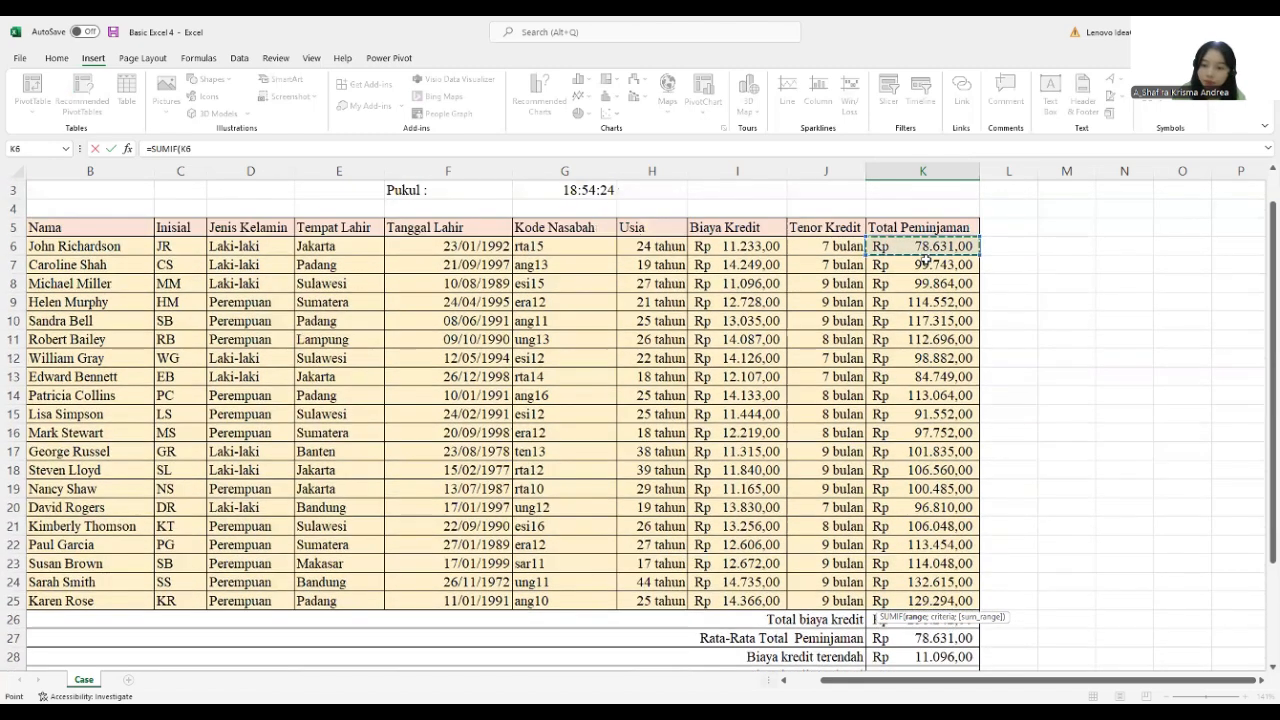
shift+click(925, 598)
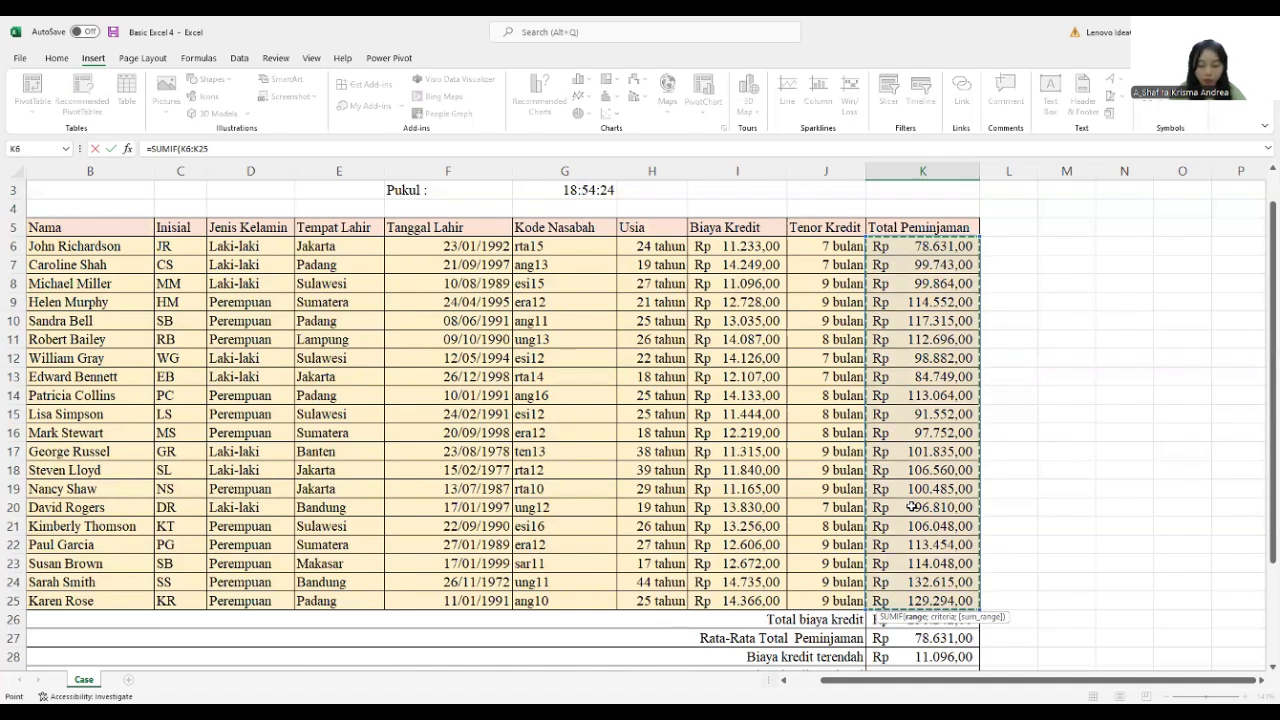
text(;)
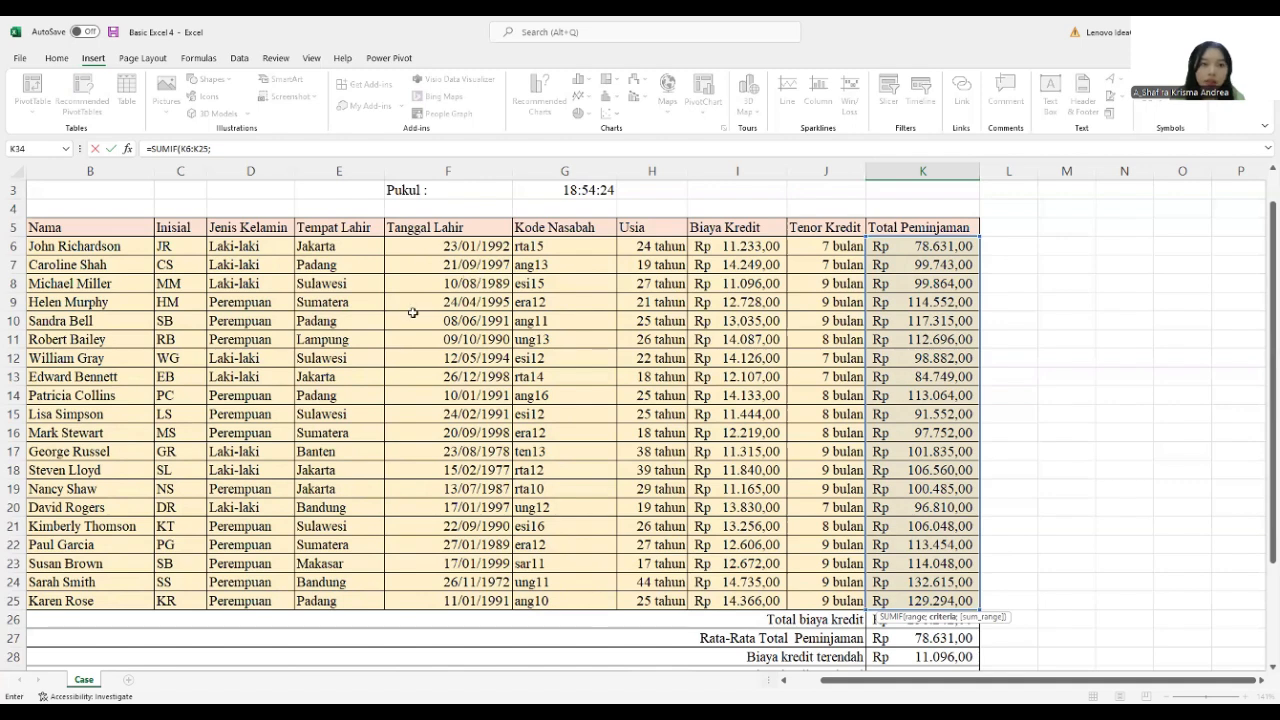
- Add Jenis Kelamin cells D6:D25 to the K34 formula as the first criteria range, with the Laki-laki cell D8 as its criterion
click(263, 252)
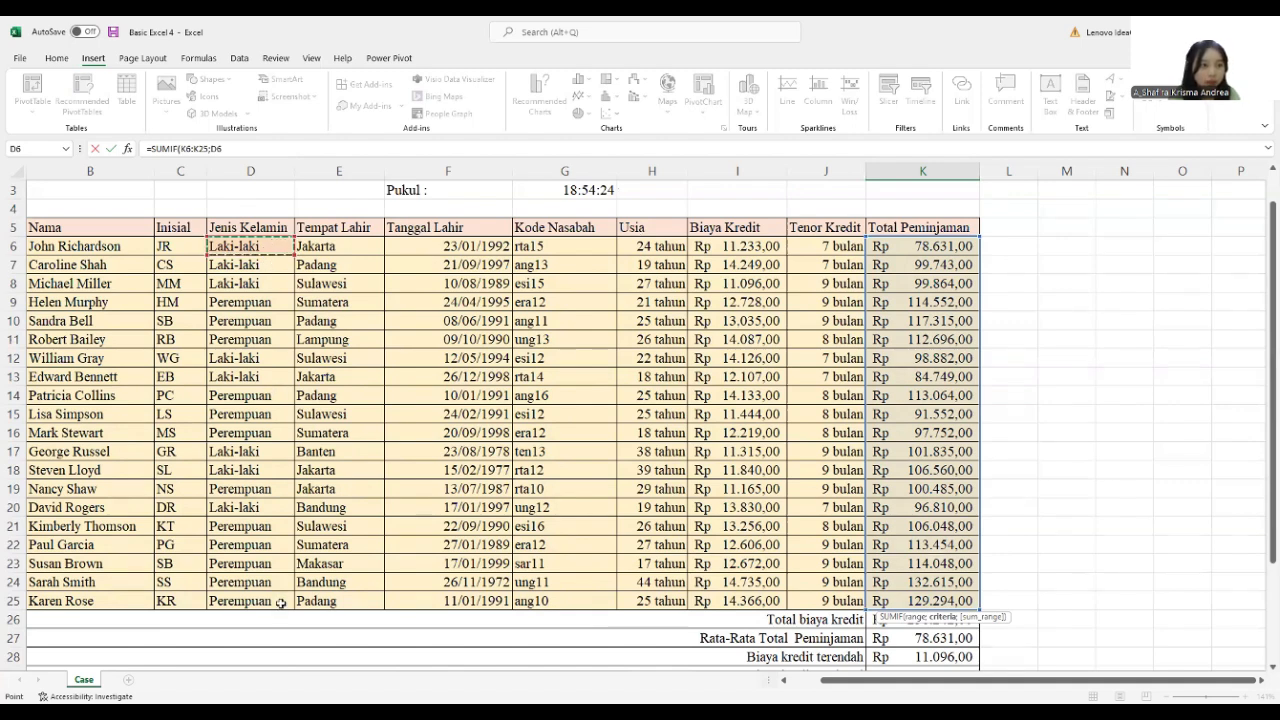
key(ctrl+shift+Down)
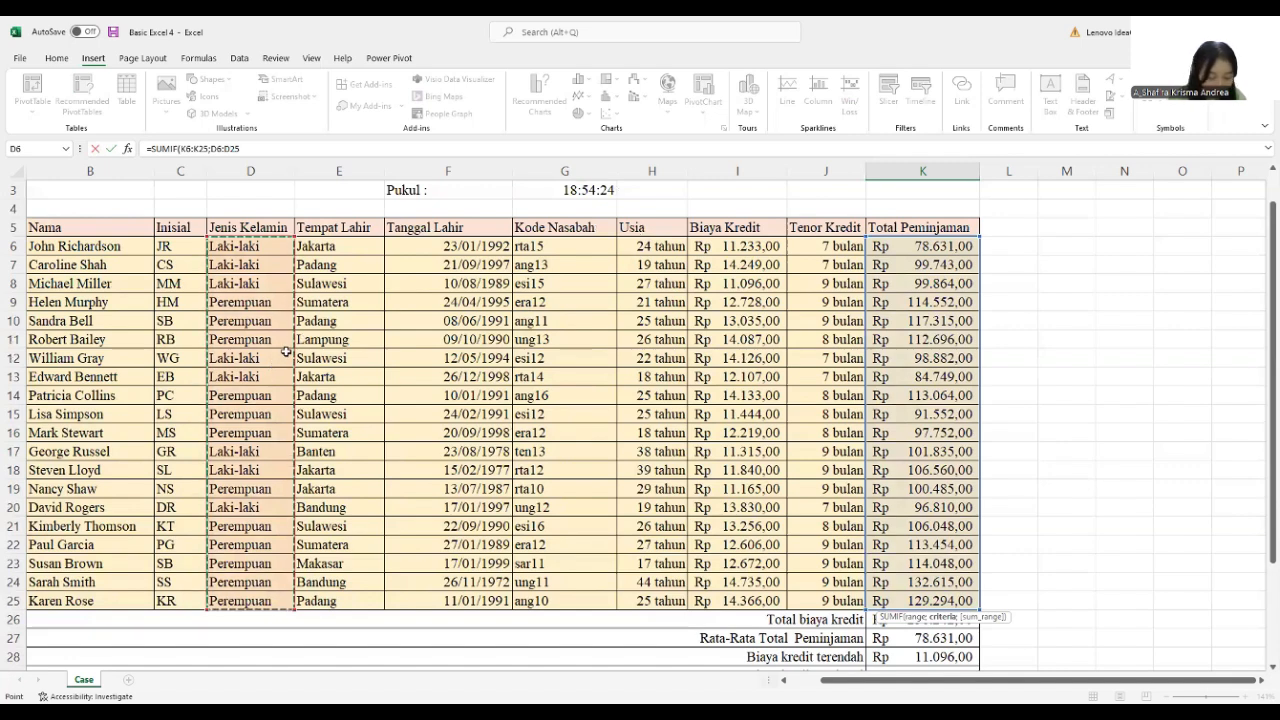
text(;)
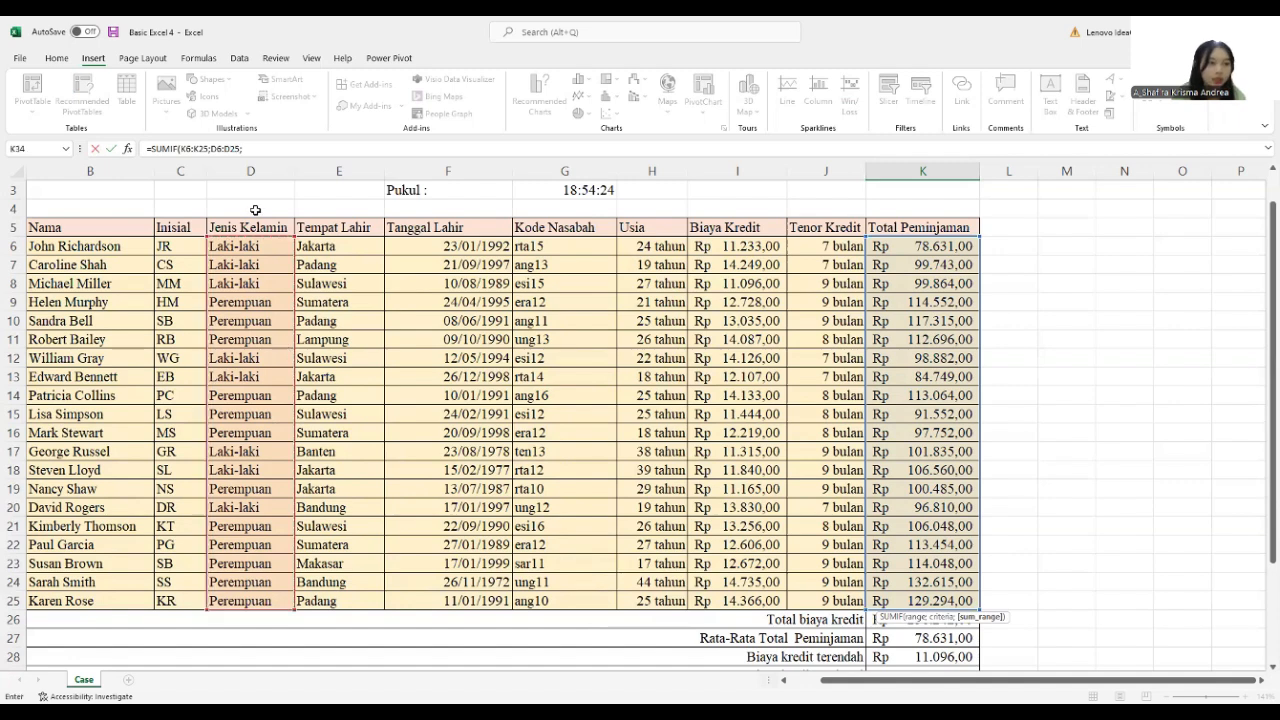
click(258, 284)
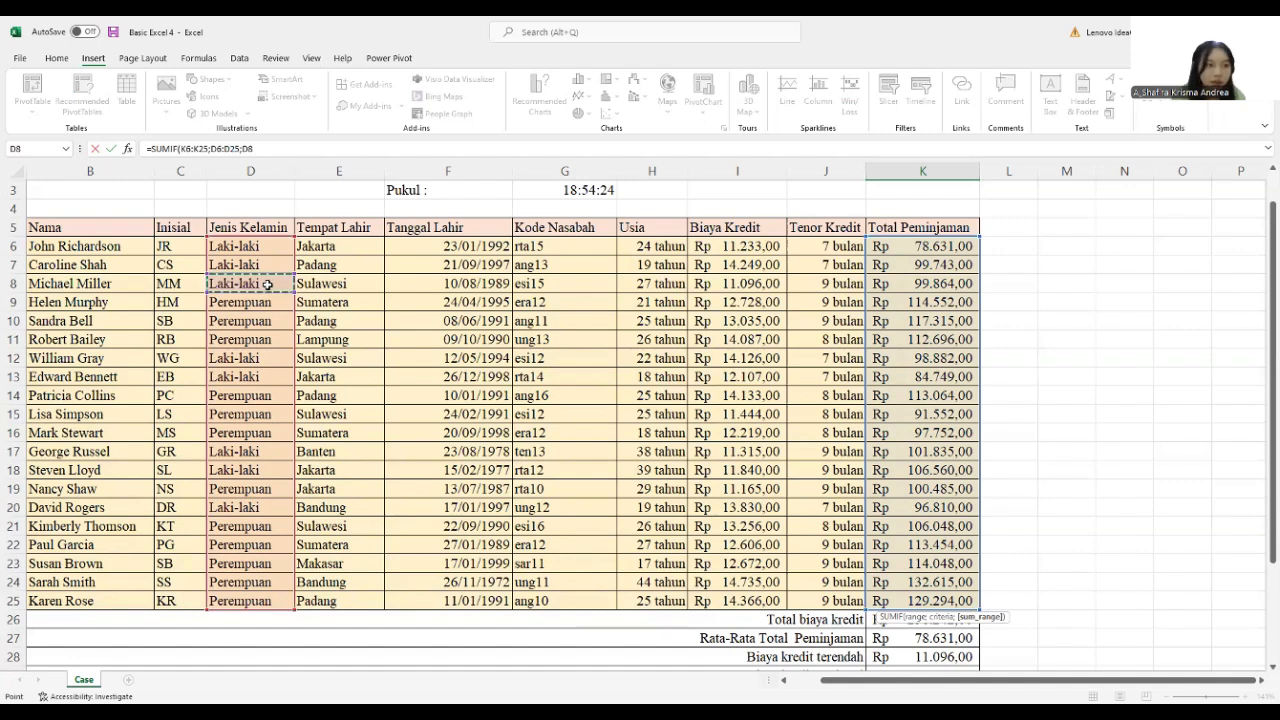
text(;)
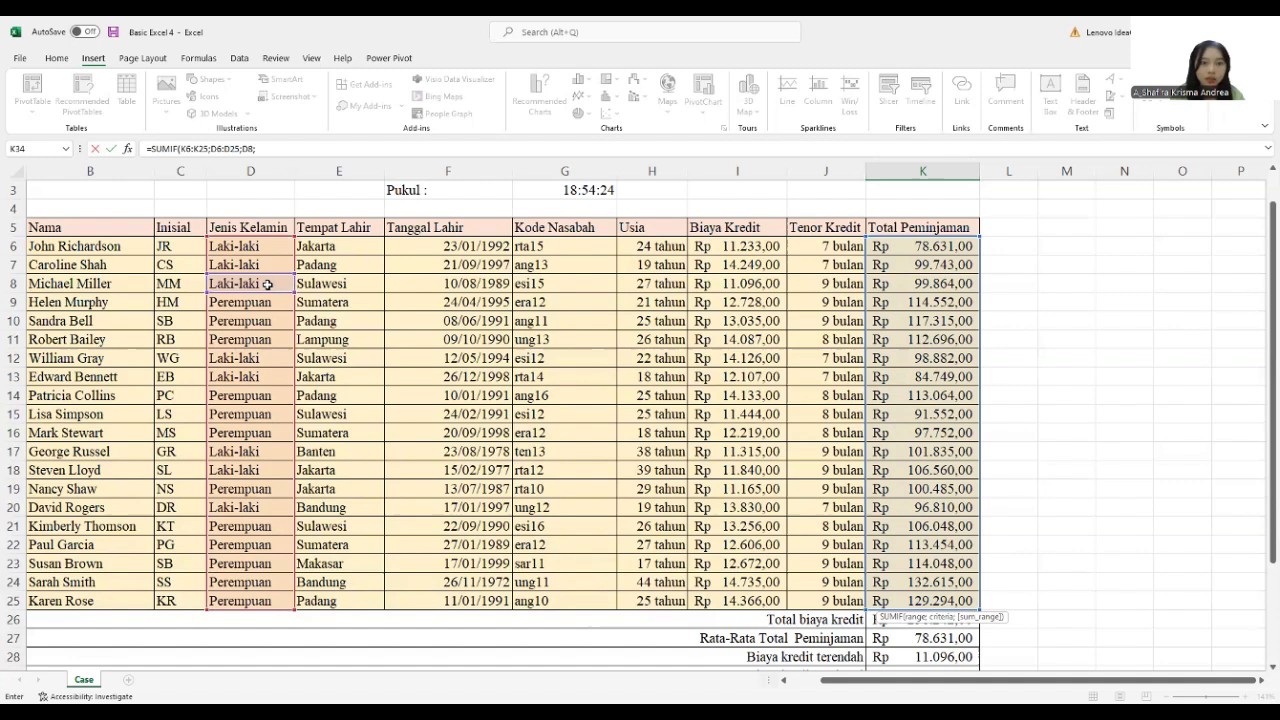
- Try to complete the K34 SUMIF formula with Usia cells H6:H25 as the second criteria range and H8 as its criterion
click(661, 243)
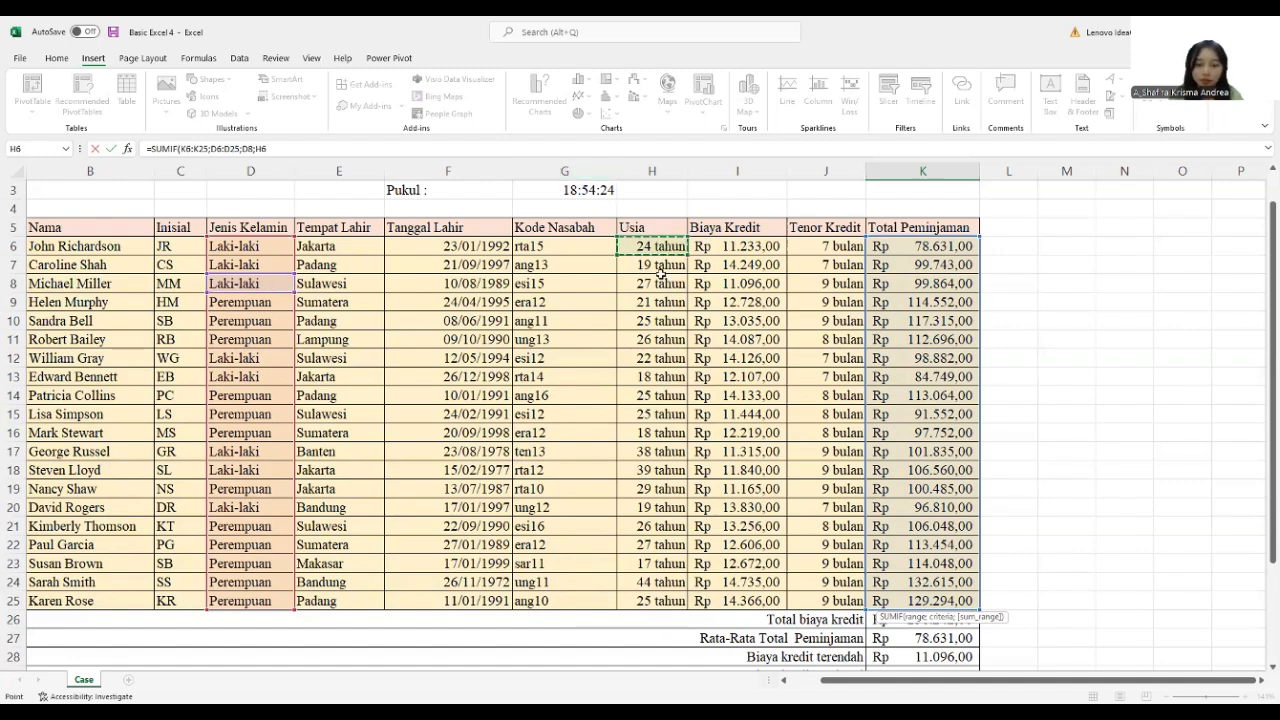
shift+click(655, 601)
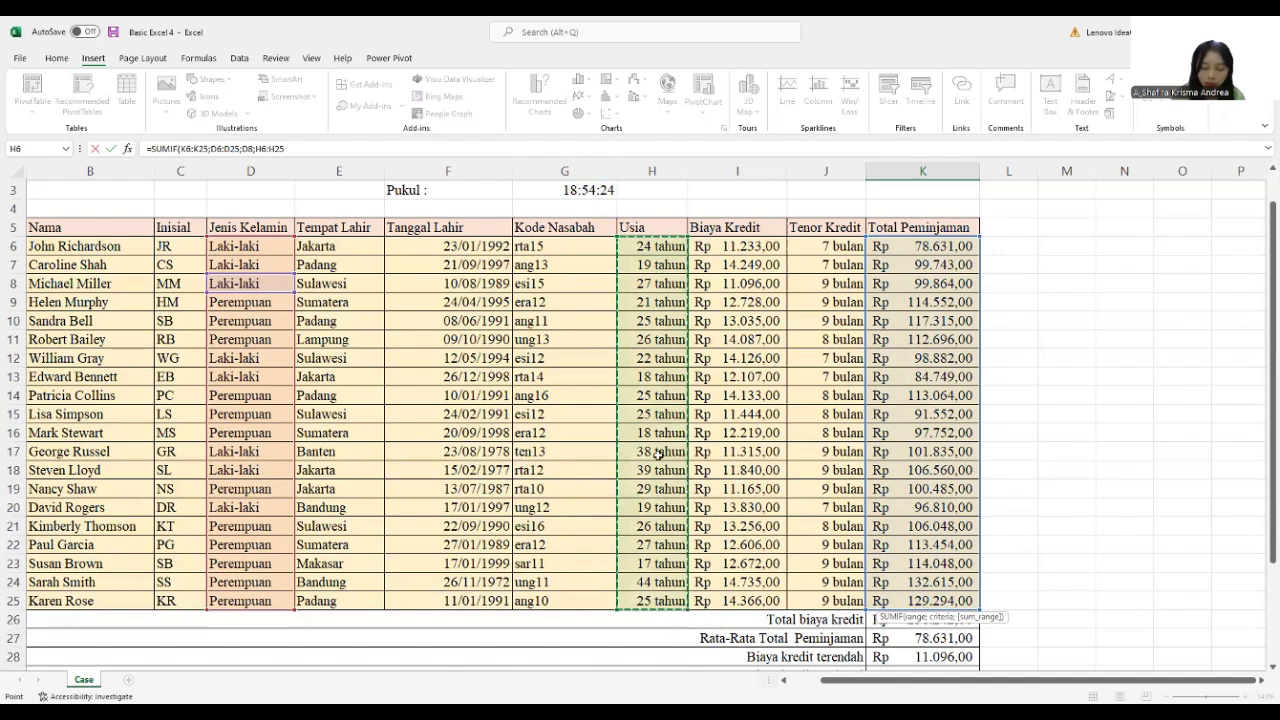
text(;)
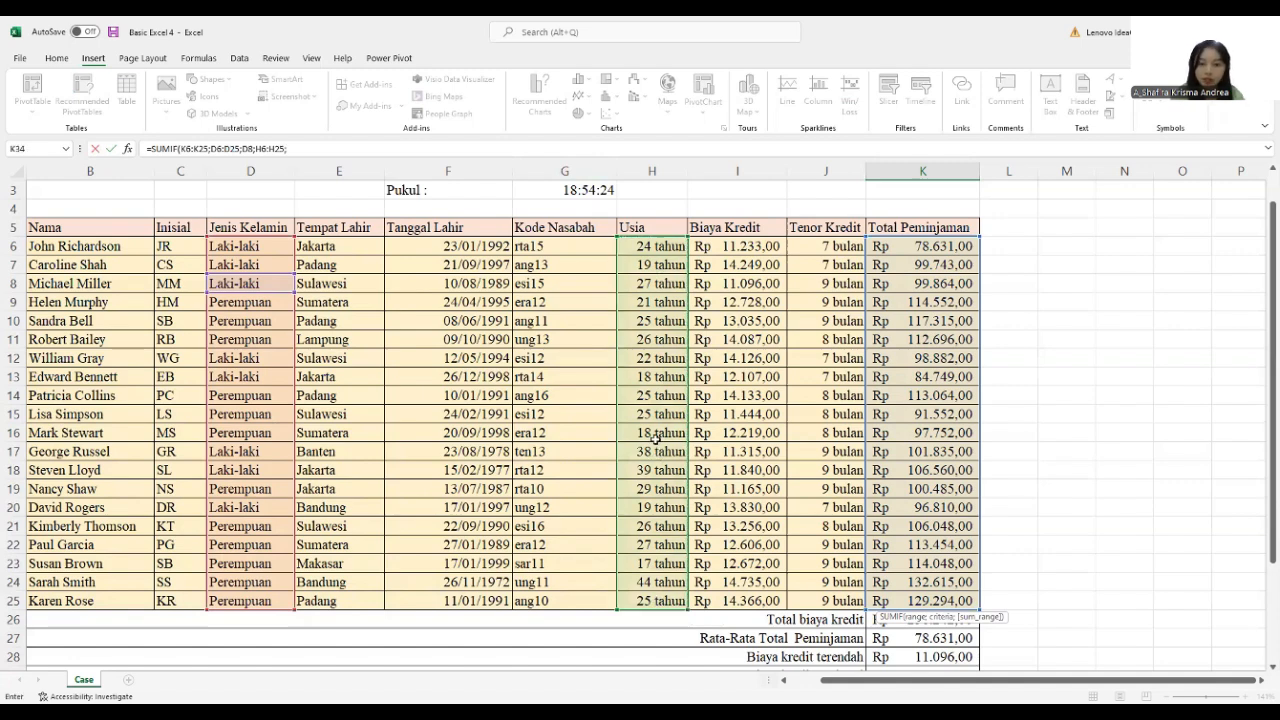
click(655, 284)
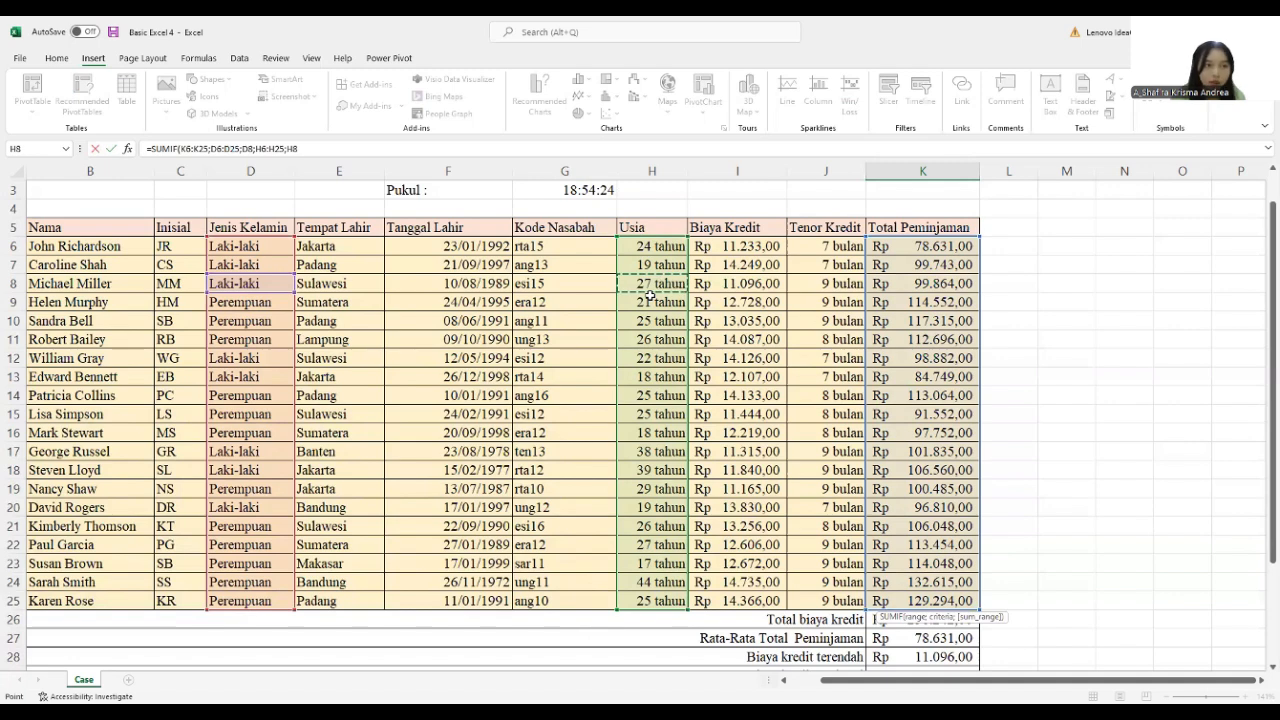
text())
key(Return)
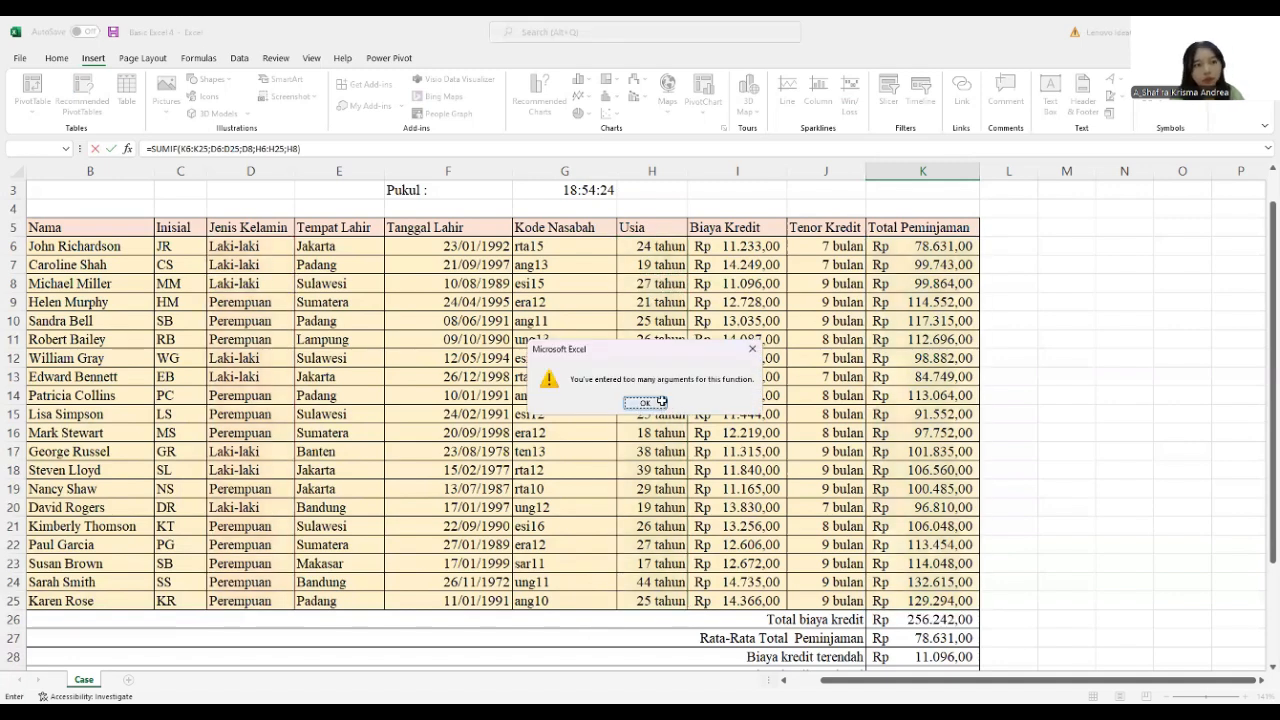
click(660, 401)
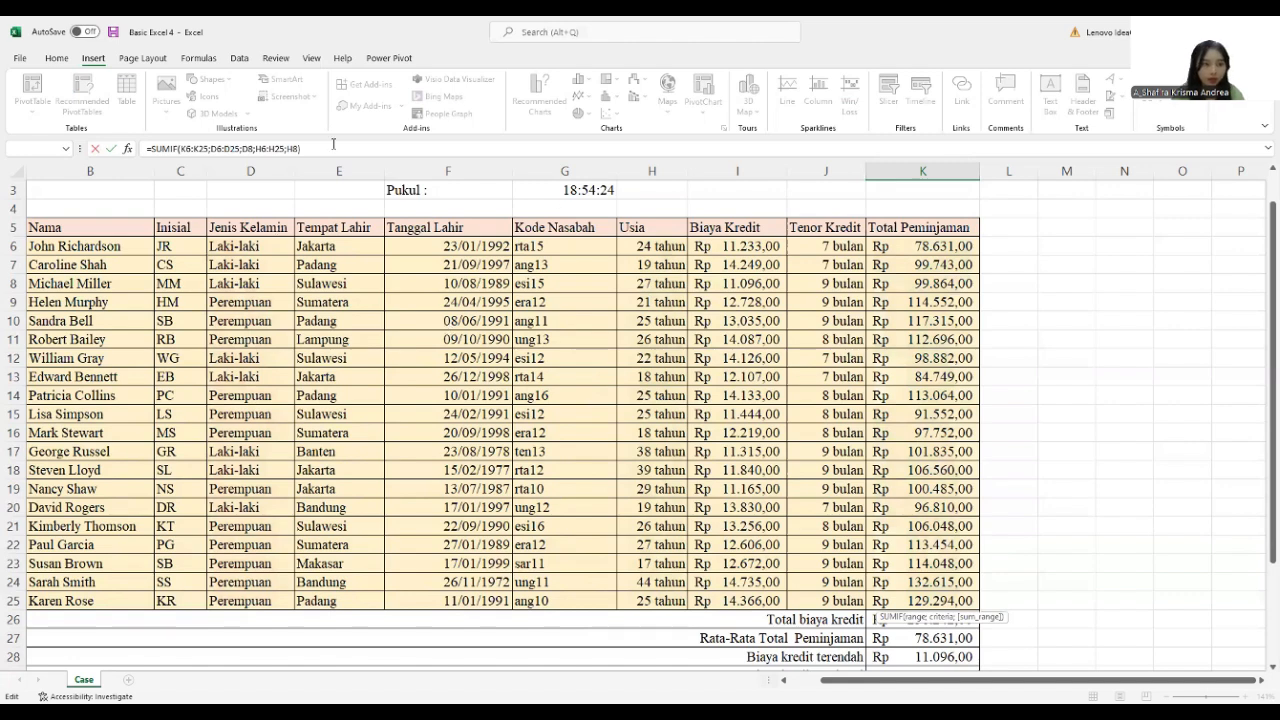
- Remove the Usia criteria range and its criterion from the end of the K34 formula
click(297, 148)
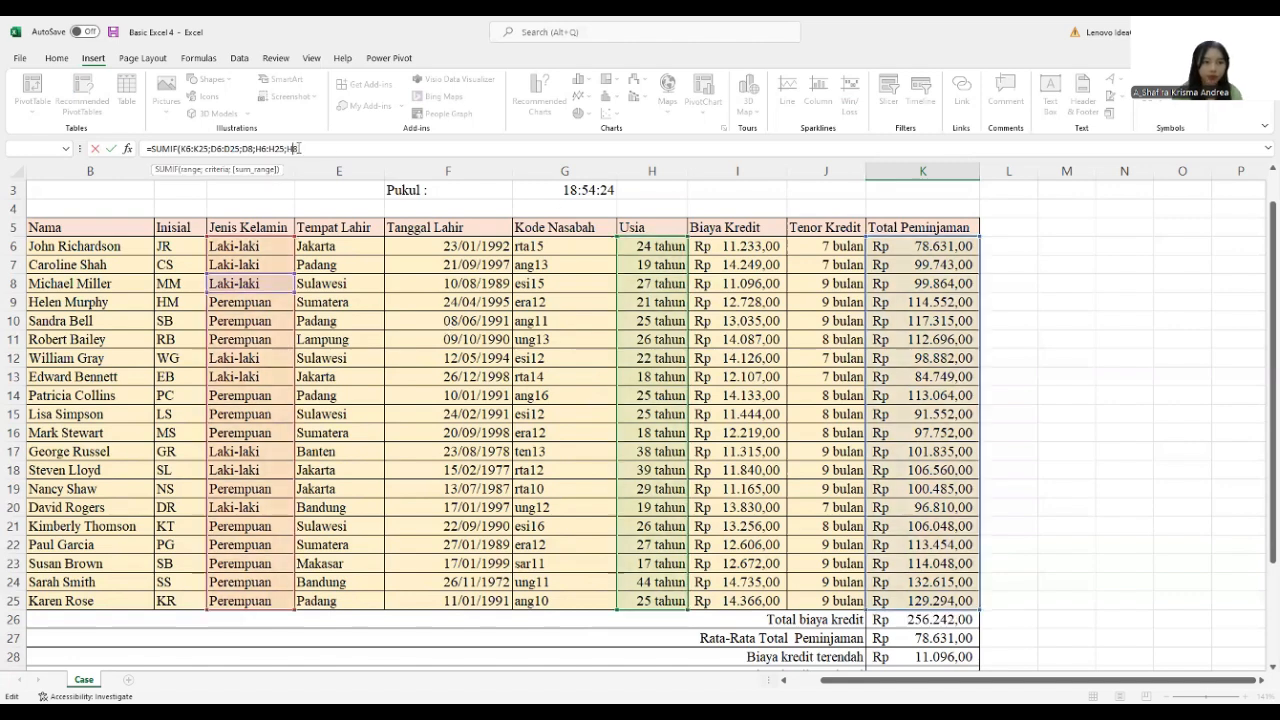
text())
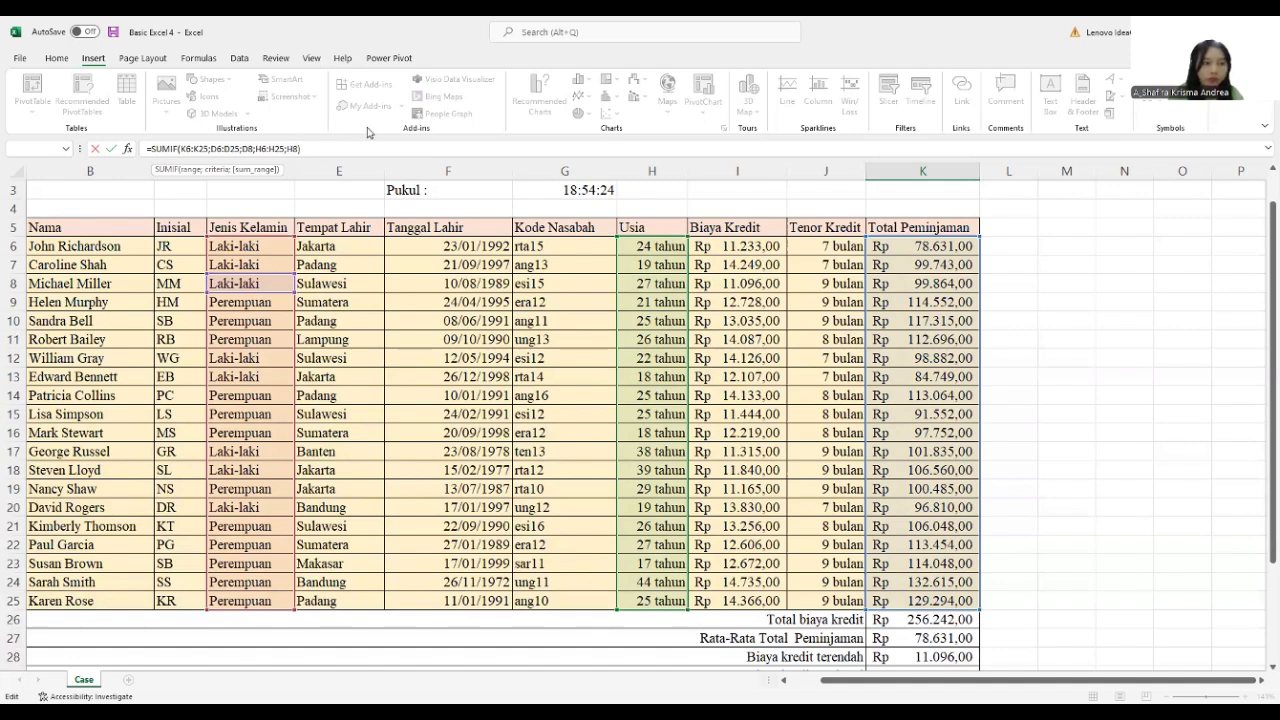
key(BackSpace)
key(BackSpace)
key(BackSpace)
key(BackSpace)
key(BackSpace)
key(BackSpace)
key(BackSpace)
key(BackSpace)
key(BackSpace)
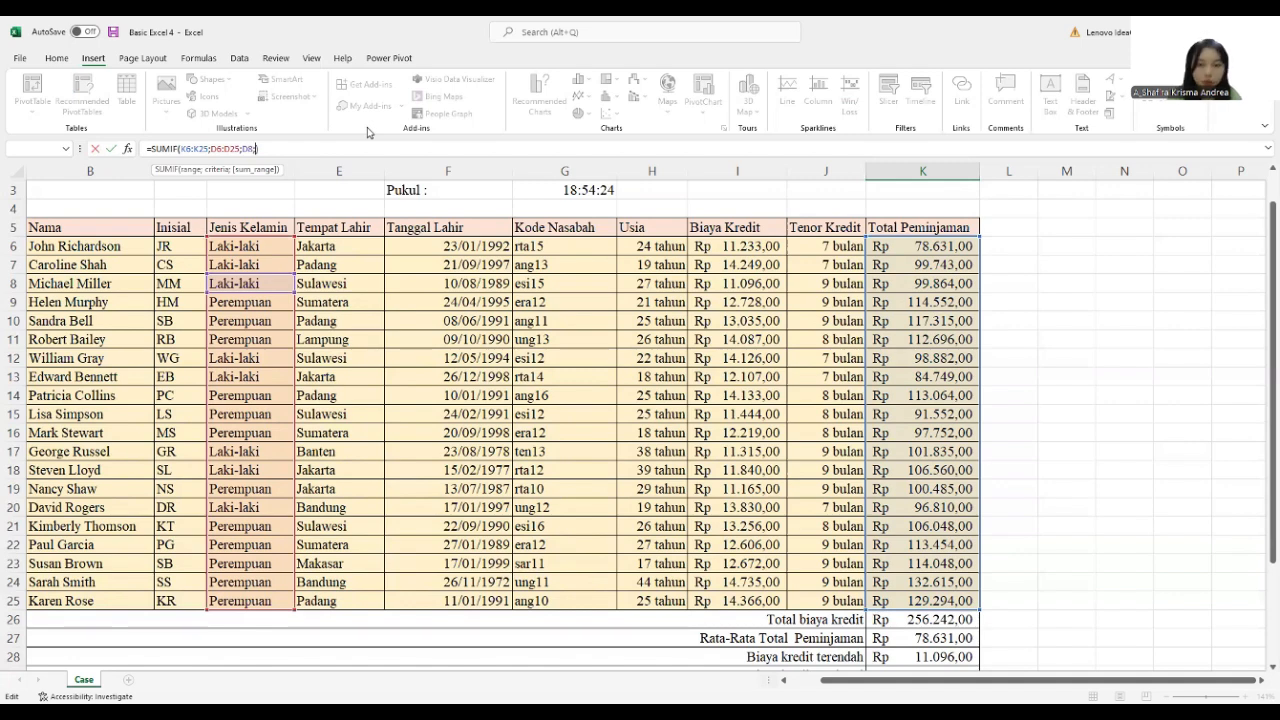
- Add Usia cells H6:H25 back to the K34 formula with H22 as the age criterion, and try to enter it
click(658, 244)
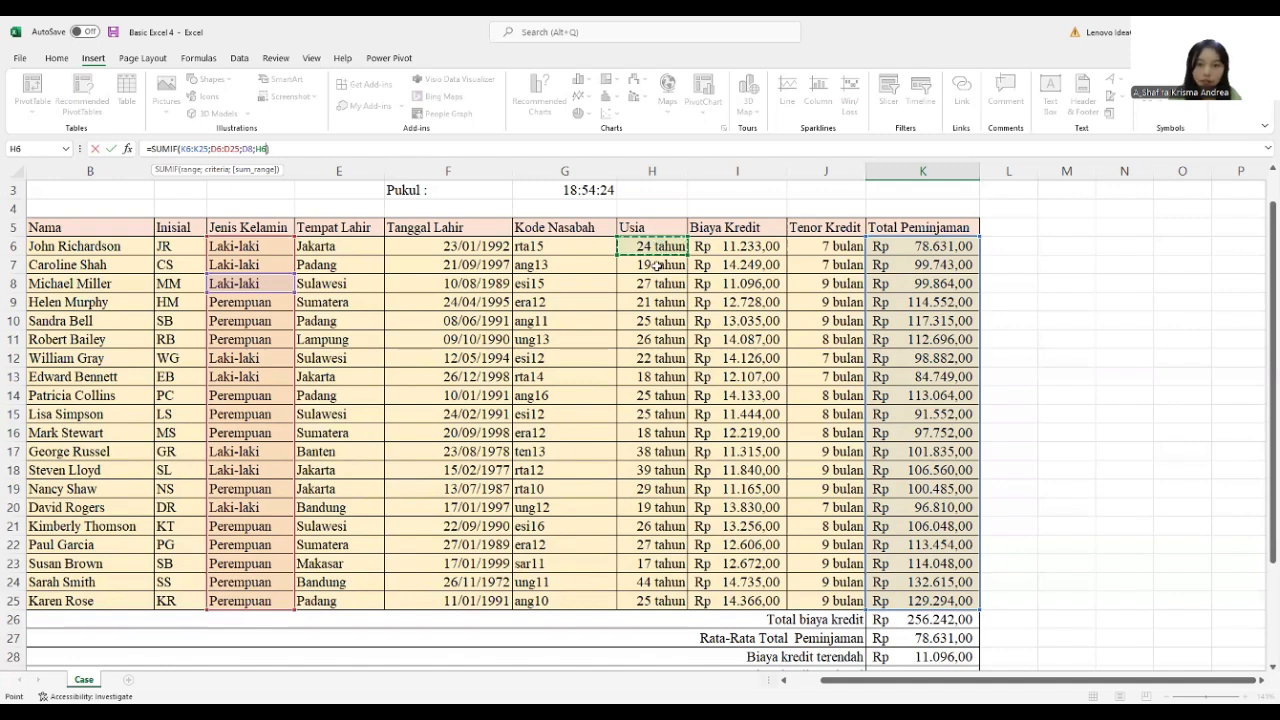
shift+click(644, 600)
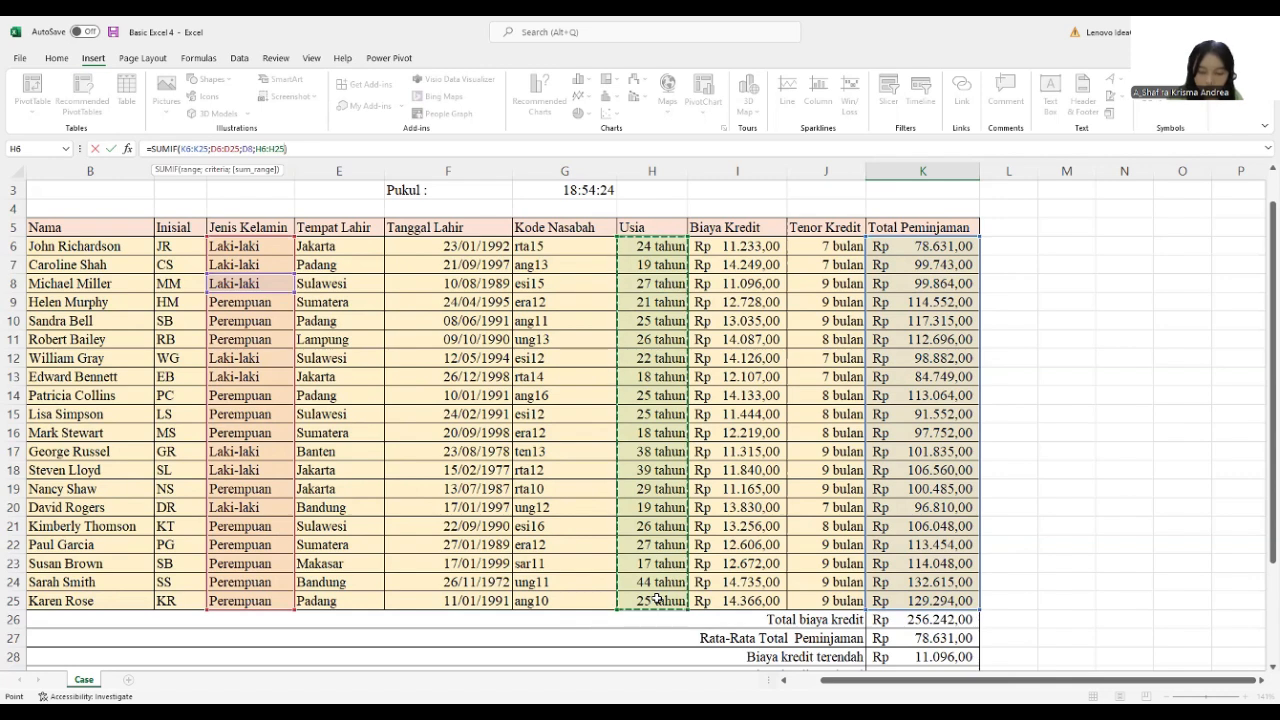
text())
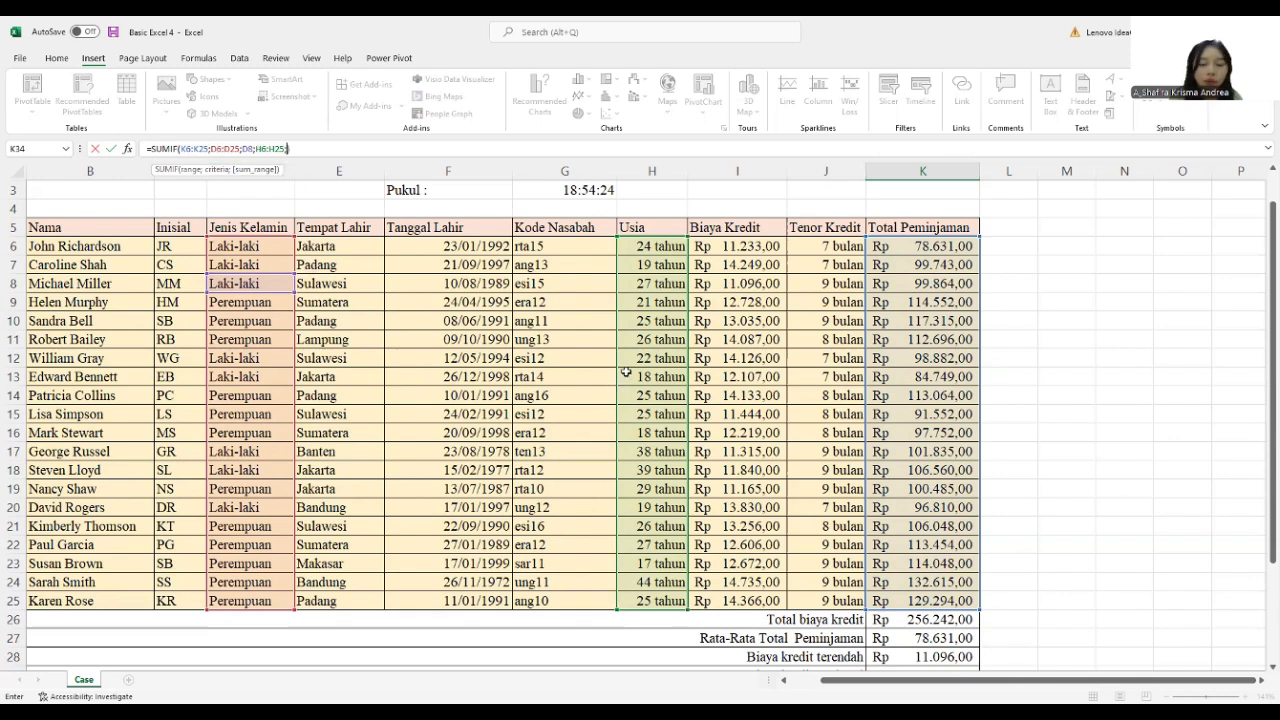
click(652, 545)
text())
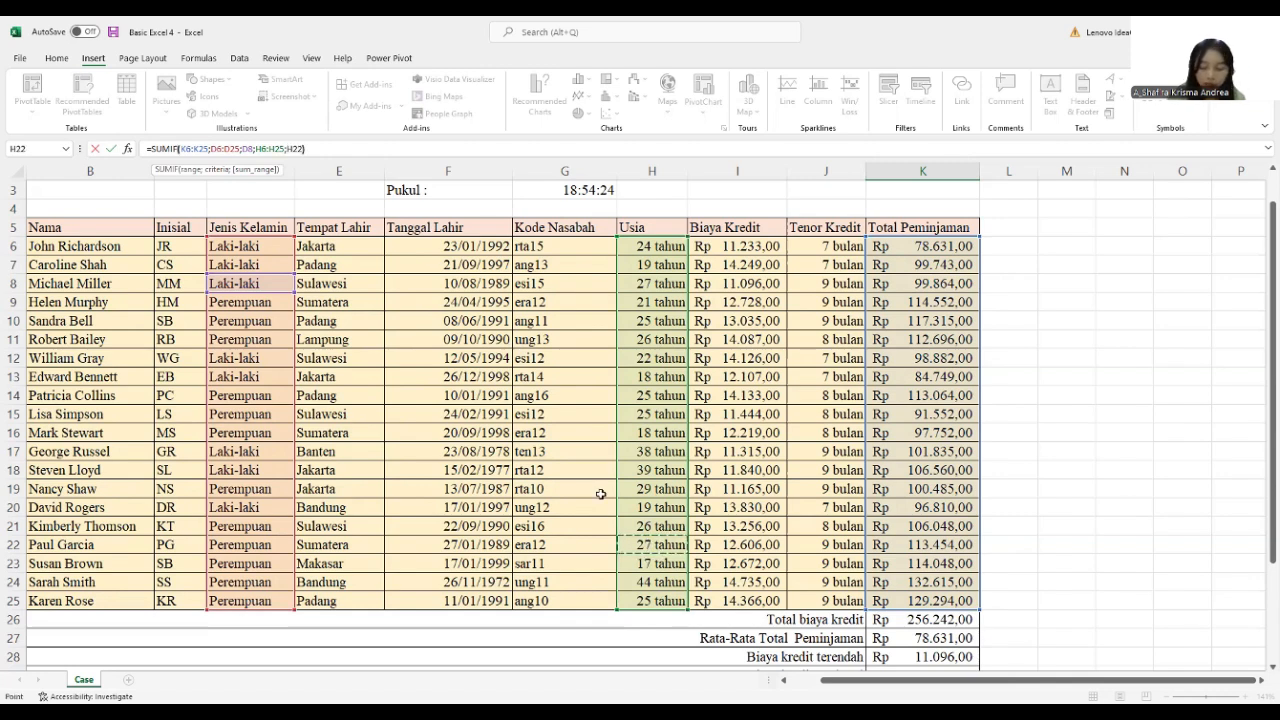
key(Return)
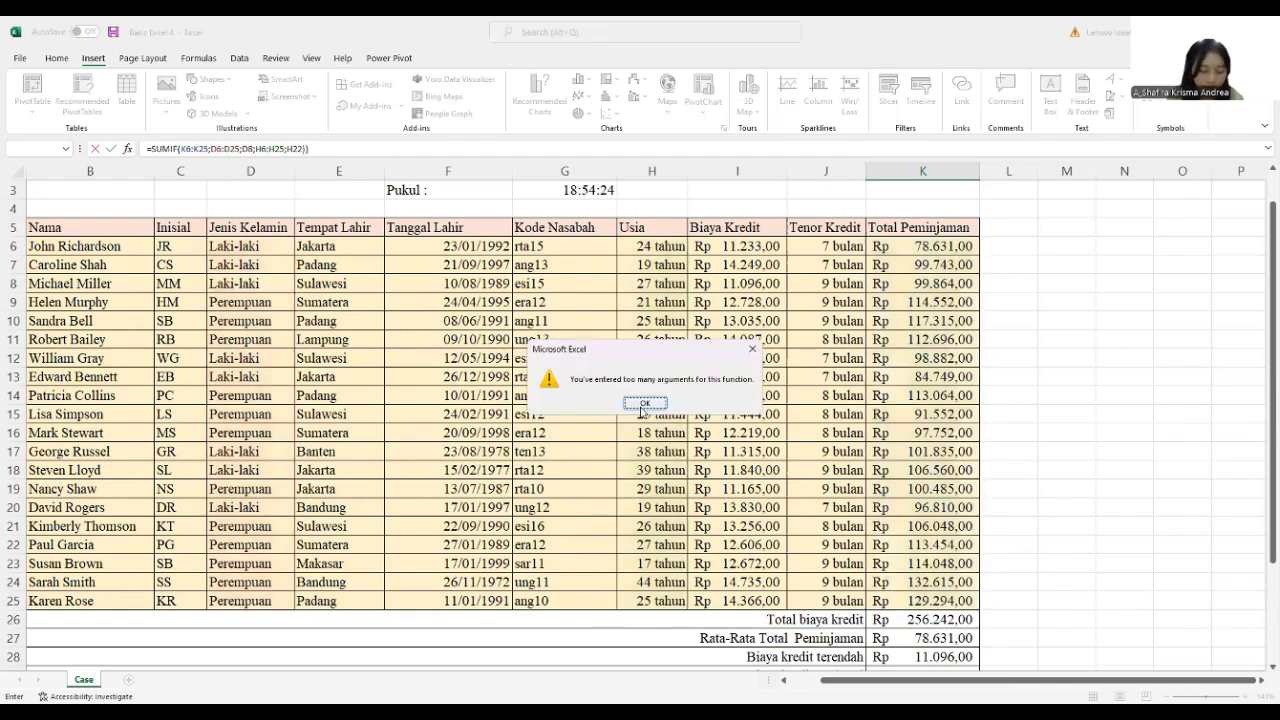
click(643, 405)
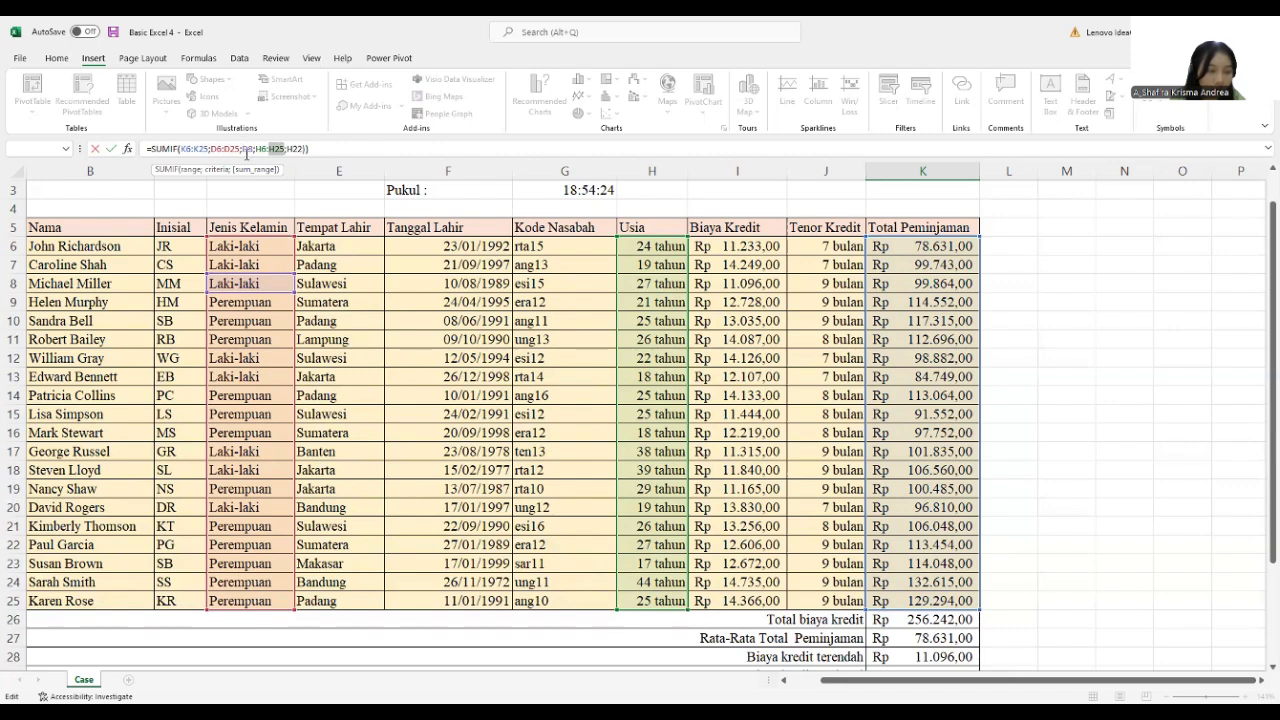
- Delete the extra closing parenthesis from the K34 formula and try to enter it again
click(314, 147)
key(BackSpace)
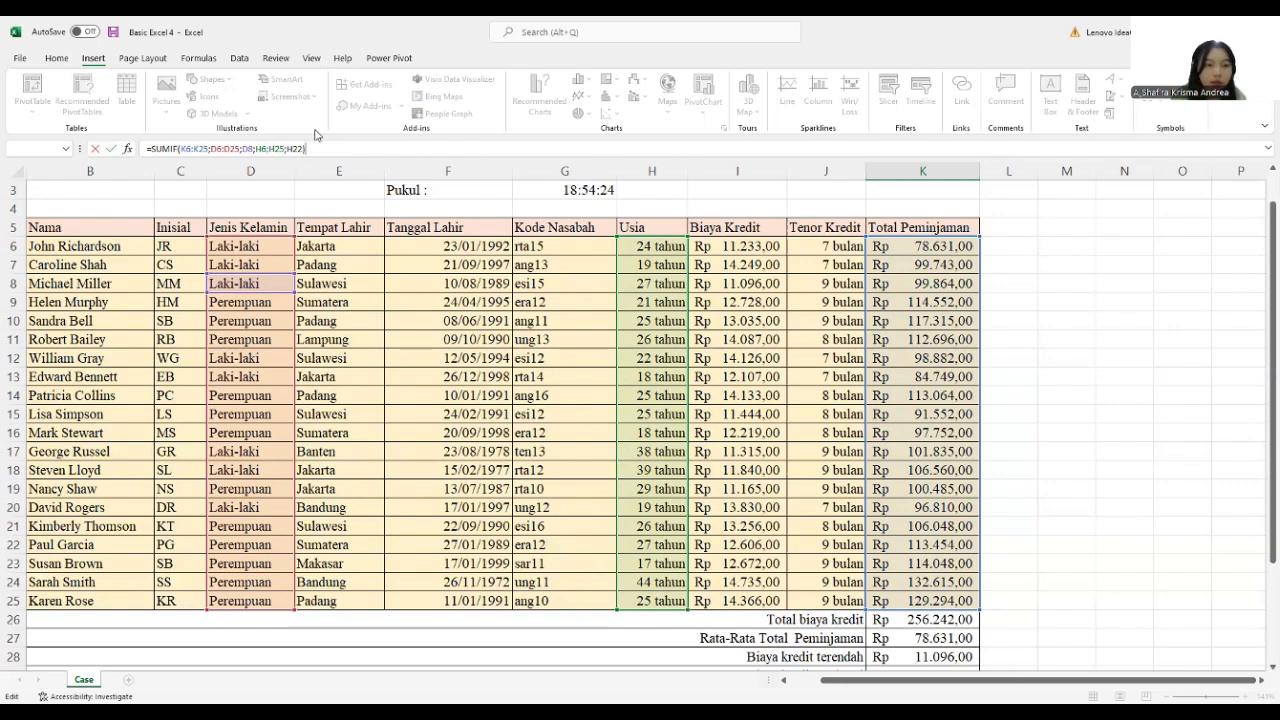
key(Return)
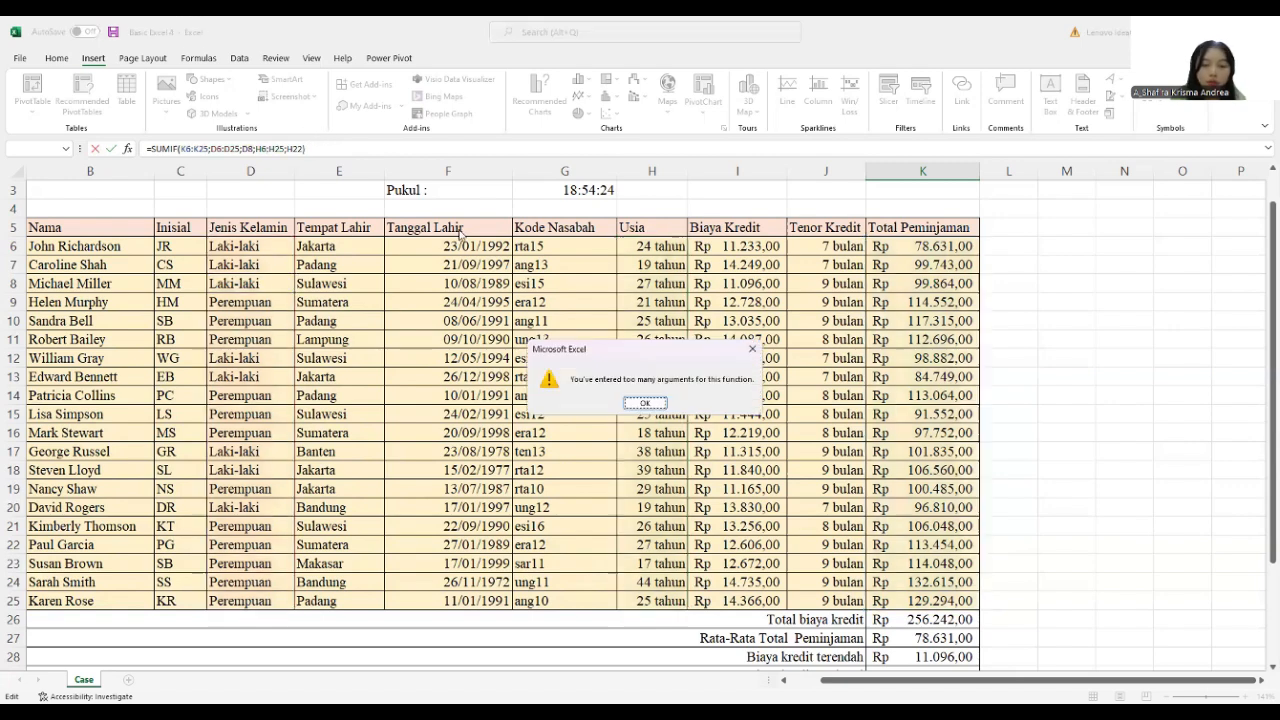
click(640, 406)
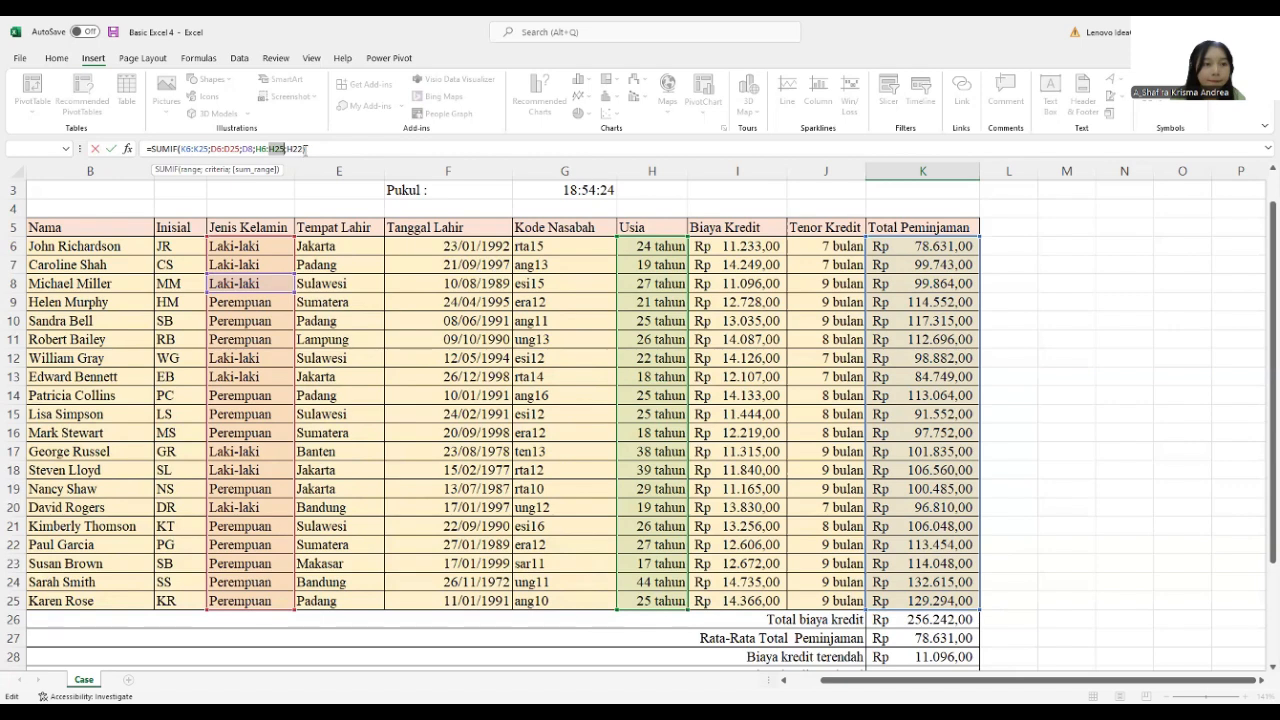
- Clear the age criterion in the K34 formula, pick Usia cell H22 for it again, and retry entering the formula
click(304, 149)
key(BackSpace)
key(BackSpace)
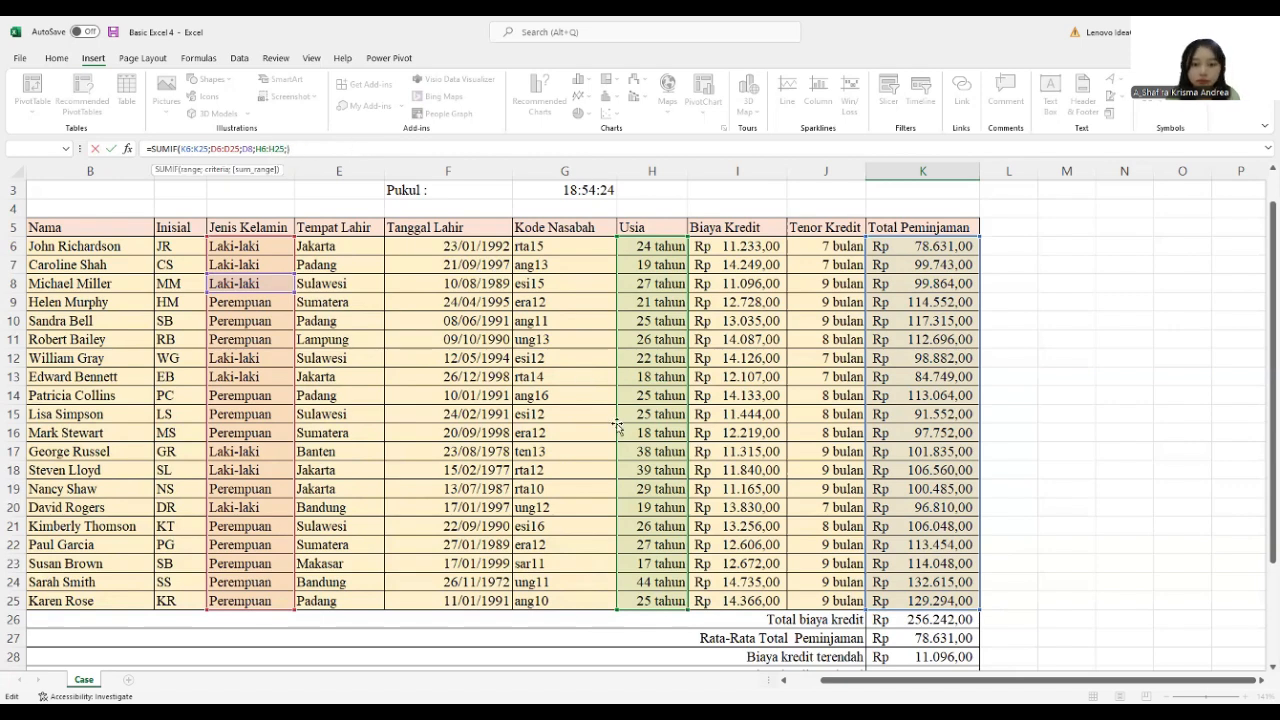
click(643, 545)
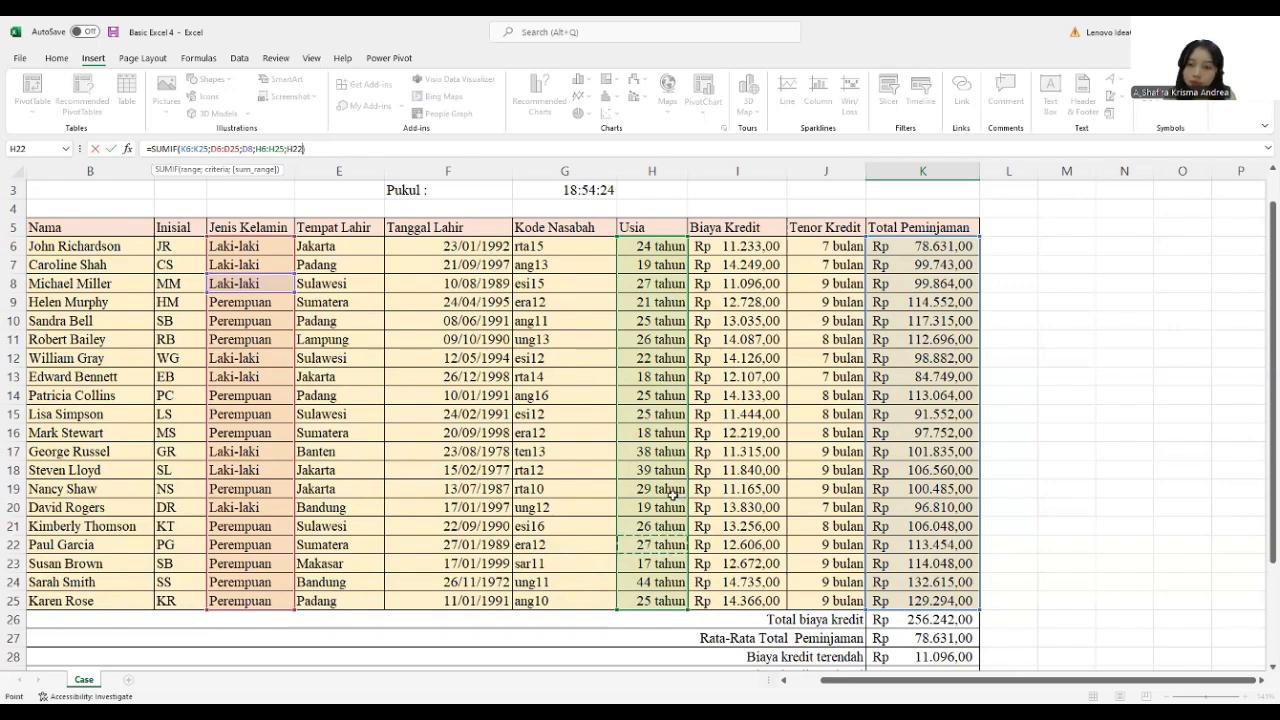
key(Return)
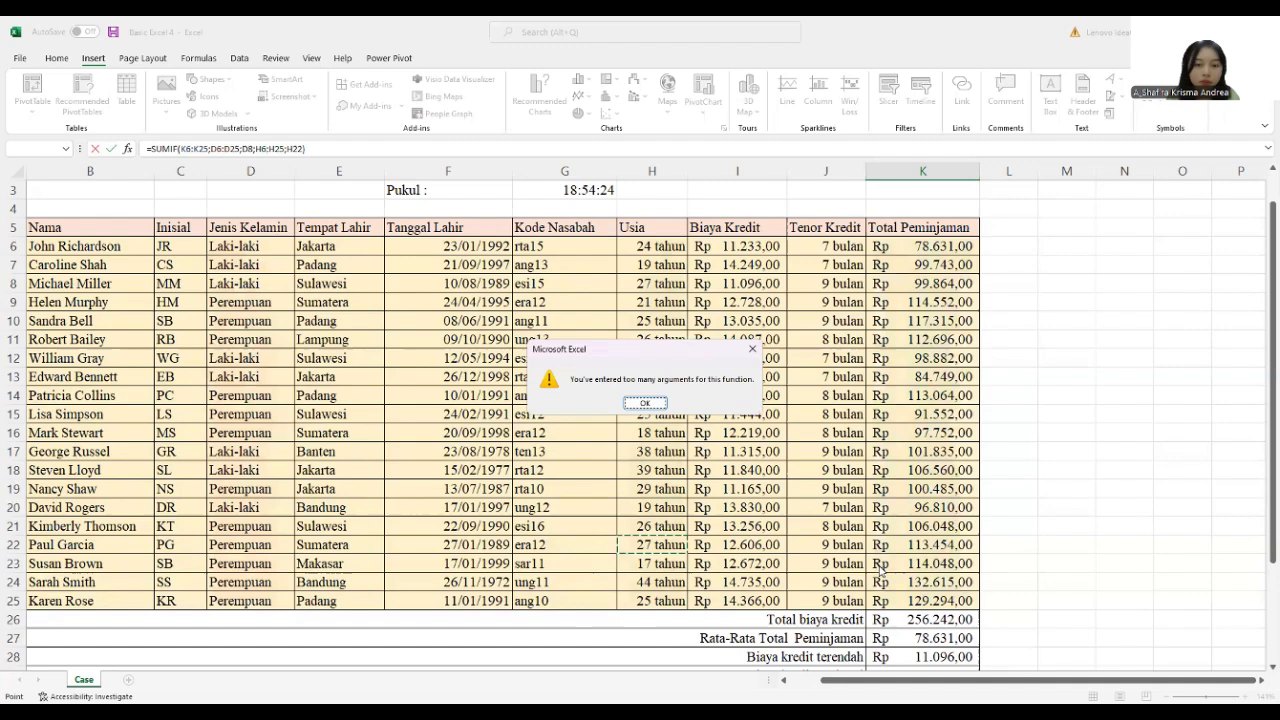
click(645, 402)
- Change the function in the K34 formula from SUMIF to SUMIFS and enter the formula
scroll(645, 402, down, 6)
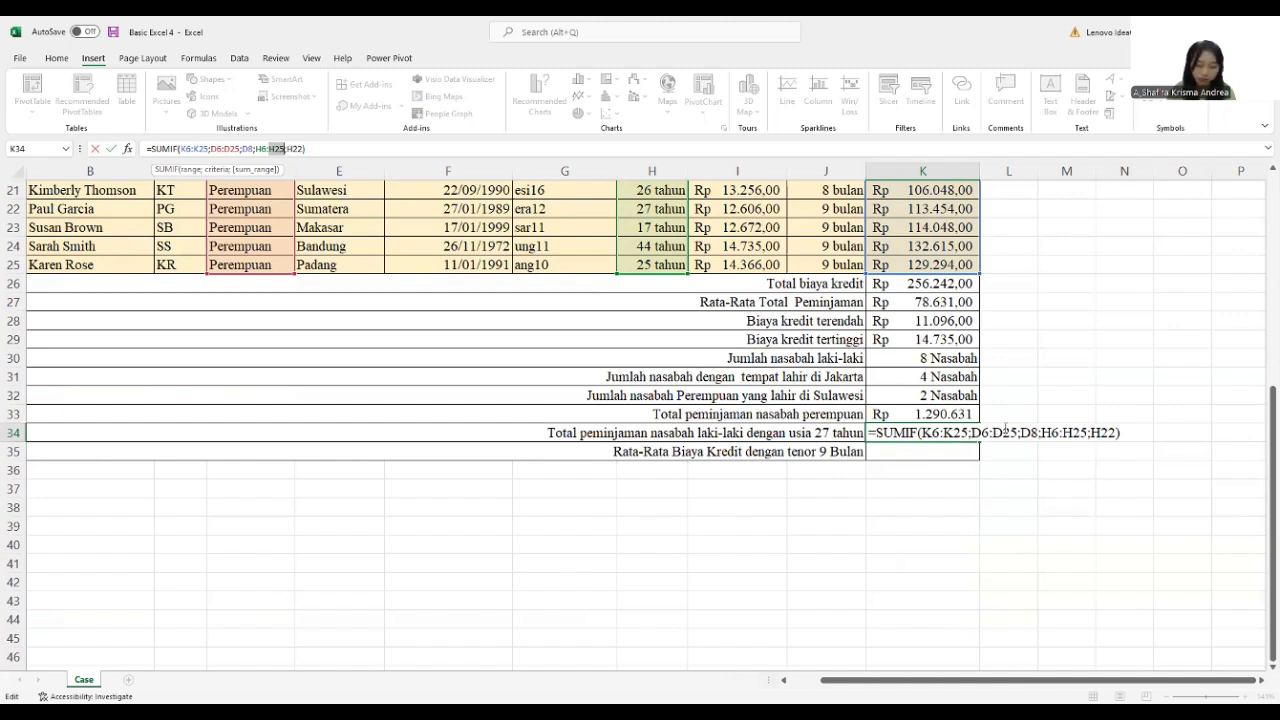
click(206, 148)
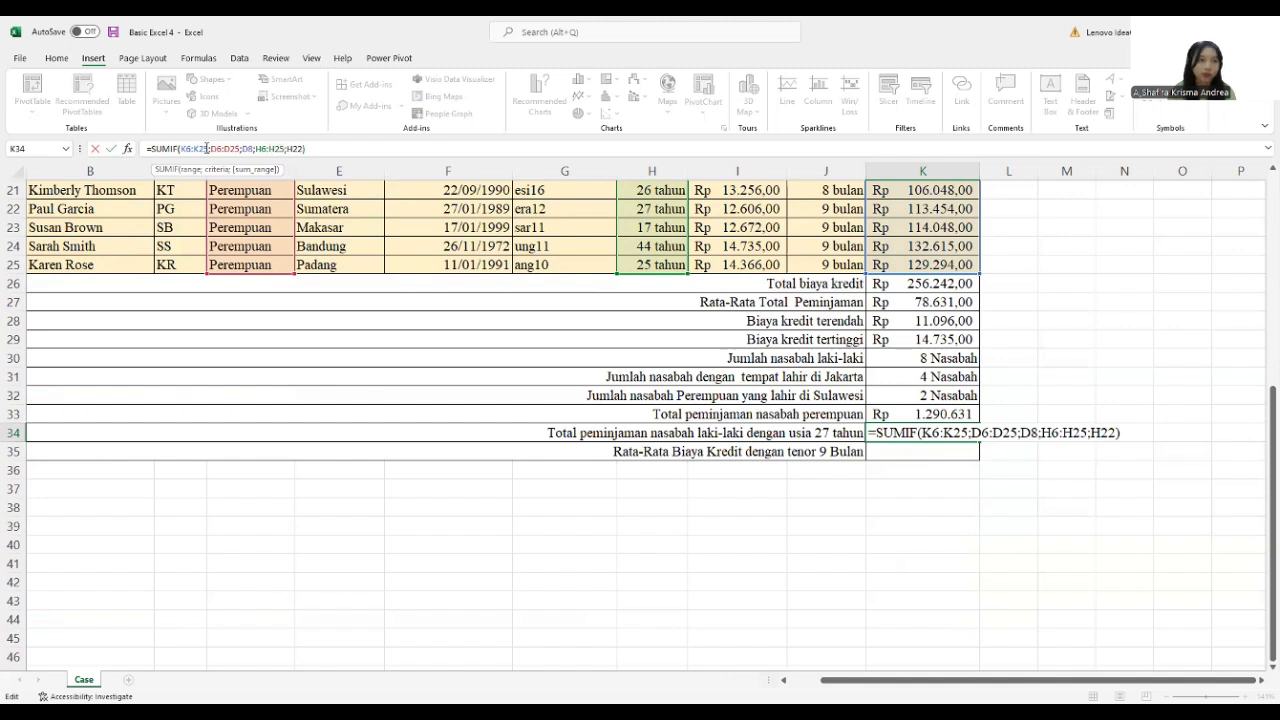
click(220, 148)
click(180, 149)
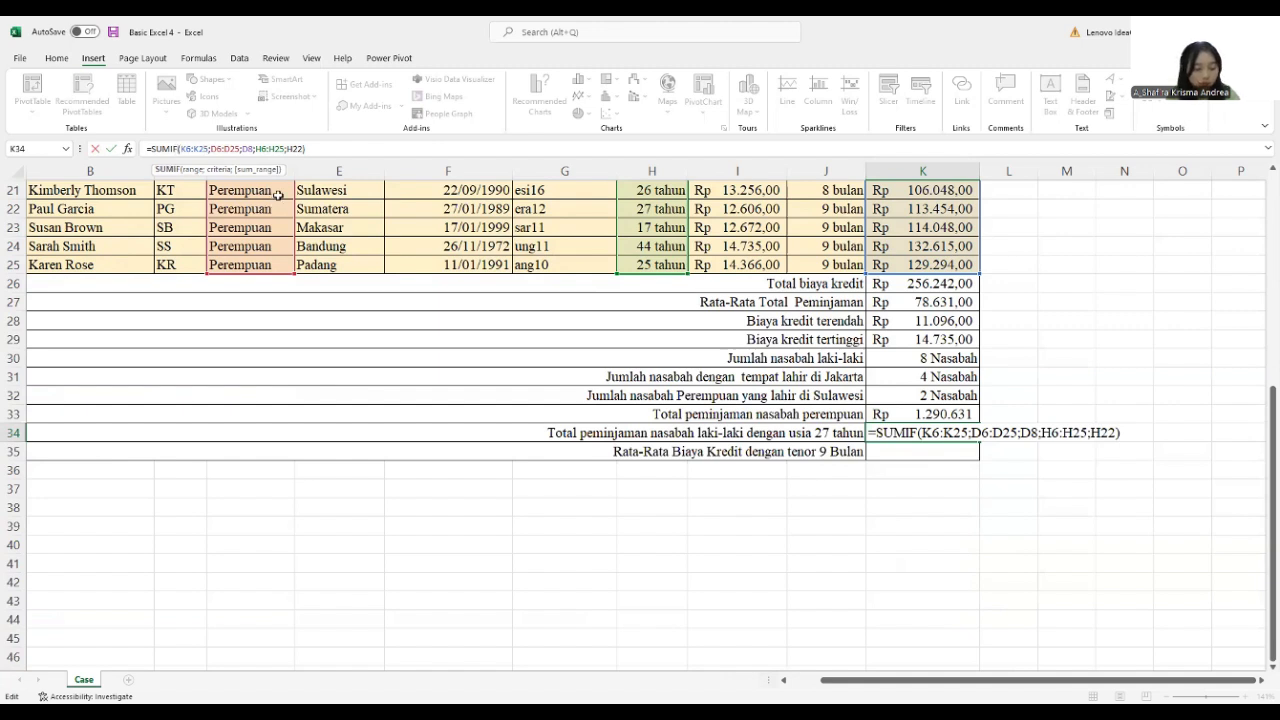
text(S)
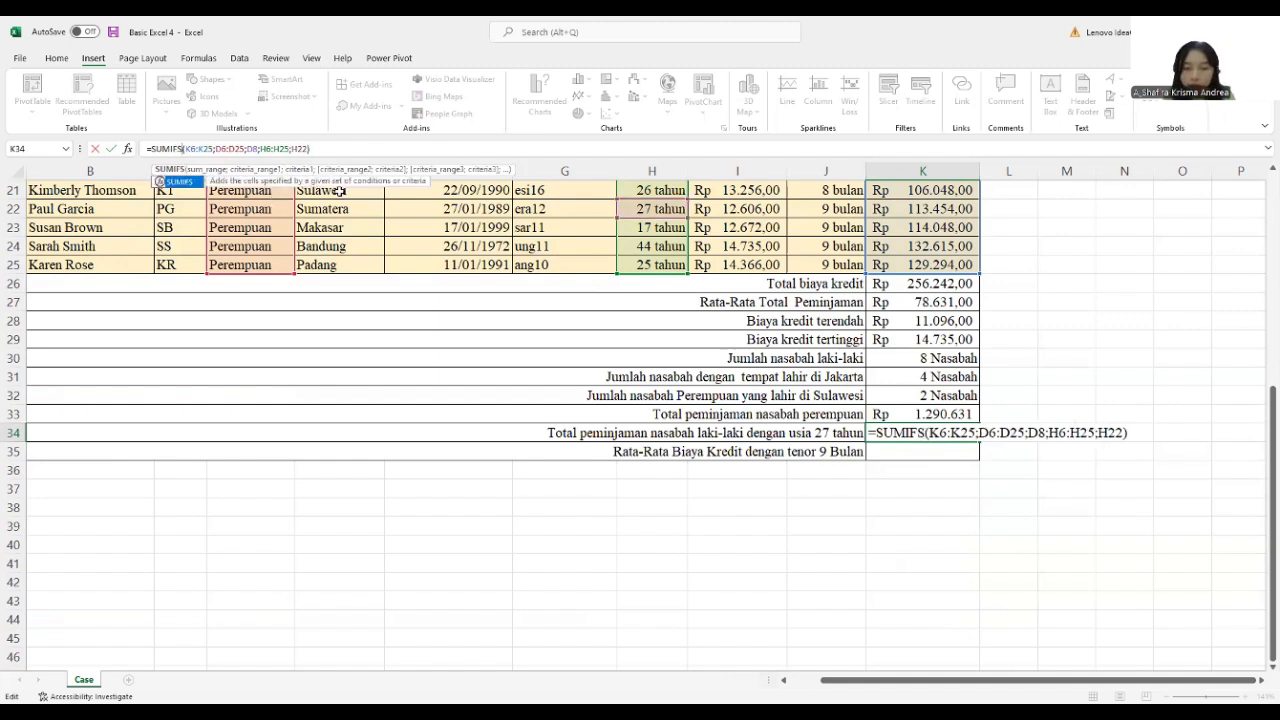
key(Return)
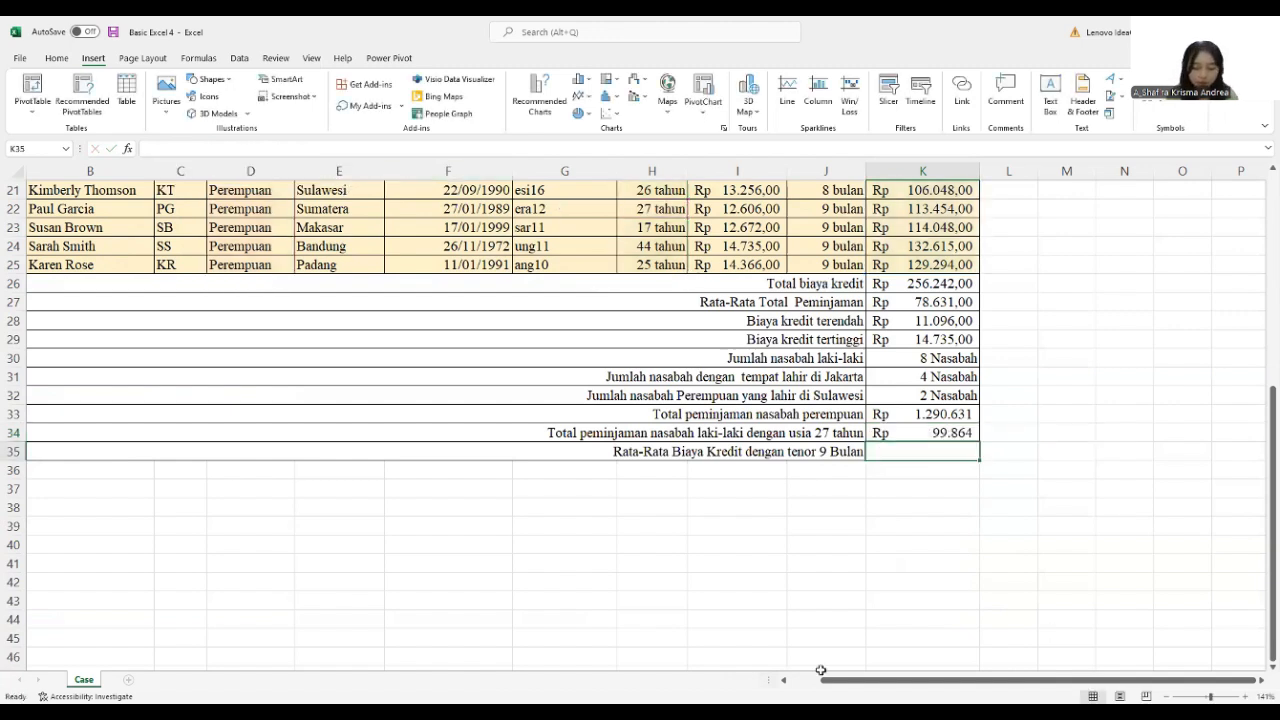
- Start an AVERAGE formula in K35 for the 9-month tenor average, with Tenor Kredit cells J6:J25 as its first argument
text(=)
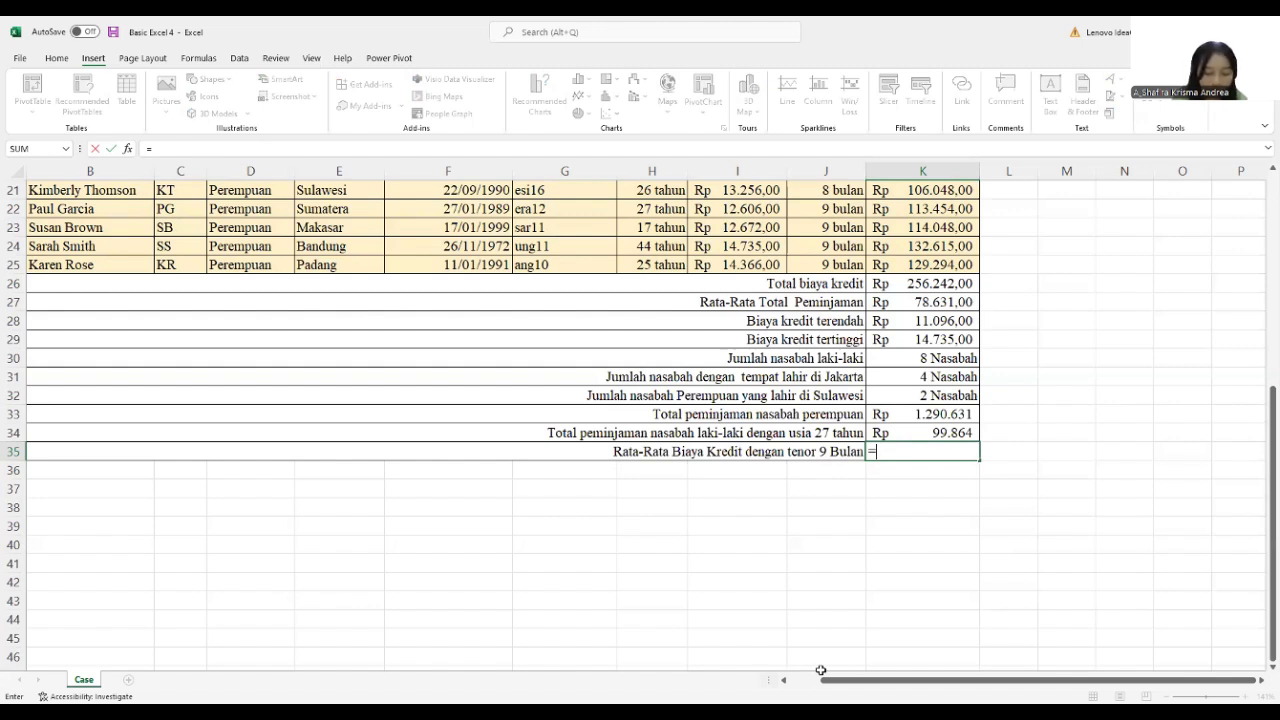
text(AVERAGE)
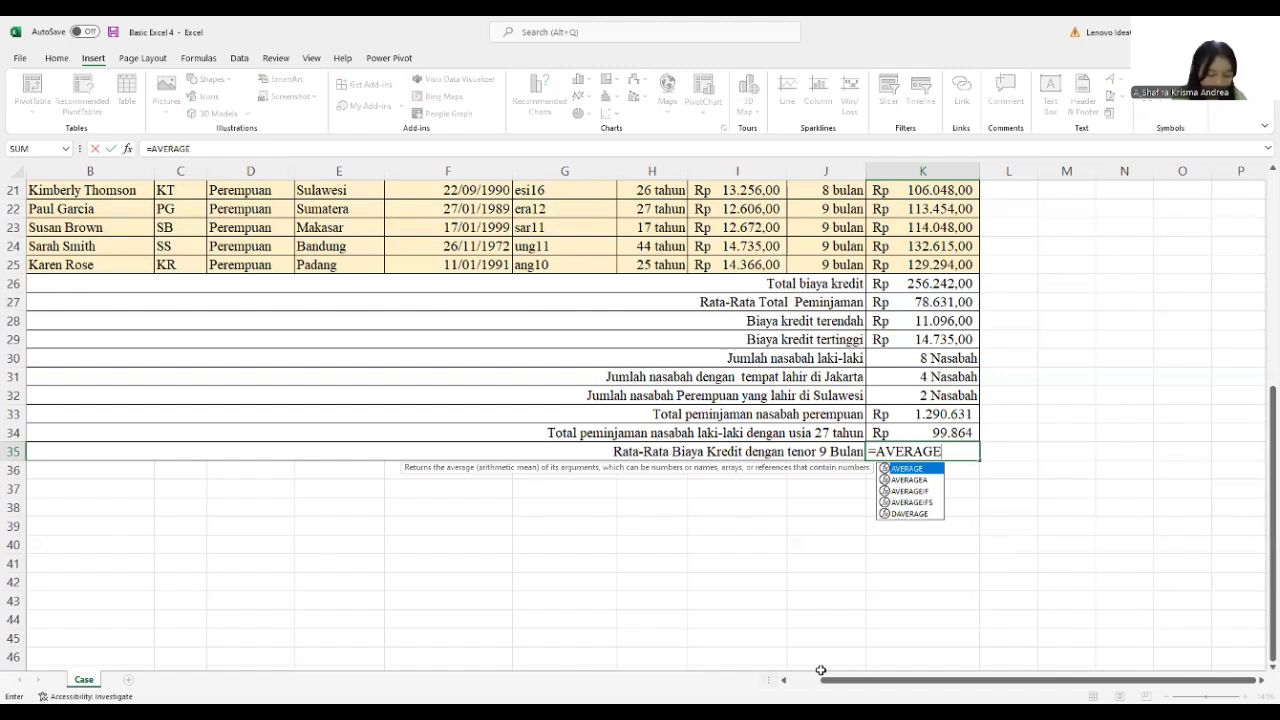
text(()
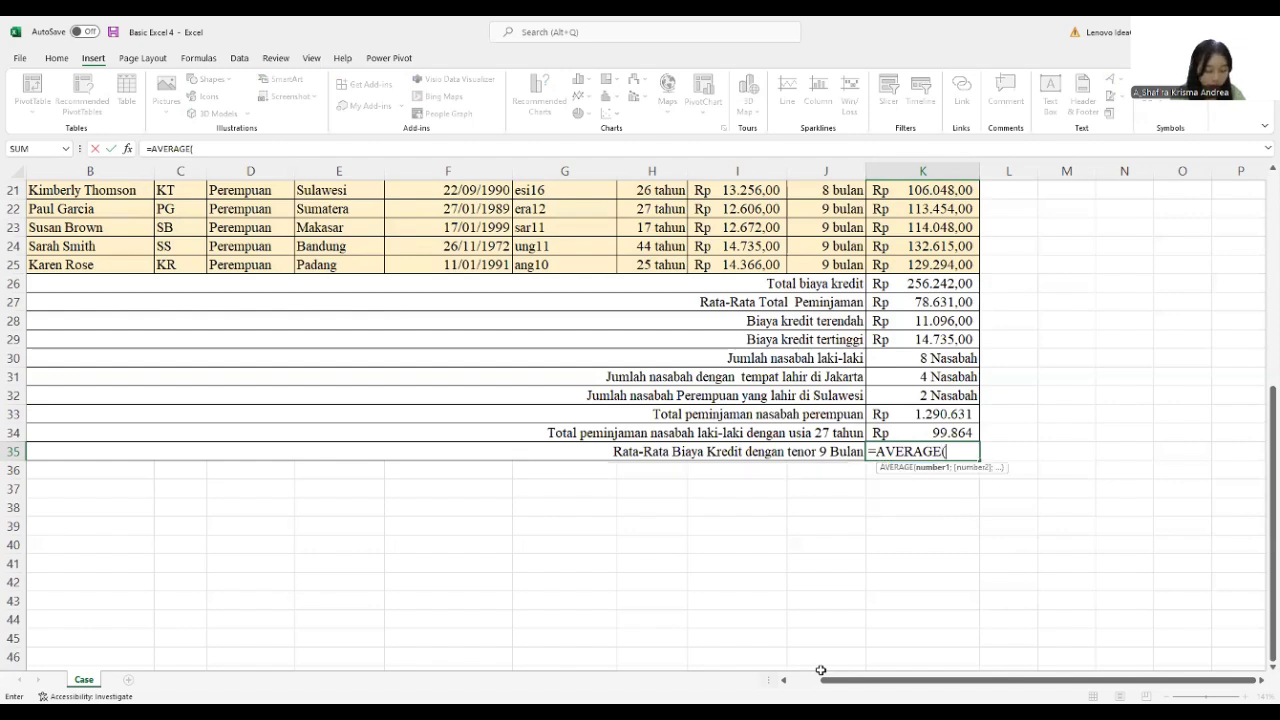
scroll(640, 420, up, 1)
scroll(780, 610, up, 6)
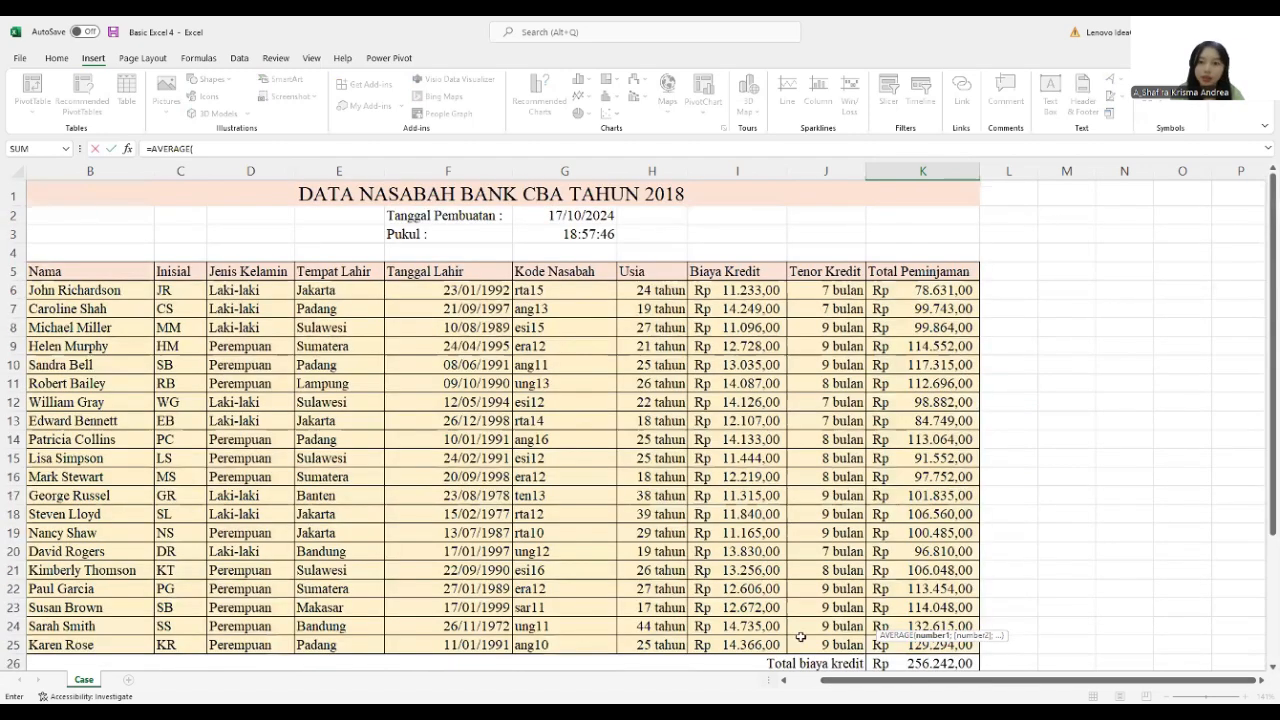
click(831, 289)
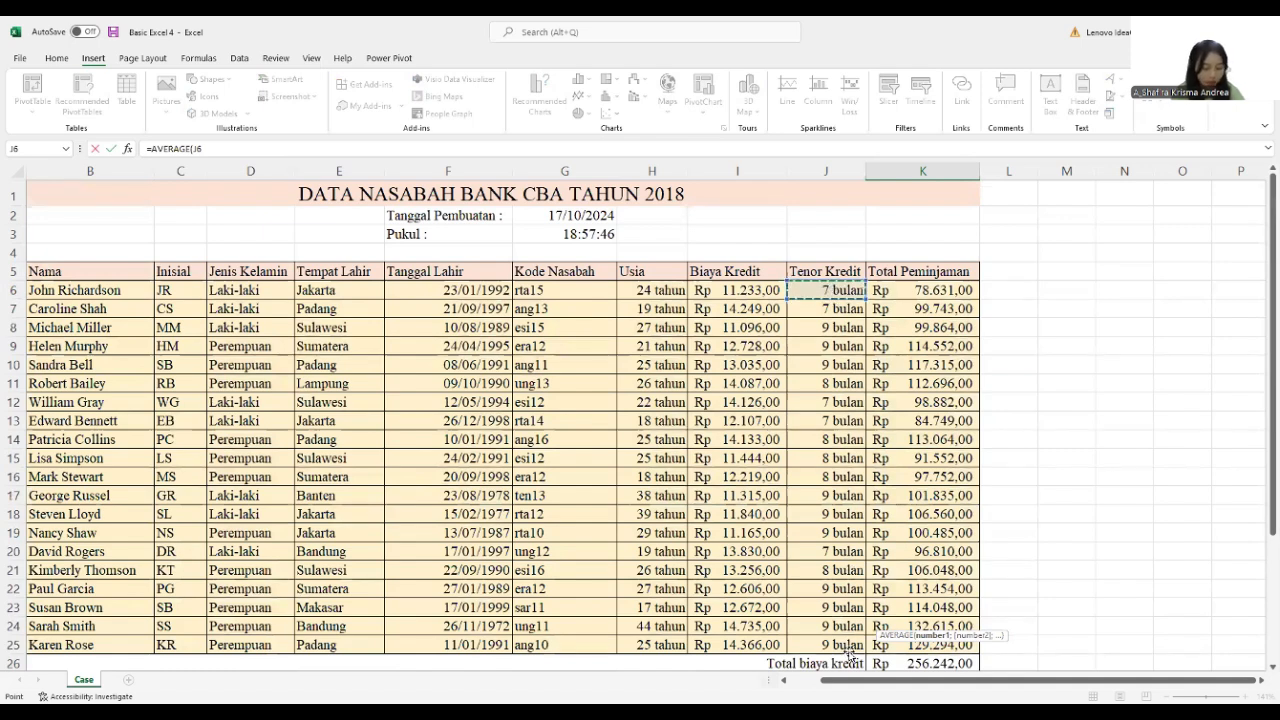
shift+click(848, 650)
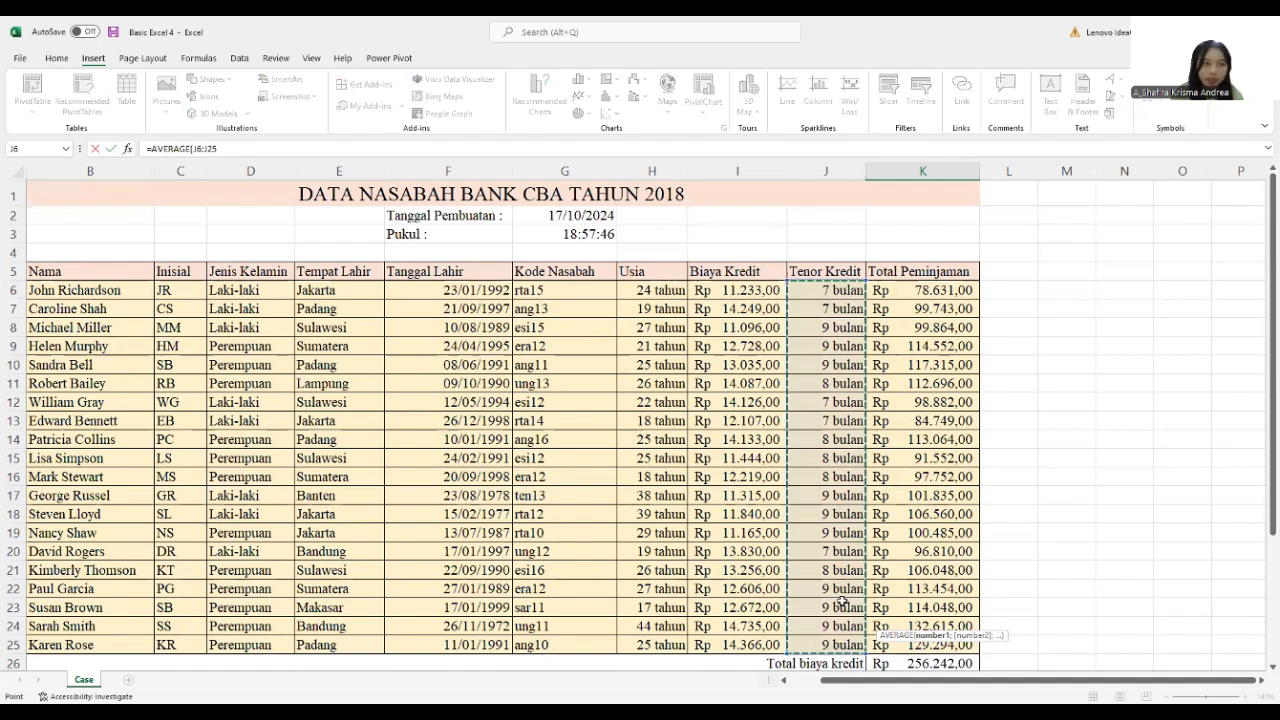
- Add the 9 bulan cell J17 as the second argument of the K35 formula, followed by a separator
text(;)
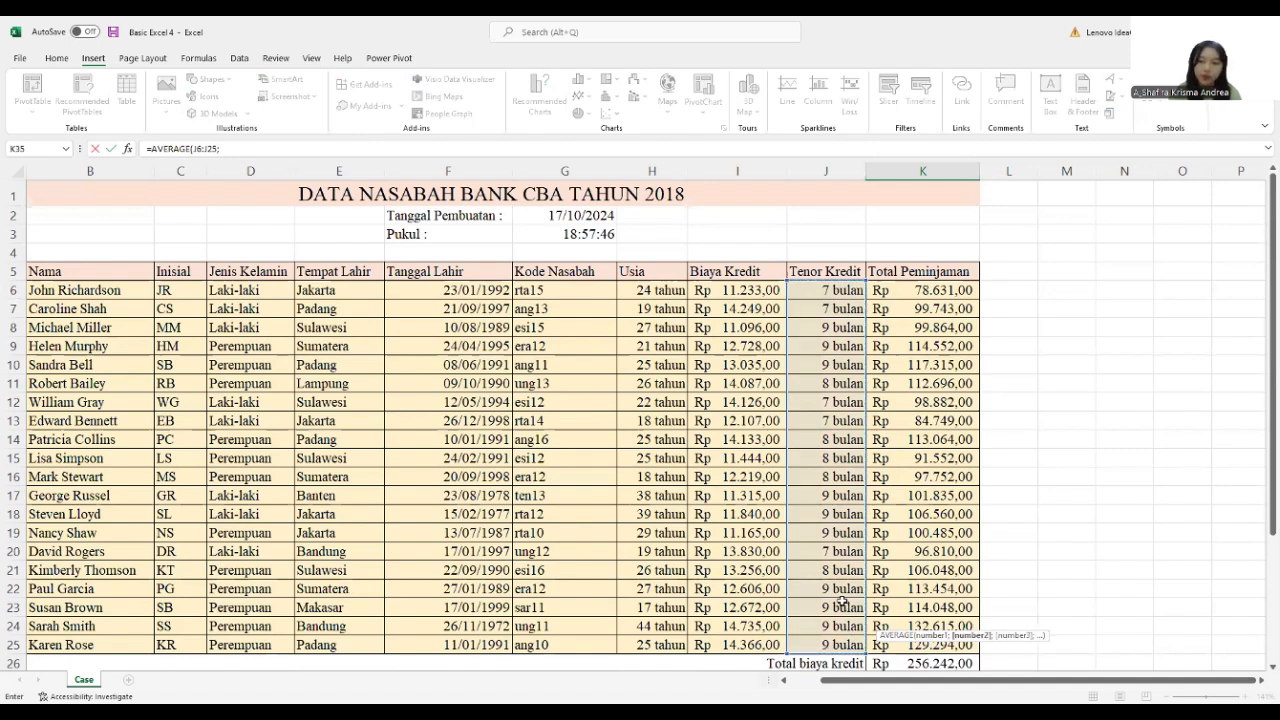
click(829, 496)
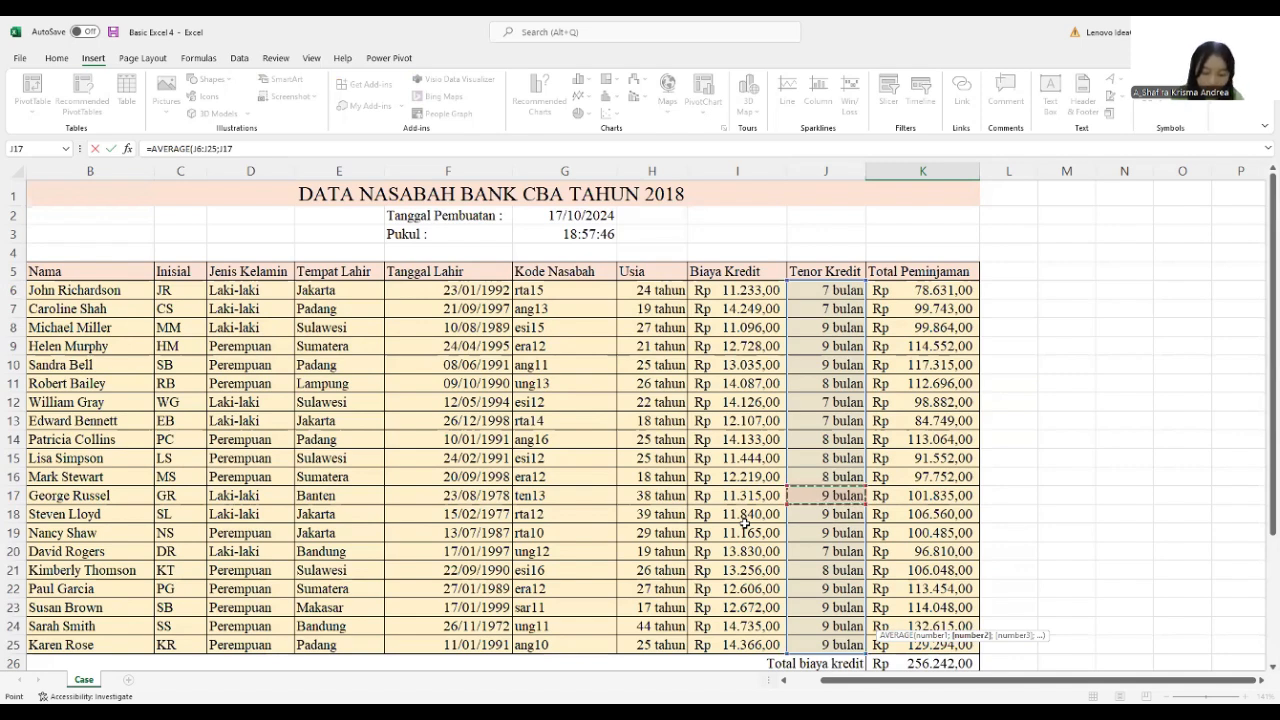
text(;)
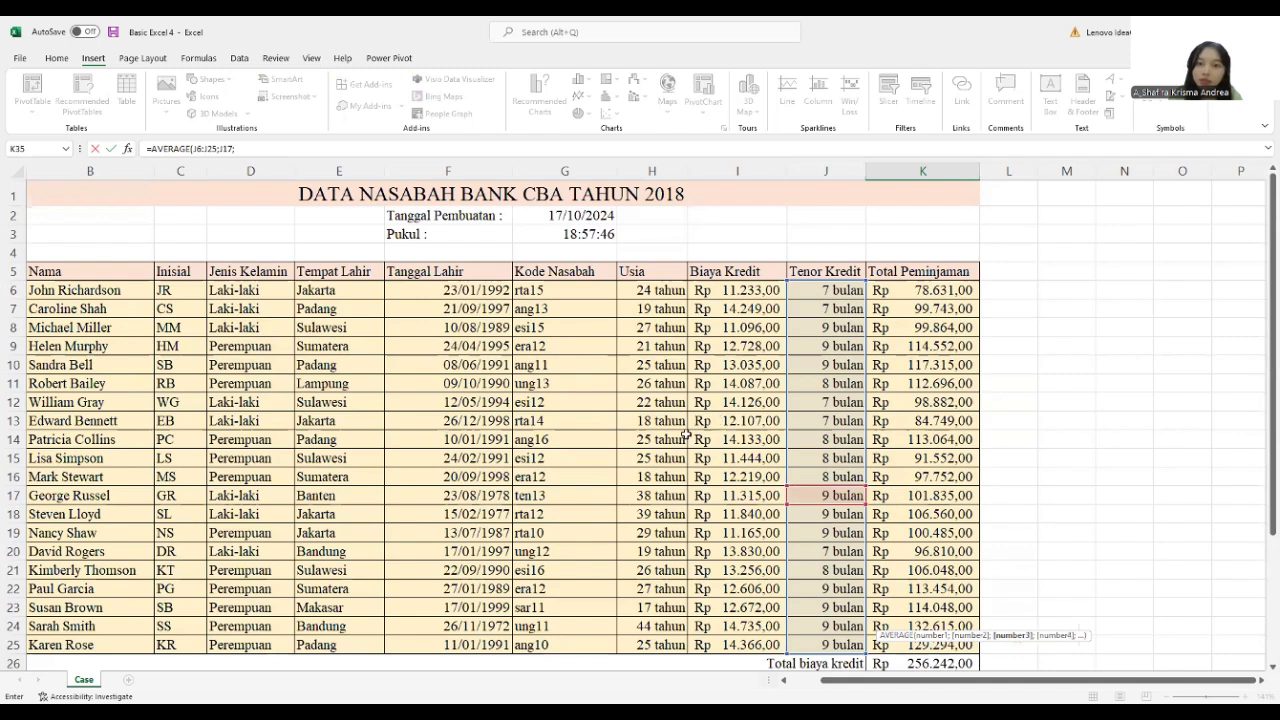
- Add Biaya Kredit cells I6:I25 as the third argument of the K35 AVERAGE formula, close it and enter it
click(735, 290)
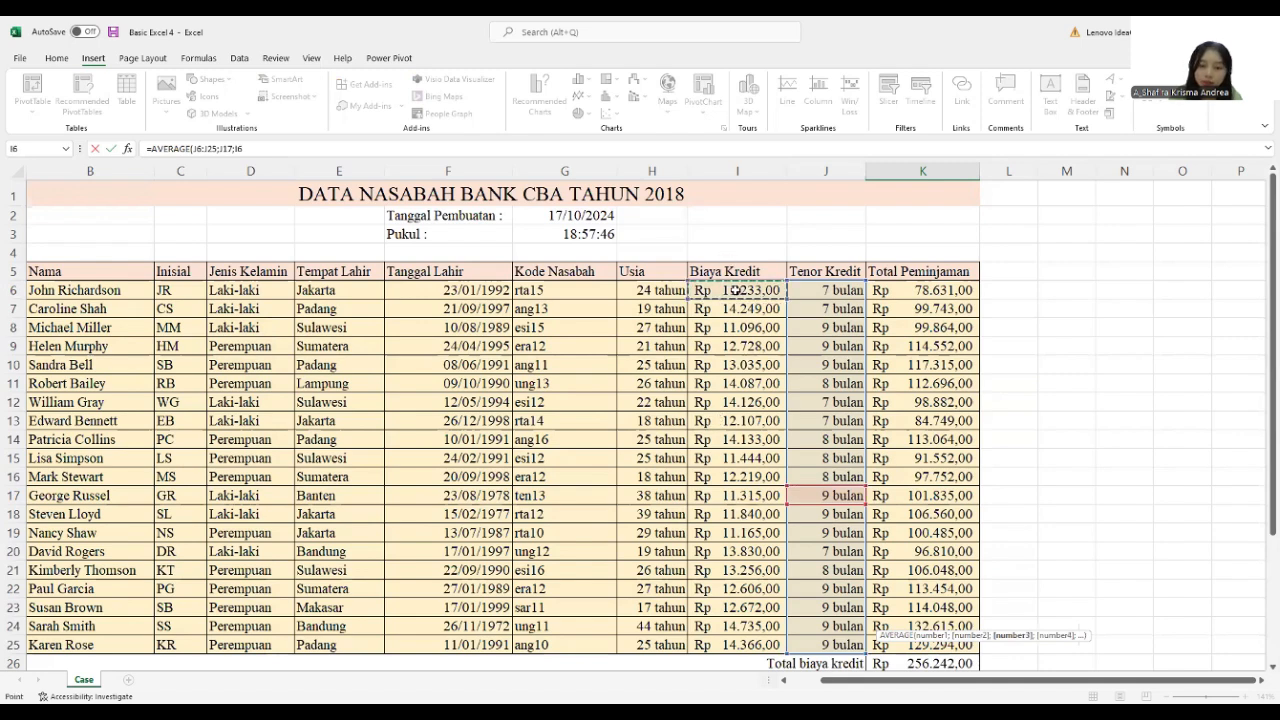
shift+click(707, 641)
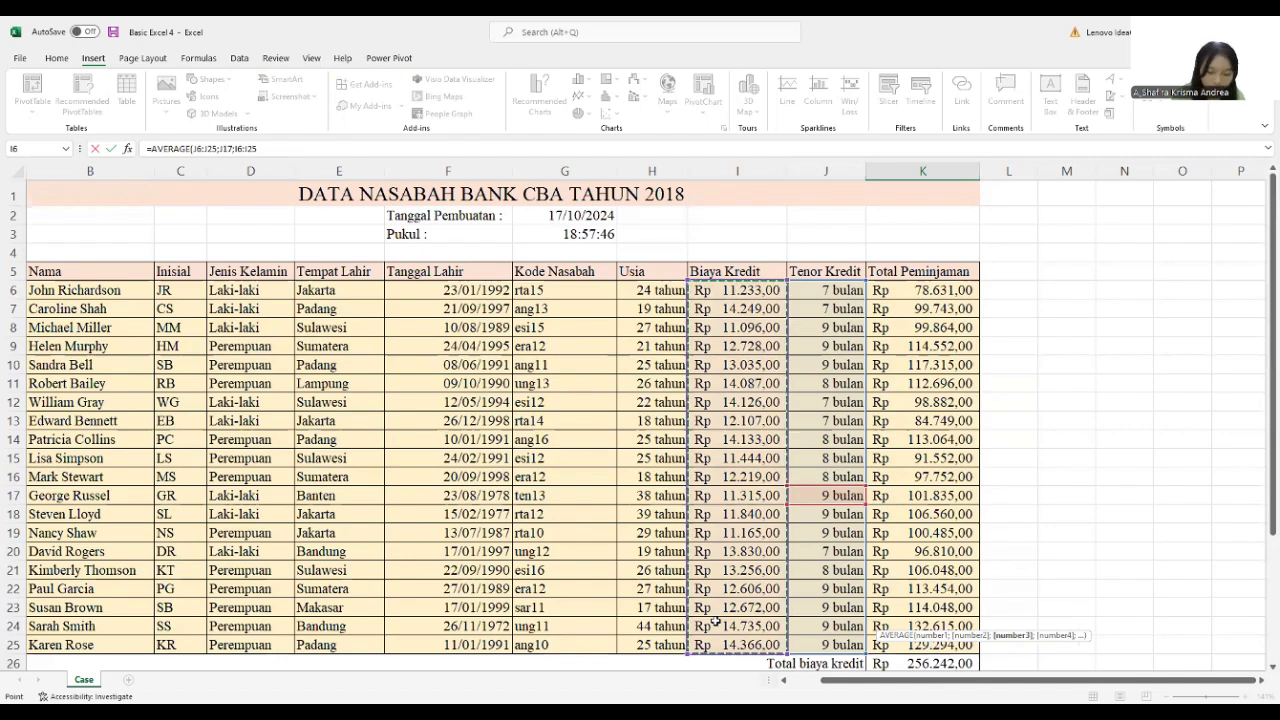
text())
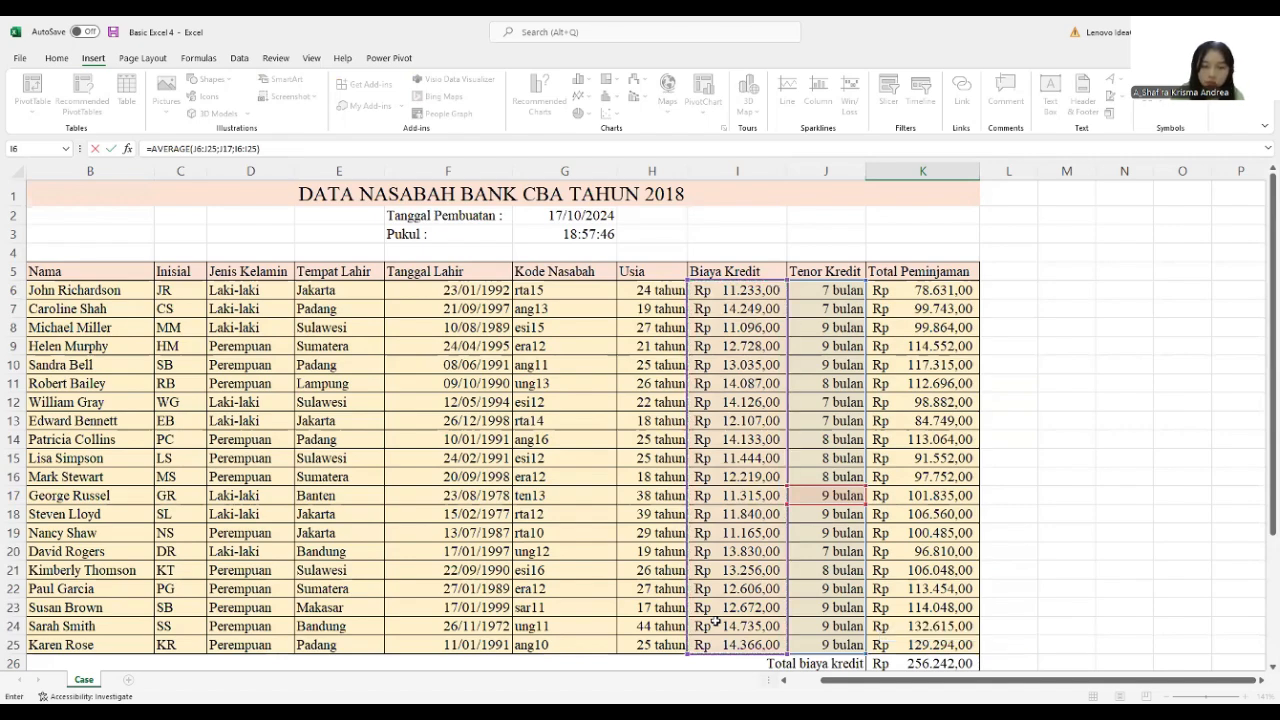
key(Return)
- Review the 2018 customer table and its summary rows from Total biaya kredit to the 9-month tenor average
scroll(716, 622, down, 2)
scroll(716, 621, down, 4)
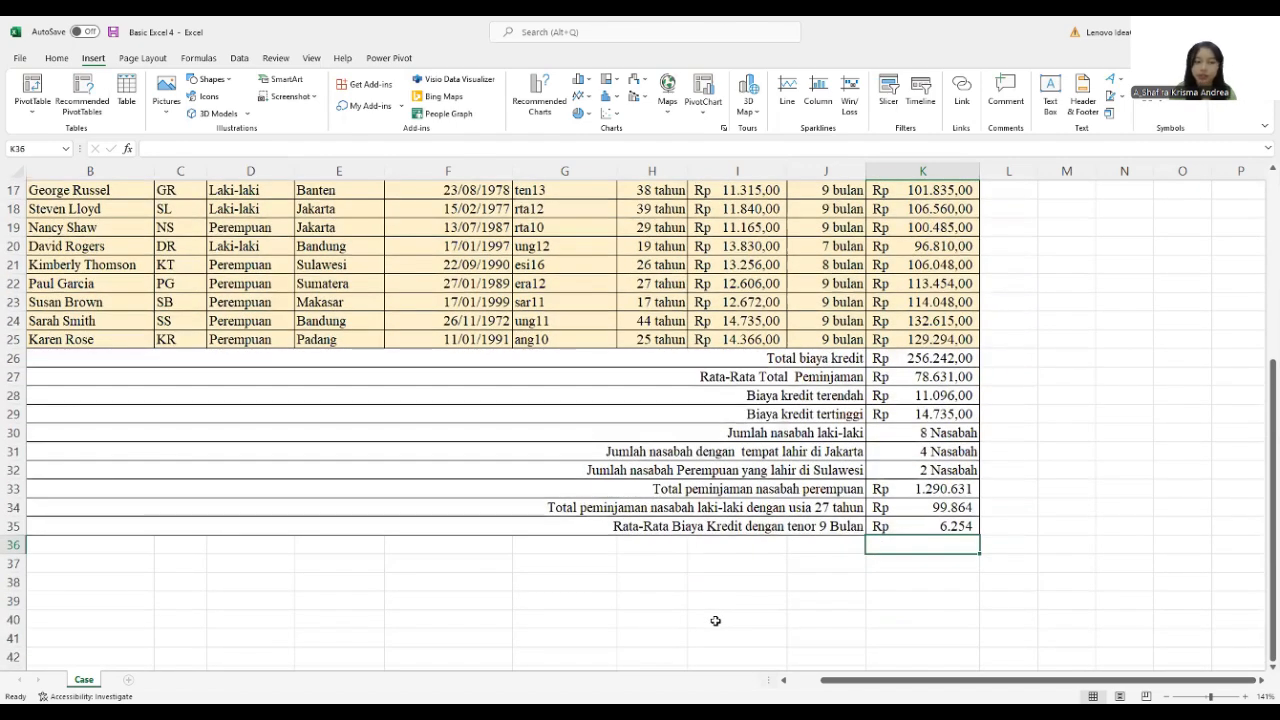
scroll(716, 621, down, 1)
scroll(715, 605, up, 1)
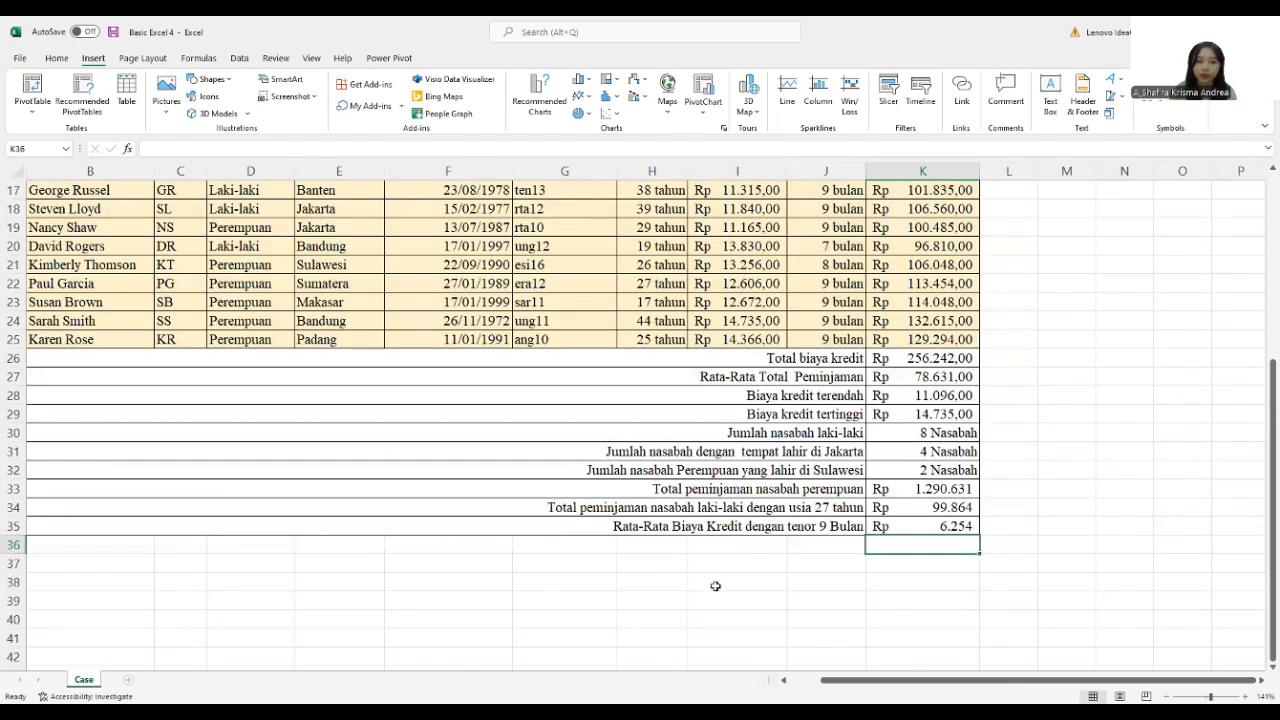
scroll(715, 586, up, 4)
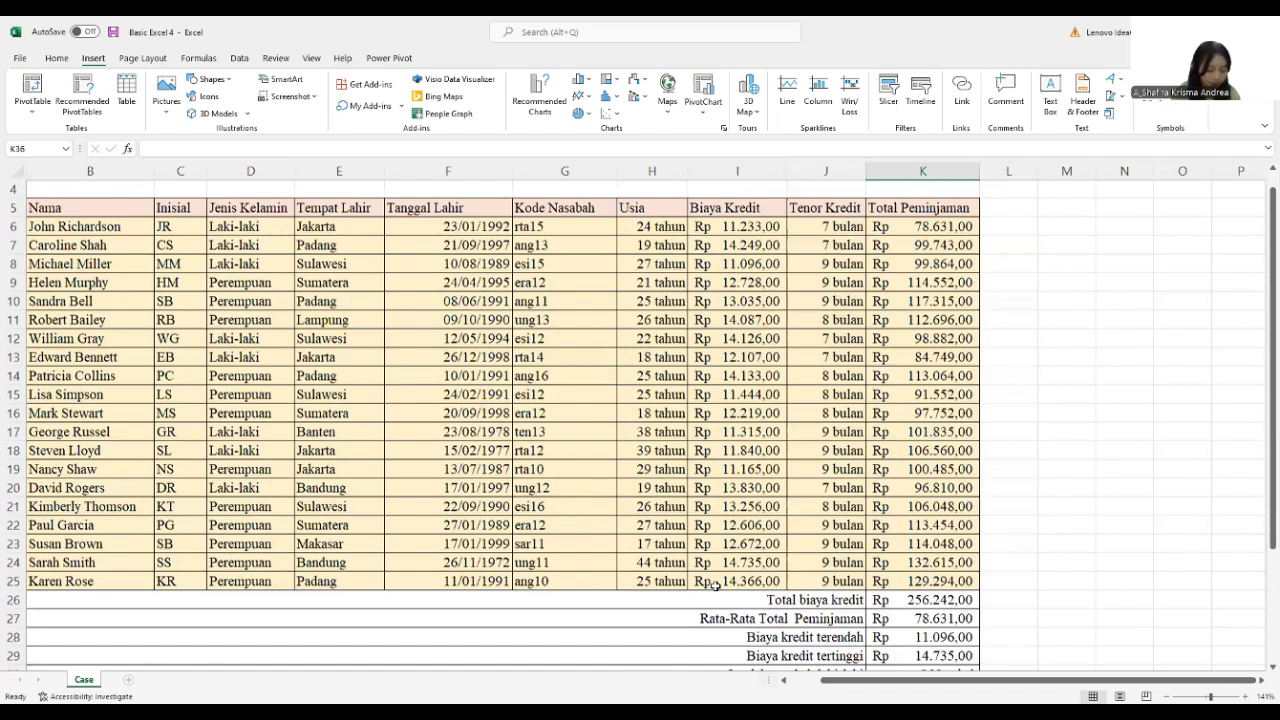
scroll(716, 586, up, 1)
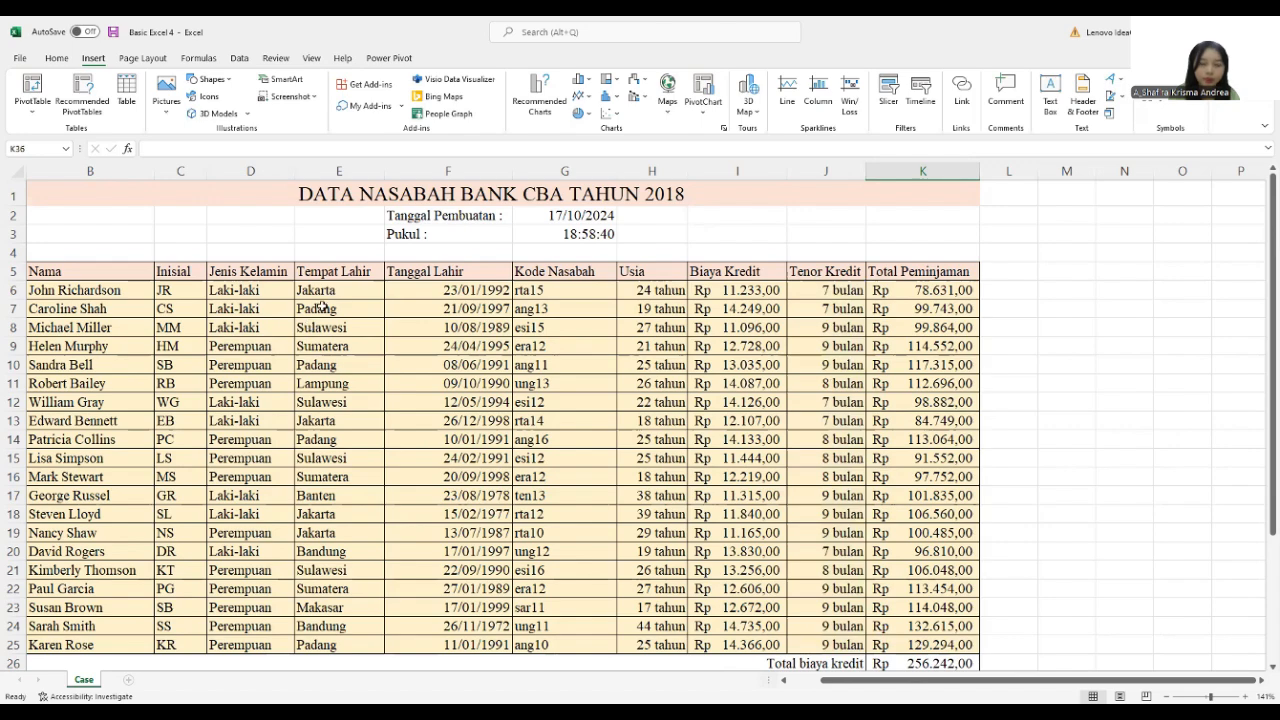
scroll(720, 351, down, 1)
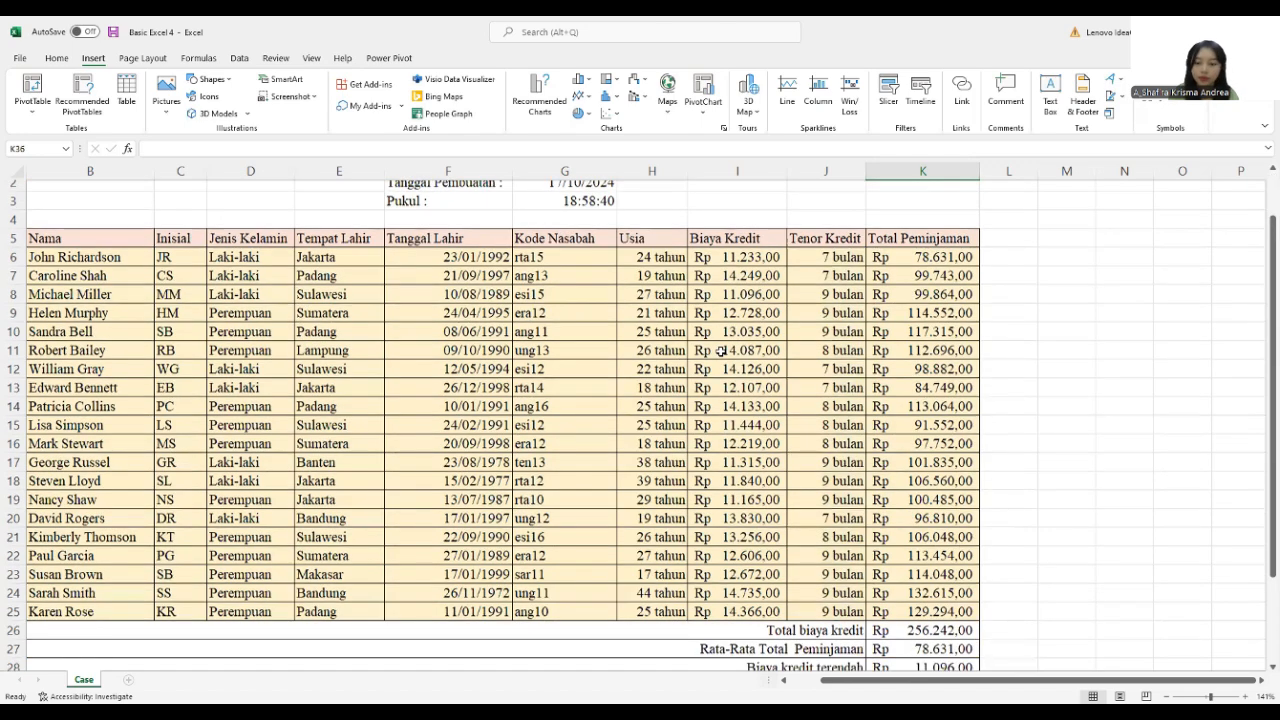
scroll(846, 235, down, 5)
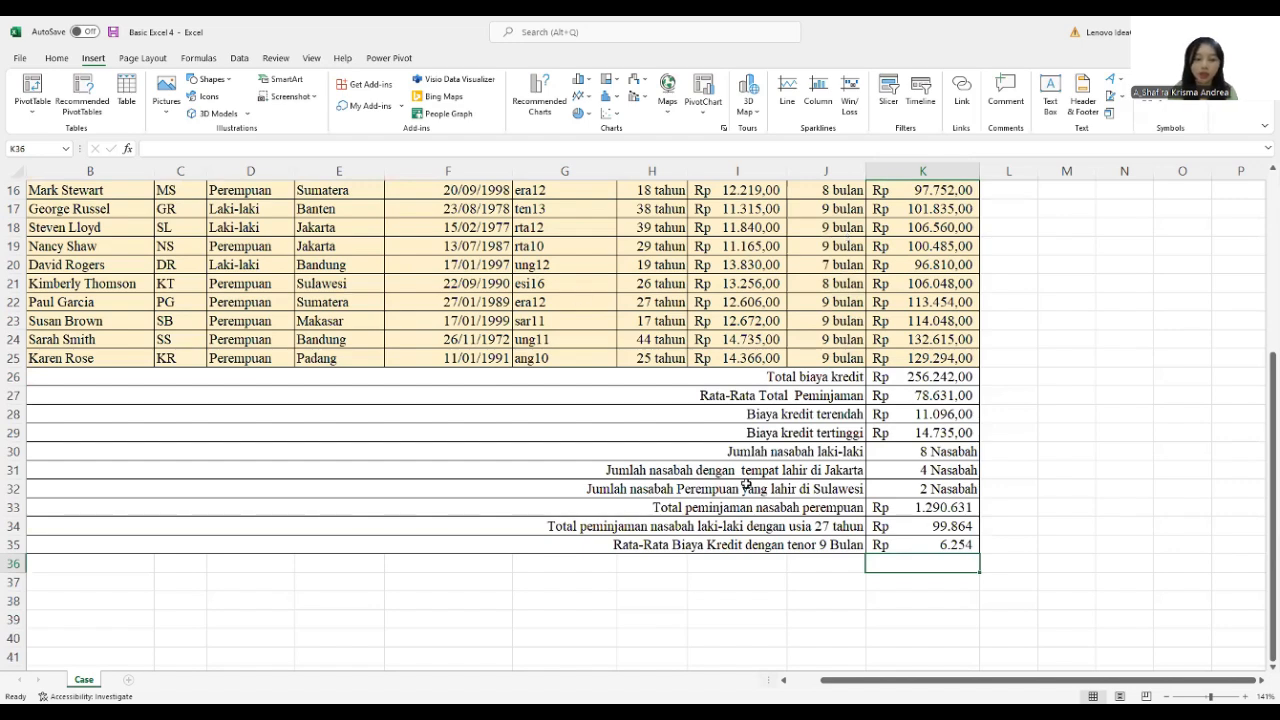
scroll(745, 484, up, 5)
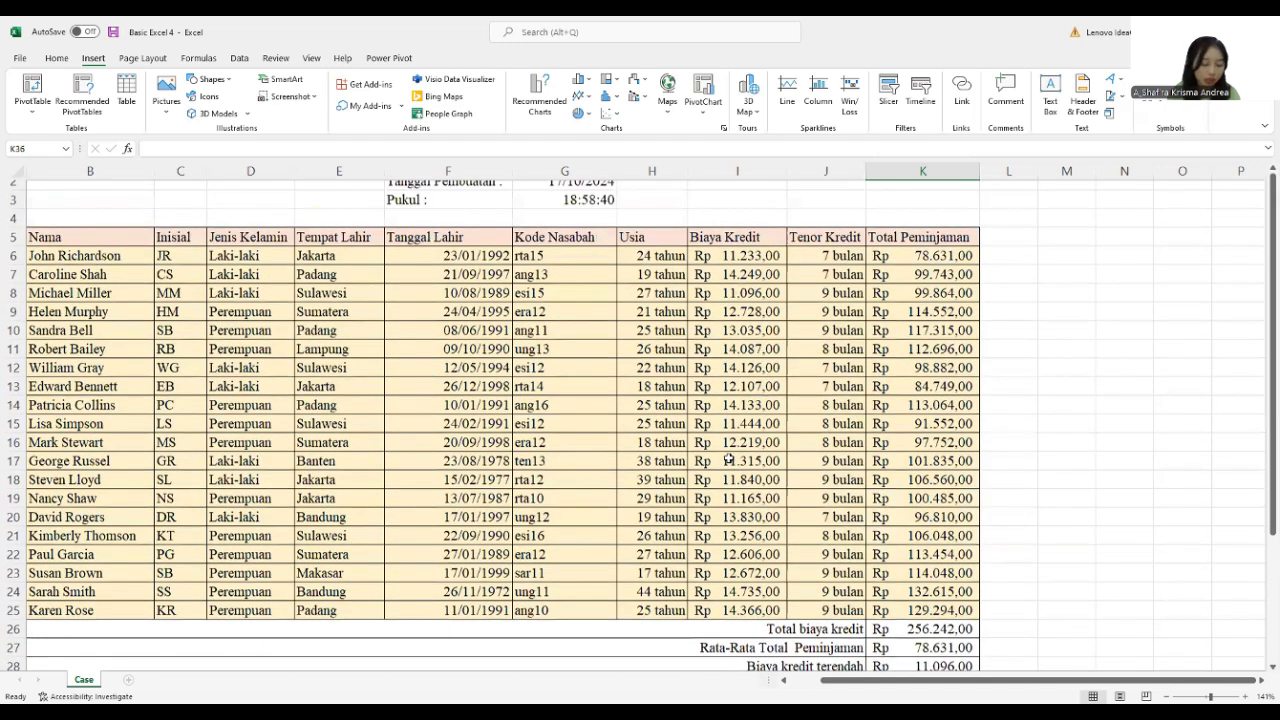
scroll(729, 459, up, 1)
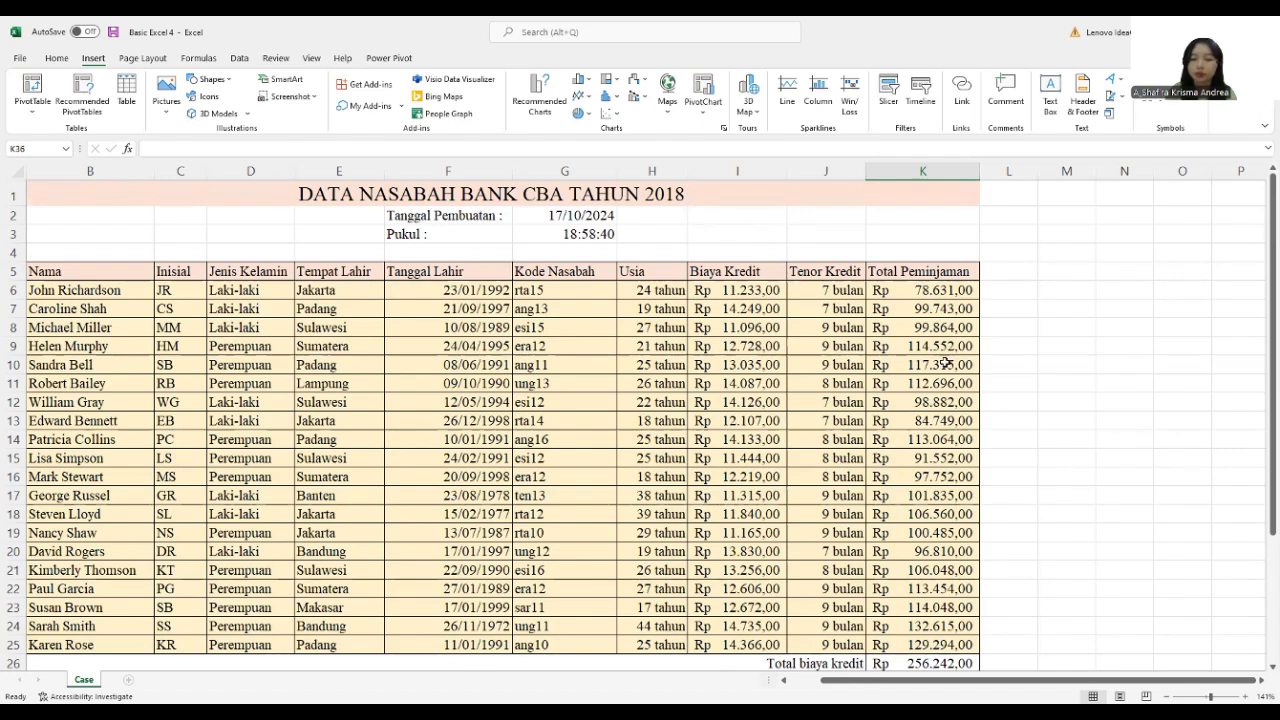
scroll(940, 360, down, 1)
scroll(500, 420, down, 1)
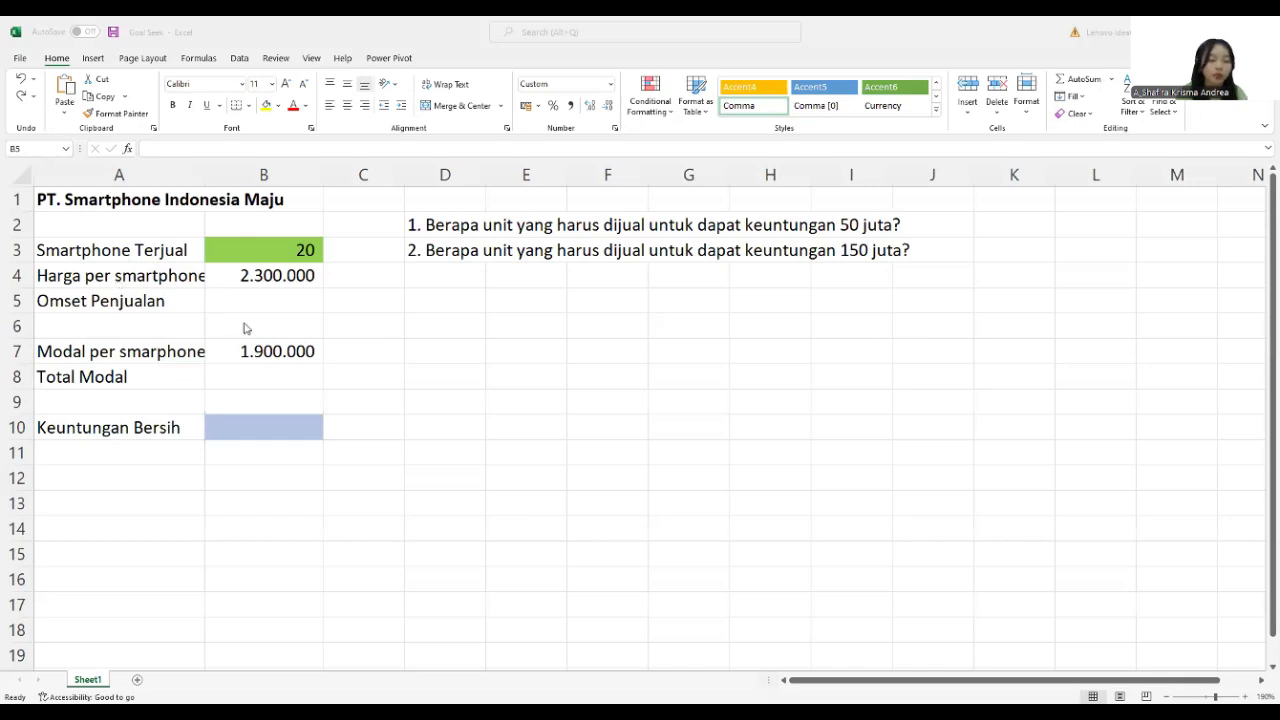
click(290, 298)
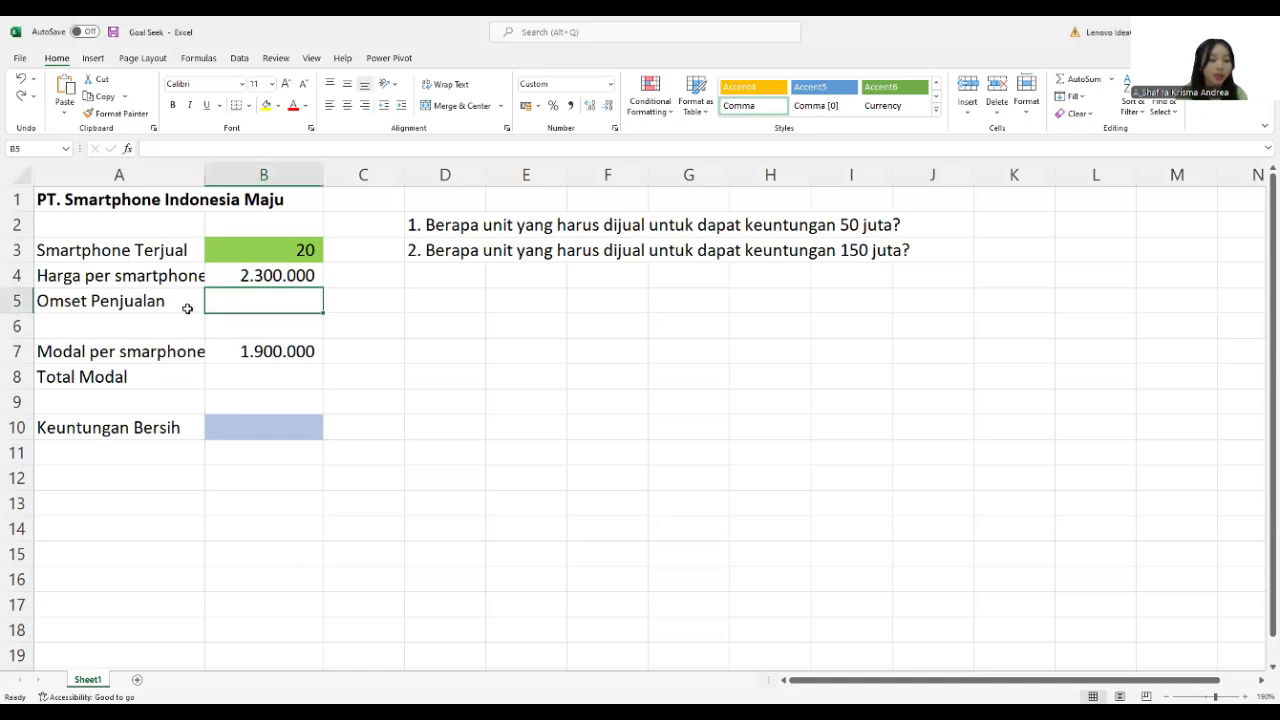
click(251, 375)
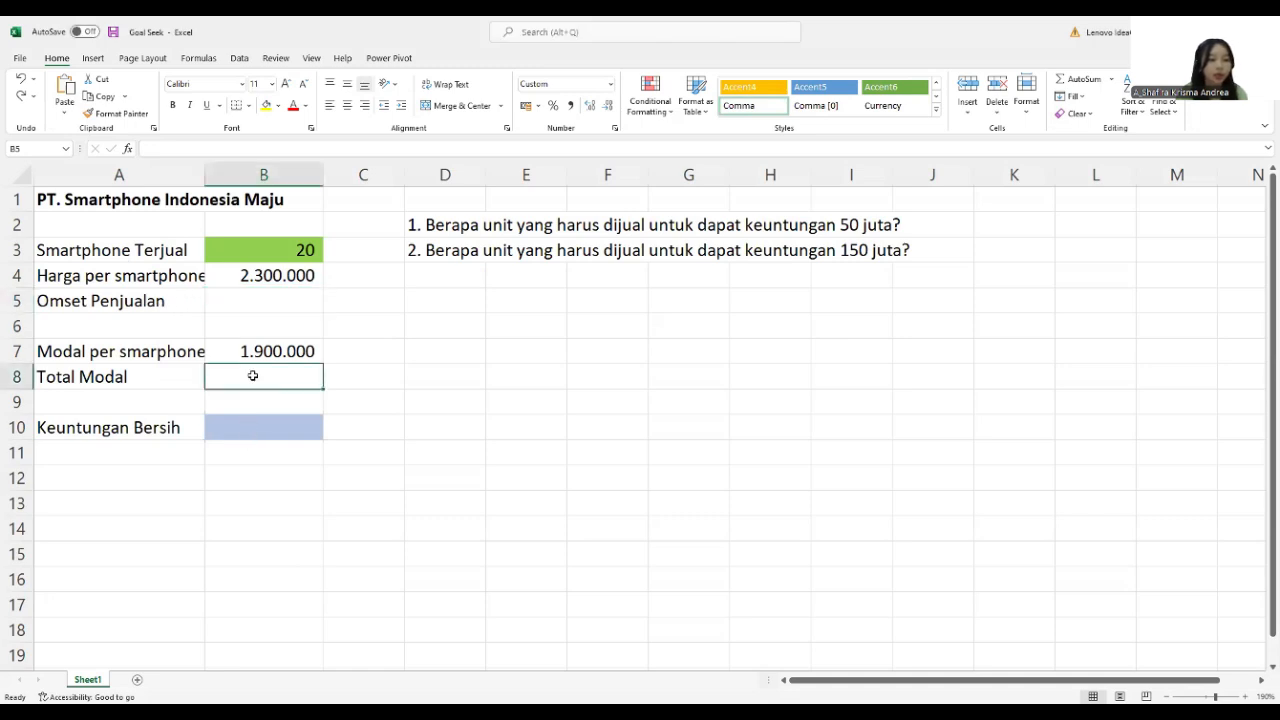
click(266, 425)
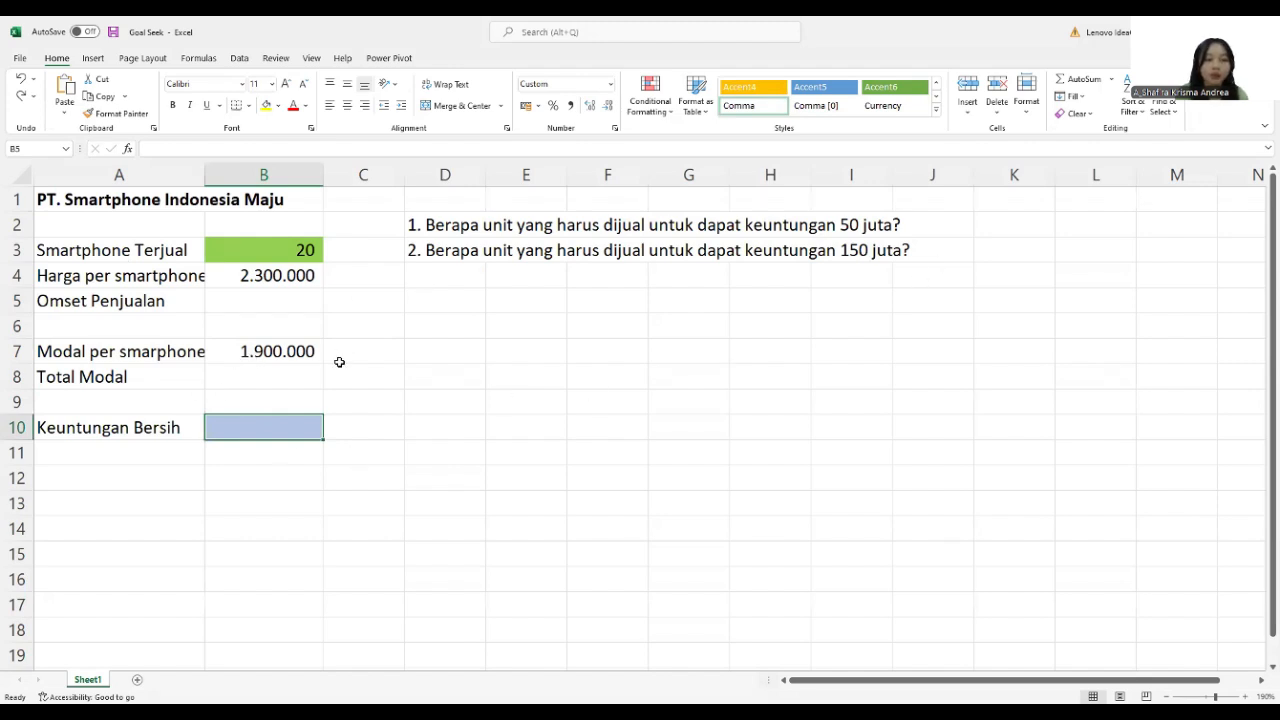
- Calculate Omset Penjualan in B5 by multiplying Smartphone Terjual by Harga per smartphone with =B3*B4
click(285, 300)
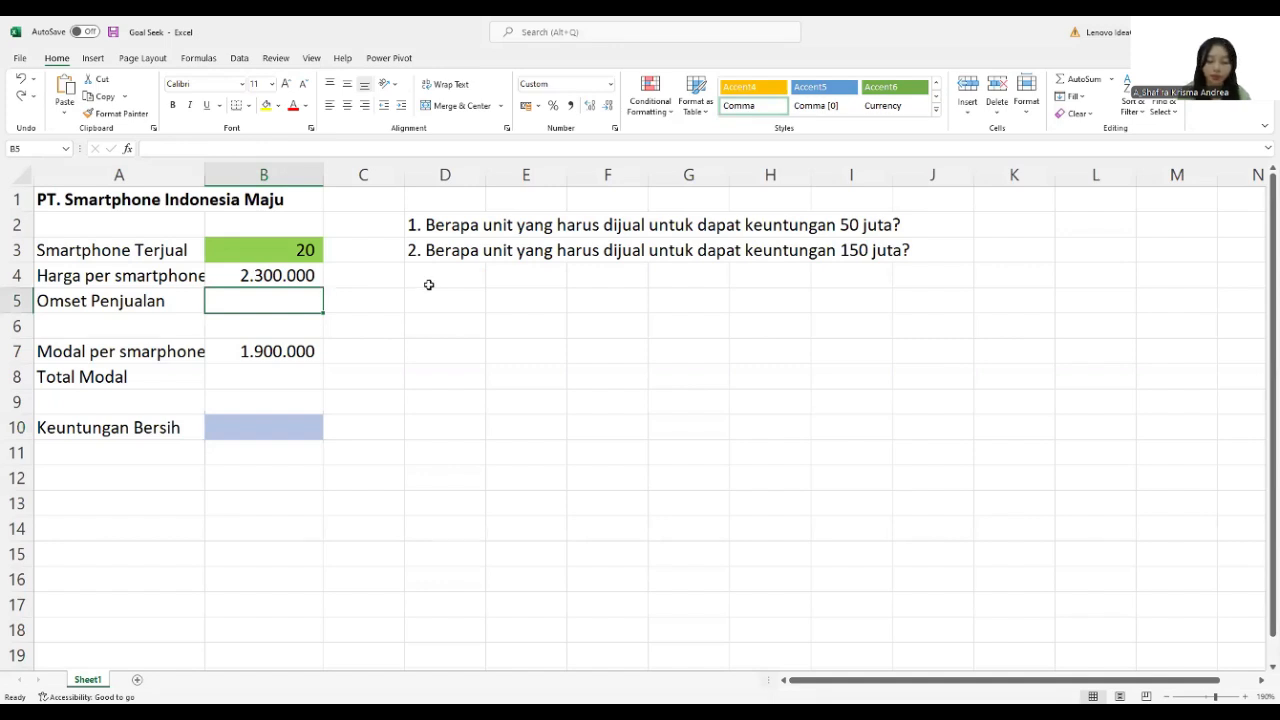
text(=)
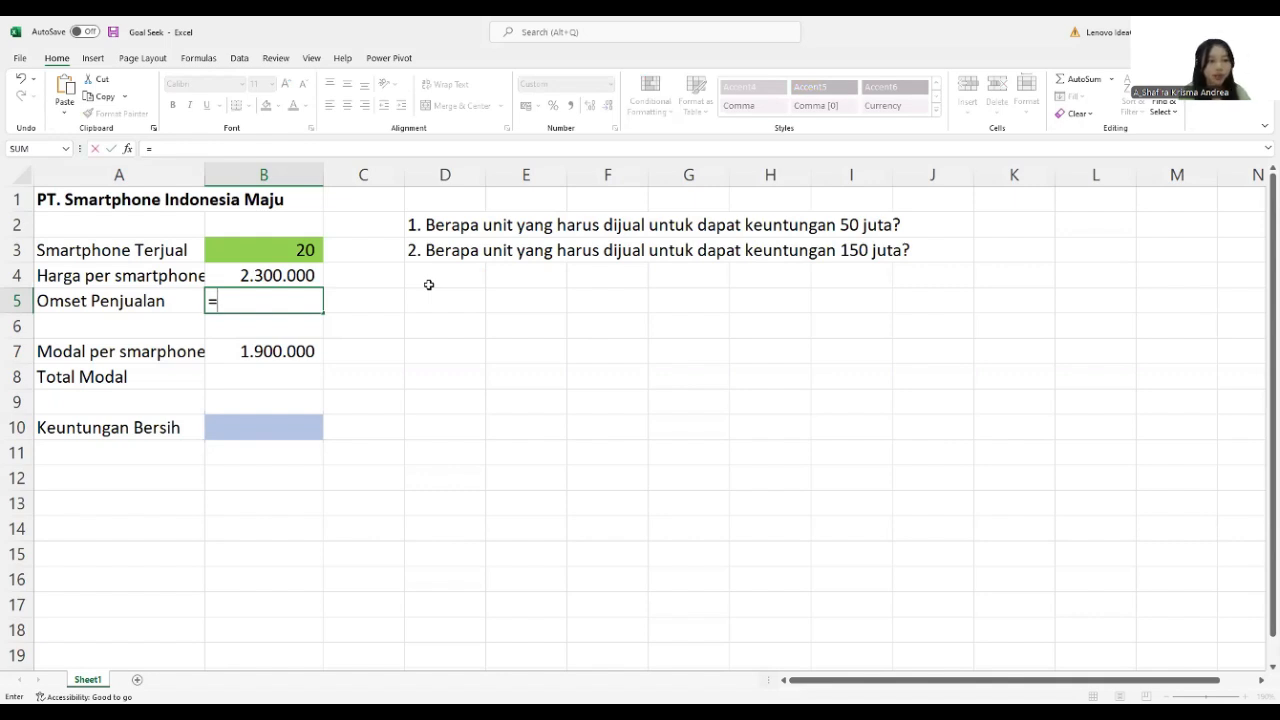
click(287, 248)
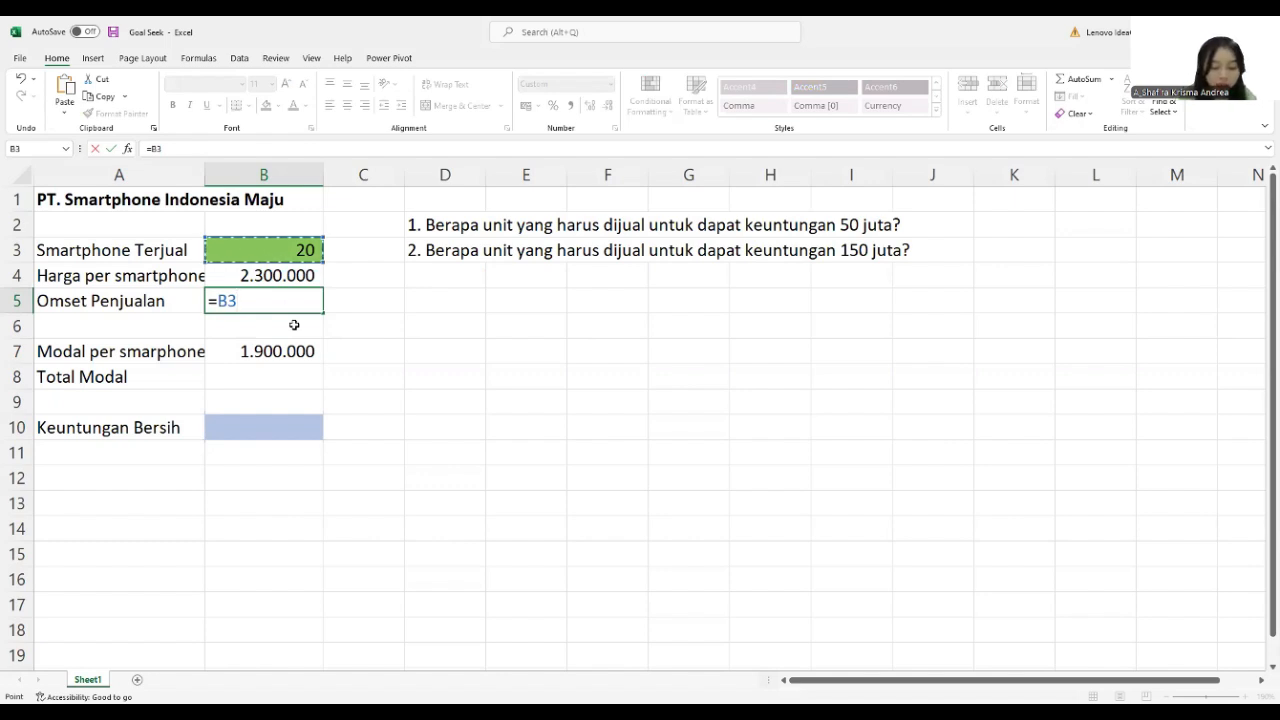
text(*)
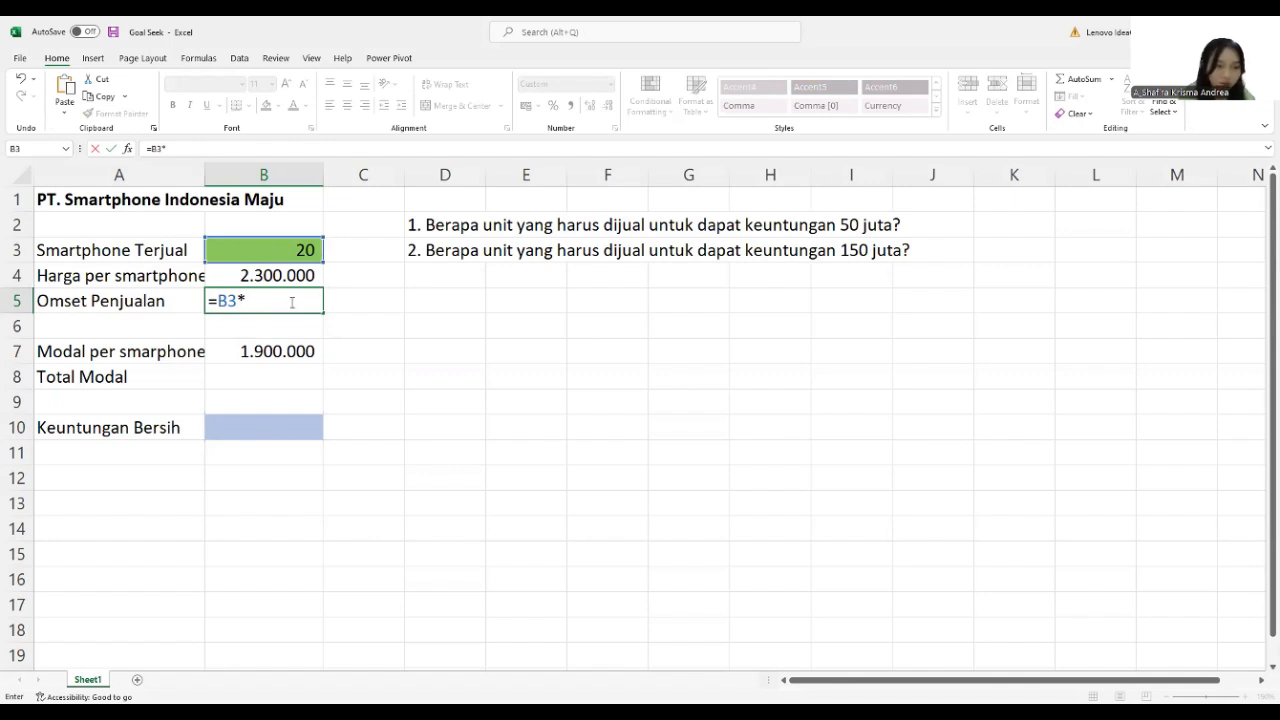
click(271, 275)
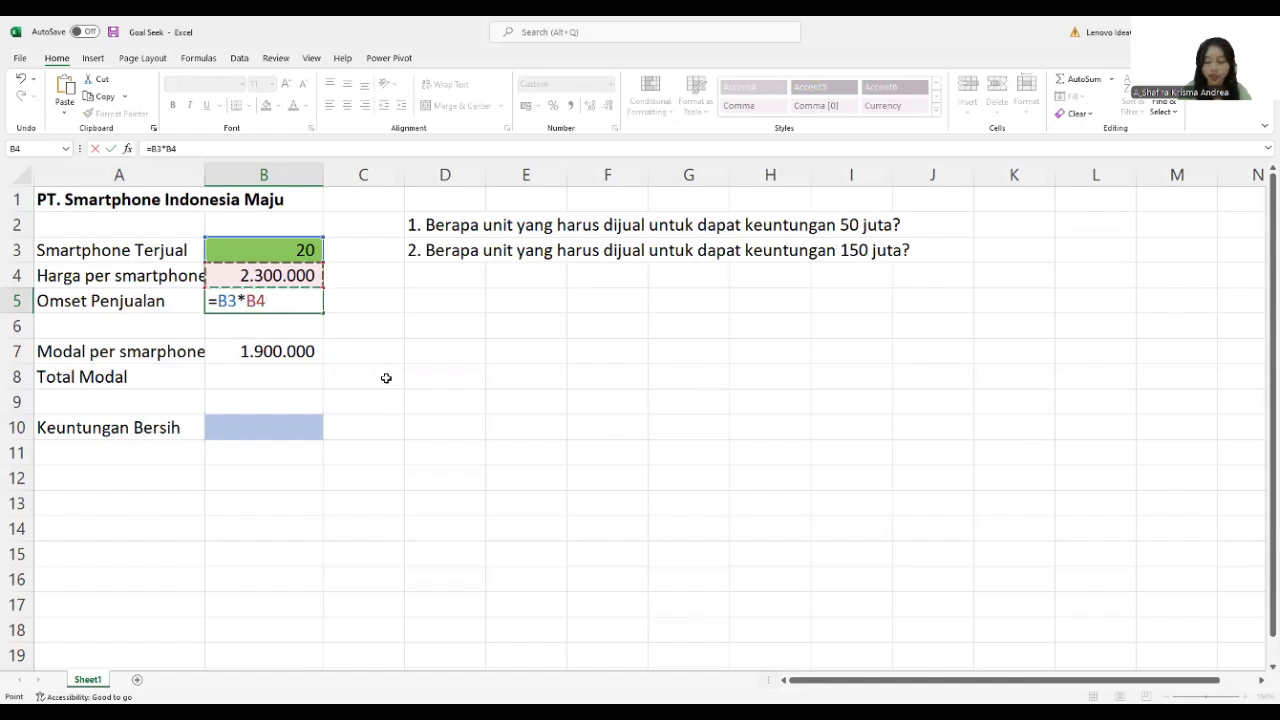
key(Return)
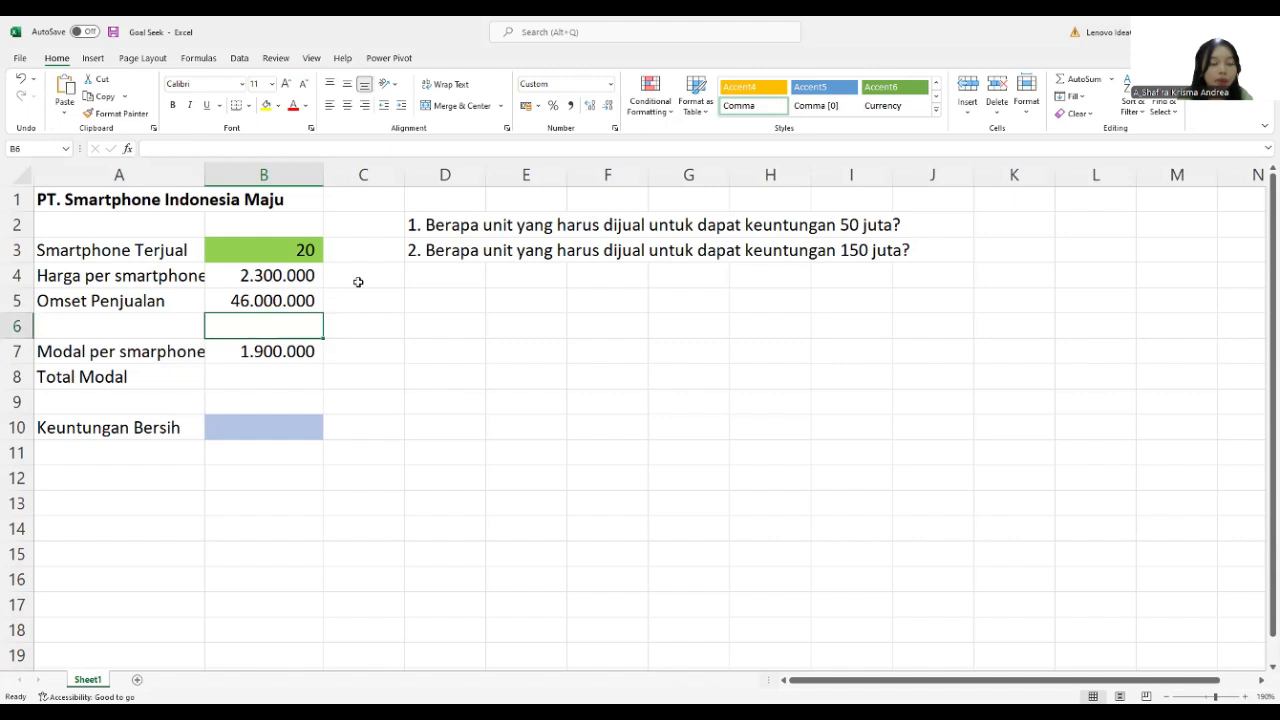
- Calculate Total Modal in B8 by multiplying Smartphone Terjual by the capital per smartphone with =B3*B7
click(274, 372)
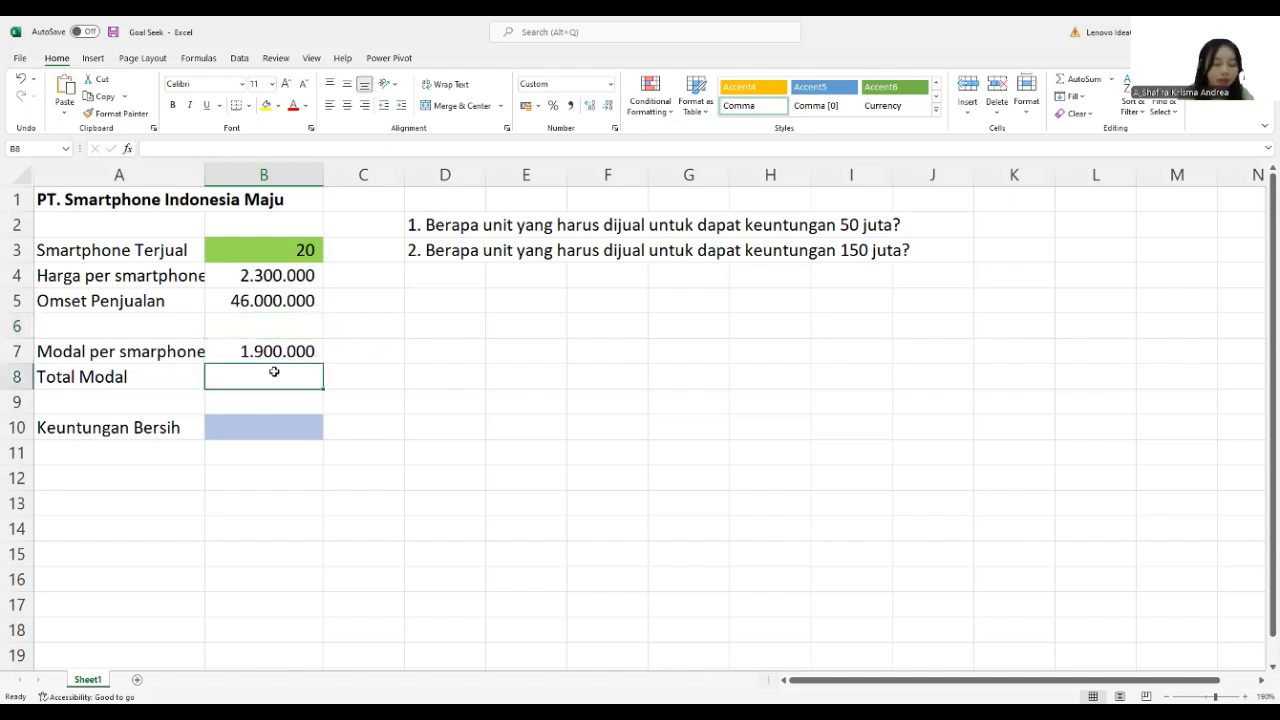
text(=)
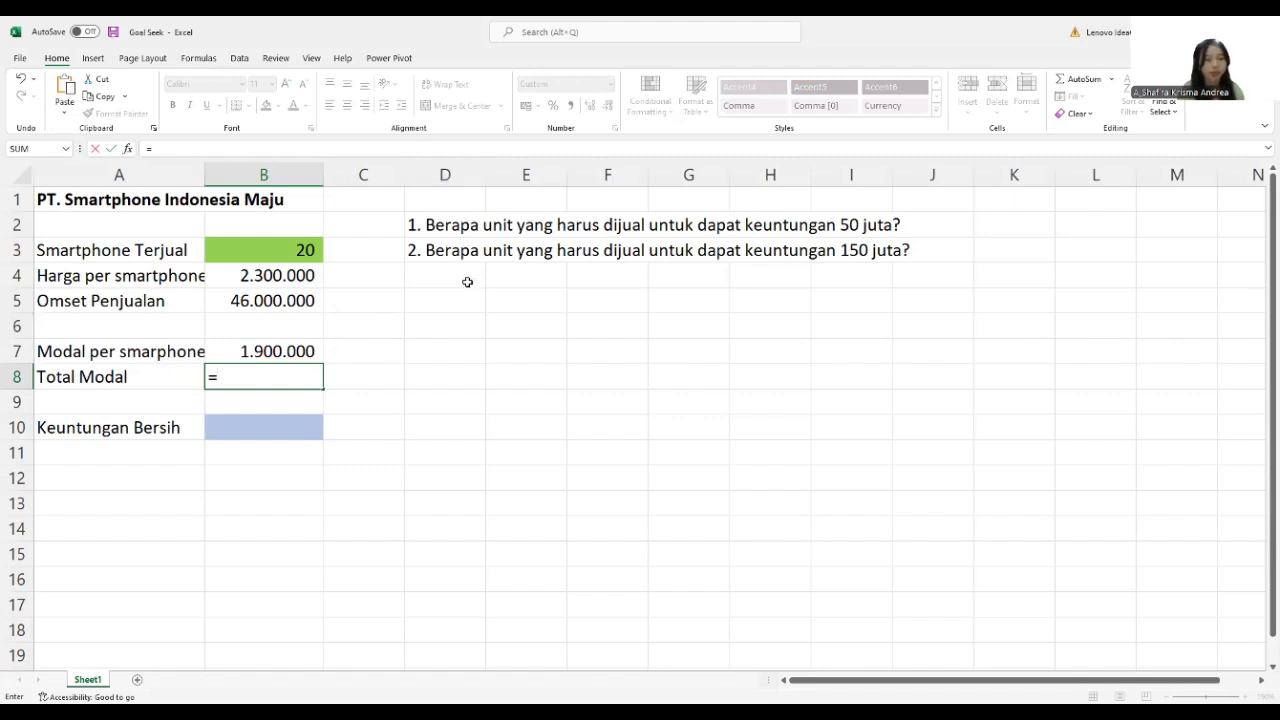
click(285, 260)
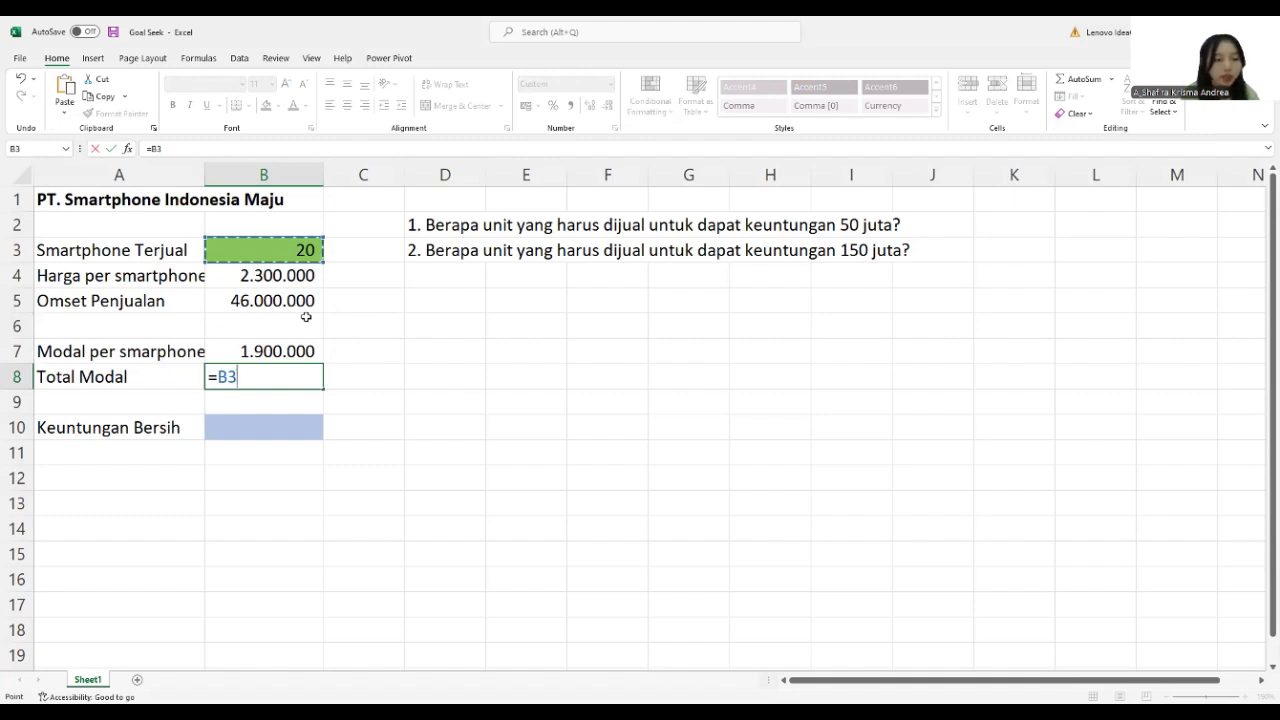
text(8)
key(BackSpace)
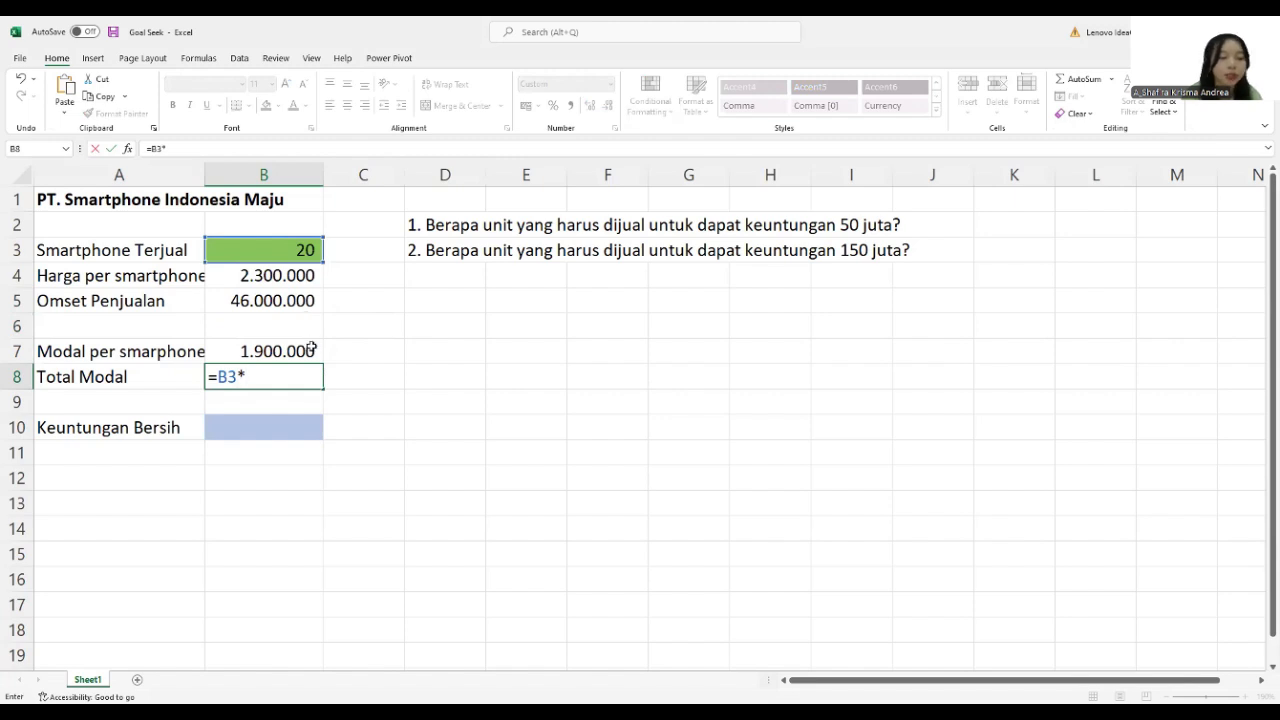
click(287, 351)
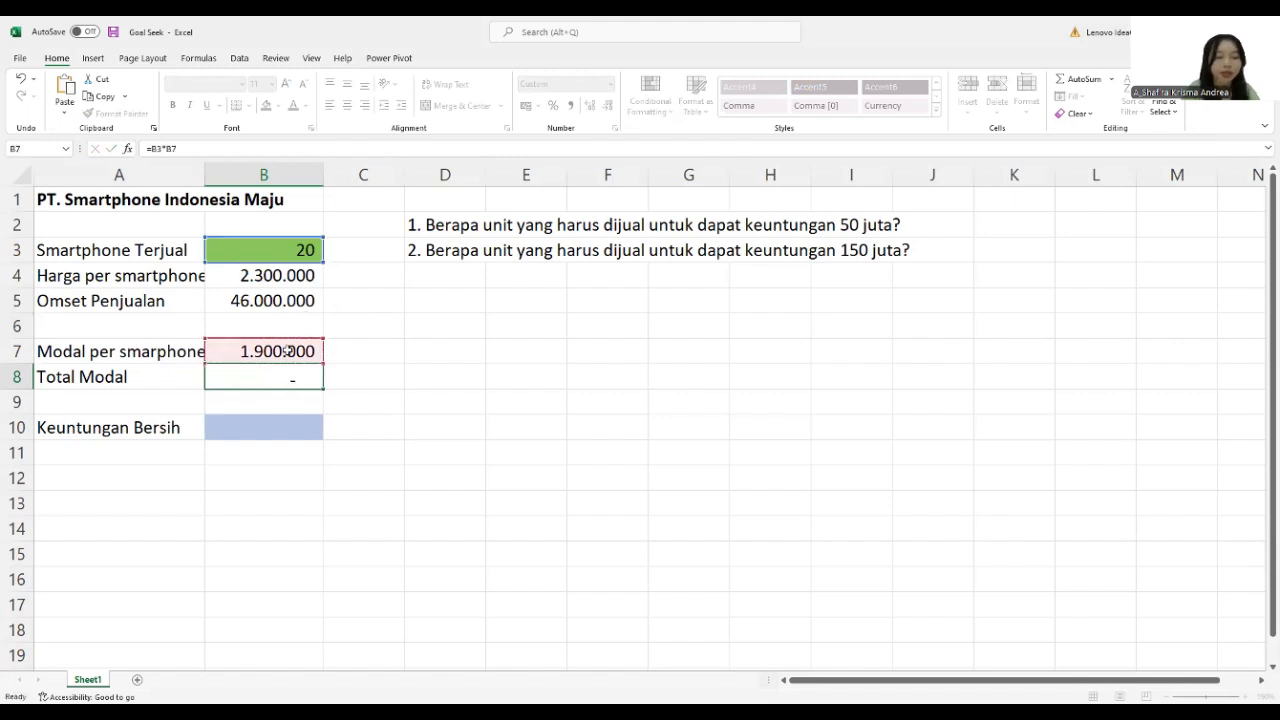
key(Return)
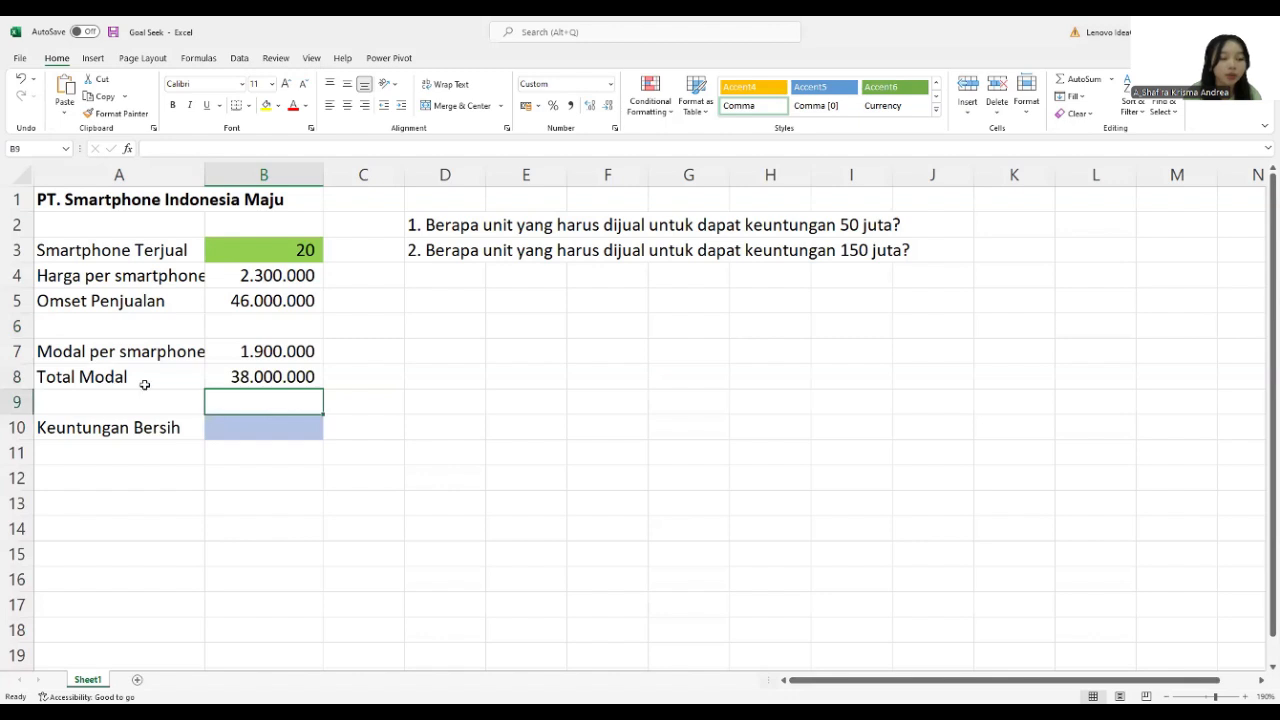
- Calculate Keuntungan Bersih in B10 by subtracting Total Modal from Omset Penjualan with =B5-B8
click(268, 435)
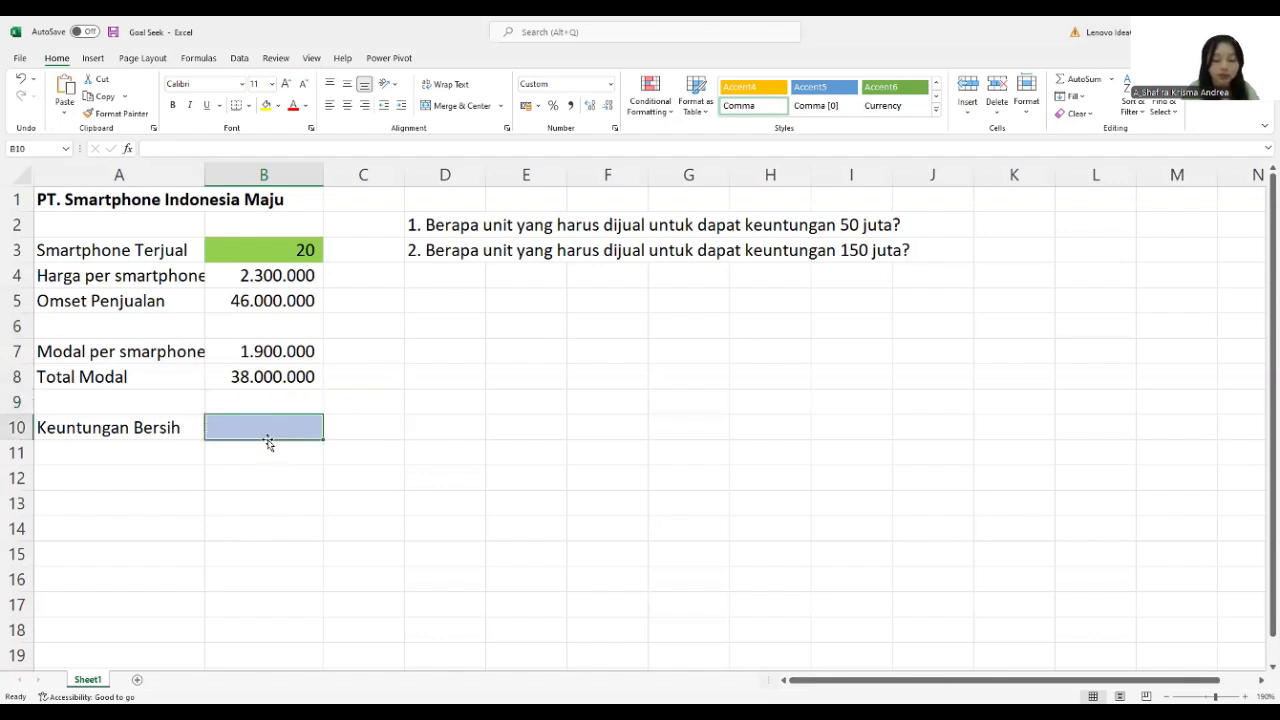
text(=)
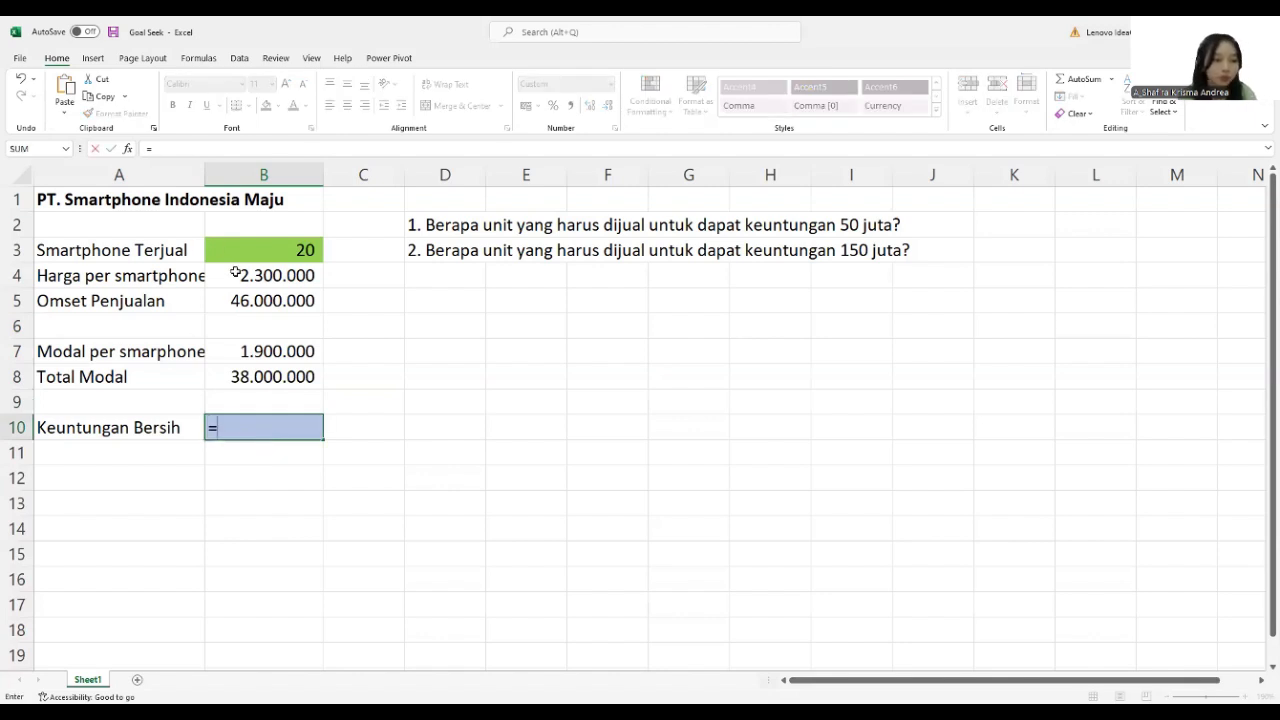
click(270, 305)
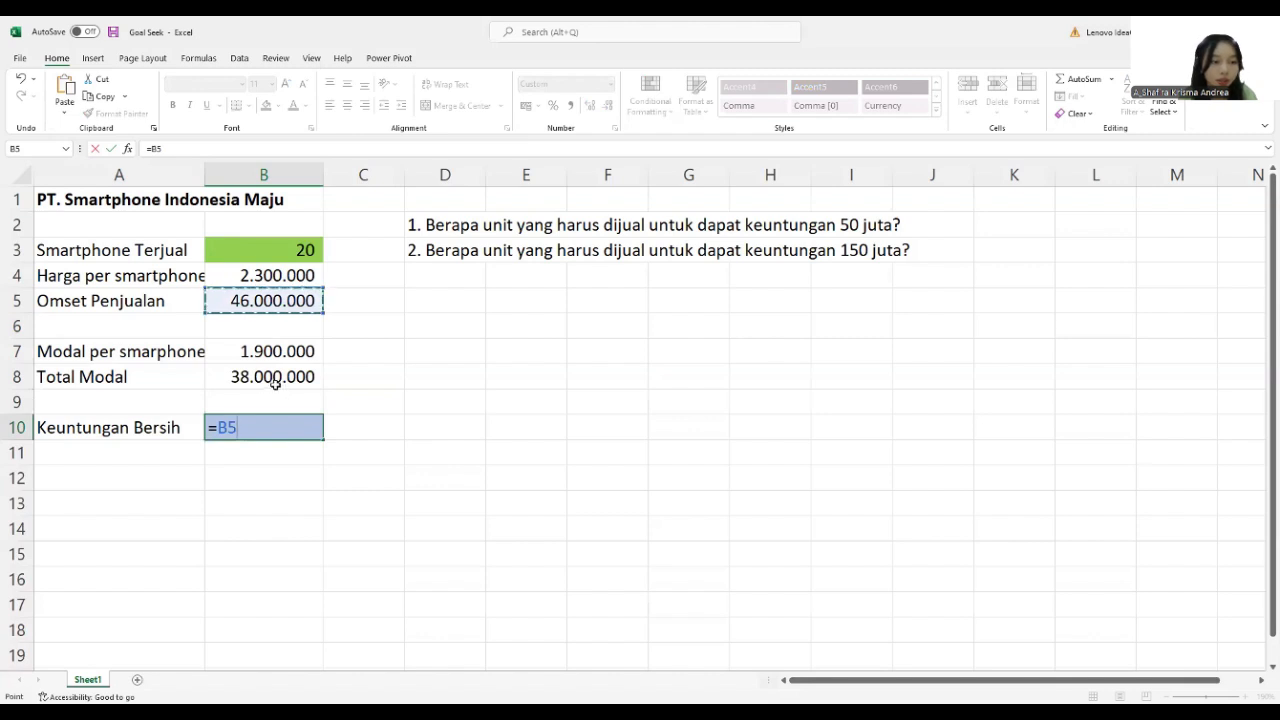
text(-)
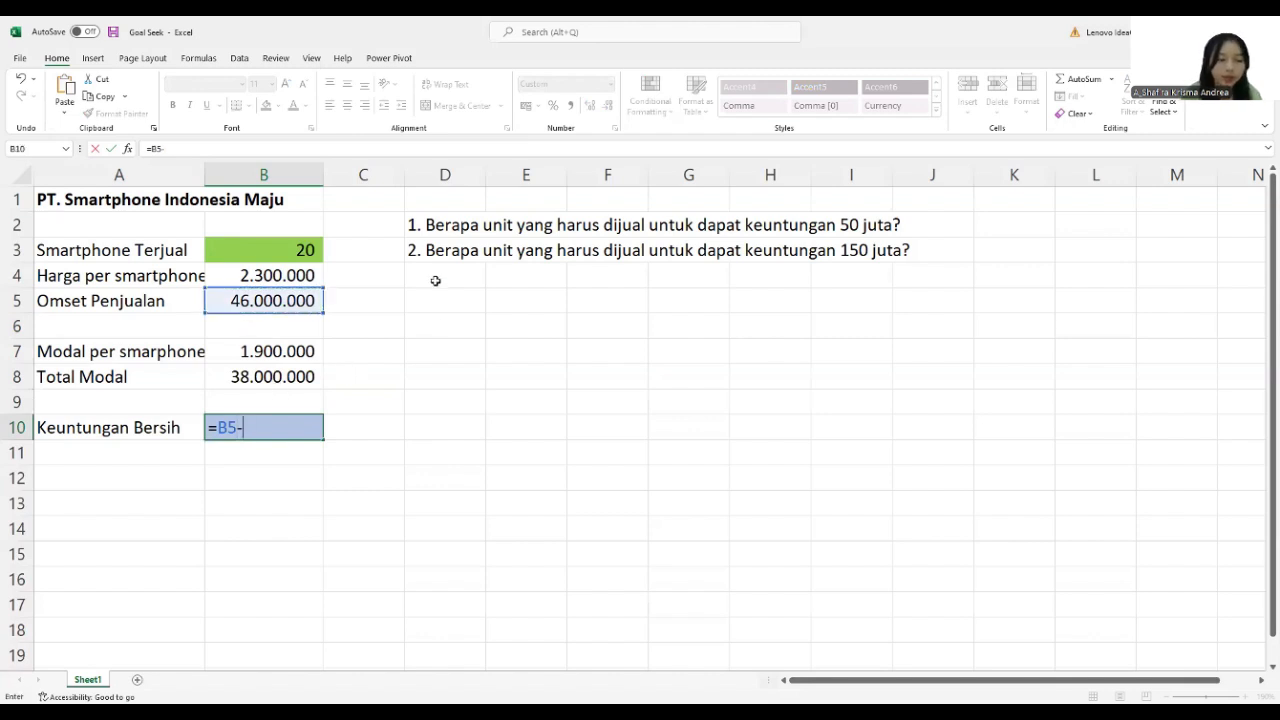
click(280, 376)
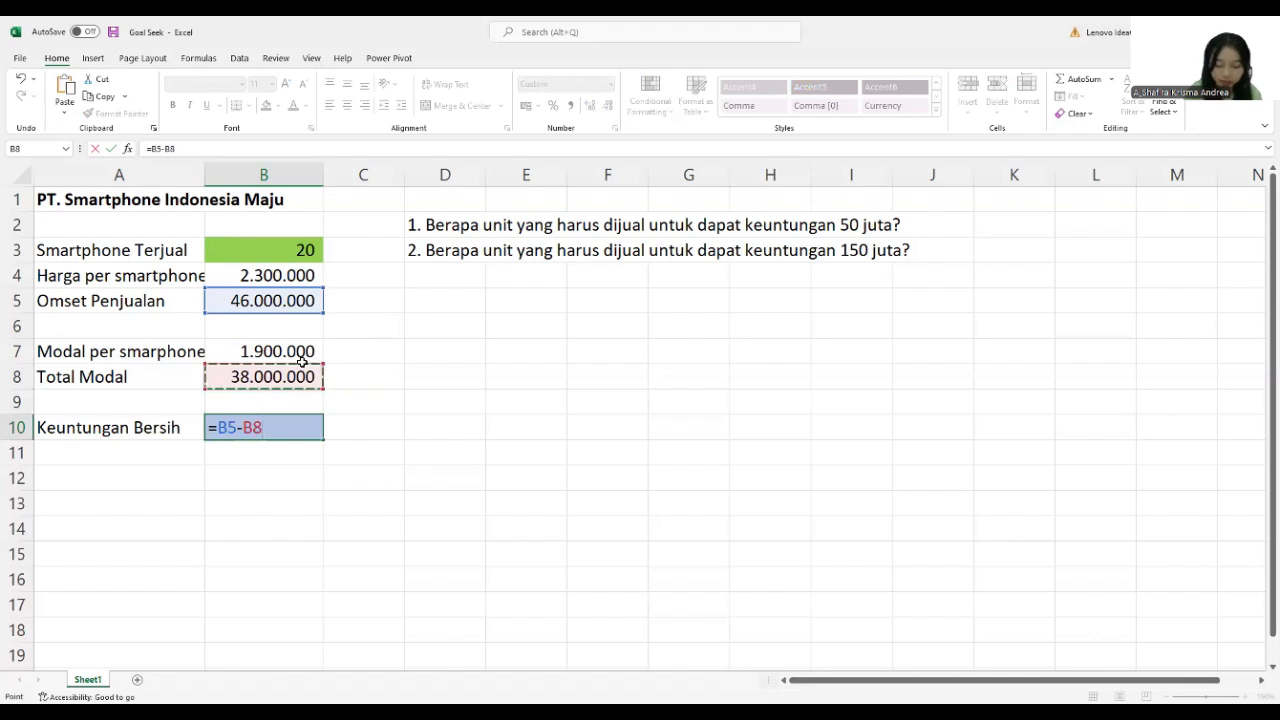
key(Return)
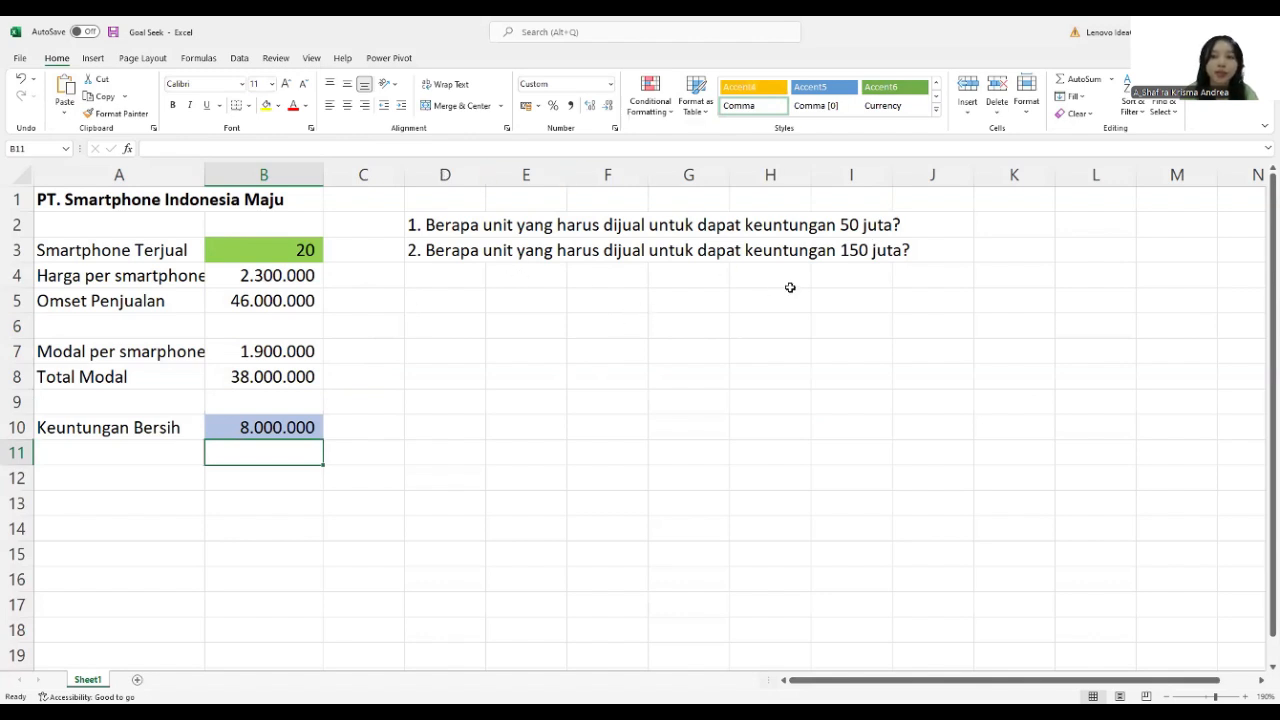
- Run Goal Seek to bring Keuntungan Bersih in B10 to 50000000 by changing Smartphone Terjual in B3, and keep the solution
click(238, 60)
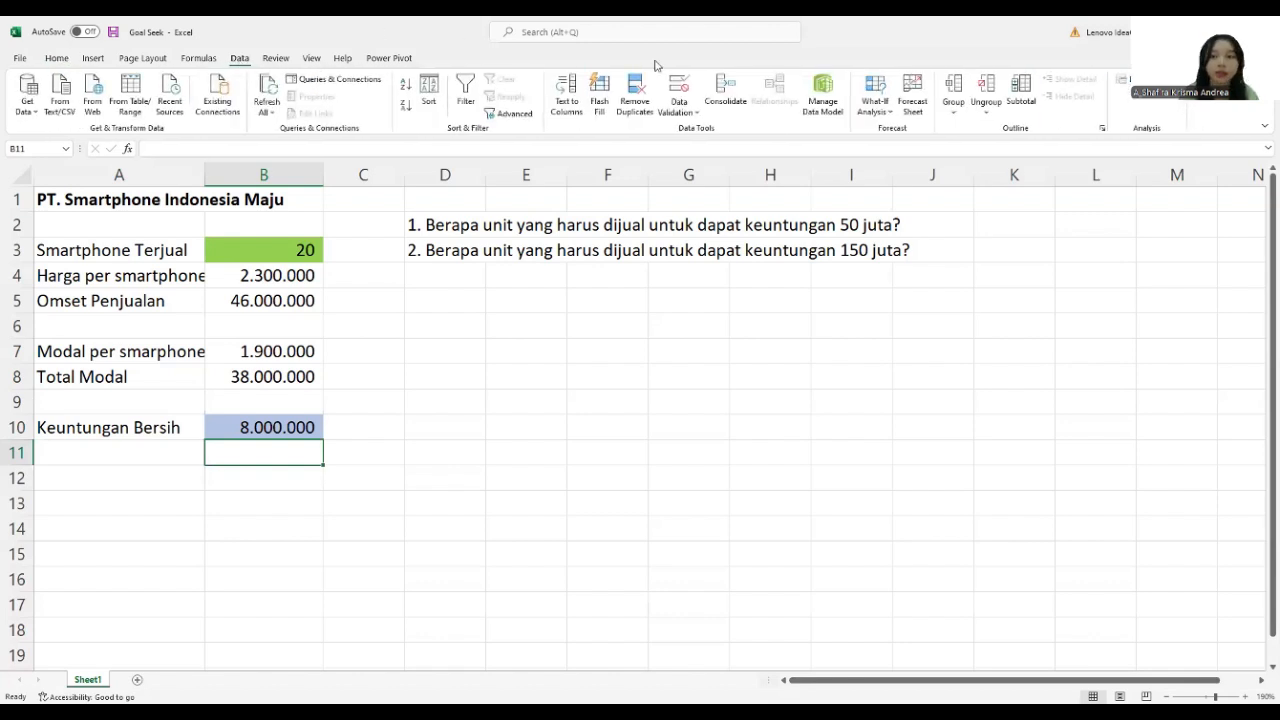
click(887, 113)
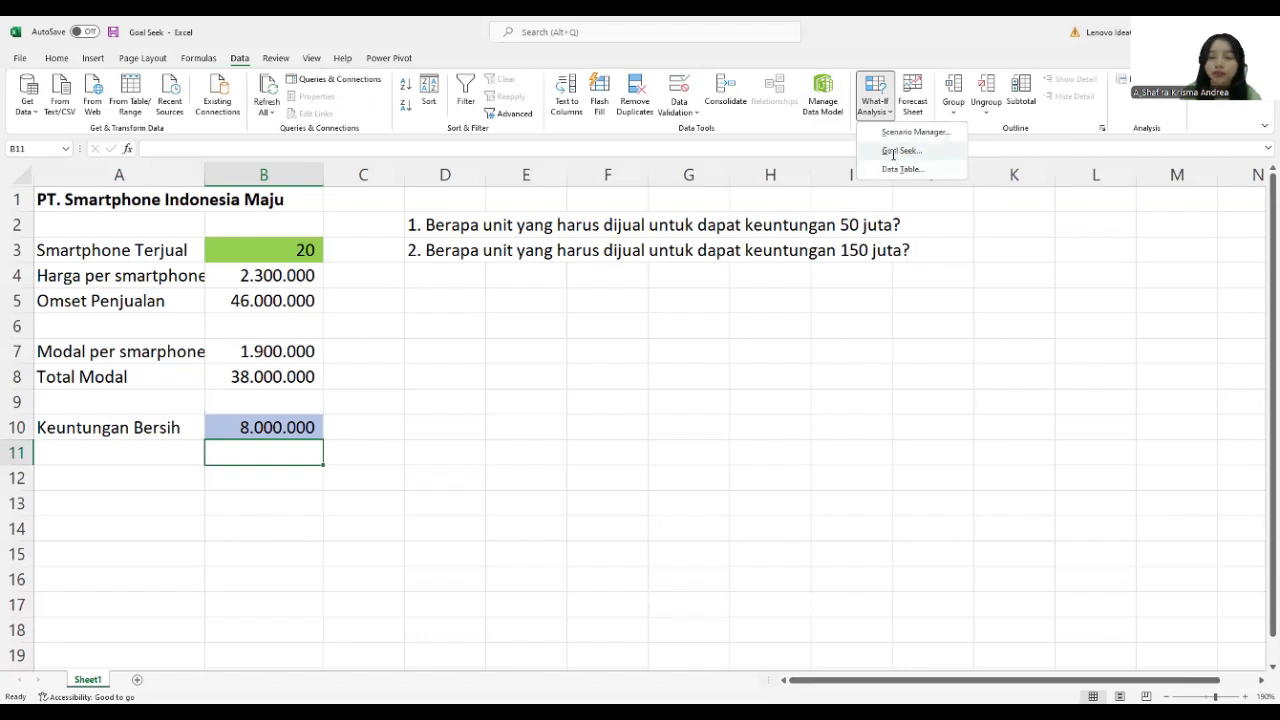
click(893, 152)
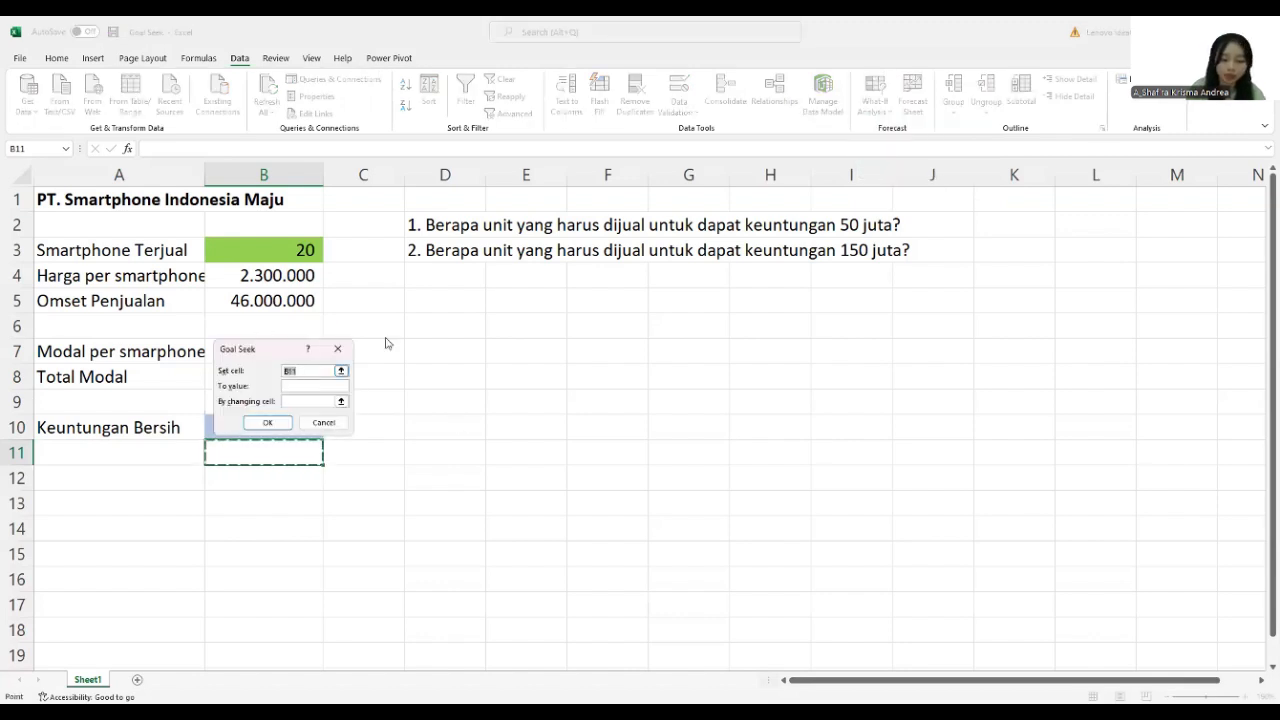
key(BackSpace)
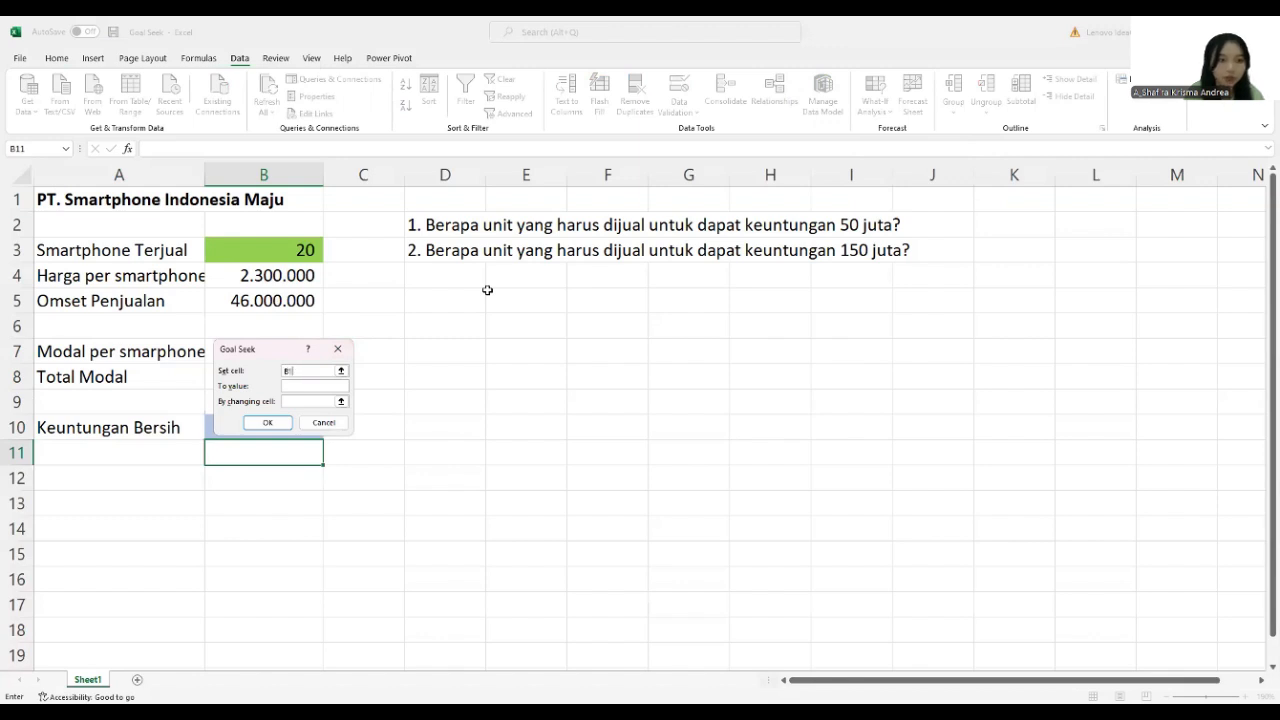
click(304, 385)
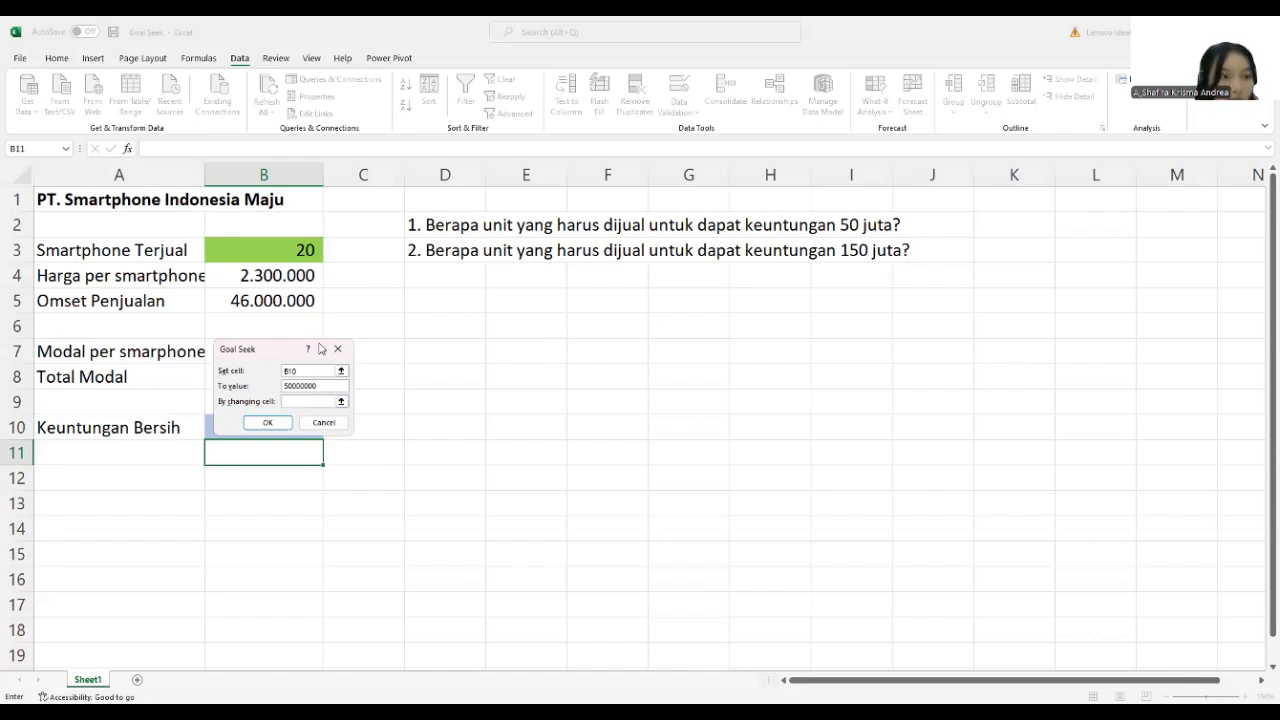
click(287, 254)
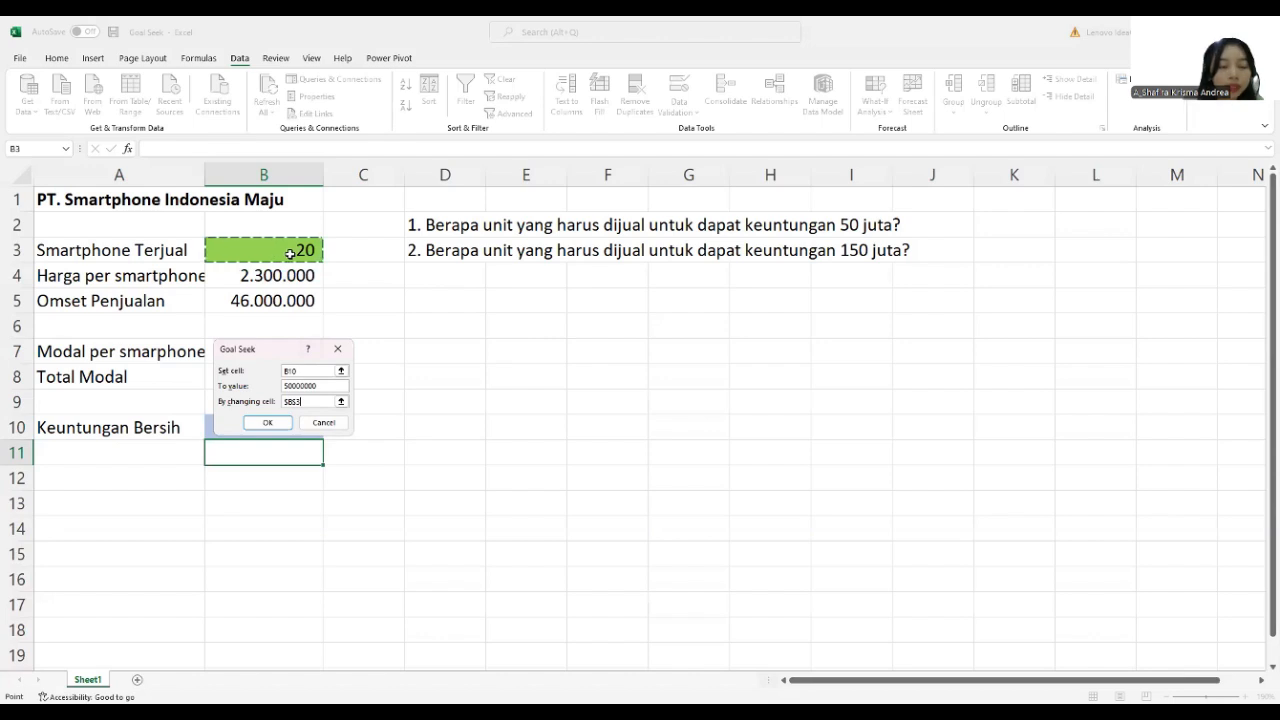
click(276, 423)
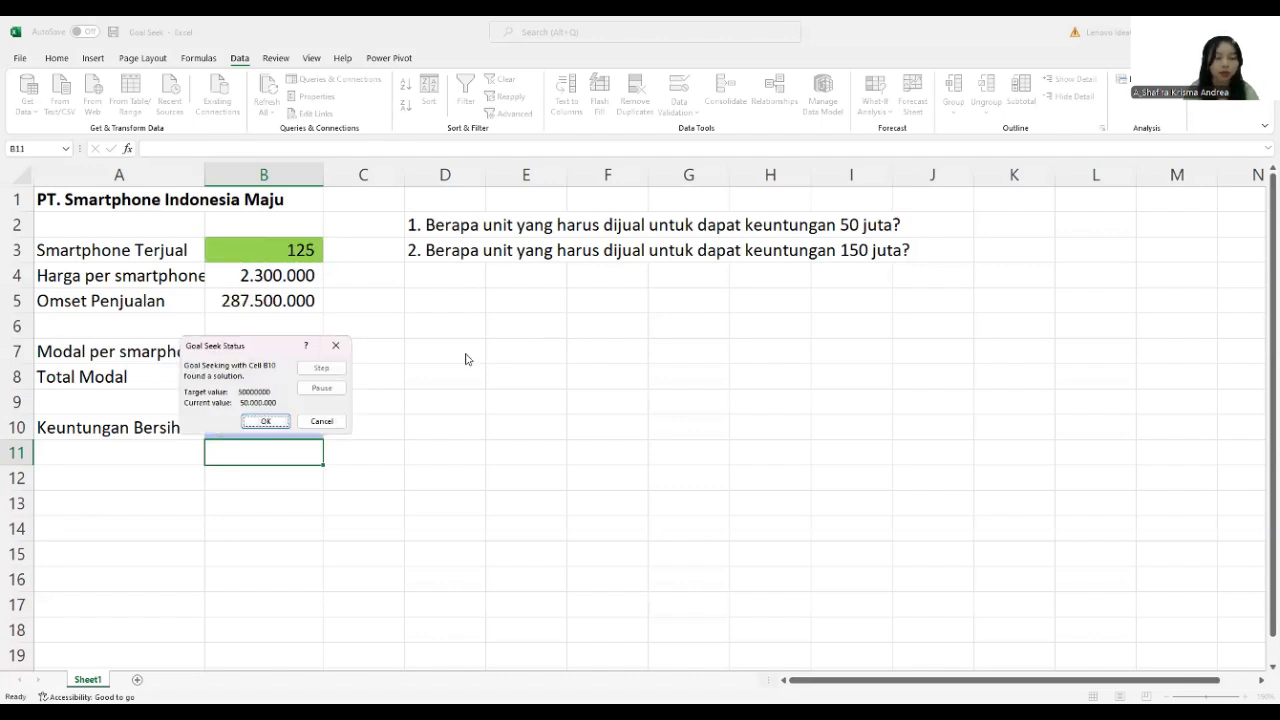
click(265, 421)
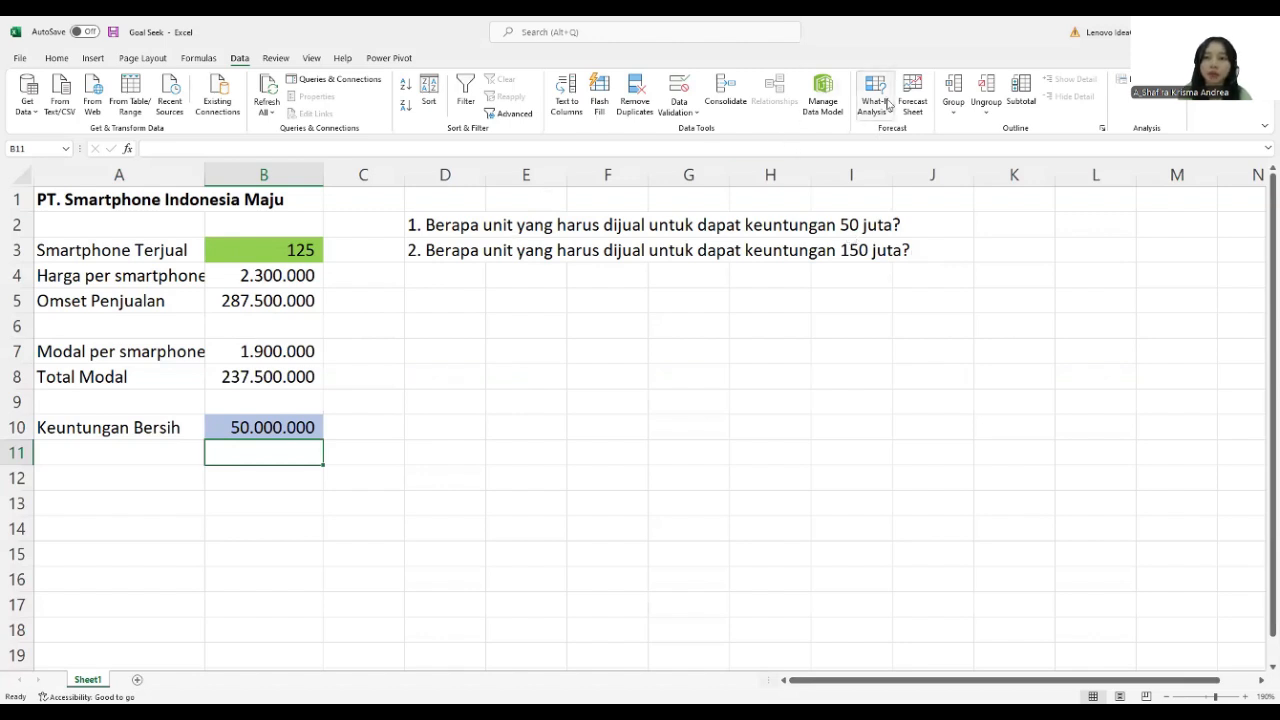
- Run Goal Seek again to bring B10 to 150000000 by changing the units sold in B3, and keep the solution
click(881, 110)
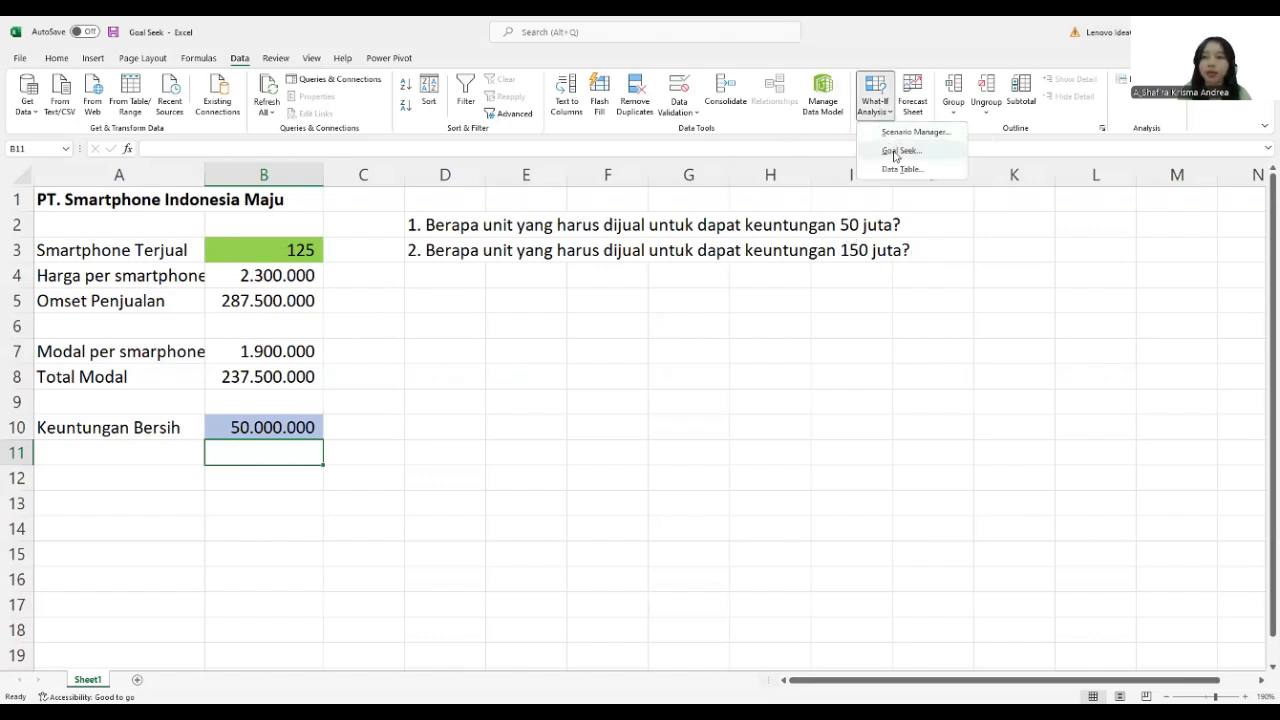
click(896, 152)
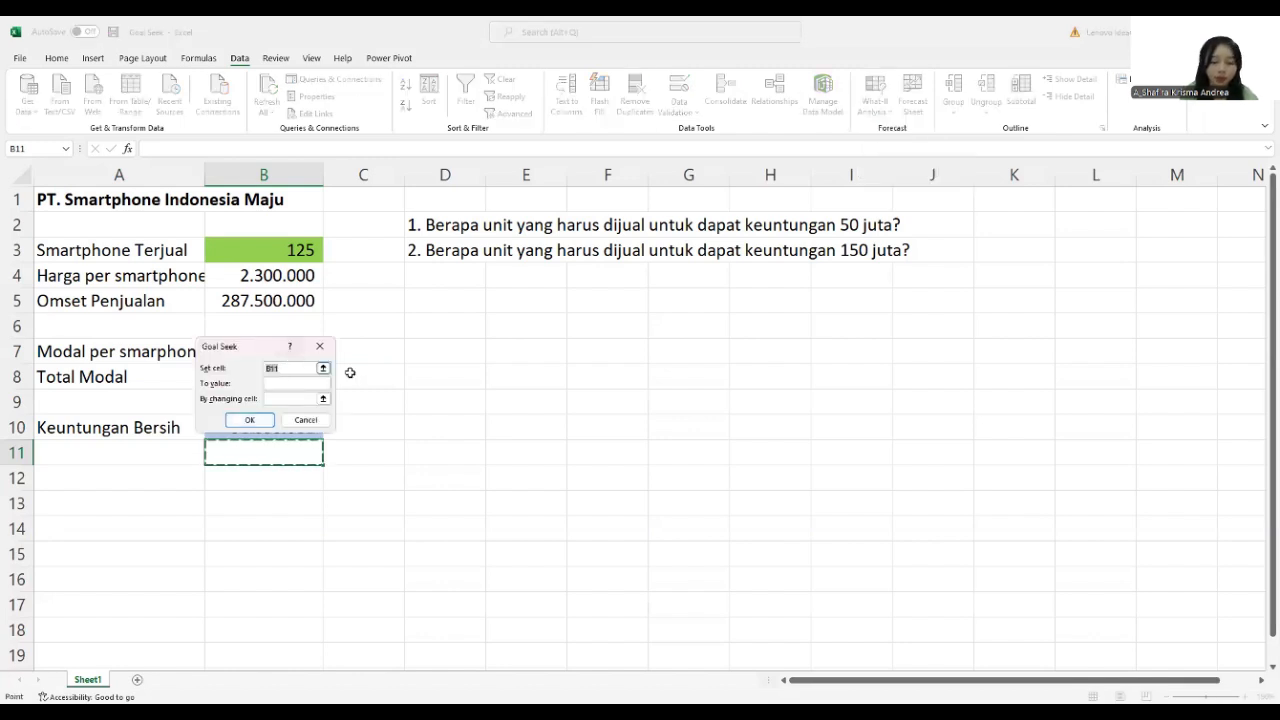
key(BackSpace)
text(B)
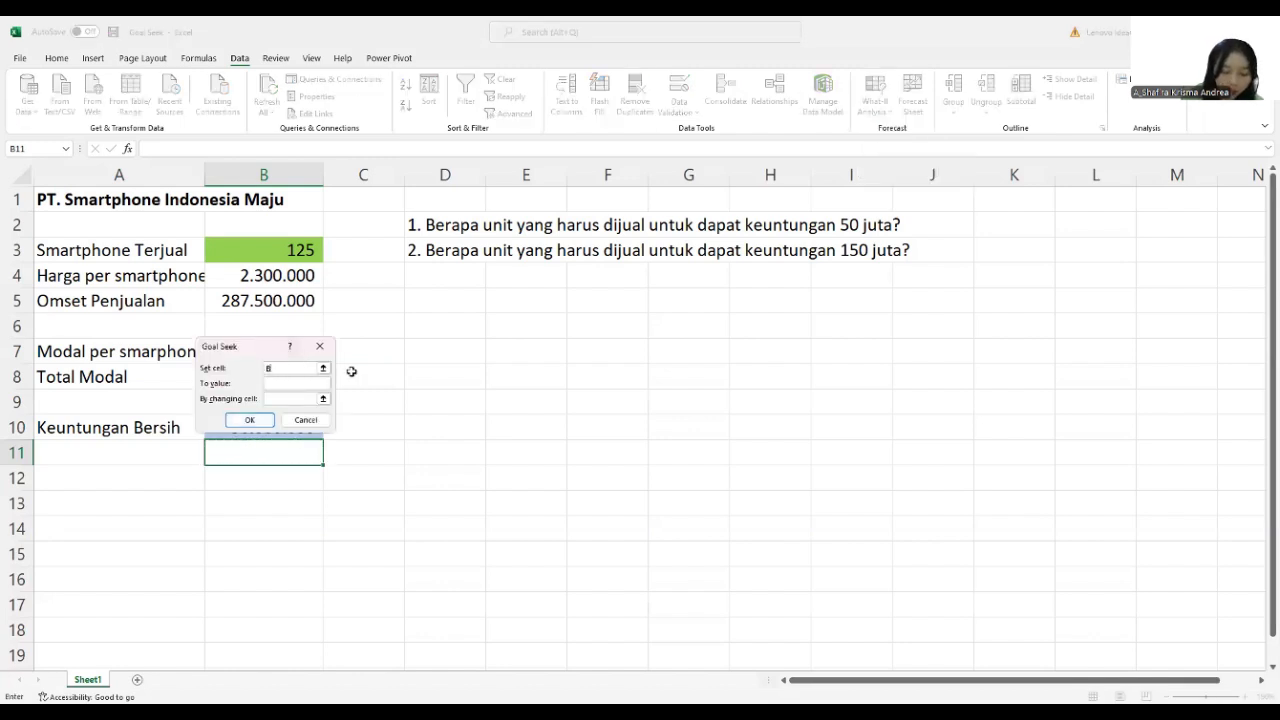
text(10)
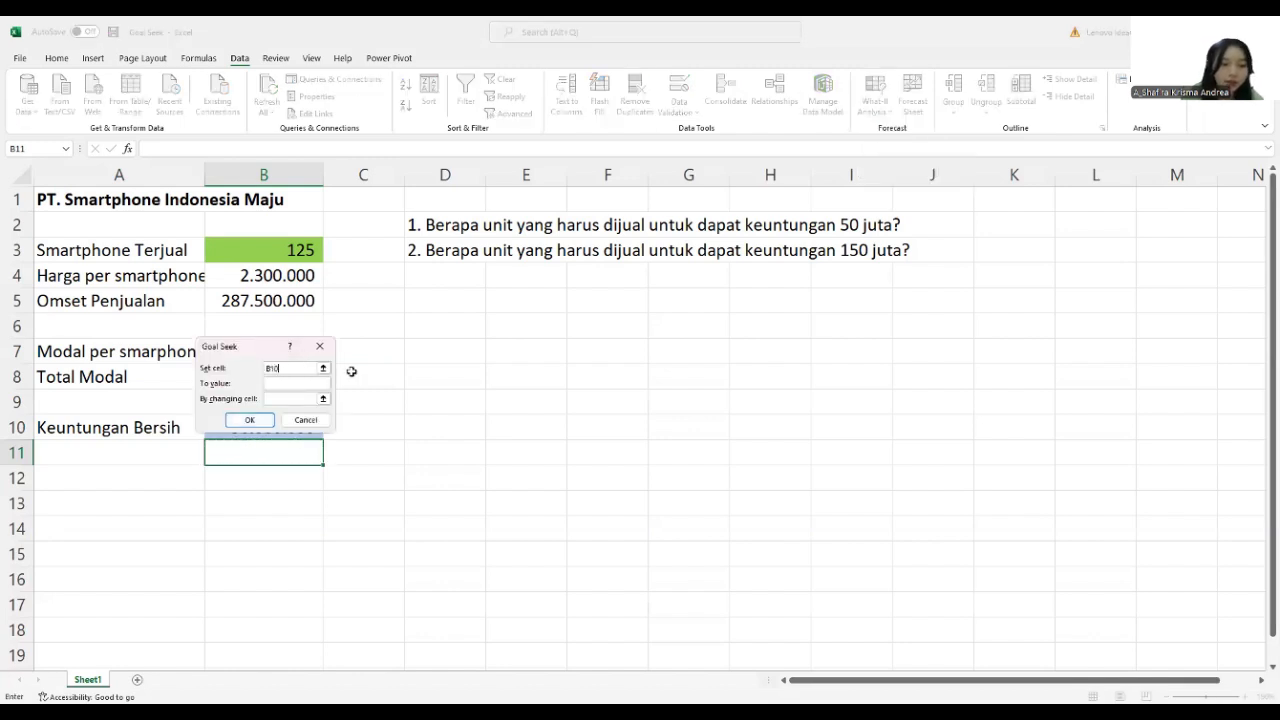
click(302, 382)
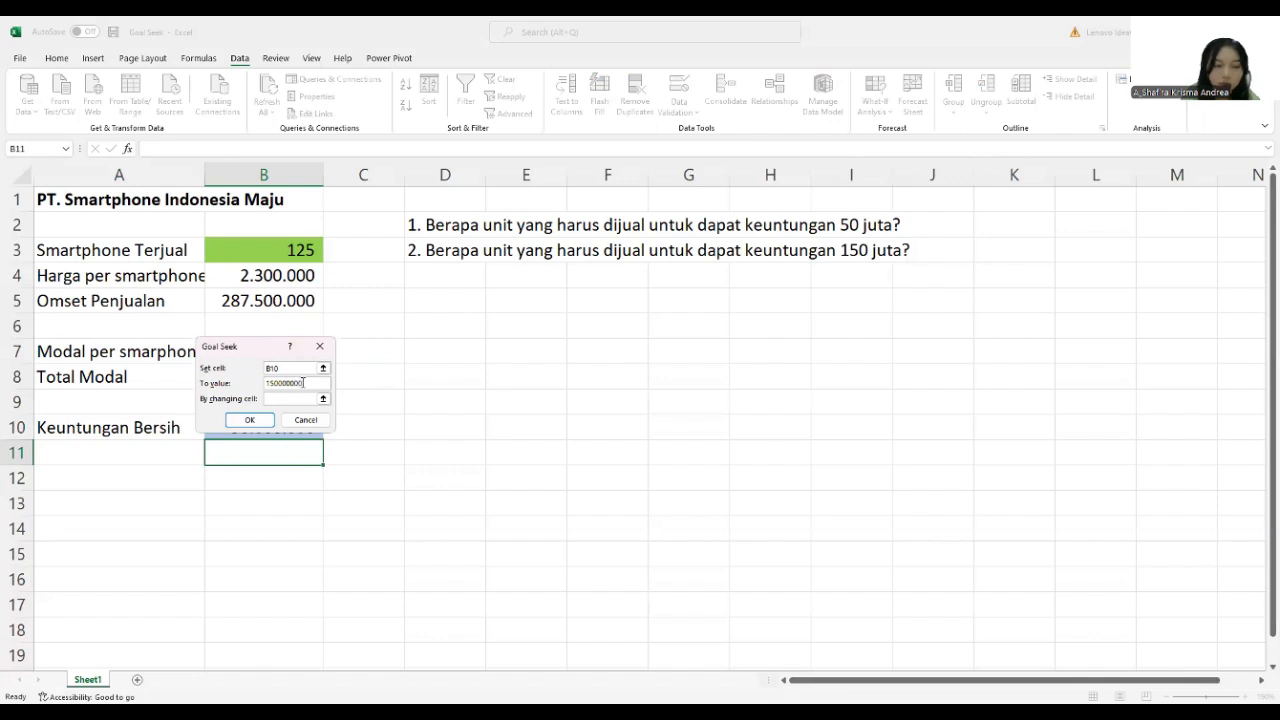
click(289, 398)
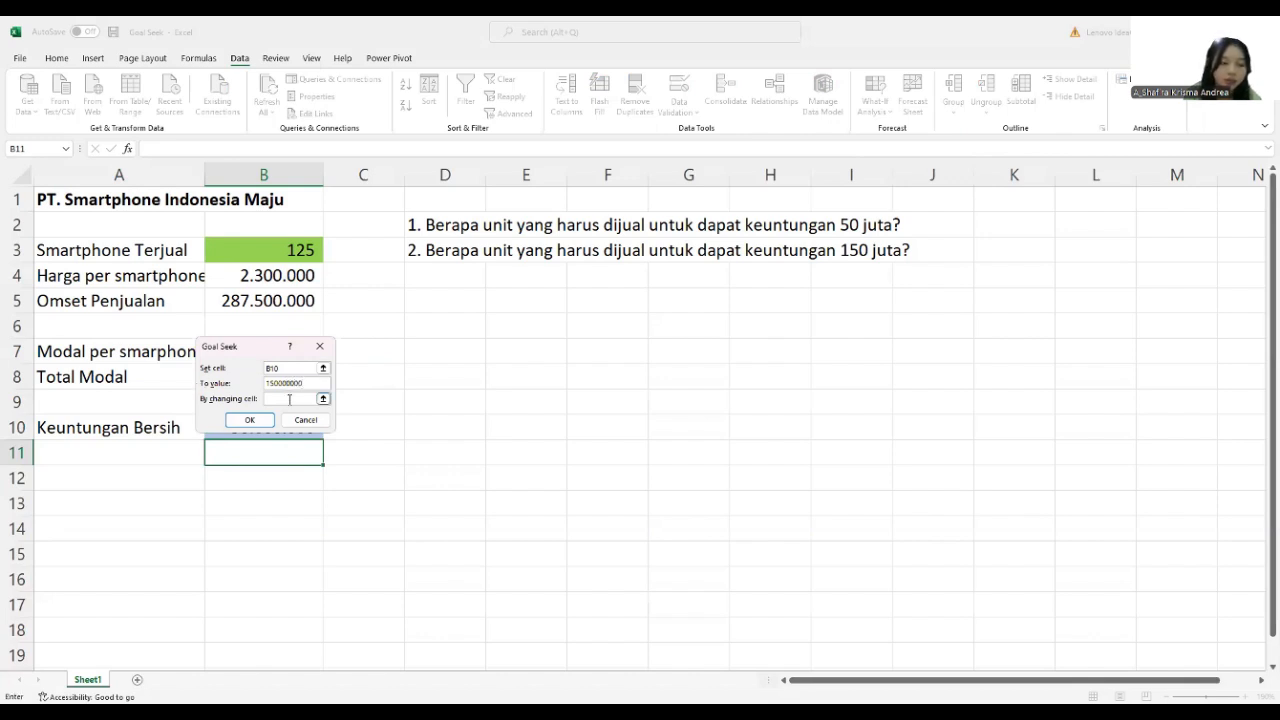
click(296, 250)
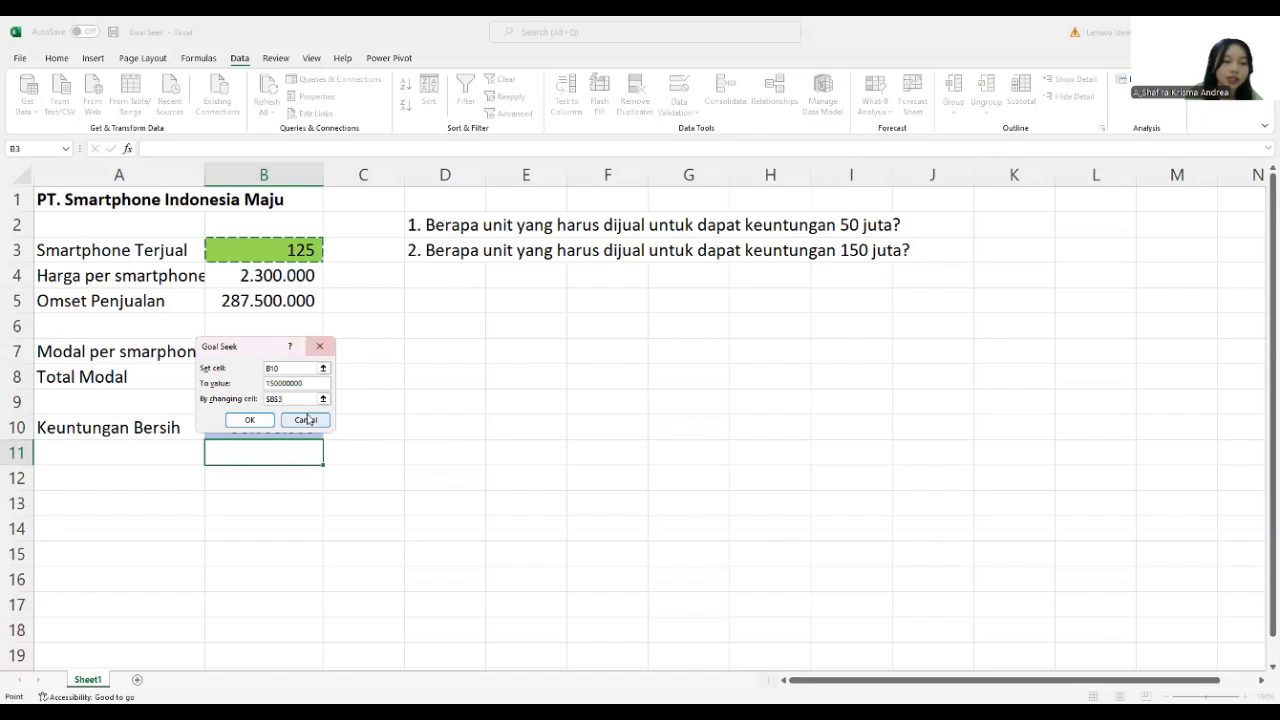
click(253, 420)
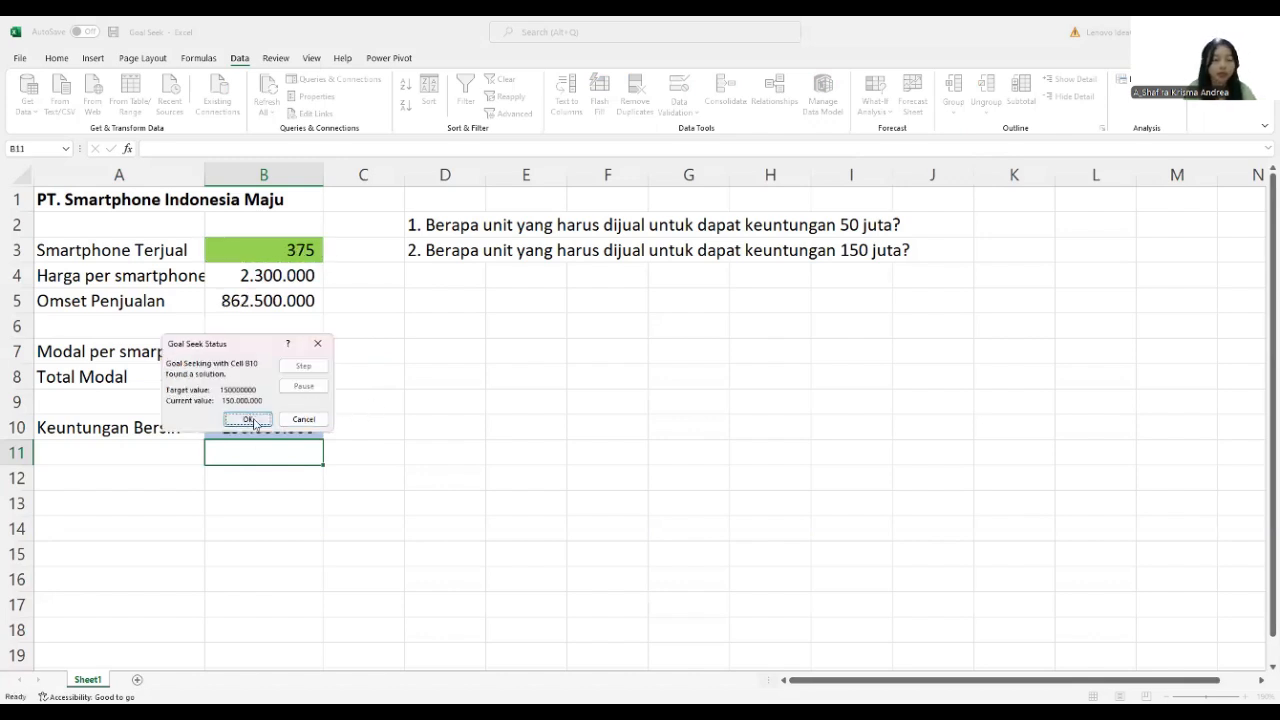
click(250, 420)
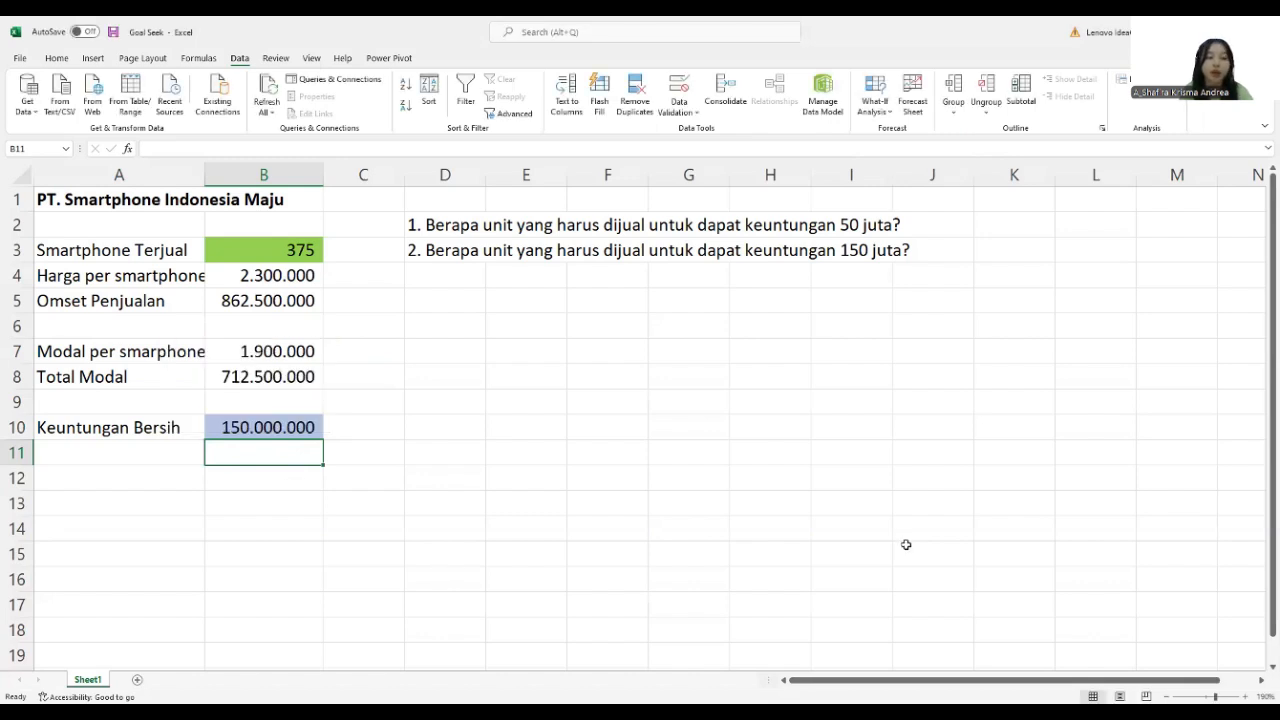
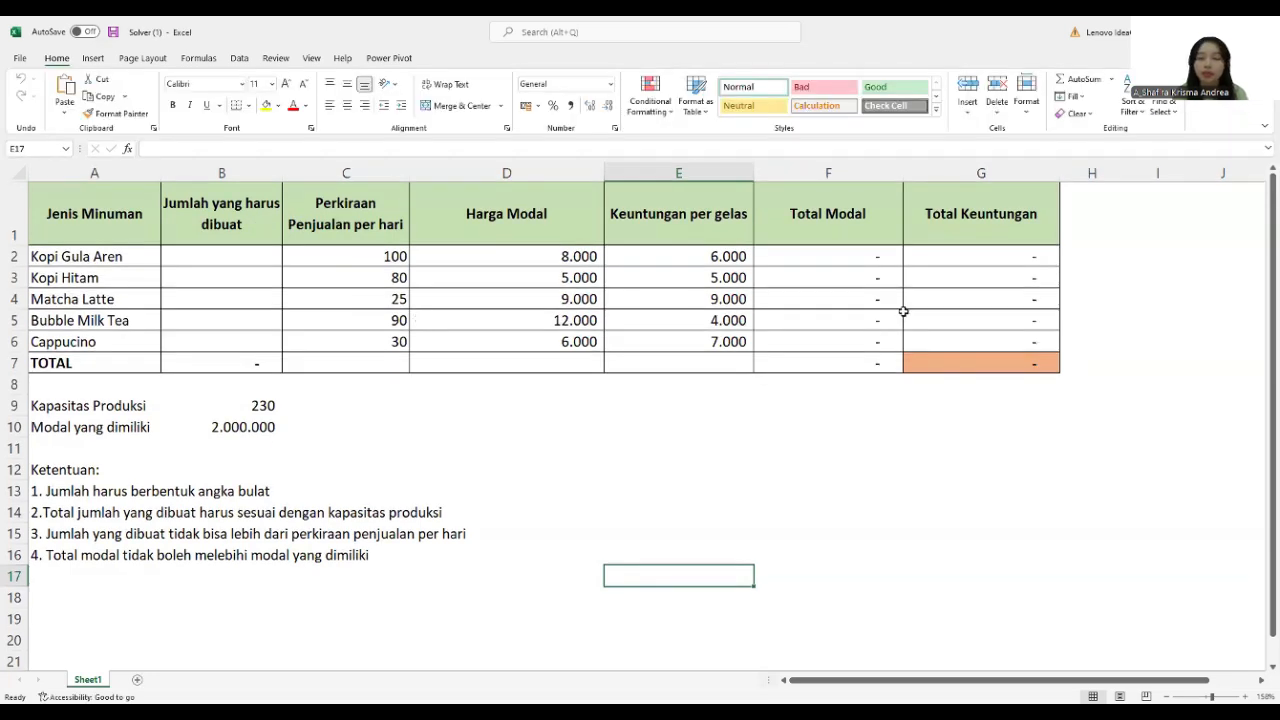
- Add a Solver constraint requiring the drink quantities in B2:B6 to be integers, and solve for the maximum Total Keuntungan in G7
click(239, 60)
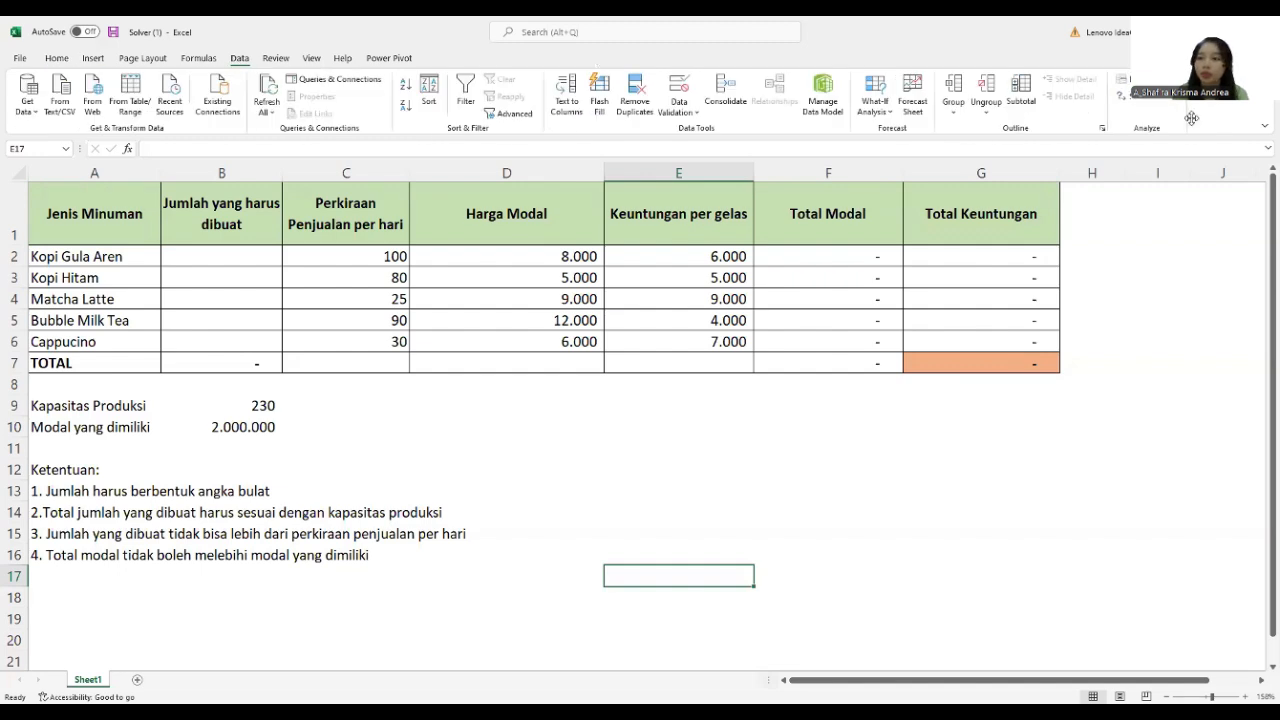
click(1183, 102)
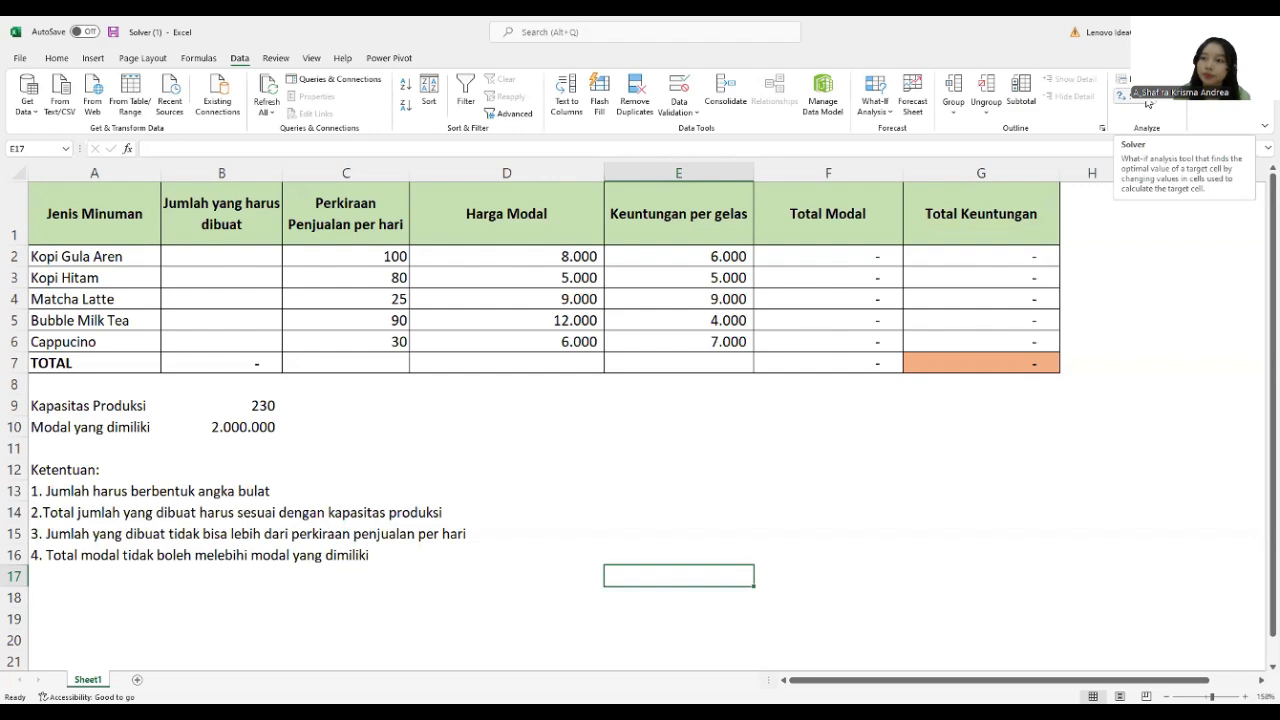
click(1148, 103)
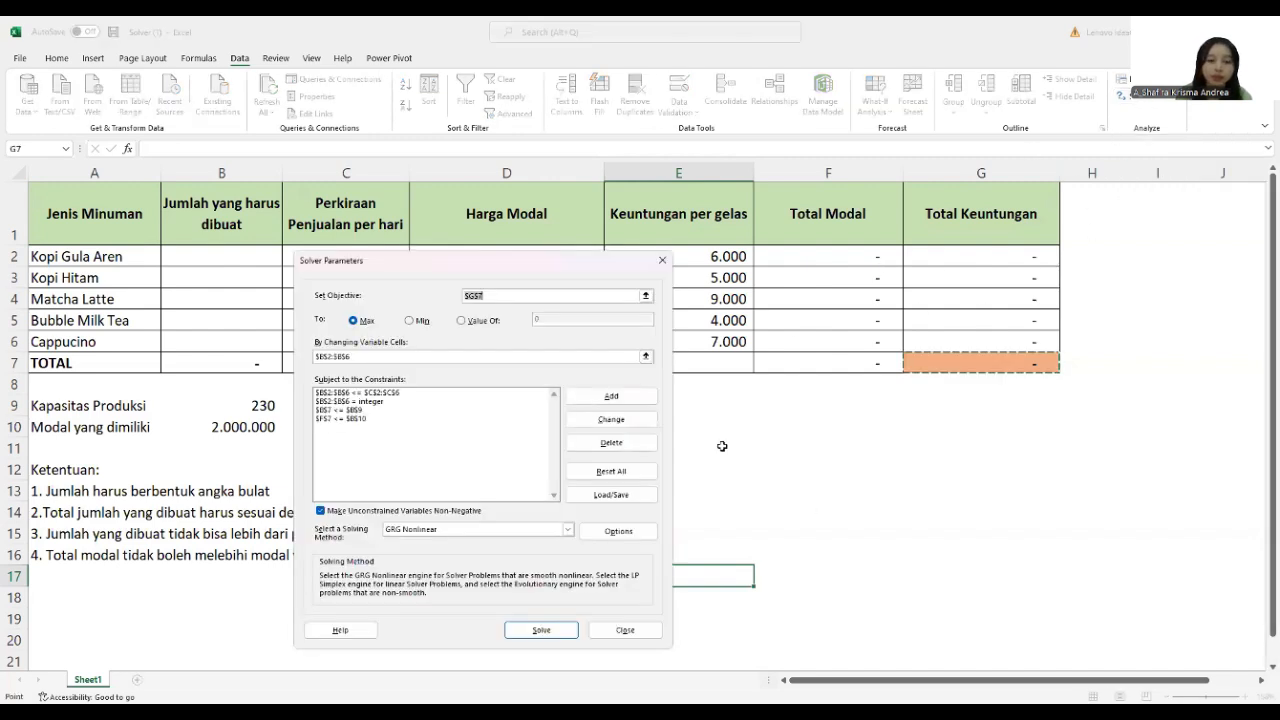
click(512, 443)
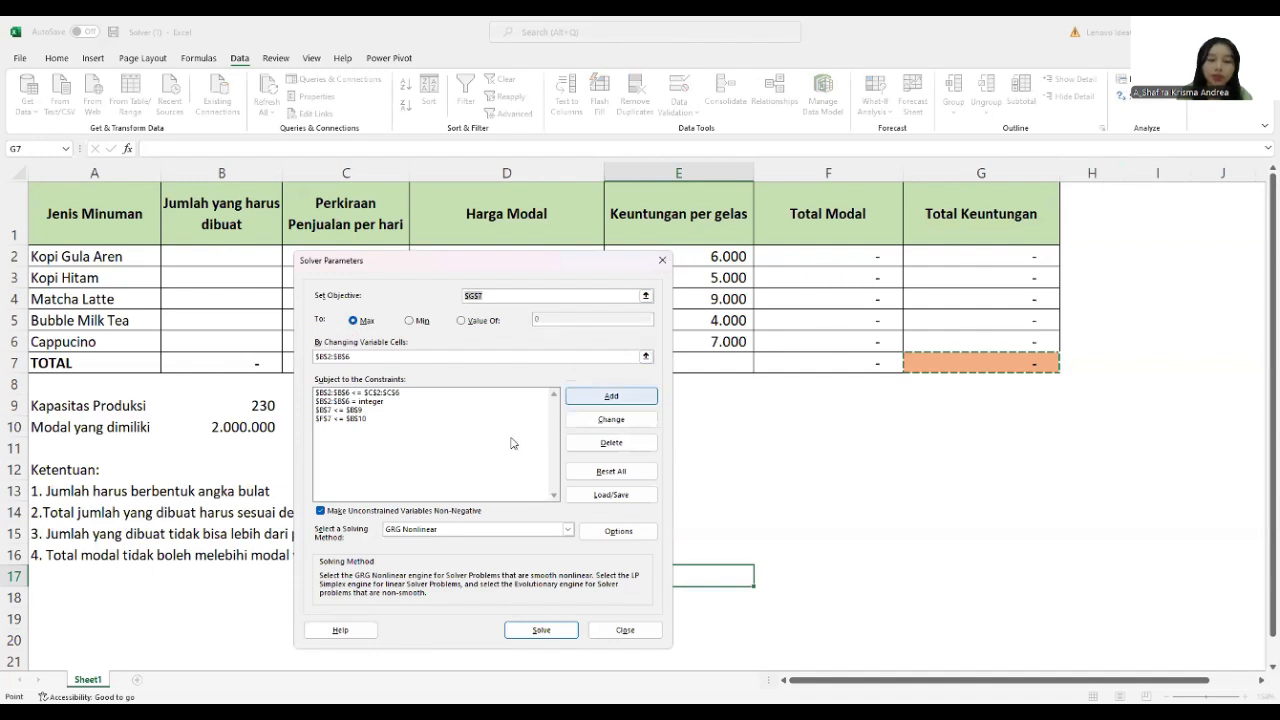
click(630, 397)
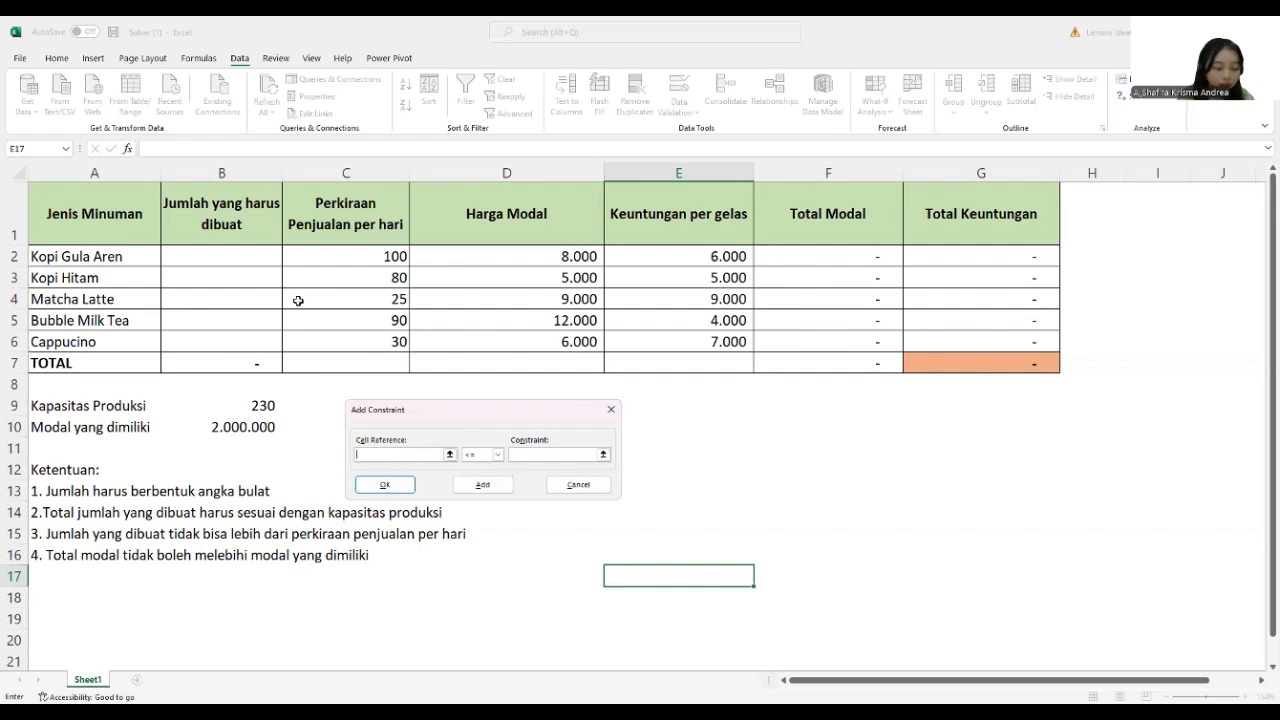
click(255, 255)
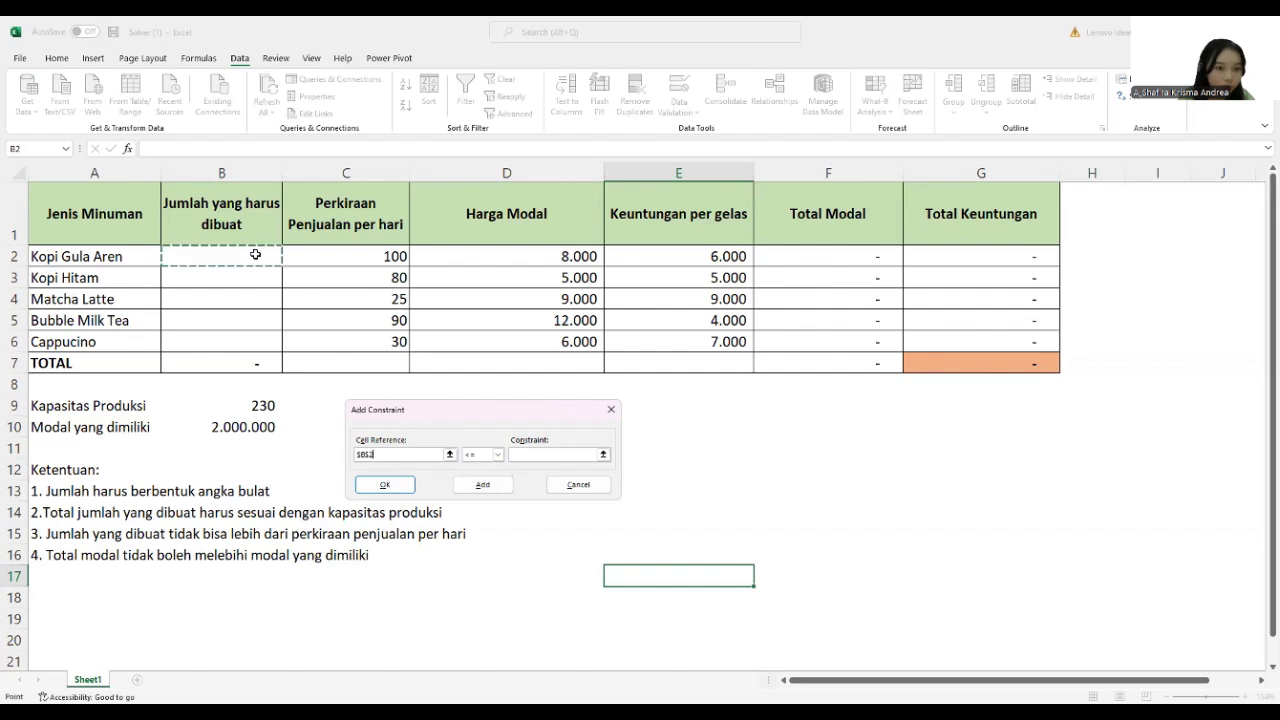
shift+click(258, 332)
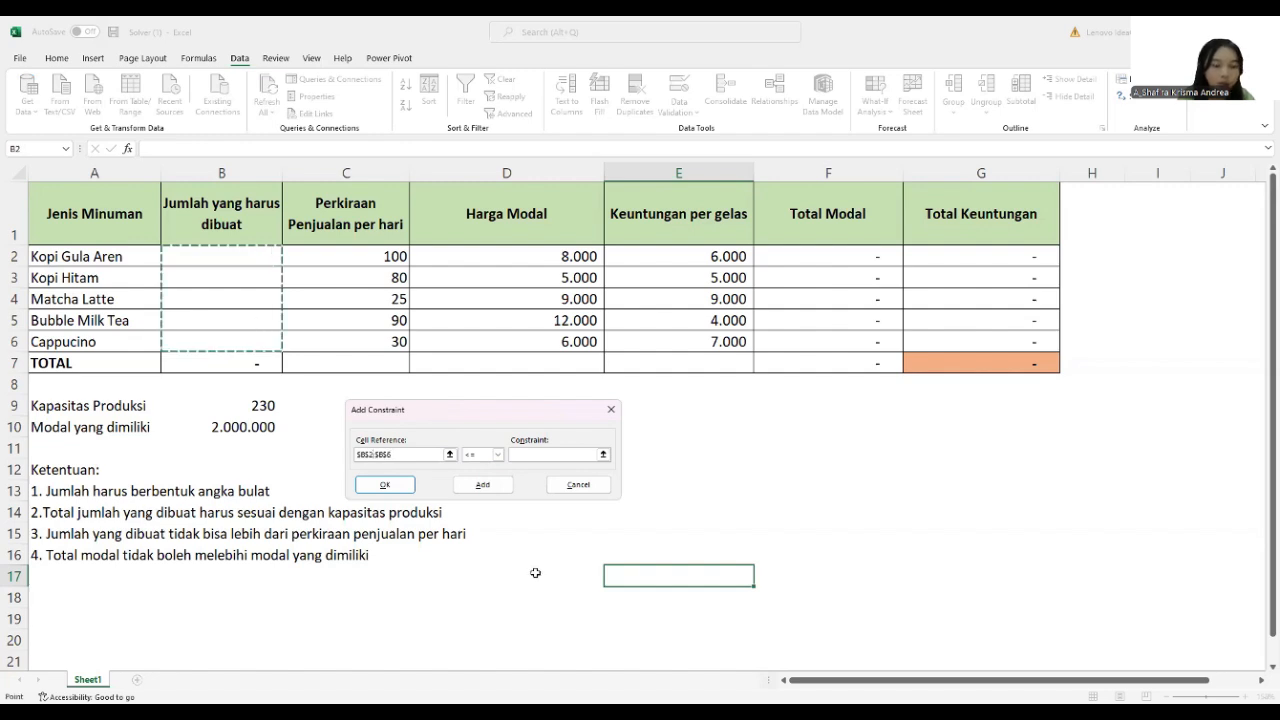
click(497, 455)
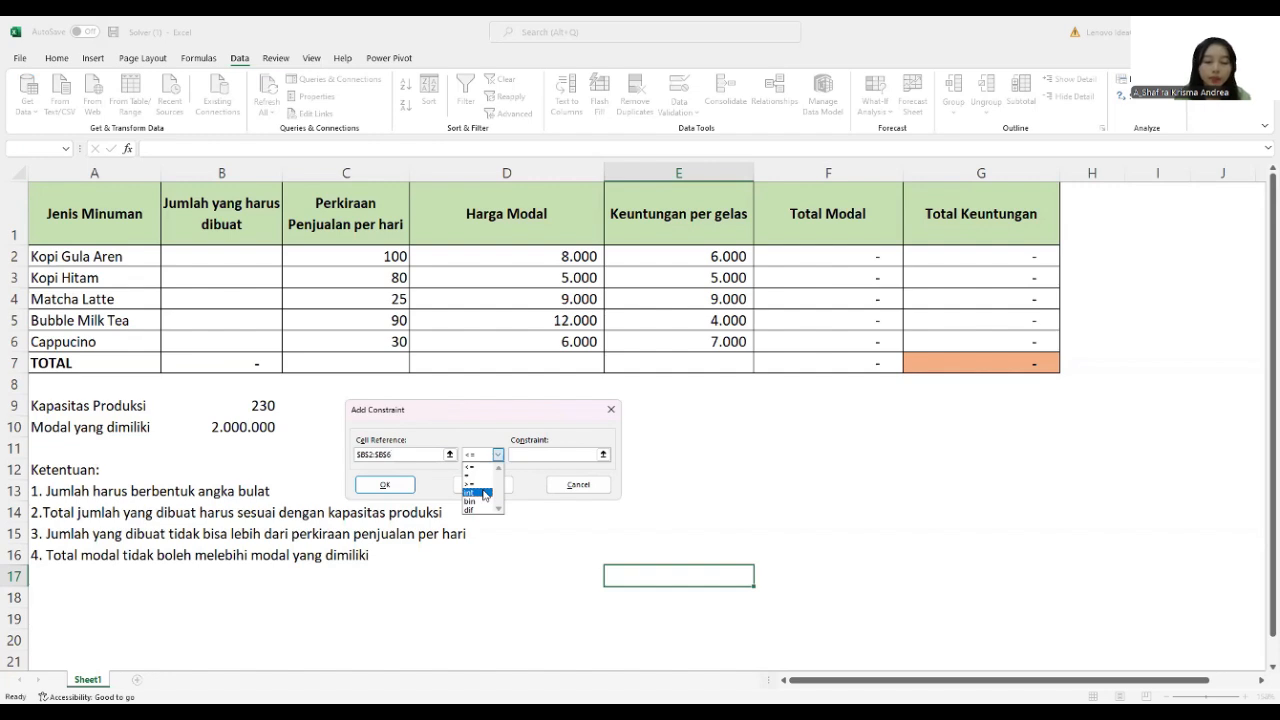
click(484, 494)
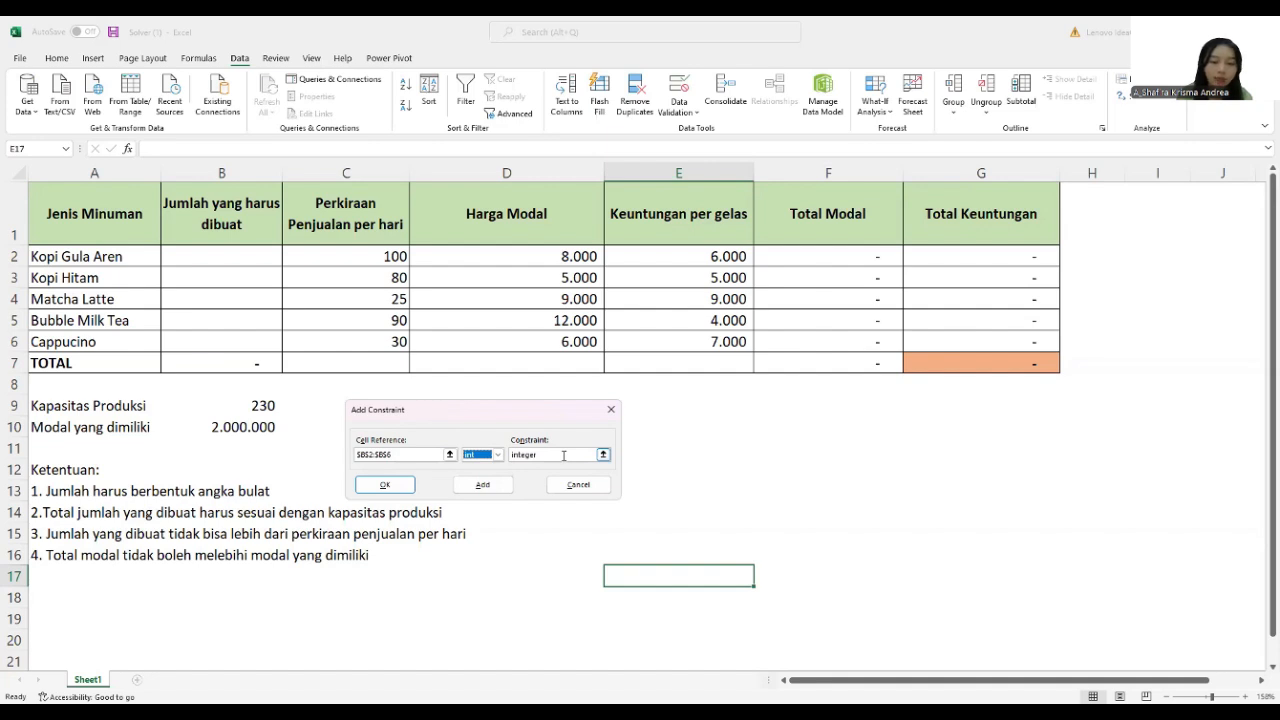
click(403, 487)
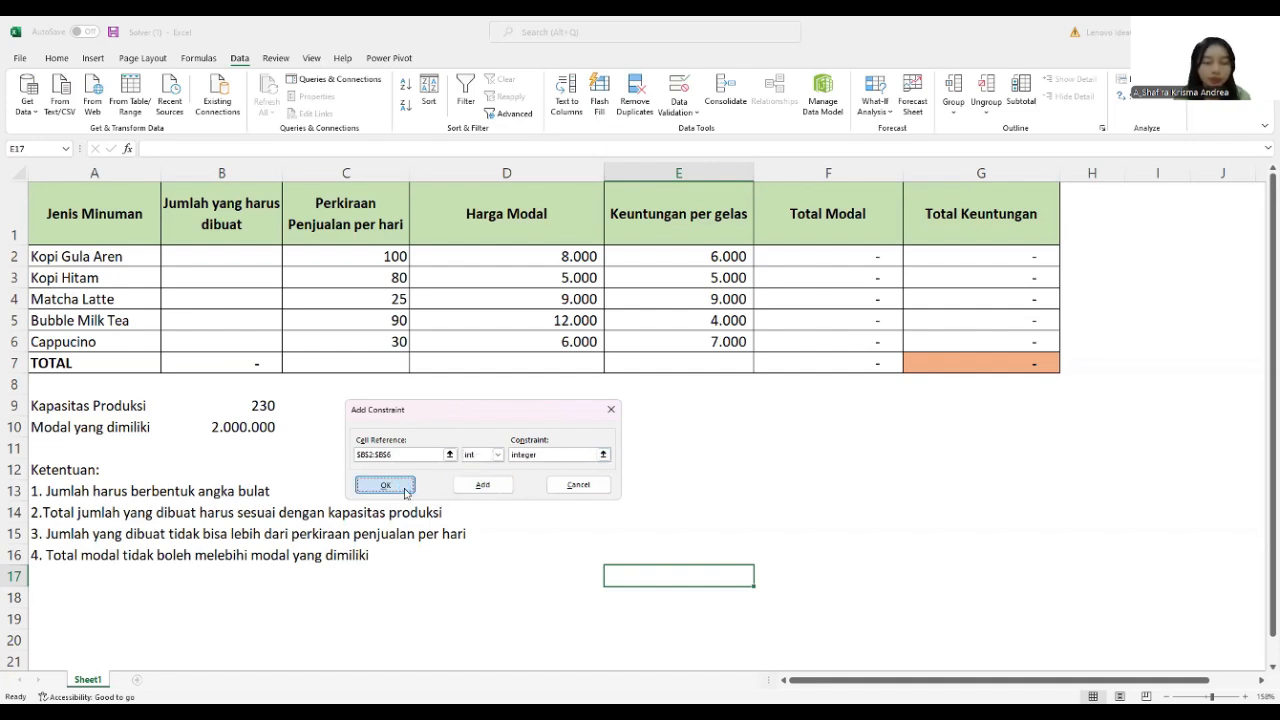
click(558, 630)
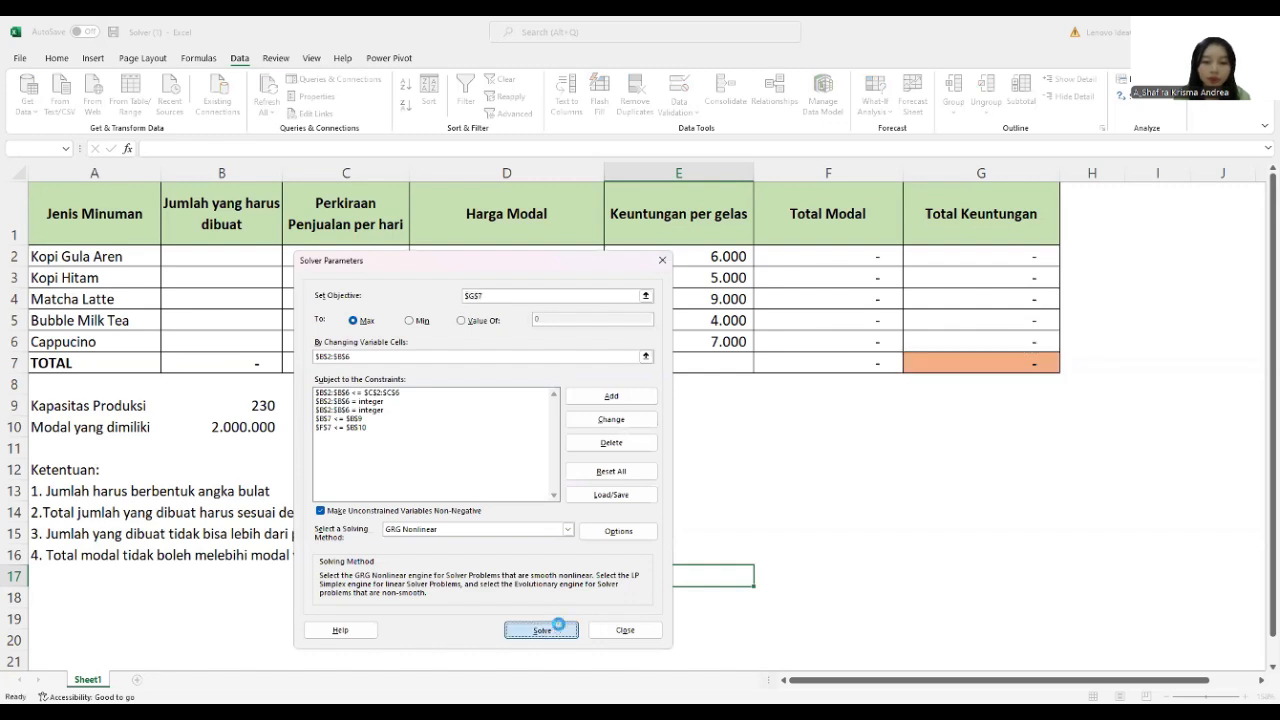
click(481, 395)
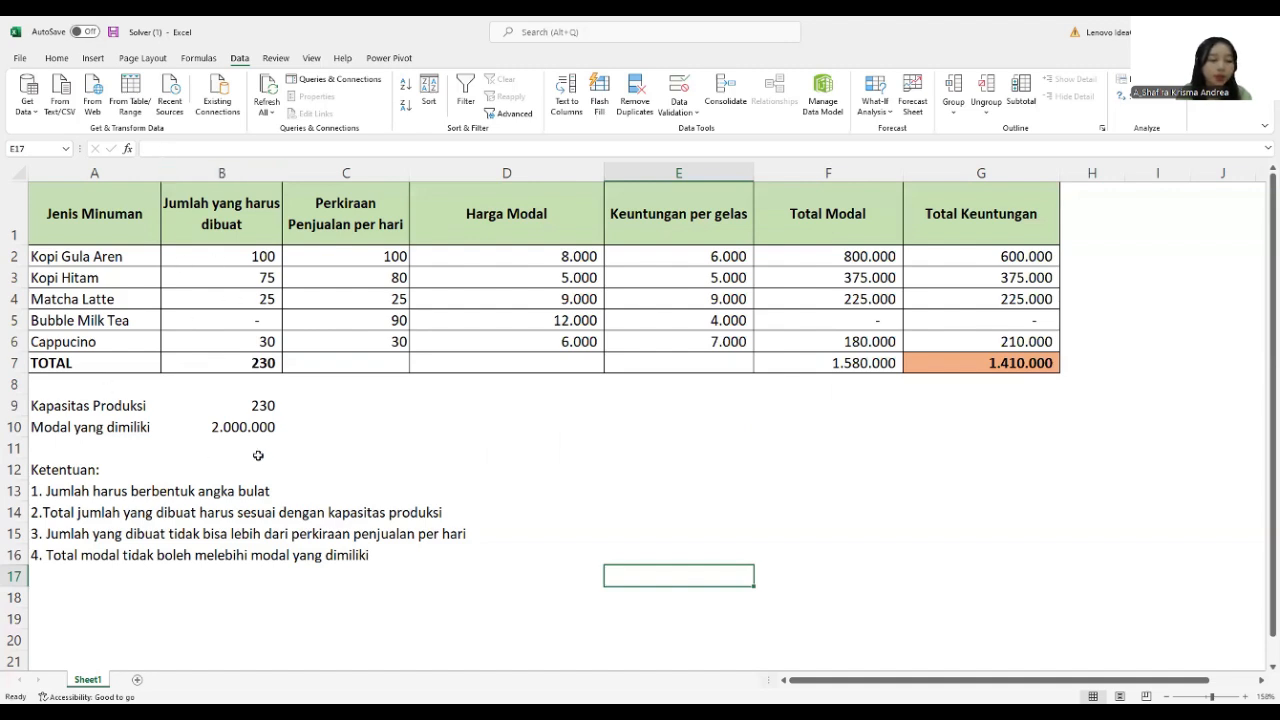
- Add a Solver constraint requiring the total quantity in B7 to equal Kapasitas Produksi in B9, solve, and keep the solution
click(1144, 101)
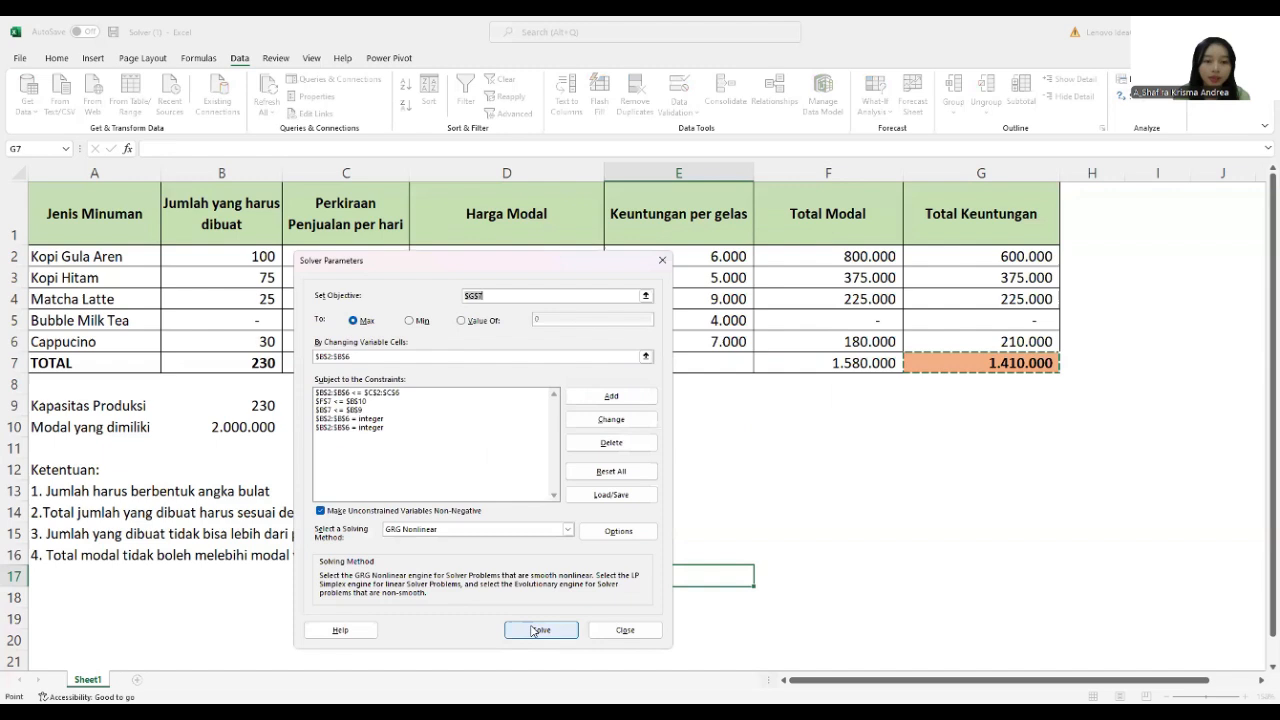
click(600, 404)
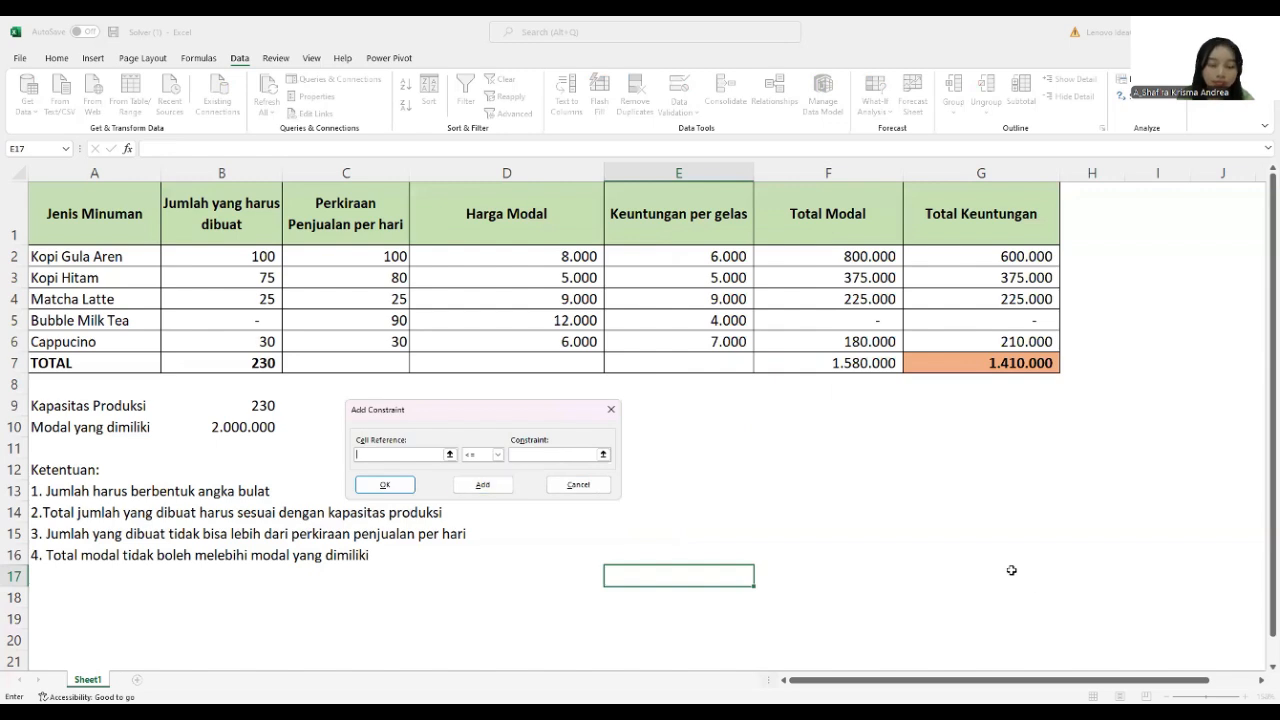
click(255, 365)
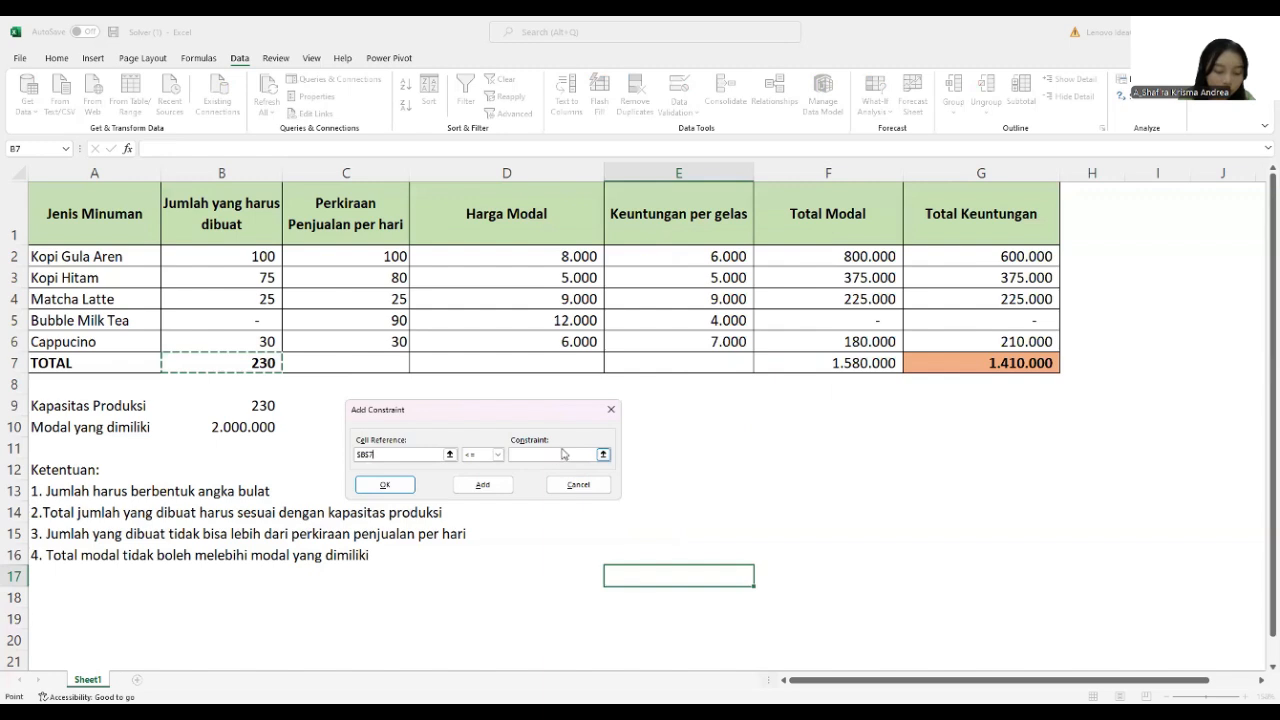
click(498, 455)
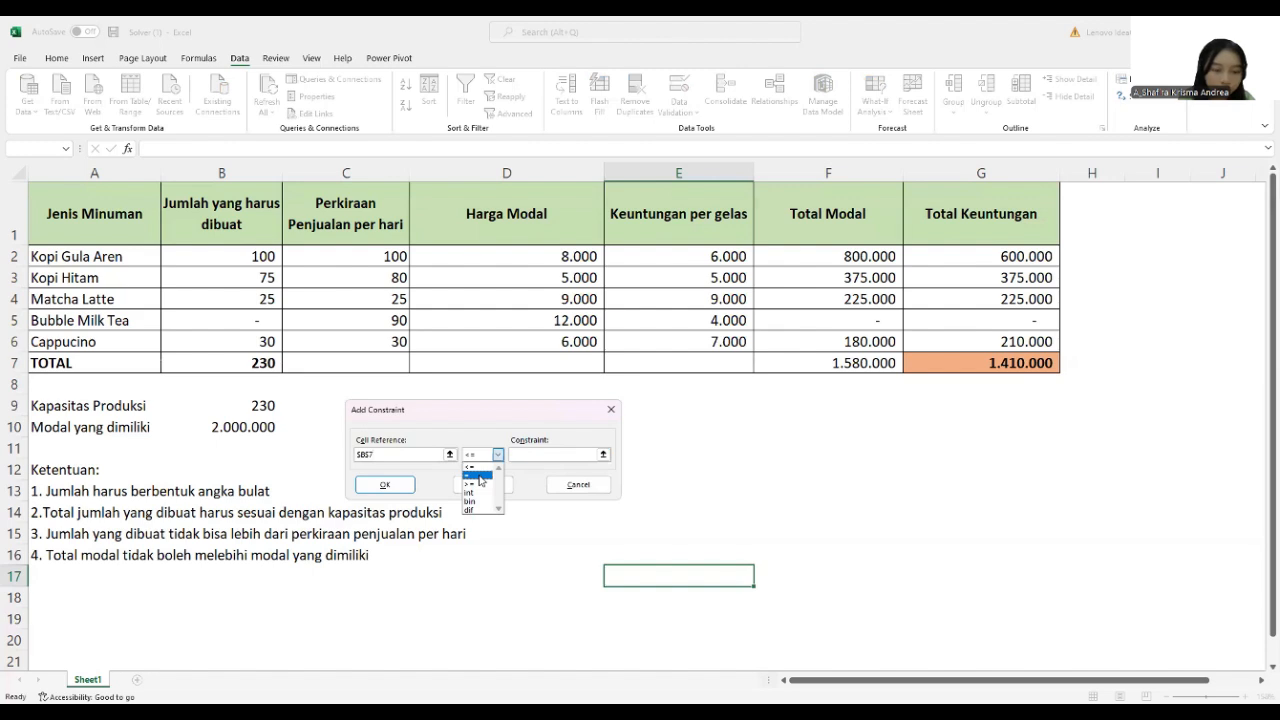
click(479, 476)
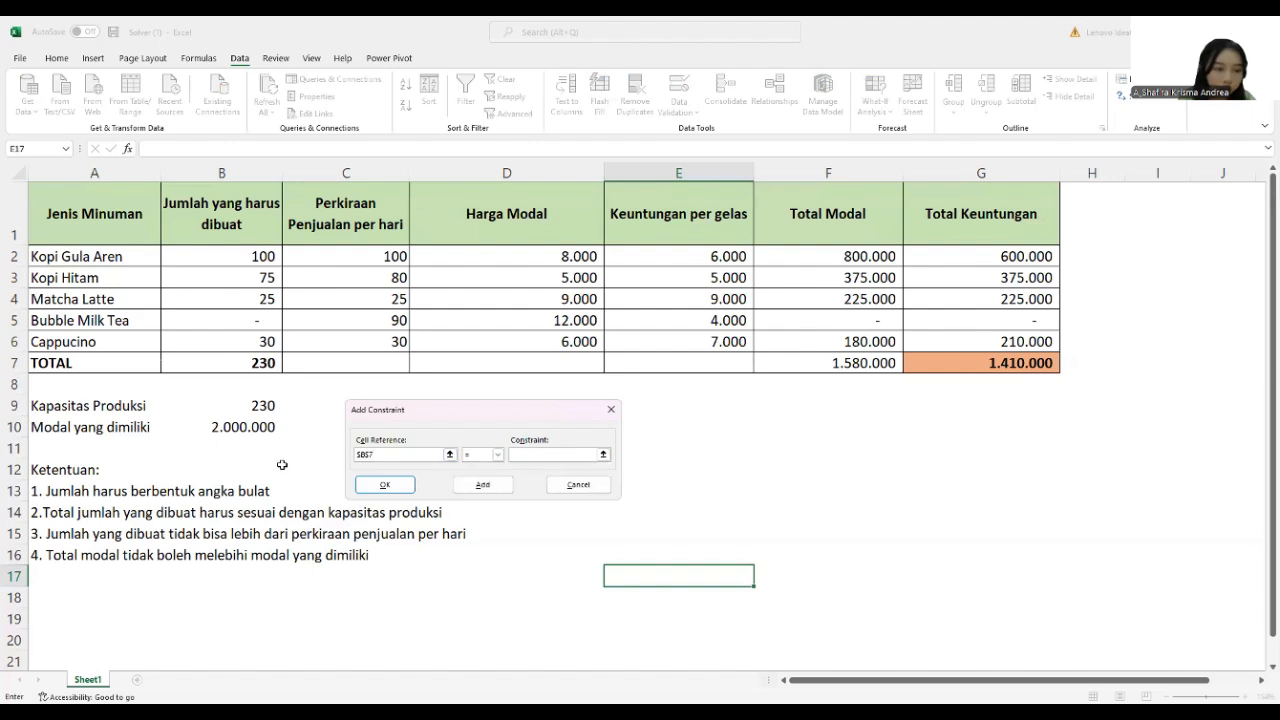
click(255, 406)
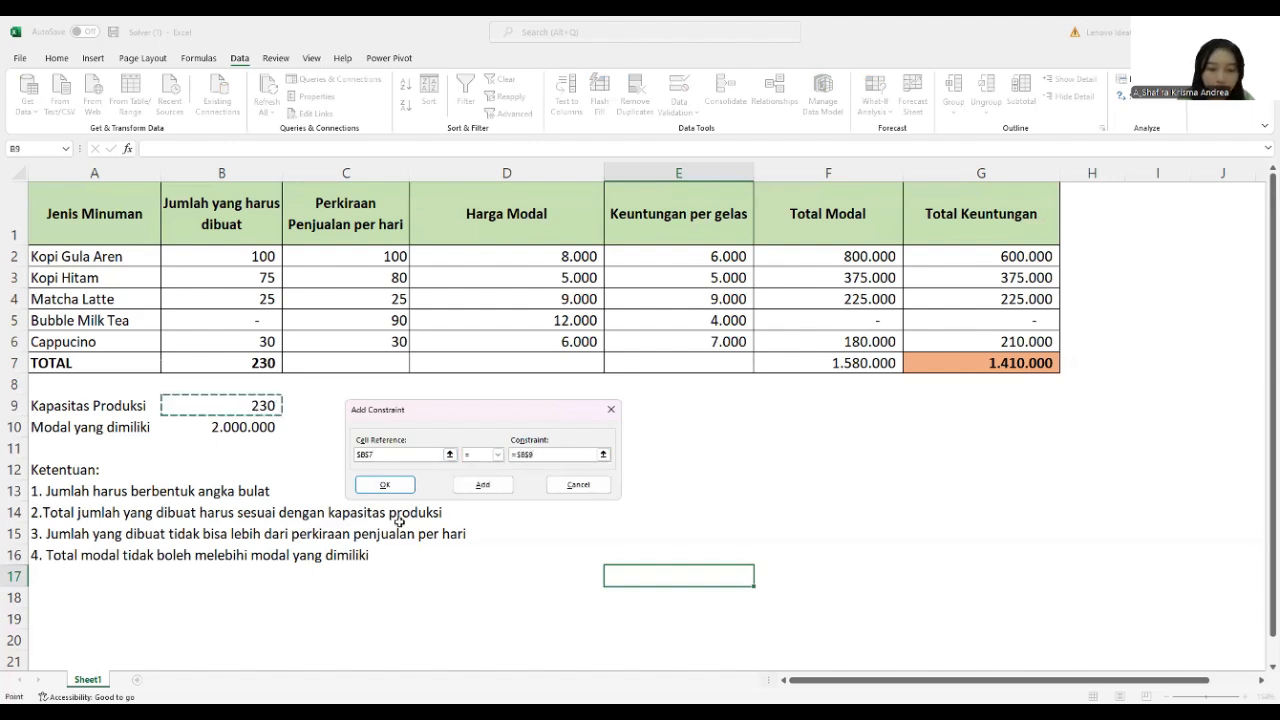
click(388, 486)
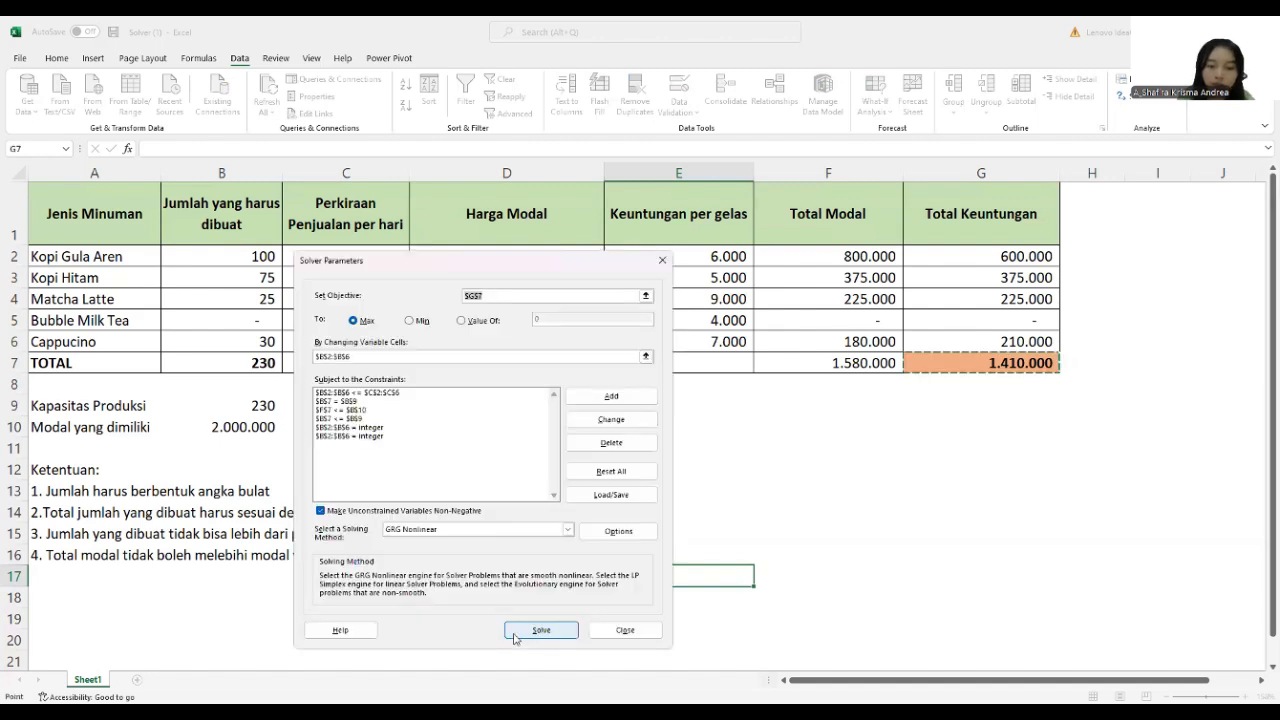
click(541, 630)
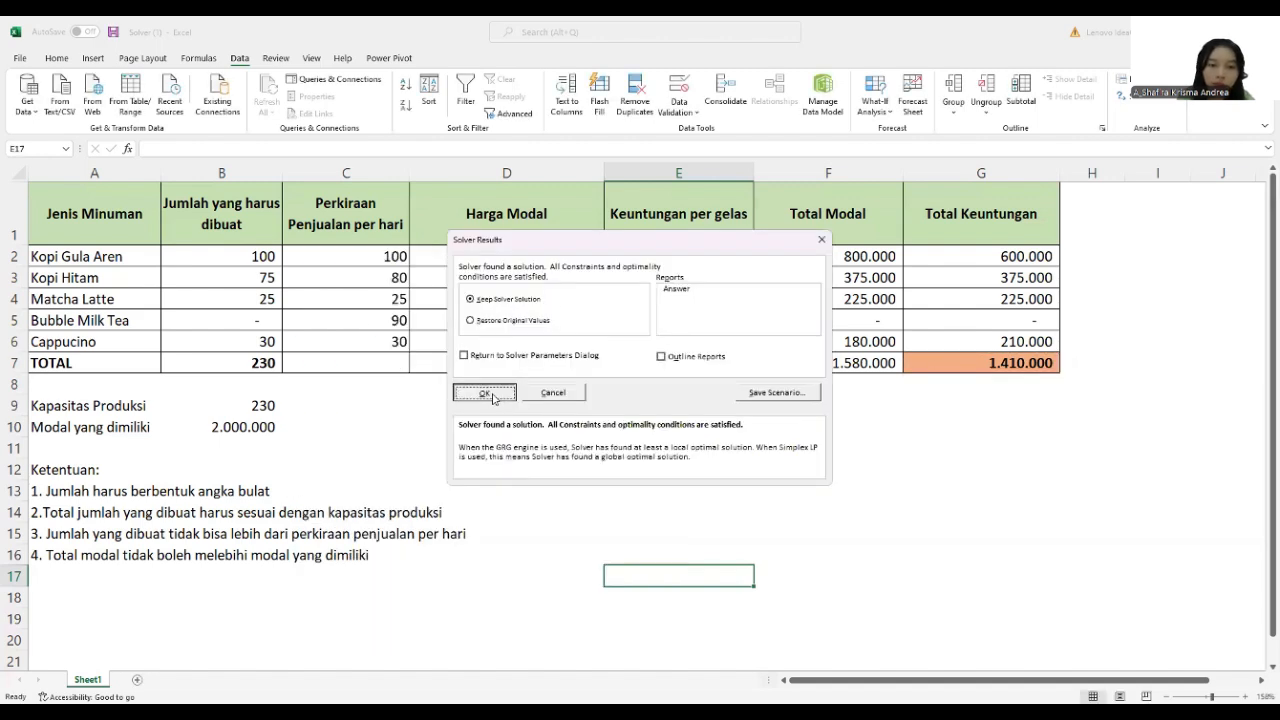
click(490, 396)
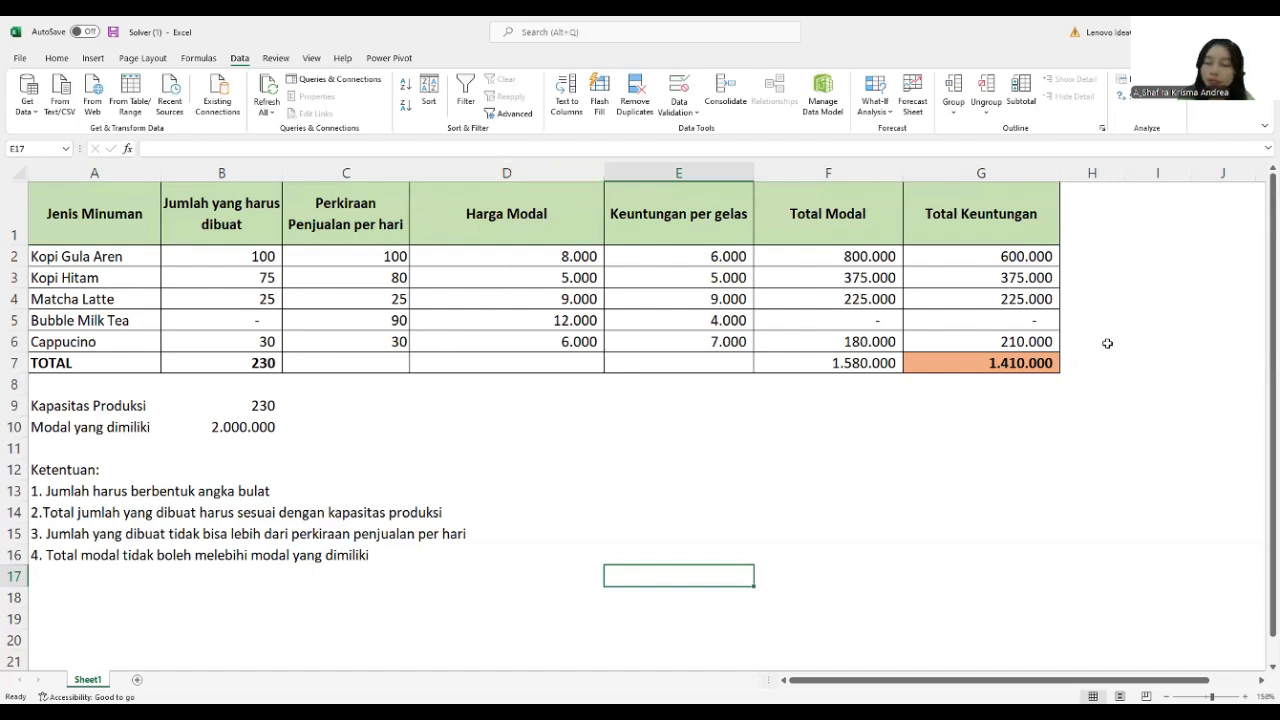
- Start another Solver constraint with the drink quantities in B2:B6 as its cell reference
click(1124, 103)
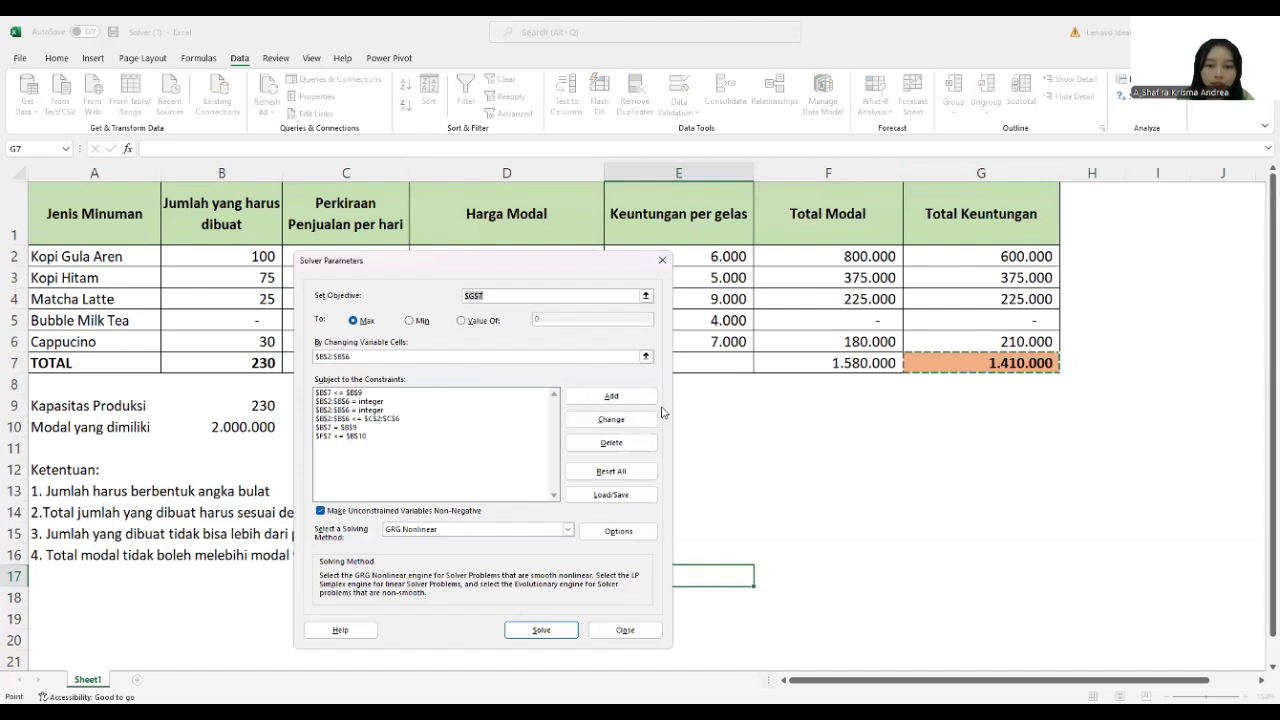
click(650, 399)
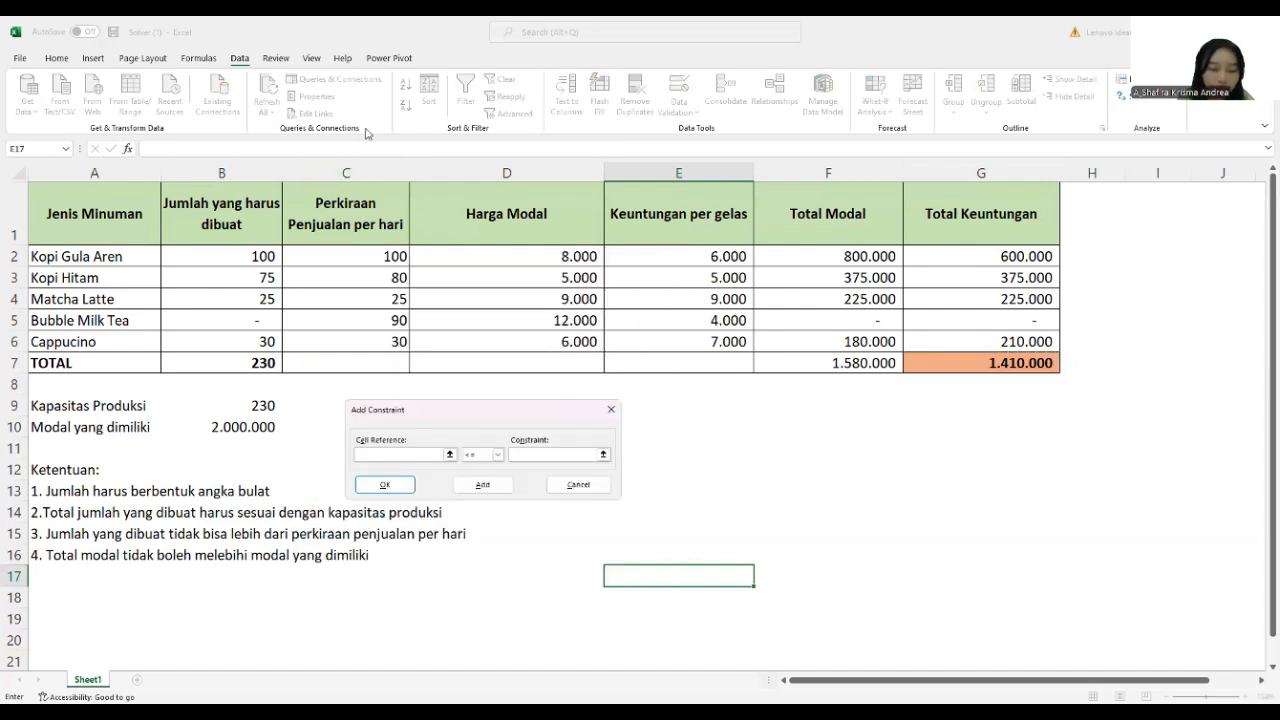
click(228, 258)
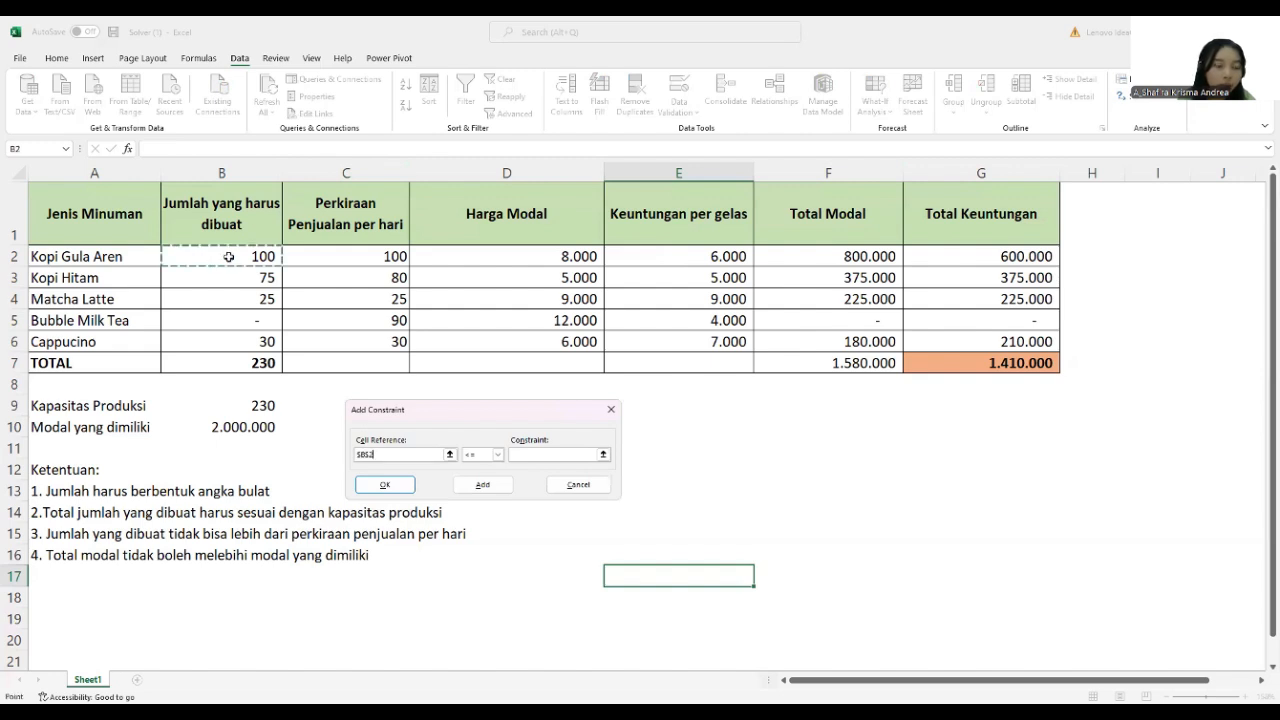
shift+click(202, 340)
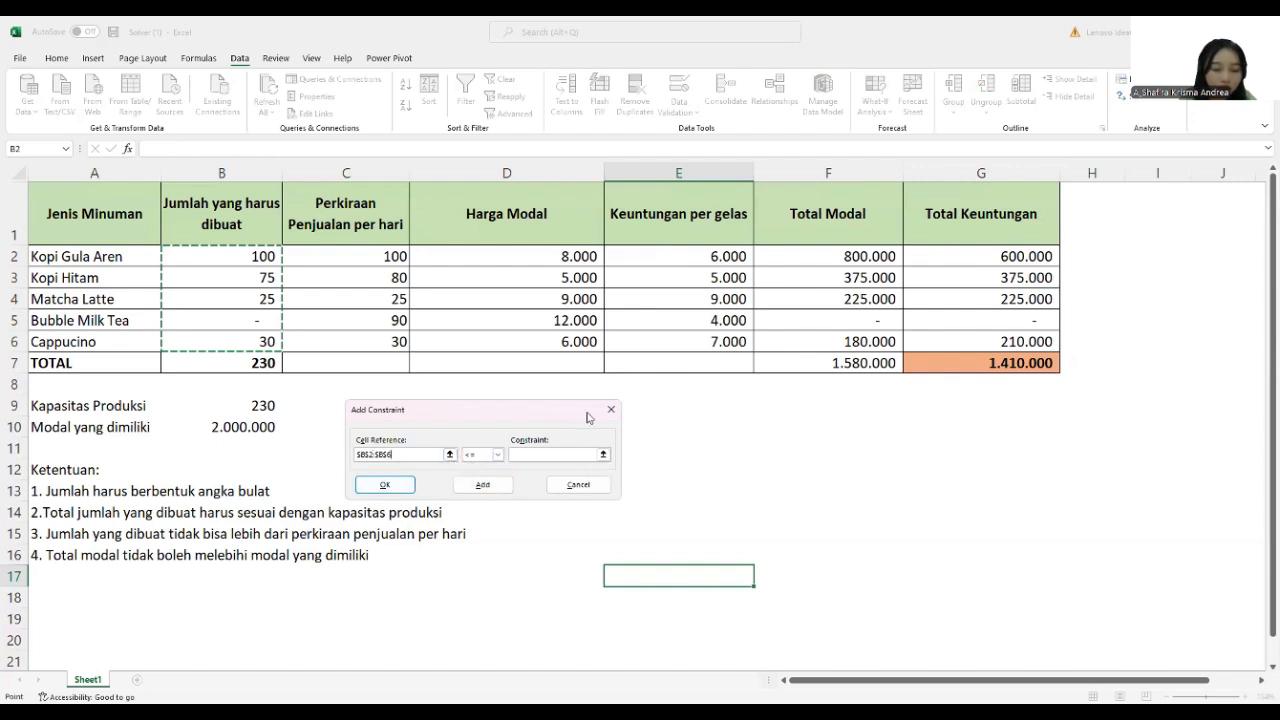
click(371, 256)
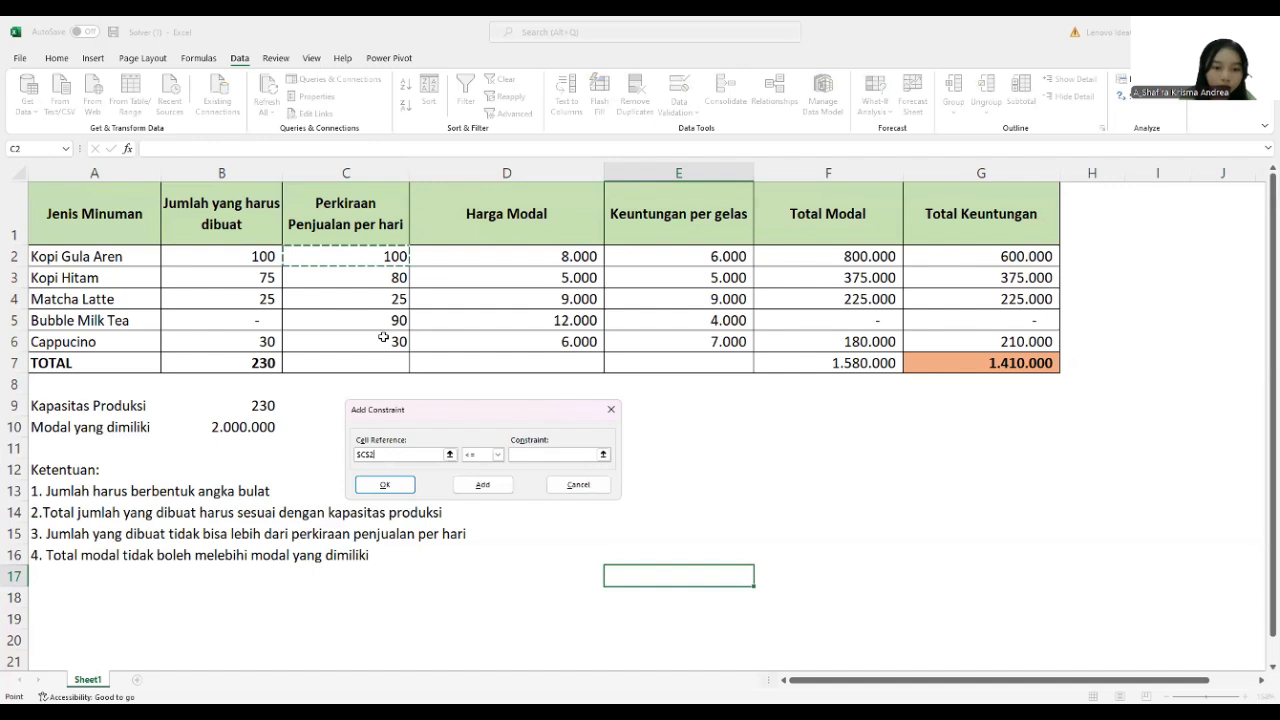
shift+click(383, 337)
click(438, 454)
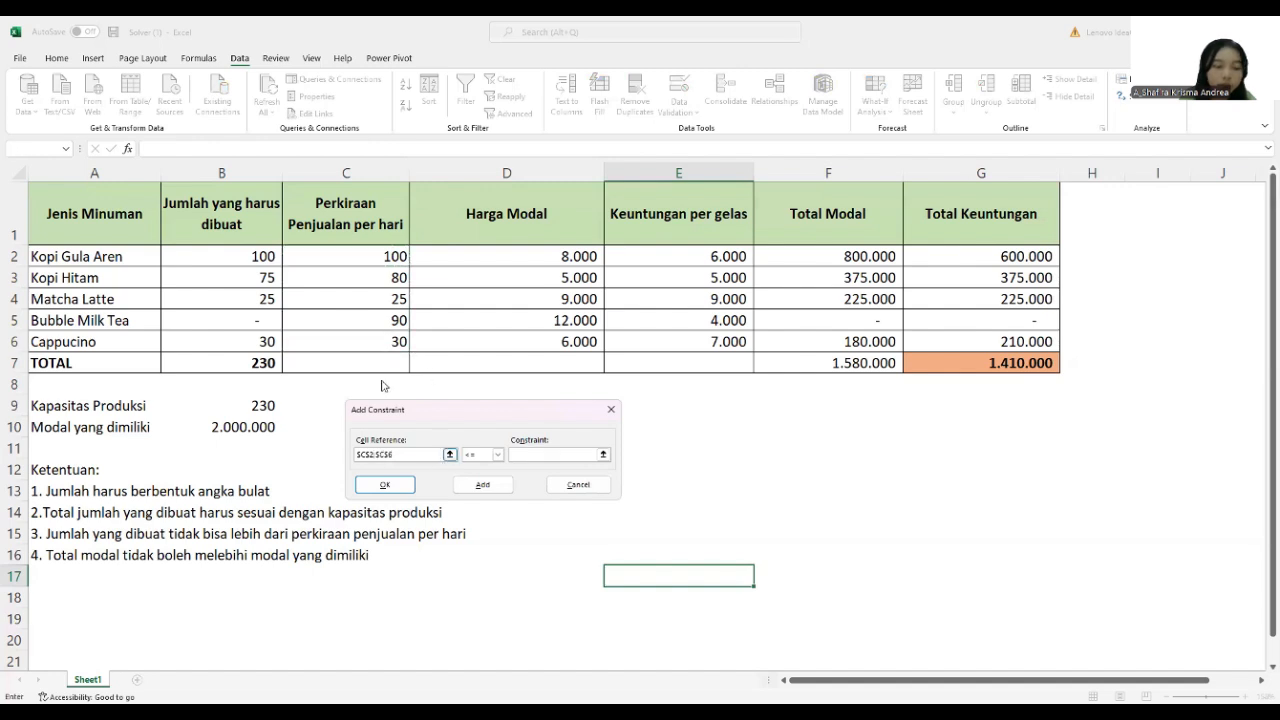
click(222, 254)
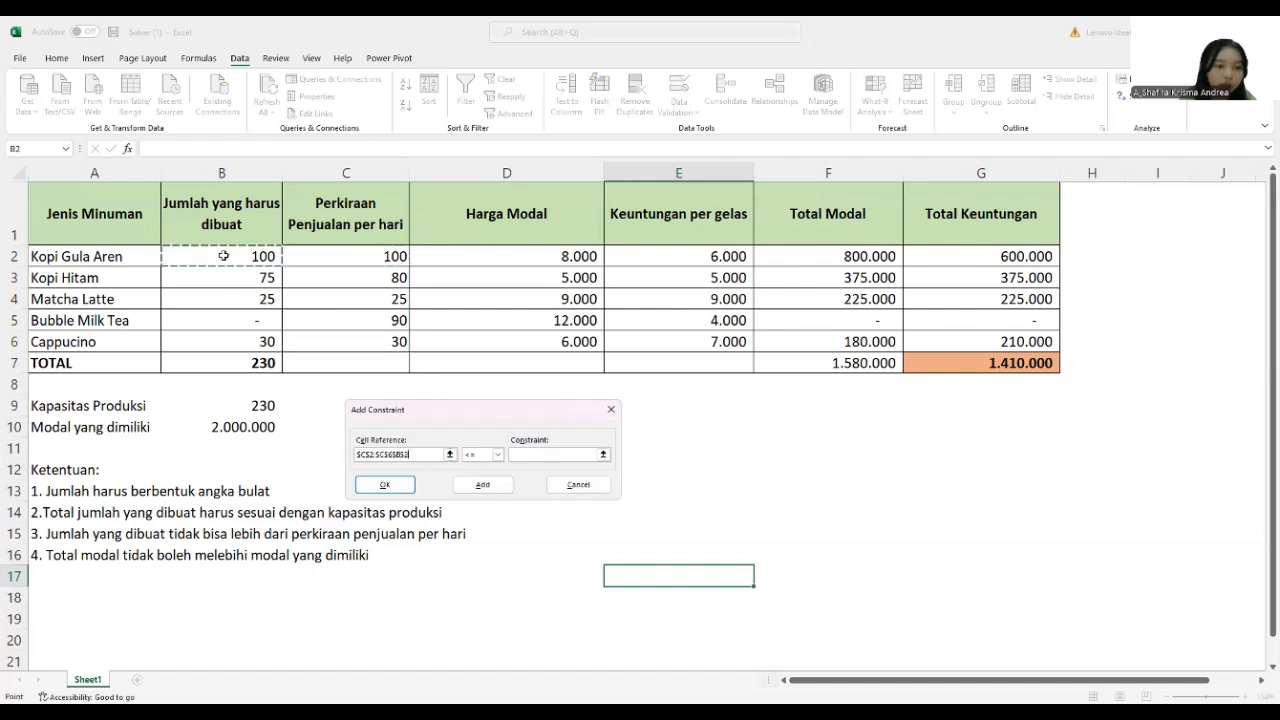
shift+click(226, 340)
- Limit the constraint's quantities to <= the daily sales estimates in C2:C6, solve, and keep the solution
click(498, 455)
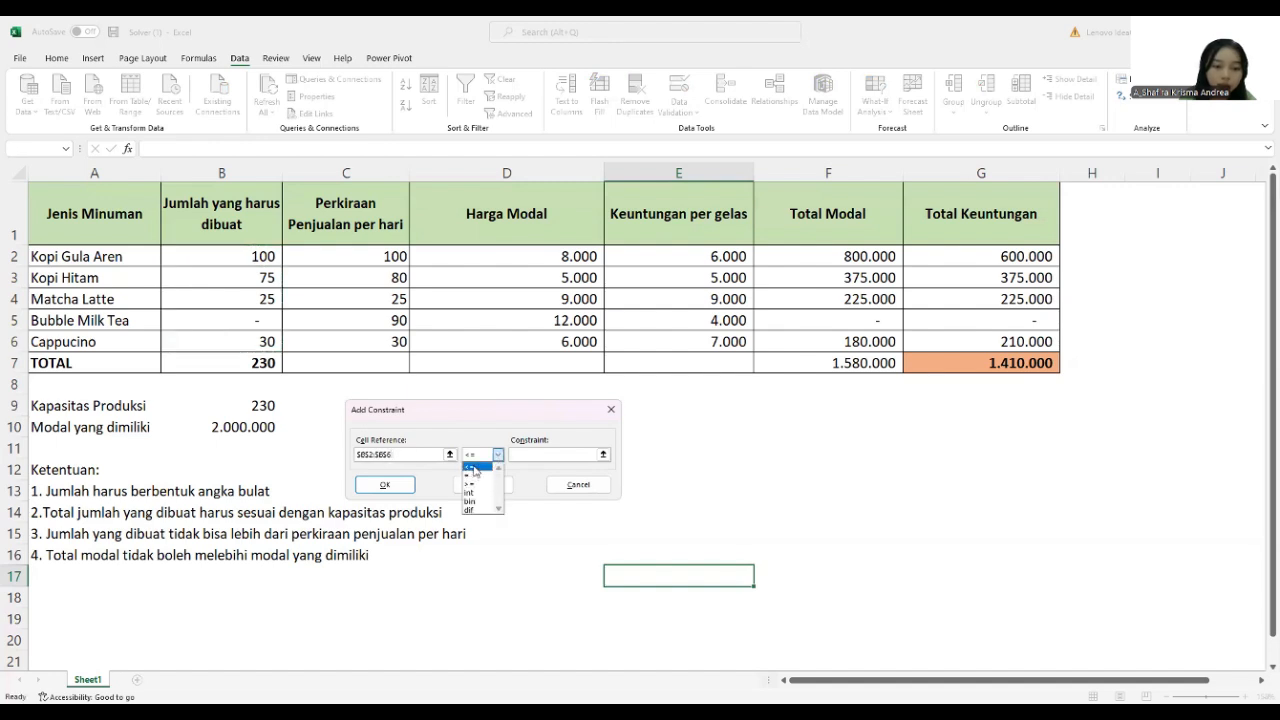
click(474, 469)
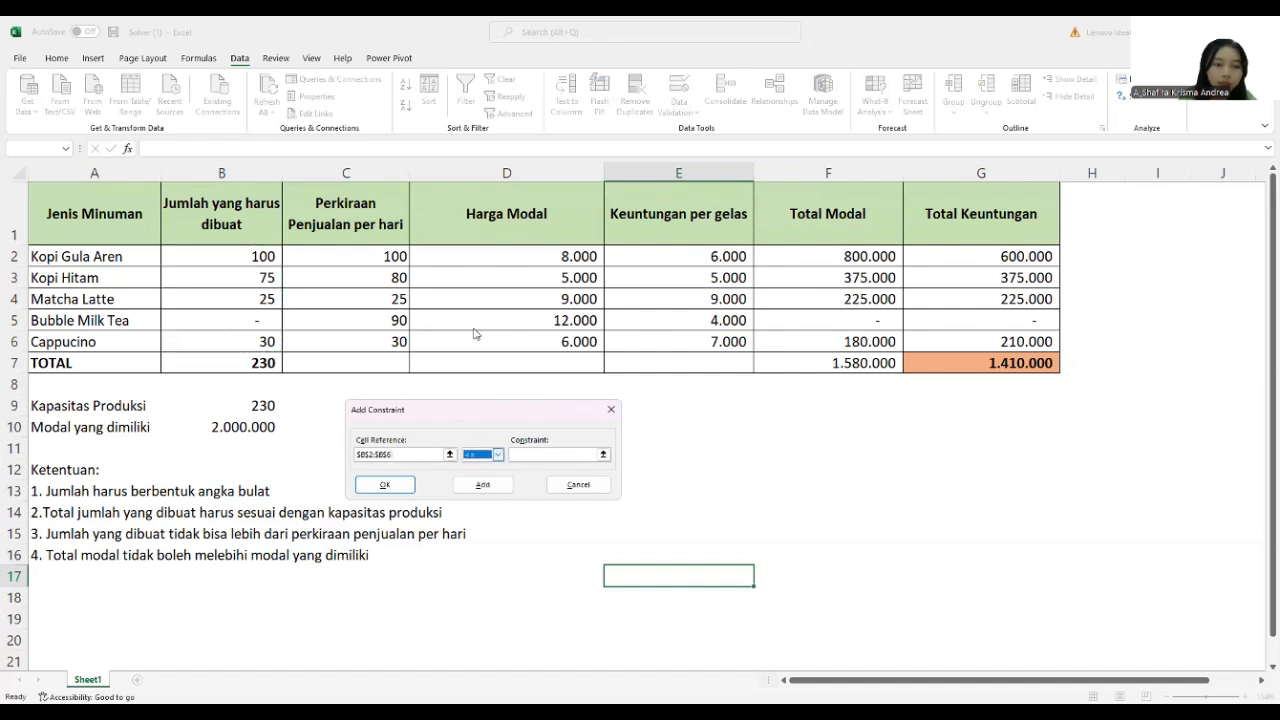
click(553, 452)
click(362, 263)
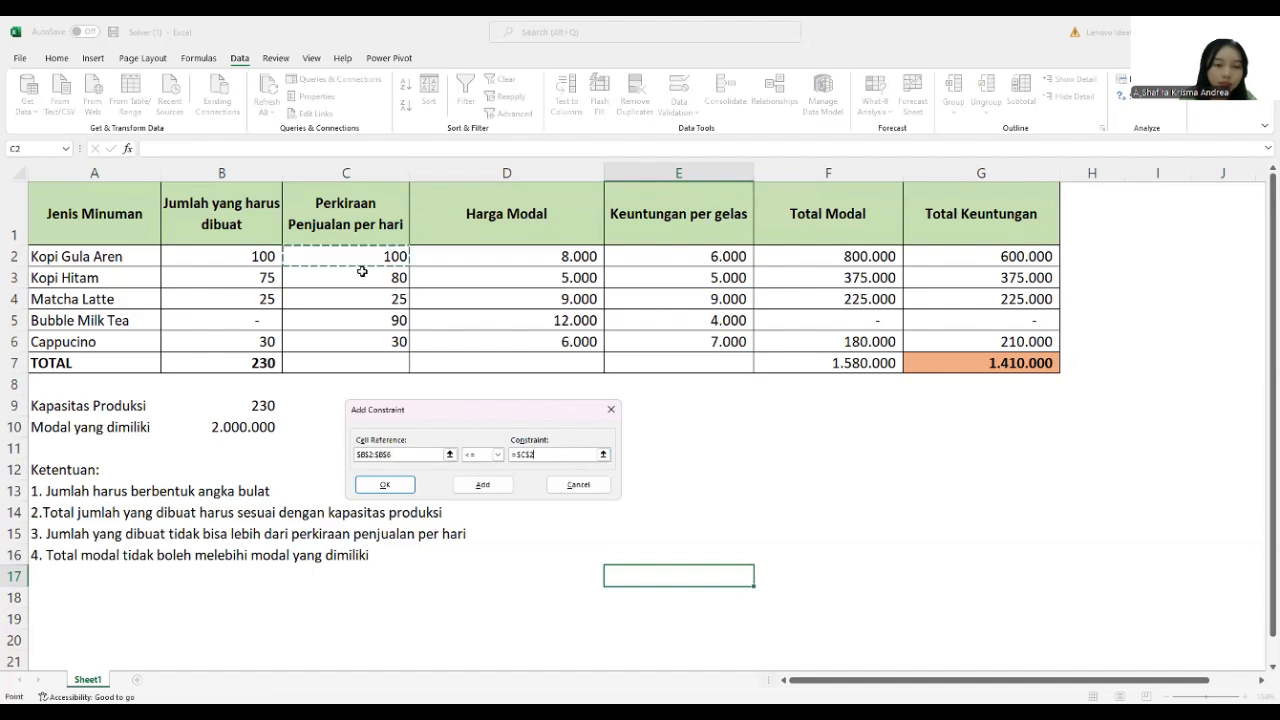
shift+click(358, 347)
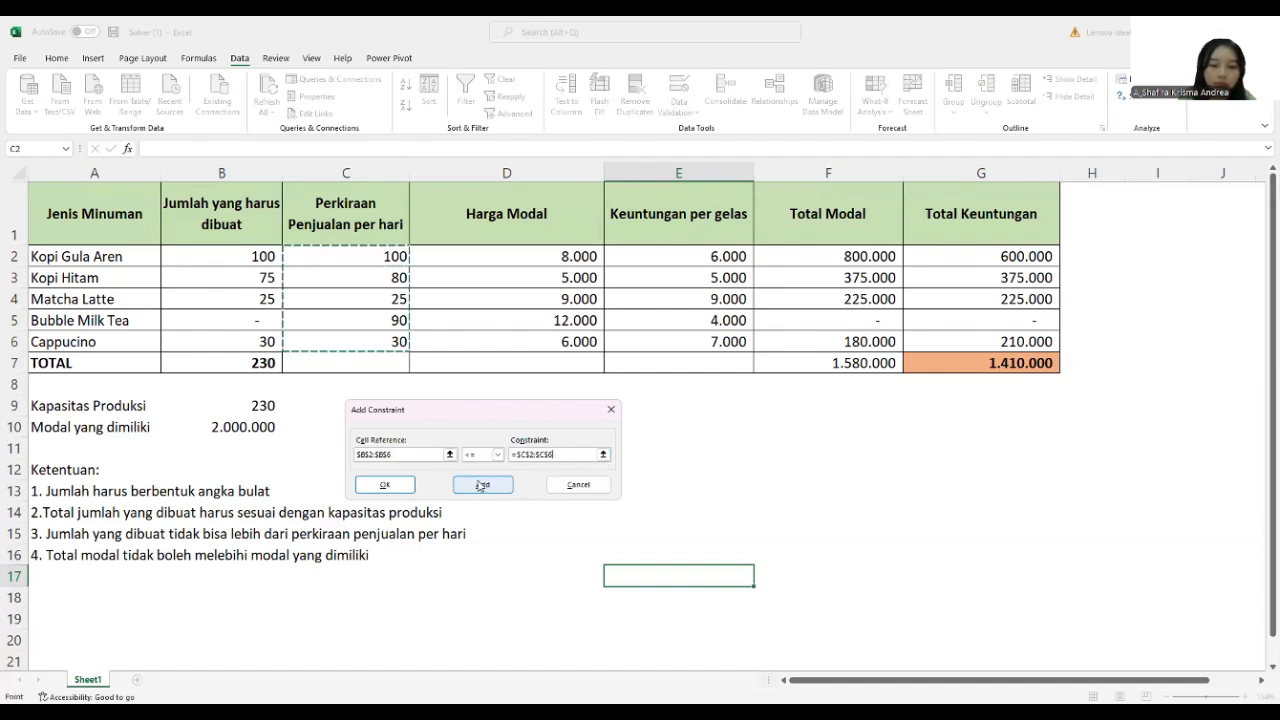
click(386, 486)
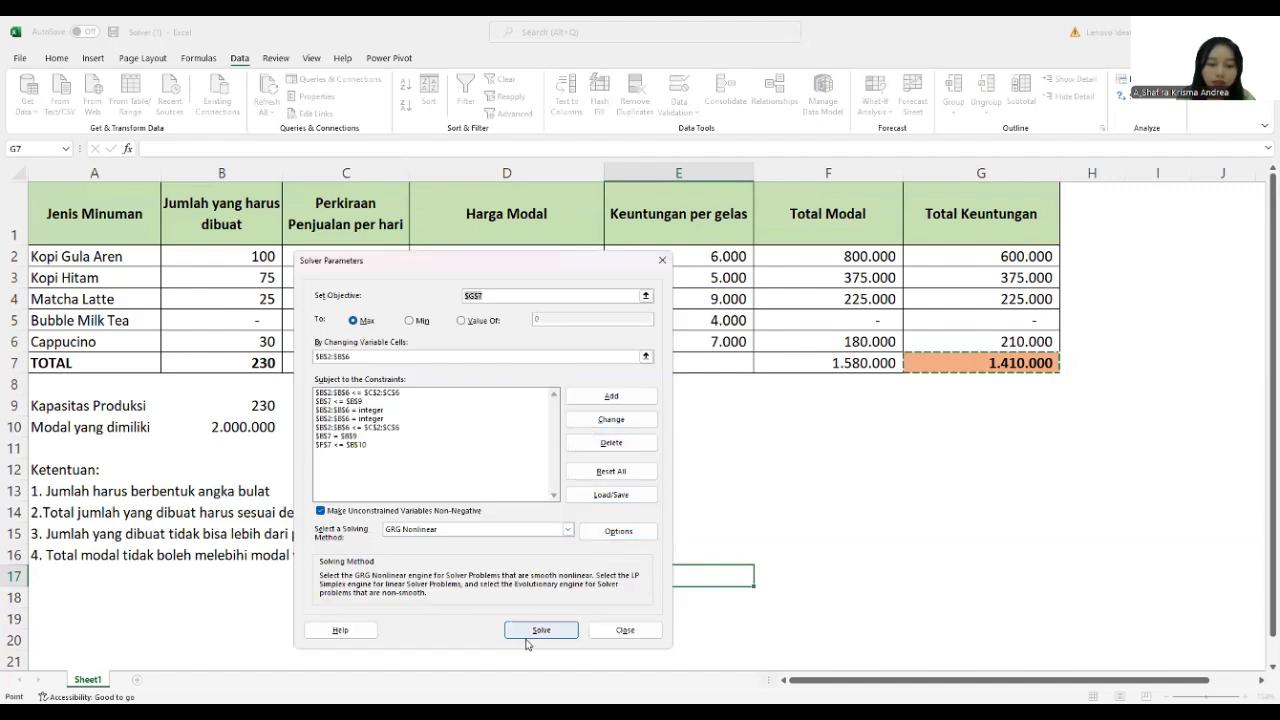
click(528, 632)
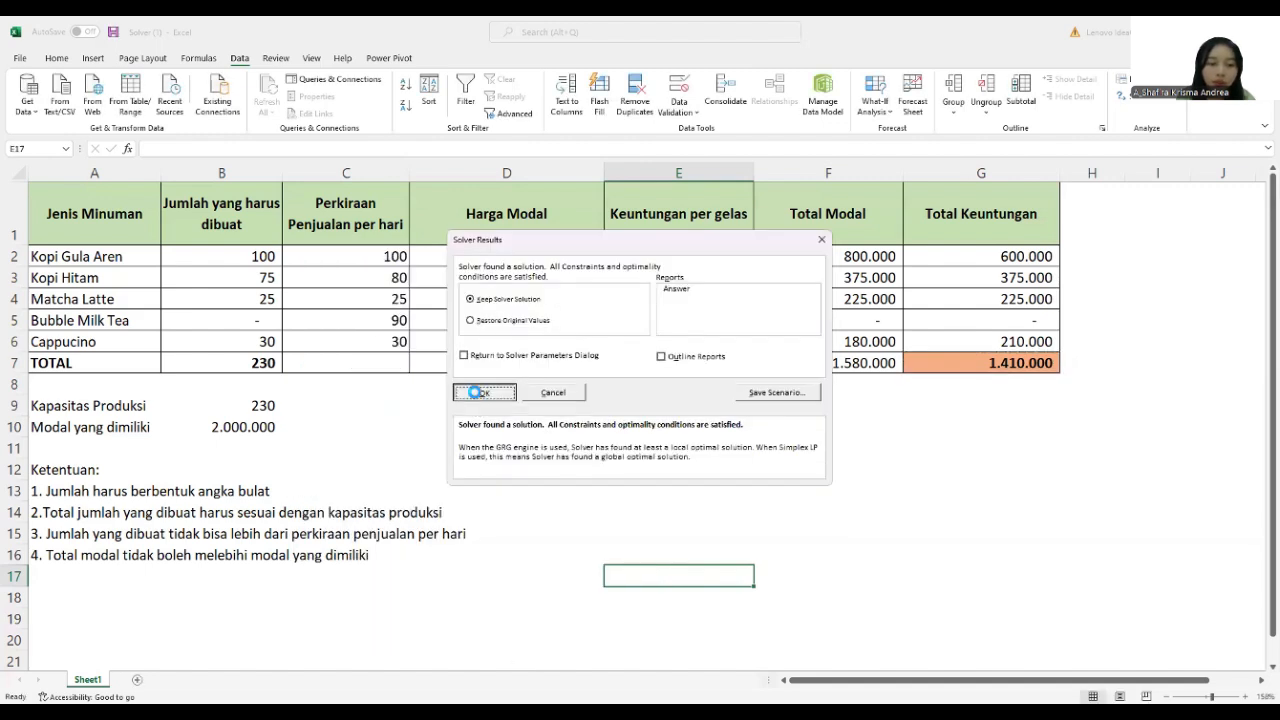
click(481, 392)
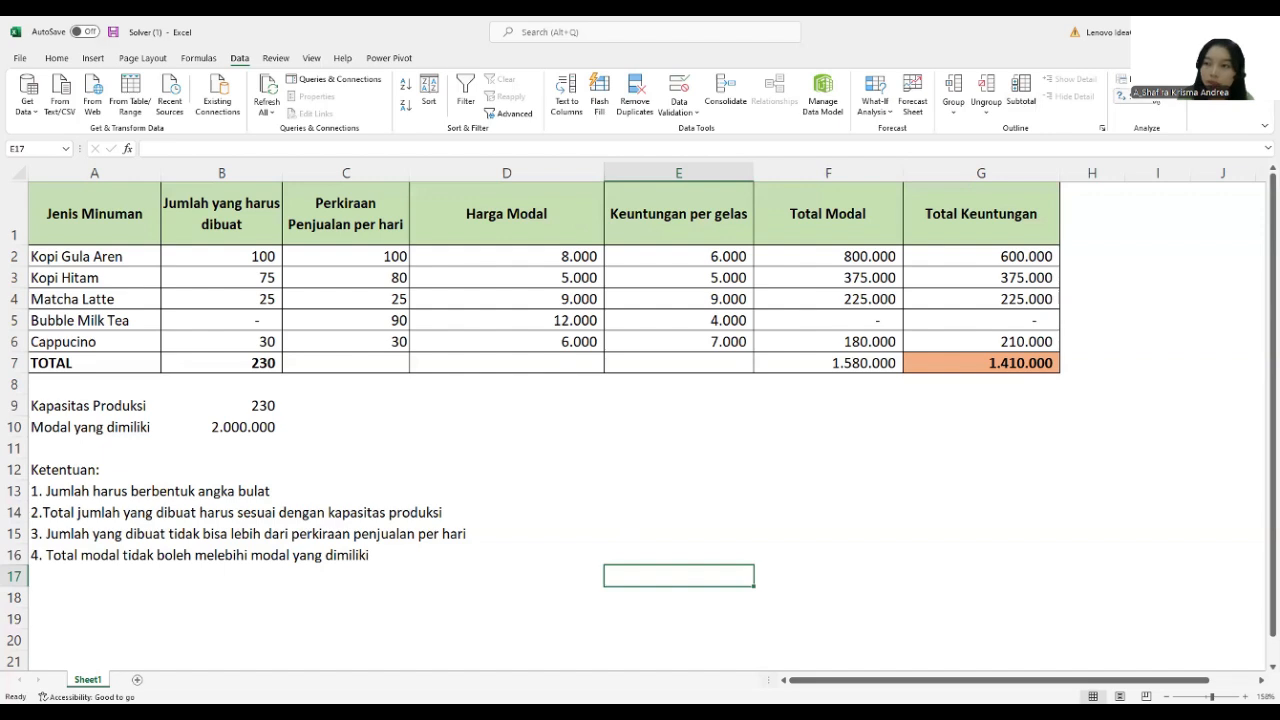
- Add a Solver constraint keeping Total Modal in F7 <= Modal yang dimiliki in B10, solve, and keep the solution
click(1124, 95)
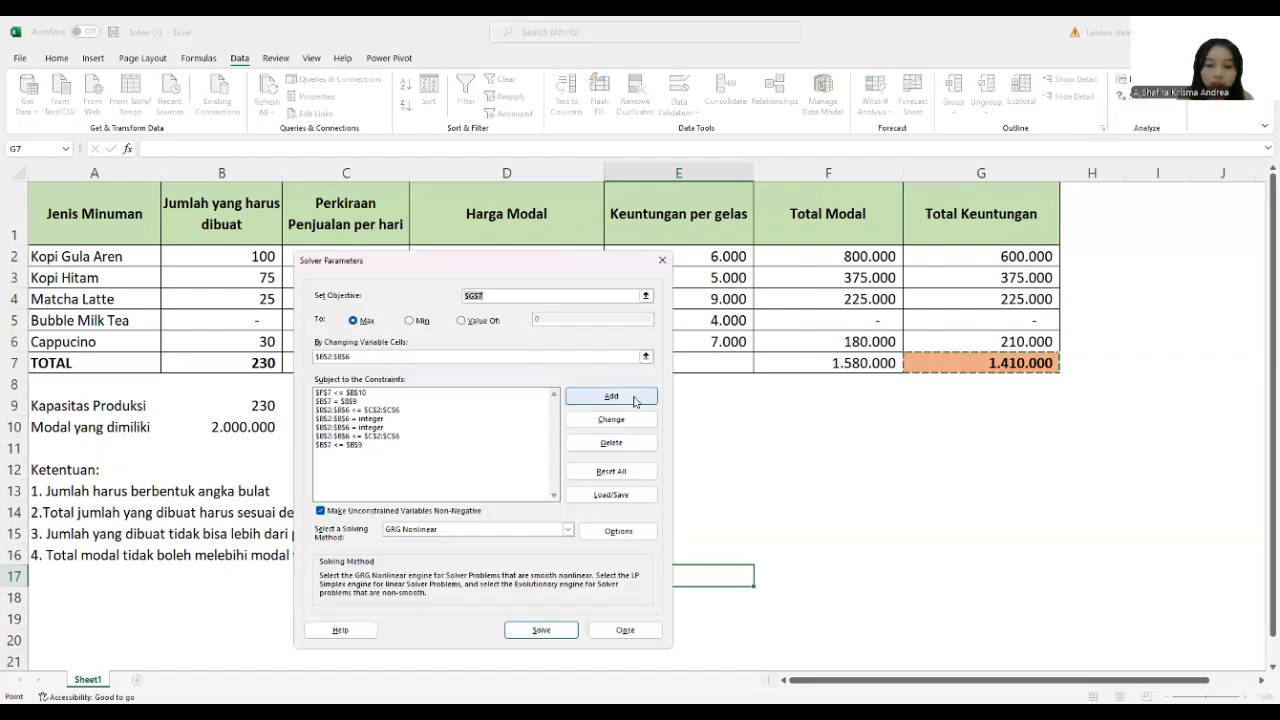
click(633, 401)
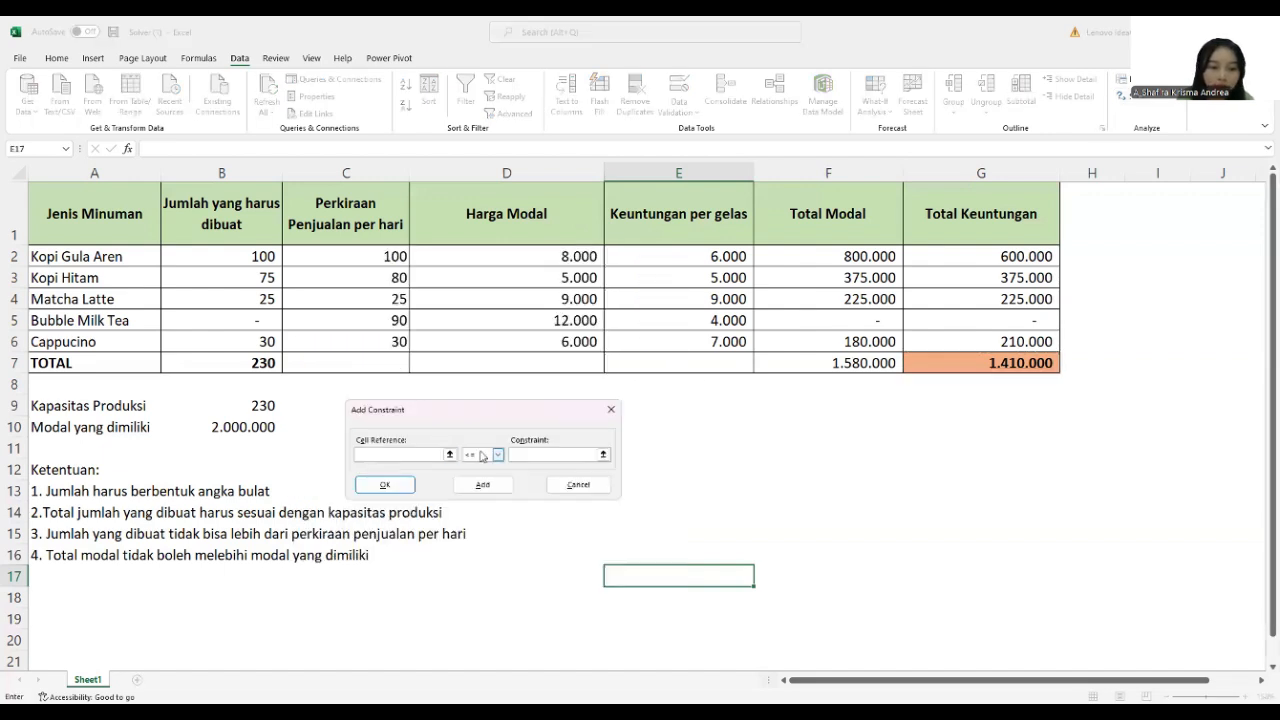
click(787, 367)
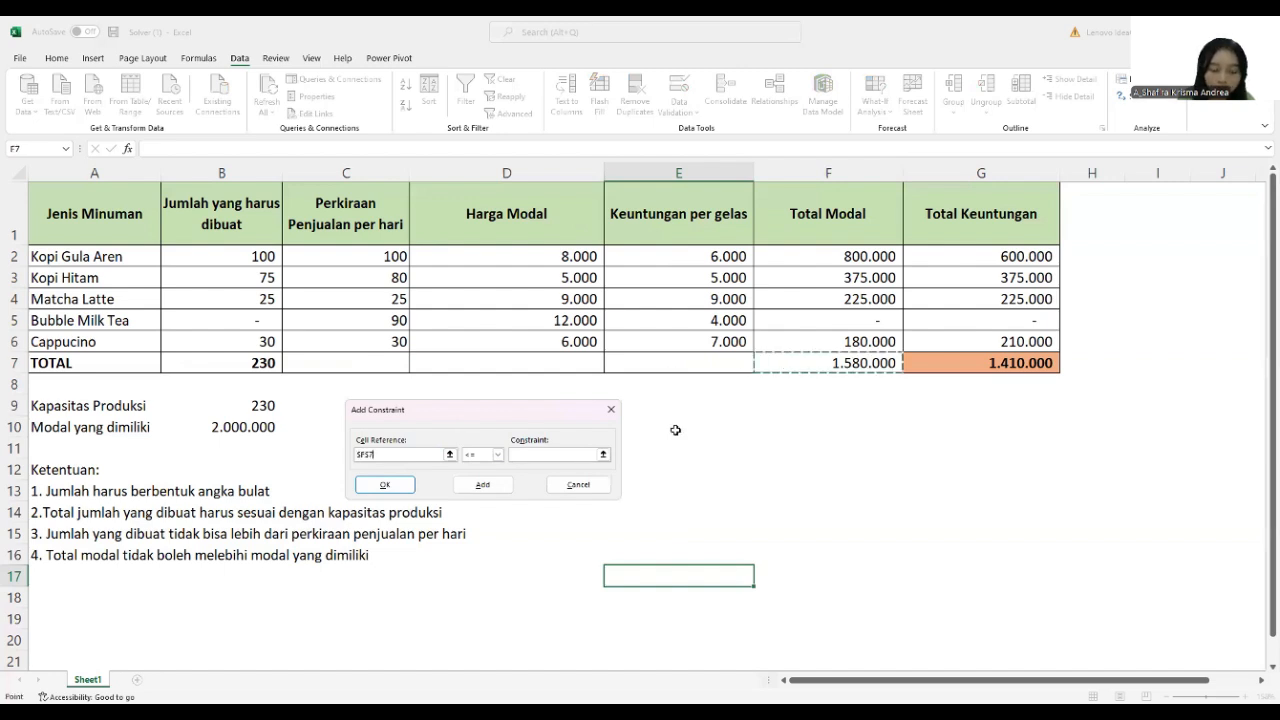
click(496, 455)
click(486, 467)
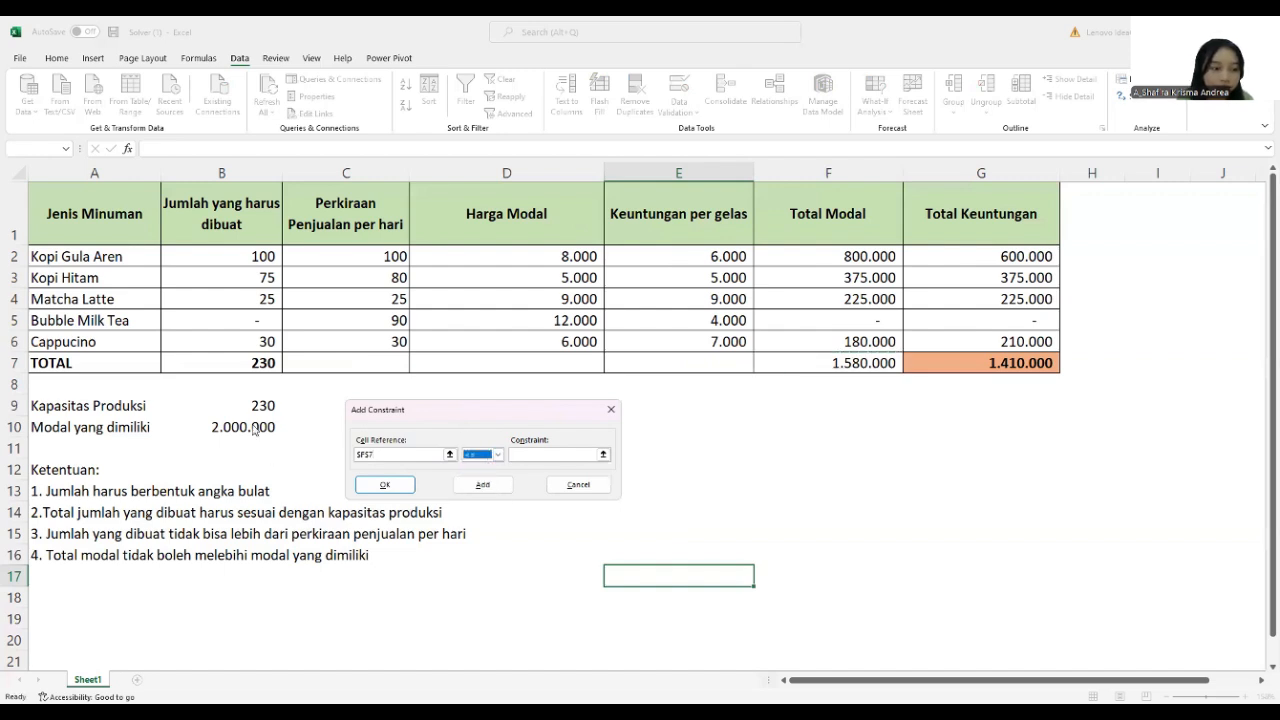
click(570, 455)
click(242, 428)
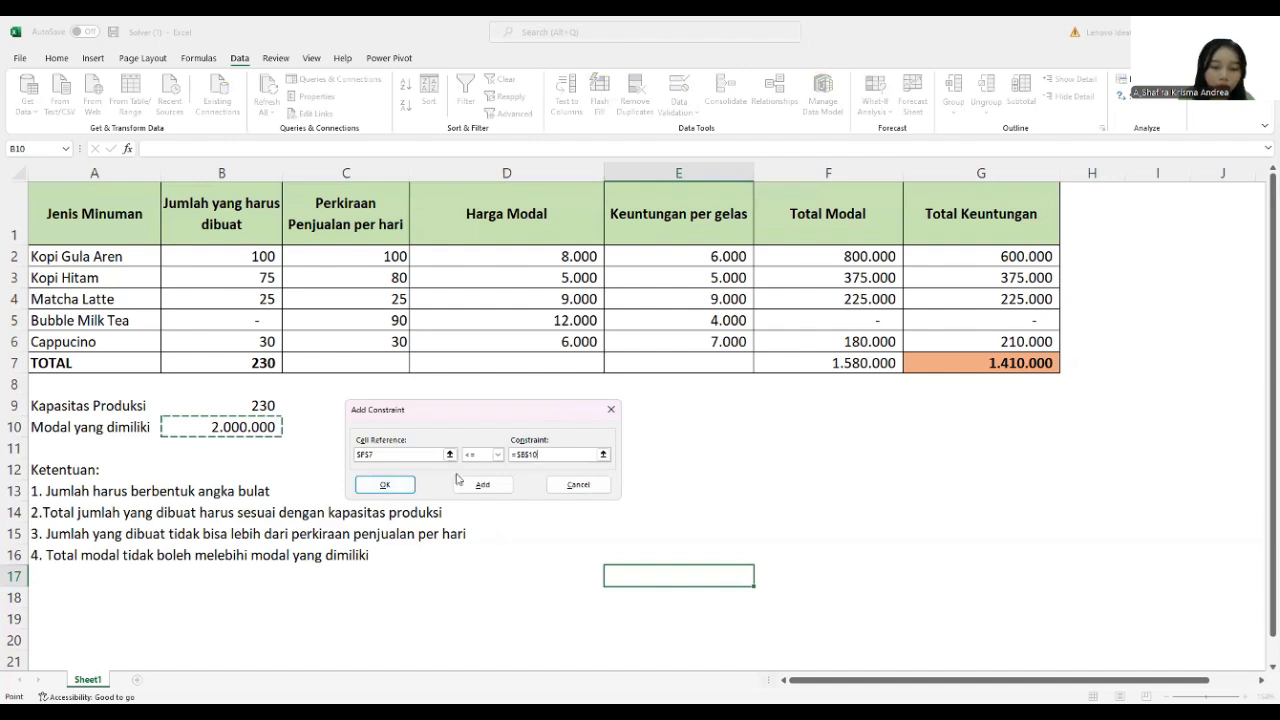
click(388, 485)
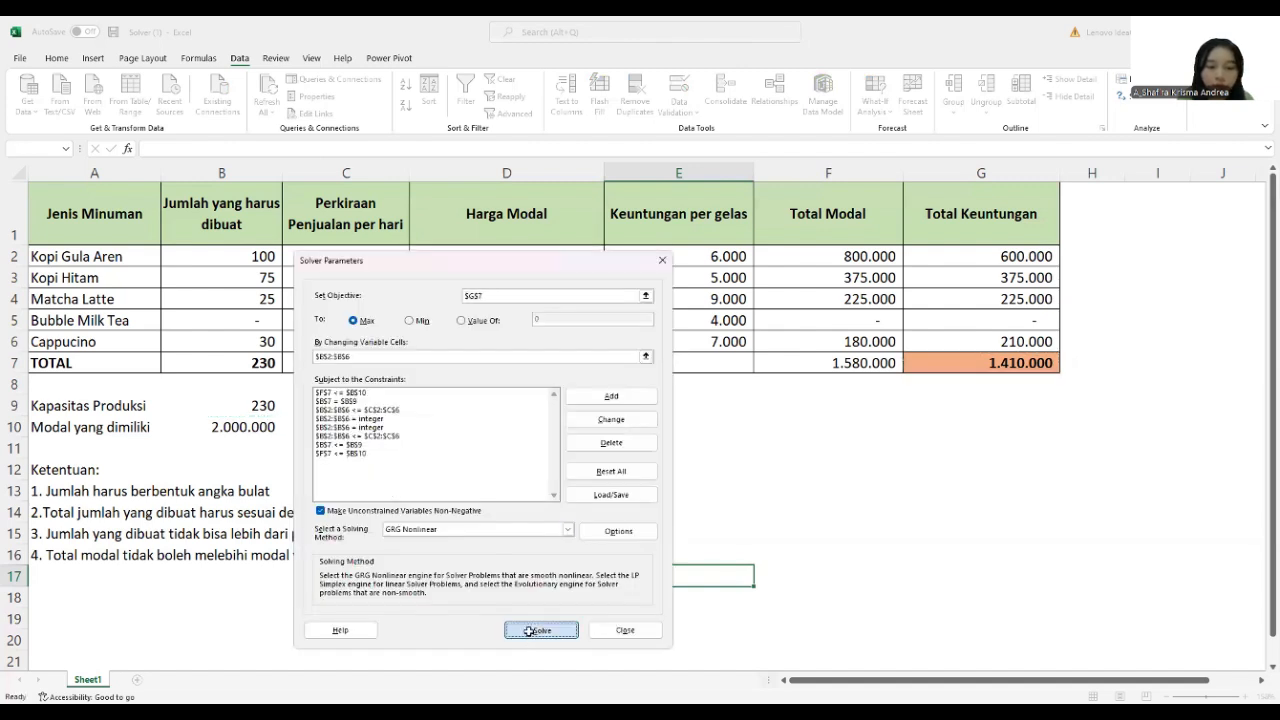
click(530, 632)
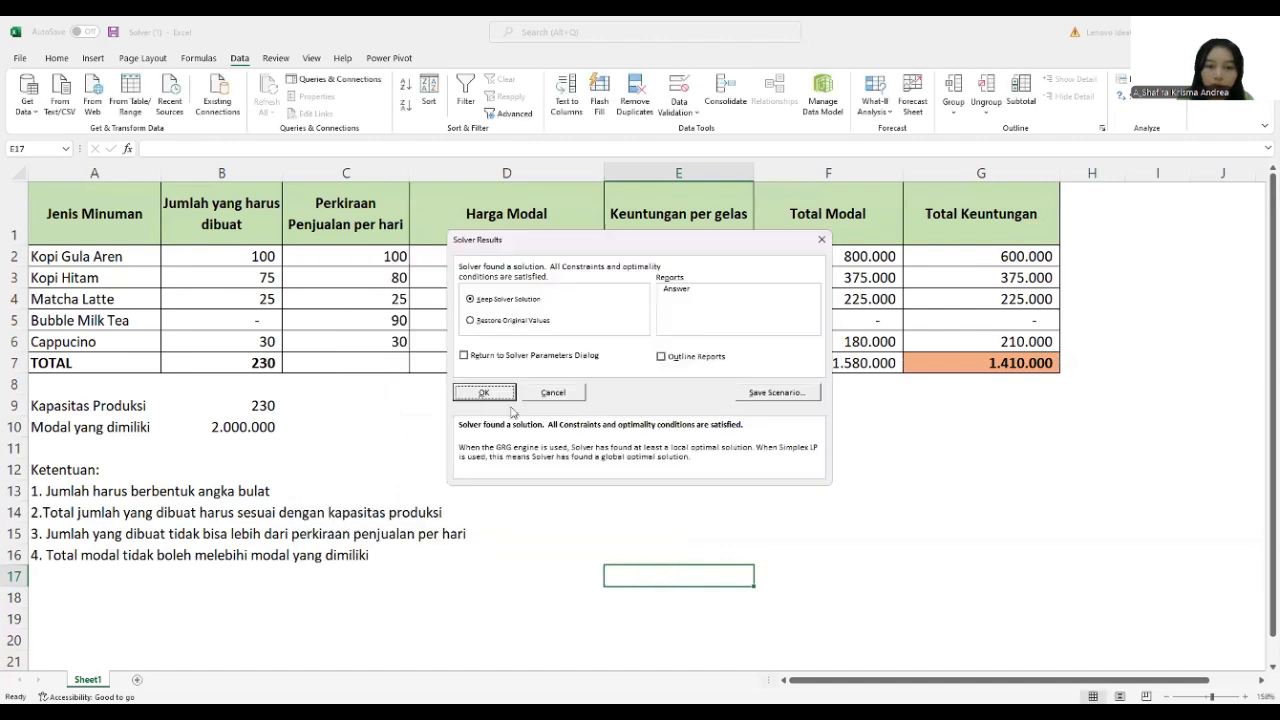
click(479, 394)
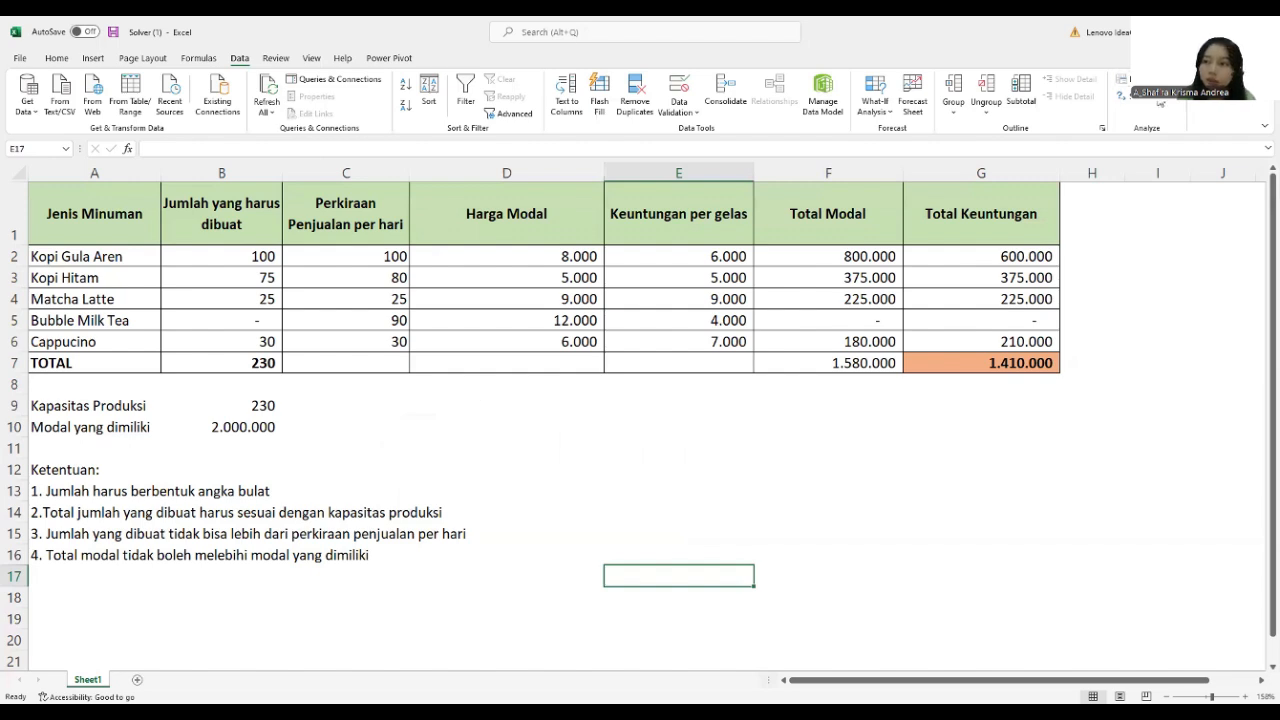
- Run Solver once more with all the listed constraints to maximize G7, and keep the solution
click(1148, 98)
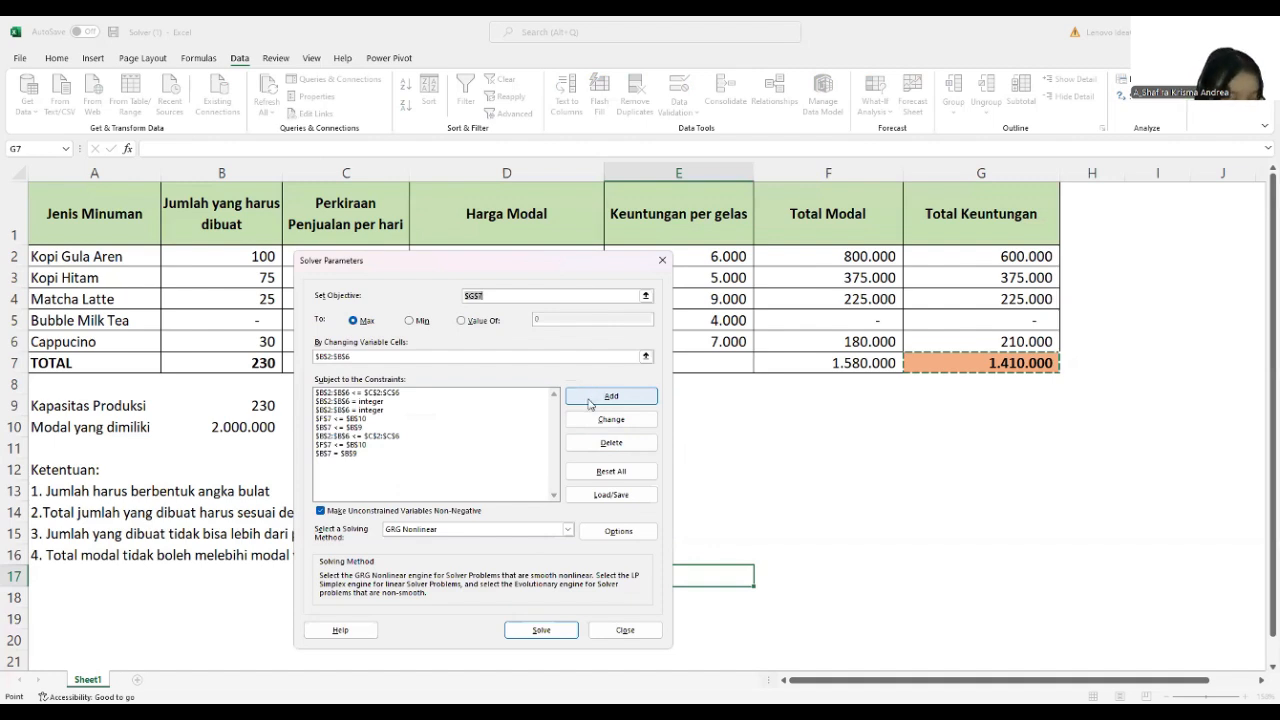
click(566, 633)
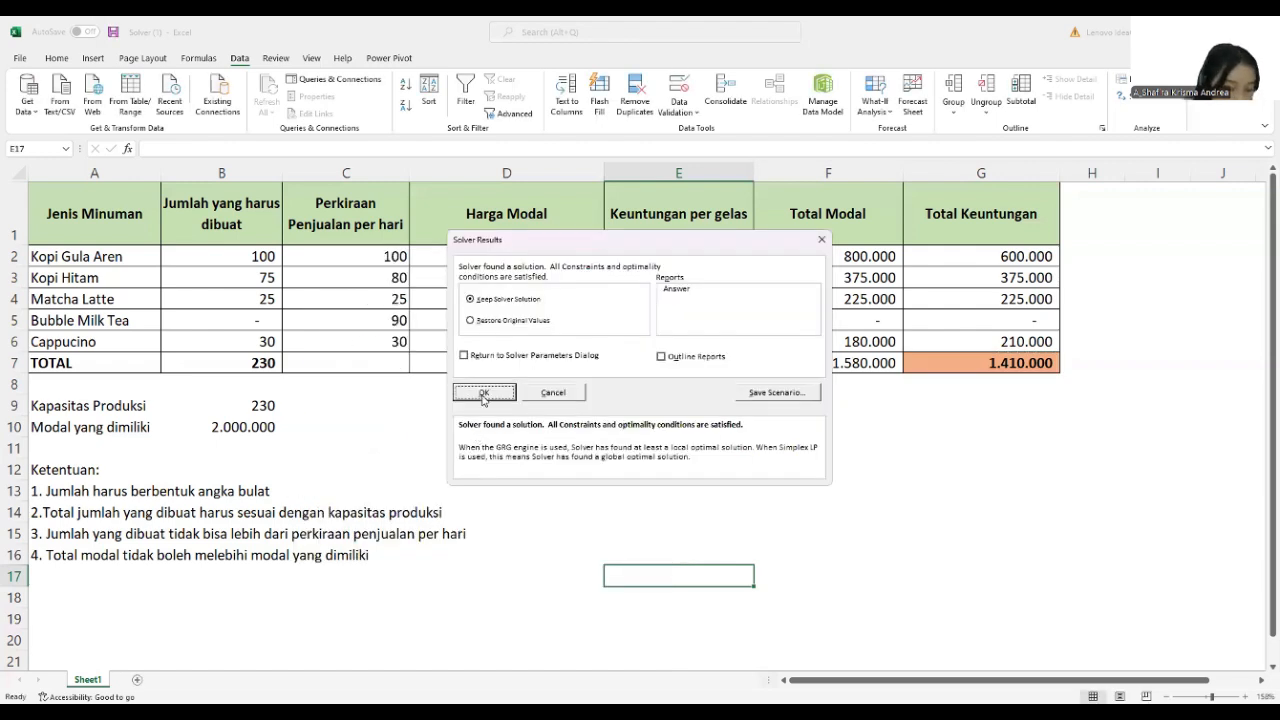
click(483, 394)
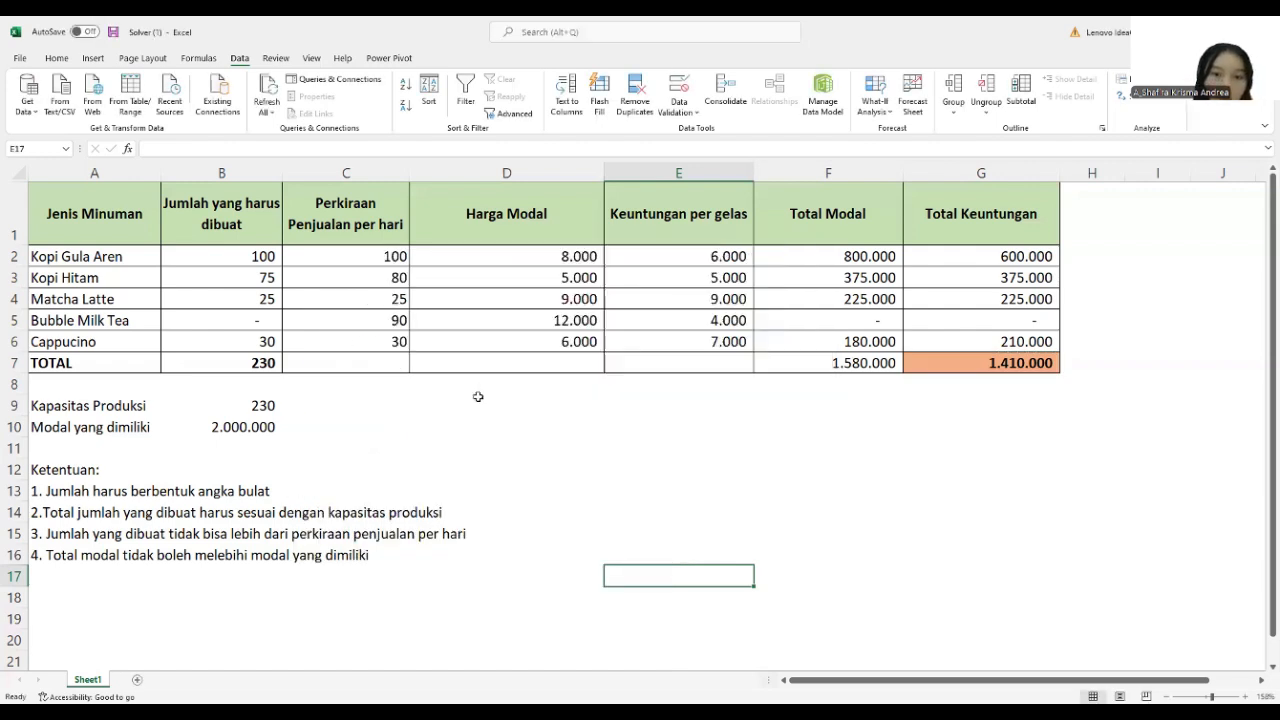